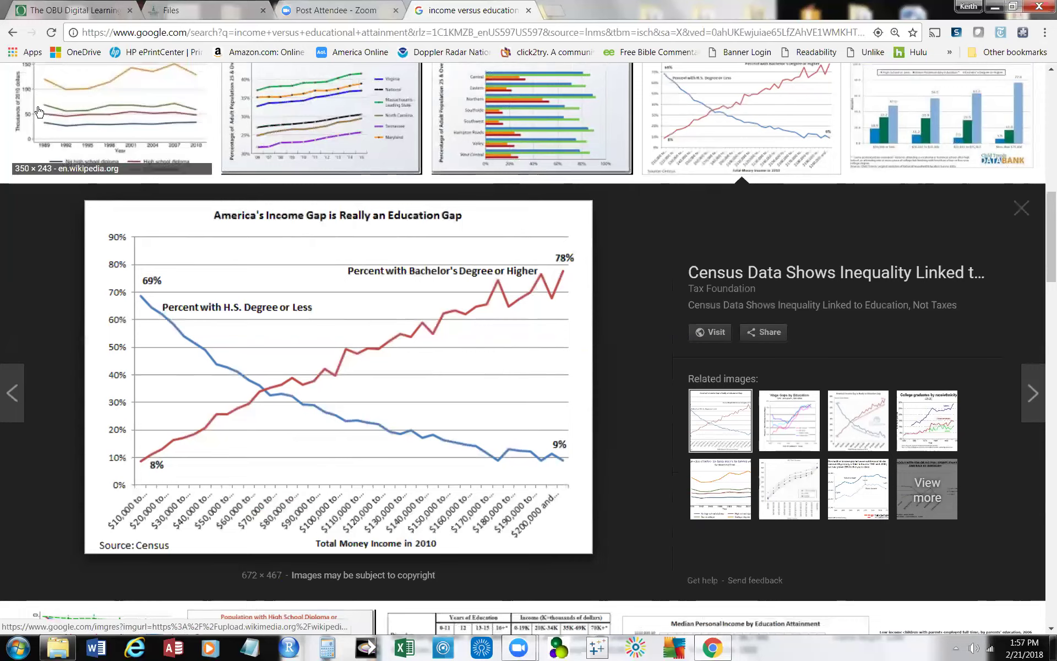
Close the income versus educational attainment search and switch to the Files page of the Business Problem Analysis course
click(13, 32)
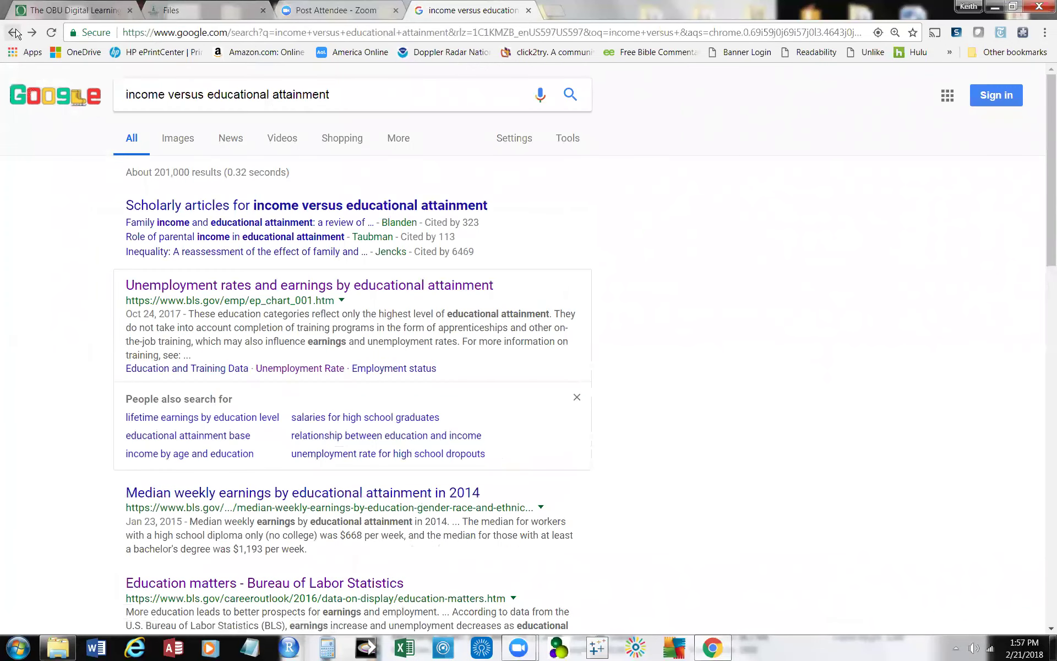
click(529, 11)
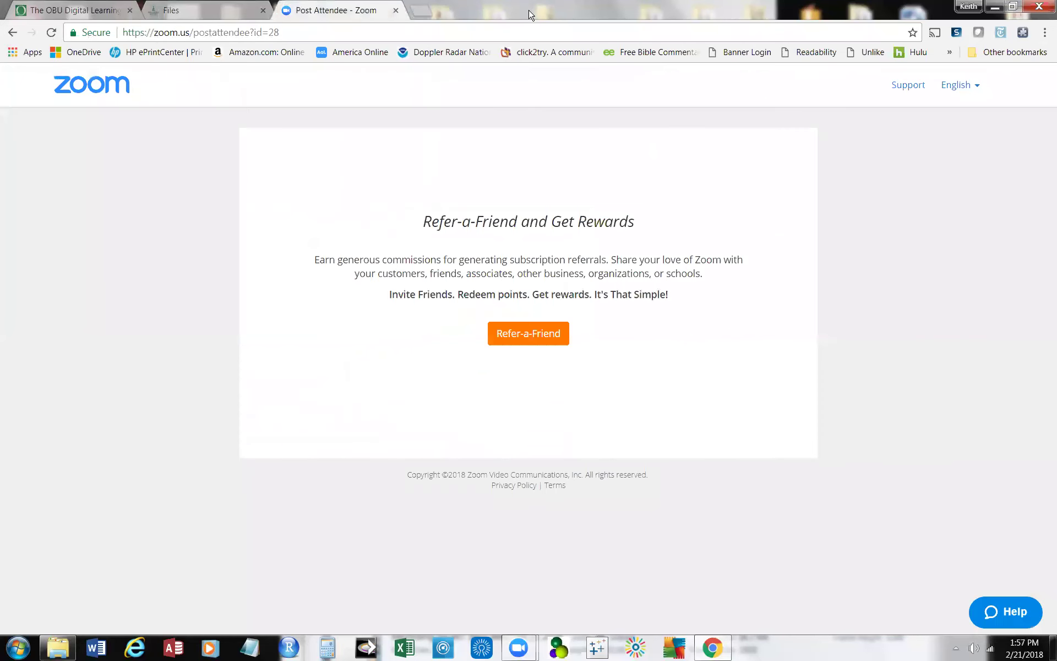
click(195, 11)
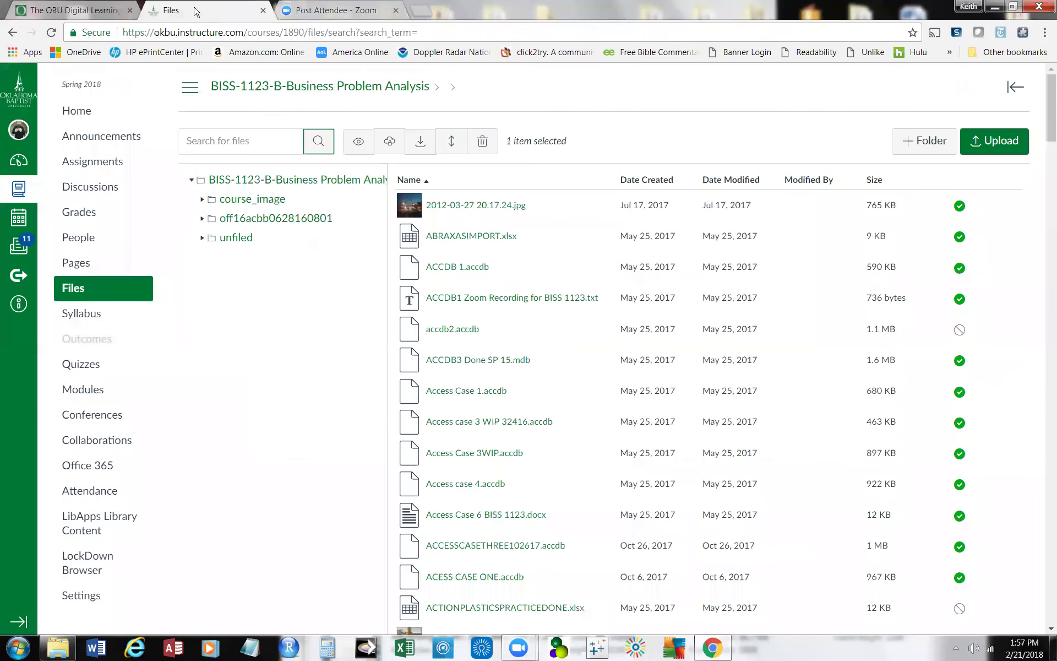
Download Solveit6.0_student_files.zip from the course file list and open the archive
scroll(416, 391, down, 4)
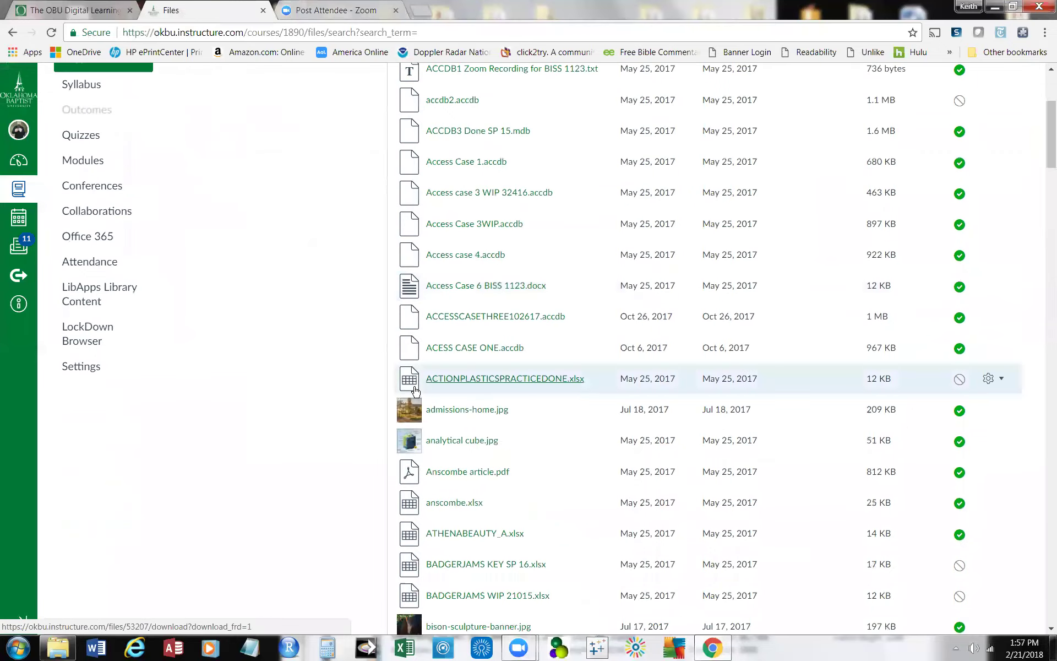
scroll(415, 391, down, 4)
scroll(419, 390, down, 5)
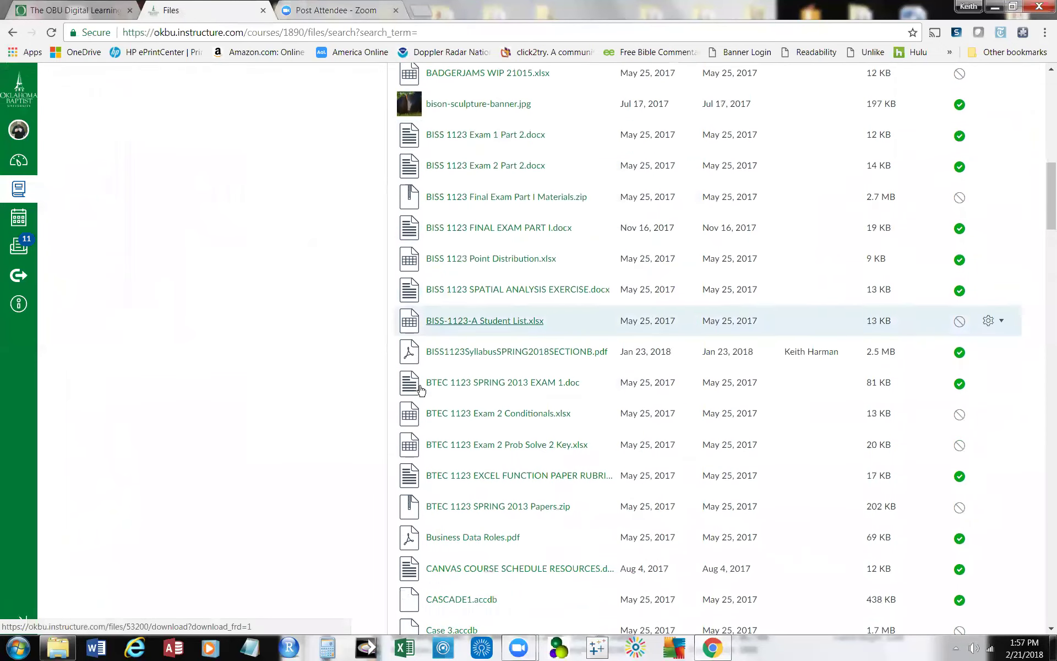
scroll(421, 389, down, 4)
scroll(422, 389, down, 4)
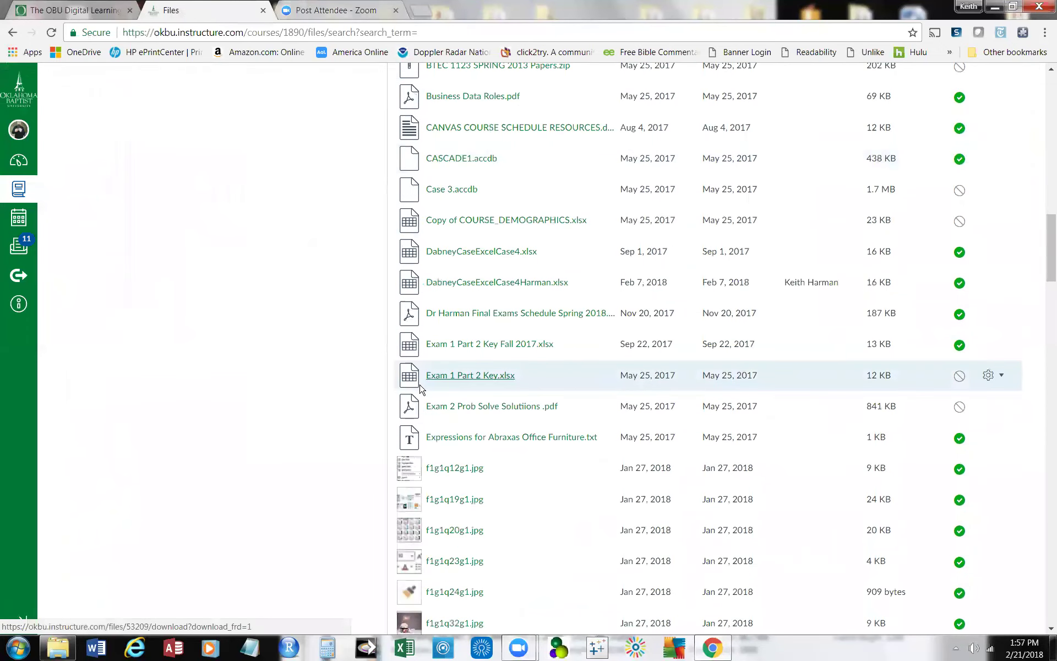
scroll(422, 389, down, 5)
scroll(424, 389, down, 10)
scroll(426, 388, down, 15)
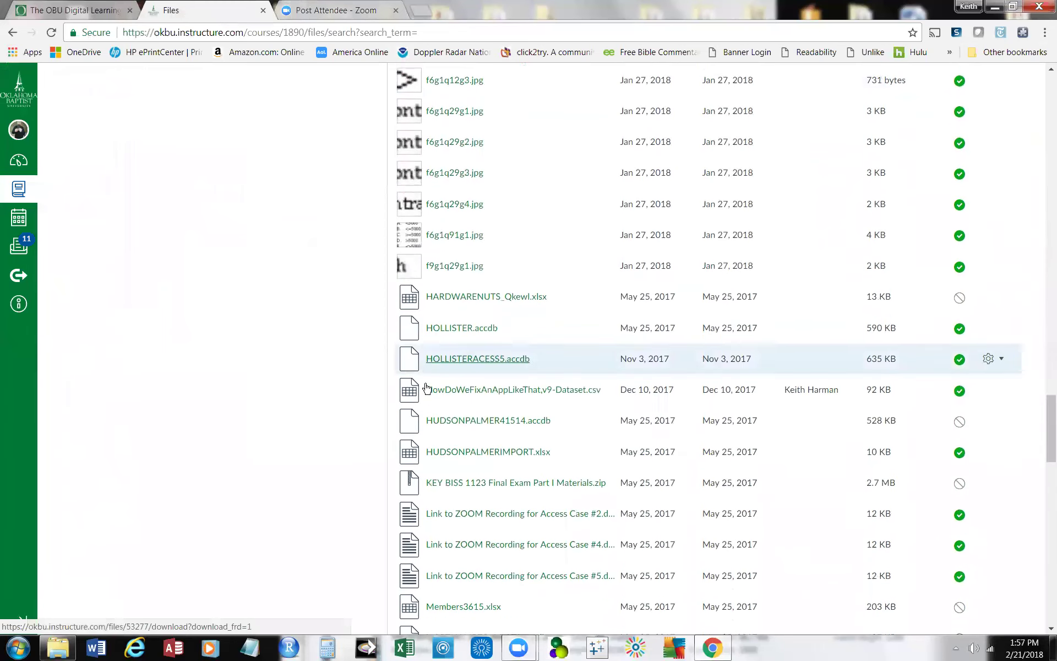
scroll(427, 388, down, 4)
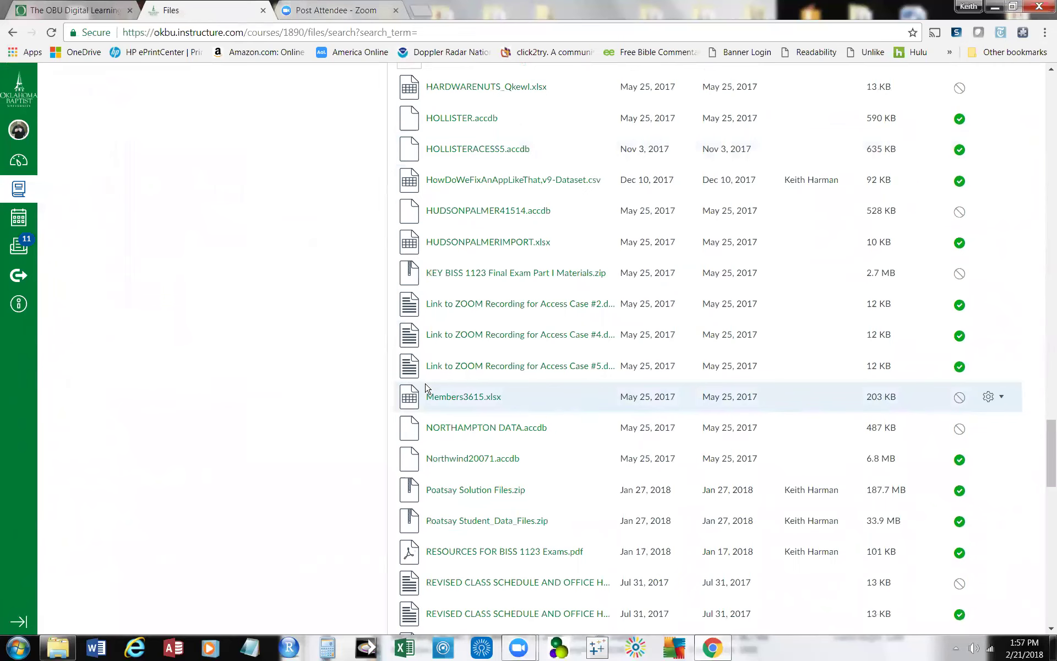
scroll(426, 387, down, 3)
scroll(427, 385, down, 3)
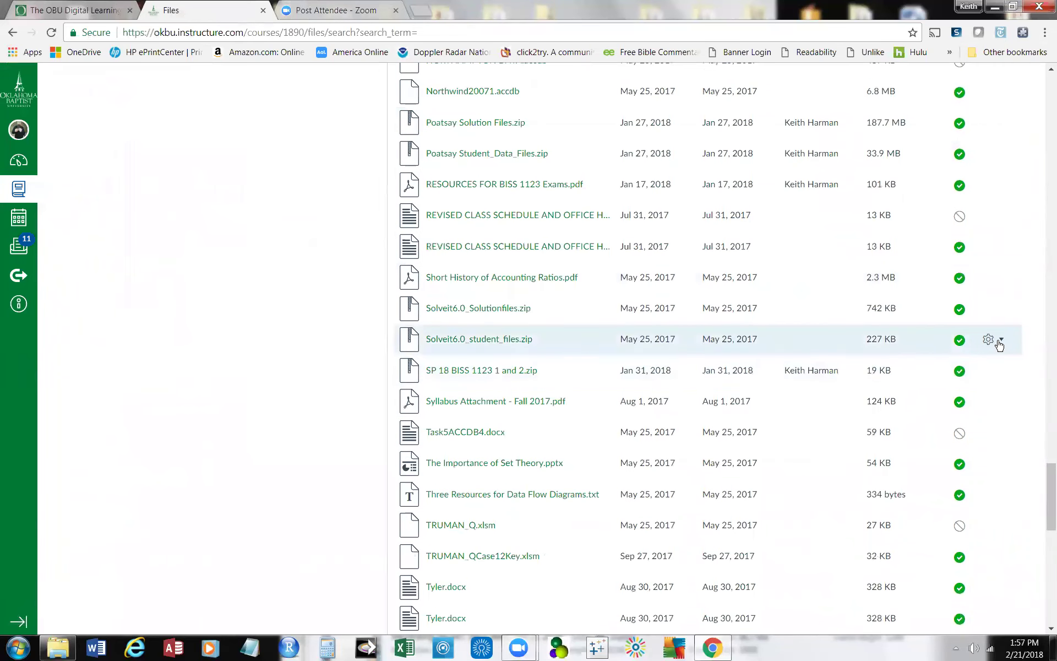
click(1000, 341)
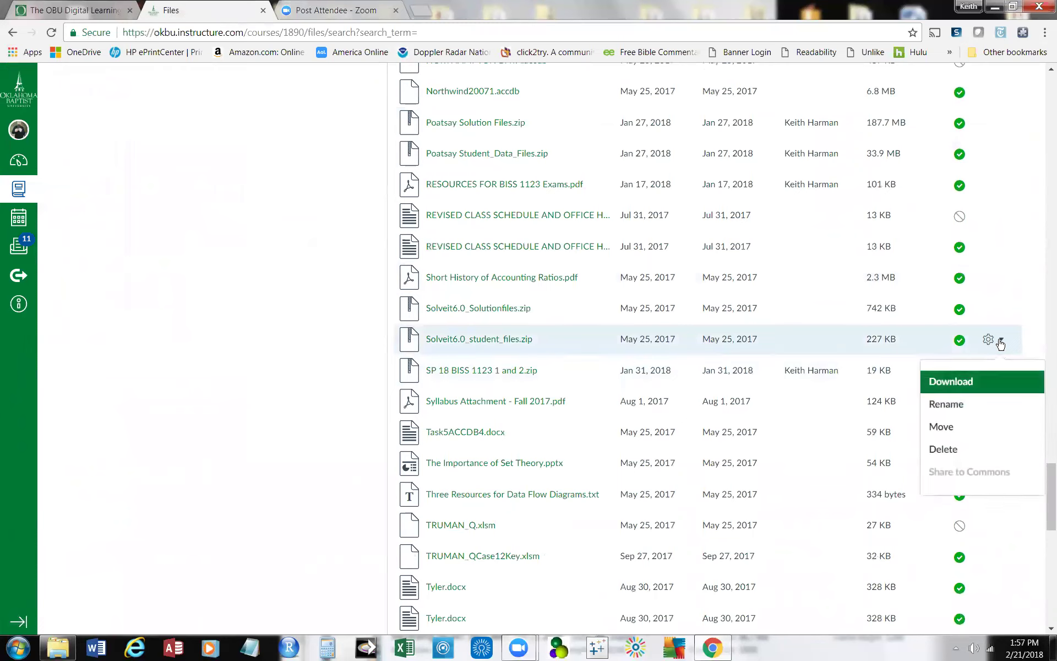
click(977, 383)
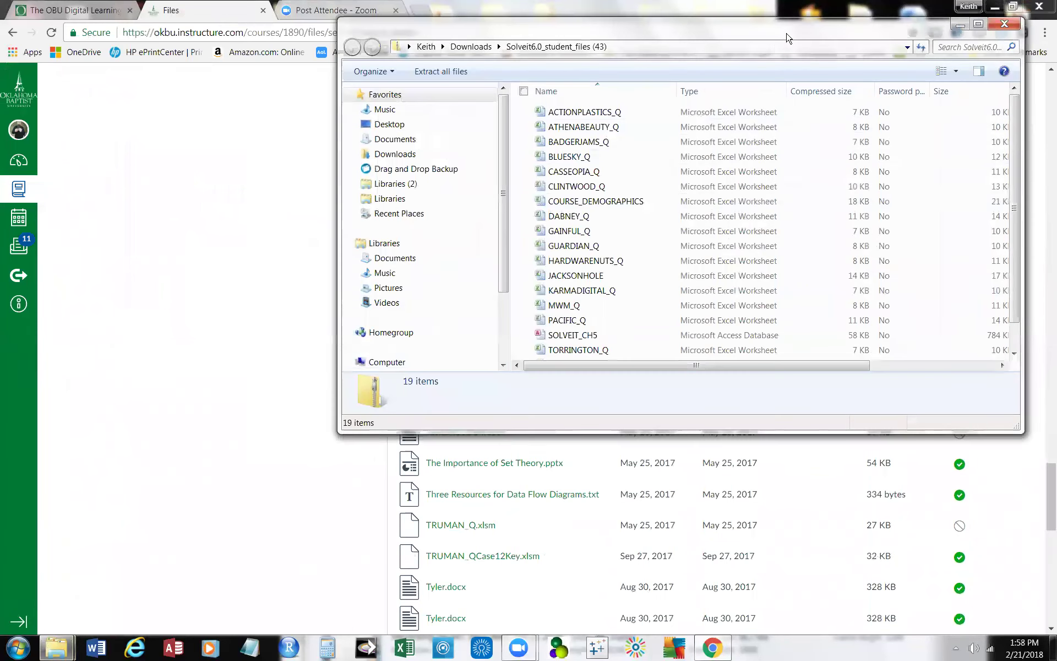
Open the KARMADIGITAL_Q workbook from the downloaded archive in Excel and enable editing
drag(775, 48, 534, 209)
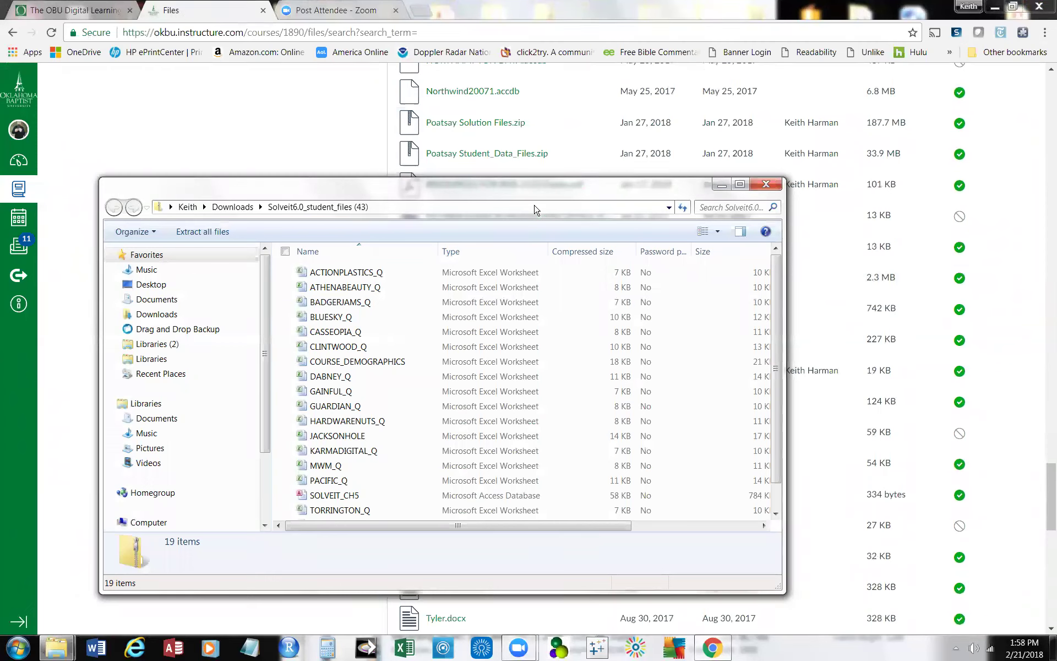
right_click(363, 453)
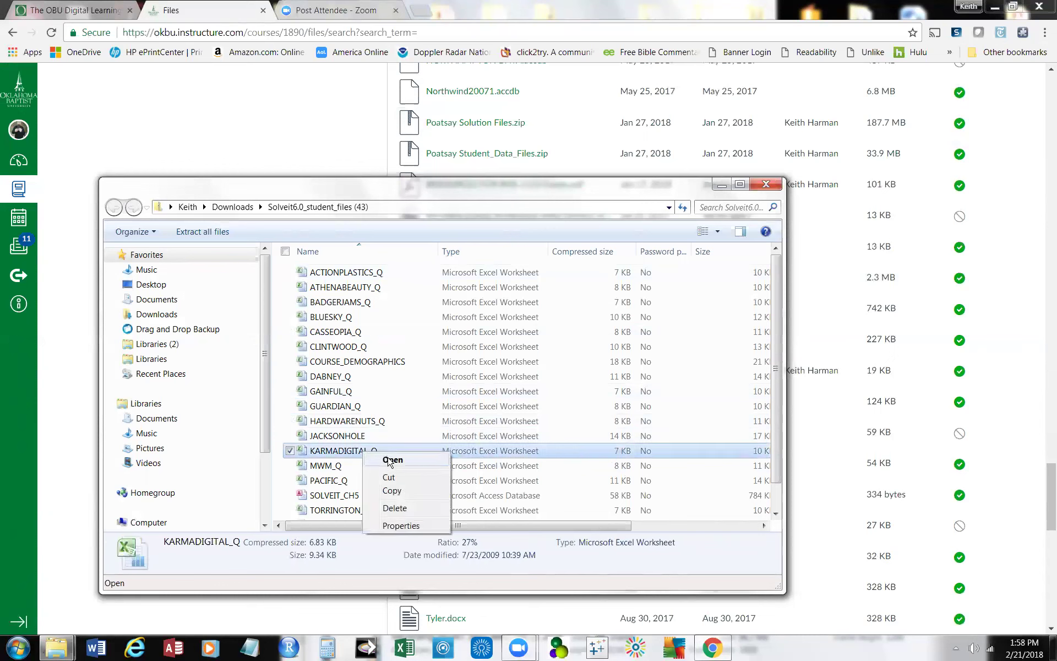
click(390, 460)
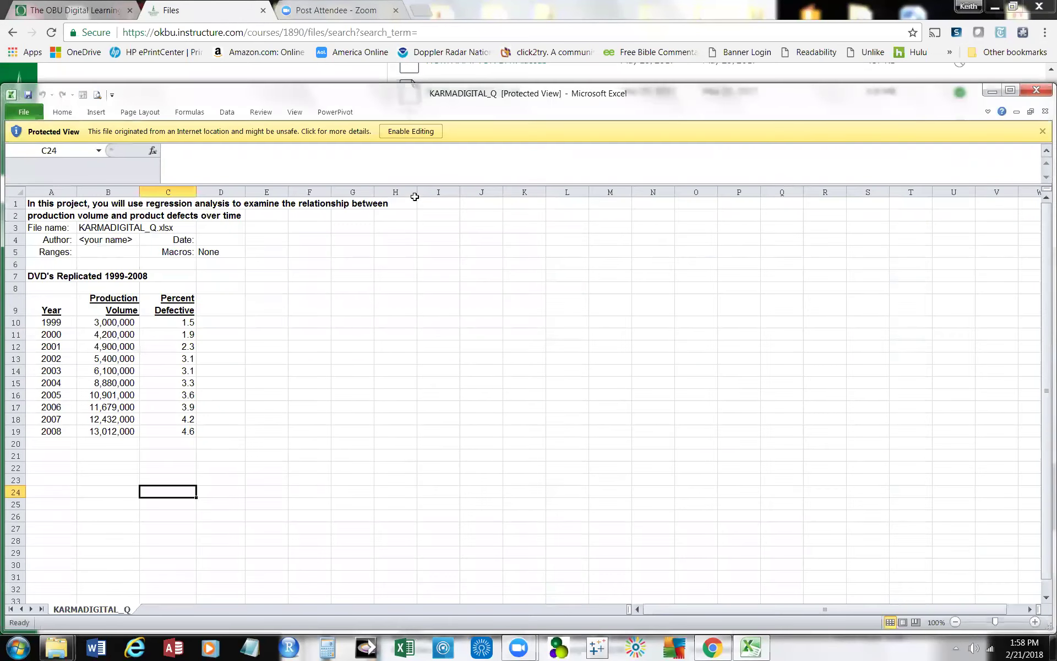
click(417, 132)
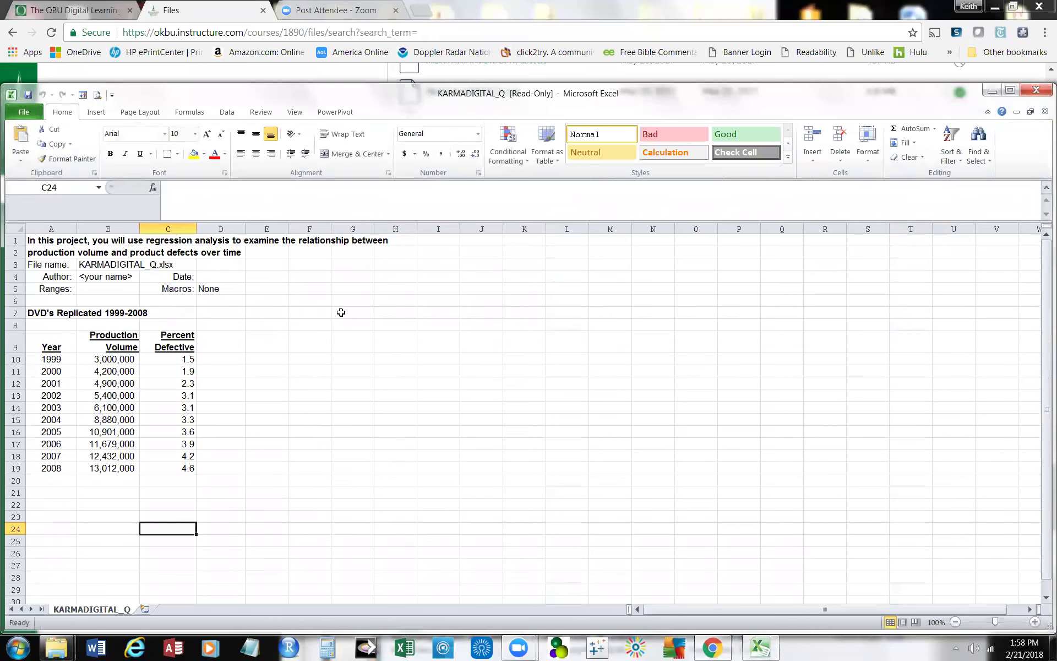
drag(160, 94, 241, 121)
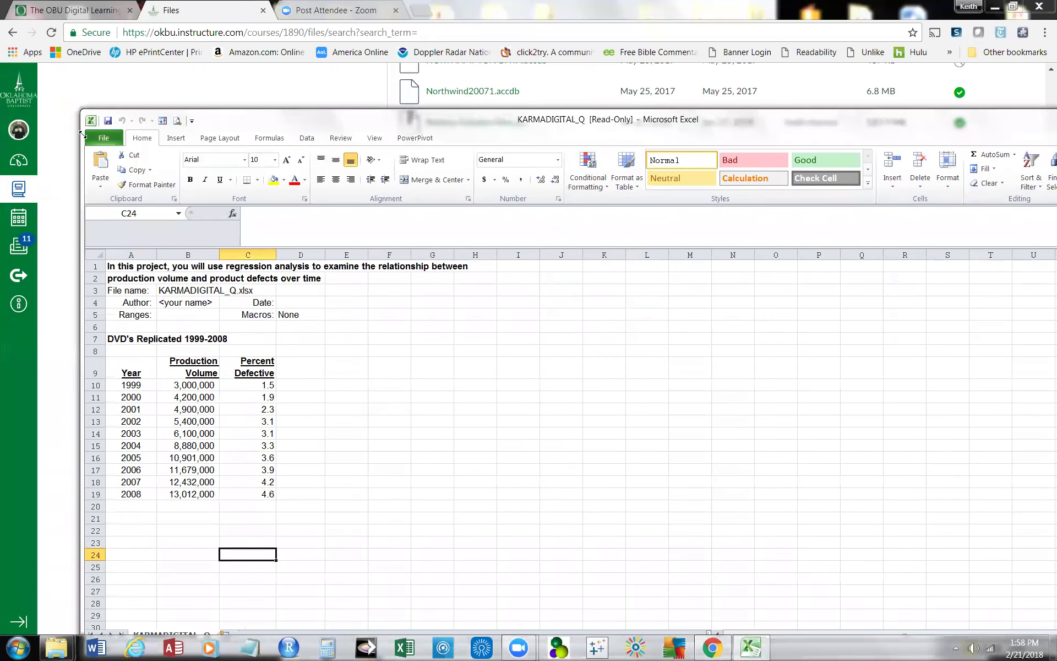
Start saving the workbook as a new copy with the Desktop as its location
click(104, 138)
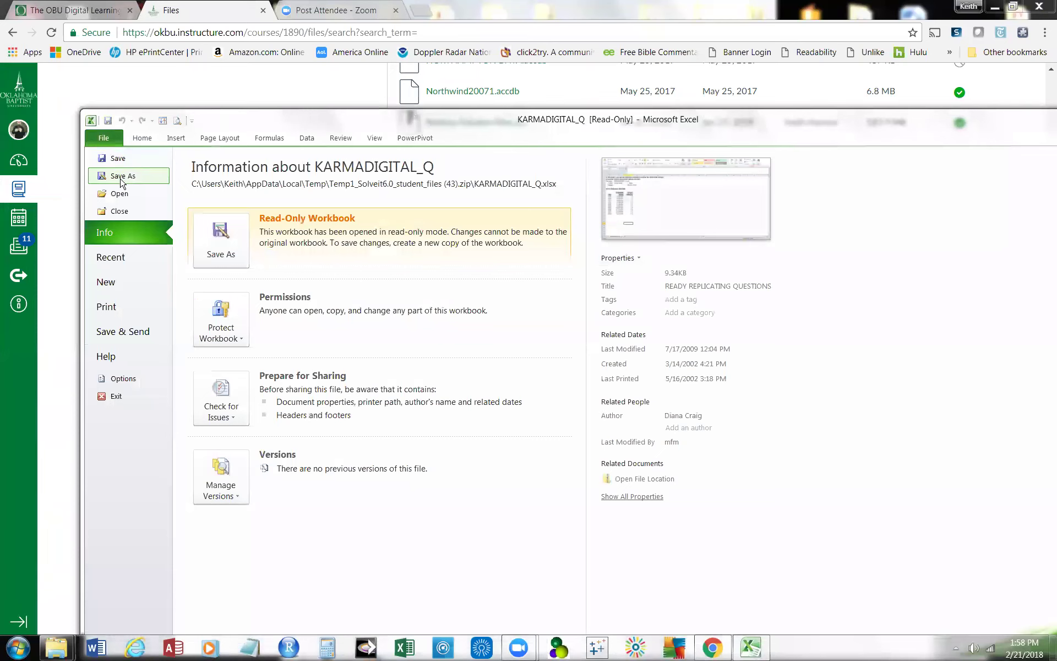
click(122, 177)
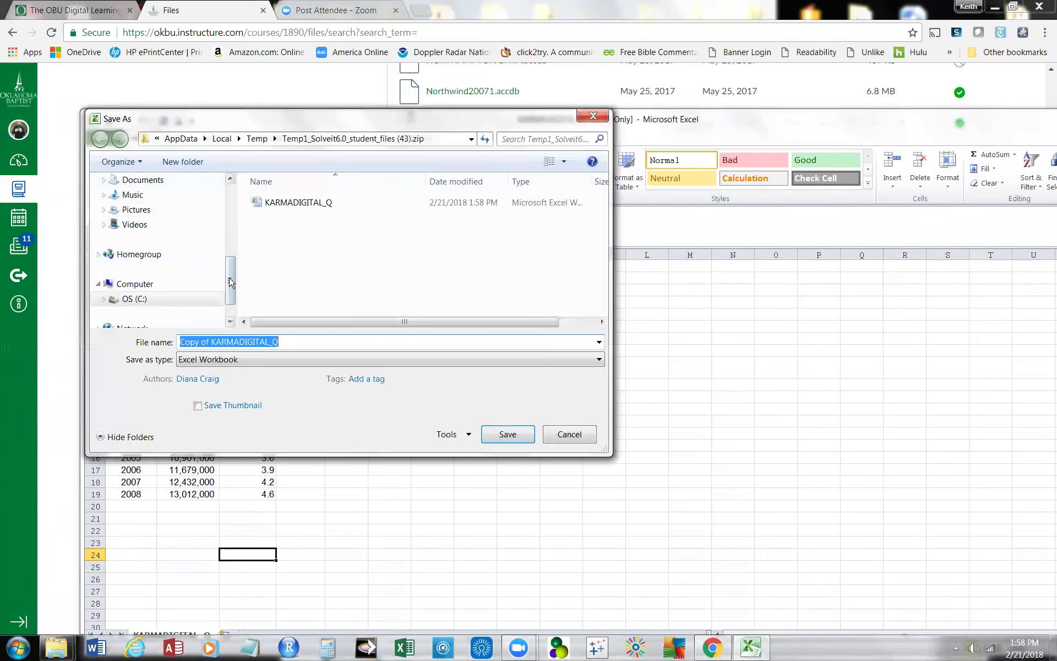
drag(231, 281, 243, 208)
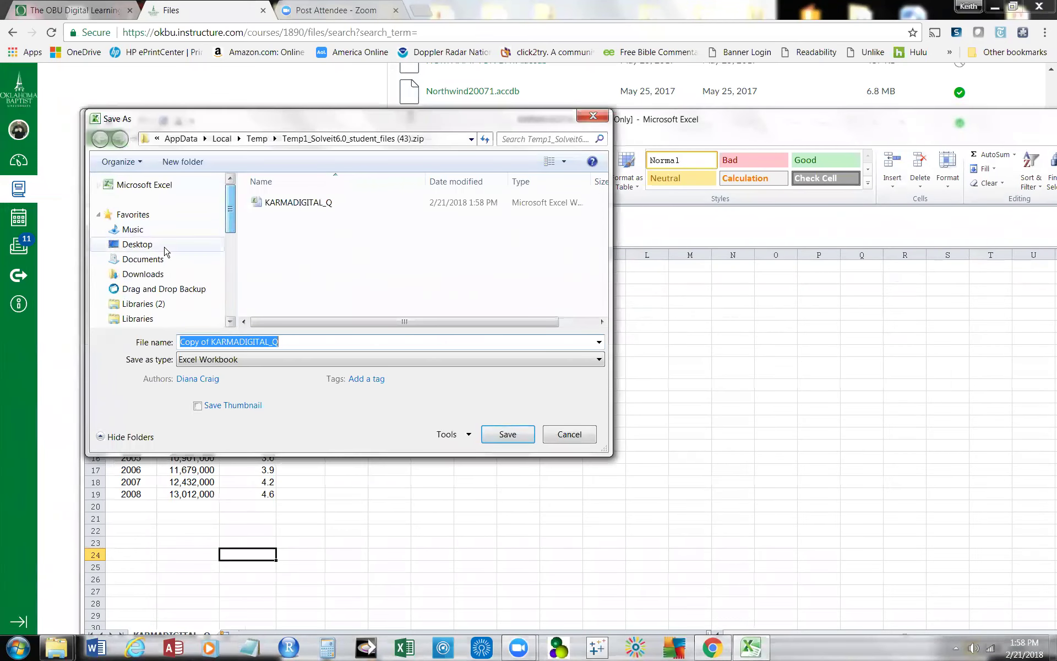
click(141, 245)
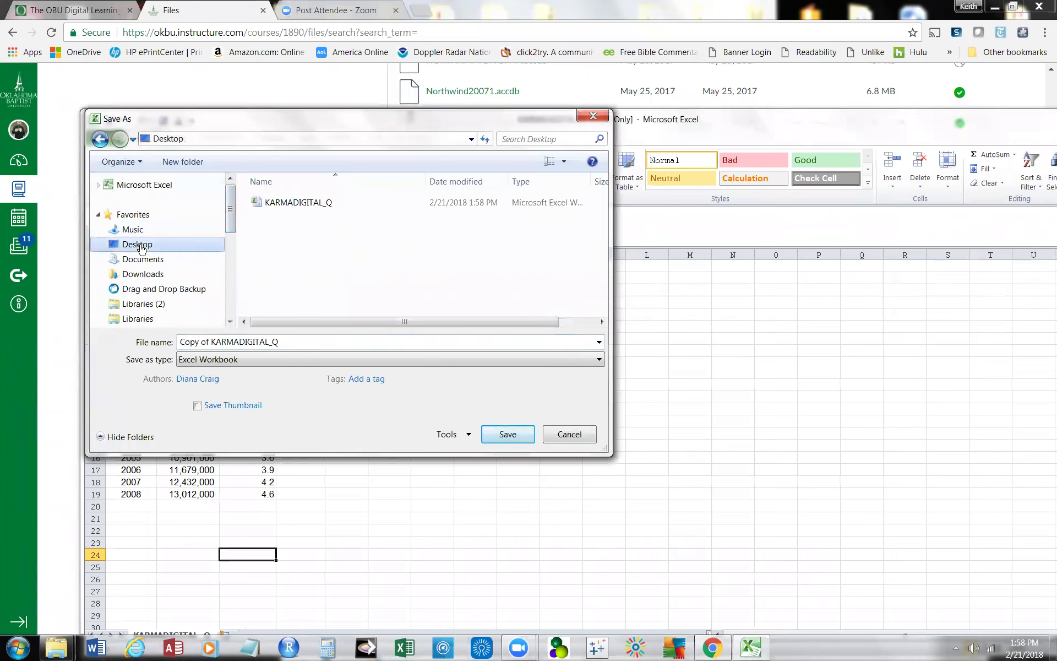
Name the copy "Excel Case 9" followed by the author's surname and save it as an Excel Workbook
click(306, 345)
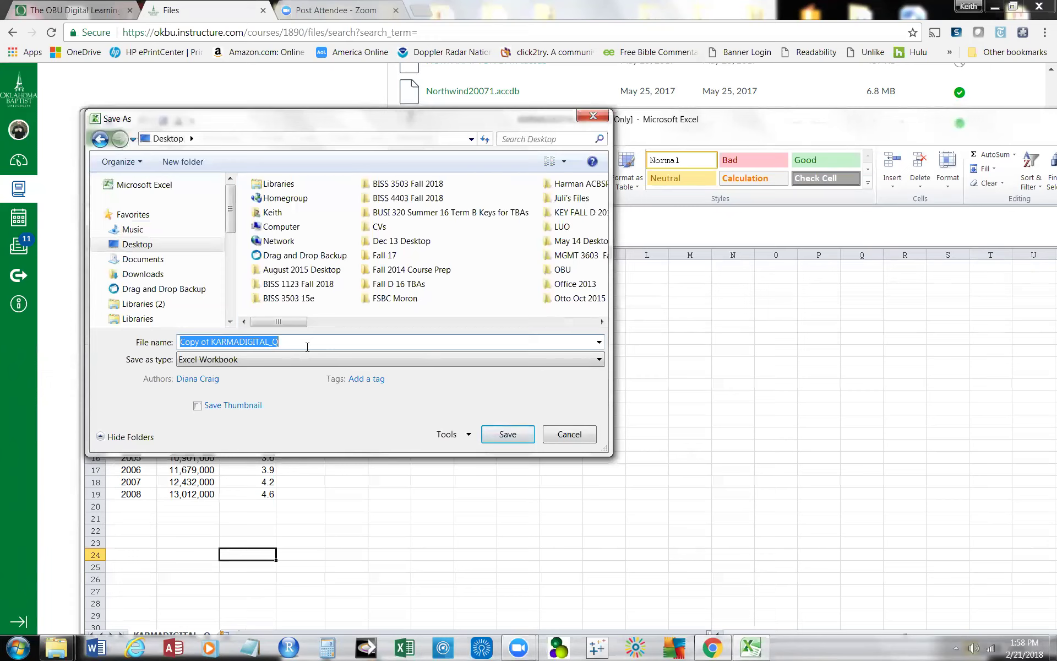
key(BackSpace)
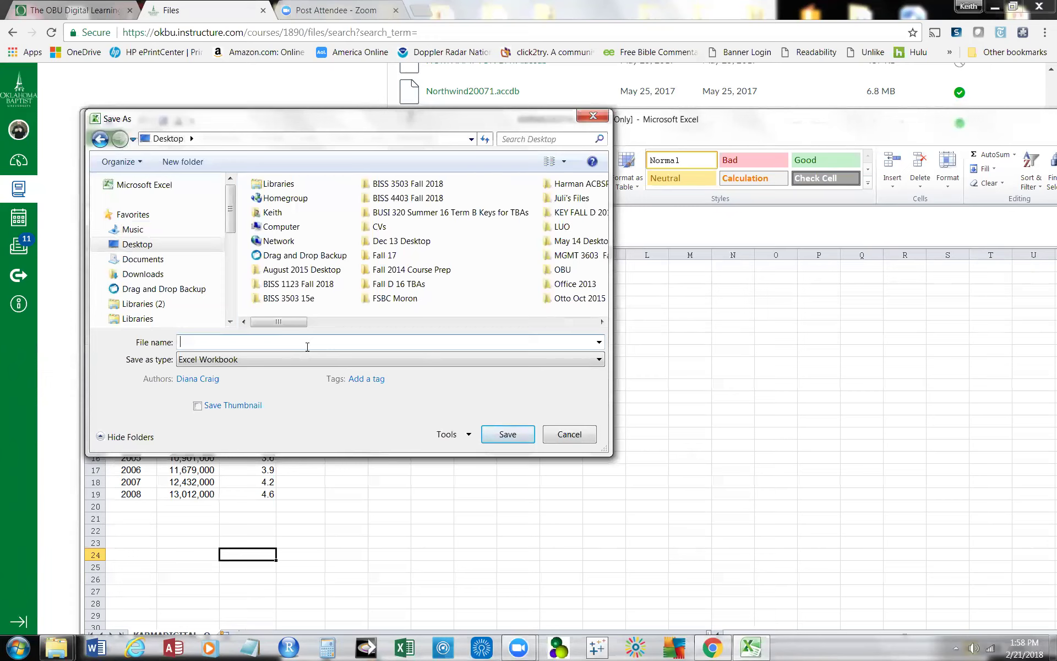
text(Cas)
key(BackSpace)
key(BackSpace)
key(BackSpace)
key(BackSpace)
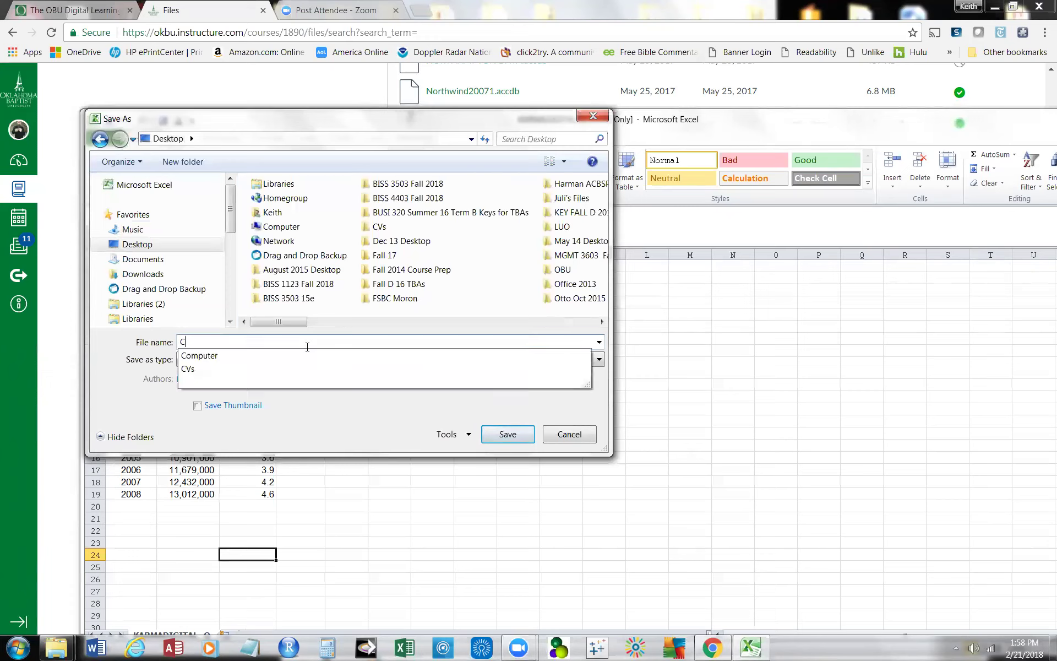
text(REx)
key(BackSpace)
key(BackSpace)
key(BackSpace)
text(Ex)
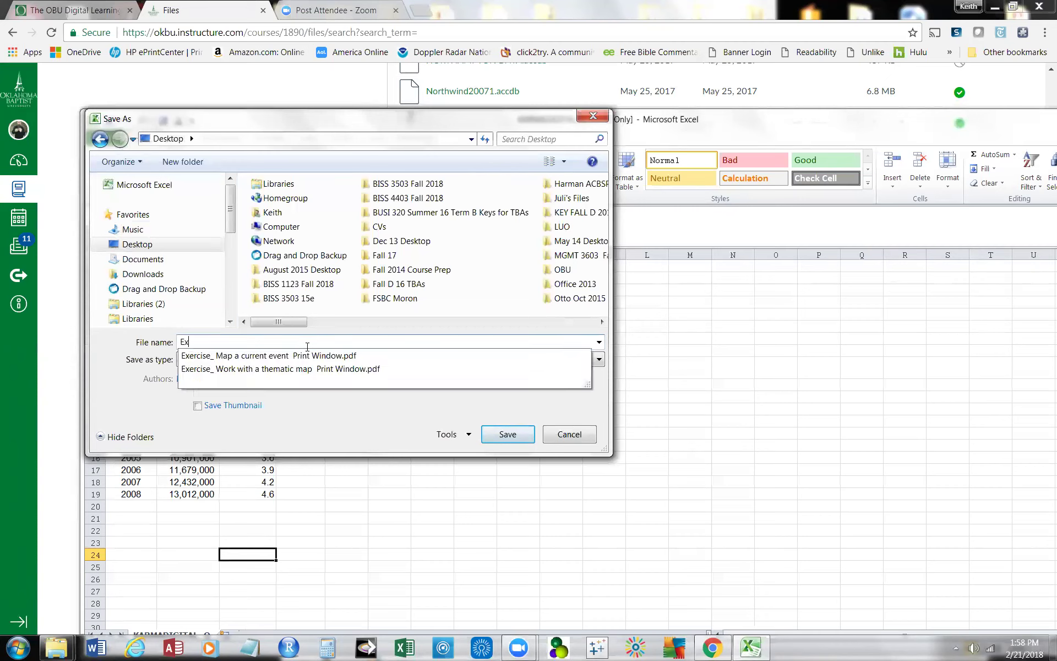
text(cel Case 9 )
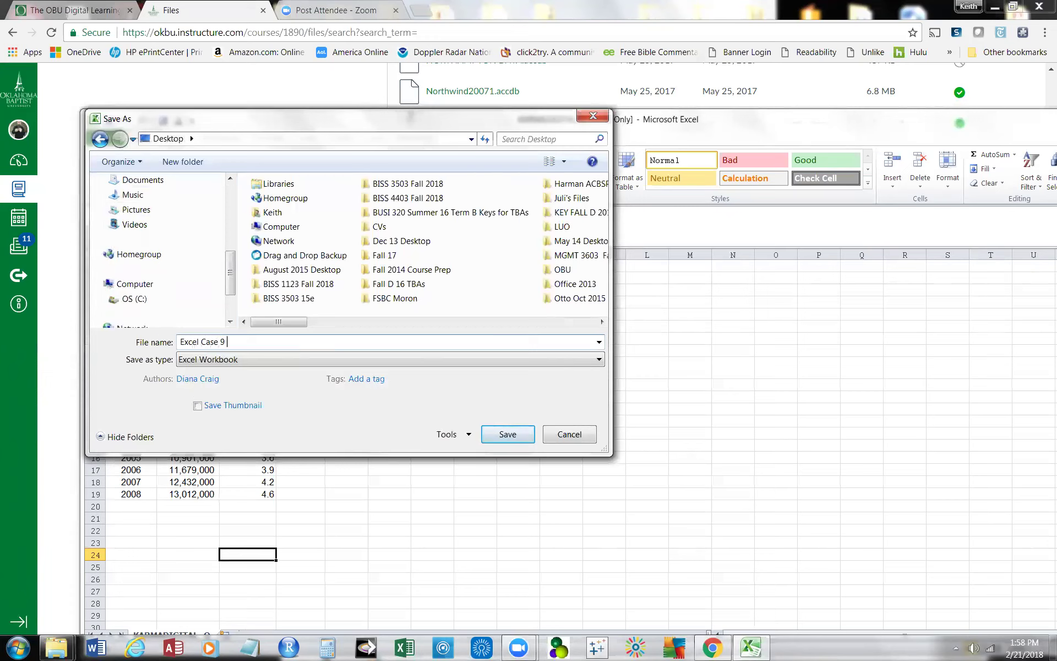
text(Harman)
drag(232, 270, 241, 205)
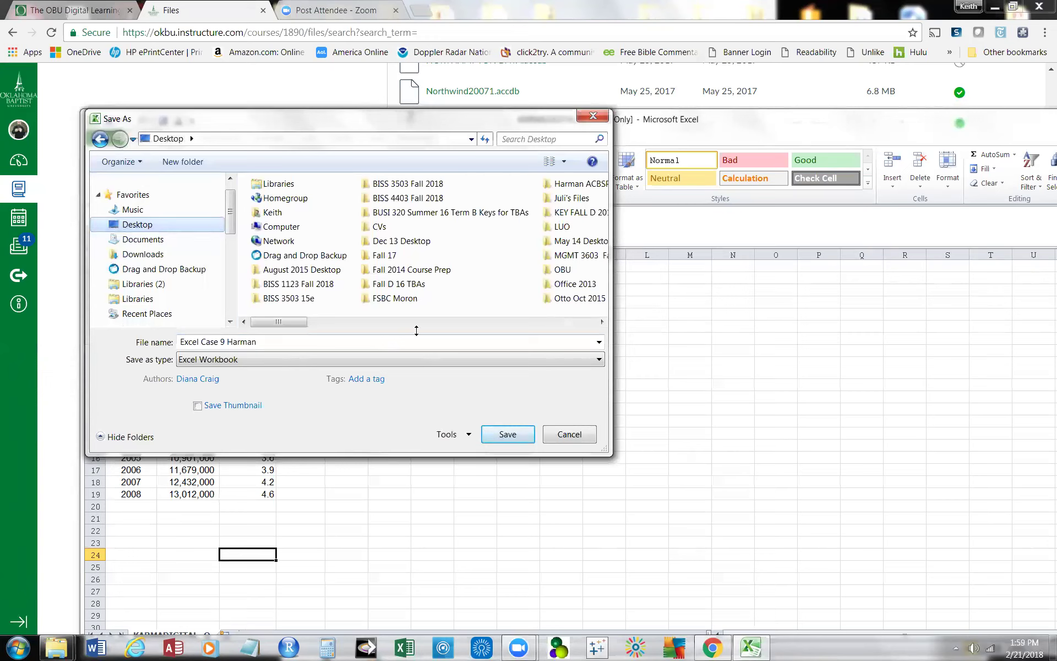
click(508, 435)
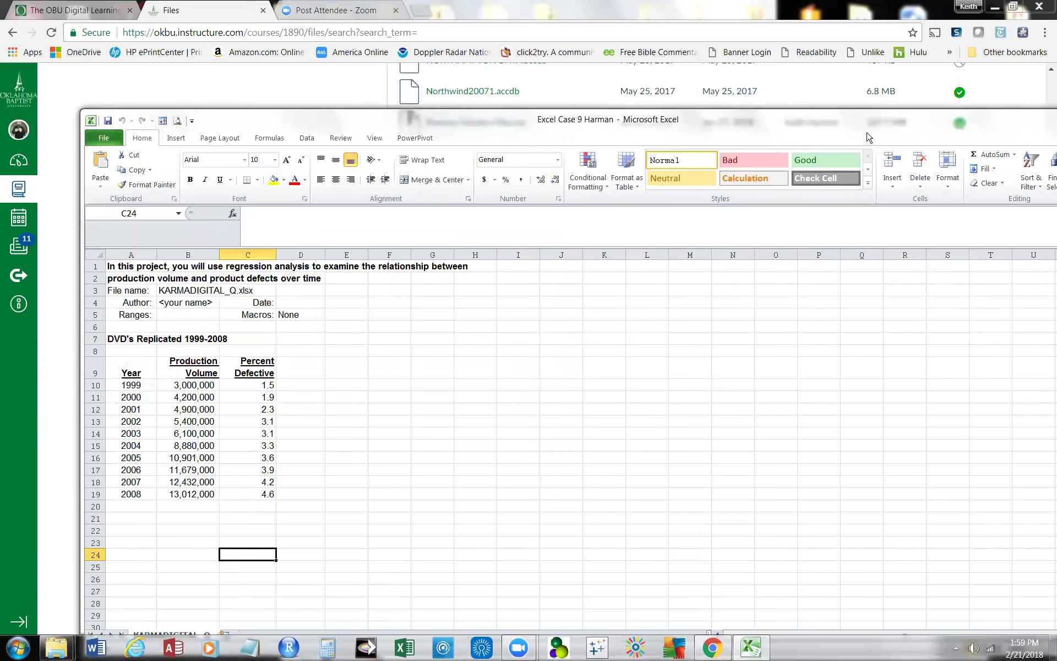
Close the workbook and the archive window, and minimize the browser and the recordings folder to reveal the desktop
drag(867, 124, 630, 146)
click(884, 141)
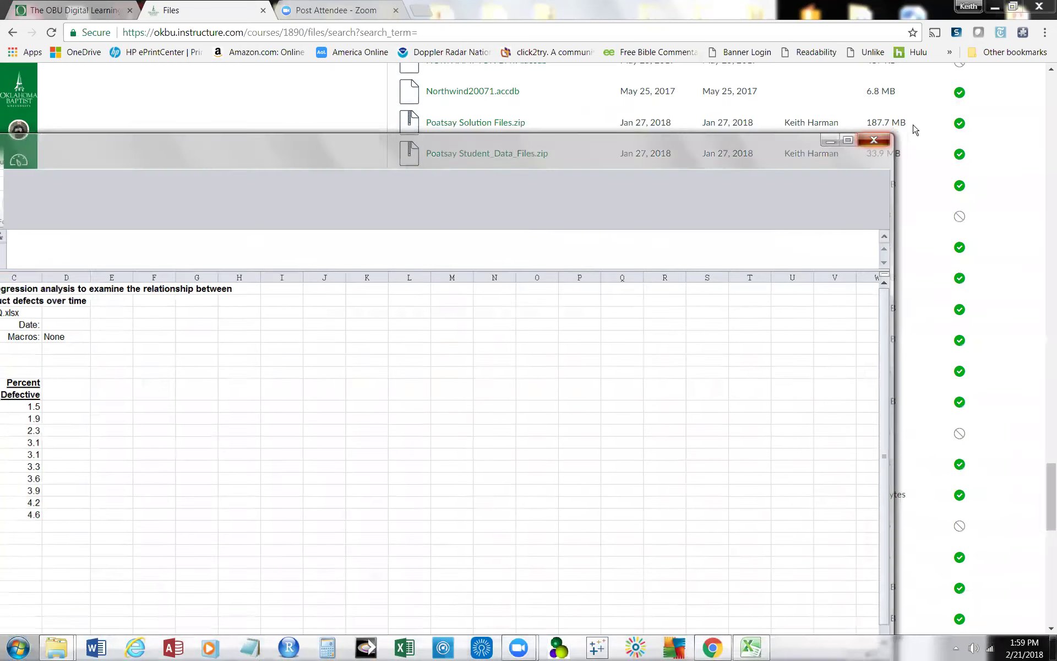
click(766, 184)
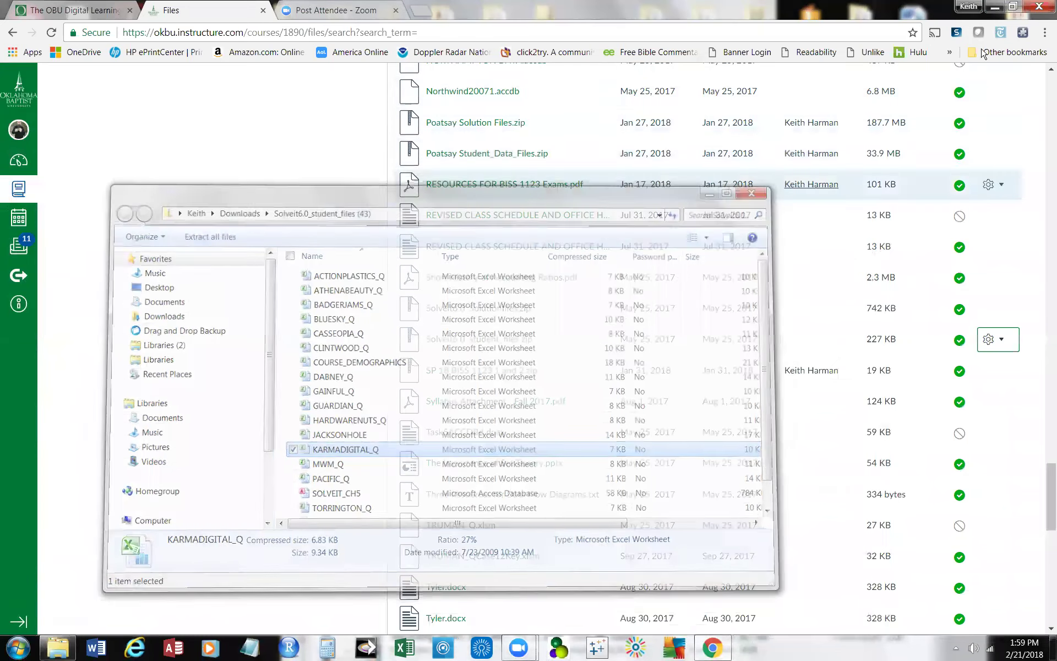
click(994, 7)
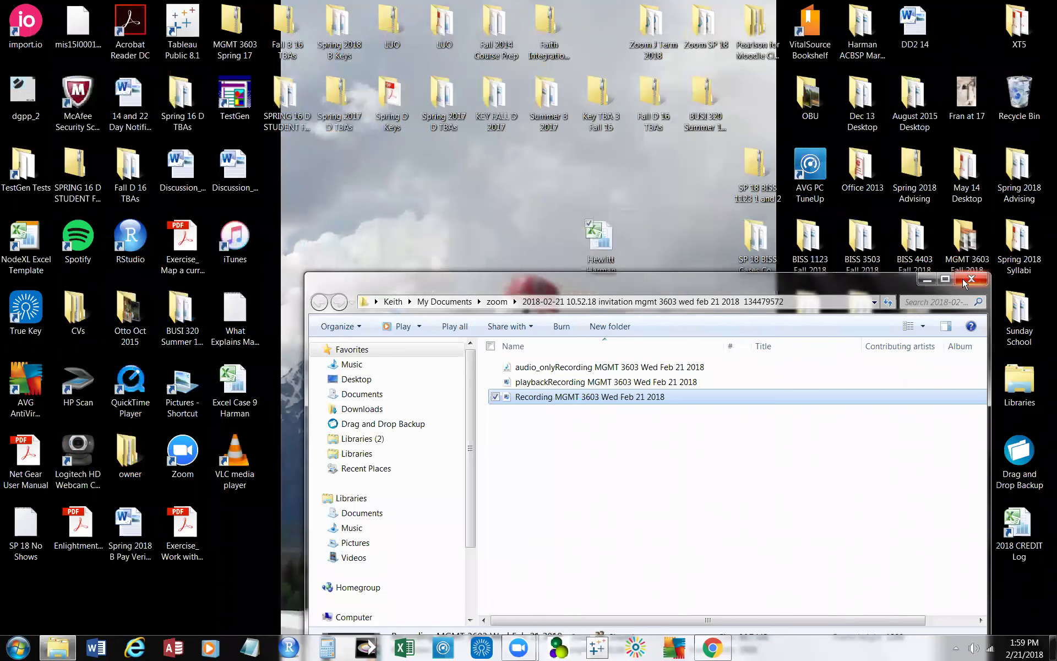
click(931, 280)
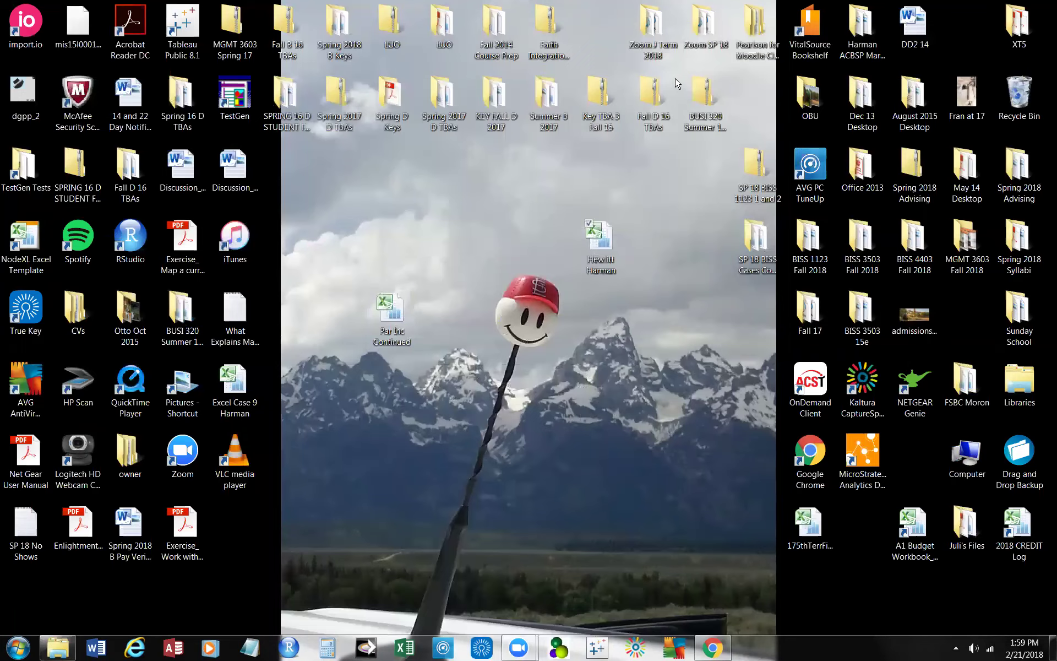
Move the two loose Excel files on the desktop aside and place the Excel Case 9 file in the open area
drag(397, 306, 309, 190)
drag(591, 238, 280, 233)
drag(234, 385, 457, 245)
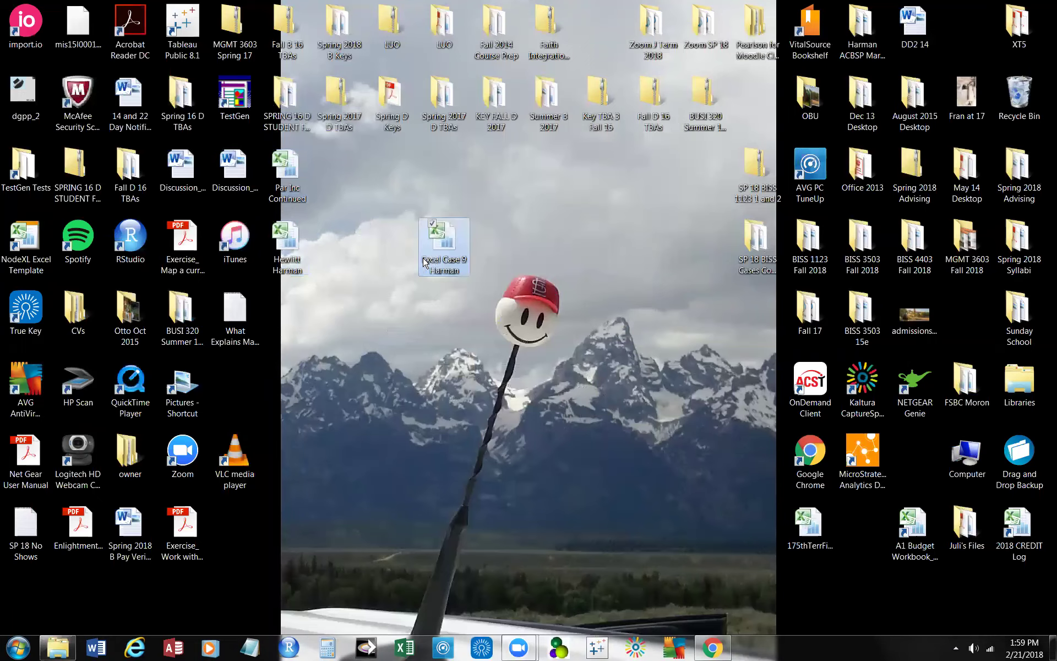
Open the Excel Case 9 workbook from the desktop and shift its window slightly lower
right_click(458, 241)
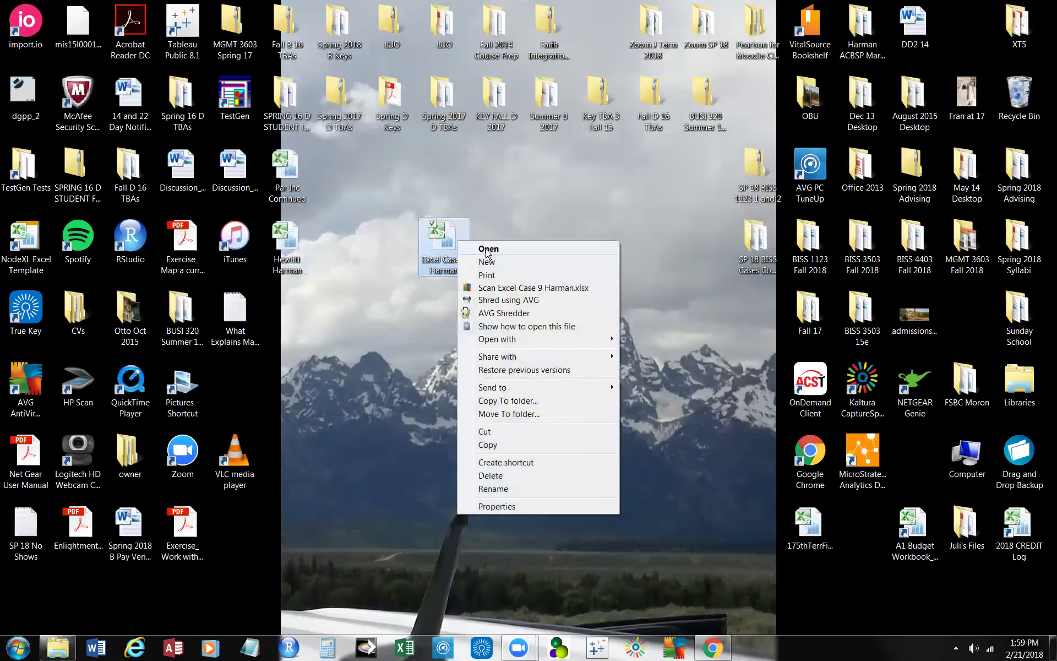
click(488, 250)
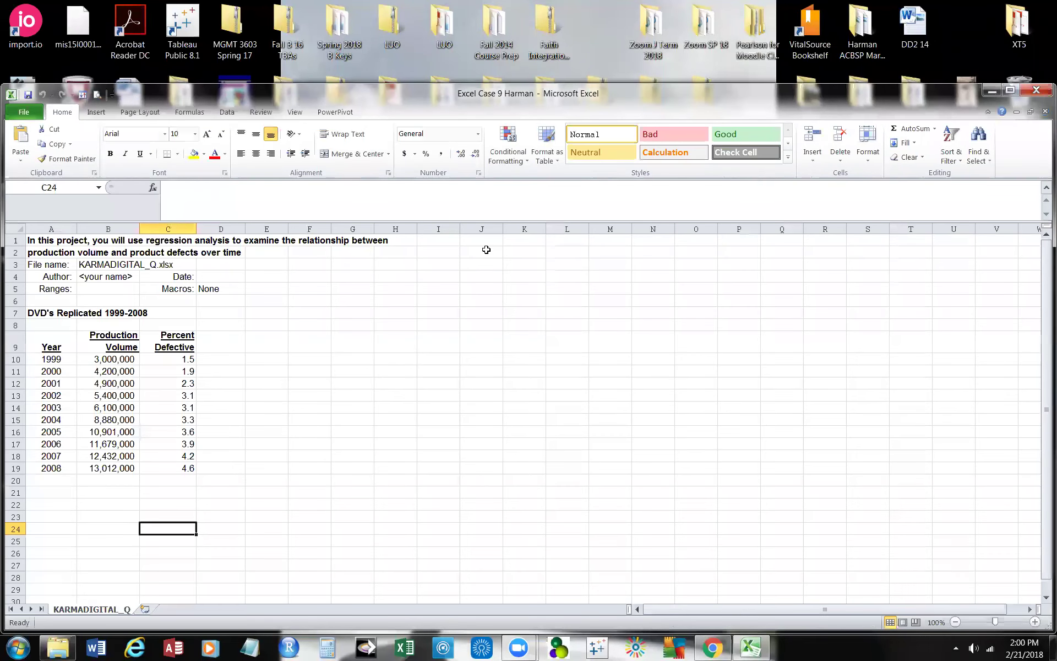
drag(510, 97, 513, 116)
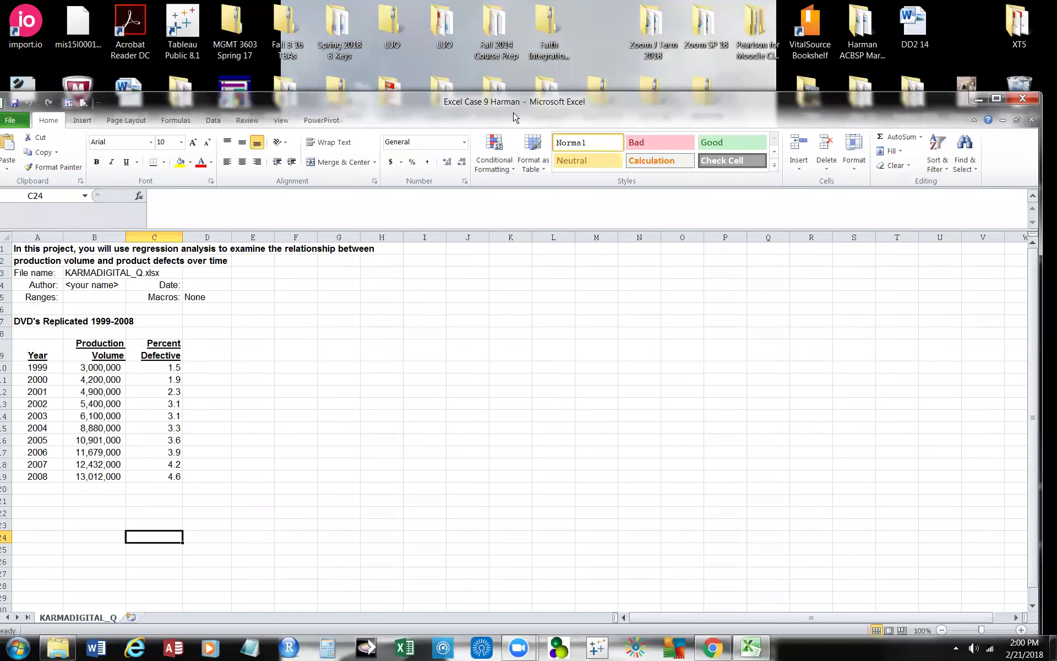
Examine the worksheet's project description, file details and the yearly table of production volume and percent defective
mouse_move(716, 652)
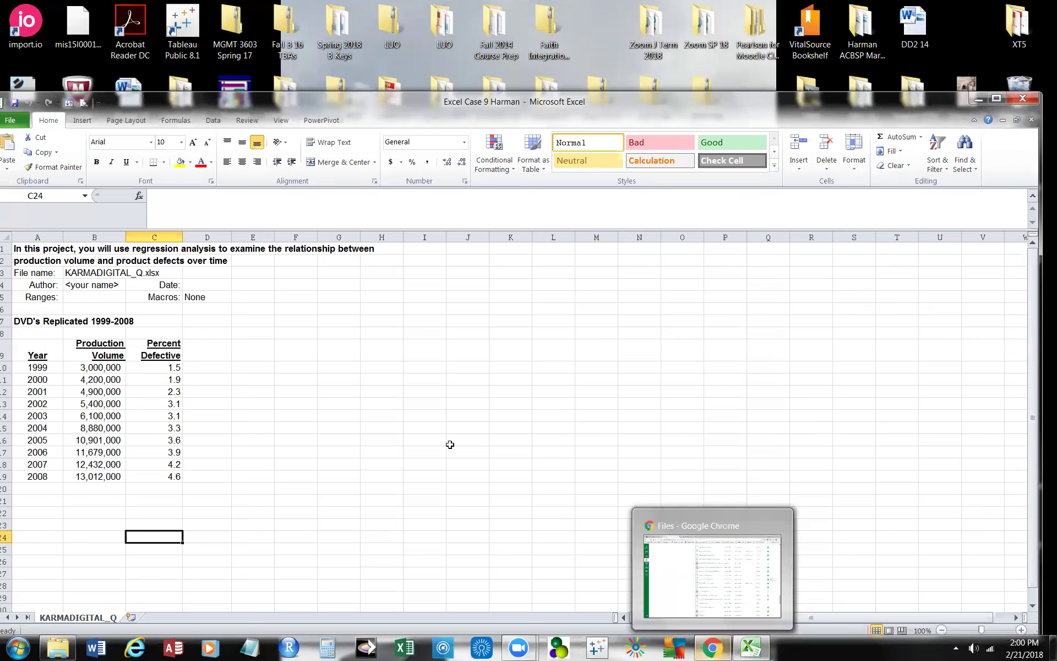
click(215, 355)
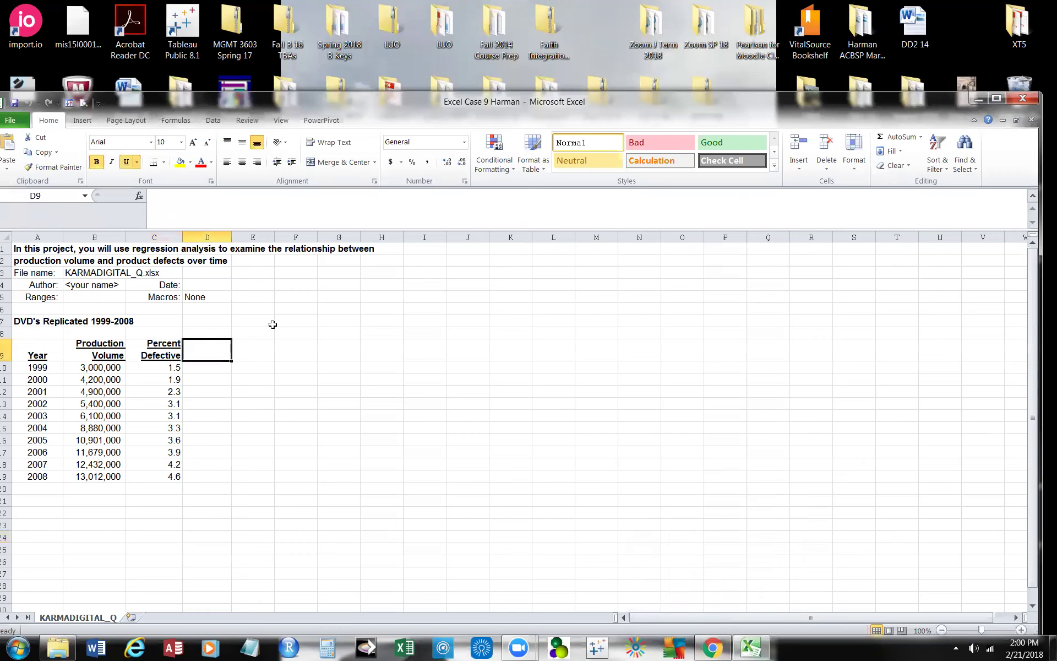
click(36, 248)
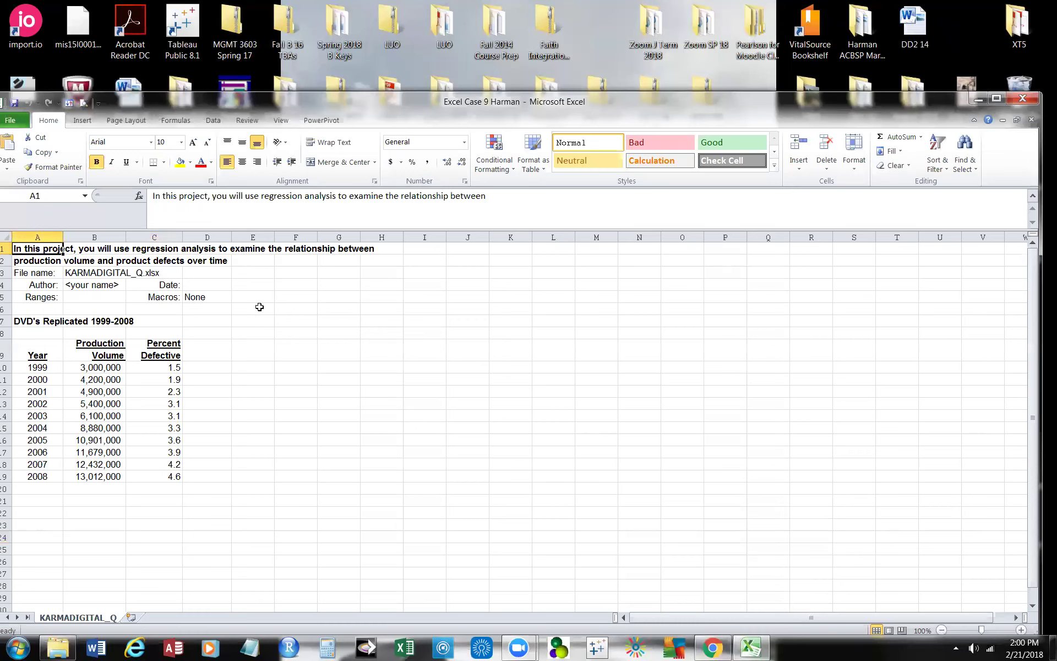
click(35, 283)
click(37, 270)
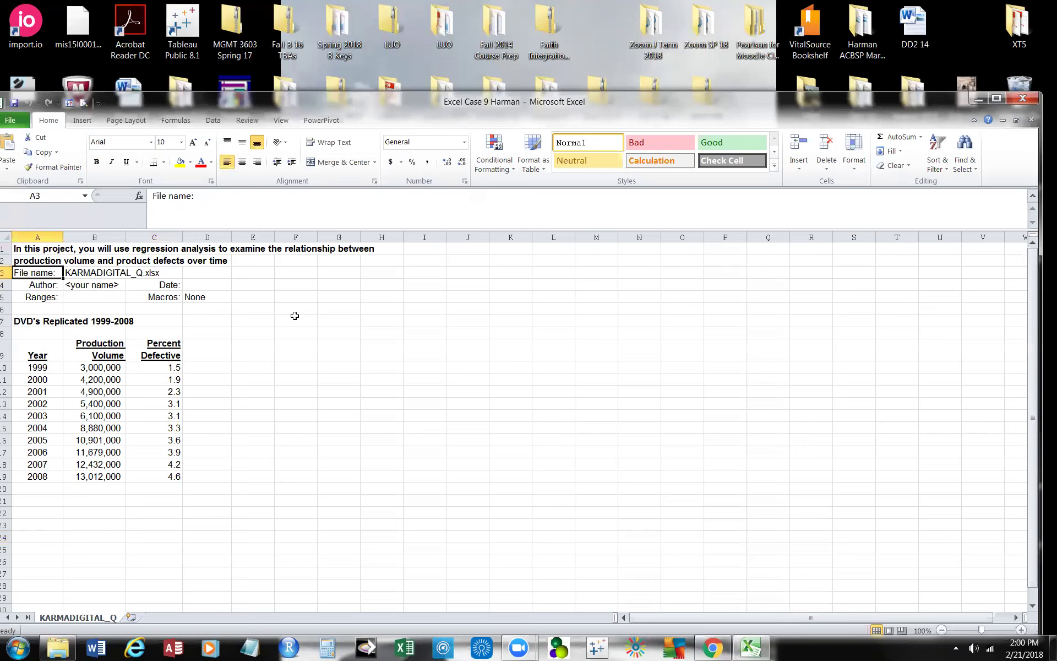
click(107, 324)
click(25, 320)
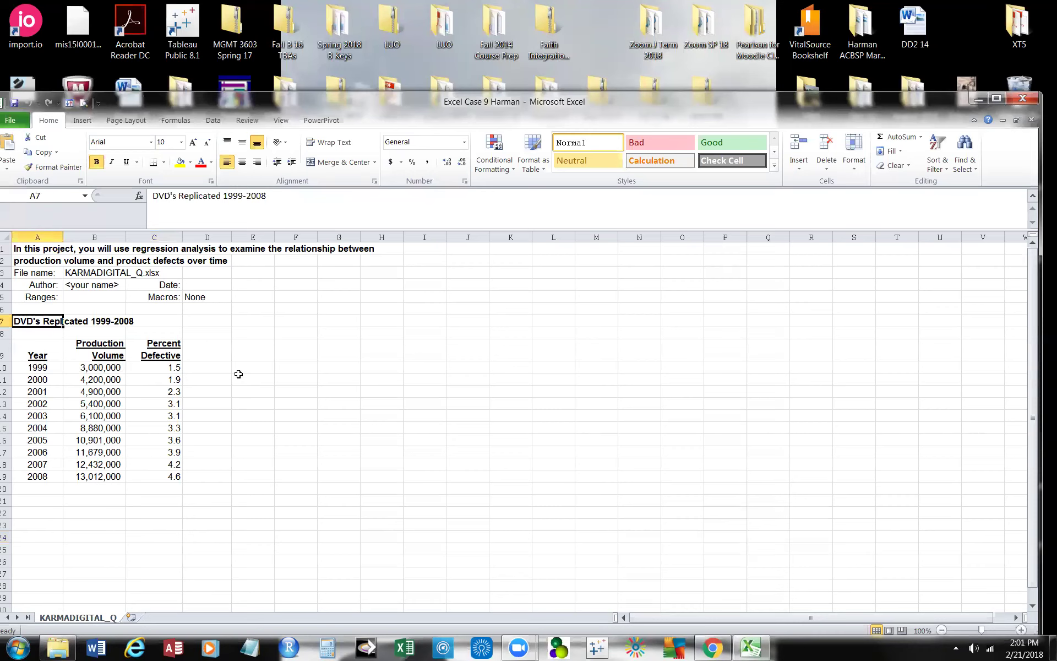
click(214, 367)
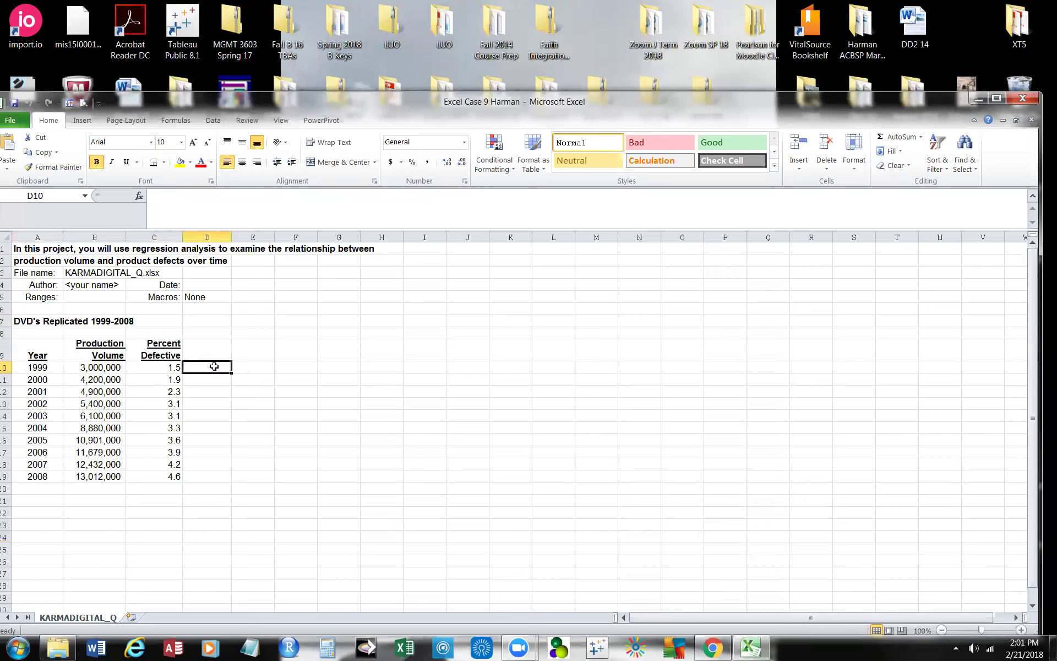
click(170, 368)
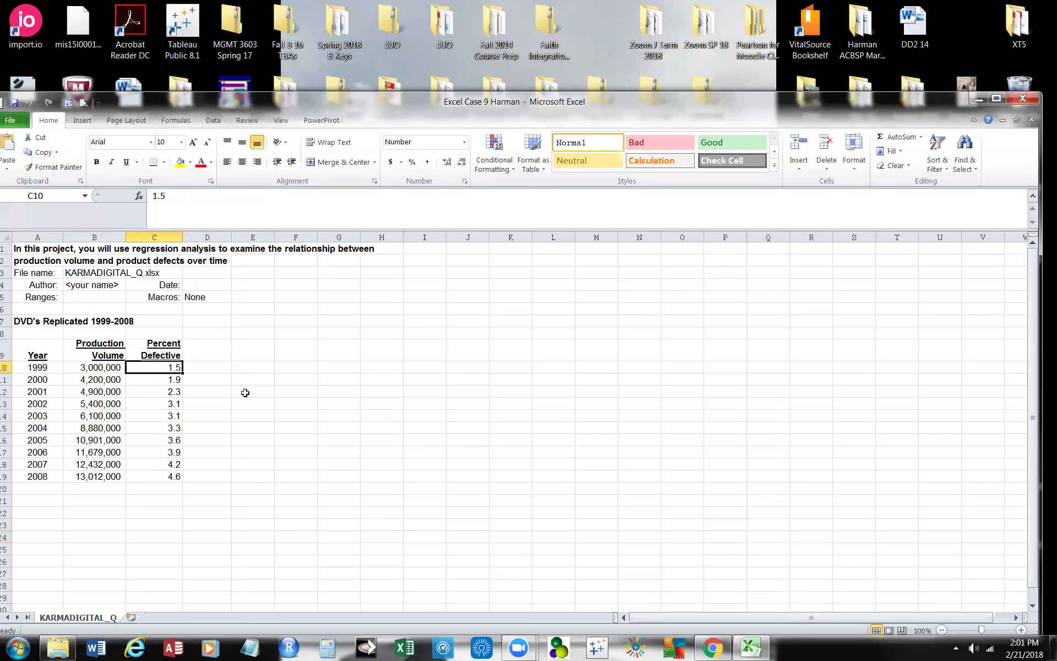
Calculate the 1999 defective units in D10 with =B10*0.015 and apply the Comma style to the result
click(217, 366)
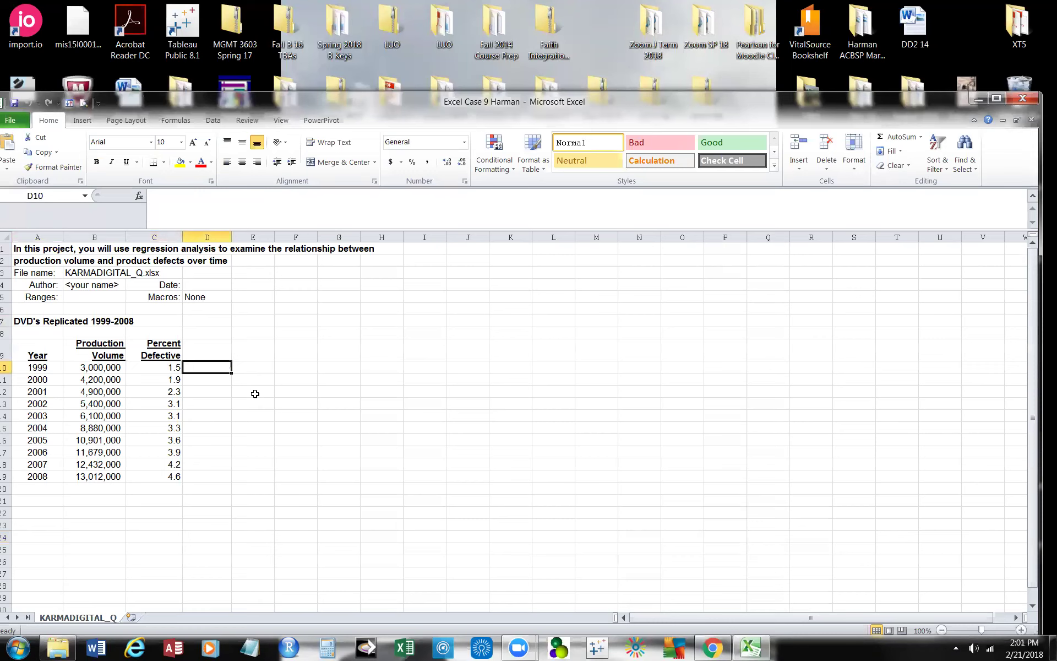
text(=)
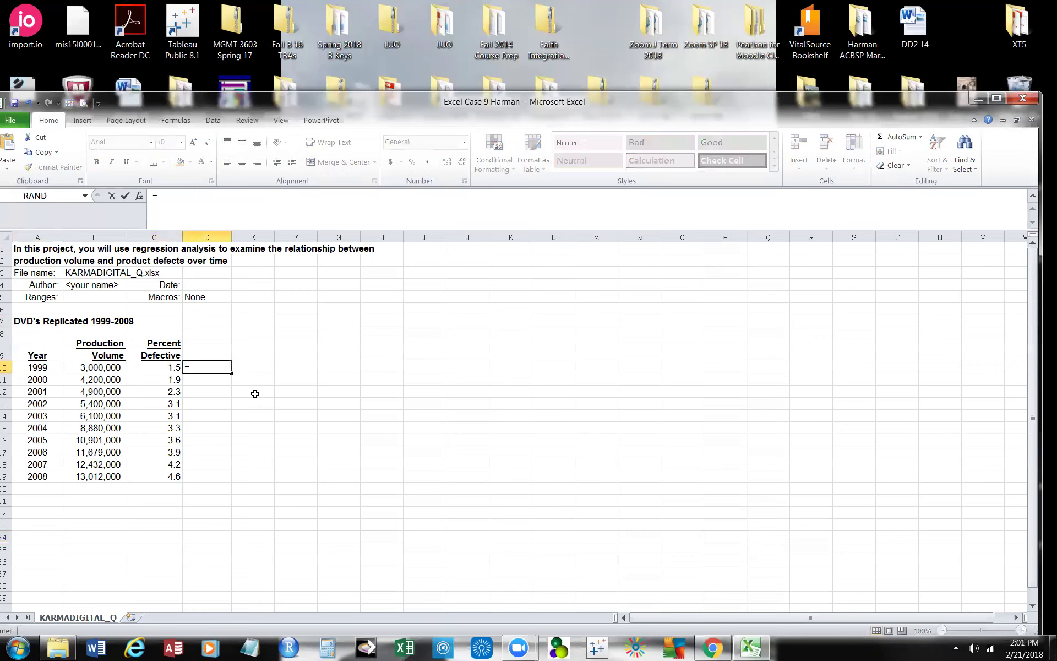
click(108, 367)
click(193, 197)
text(*)
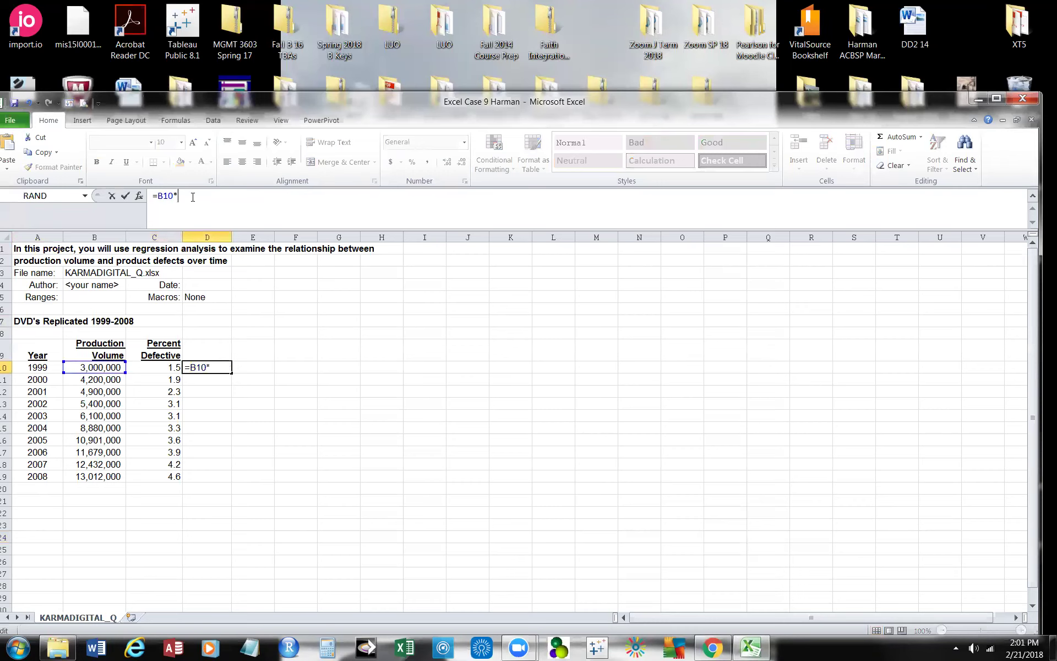
text(0.015)
click(126, 196)
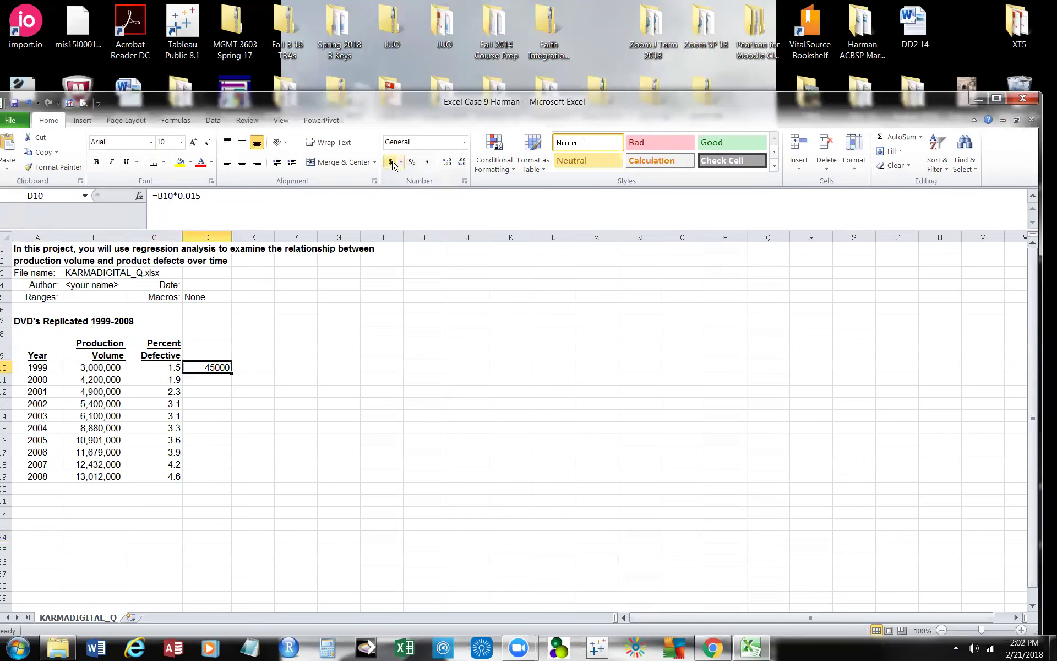
click(427, 162)
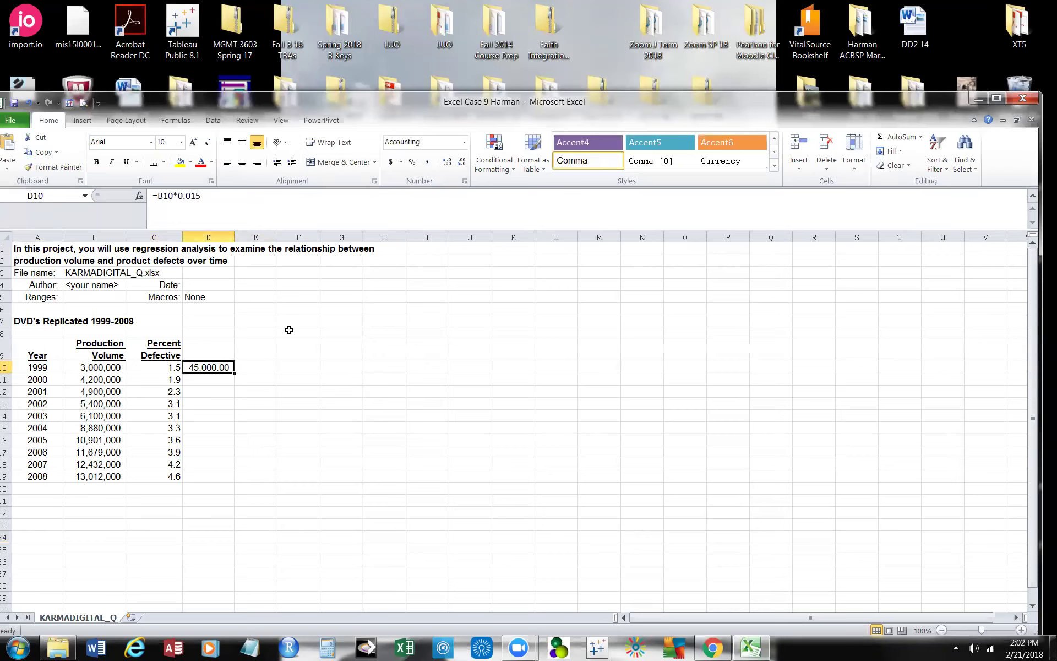
Enter =D10*1.09 in E10 to increase the 1999 defective-unit figure by 9 percent
click(263, 367)
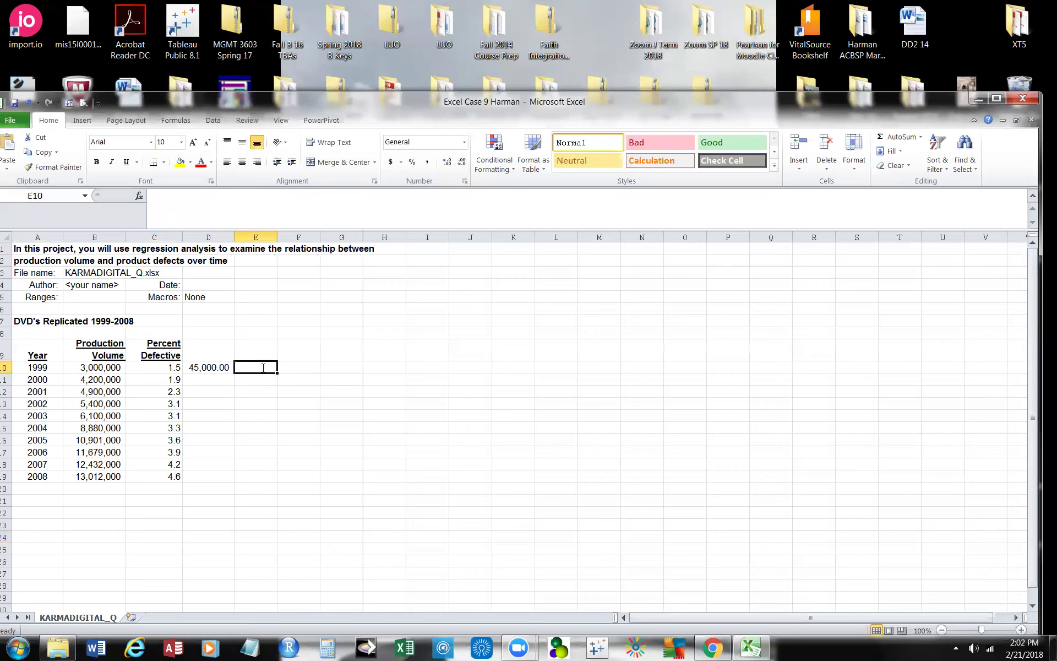
text(=)
click(215, 365)
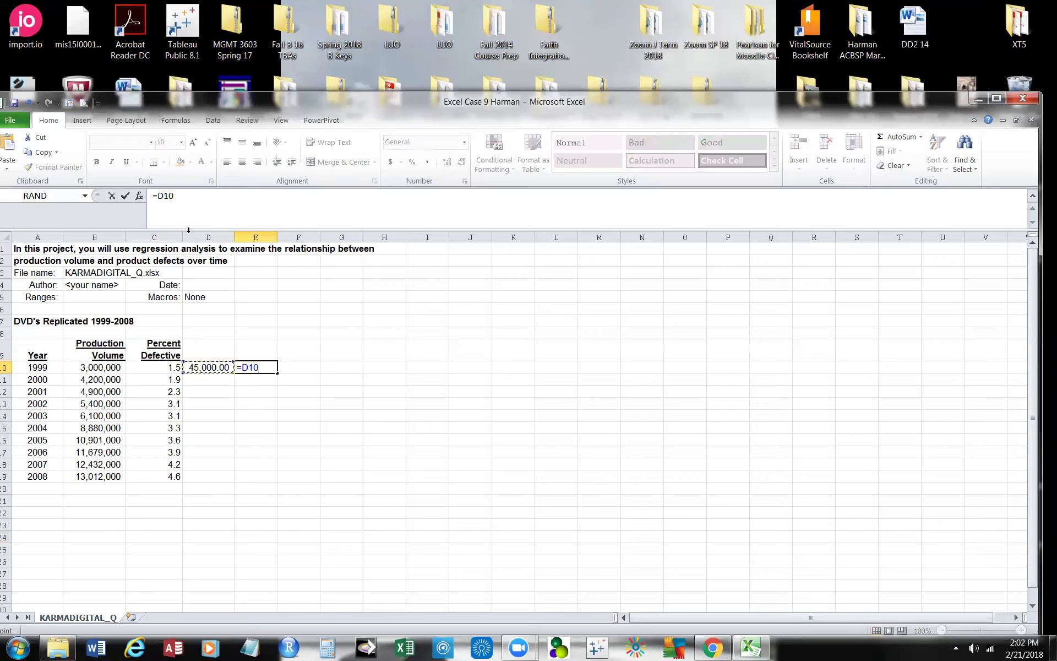
click(187, 202)
text(*1.09)
key(Return)
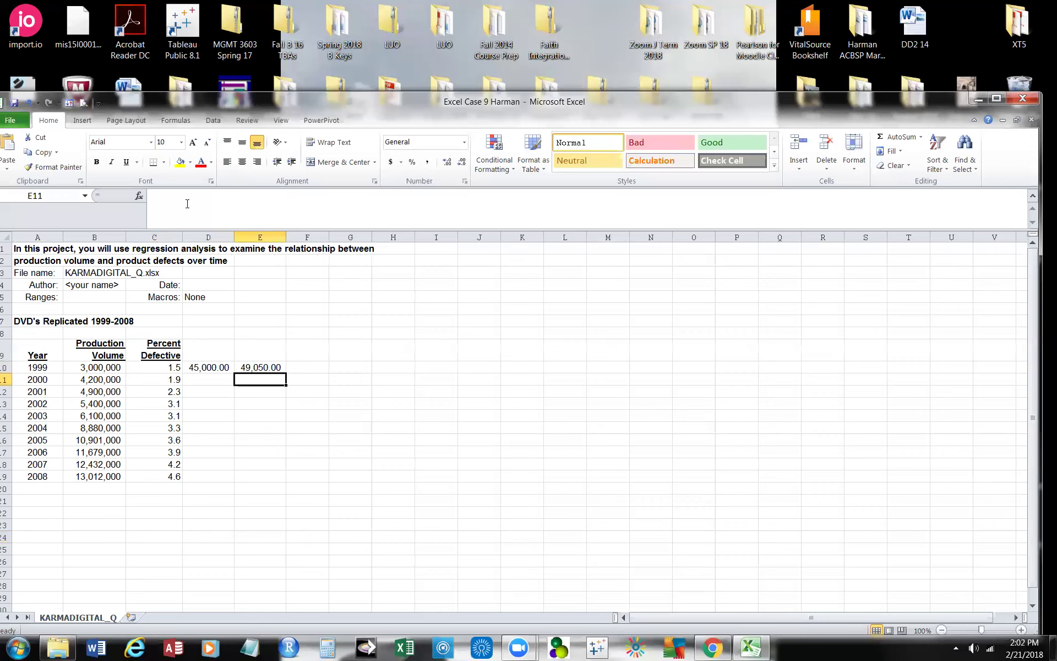
click(264, 367)
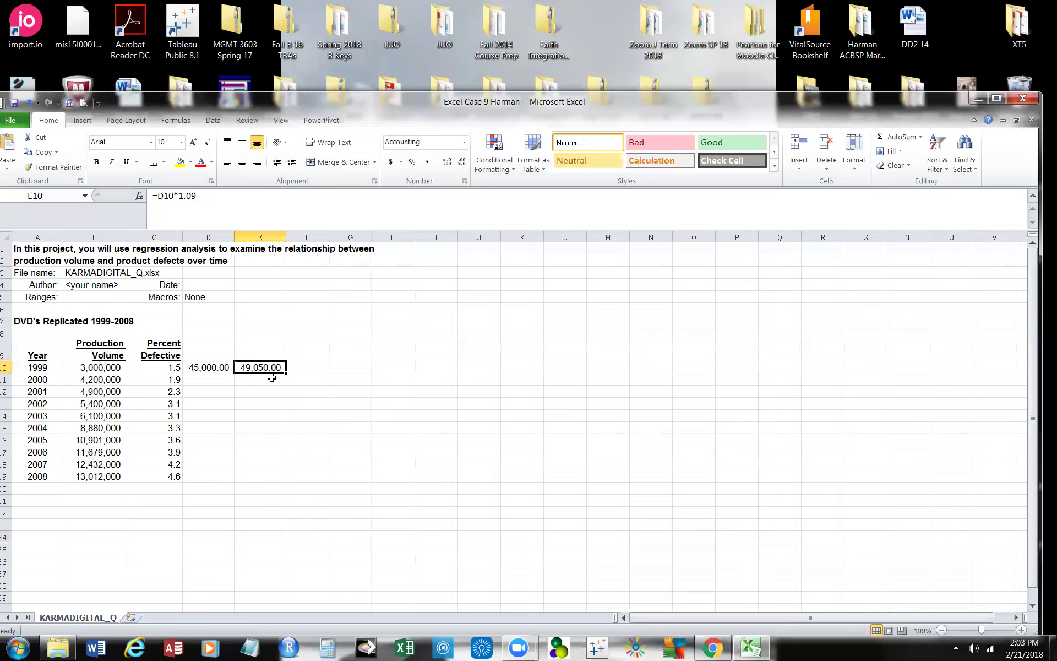
Clear the two trial calculations from cells D10 and E10
click(322, 388)
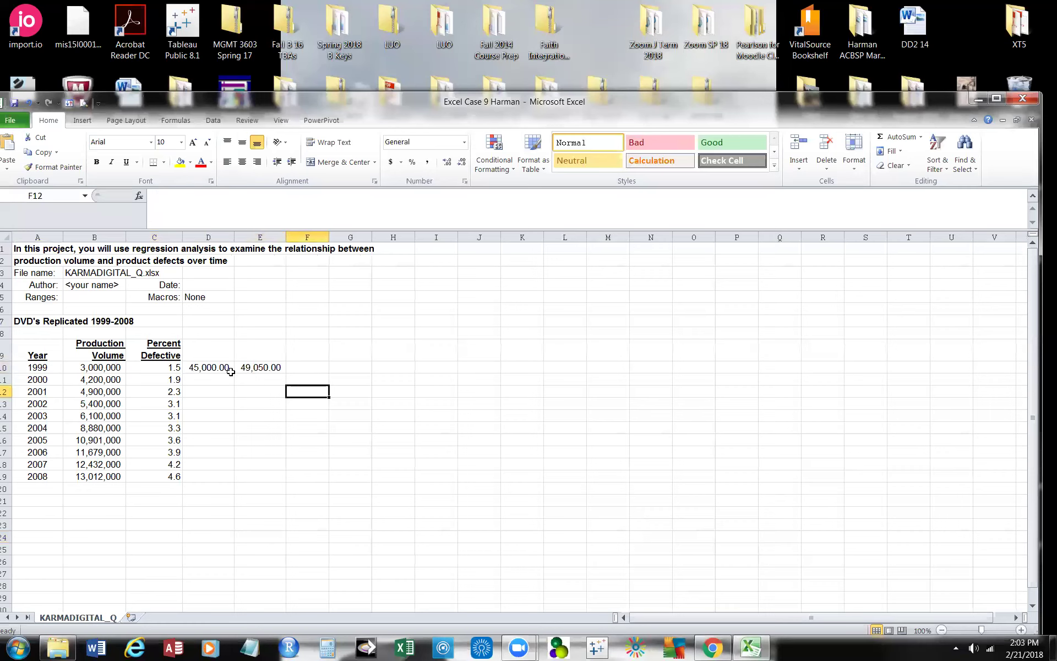
click(193, 367)
drag(194, 367, 275, 368)
key(Delete)
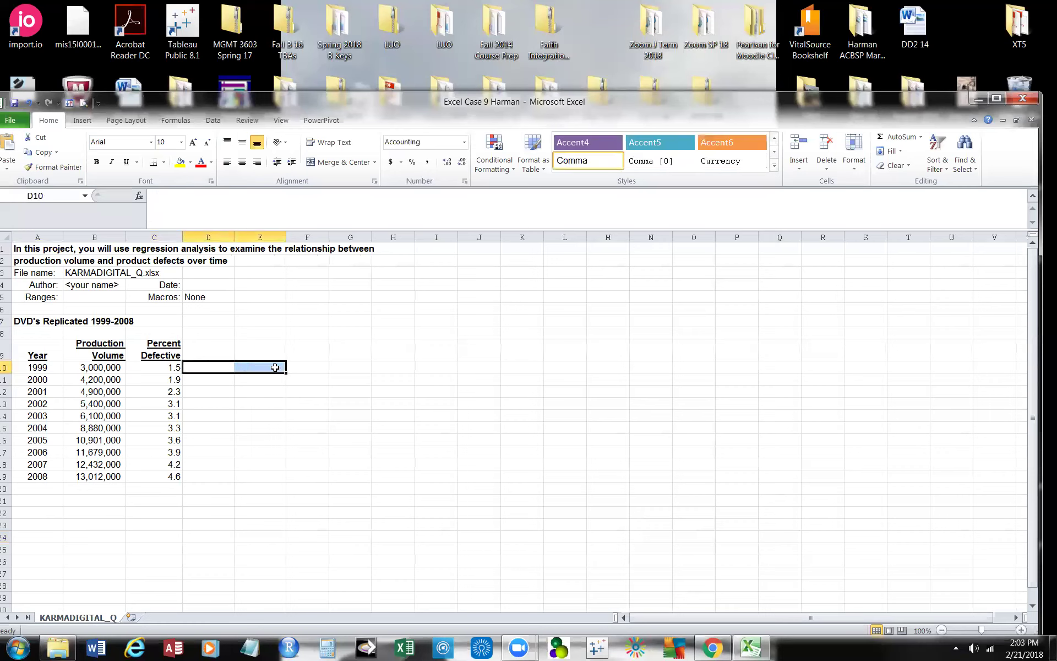
click(373, 389)
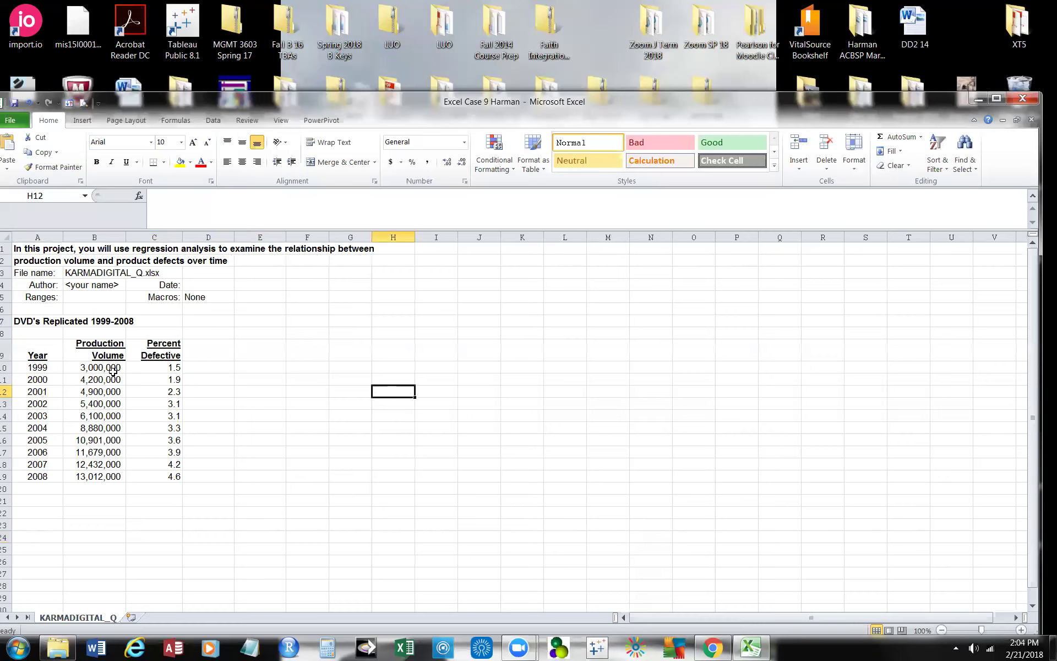
Apply blue gradient-fill data bars to the Production Volume values in B10:B19
click(73, 367)
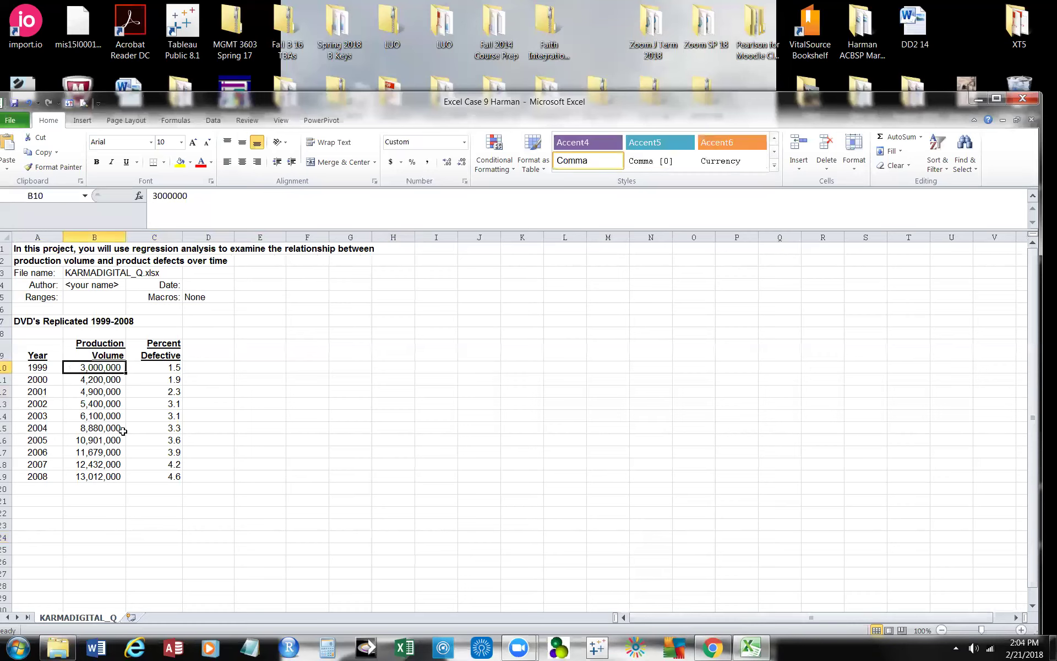
click(306, 391)
click(104, 367)
click(271, 390)
drag(111, 369, 108, 476)
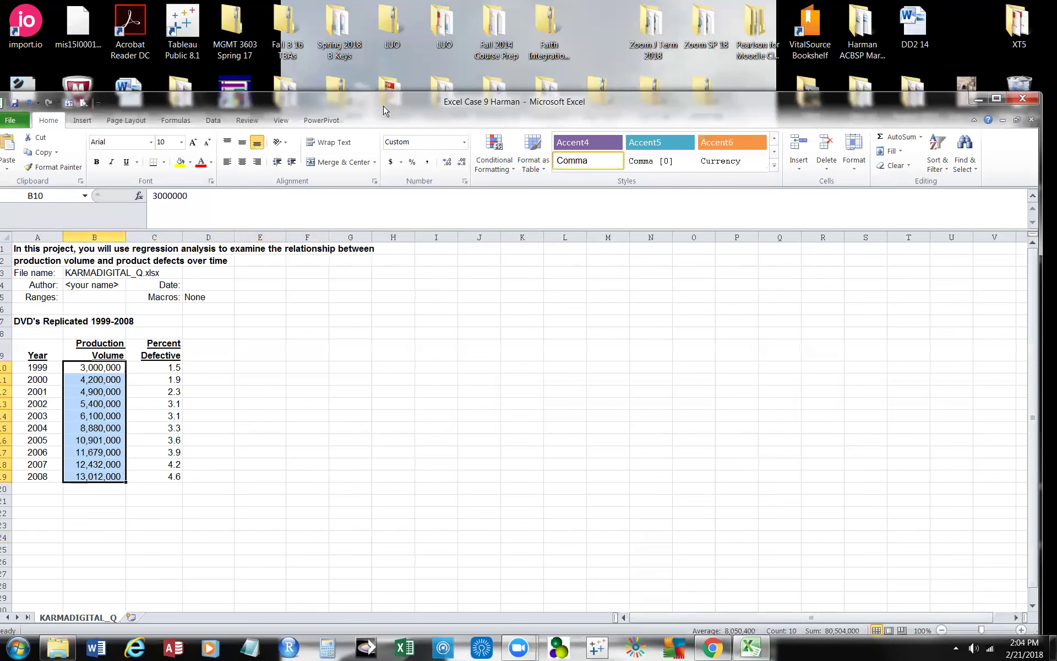
drag(383, 110, 436, 104)
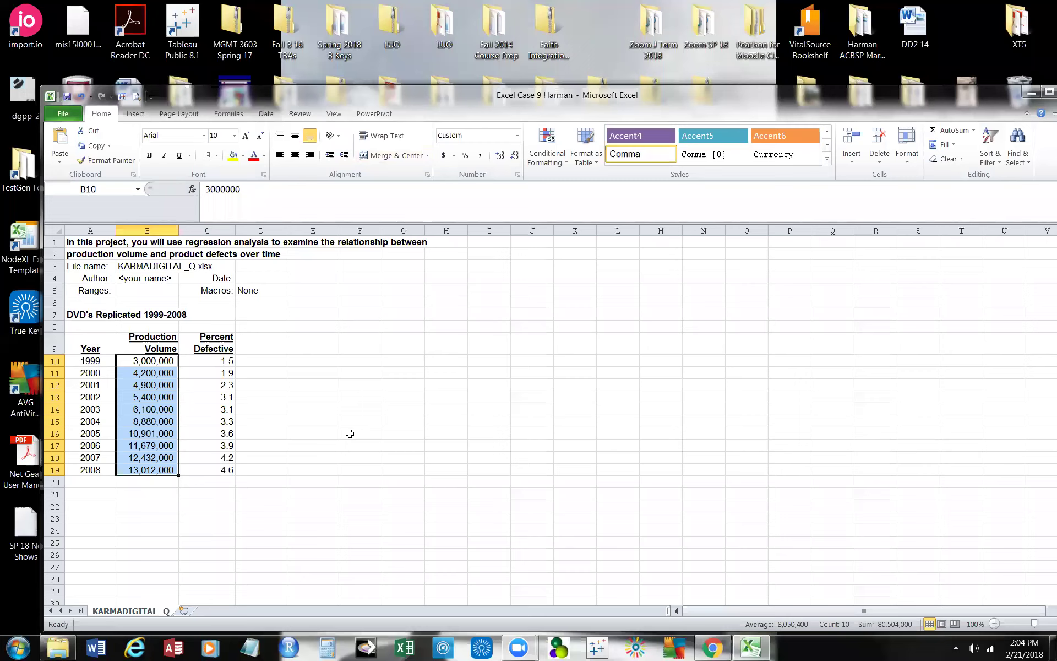
click(565, 162)
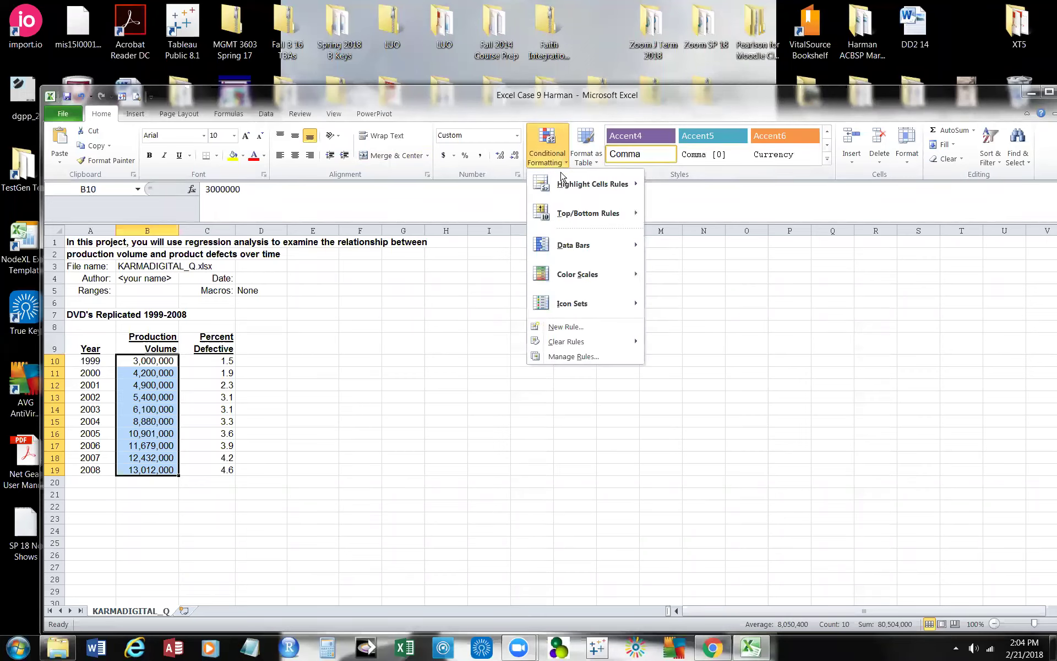
mouse_move(572, 246)
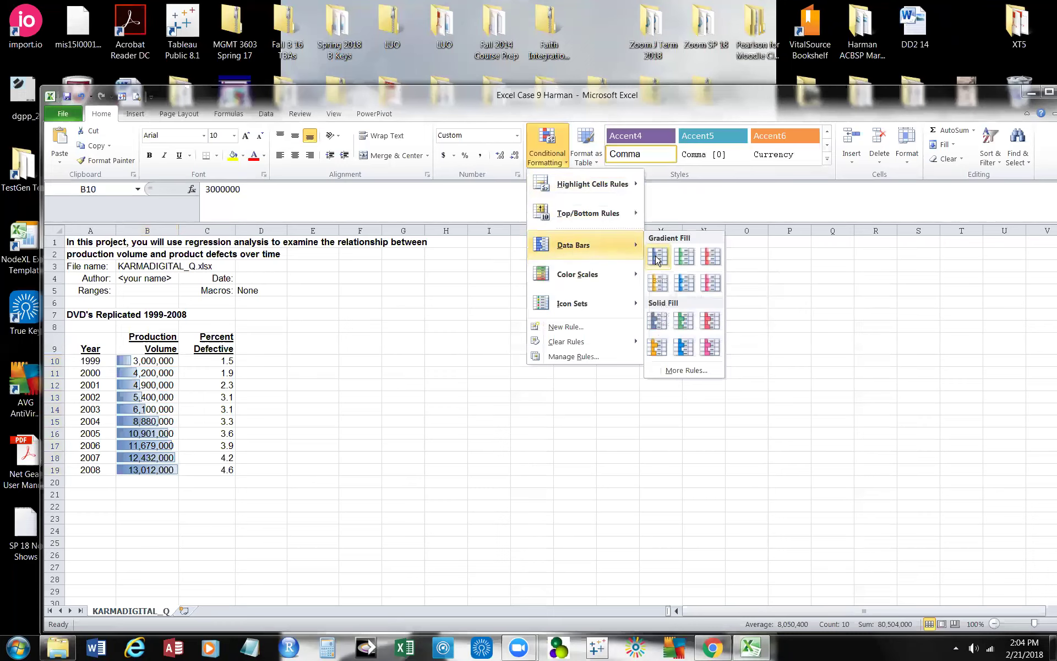
click(657, 259)
click(417, 447)
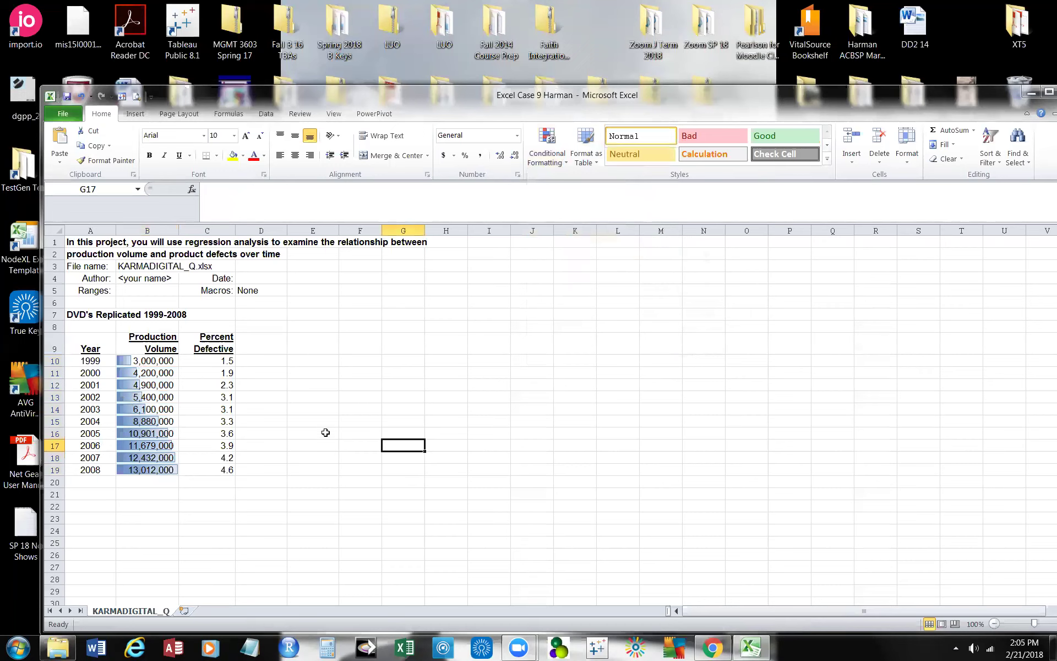
click(343, 394)
click(215, 362)
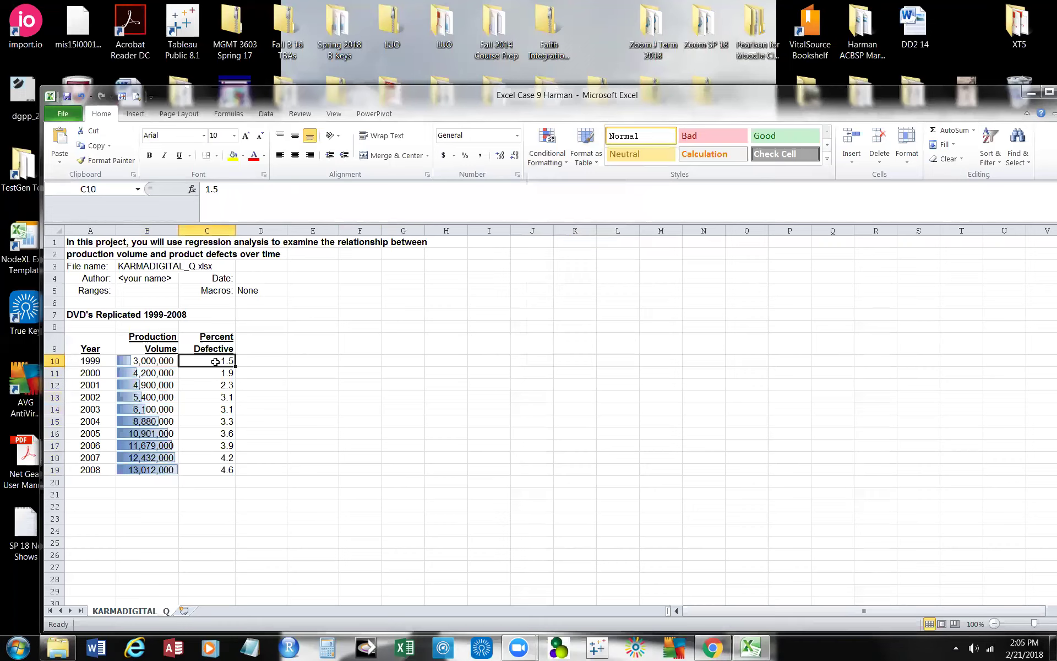
drag(215, 362, 221, 469)
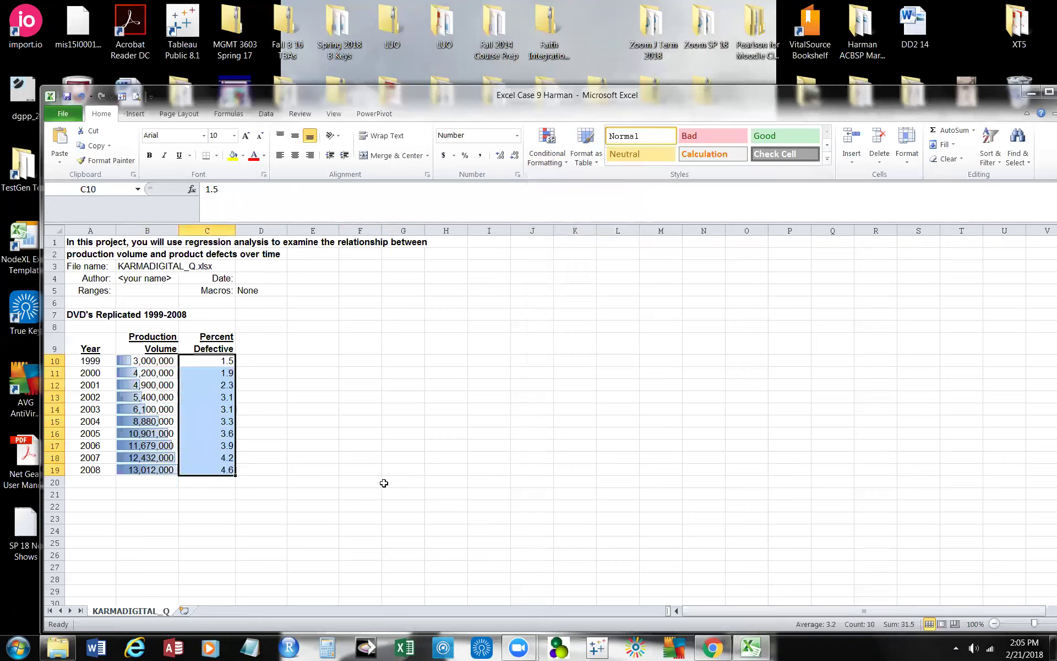
click(567, 163)
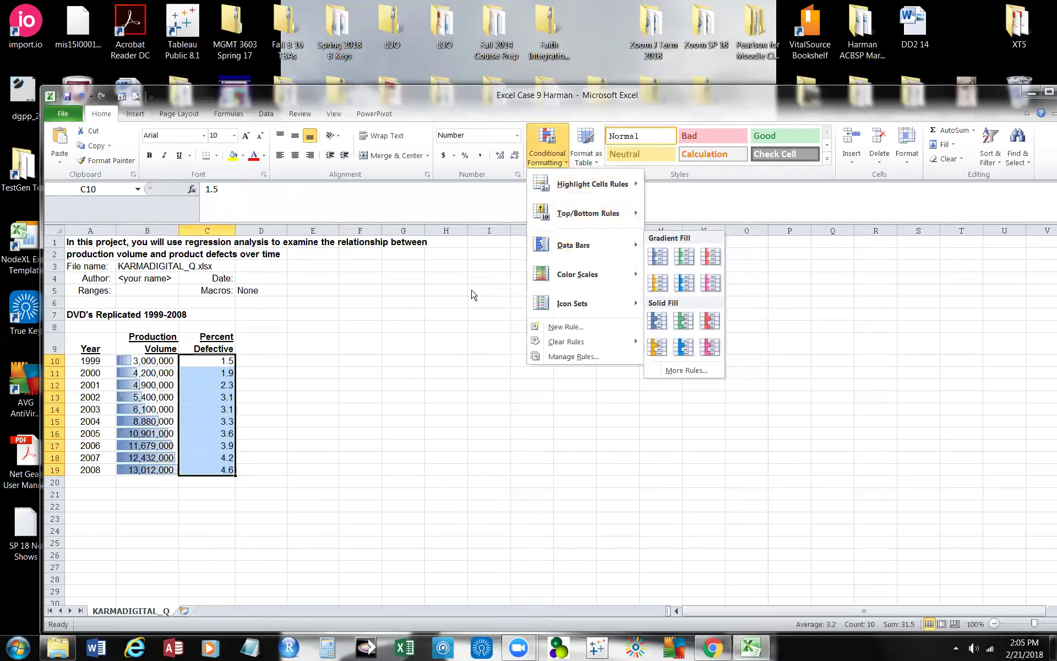
click(377, 368)
click(361, 373)
drag(120, 363, 126, 462)
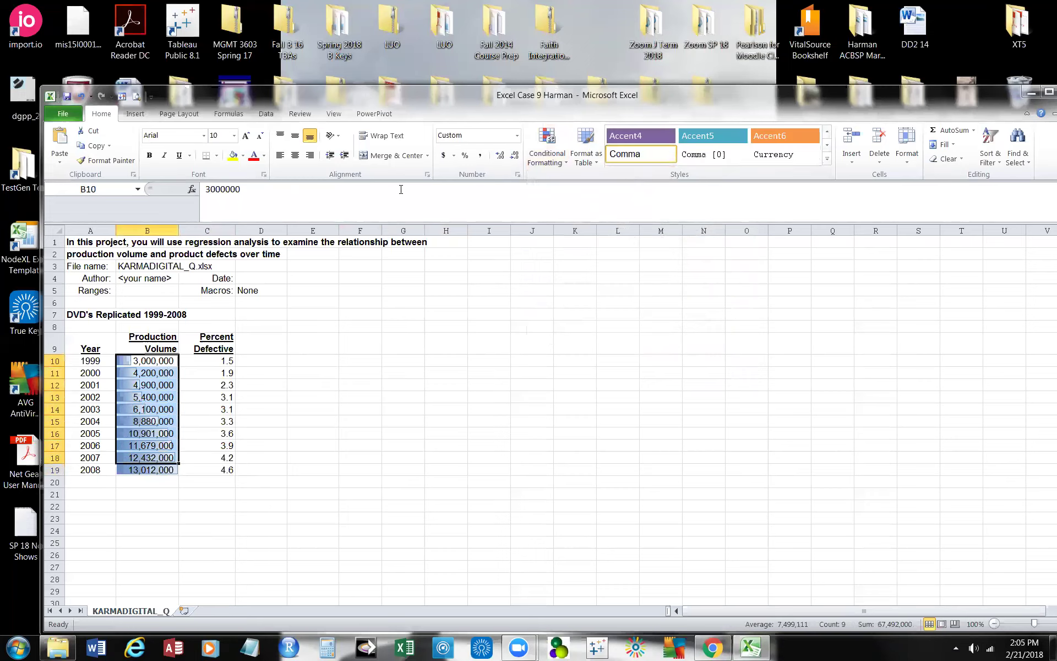
click(563, 160)
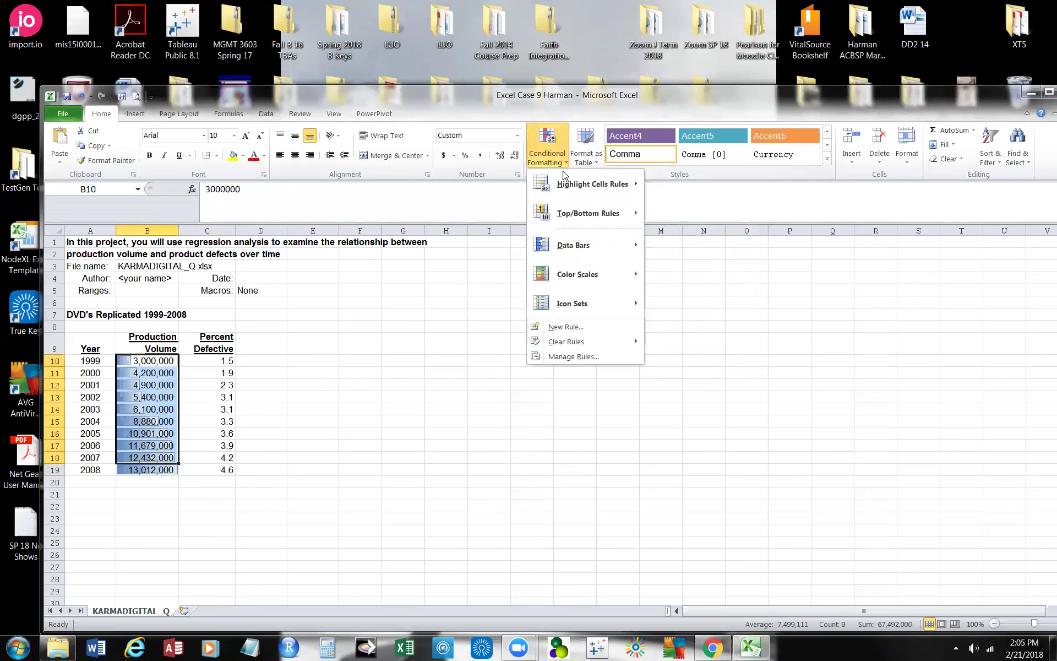
mouse_move(562, 246)
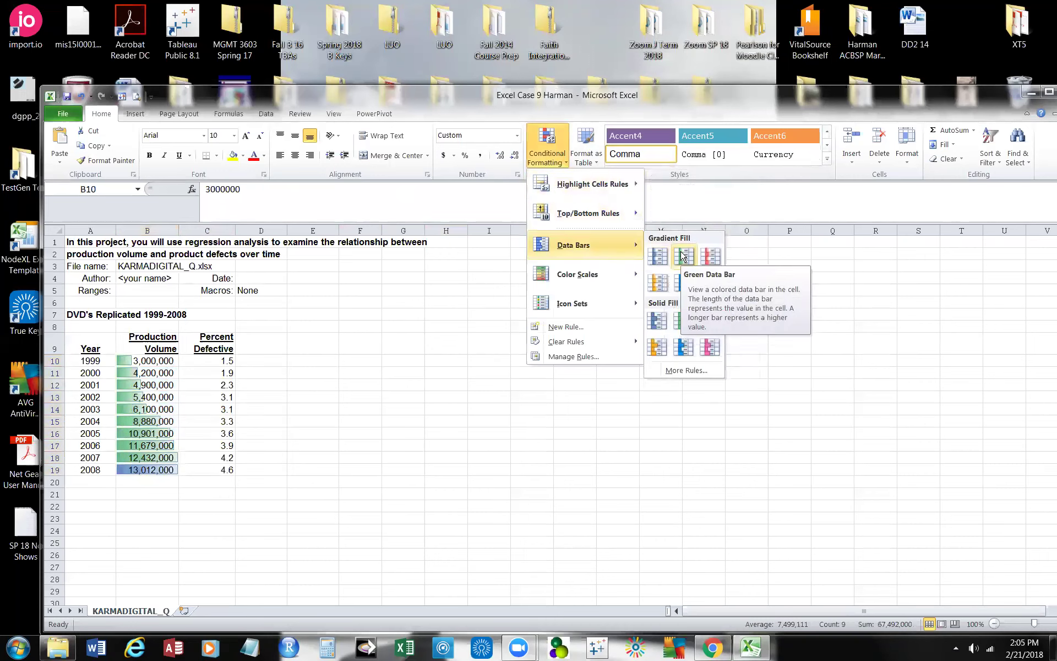
click(401, 433)
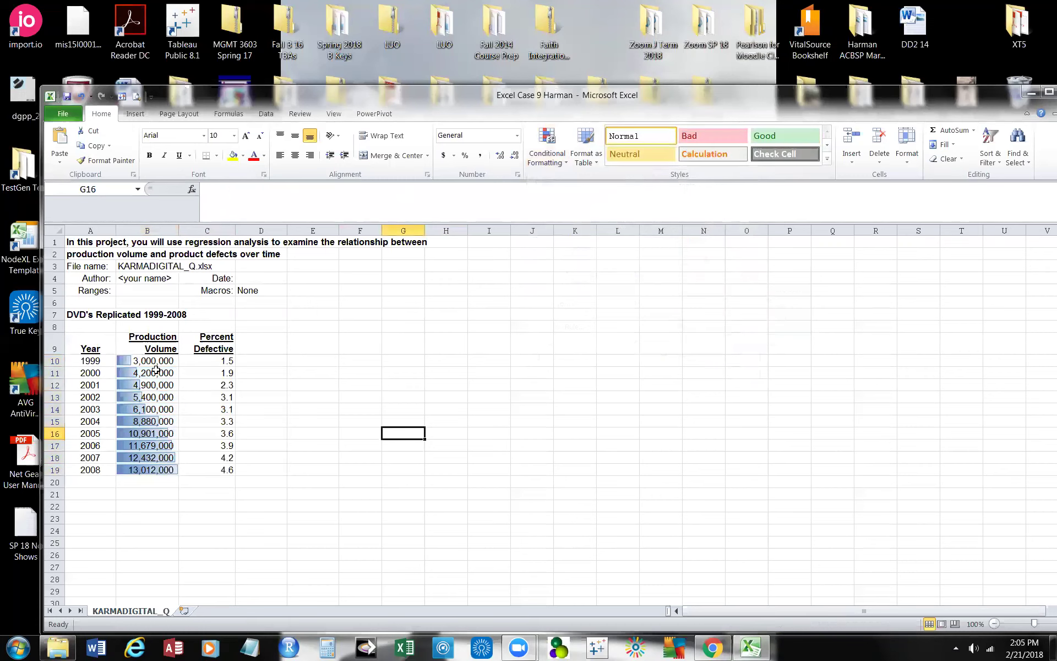
Apply green gradient-fill data bars to the Production Volume values in B10:B19
drag(145, 360, 144, 469)
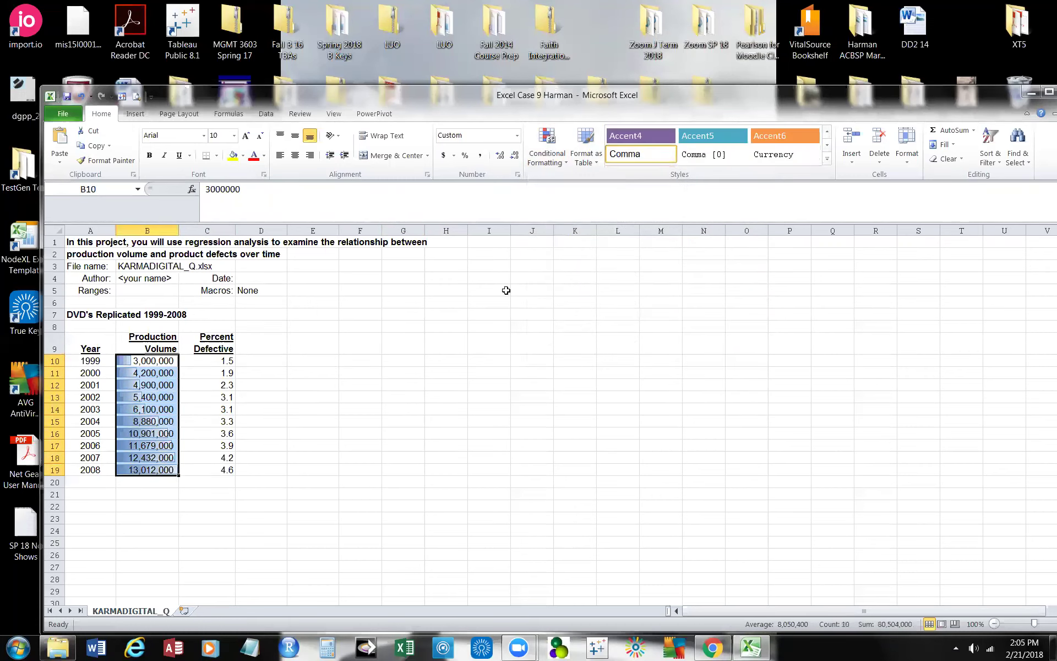
click(566, 166)
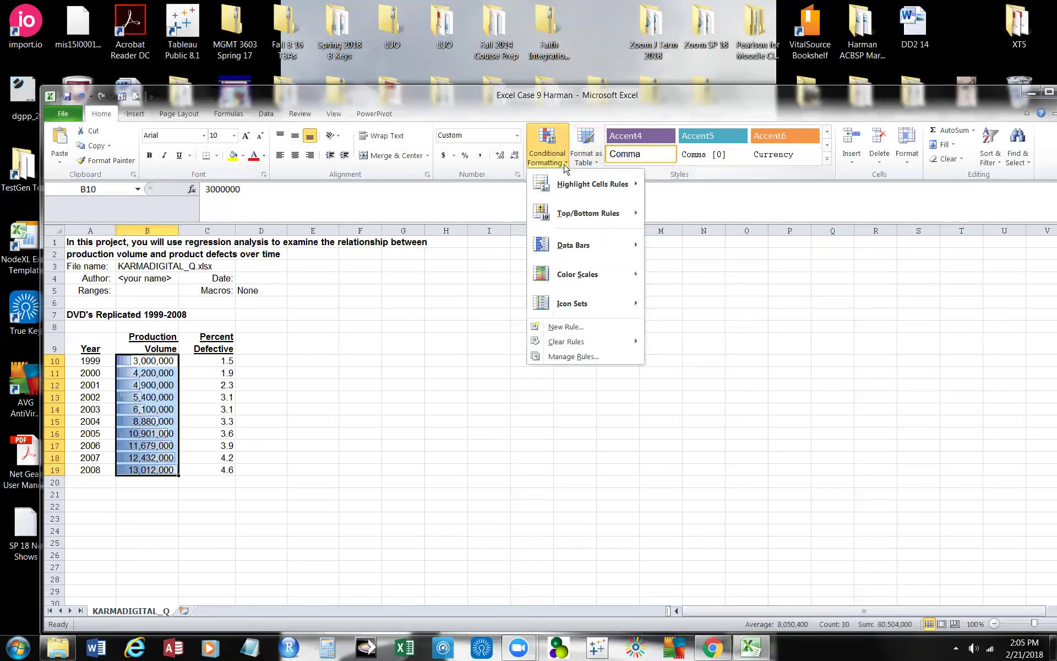
mouse_move(614, 249)
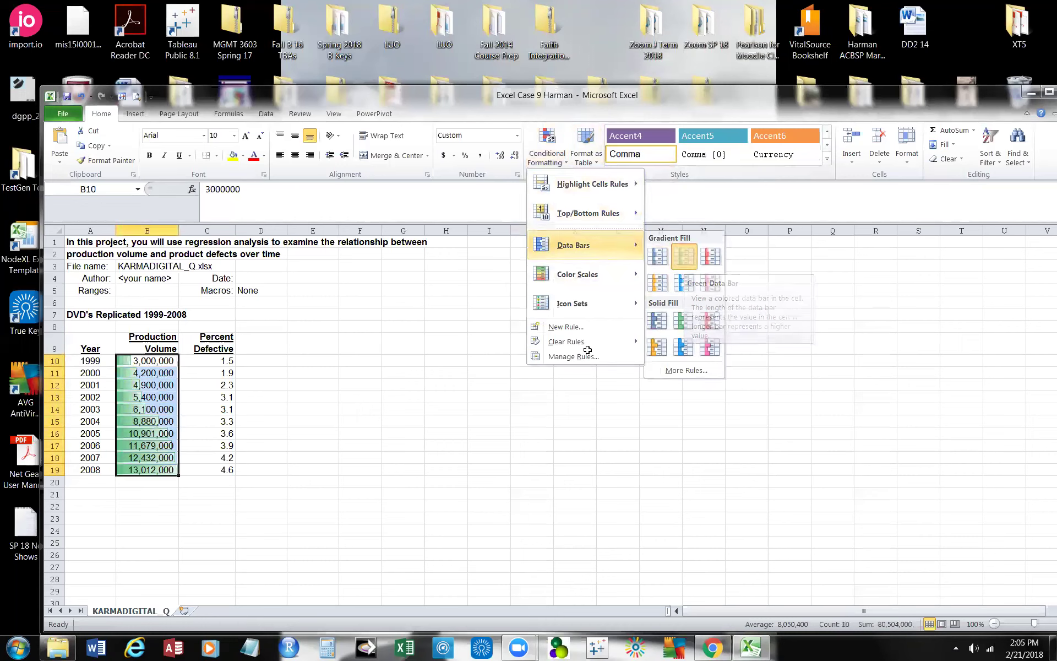
Apply orange gradient-fill data bars to the Percent Defective values in C10:C19
click(530, 421)
drag(207, 361, 195, 470)
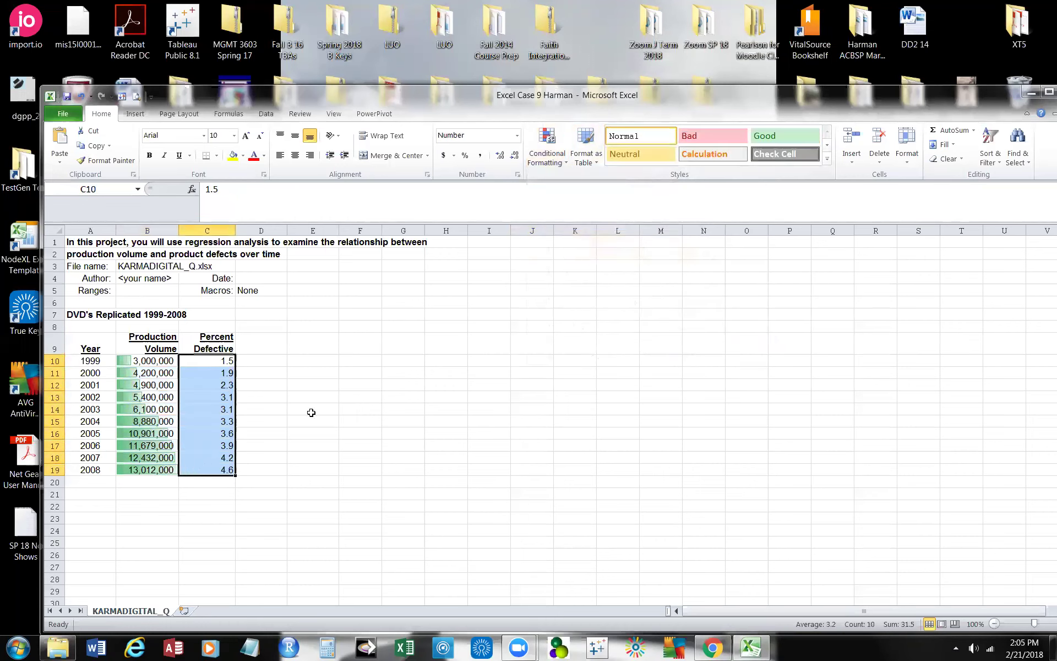
click(566, 165)
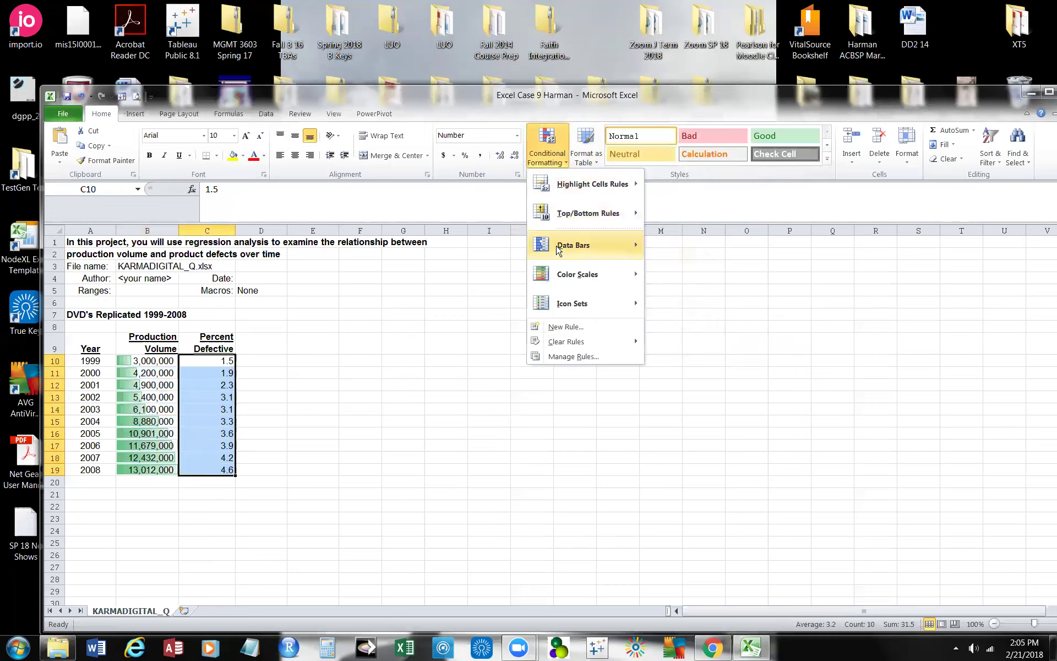
mouse_move(557, 246)
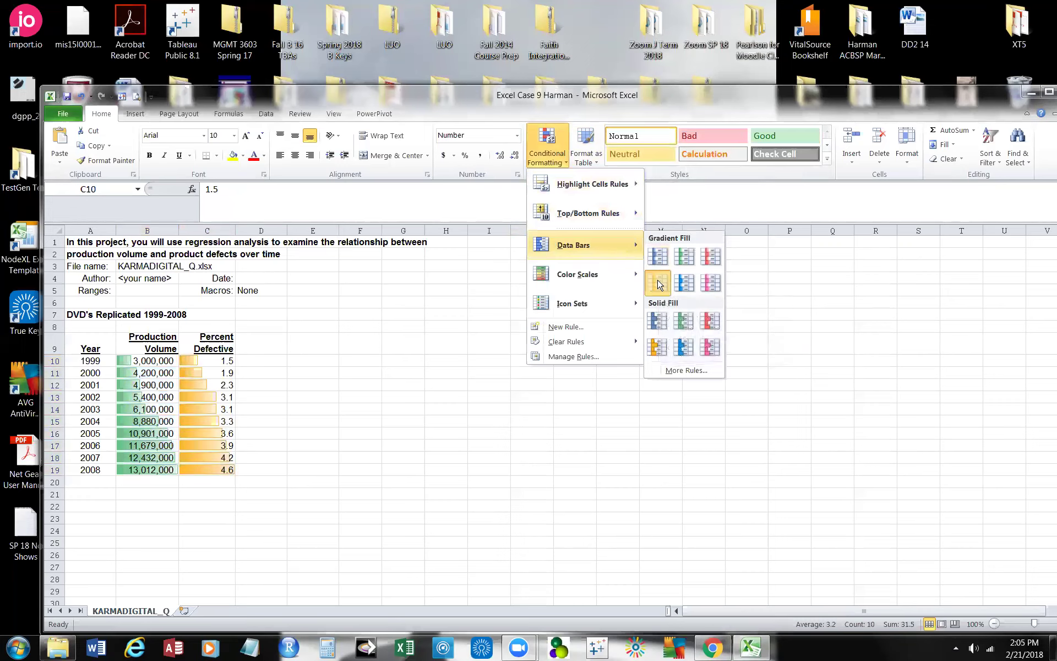
click(659, 284)
click(404, 420)
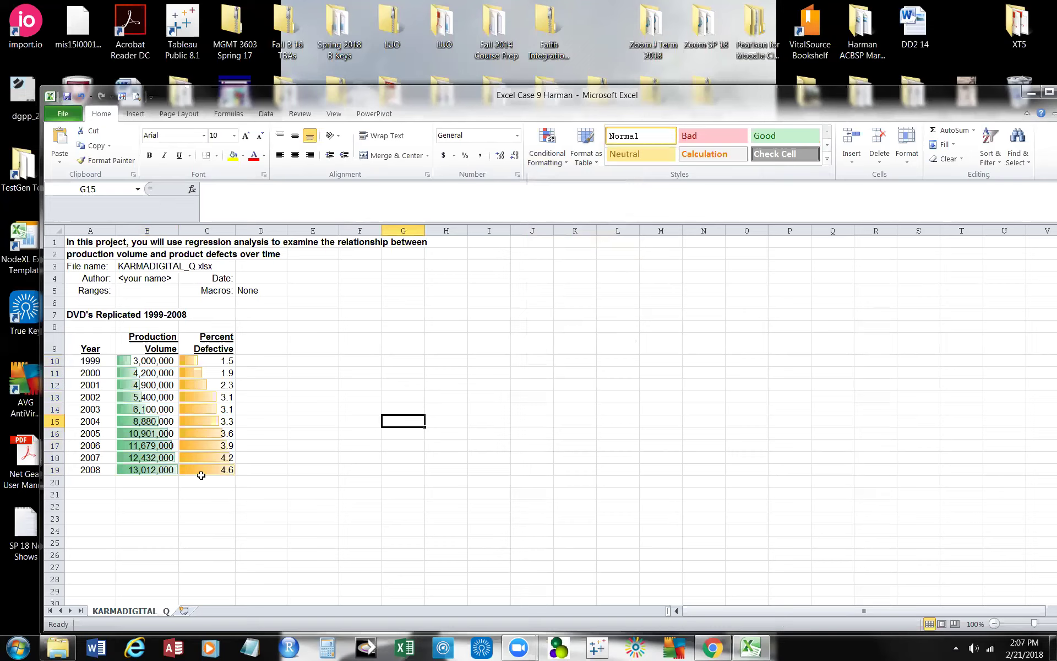
Enter =B19*0.046*1.09 in D19 to increase the 2008 defective-unit figure by 9 percent
click(275, 467)
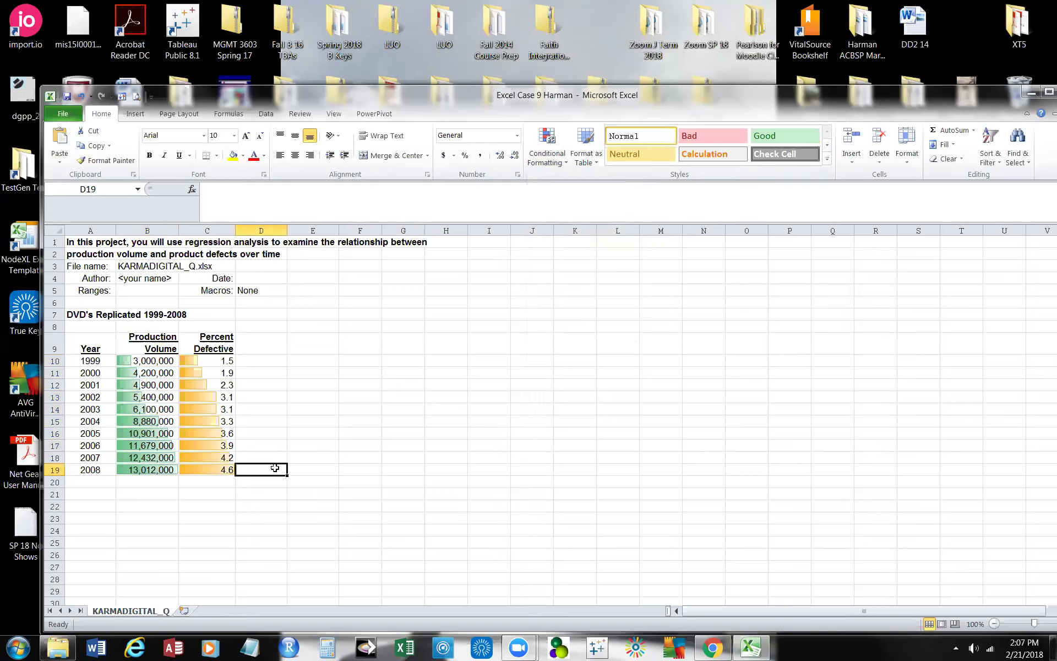
text(=)
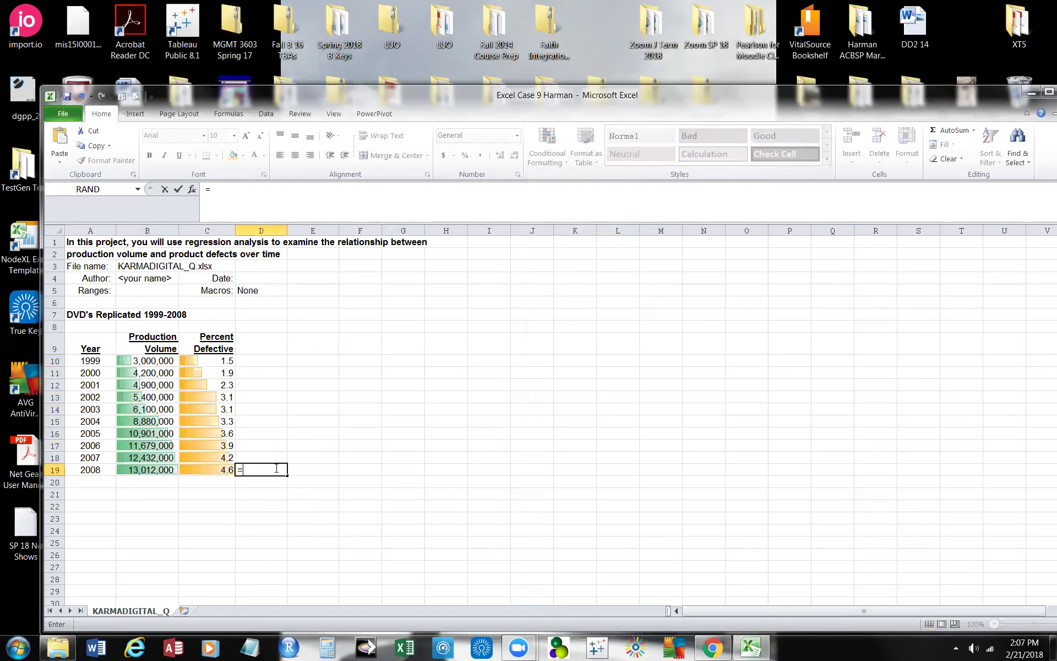
click(147, 465)
click(239, 192)
text(*)
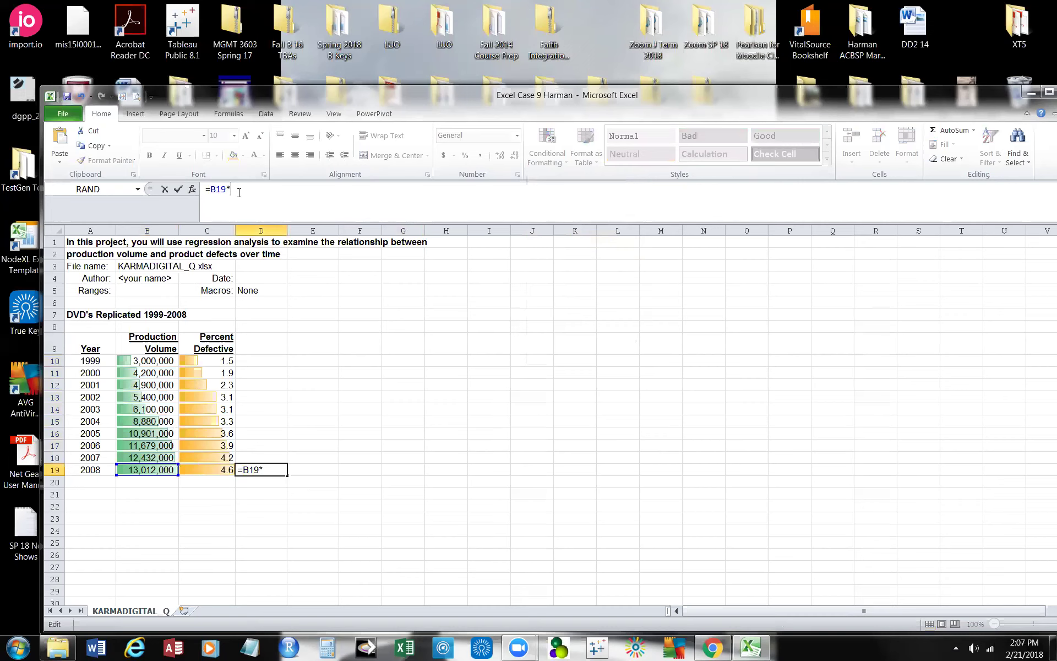
click(211, 467)
text(*)
key(BackSpace)
key(BackSpace)
key(BackSpace)
key(BackSpace)
text(0.046*1.09)
key(Return)
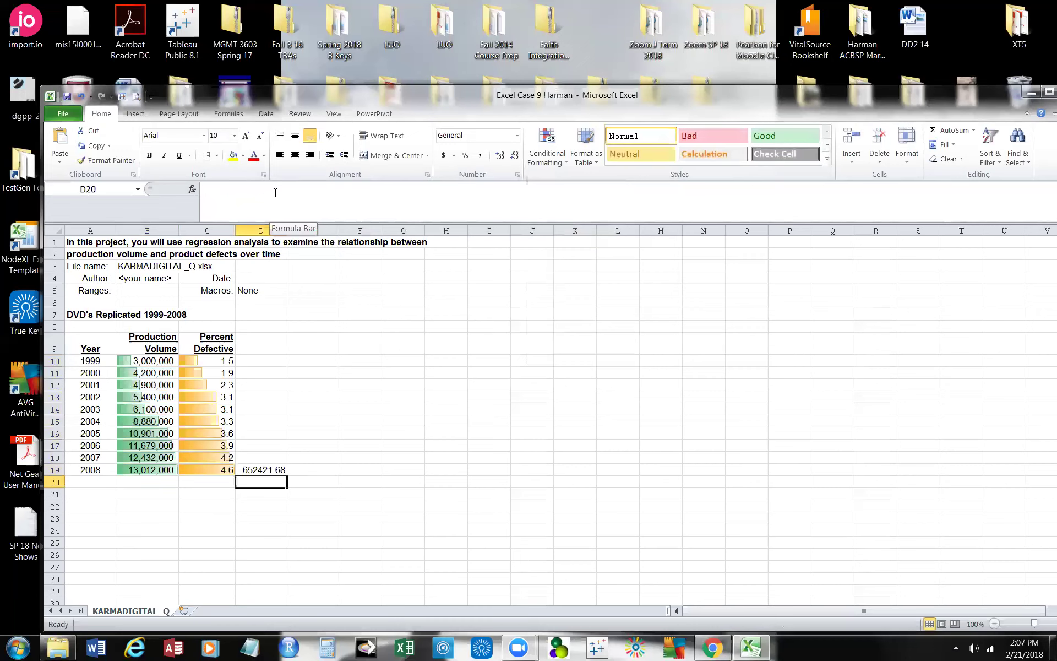
Format the trial calculation in D19 with the comma style
click(256, 468)
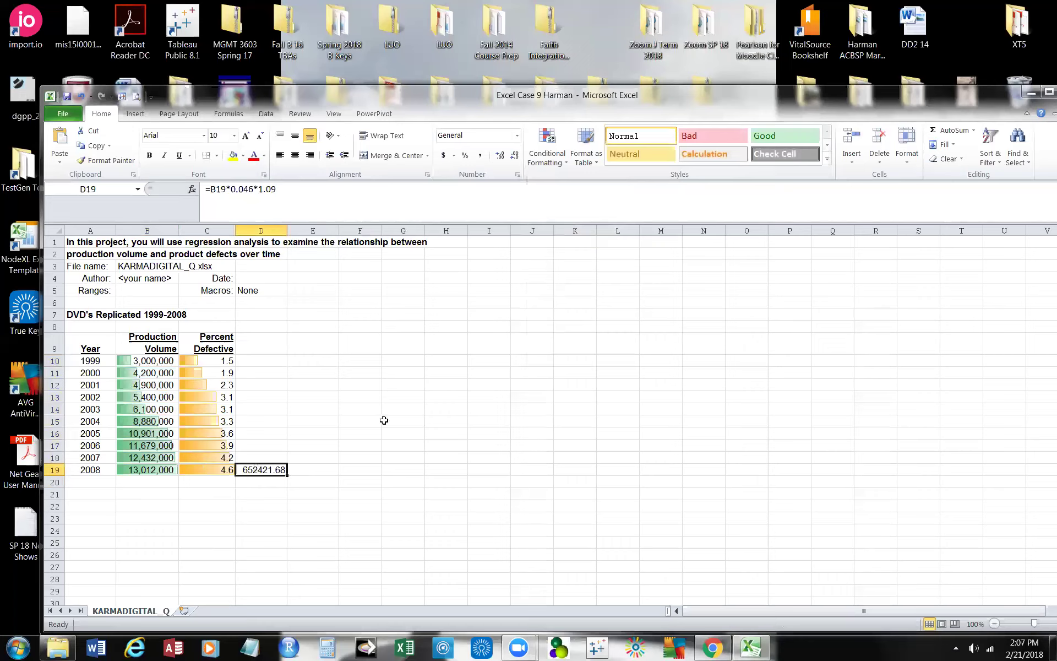
click(480, 157)
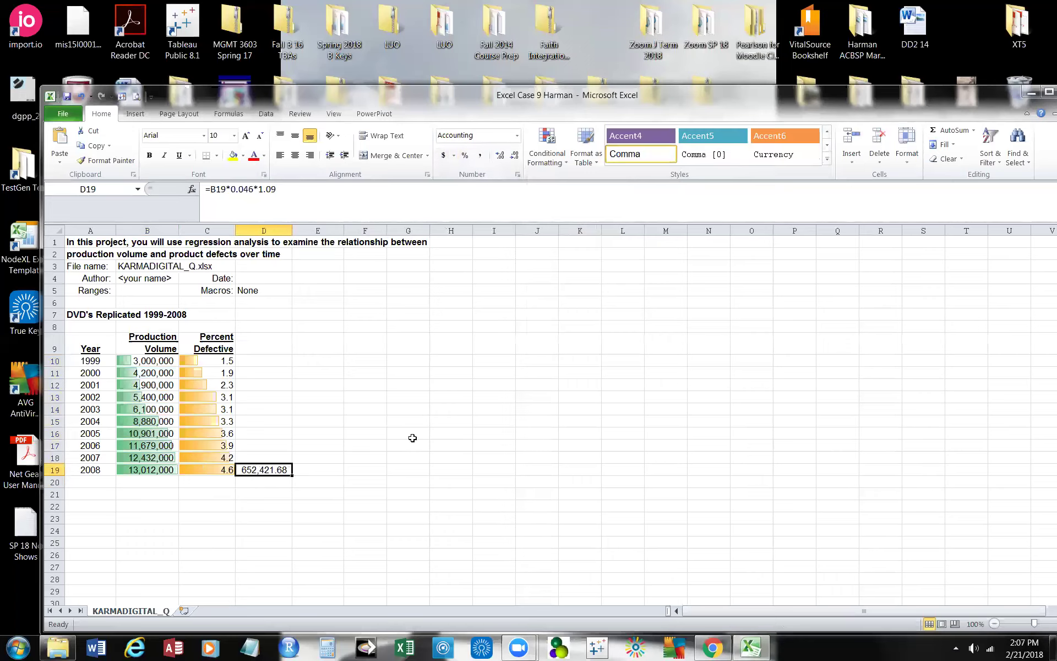
click(365, 468)
Clear the trial calculation from cell D19
click(268, 471)
click(299, 190)
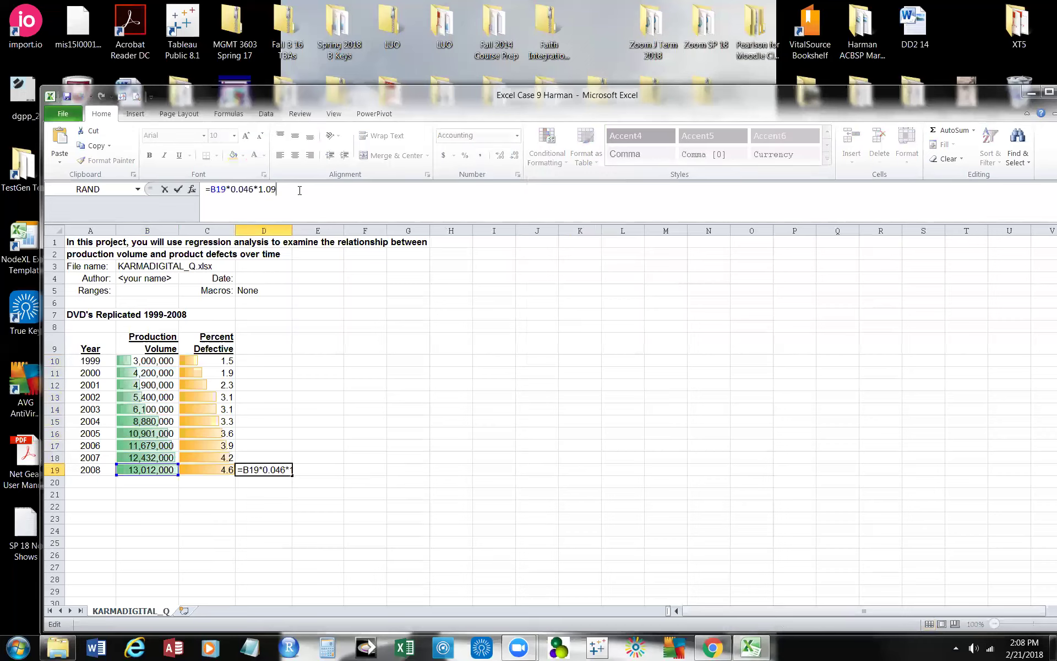
key(BackSpace)
key(BackSpace)
key(BackSpace)
key(BackSpace)
key(BackSpace)
key(BackSpace)
key(BackSpace)
key(BackSpace)
key(BackSpace)
key(BackSpace)
key(BackSpace)
key(BackSpace)
key(BackSpace)
key(BackSpace)
key(BackSpace)
key(Escape)
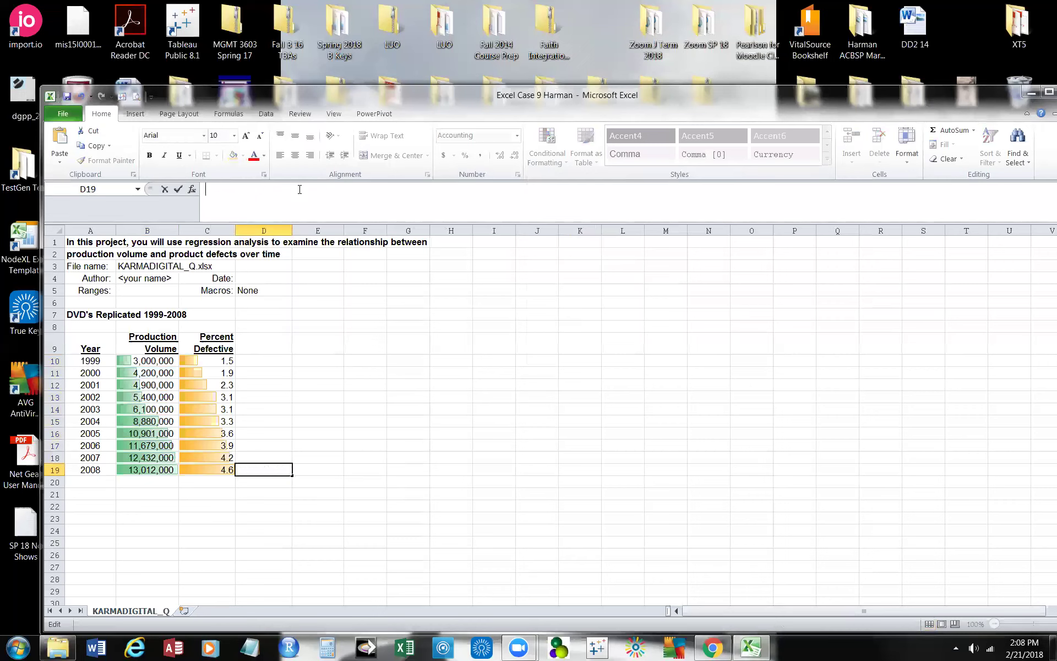
click(453, 435)
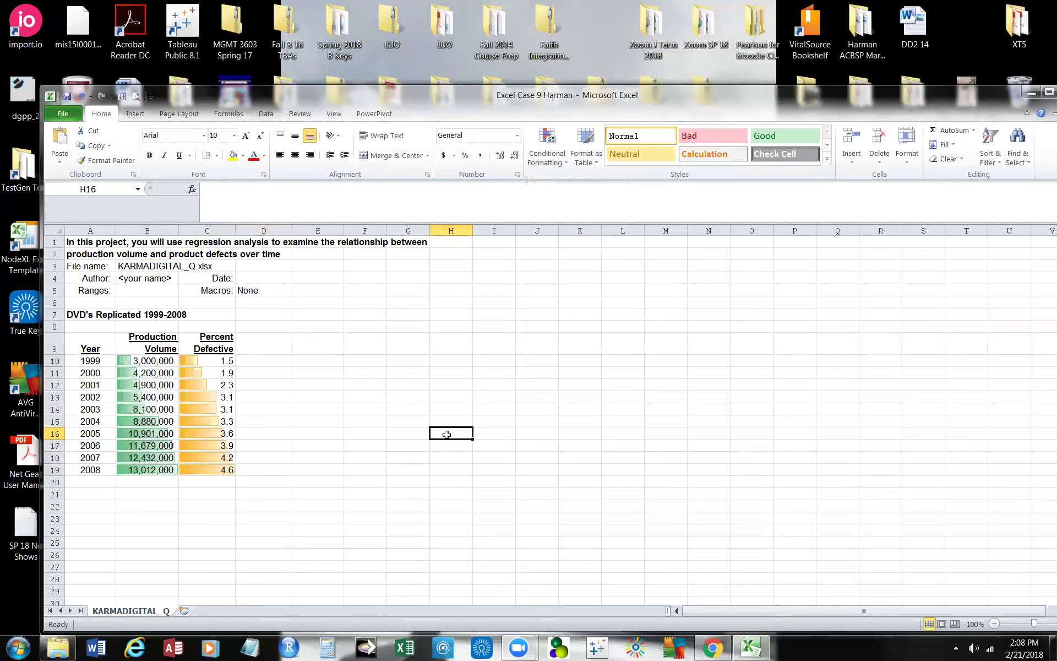
Clear the conditional formatting rules from the Production Volume and Percent Defective values in B10:C19
drag(126, 359, 208, 469)
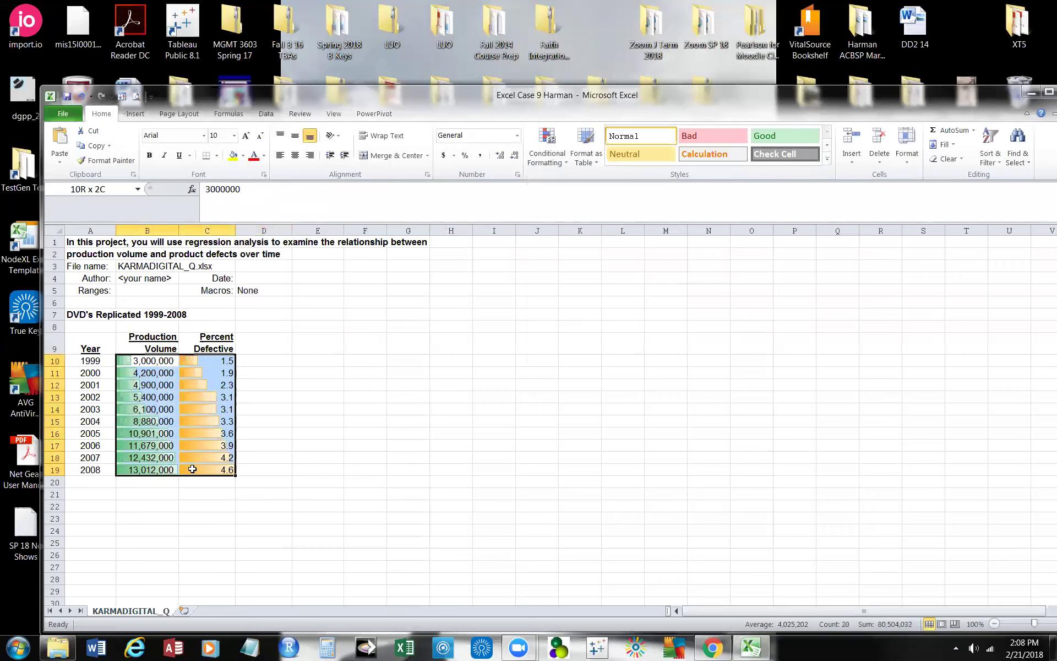
click(566, 162)
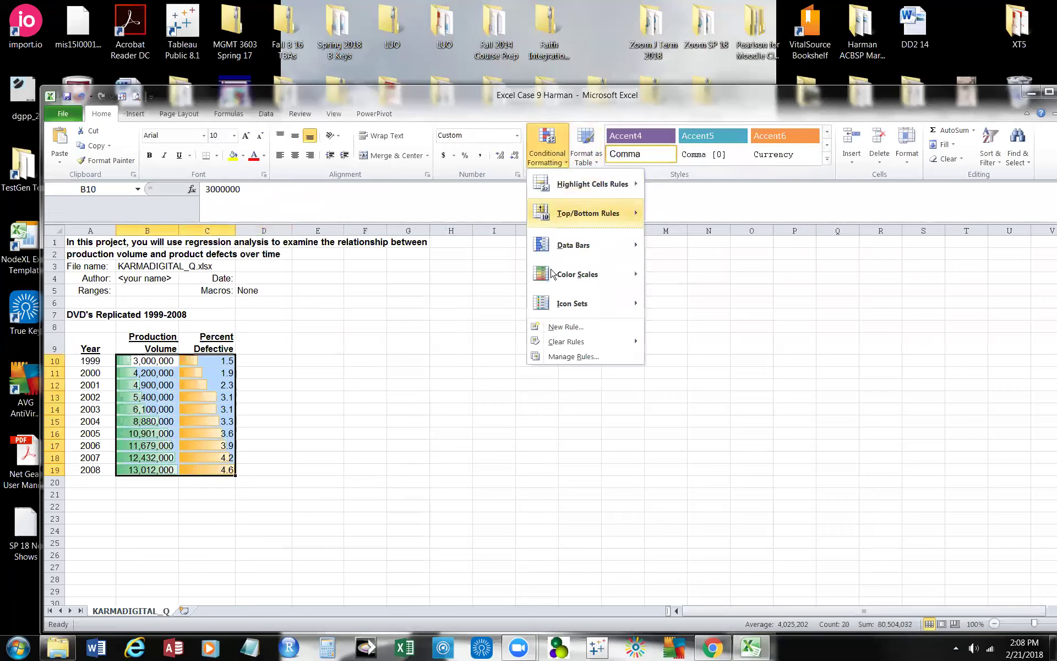
mouse_move(560, 347)
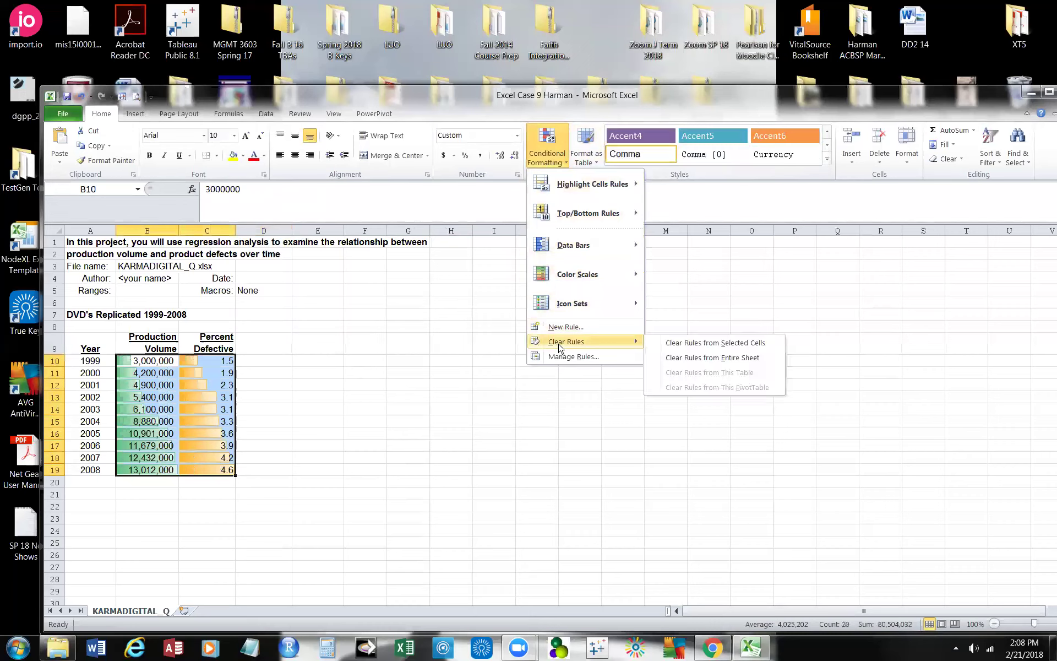
click(695, 346)
click(417, 437)
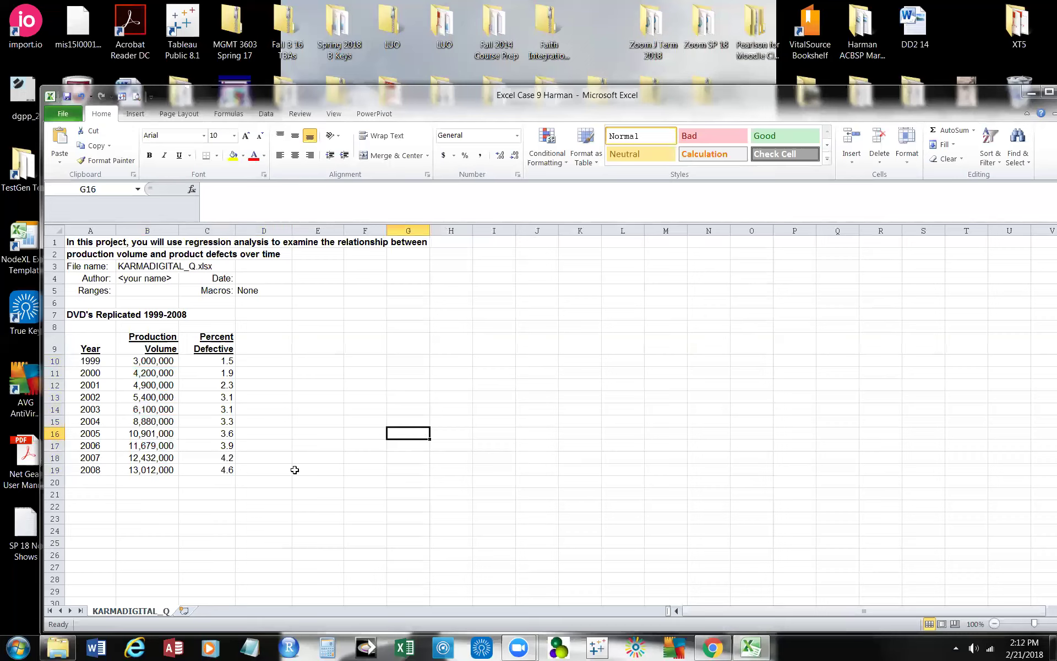
Try a markers-only scatter chart of the data table with A20 as the active cell, and remove the chart again
click(98, 482)
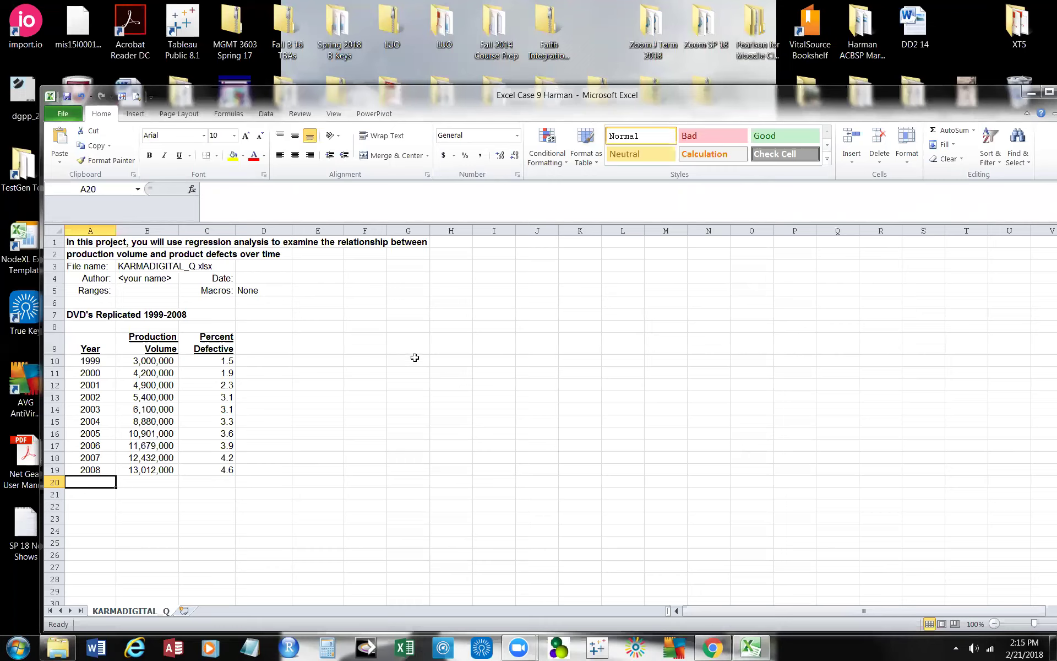
click(135, 114)
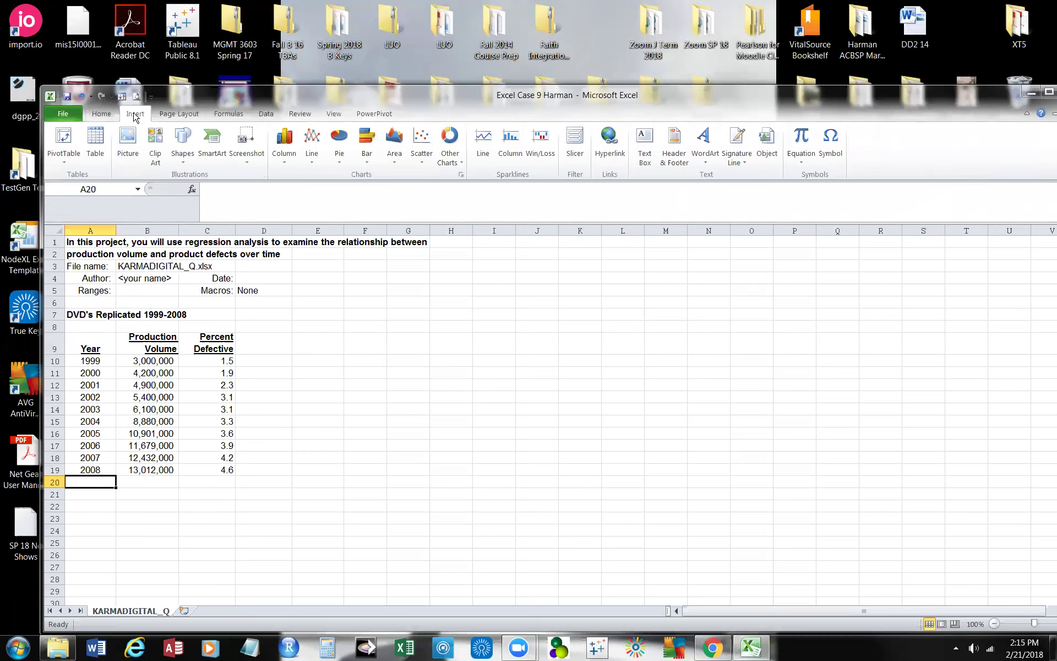
click(422, 160)
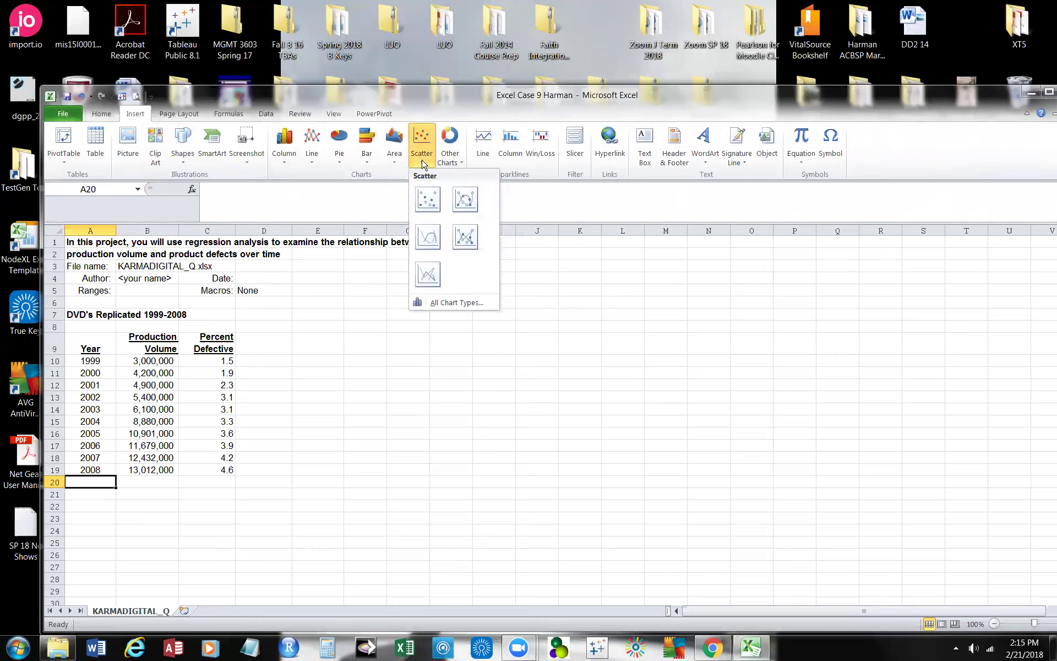
click(430, 206)
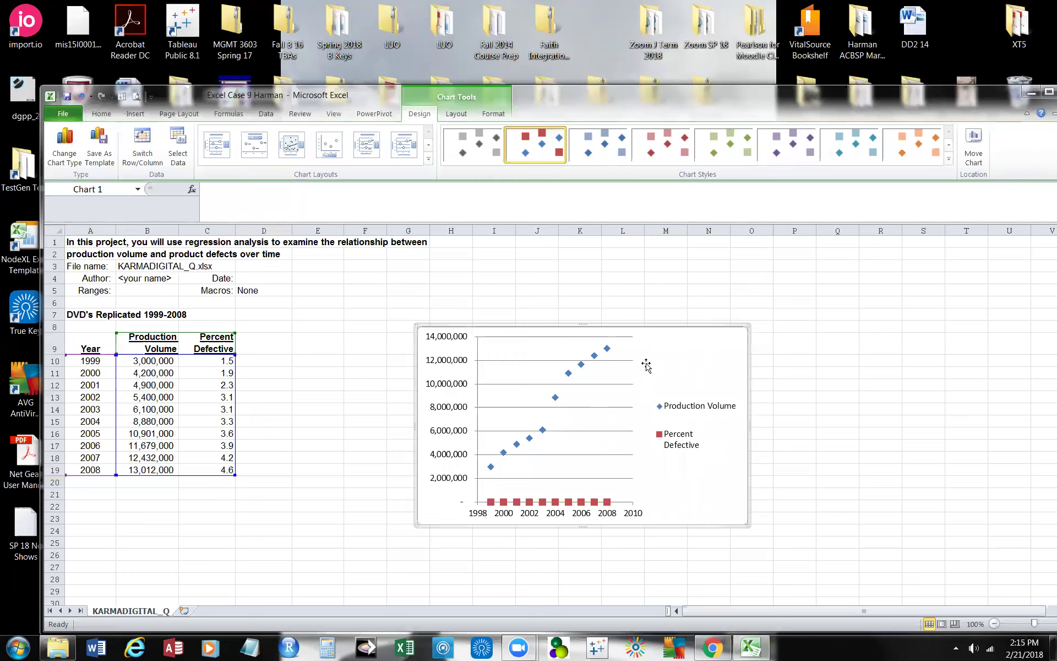
right_click(710, 340)
click(736, 347)
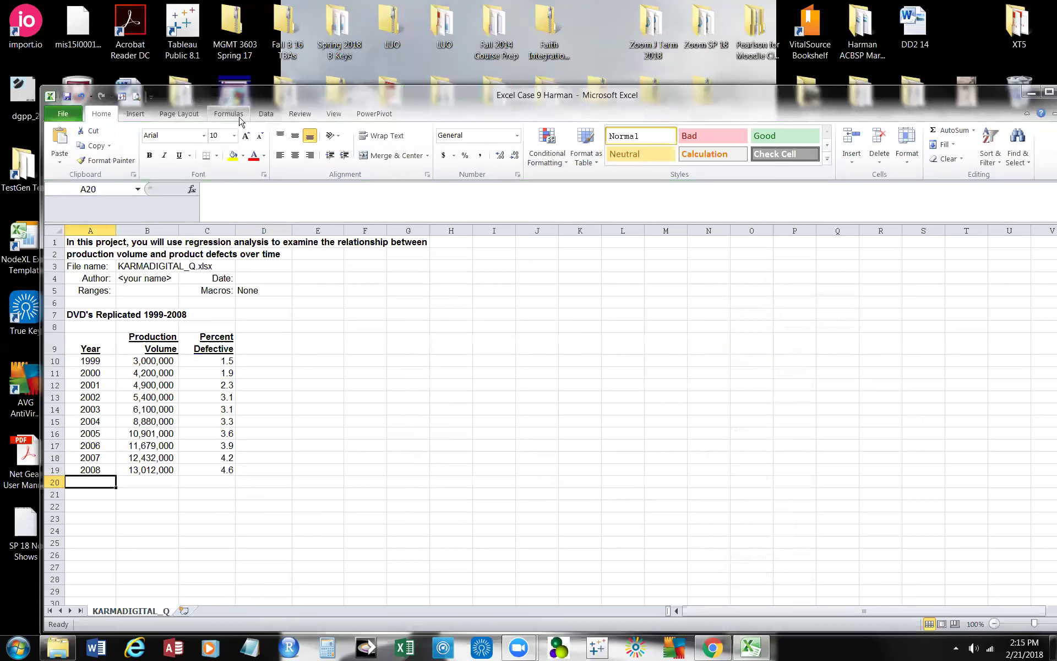
Insert a markers-only scatter chart based on the DVD production and defect table
click(129, 115)
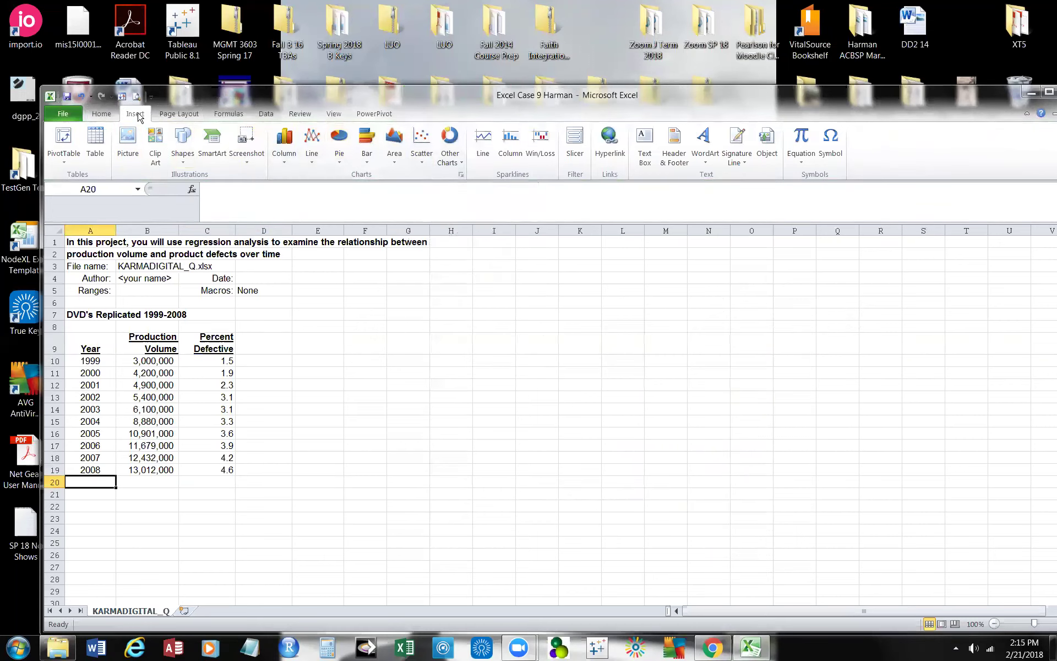
click(423, 160)
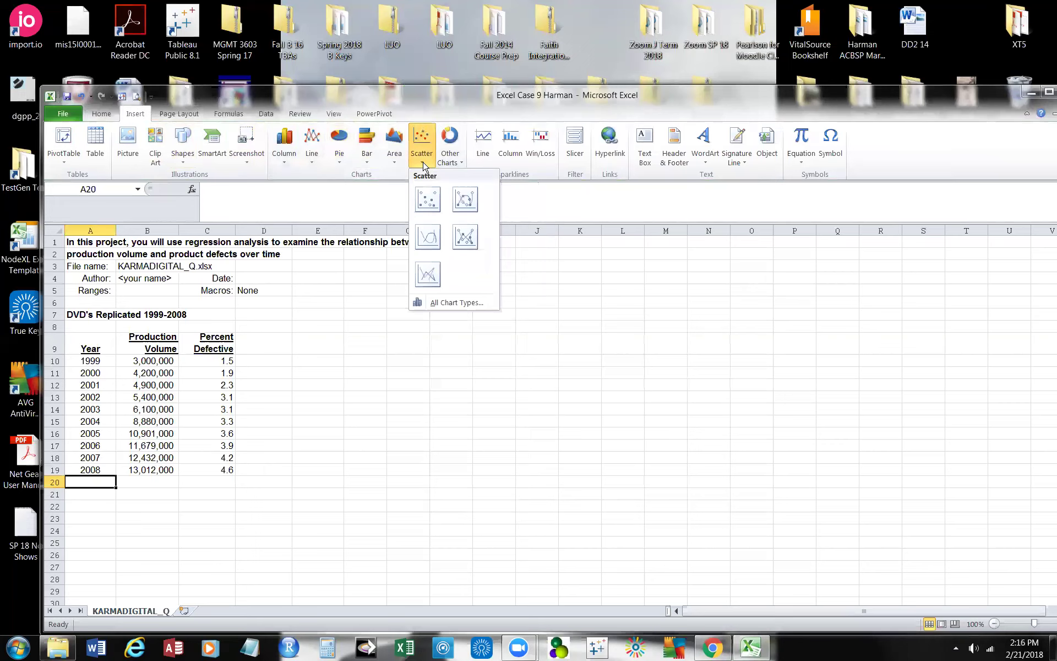
click(429, 200)
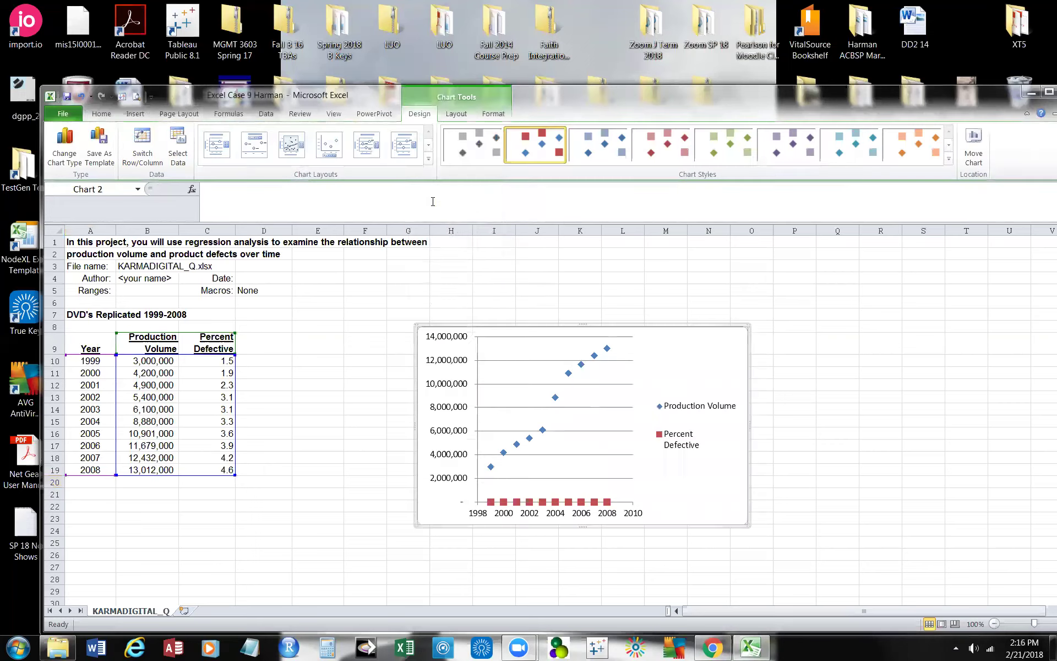
Remove the Production Volume and Percent Defective series from the scatter chart's data source
right_click(581, 373)
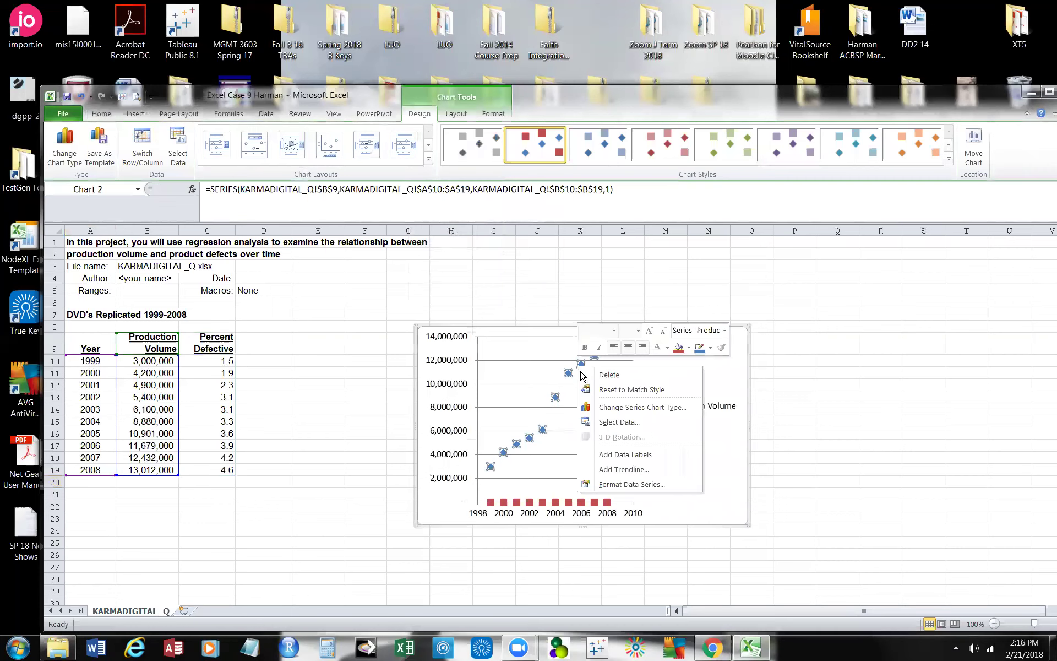
click(632, 422)
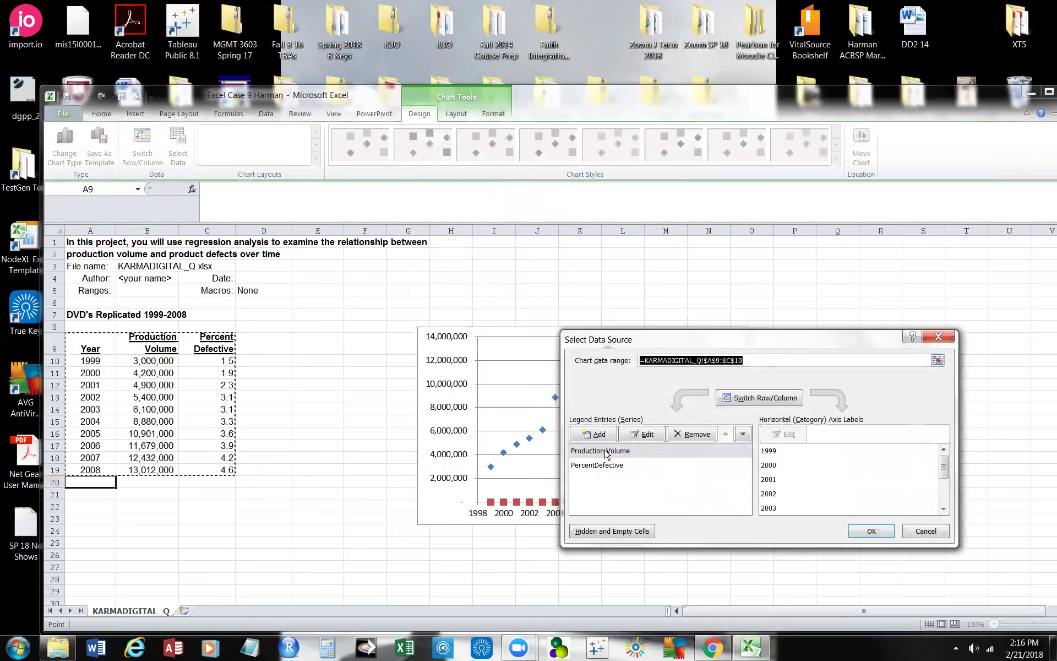
click(606, 452)
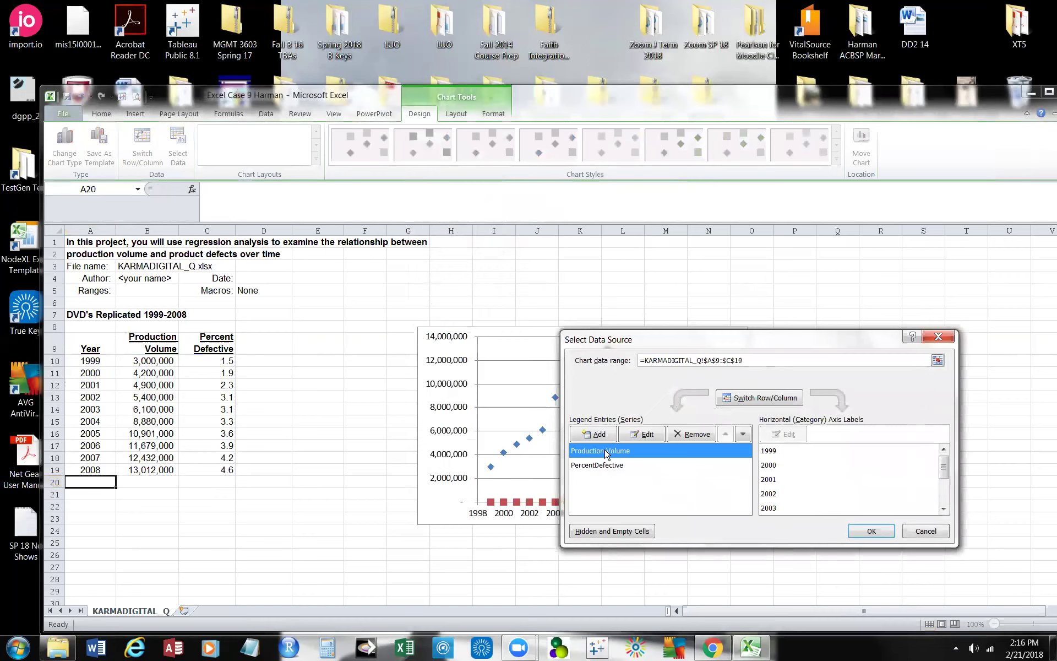
click(679, 436)
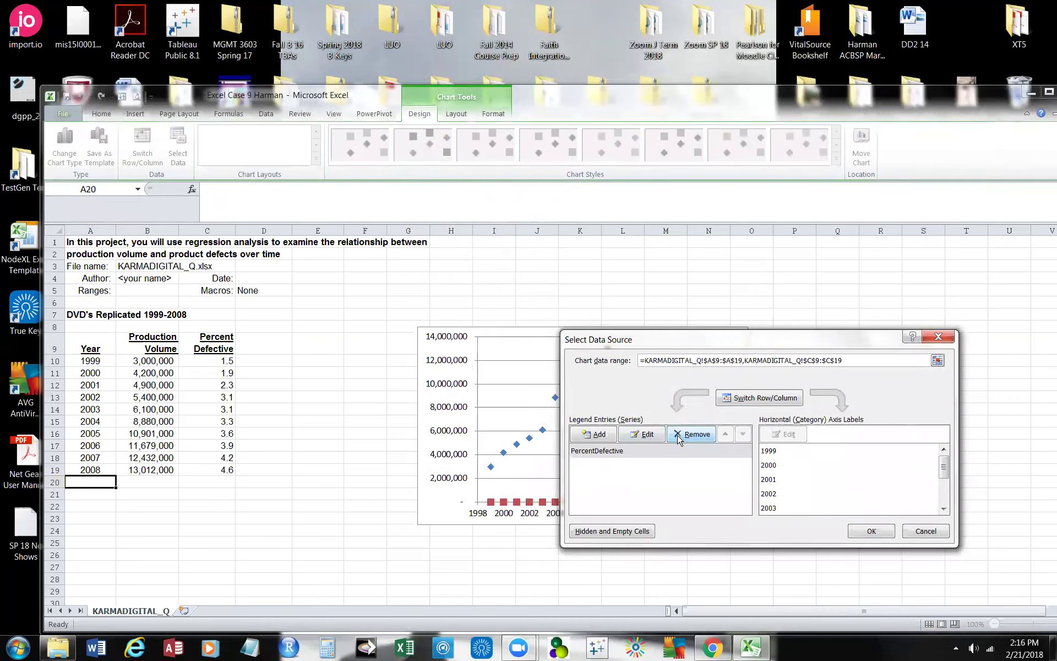
click(613, 451)
click(680, 435)
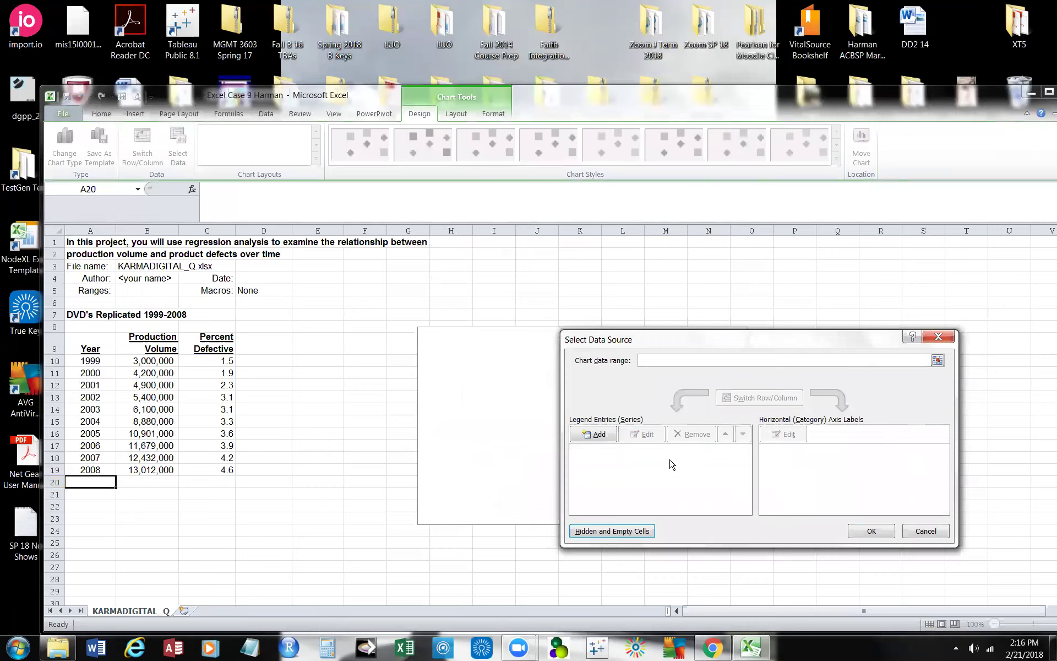
Add a new data series to the scatter chart and take its name from the Percent Defective heading in C9
click(599, 435)
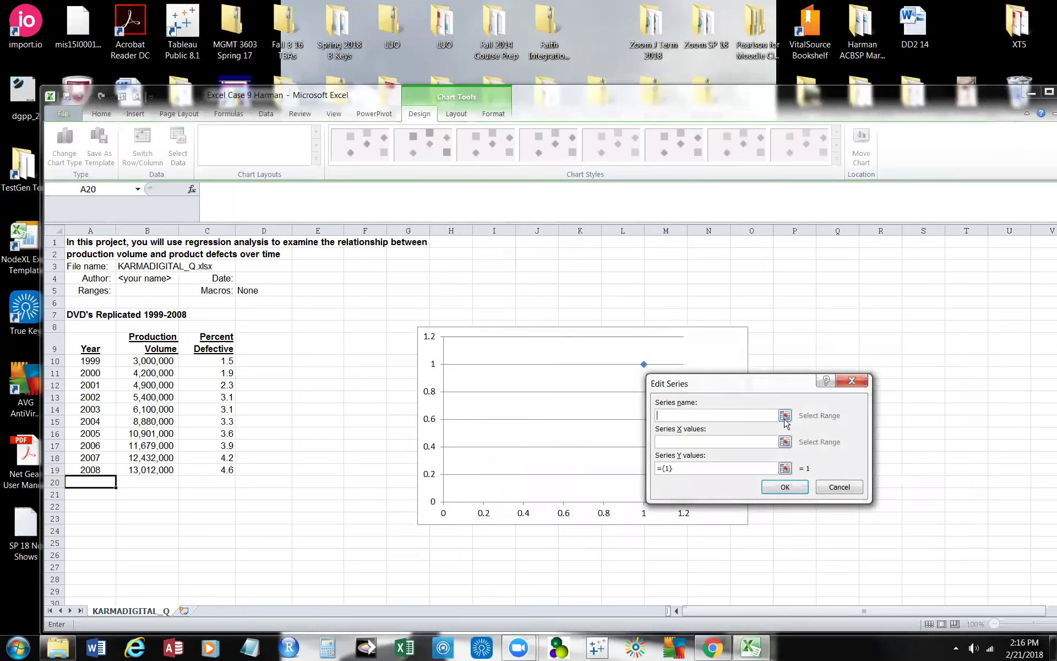
click(785, 416)
click(214, 342)
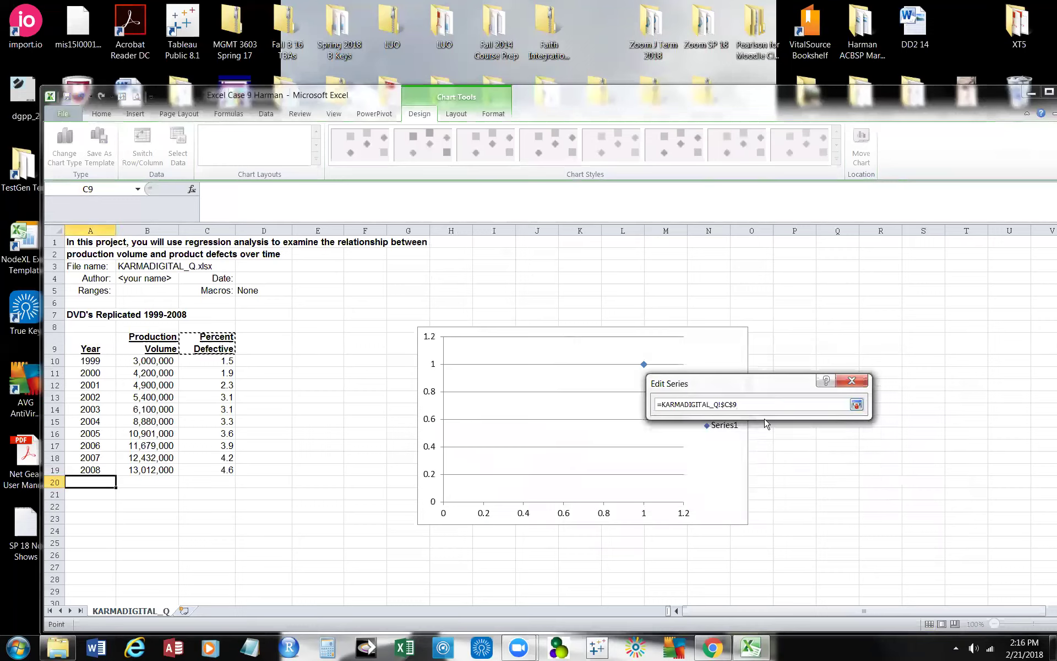
click(856, 405)
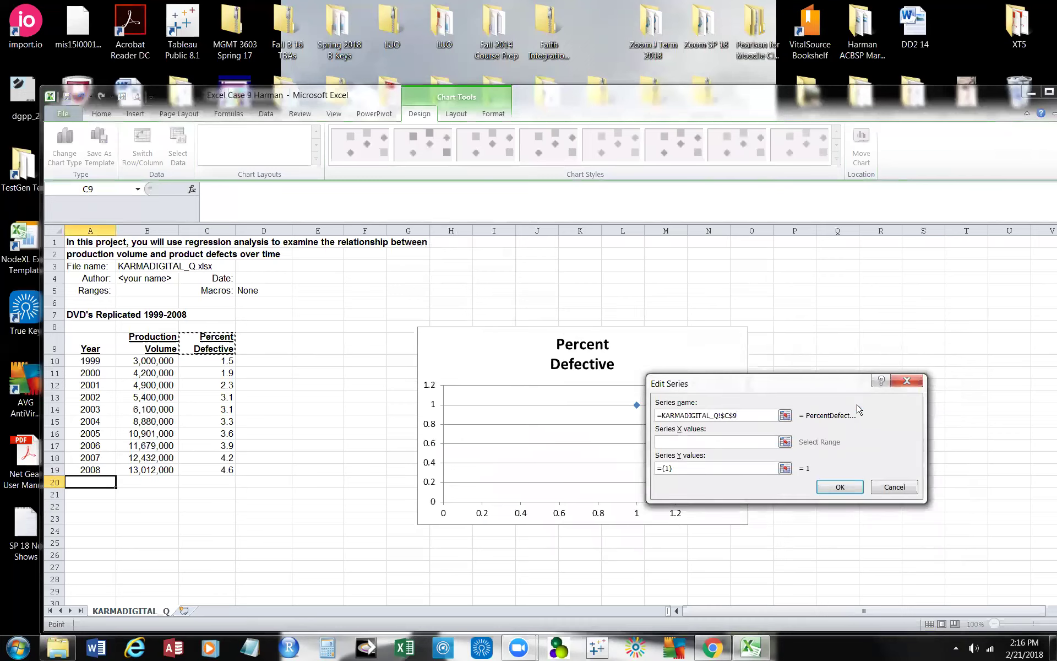
Set the new series' X values to the Production Volume figures in B10:B19
click(785, 442)
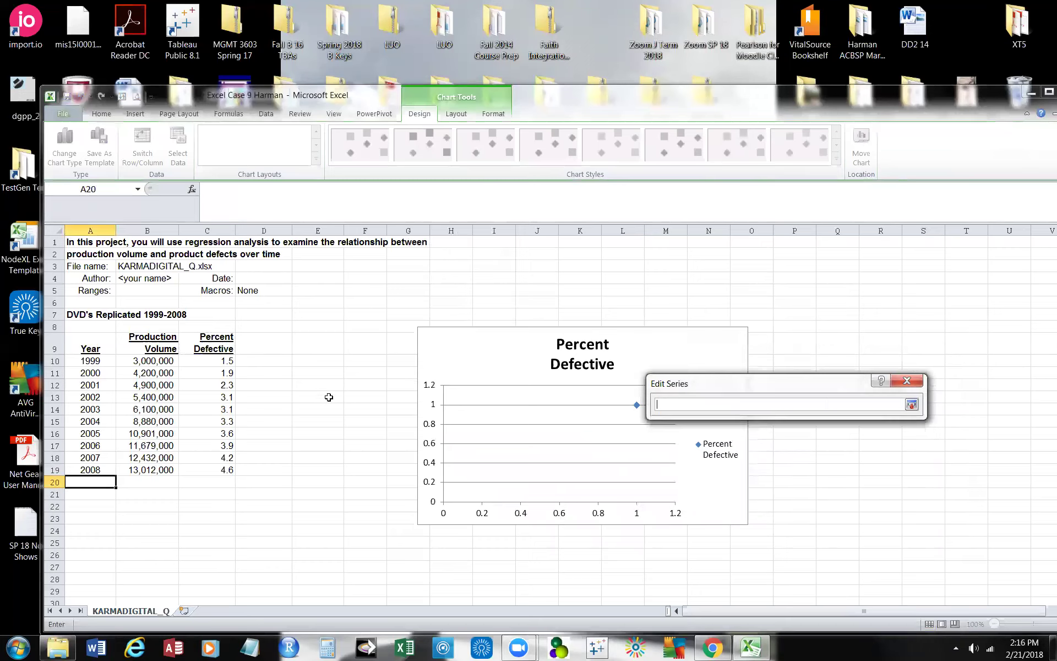
drag(146, 354, 144, 471)
click(152, 364)
click(911, 404)
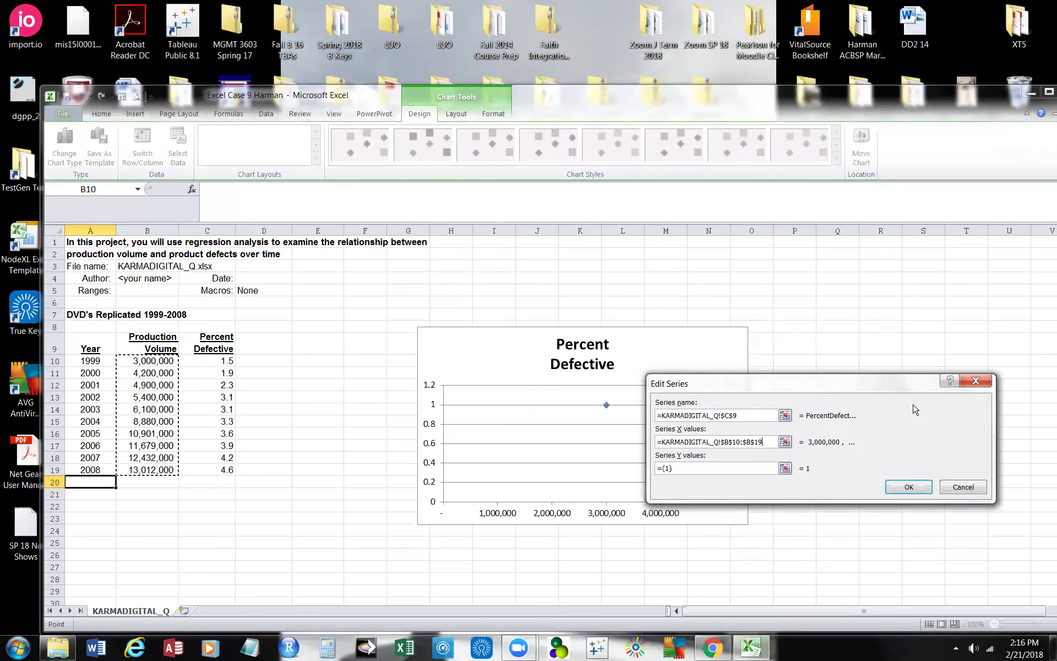
Set the new series' Y values to the Percent Defective figures in C10:C19 and accept the chart's data source
click(784, 468)
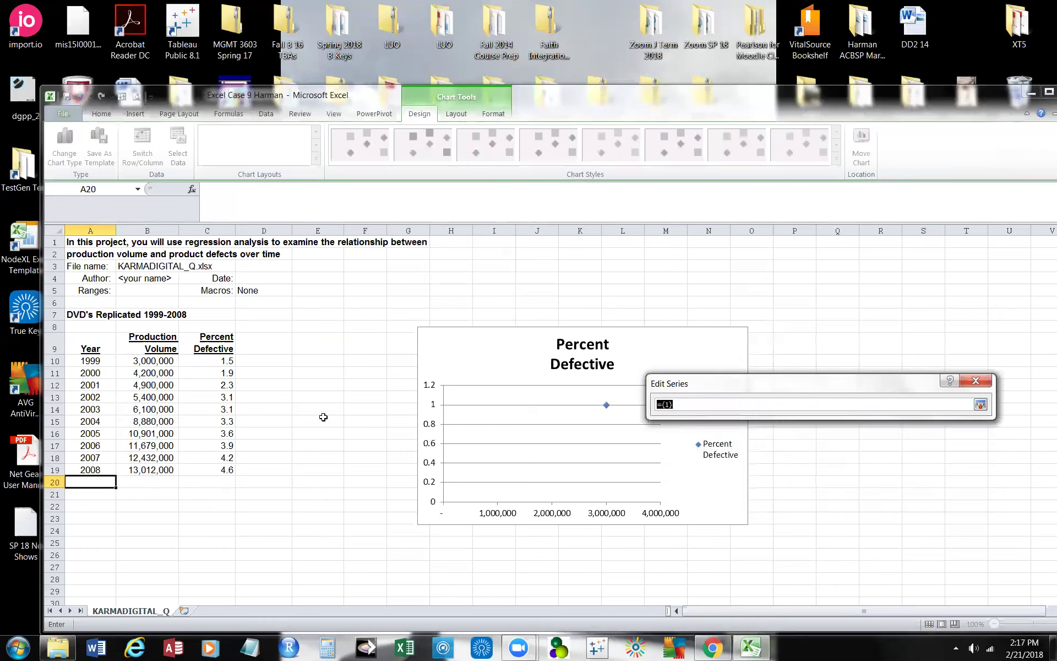
drag(223, 362, 199, 470)
click(980, 404)
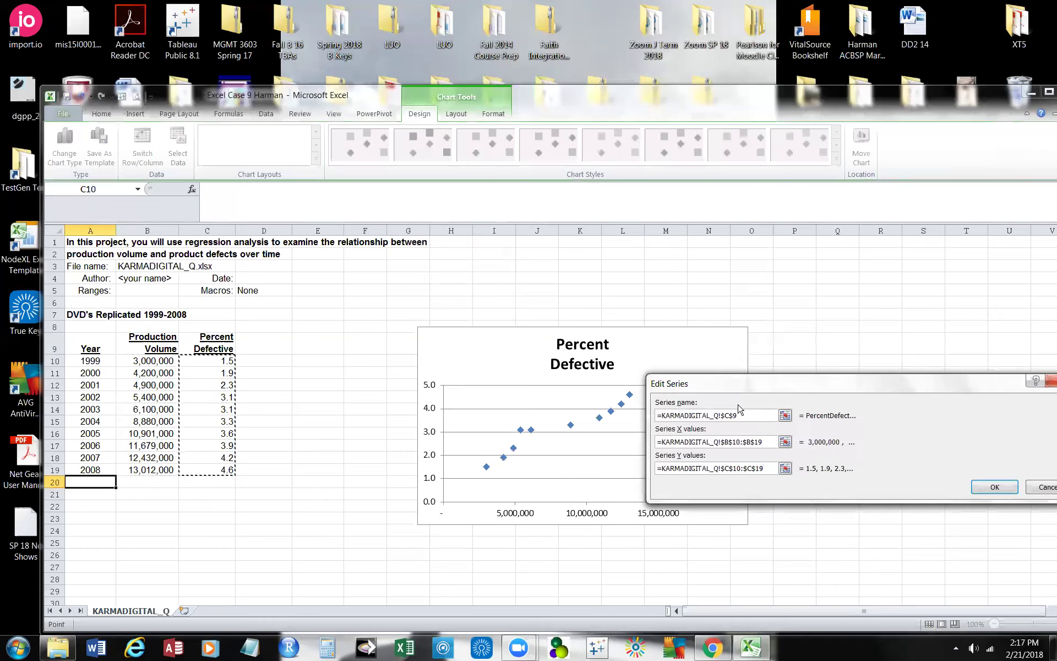
click(995, 488)
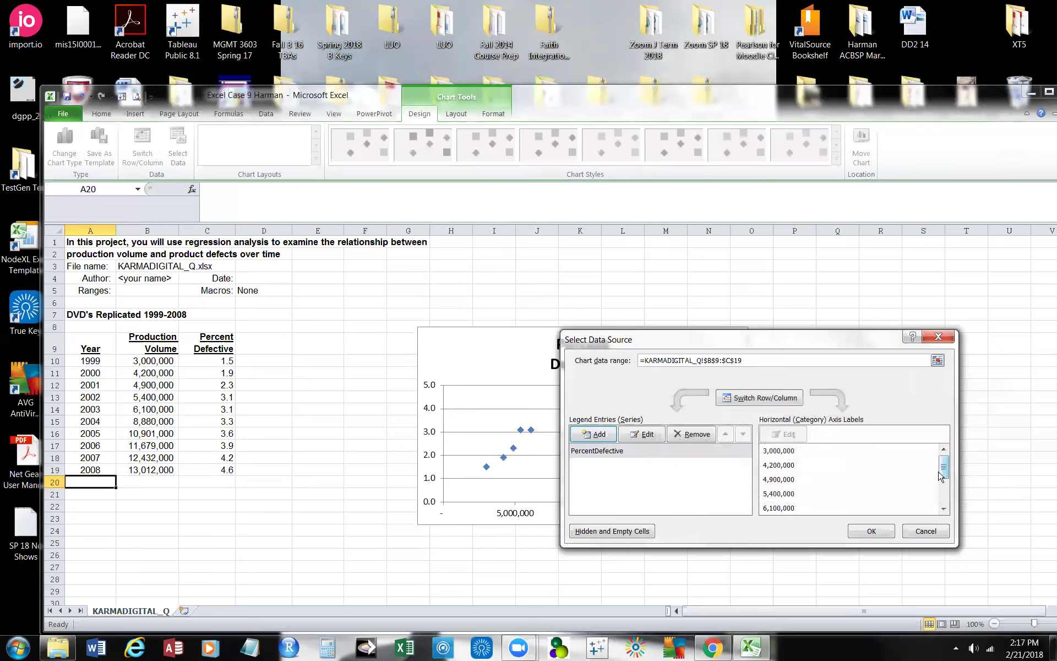
click(864, 532)
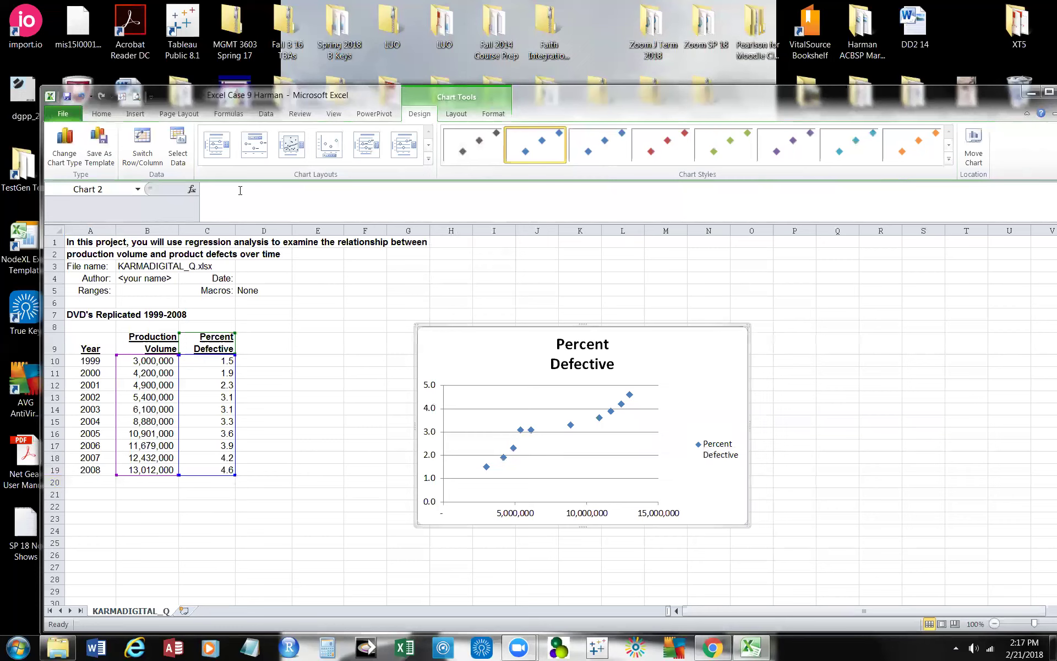
Try several chart layouts on the scatter chart, ending with axis titles, a legend and a label on the last data point
click(222, 154)
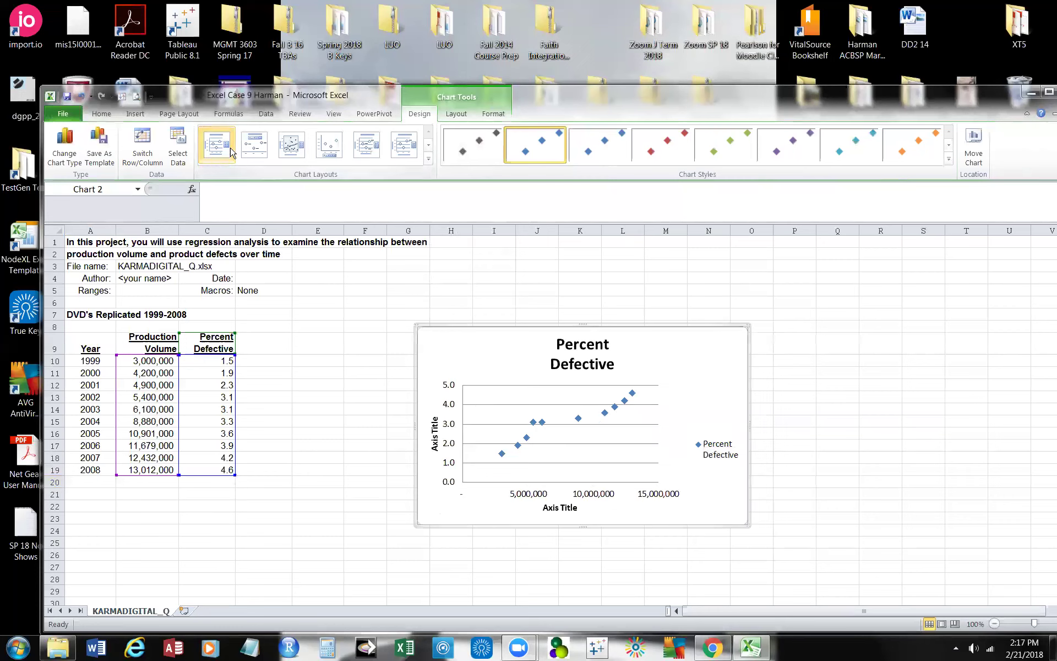
click(263, 153)
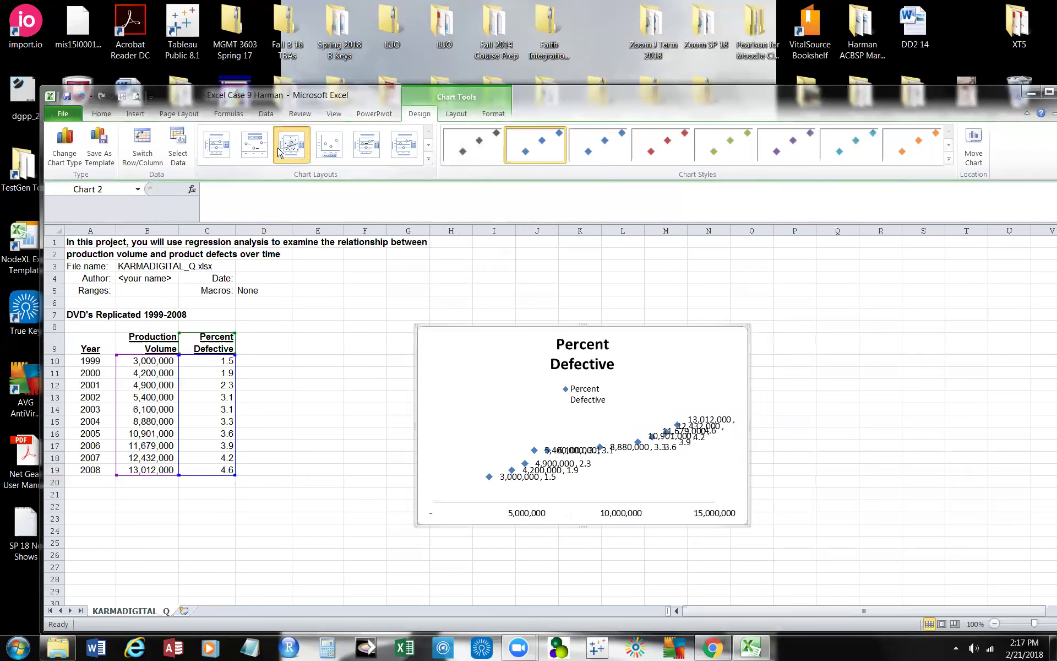
click(292, 146)
click(328, 153)
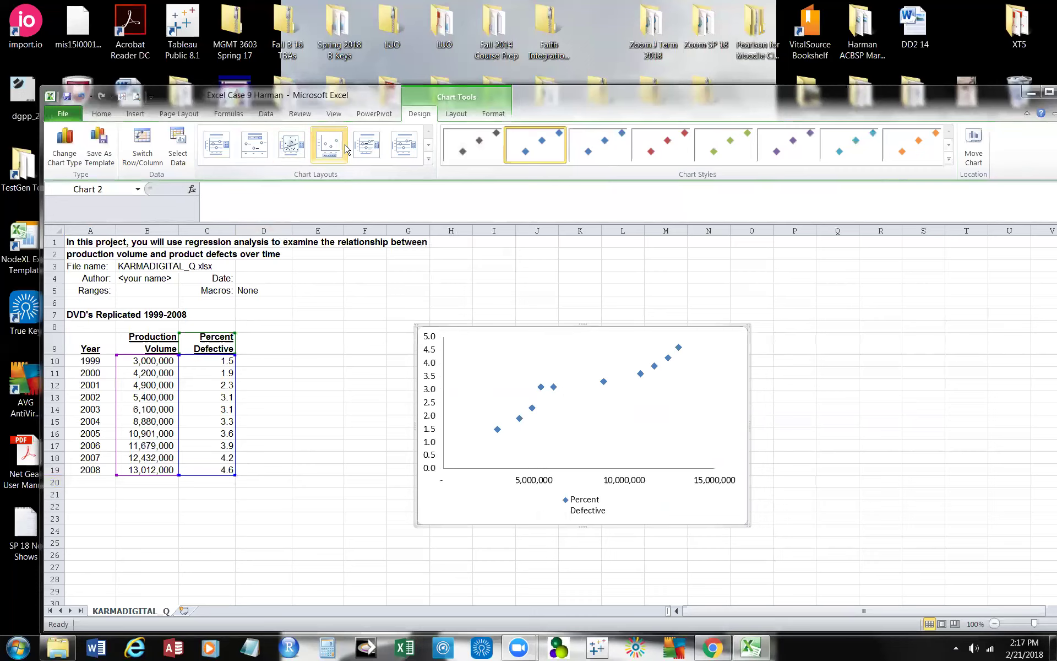
click(398, 145)
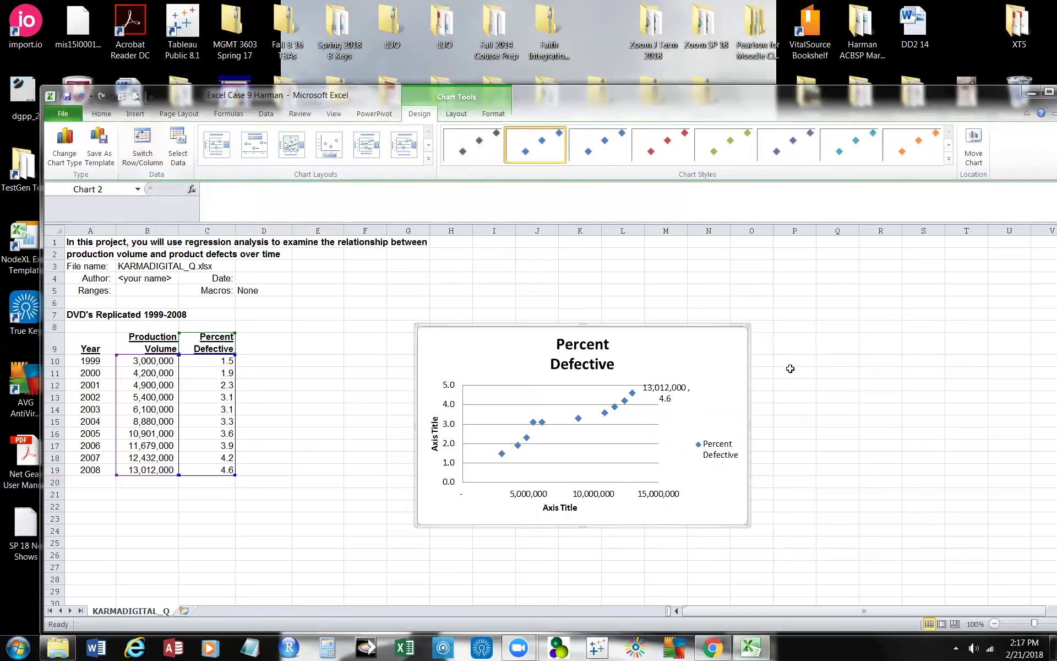
Remove the Percent Defective scatter chart from the worksheet
right_click(702, 365)
click(732, 375)
click(715, 368)
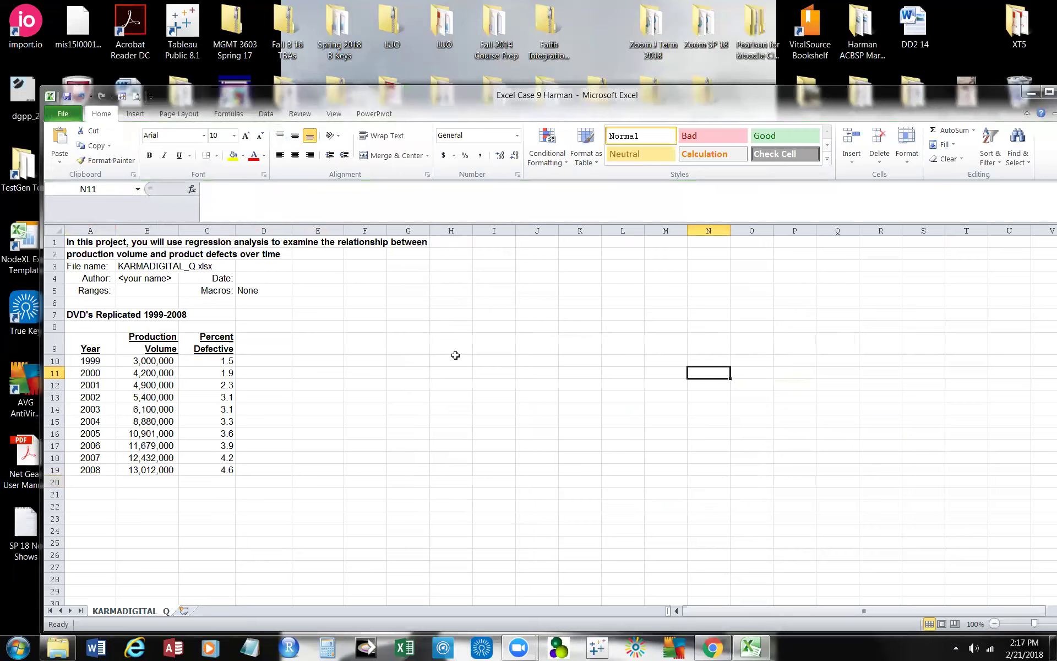
click(500, 344)
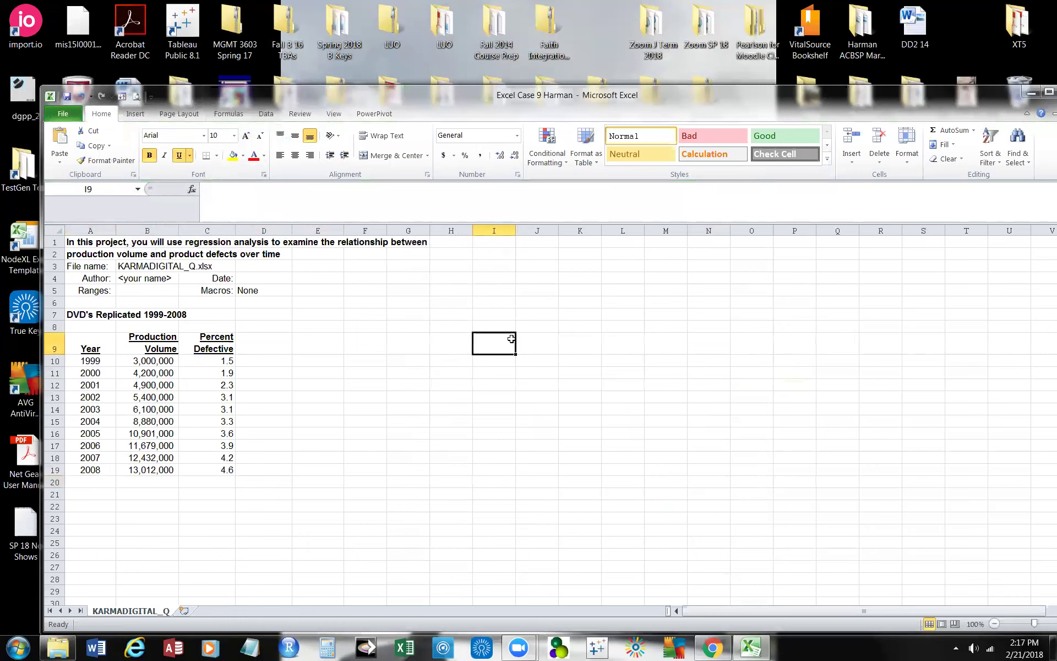
Insert an empty markers-only X Y (Scatter) chart, choosing it from the full list of chart types
click(133, 114)
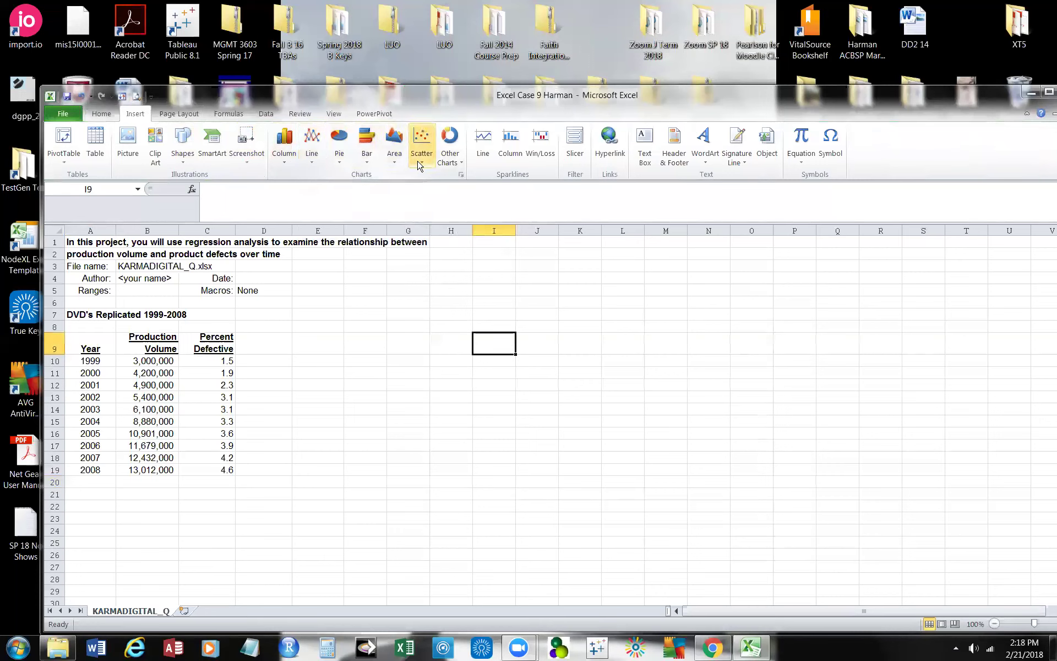
click(421, 144)
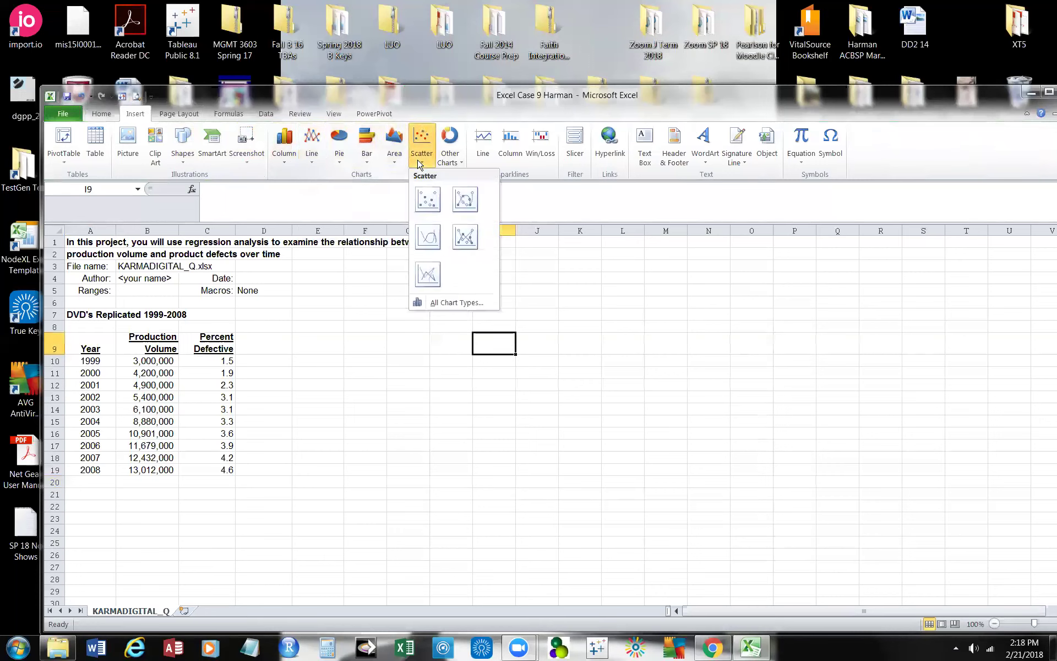
click(455, 303)
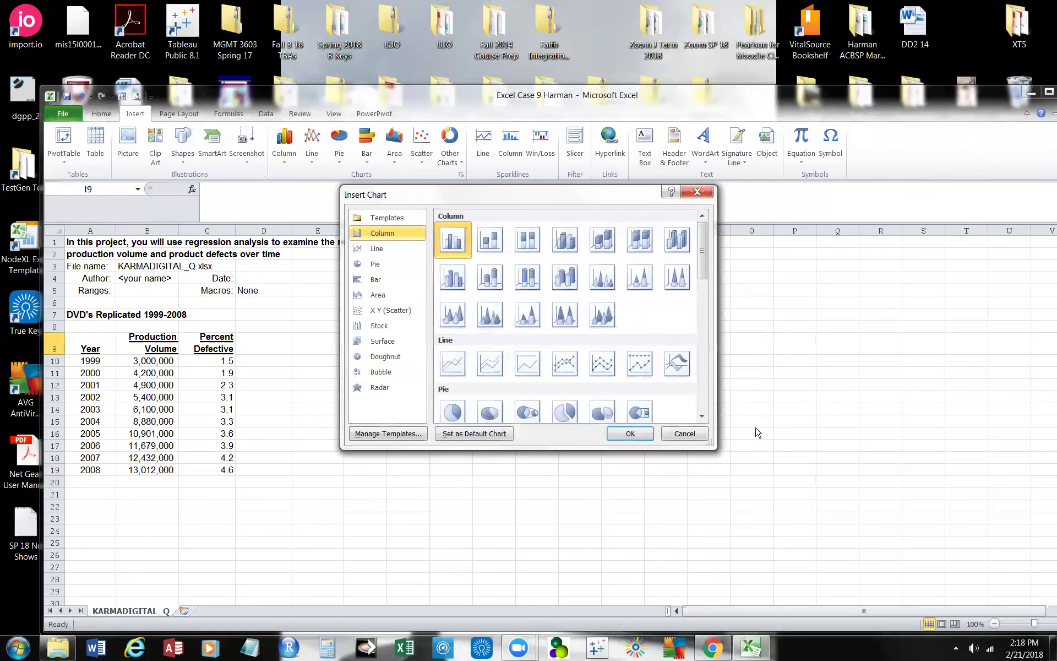
drag(709, 258, 649, 337)
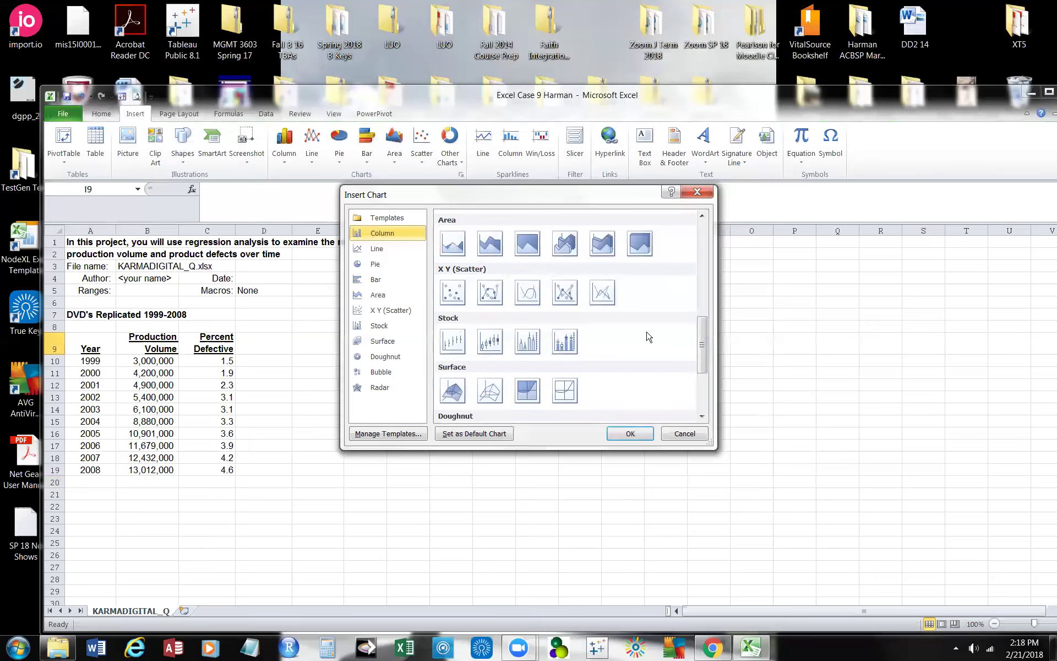
click(455, 298)
click(630, 434)
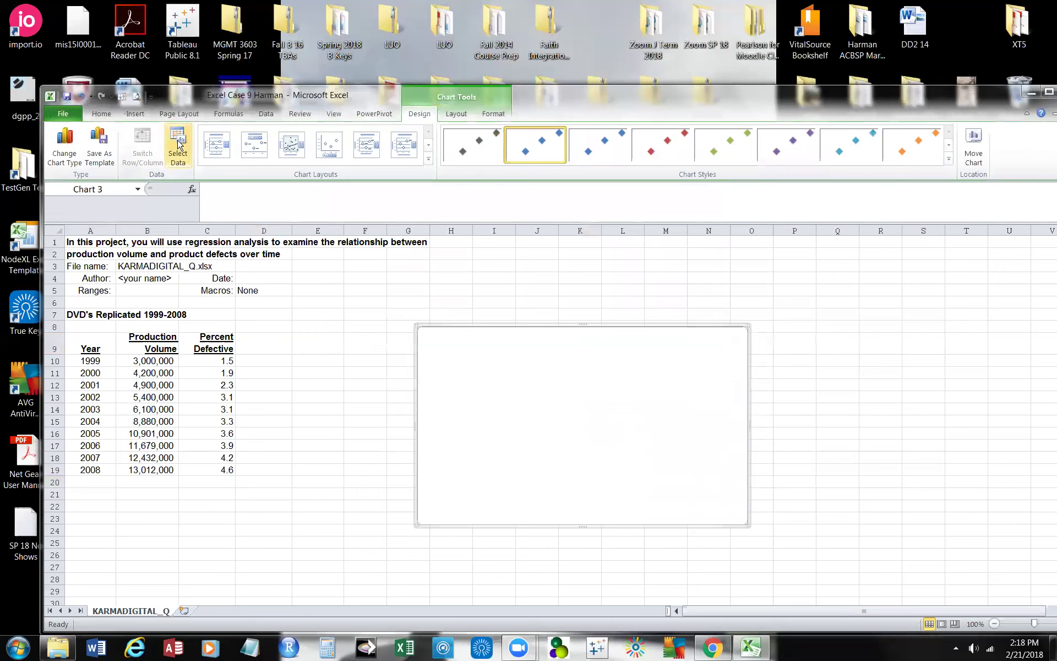
Add a data series named "Percent Defectyive" to the empty scatter chart
click(178, 145)
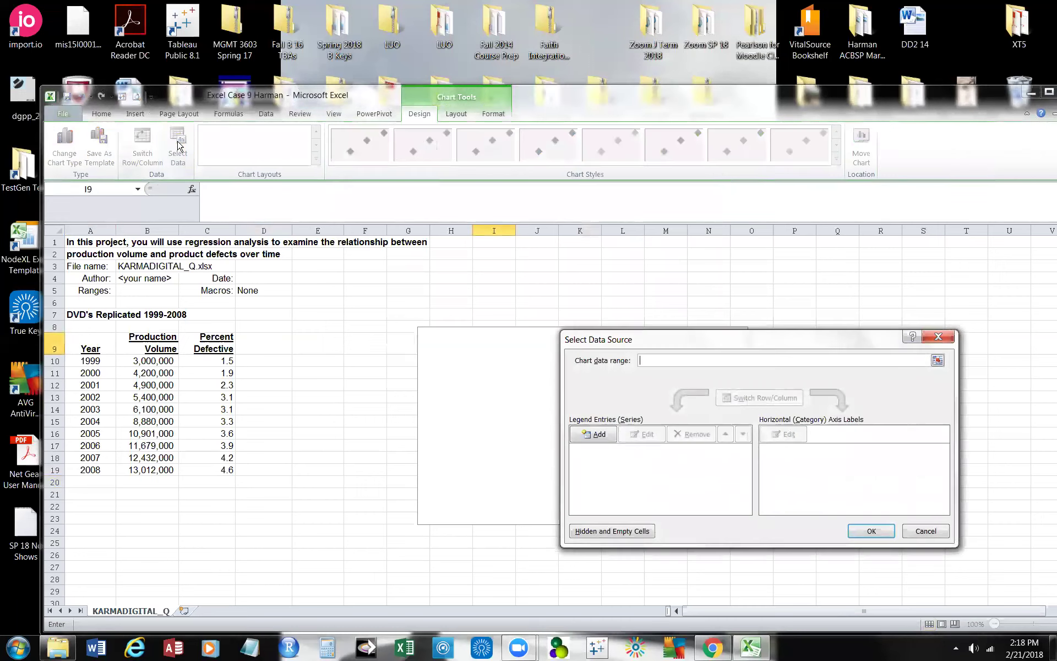
click(608, 435)
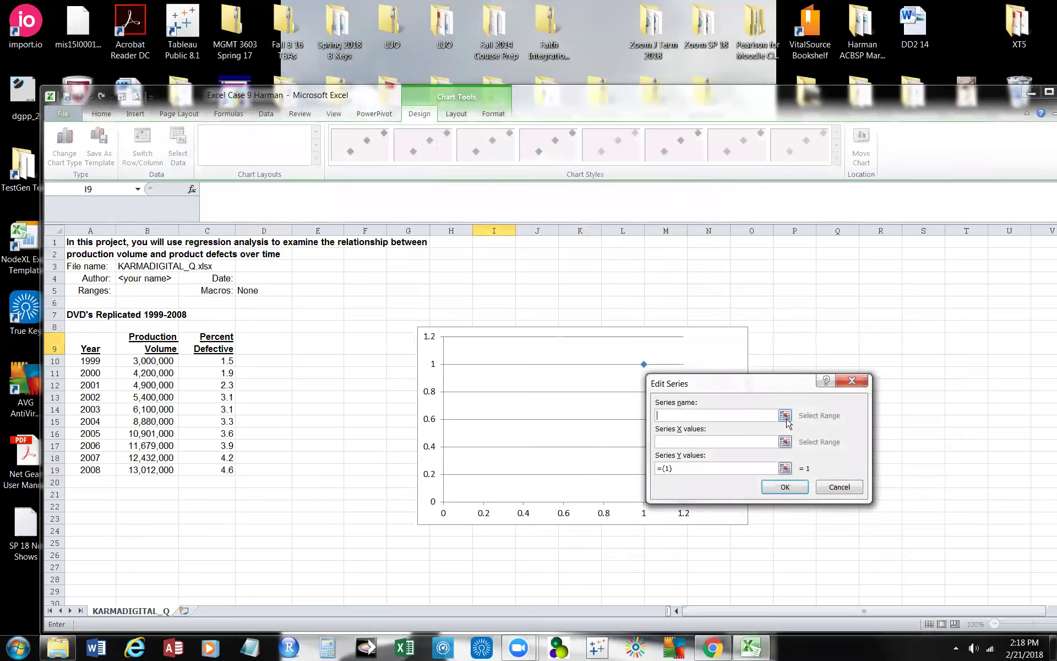
text(Pe)
Set the series' X values to the Production Volume figures in B10:B19
click(782, 441)
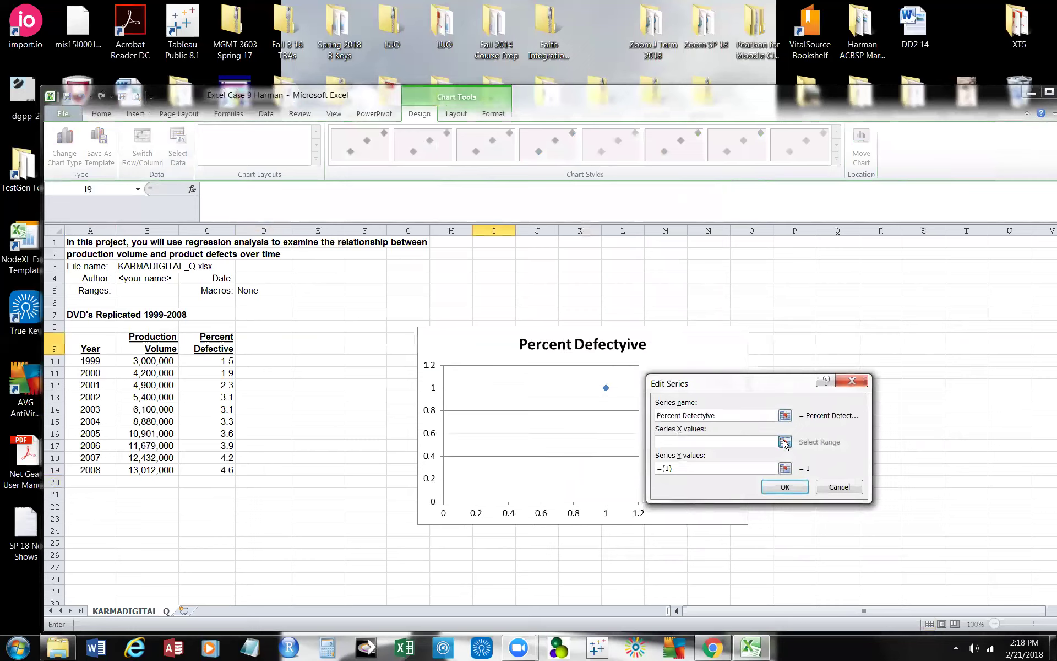
click(784, 442)
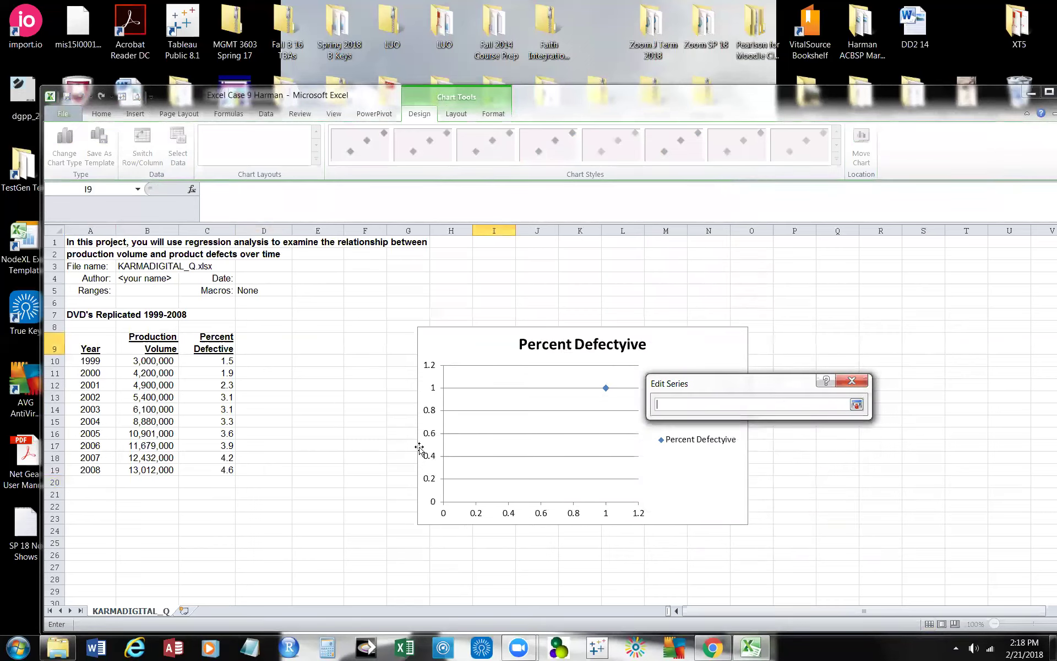
click(147, 361)
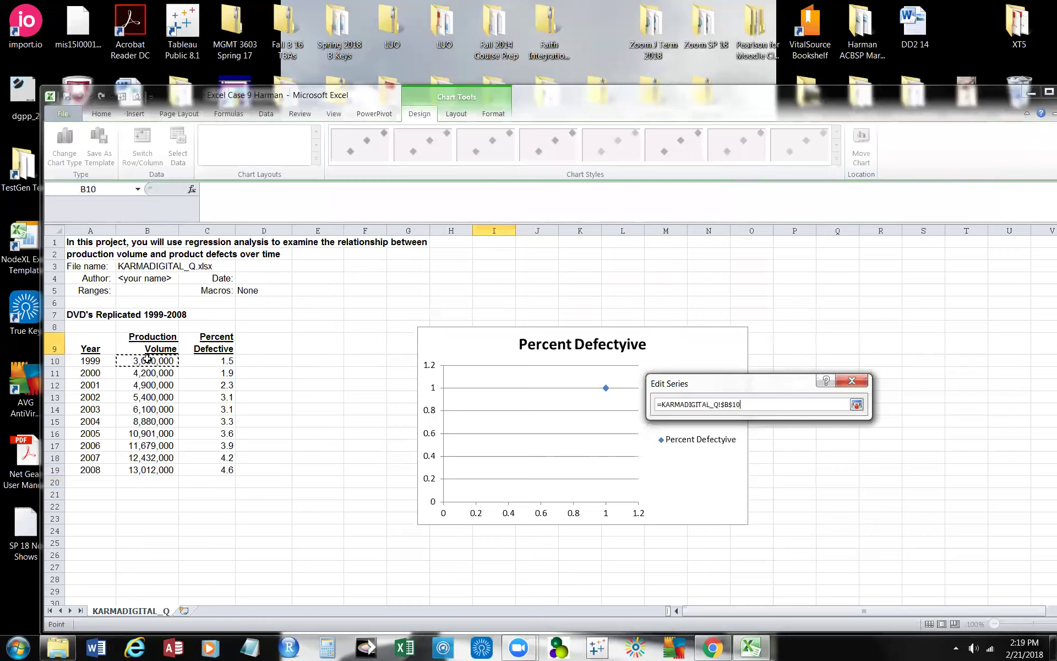
drag(147, 358, 176, 470)
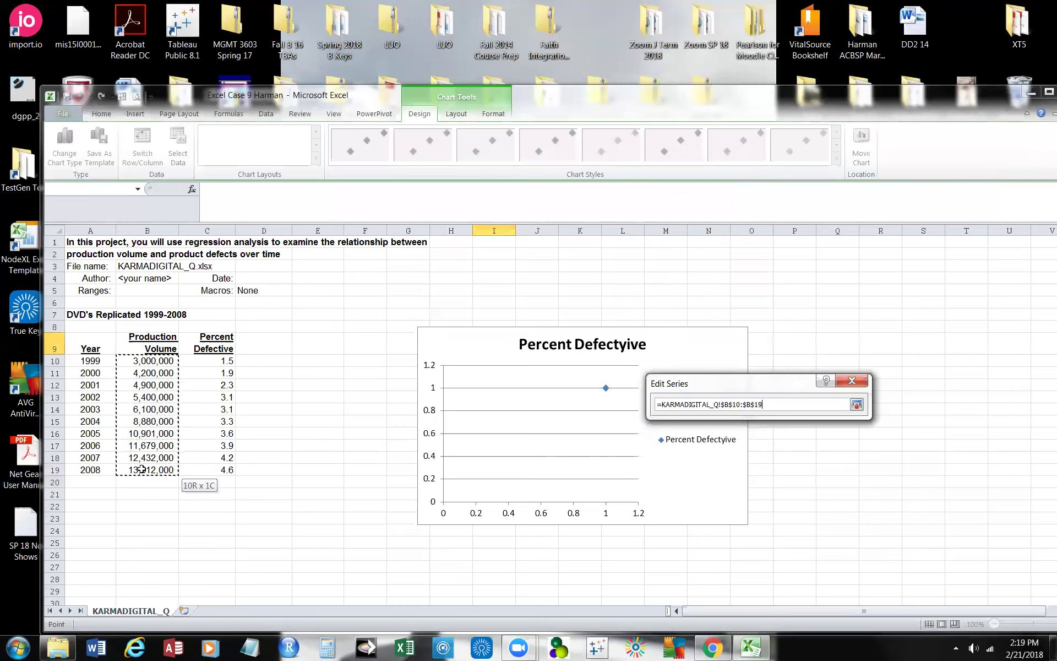
click(856, 404)
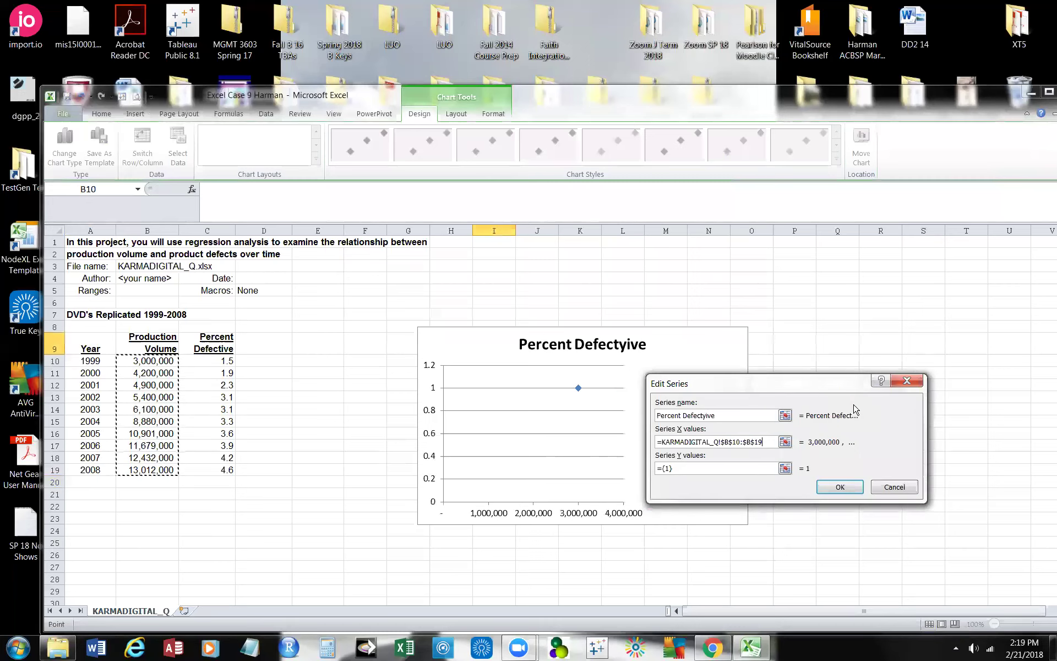
Set the series' Y values to the Percent Defective figures in C10:C19
click(784, 468)
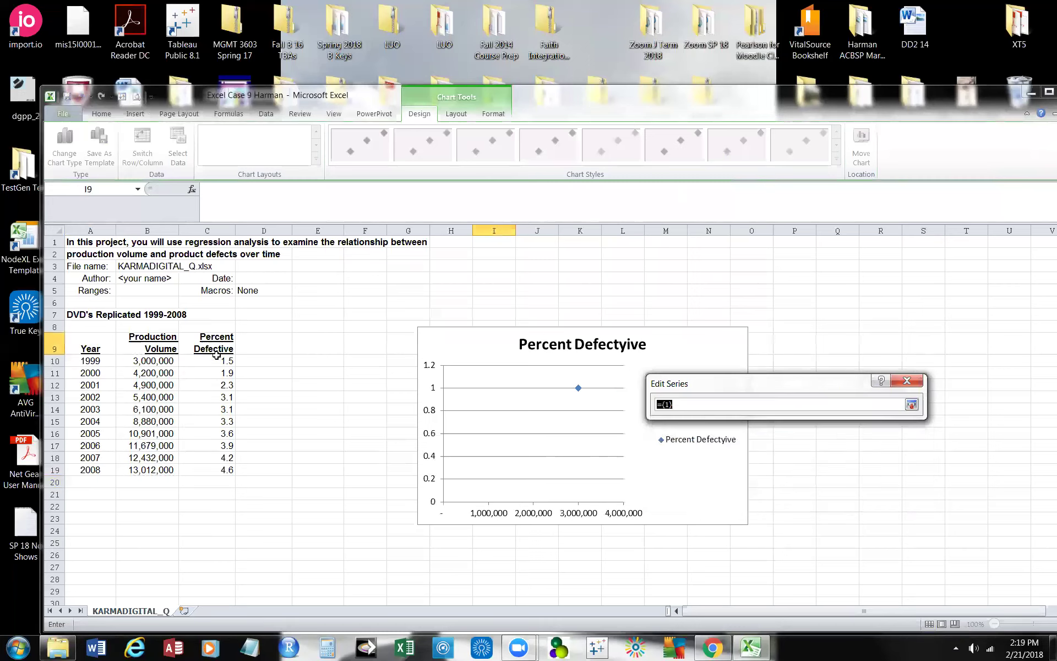
drag(211, 361, 198, 469)
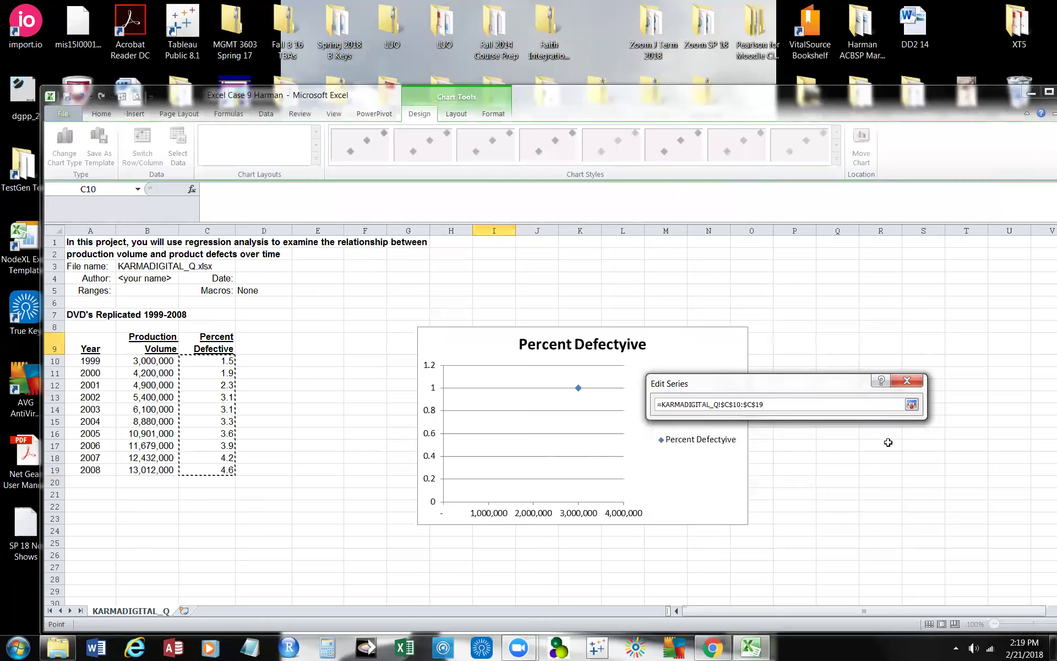
click(913, 406)
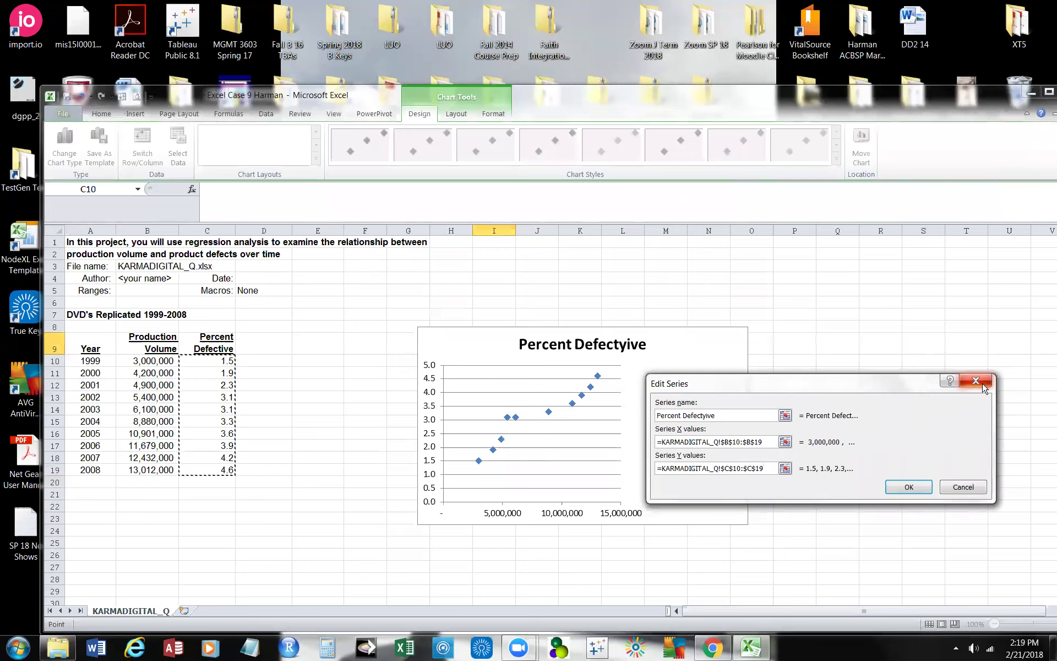
Discard the new series, leave the data source settings and cut the empty chart from the worksheet
click(946, 487)
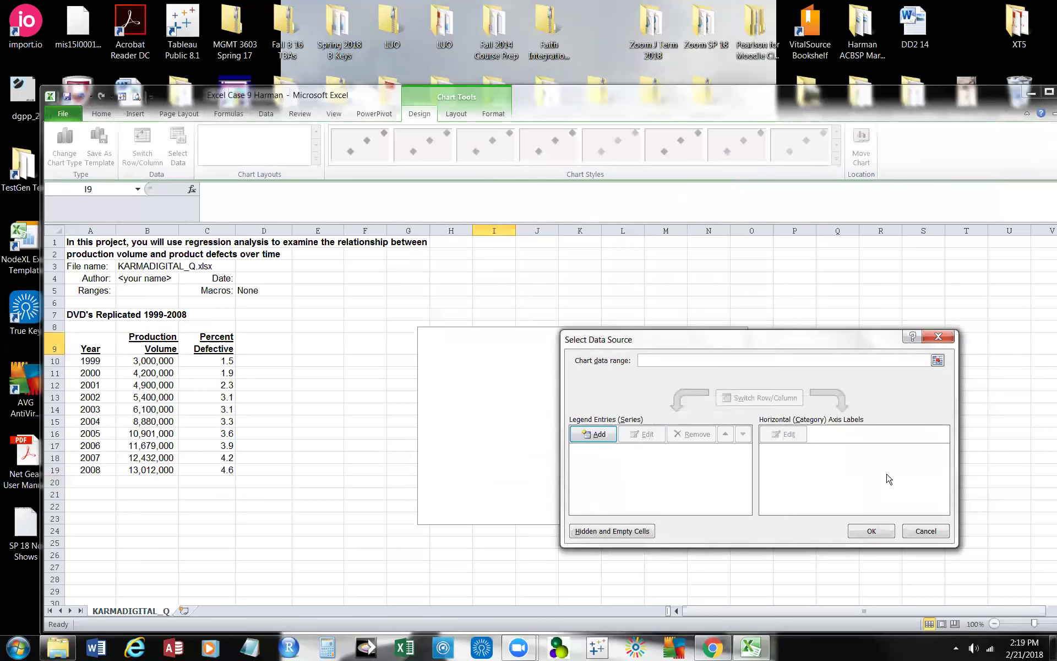
click(939, 337)
right_click(527, 335)
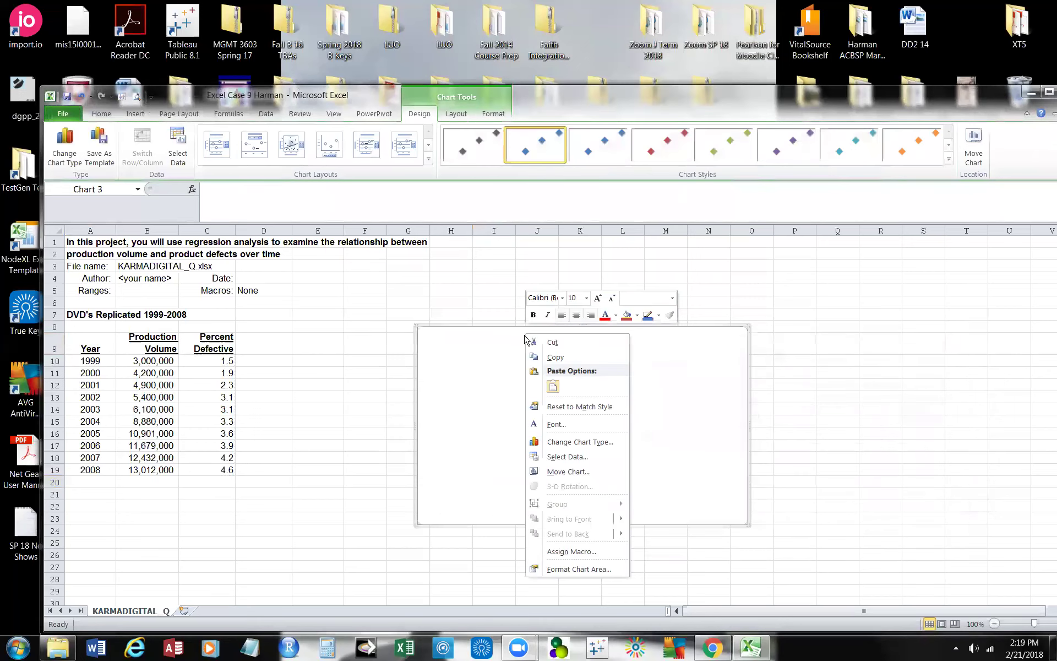
click(544, 342)
click(348, 336)
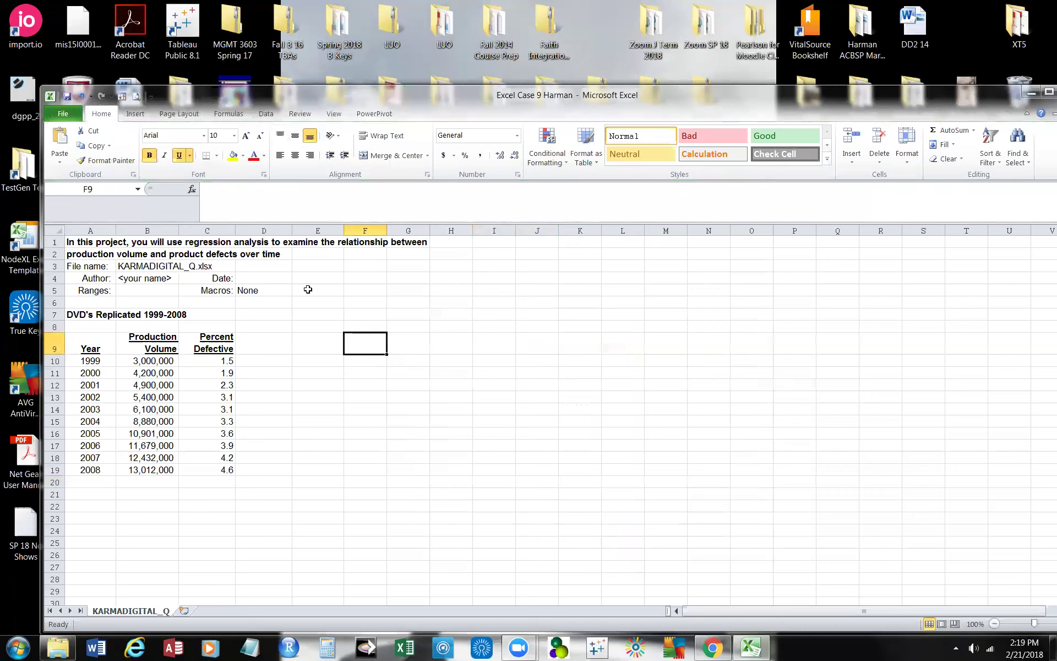
Check the Excel options' list of available add-ins for the Analysis ToolPak, and close the list
click(265, 114)
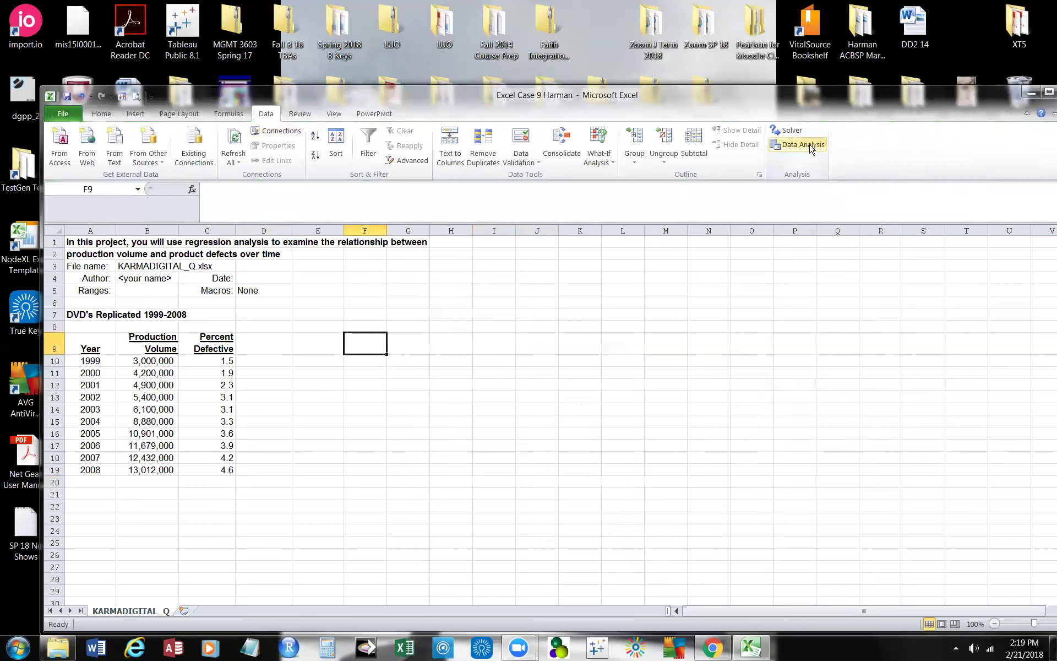
click(819, 317)
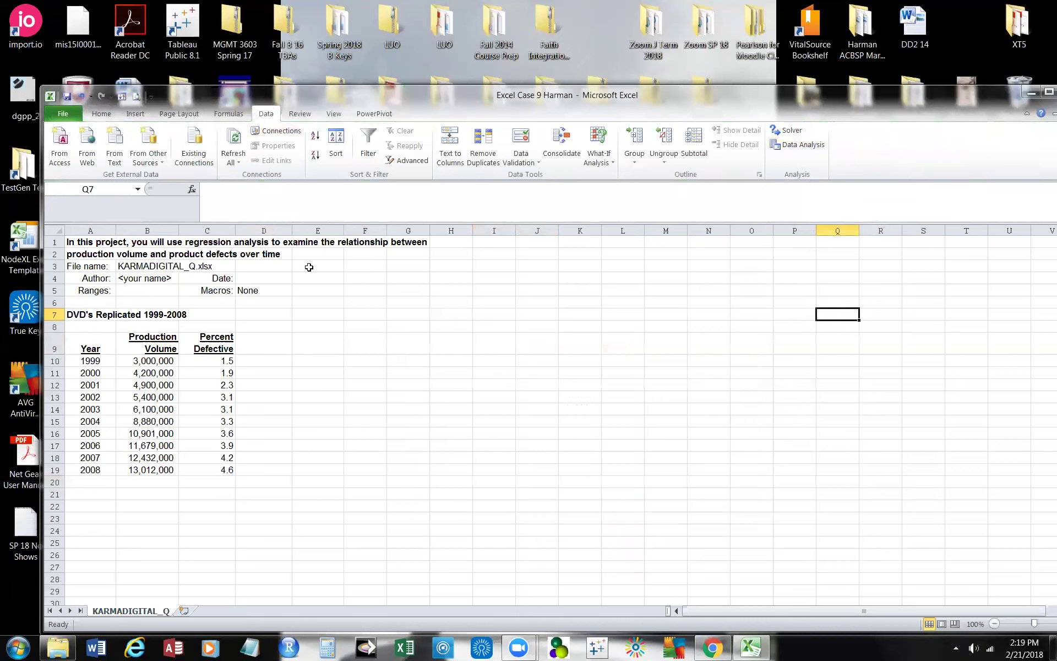
click(63, 115)
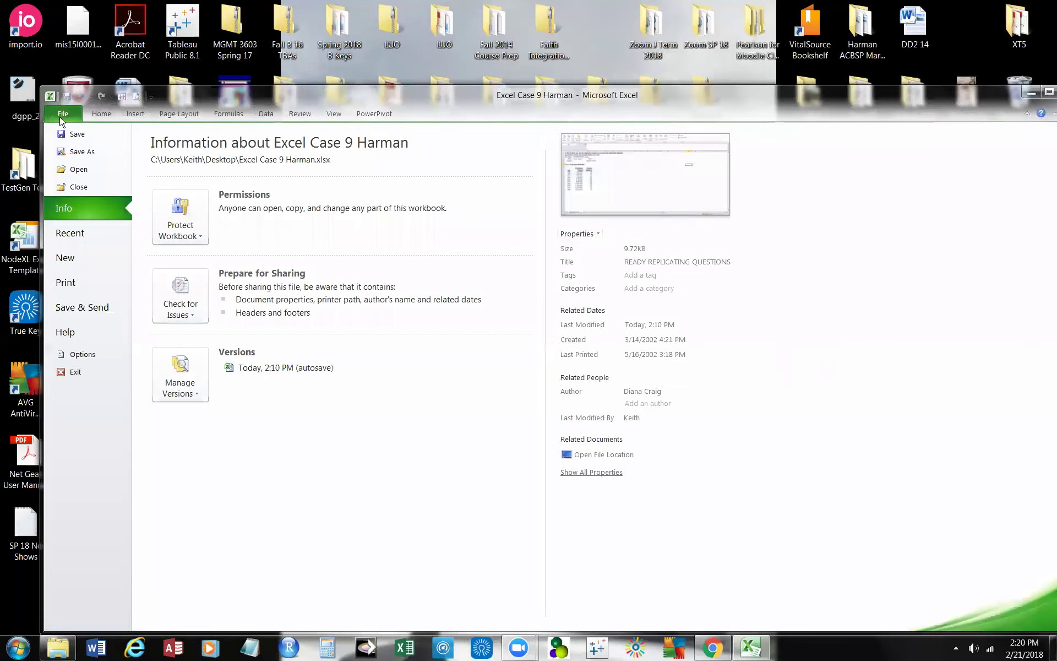
key(Escape)
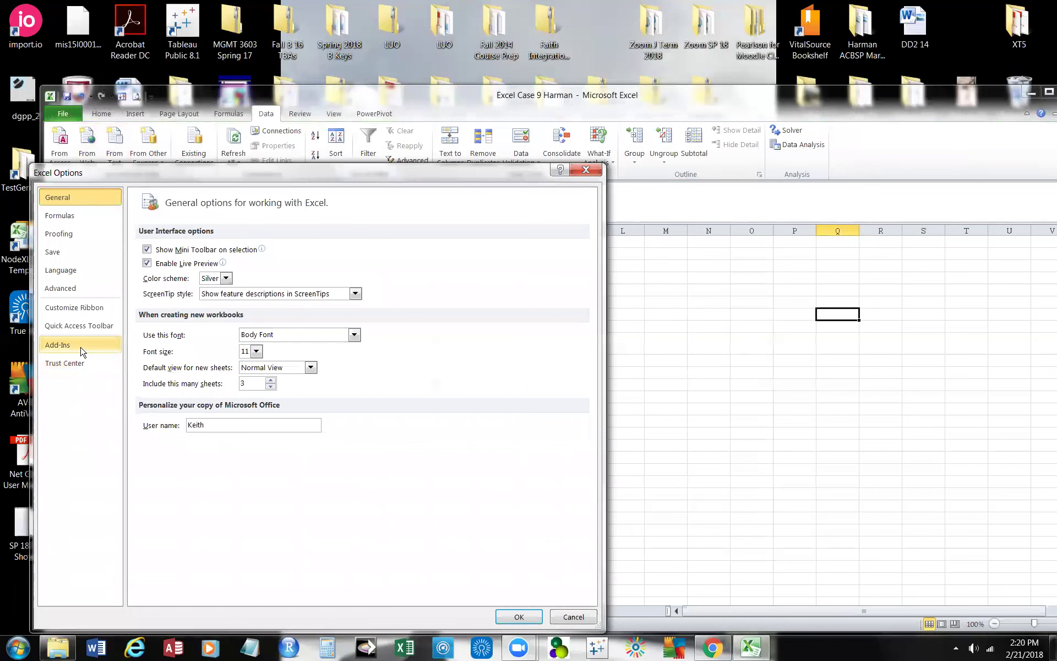
click(82, 351)
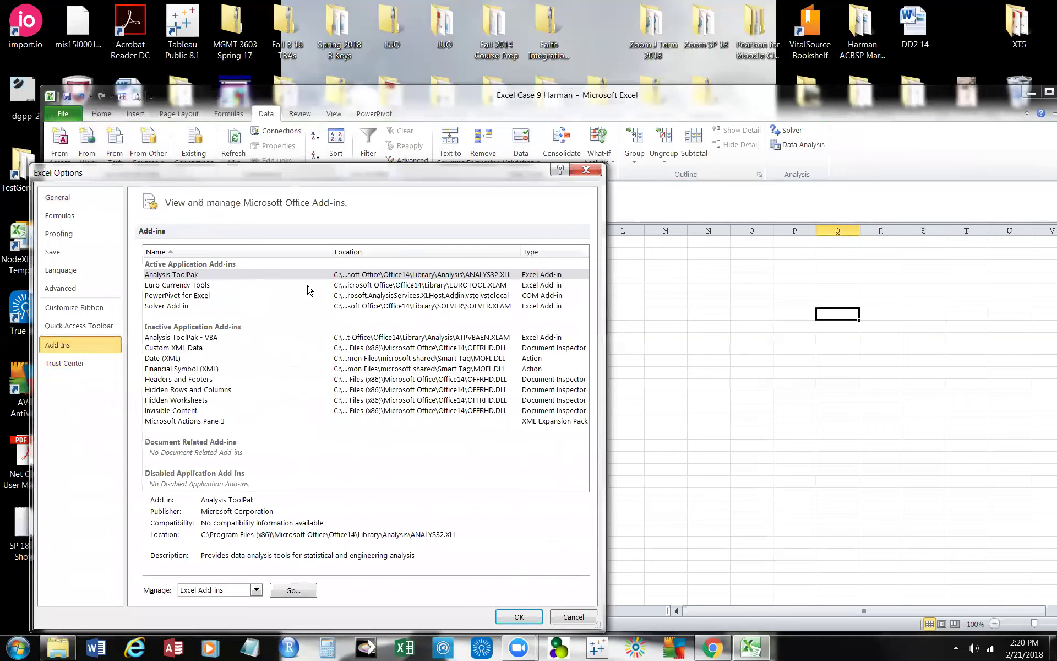
click(196, 339)
click(299, 591)
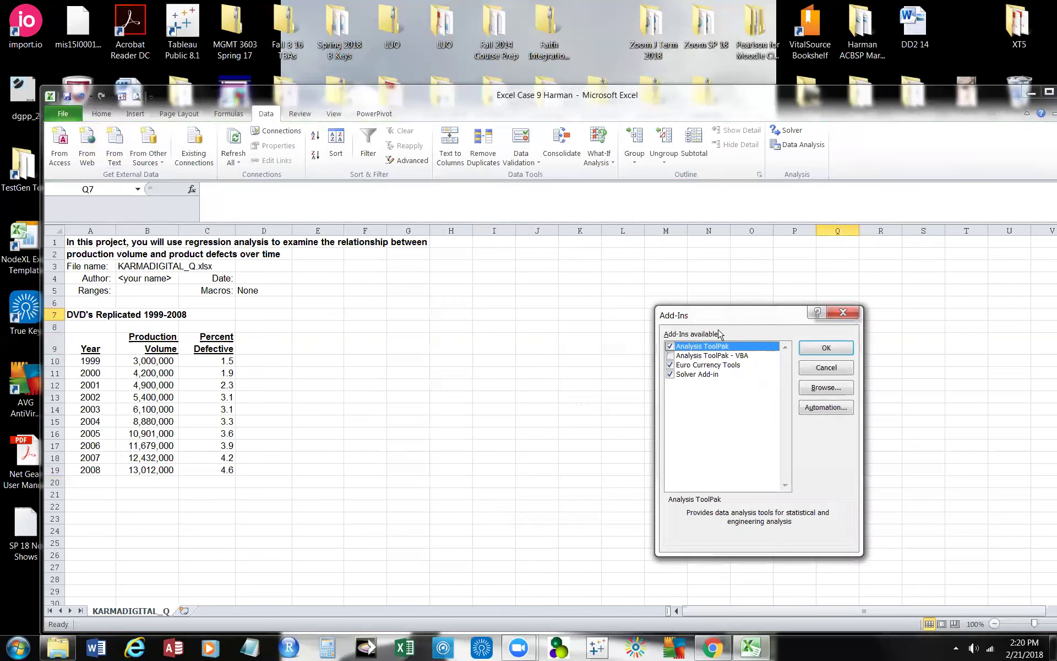
drag(717, 313, 791, 258)
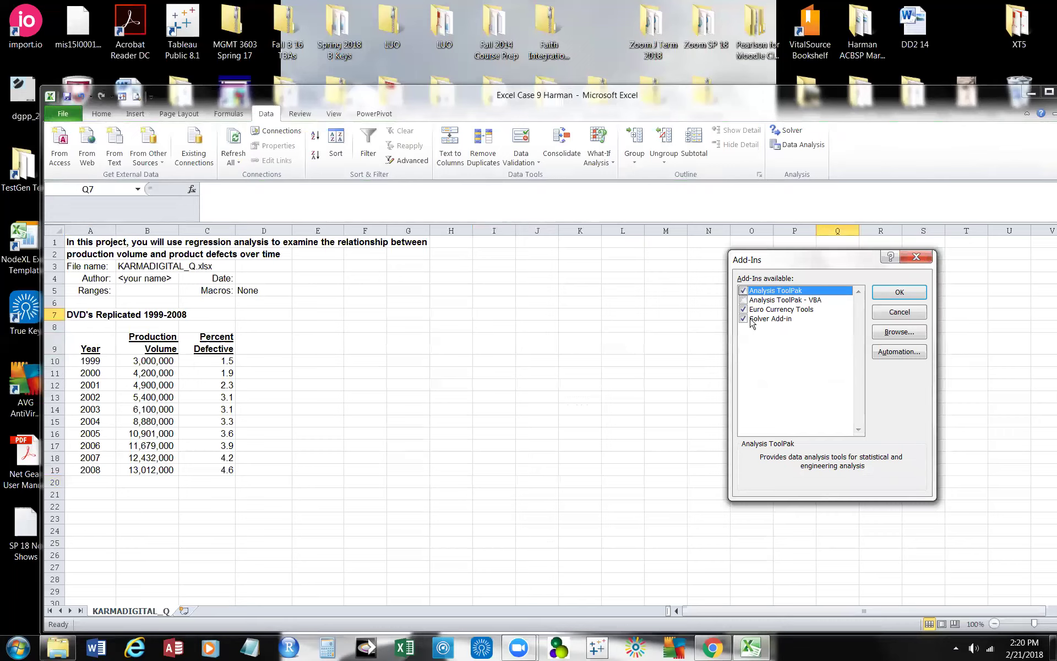
click(918, 256)
click(751, 329)
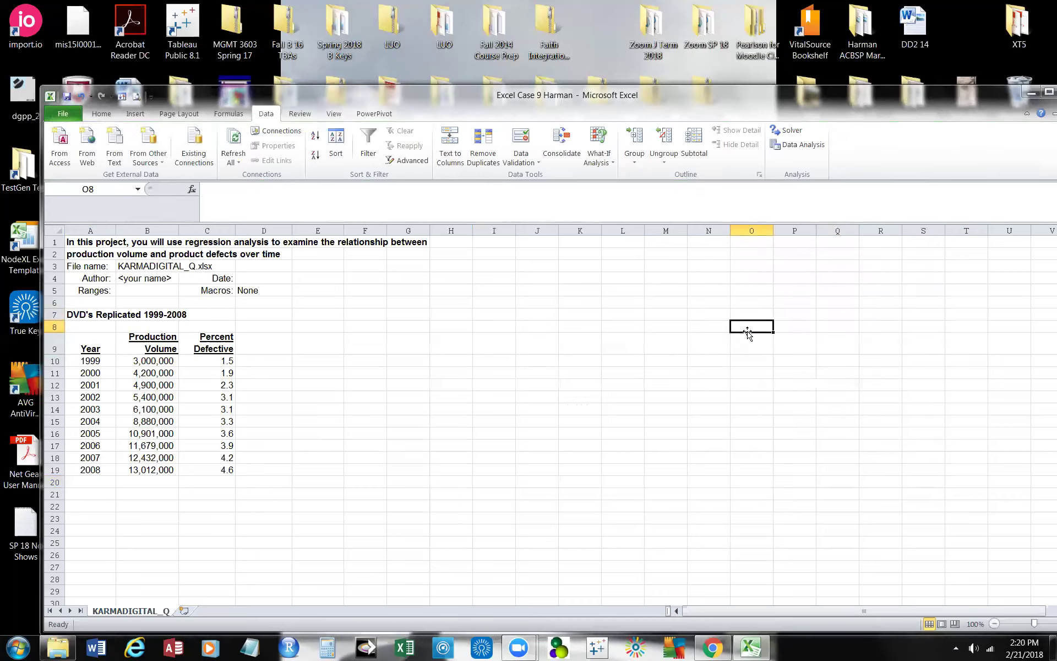
Browse the analysis tools offered by Data Analysis and close the list without choosing one
click(812, 146)
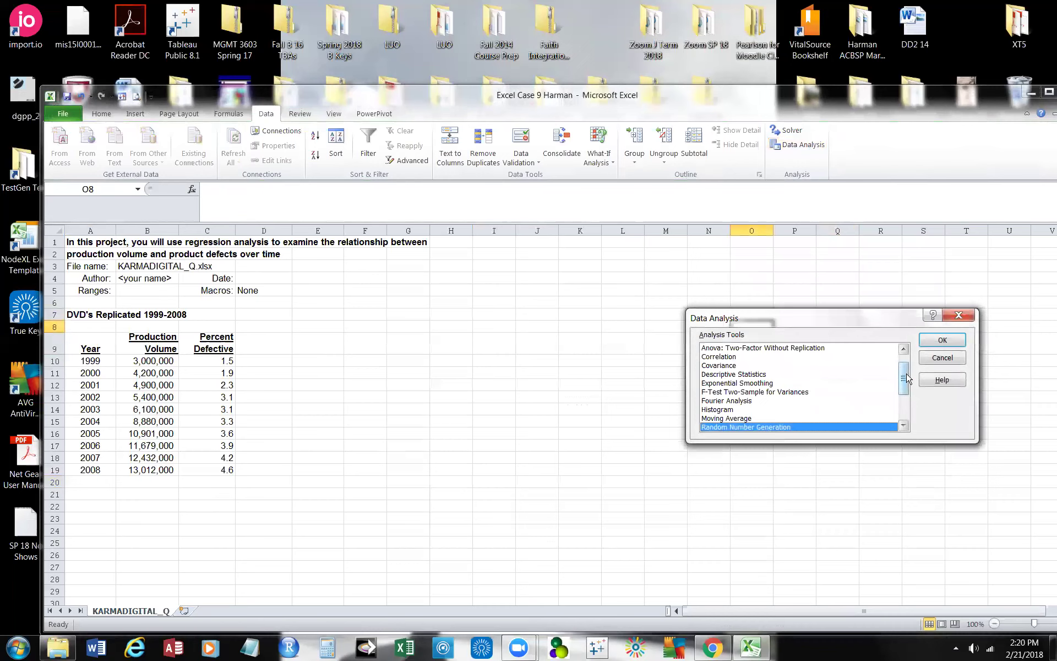
drag(908, 378, 904, 363)
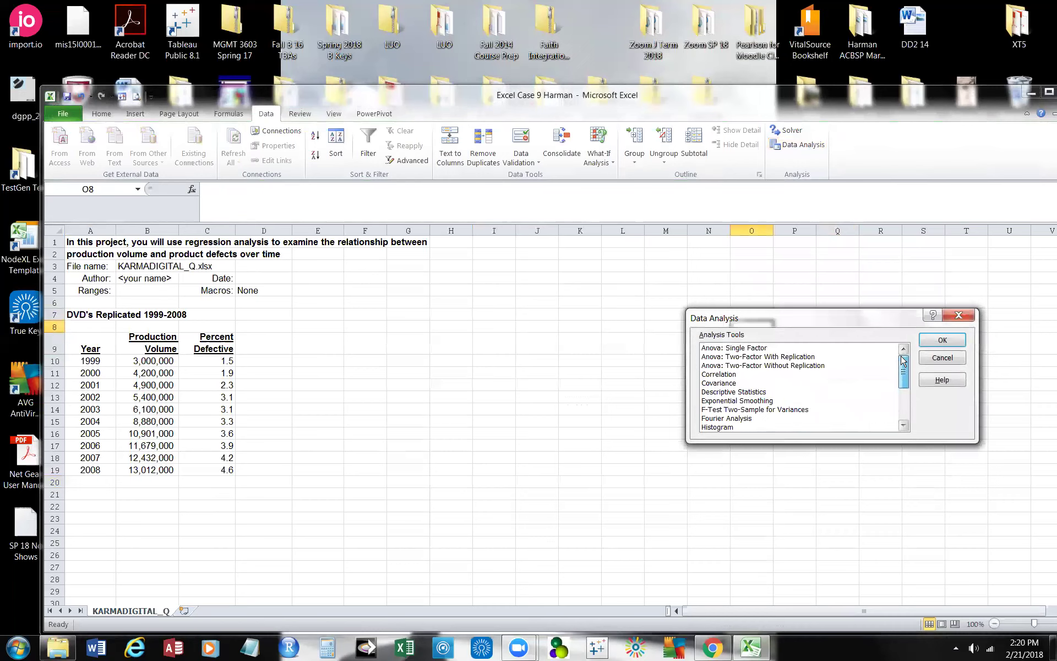
mouse_move(903, 370)
mouse_down()
mouse_move(905, 422)
mouse_move(905, 371)
mouse_up()
mouse_move(906, 373)
mouse_down()
mouse_move(899, 413)
mouse_move(895, 361)
mouse_up()
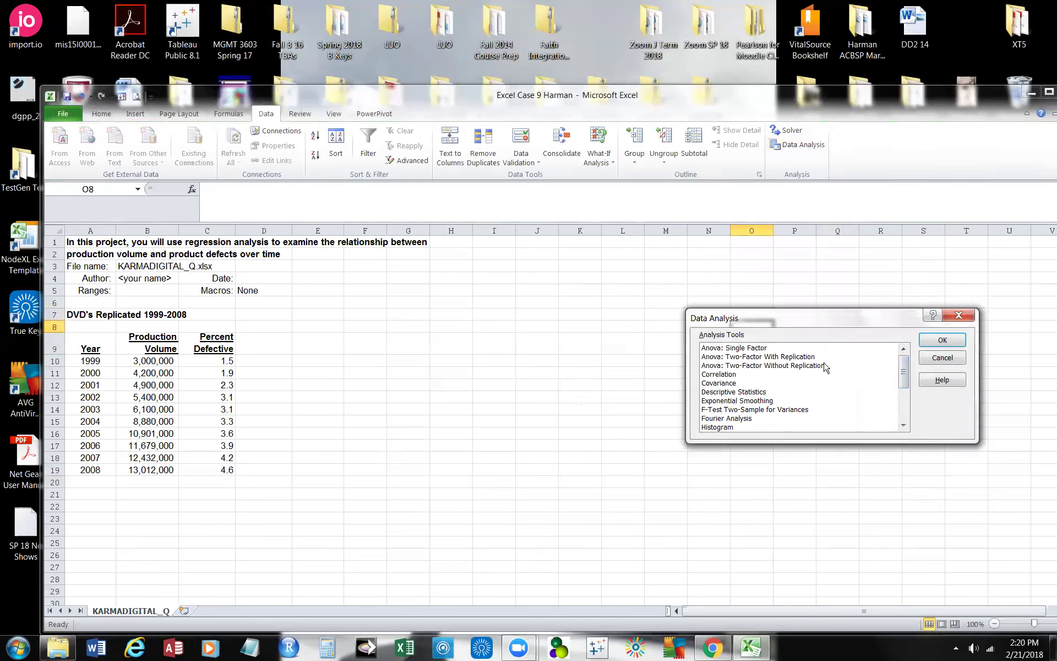
click(958, 318)
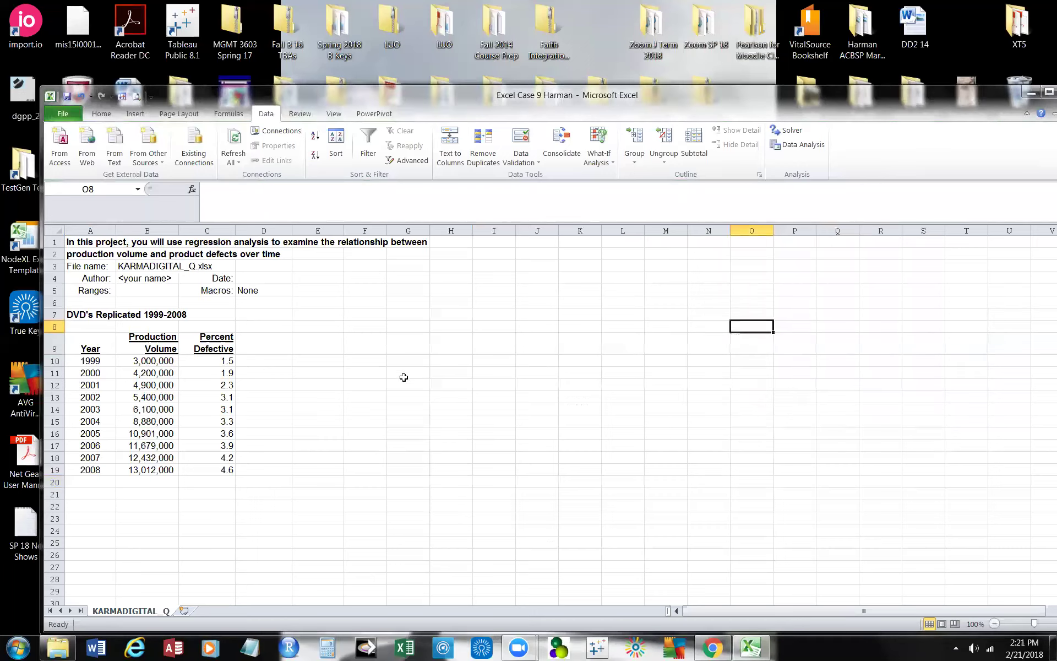
Enter the heading "Regression Line" in D9 and widen column D to fit it
click(266, 347)
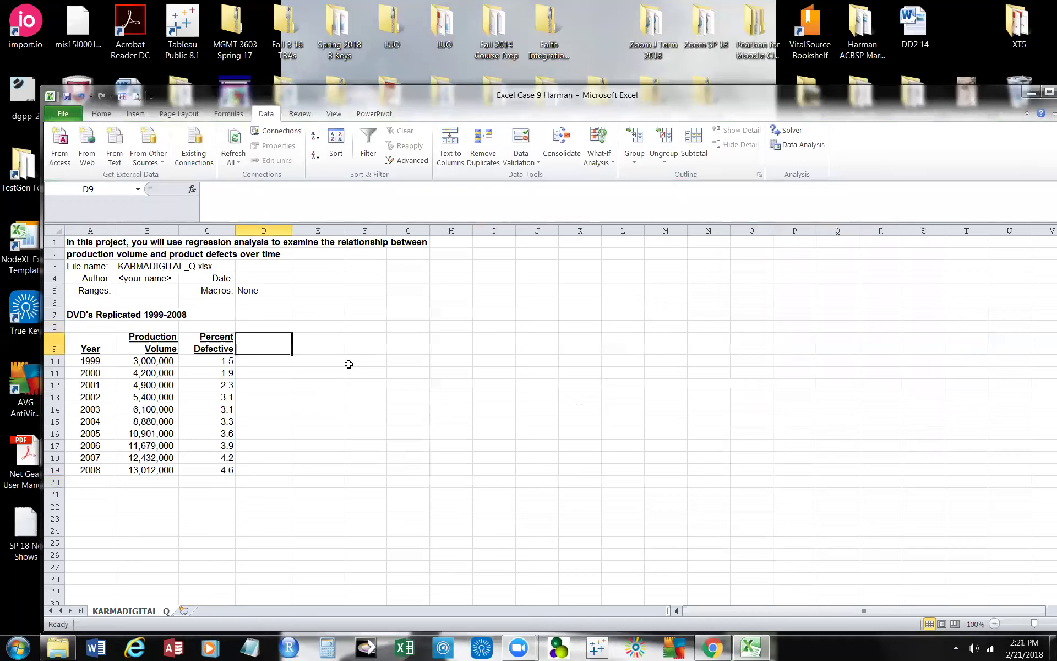
text(Re)
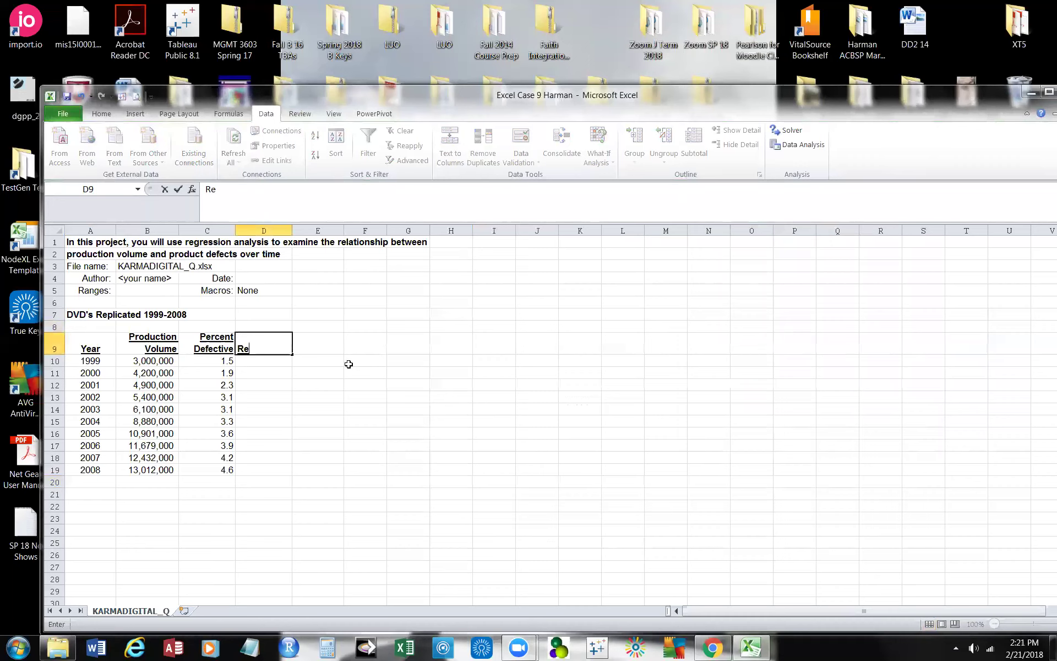
text(gression Line)
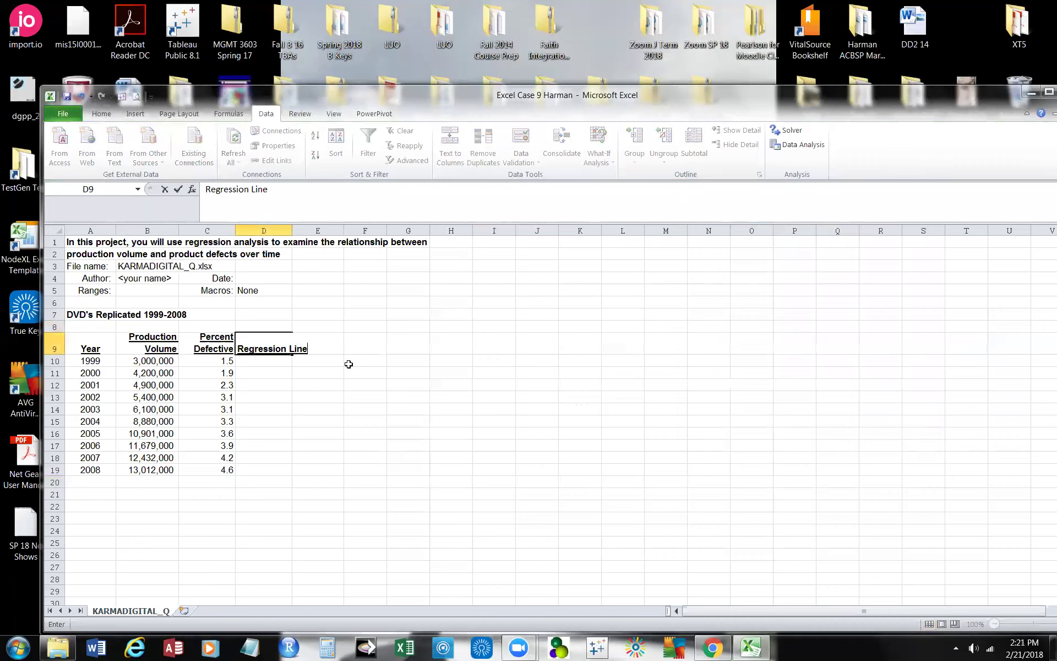
click(349, 363)
drag(294, 228, 329, 228)
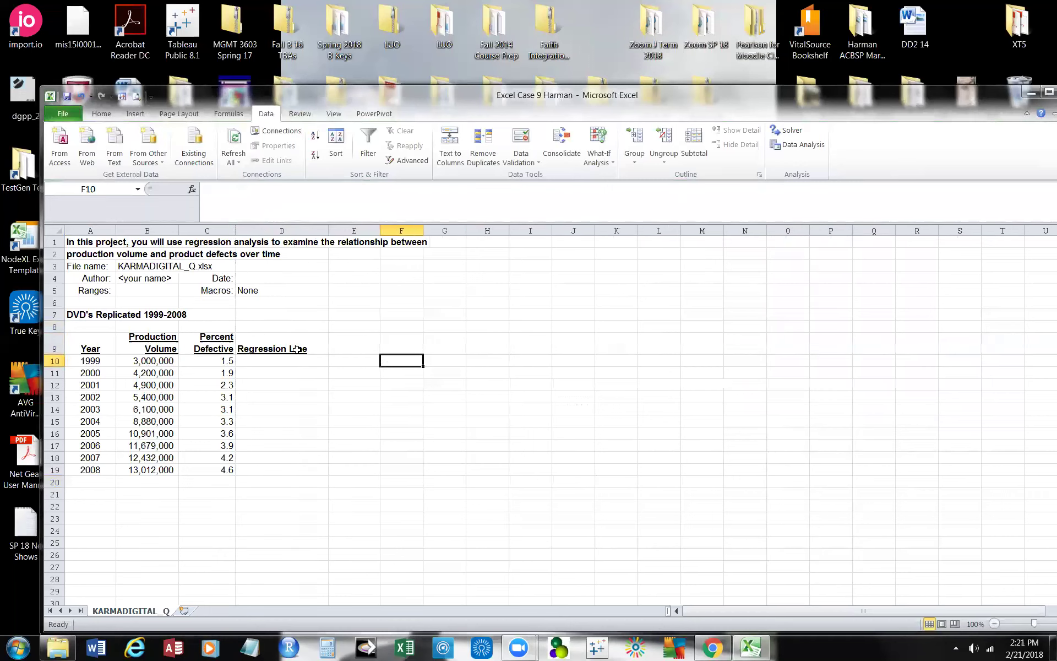
click(296, 348)
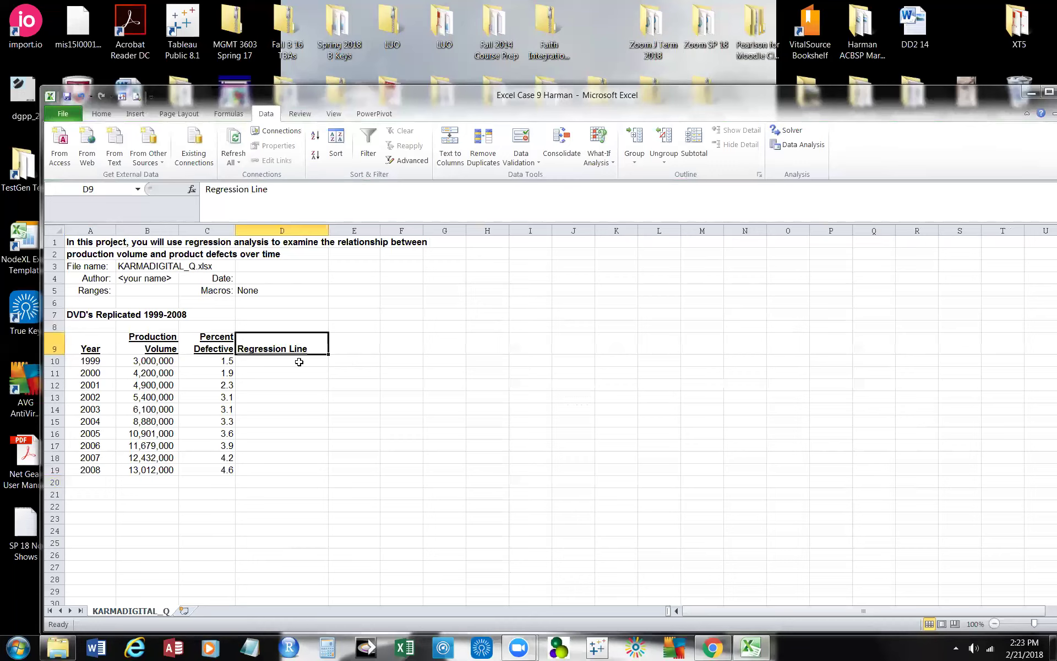
click(379, 377)
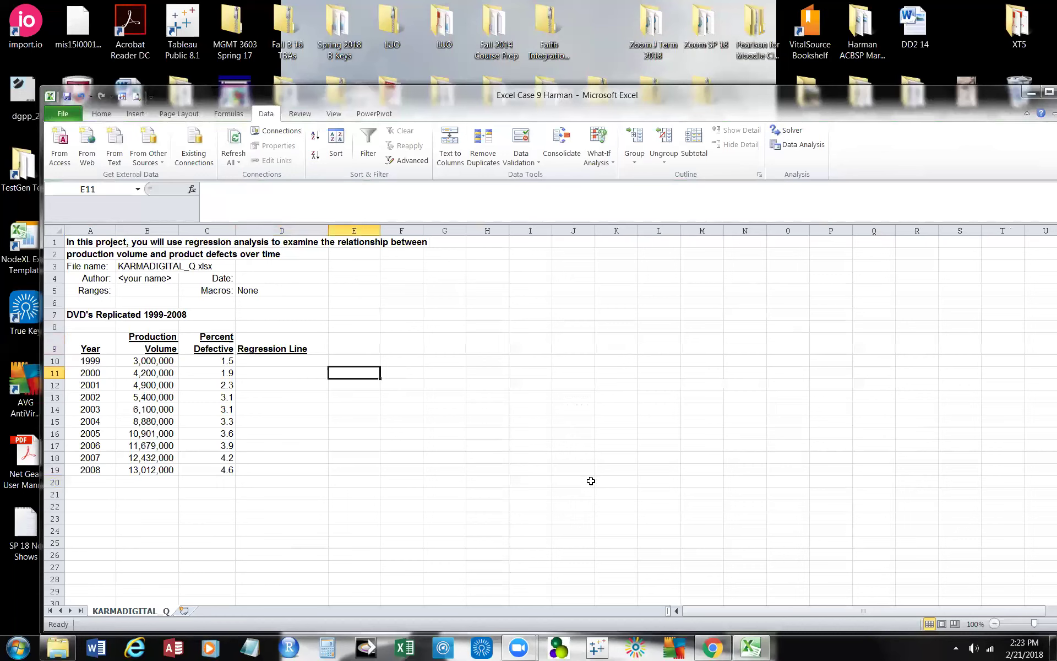
Start a Regression analysis with Labels enabled and the Percent Defective column C9:C19 as the Y input range
click(810, 149)
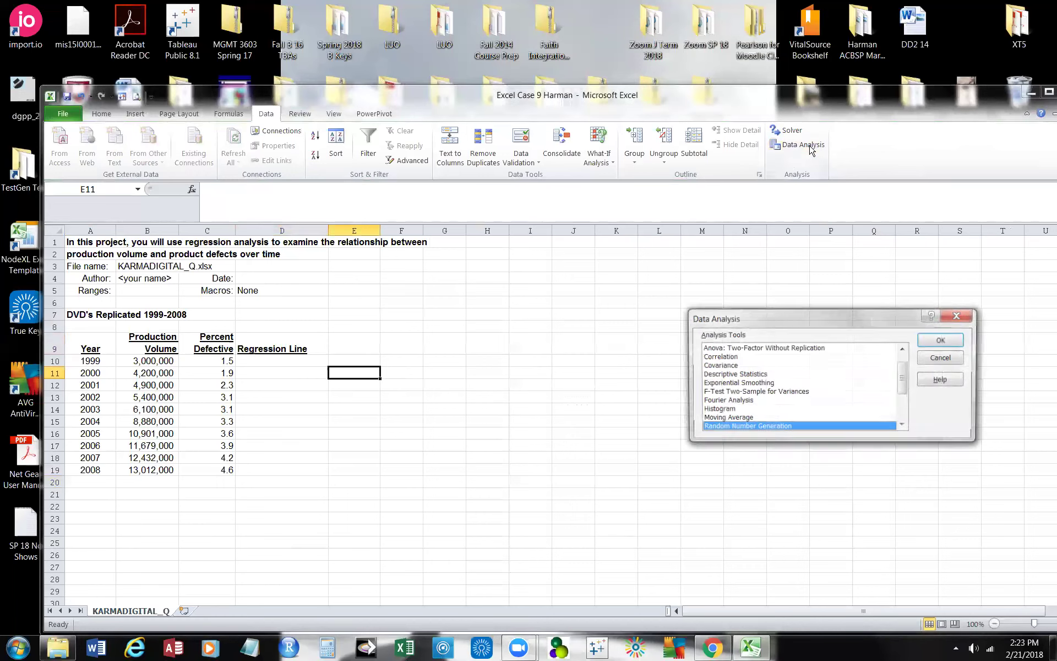
scroll(909, 383, down, 2)
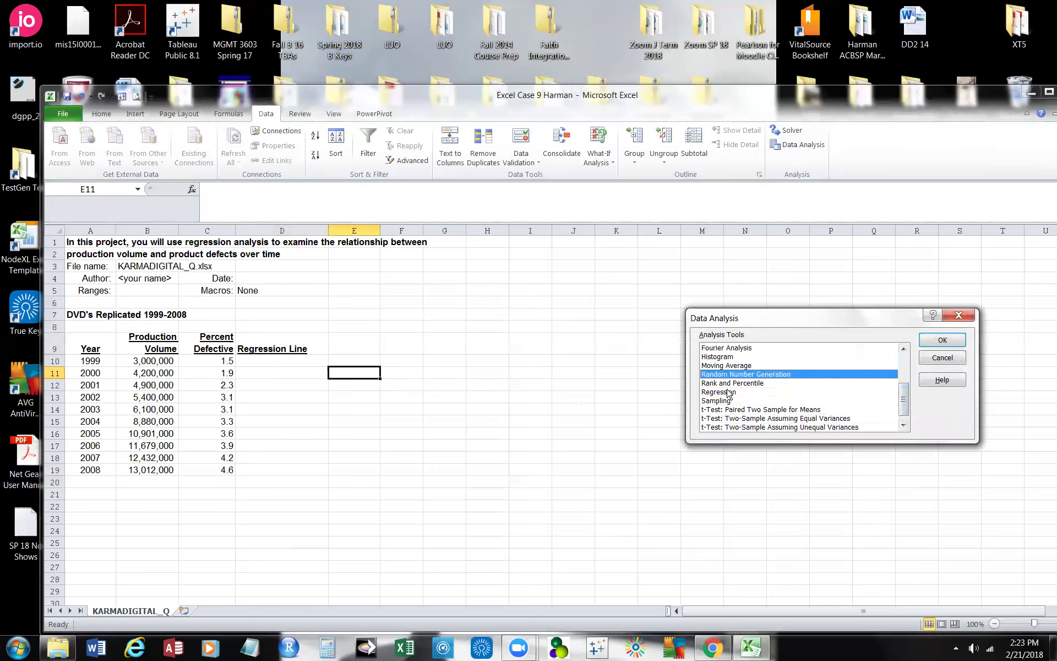
click(730, 392)
click(940, 341)
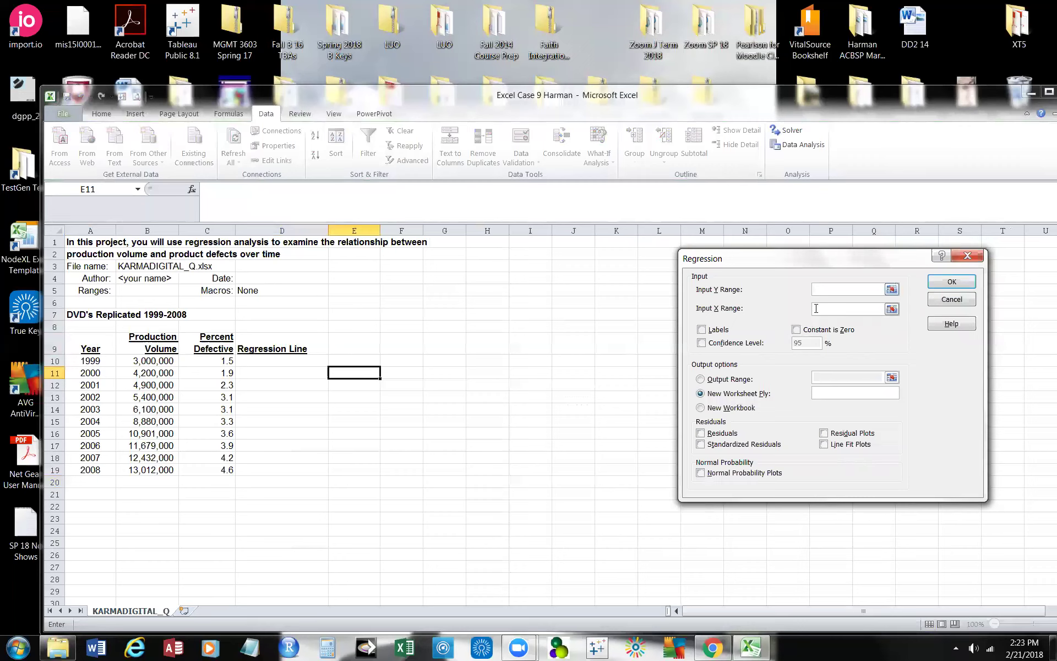
click(702, 330)
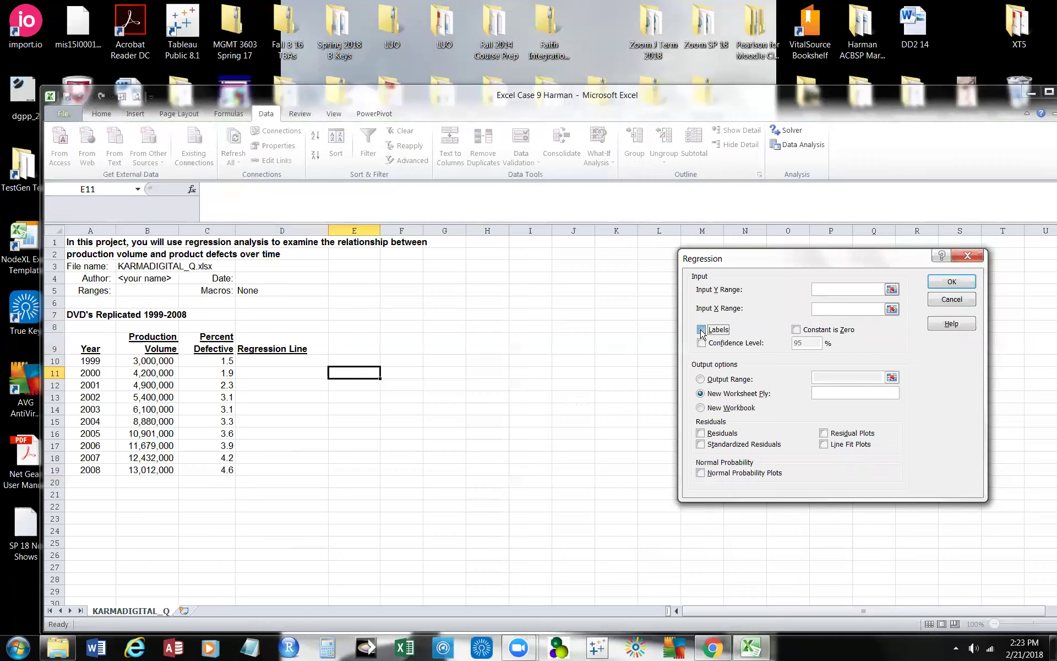
click(892, 290)
drag(214, 339, 225, 469)
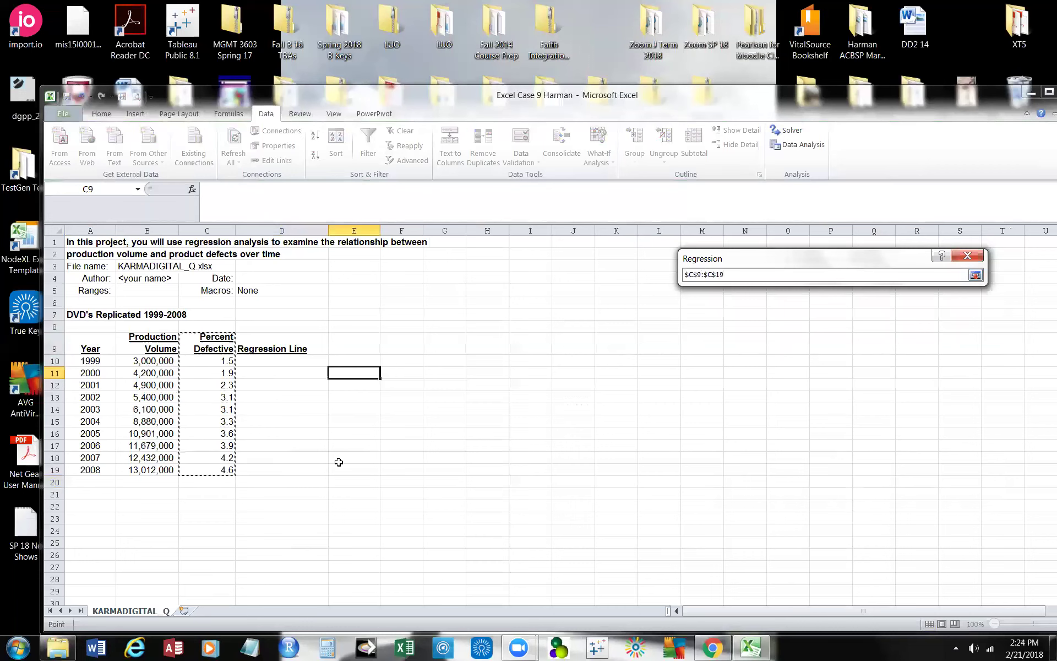
click(976, 275)
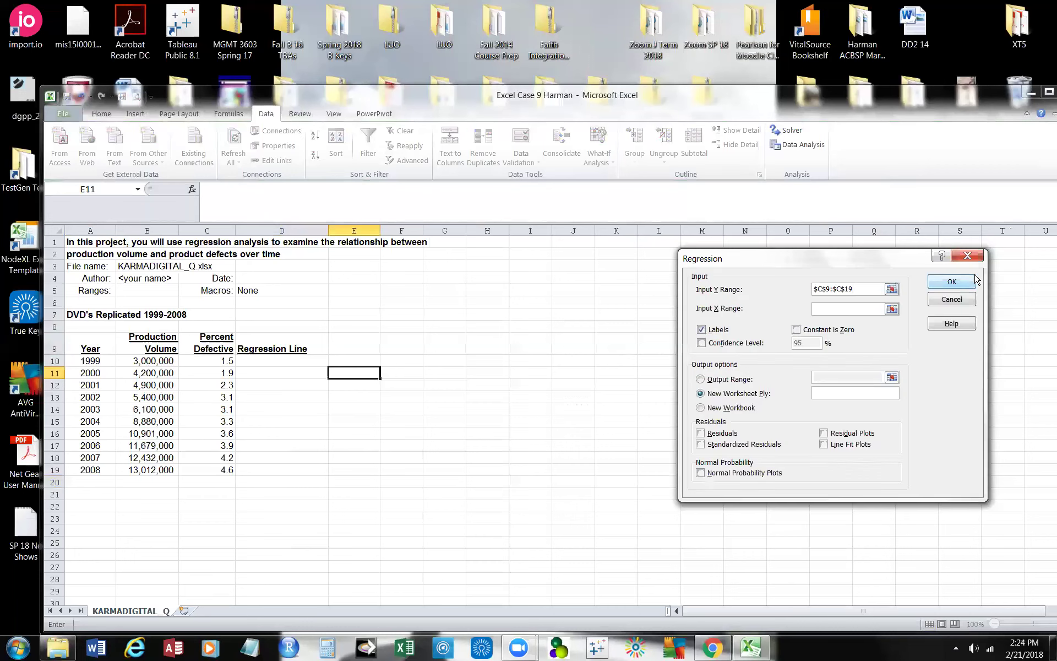
Set the regression's X input range to the Production Volume column B9:B19 and enable the 95% confidence level
click(891, 309)
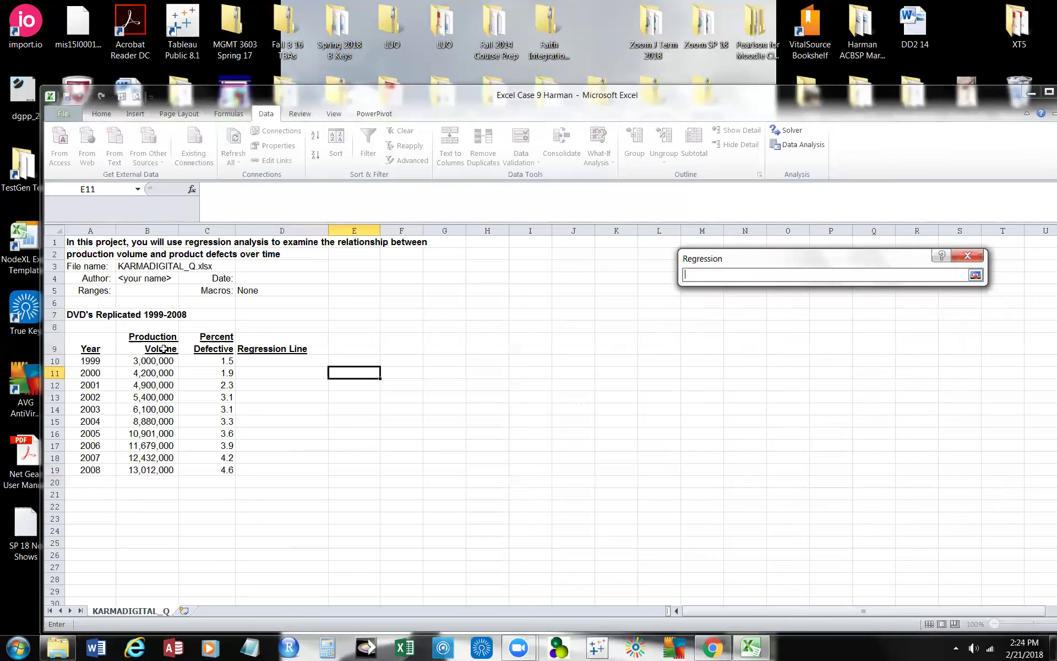
drag(161, 340, 153, 464)
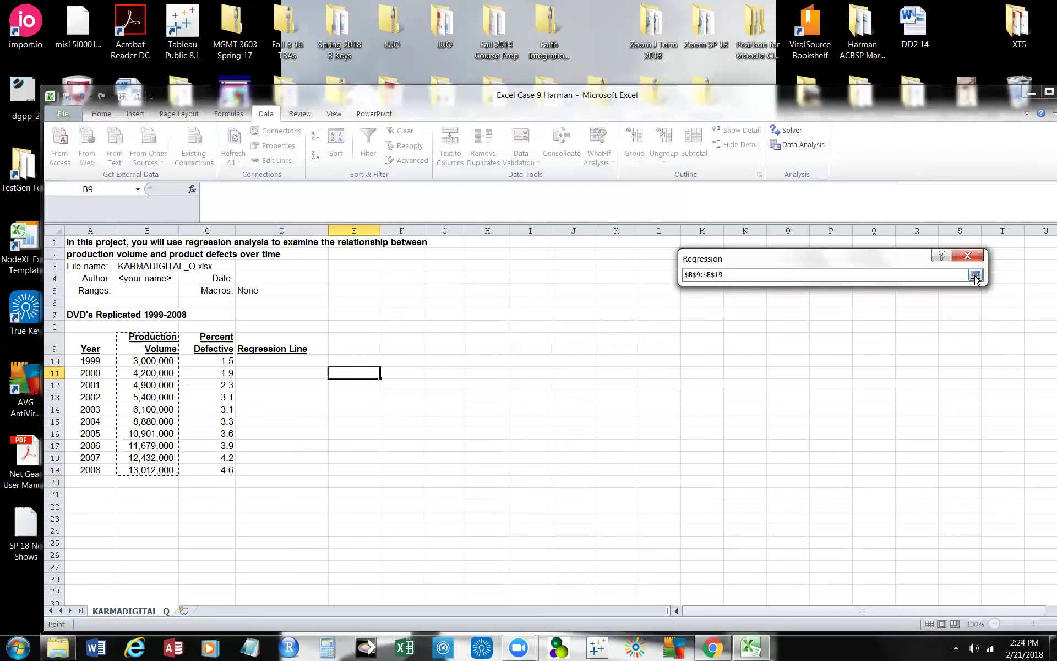
click(975, 275)
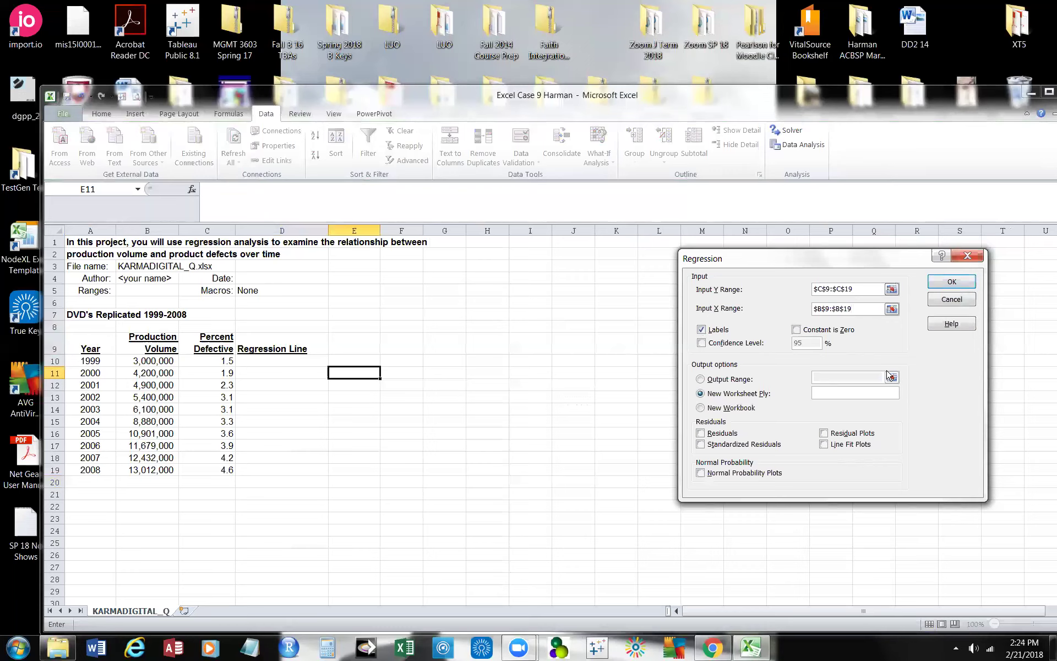
click(701, 343)
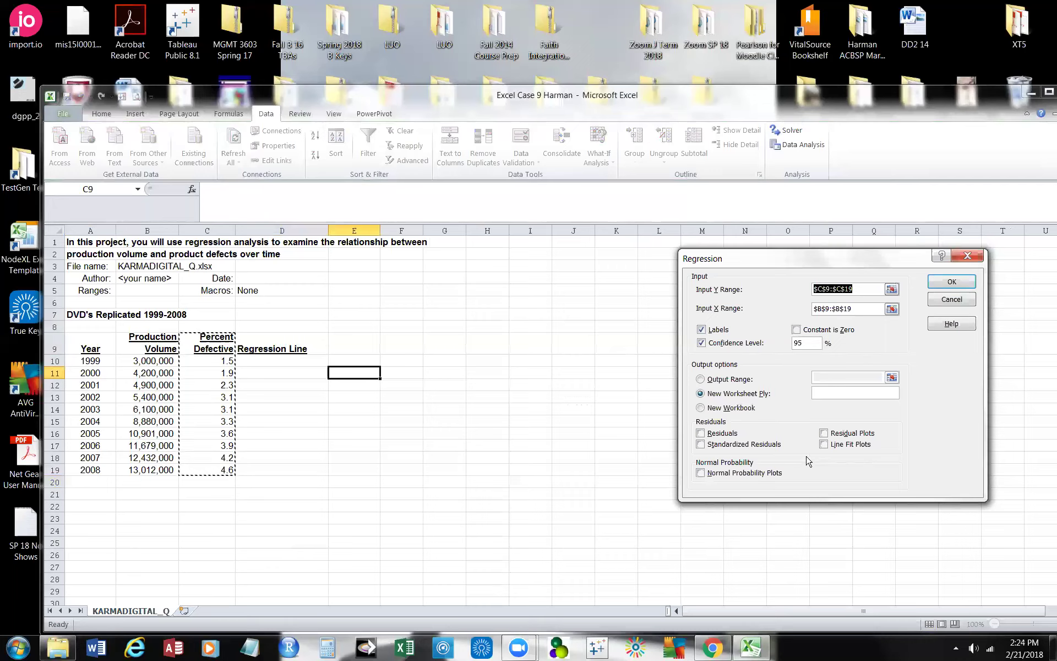
Include residuals in the regression and set its output range to start at cell K2
click(701, 434)
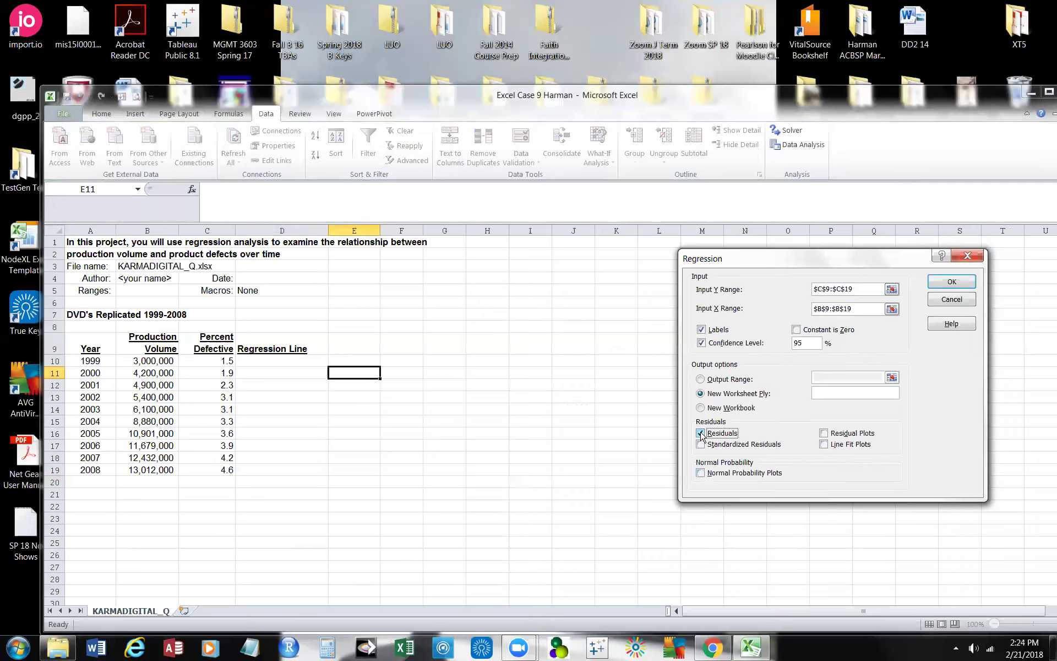
click(701, 380)
click(891, 378)
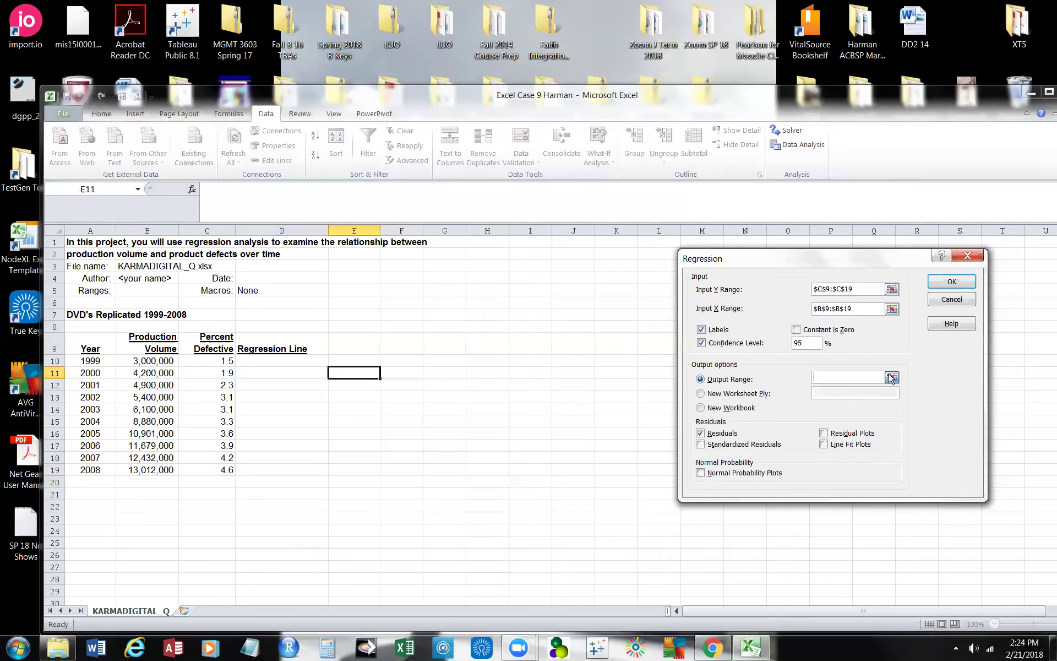
click(890, 378)
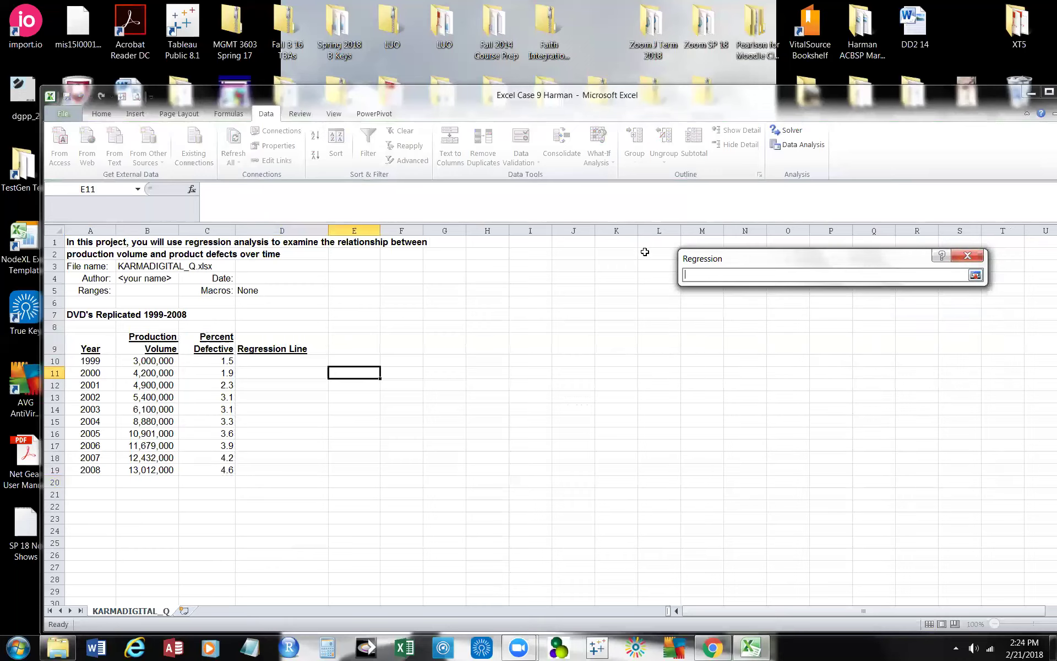
click(611, 252)
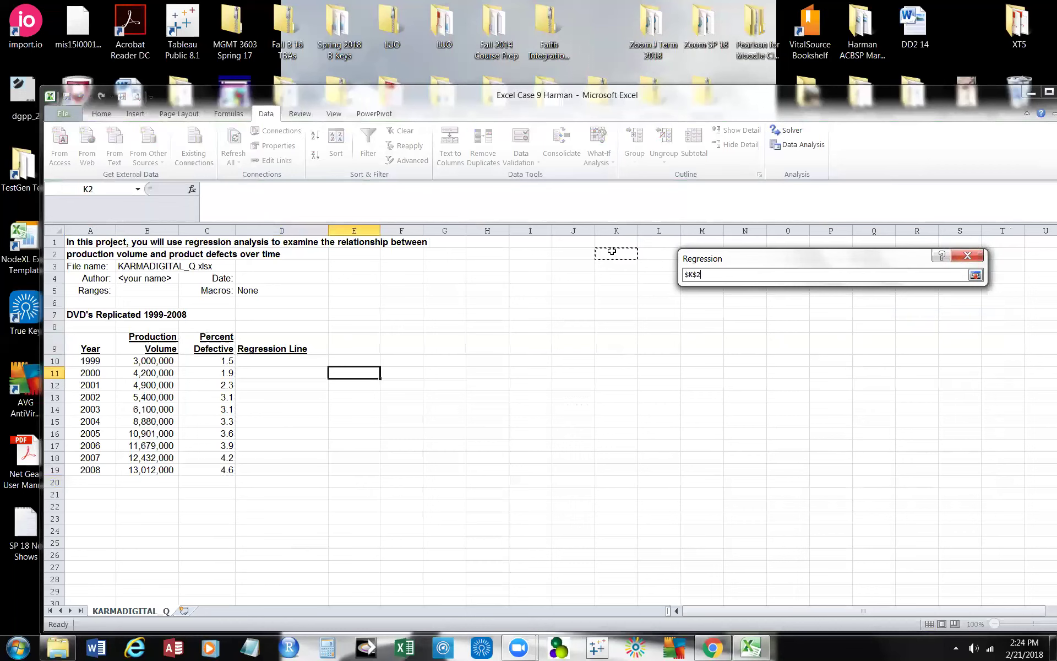
click(975, 275)
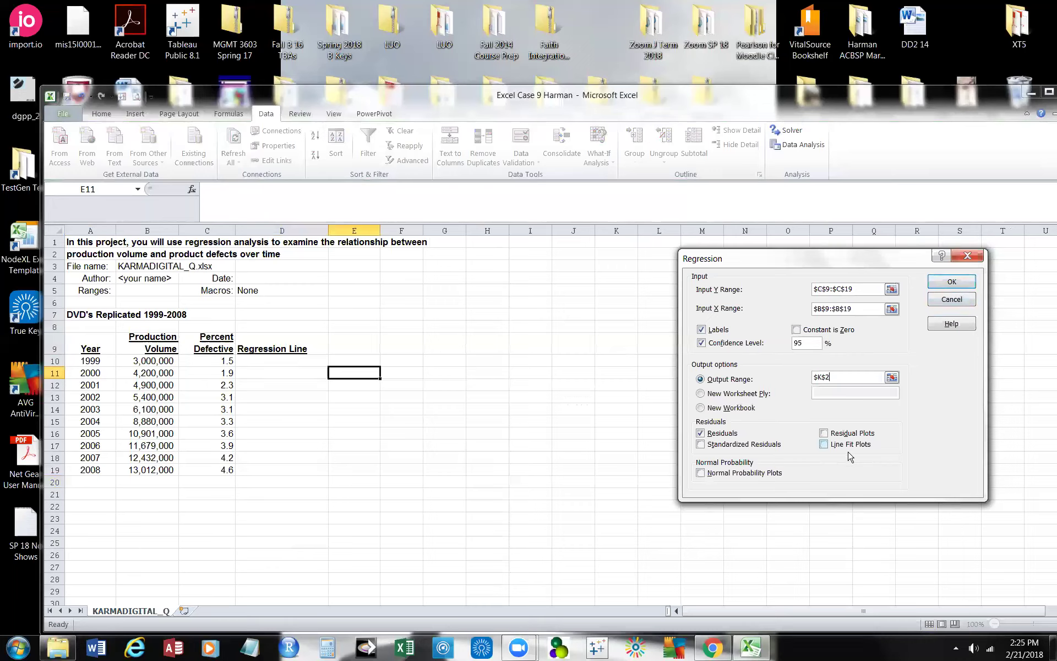
Include line fit plots and run the regression
click(824, 445)
click(949, 283)
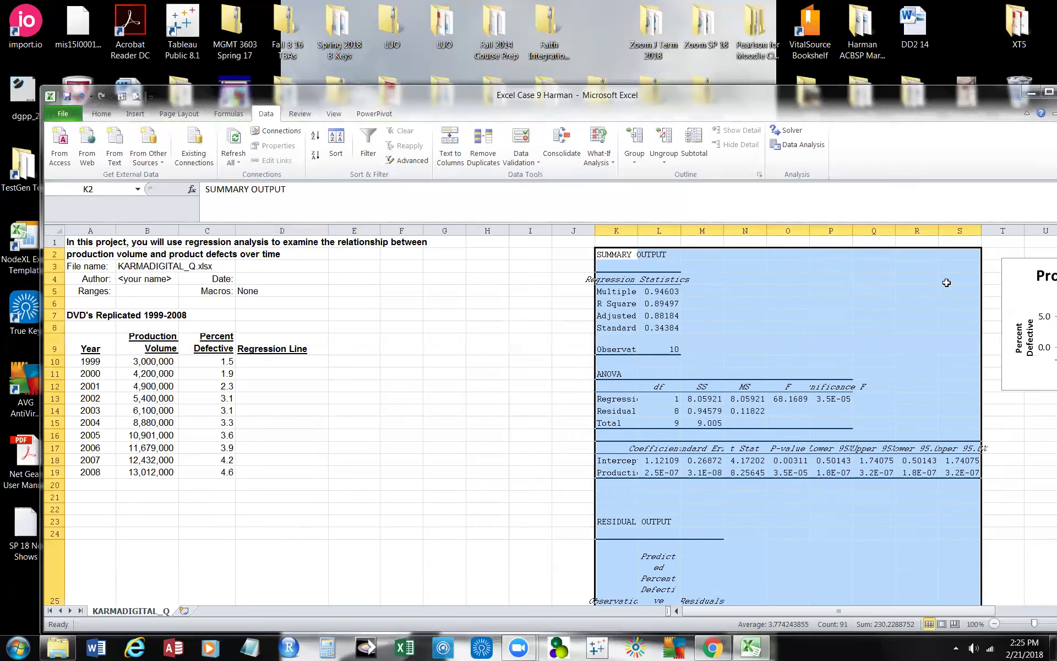
click(737, 397)
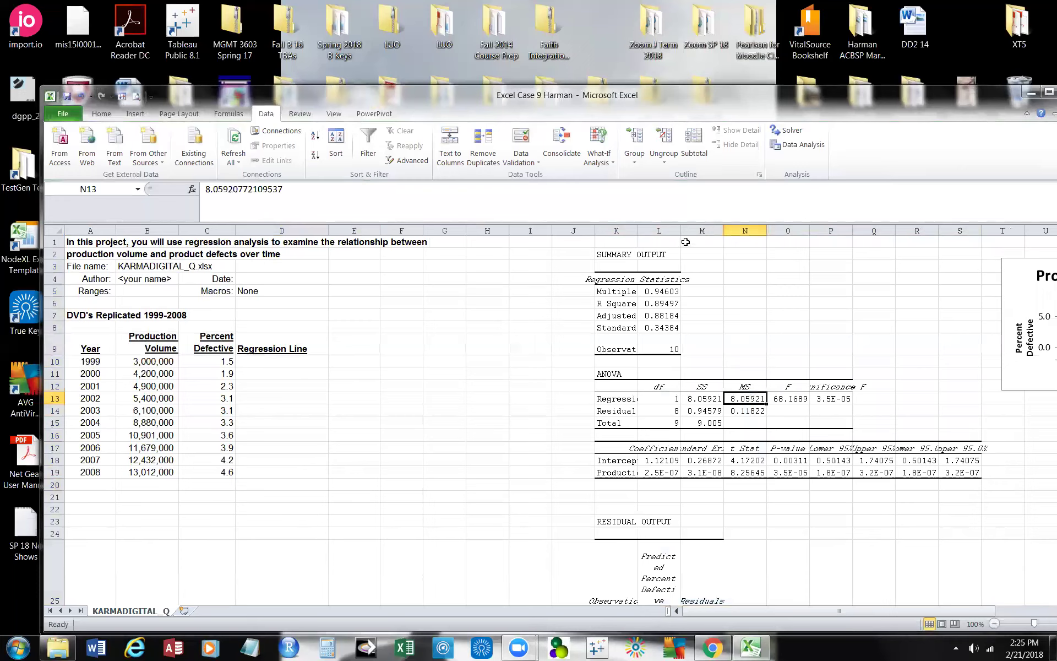
Widen column L to fit its values, and make the regression summary in K2:S19 bold at 12-point size
drag(681, 234, 713, 235)
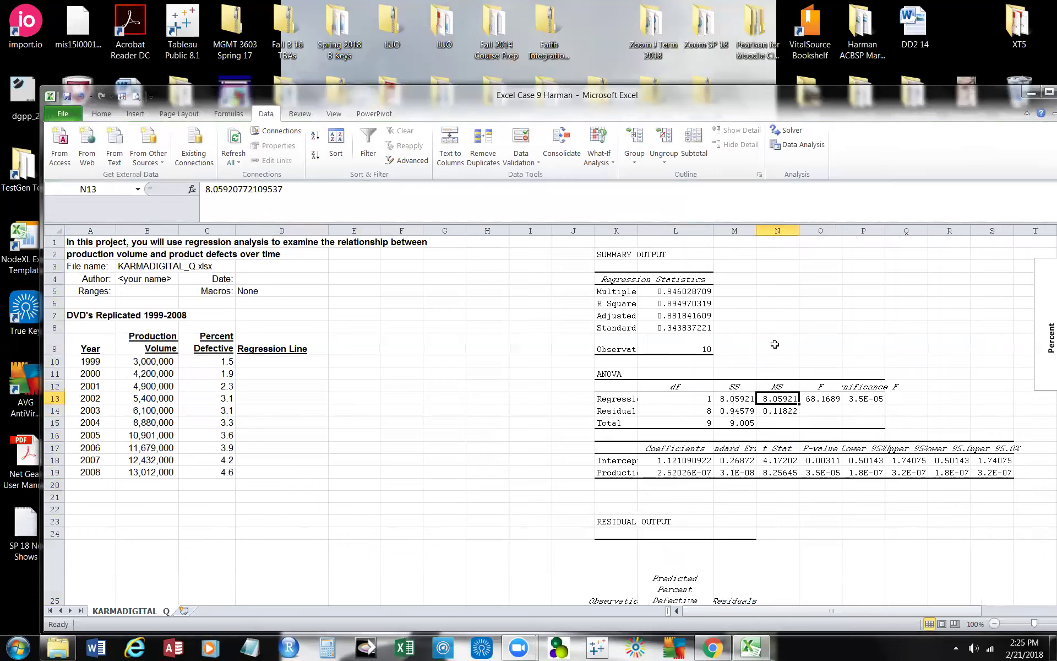
click(792, 328)
drag(611, 255, 972, 477)
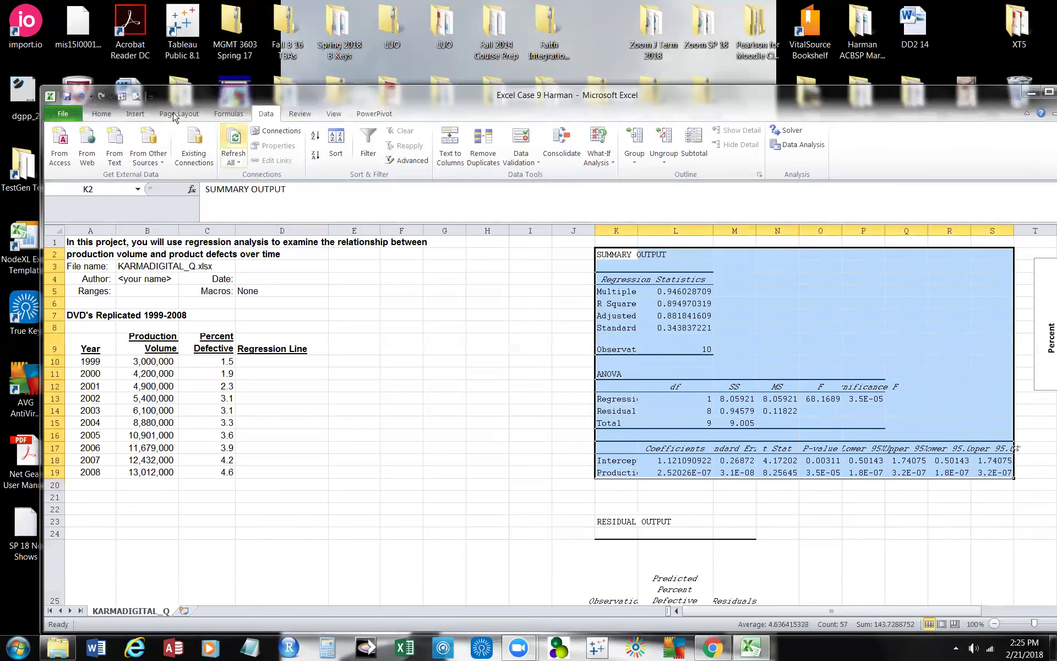
click(97, 117)
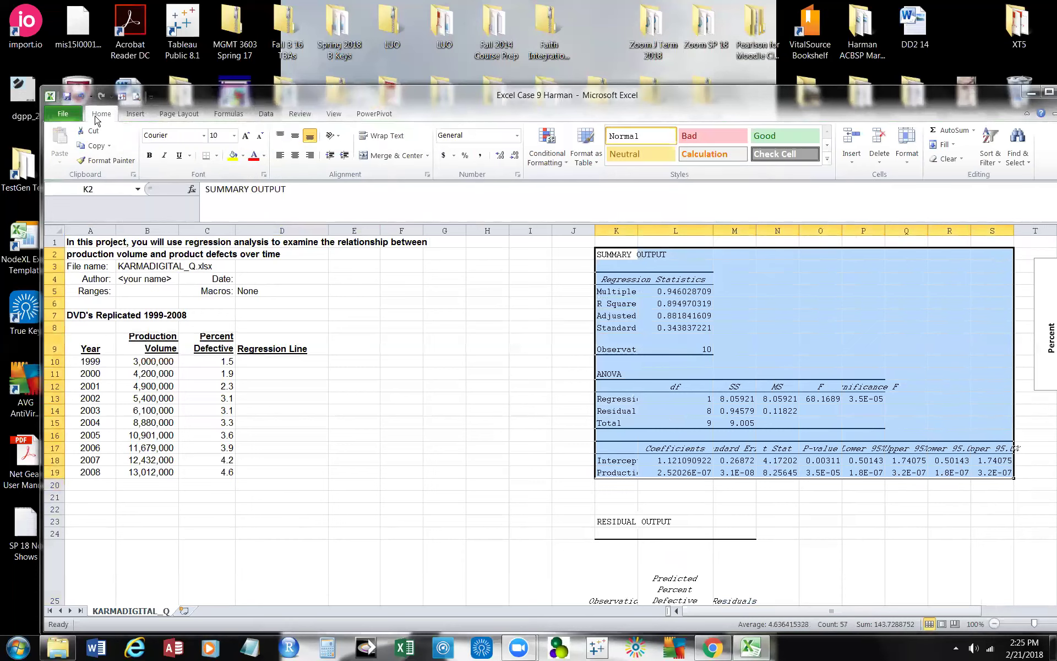
click(149, 157)
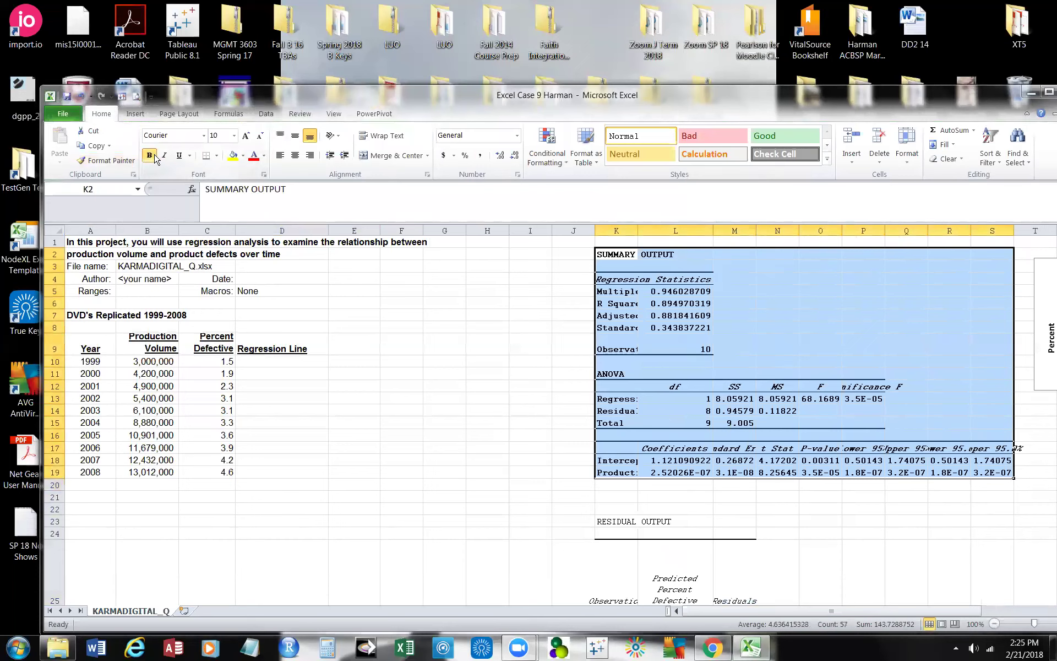
click(235, 136)
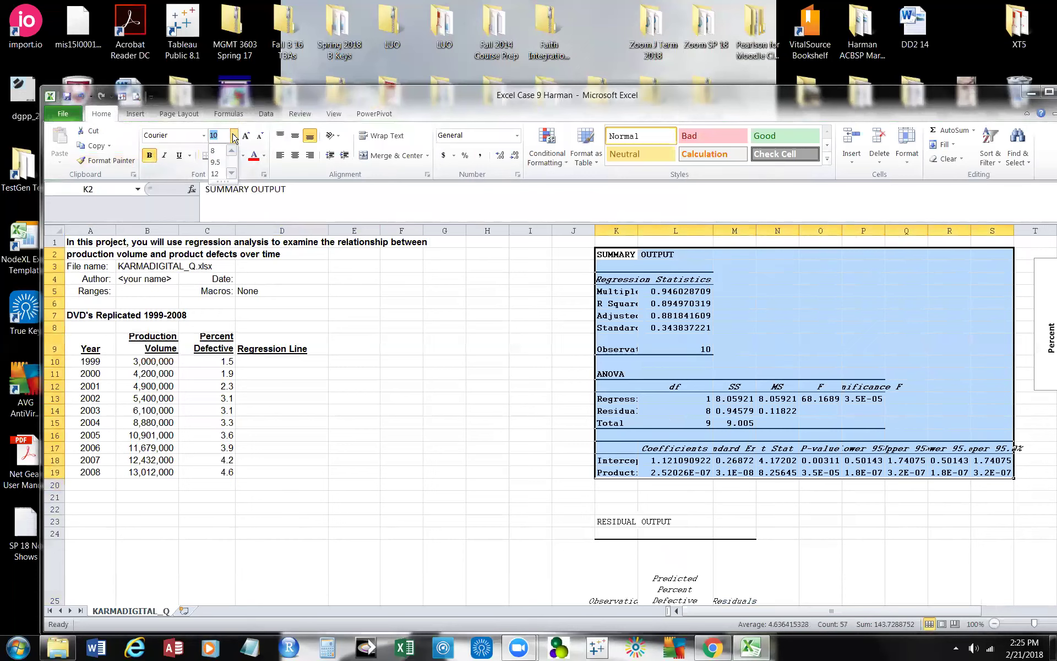
click(219, 172)
click(410, 296)
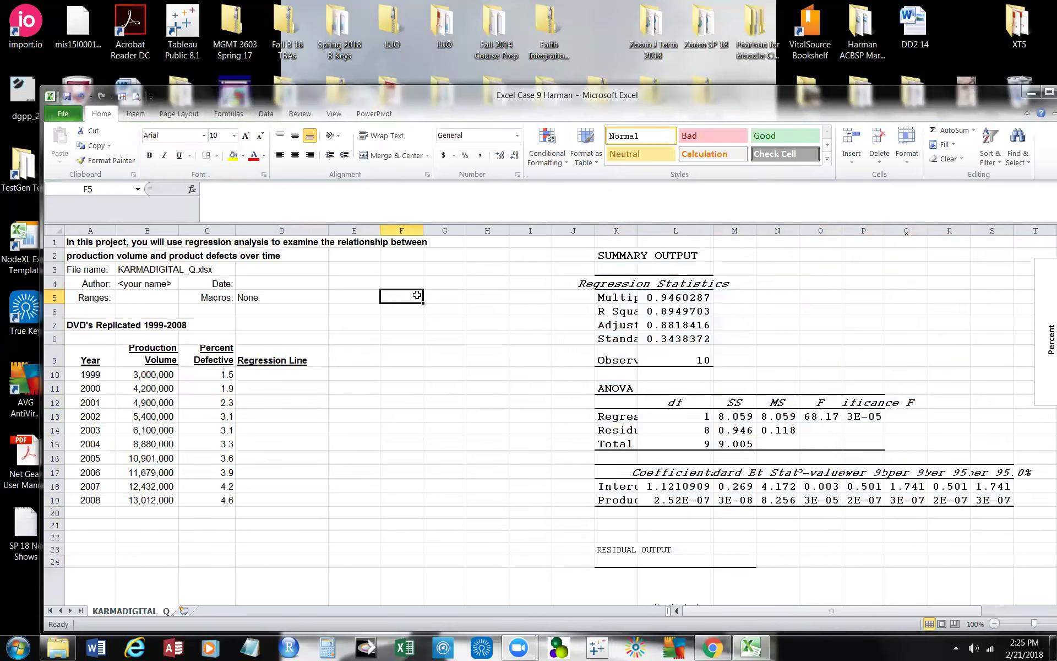
Make the RESIDUAL OUTPUT heading in K23 bold at 12-point size
scroll(726, 556, down, 2)
click(616, 467)
drag(616, 467, 698, 469)
click(149, 155)
click(234, 135)
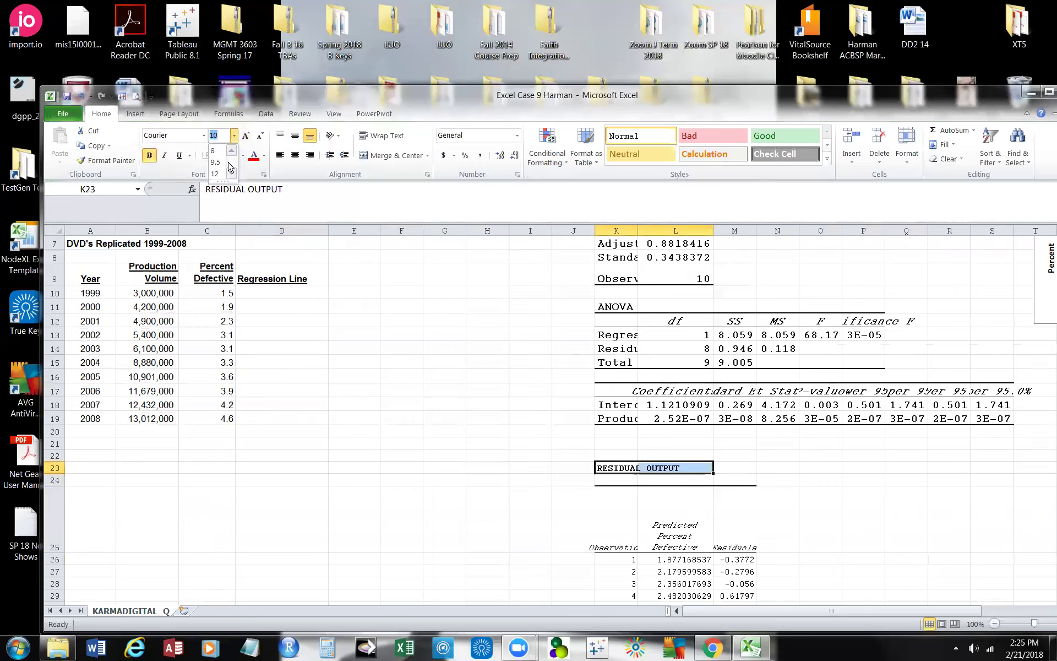
click(214, 174)
click(785, 503)
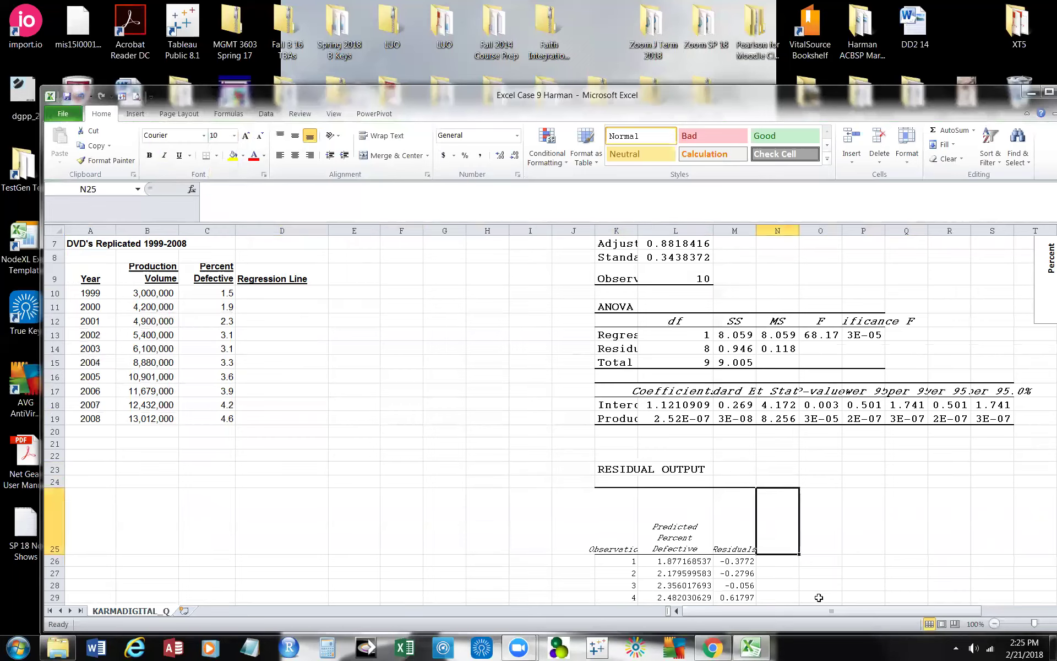
Enlarge the Production Volume Line Fit Plot chart so it extends to about column AB and row 20
drag(798, 613, 874, 614)
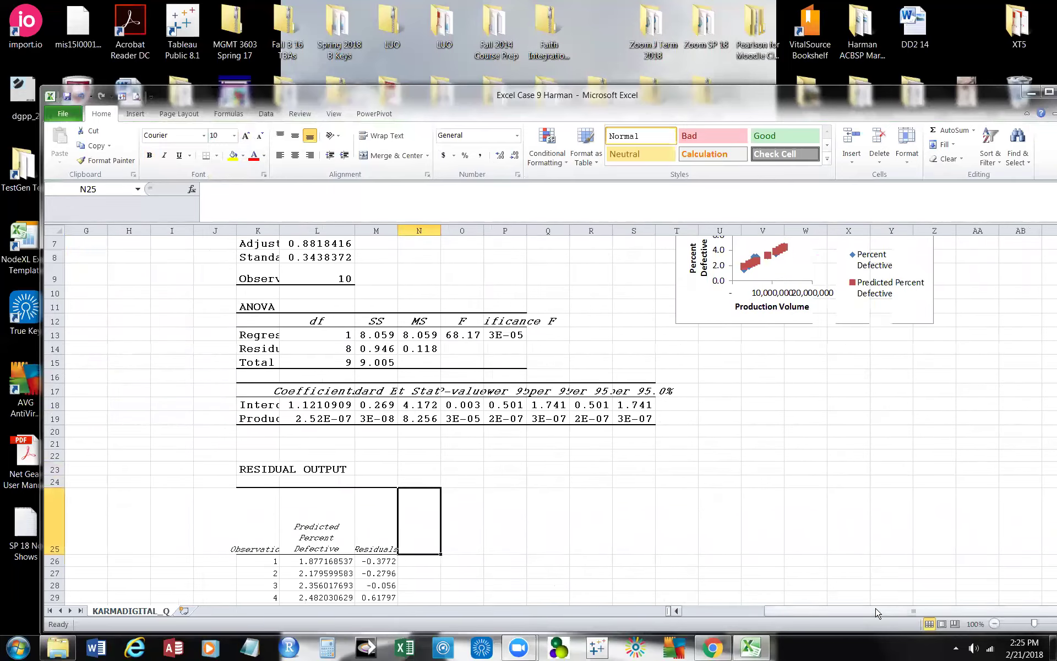
scroll(881, 586, up, 2)
click(782, 308)
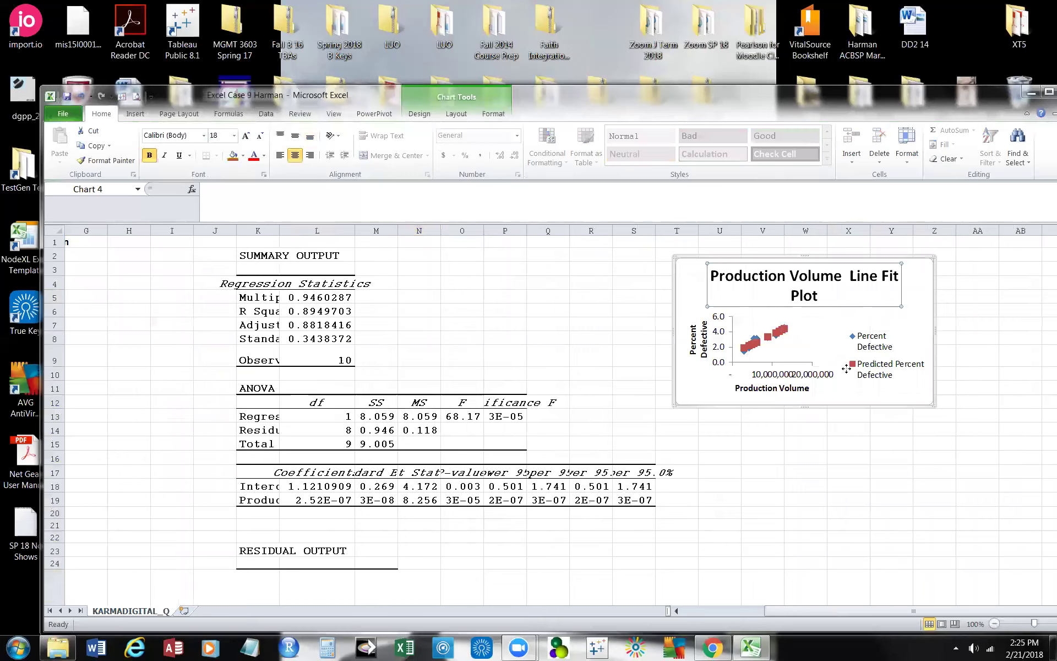
click(936, 403)
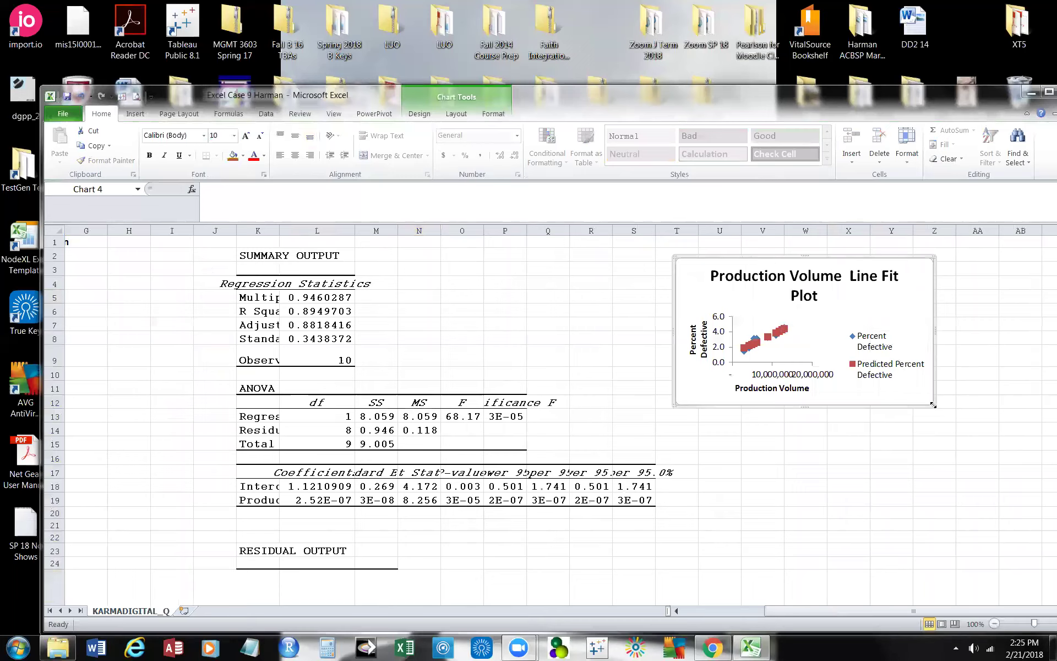
drag(934, 407, 1039, 512)
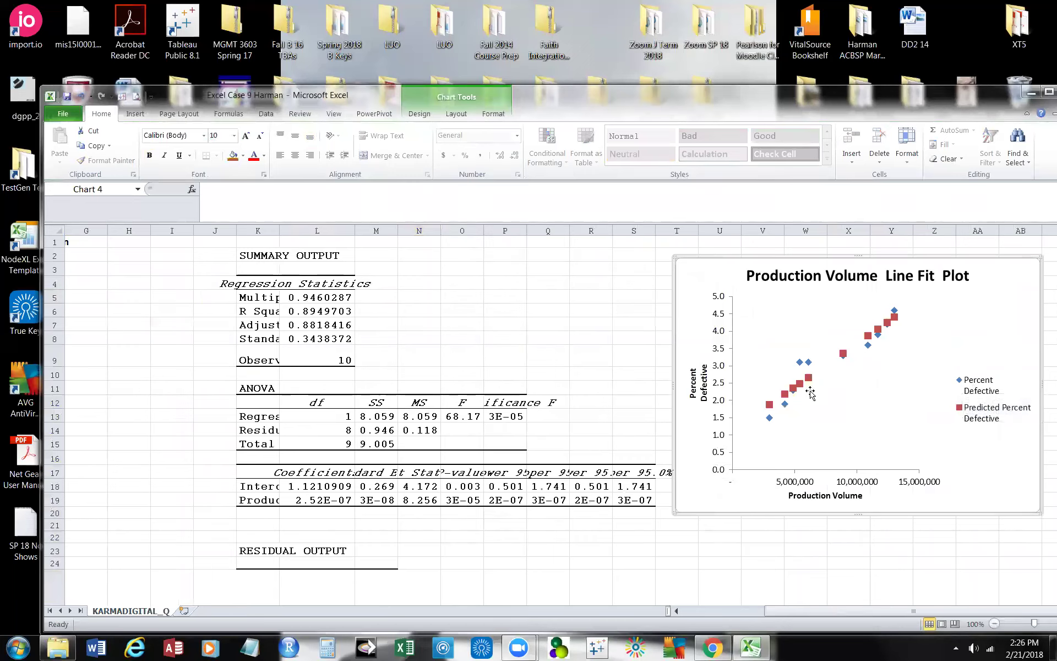
Add a linear trendline to the Percent Defective series with intercept 0.0, placing its equation and R-squared label clear of the data points
right_click(769, 421)
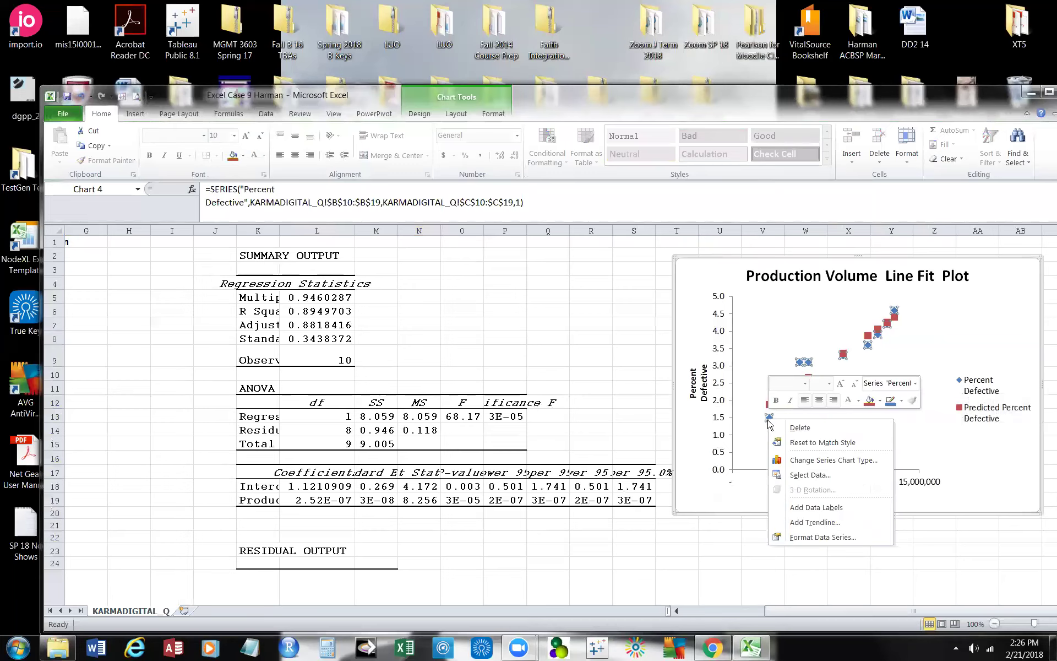
click(806, 522)
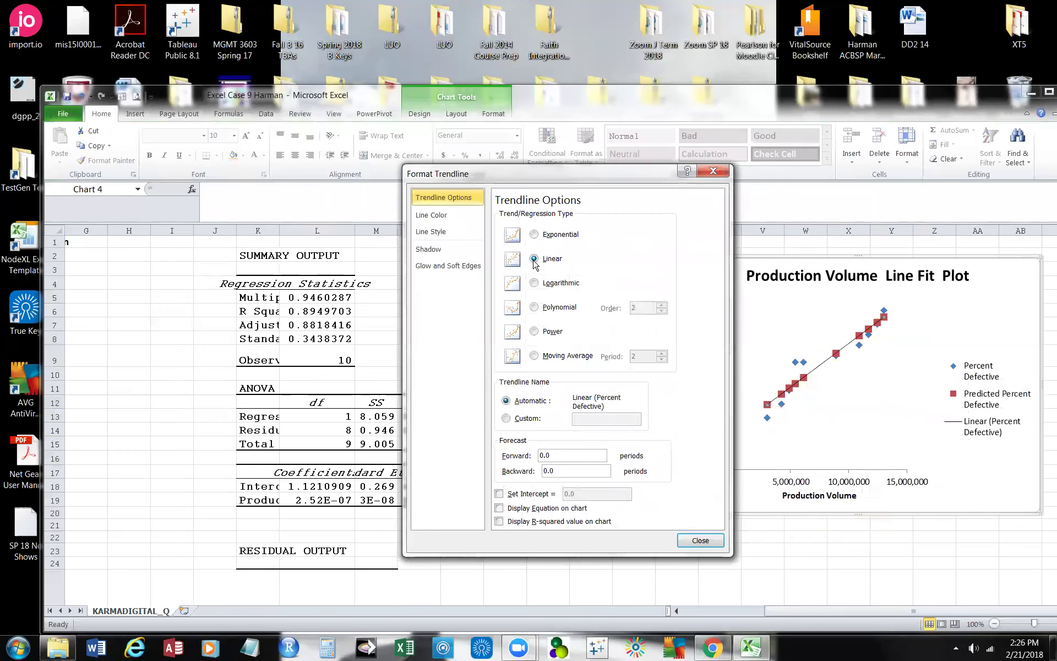
click(499, 493)
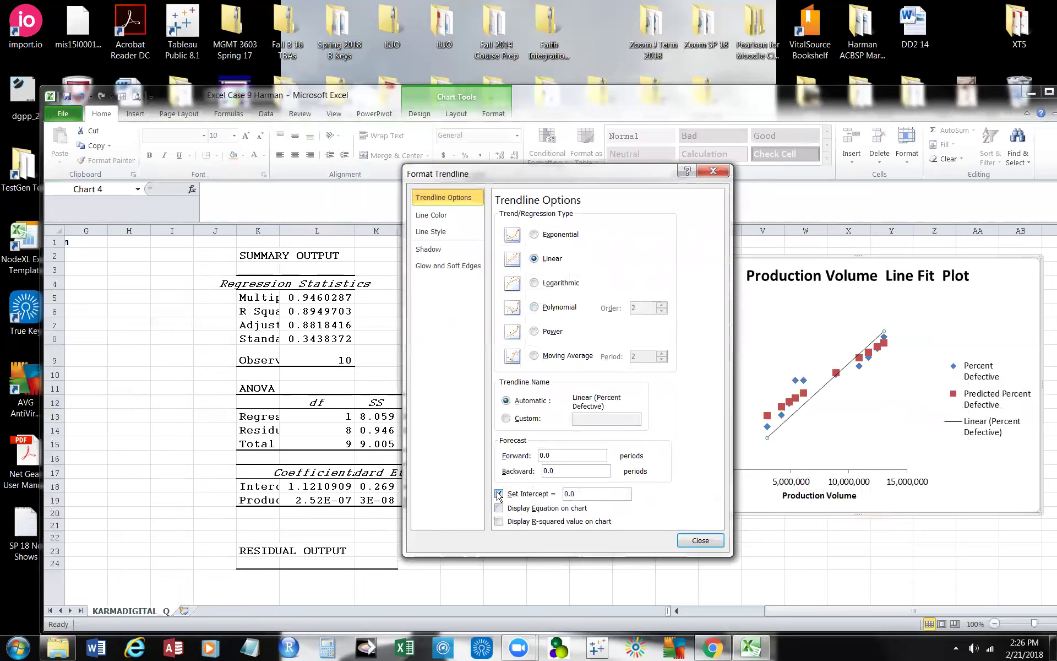
click(499, 508)
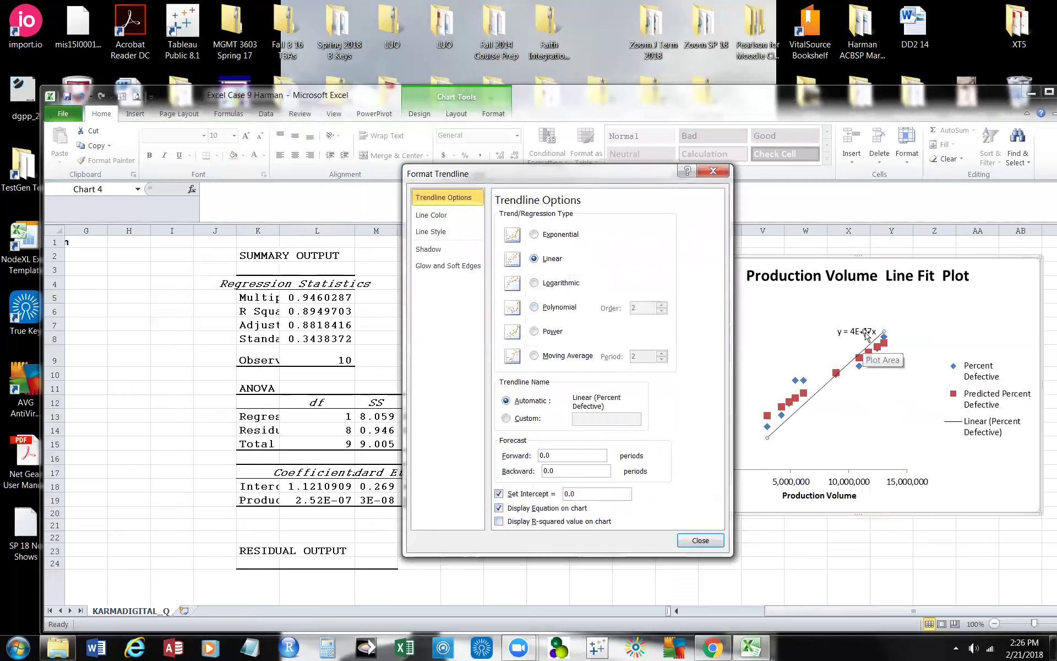
click(498, 521)
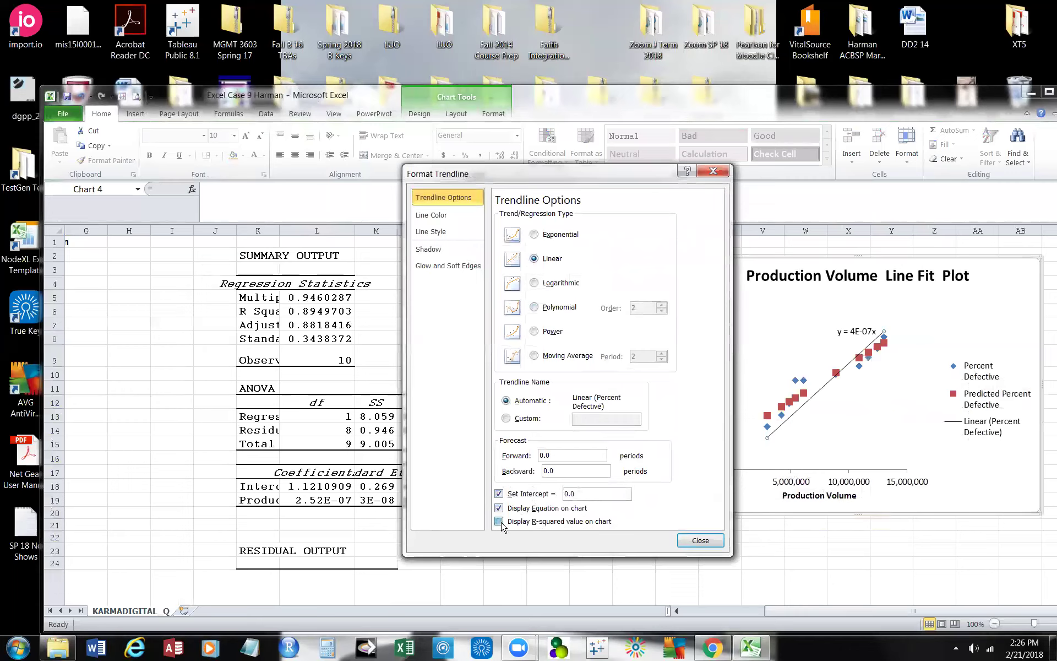
click(701, 540)
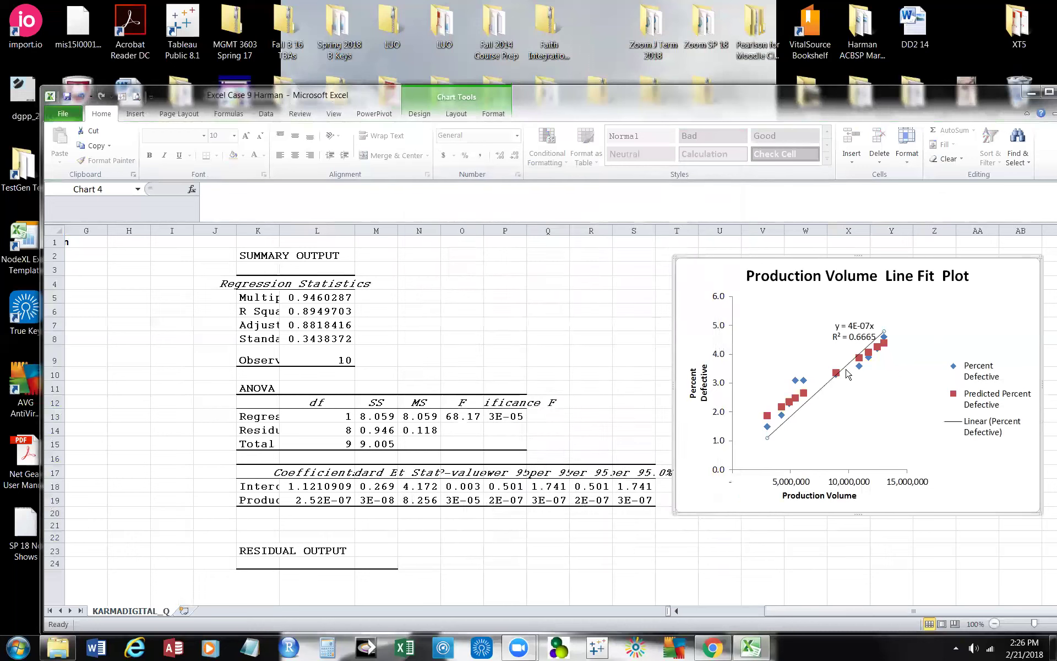
drag(861, 331, 947, 304)
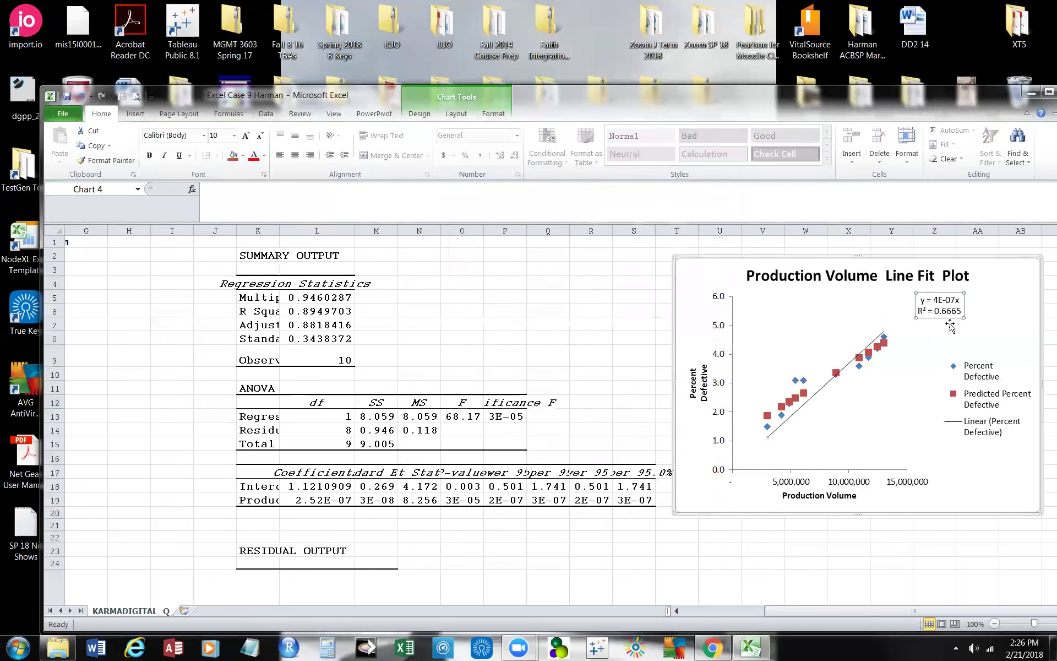
click(946, 562)
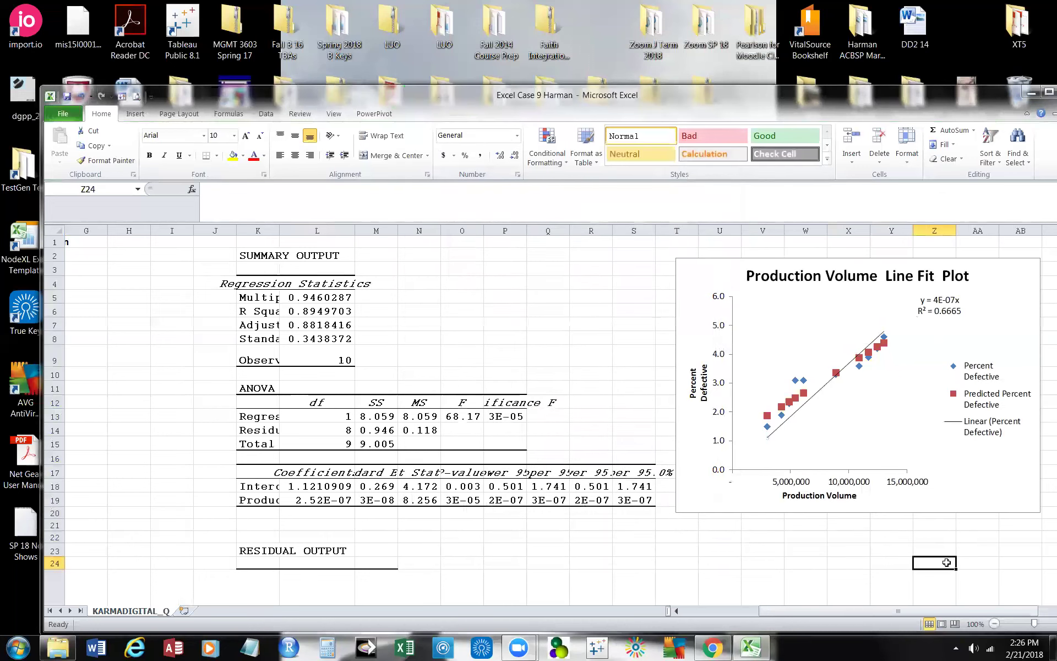
Format the linear trendline with the single-line compound type and a heavier line width
right_click(820, 390)
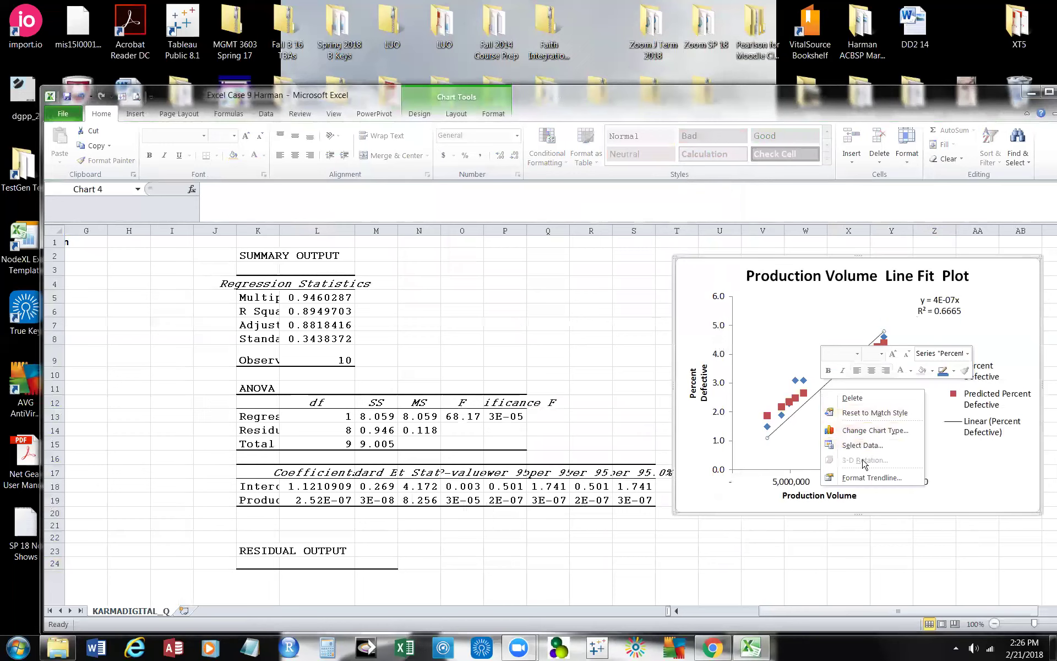
click(868, 478)
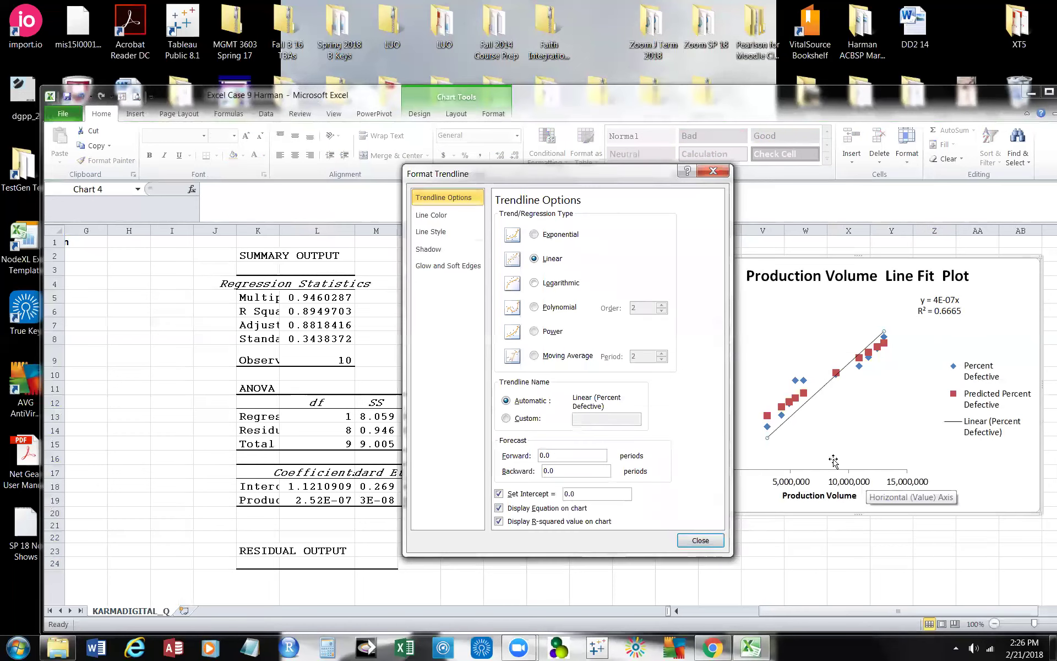
click(440, 233)
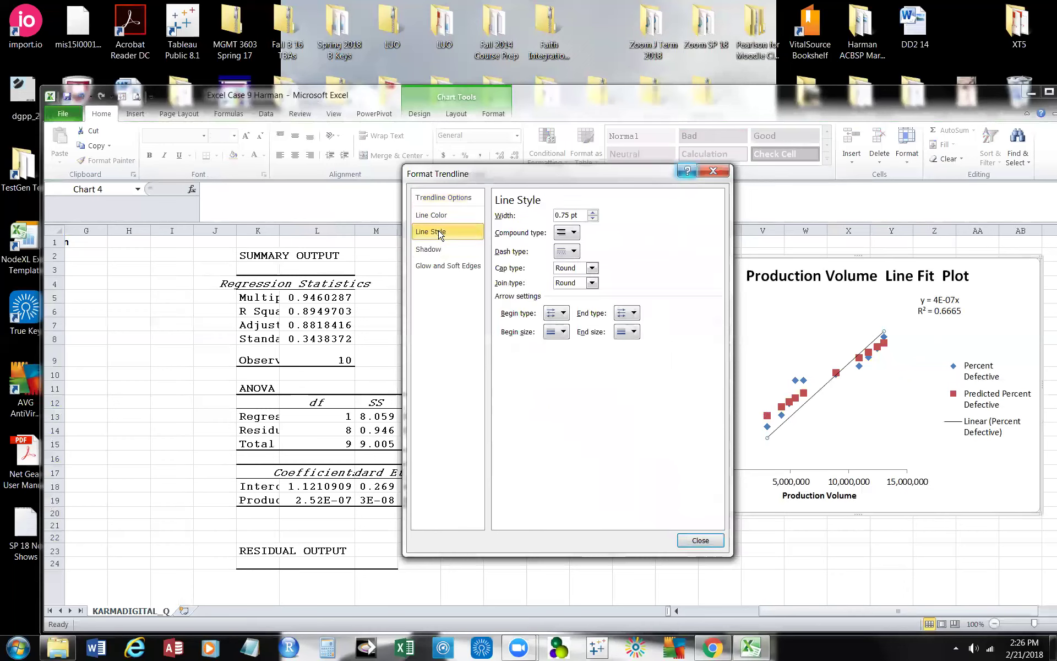
click(573, 232)
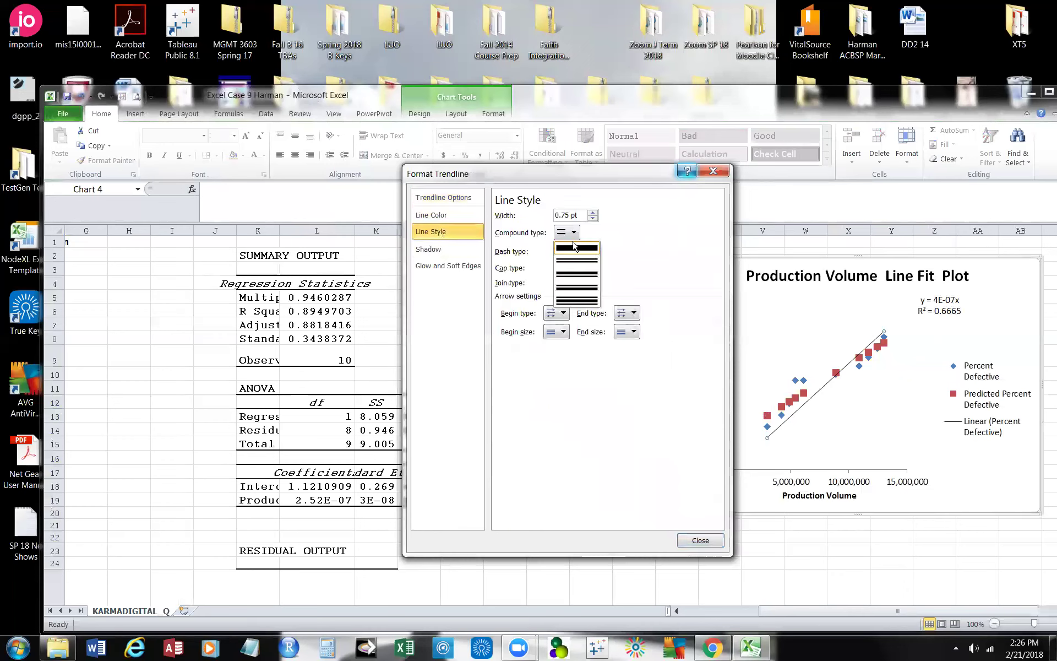
click(574, 249)
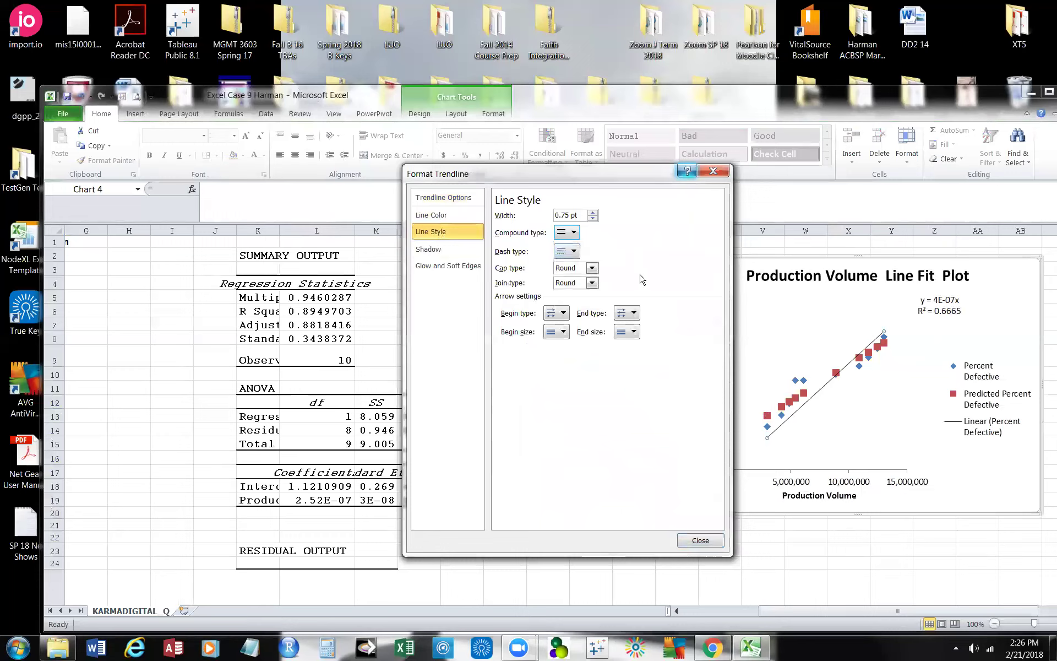
click(593, 215)
click(593, 213)
click(593, 212)
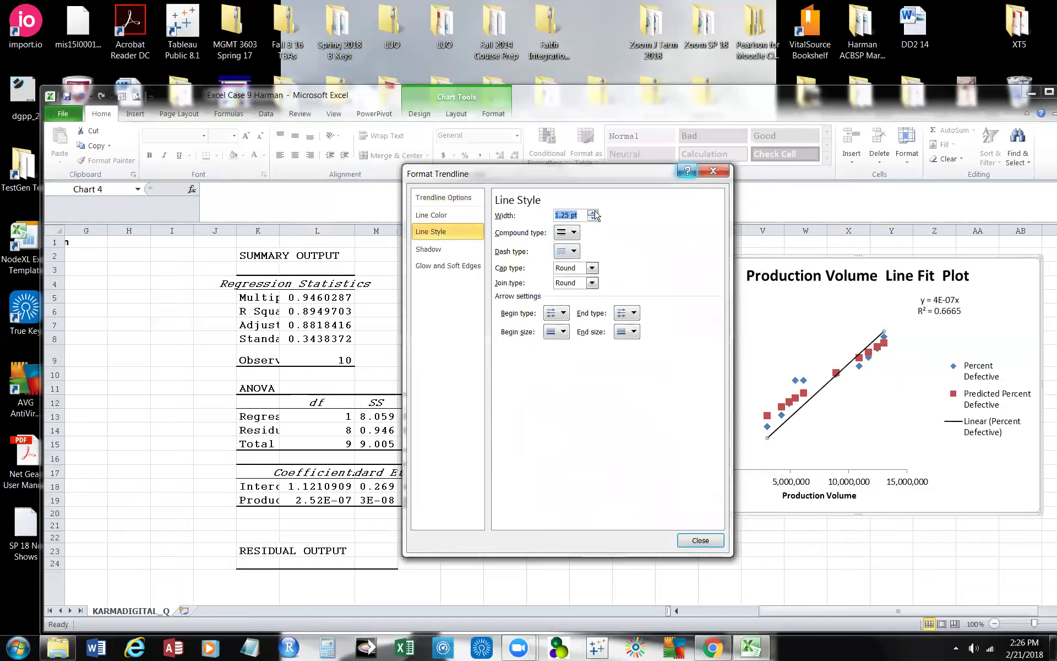
click(593, 213)
click(699, 536)
click(857, 549)
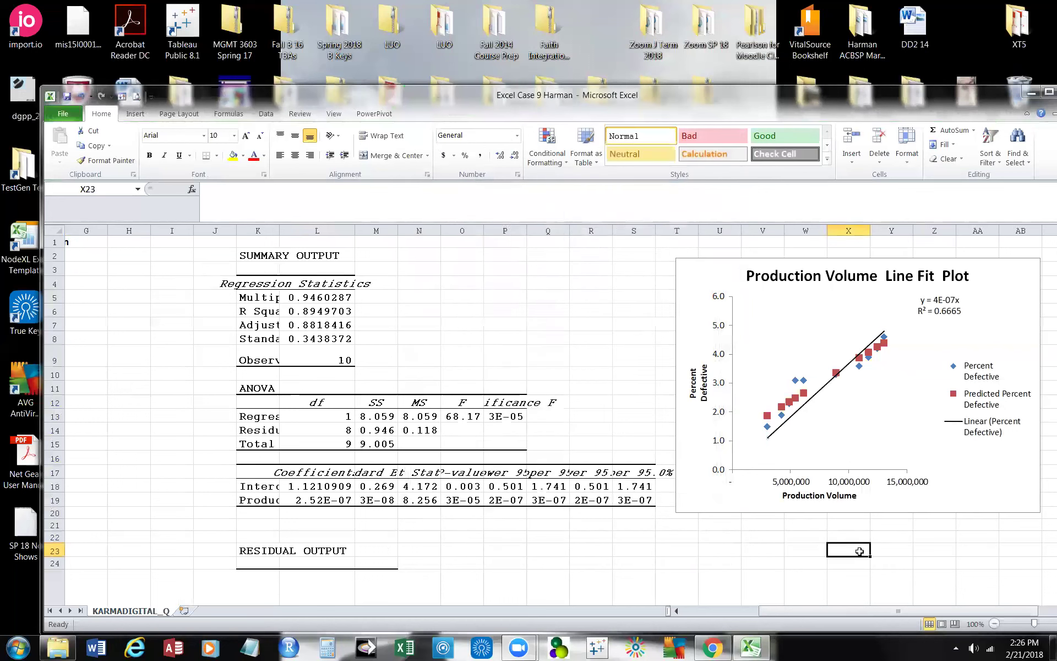
Enlarge the plot area slightly in width and height inside the line fit plot chart
click(863, 452)
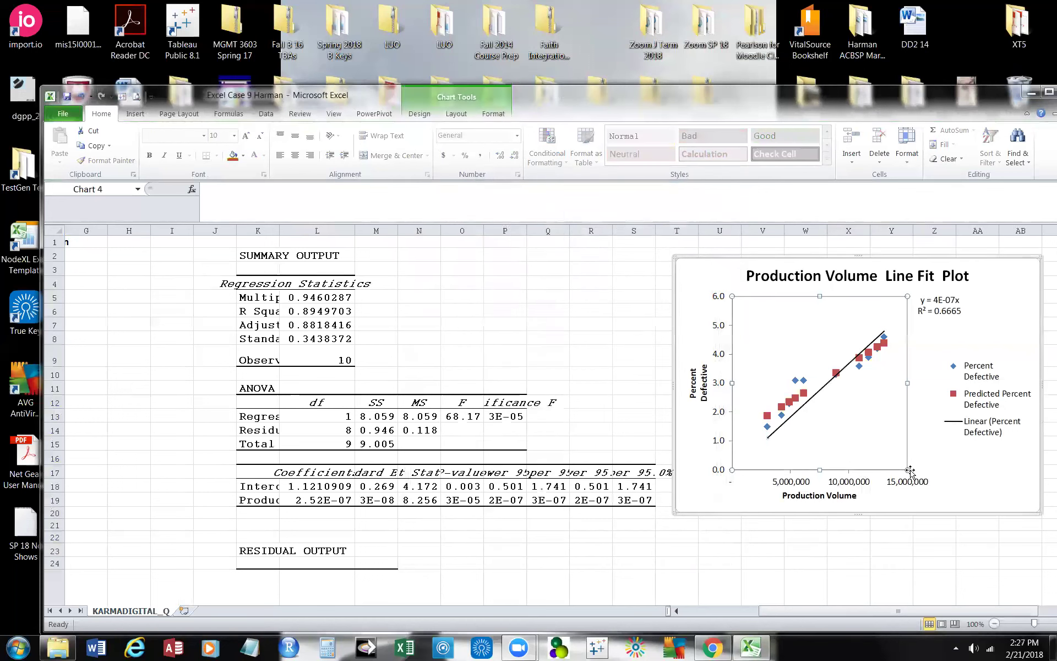
drag(907, 469, 926, 485)
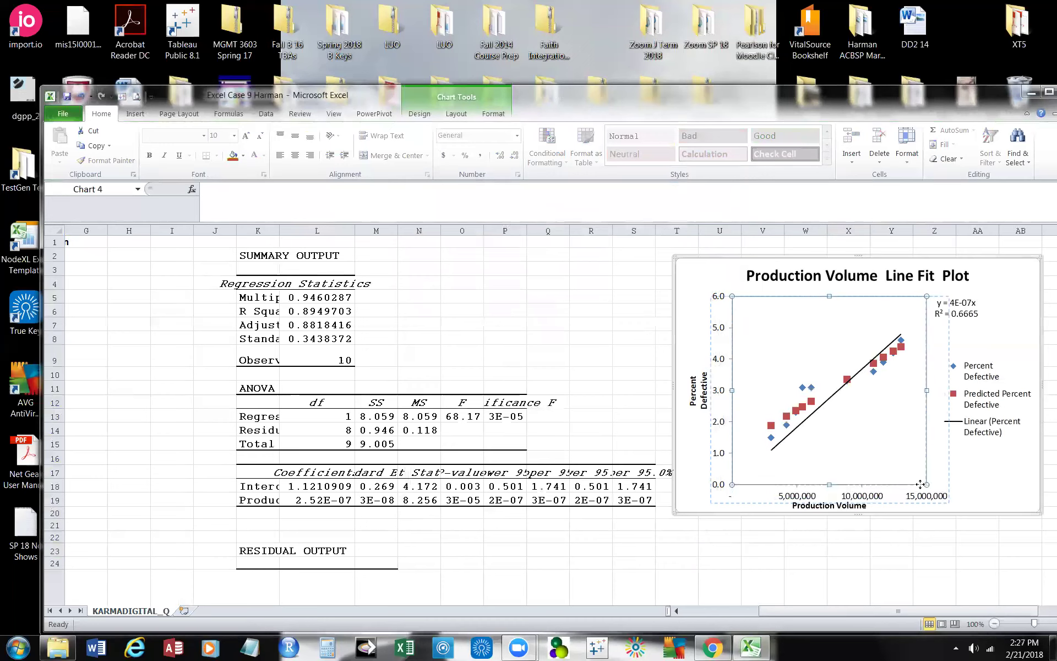
click(883, 512)
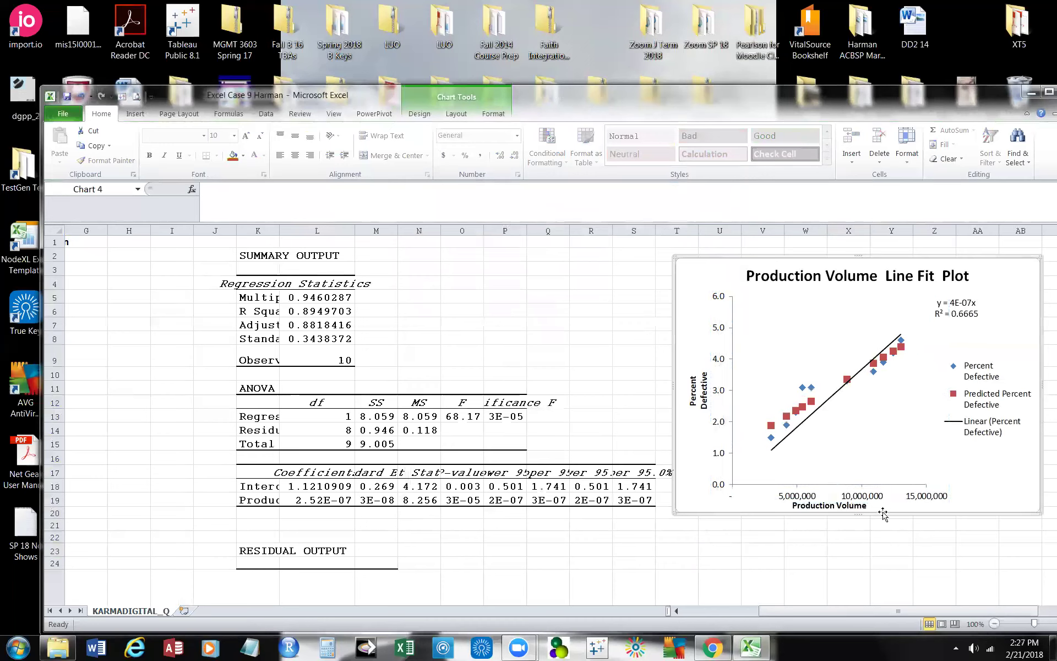
click(860, 510)
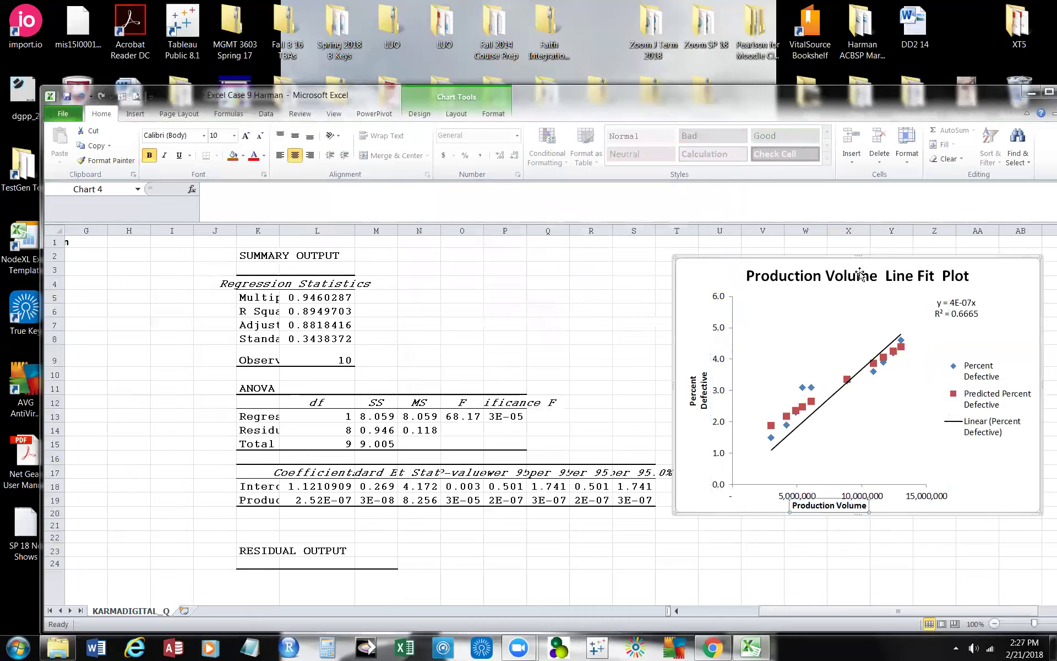
click(879, 473)
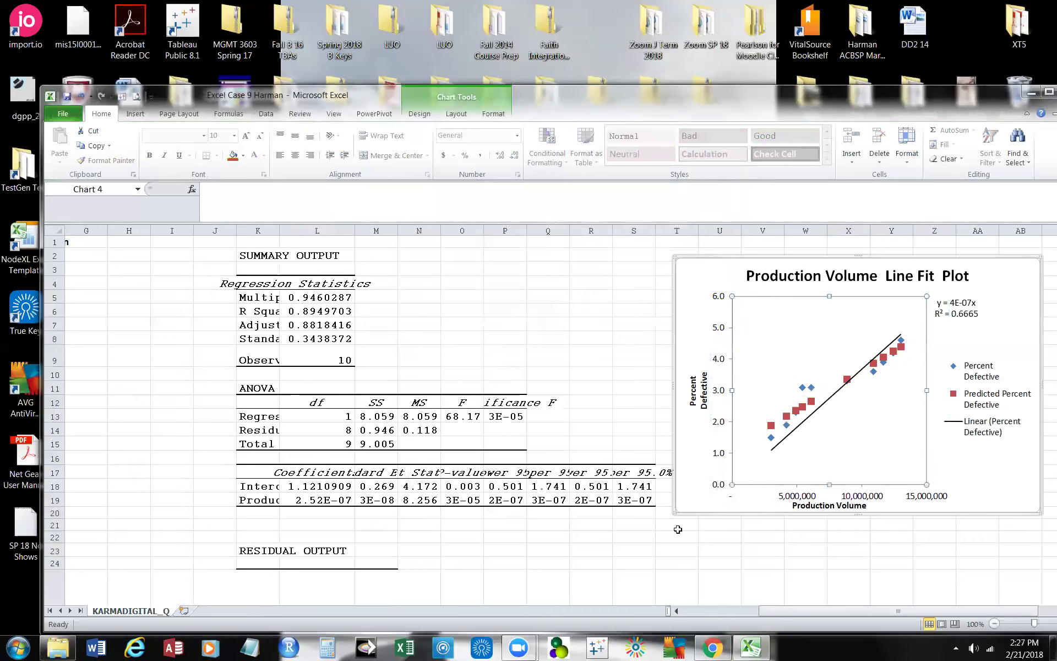
Move the line fit plot chart so it starts at about cell U4, and widen its plot area towards the legend
drag(833, 611, 929, 613)
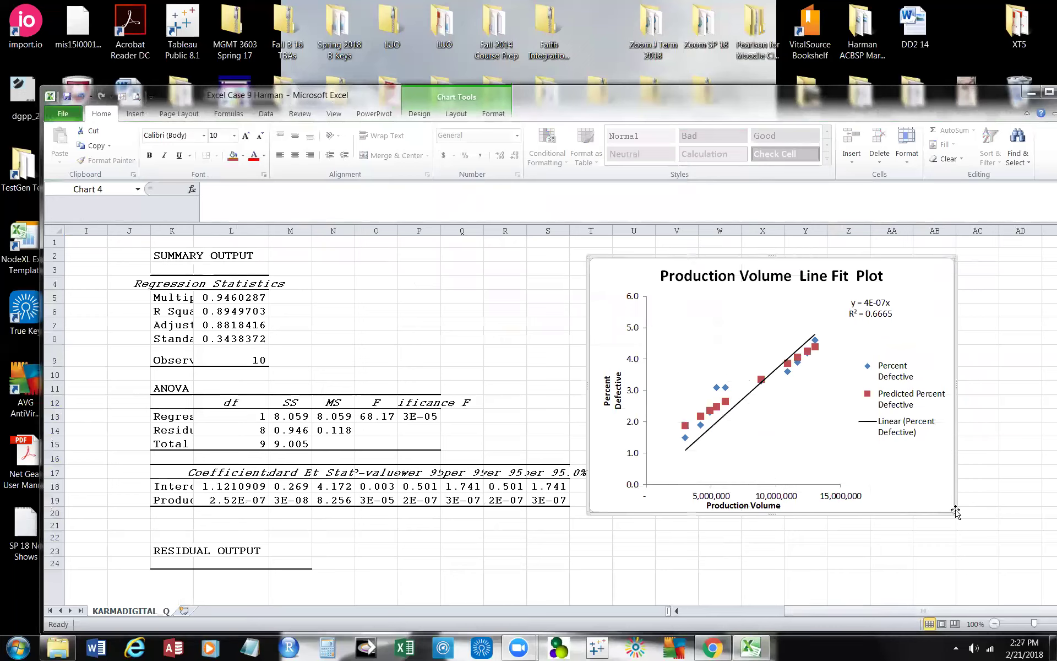
mouse_move(956, 512)
mouse_down()
mouse_move(993, 526)
mouse_move(961, 525)
mouse_up()
click(743, 424)
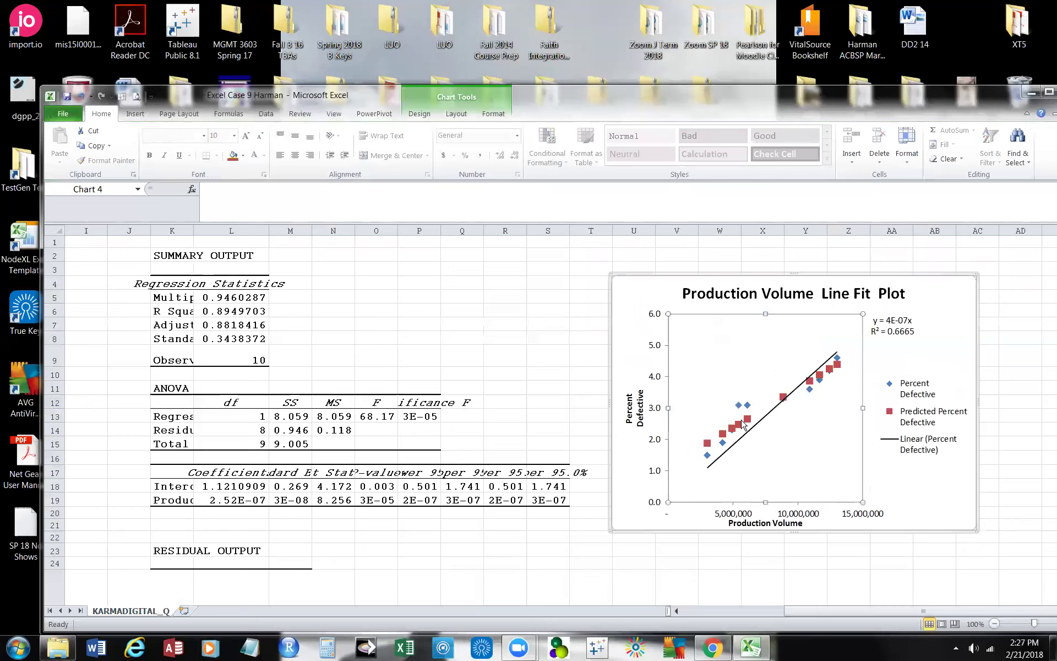
drag(883, 504, 917, 510)
click(892, 551)
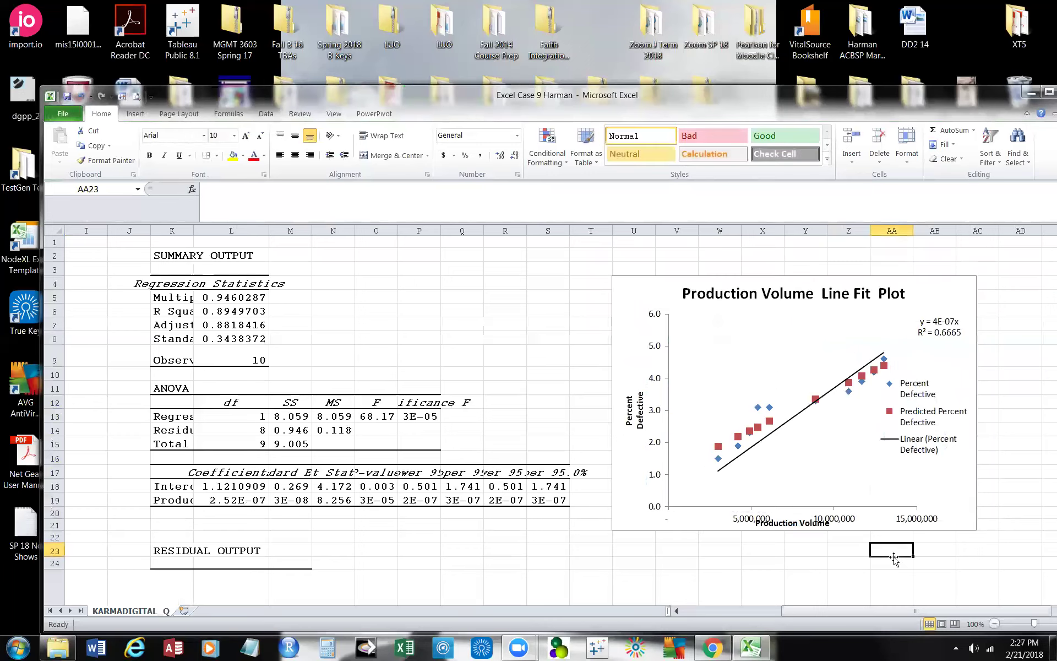
Shrink the line fit plot's plot area from its lower-left corner so the horizontal axis labels clear the Production Volume title
click(833, 576)
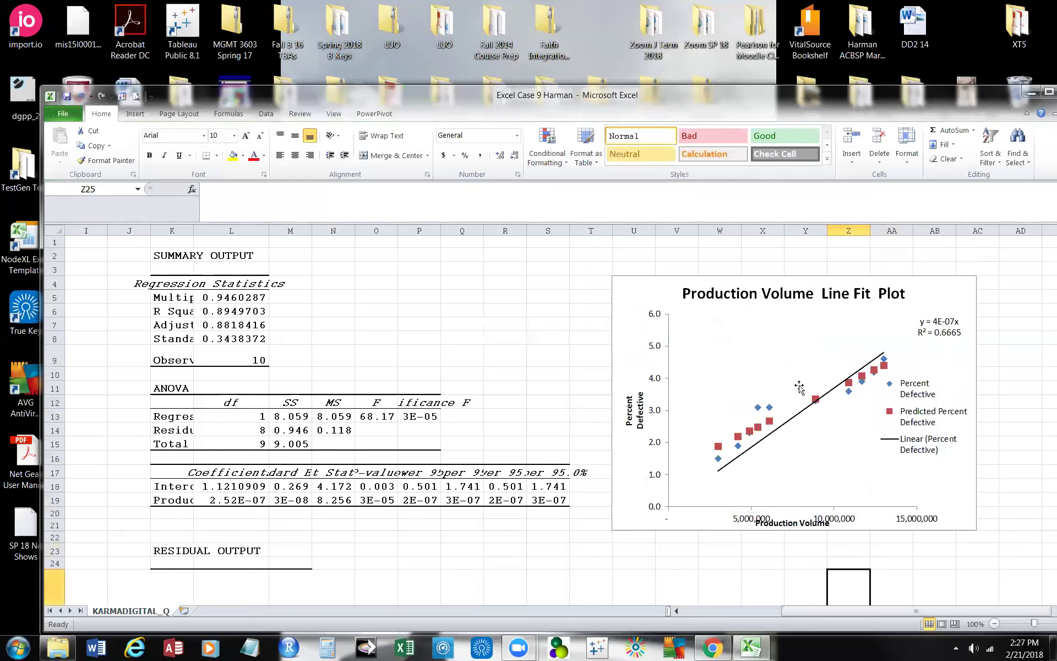
click(789, 524)
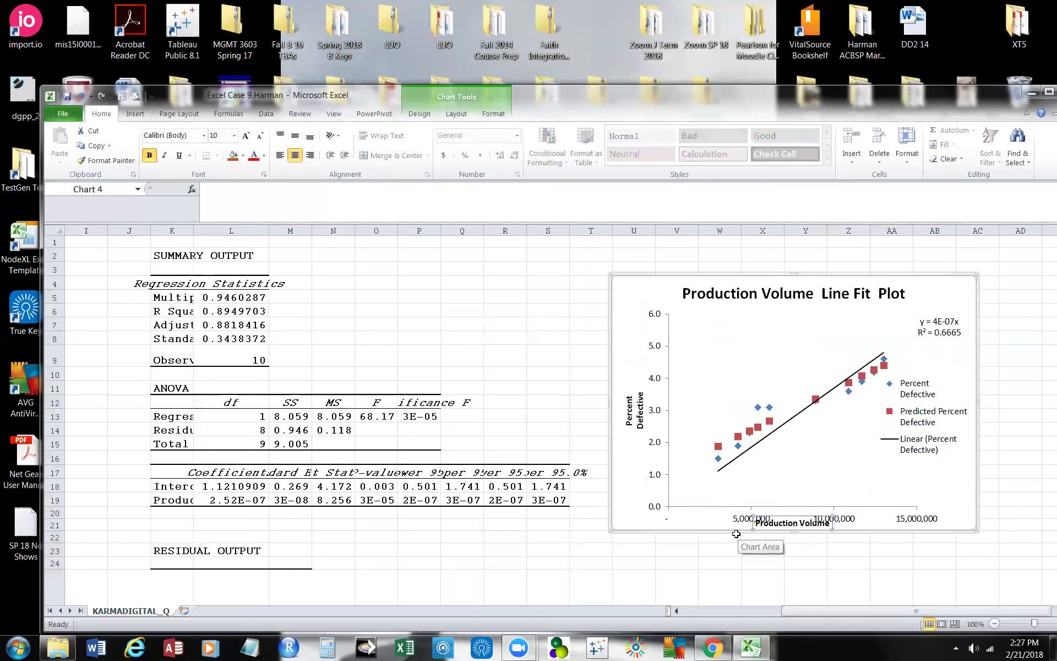
click(716, 502)
drag(668, 504, 686, 495)
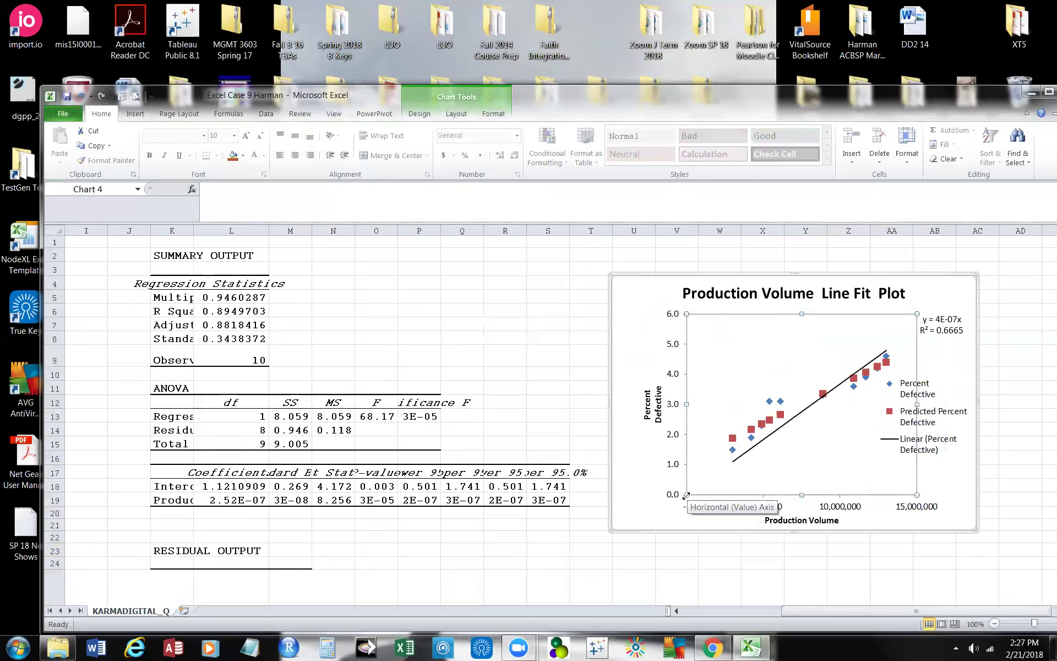
Narrow the line fit plot's legend from its left edge so it clears the plotted data points
click(927, 395)
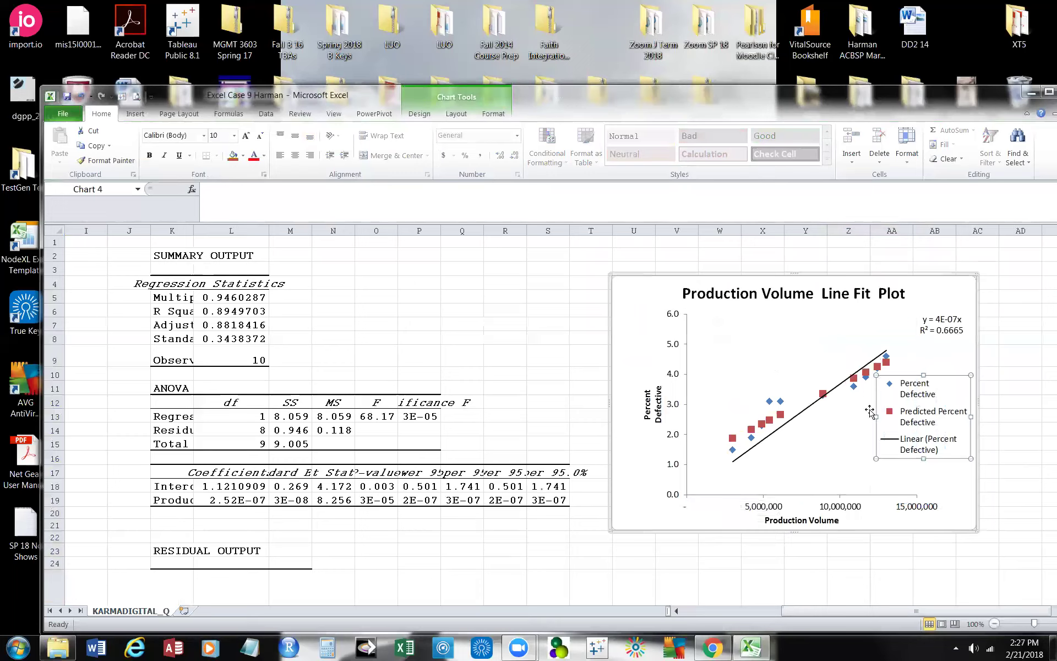
drag(876, 419, 898, 418)
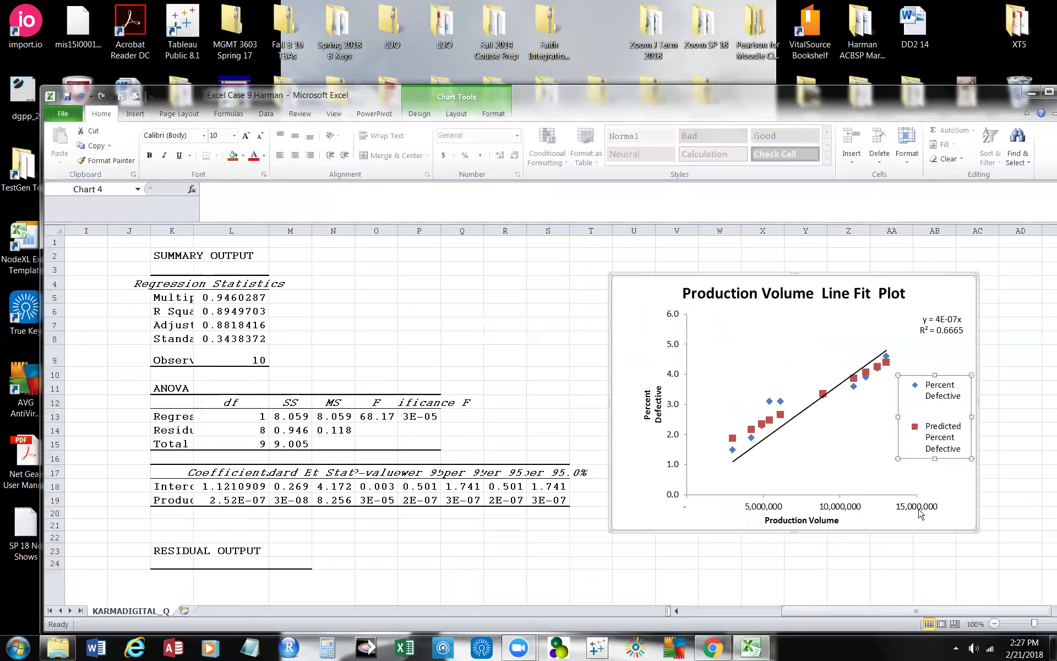
click(1014, 527)
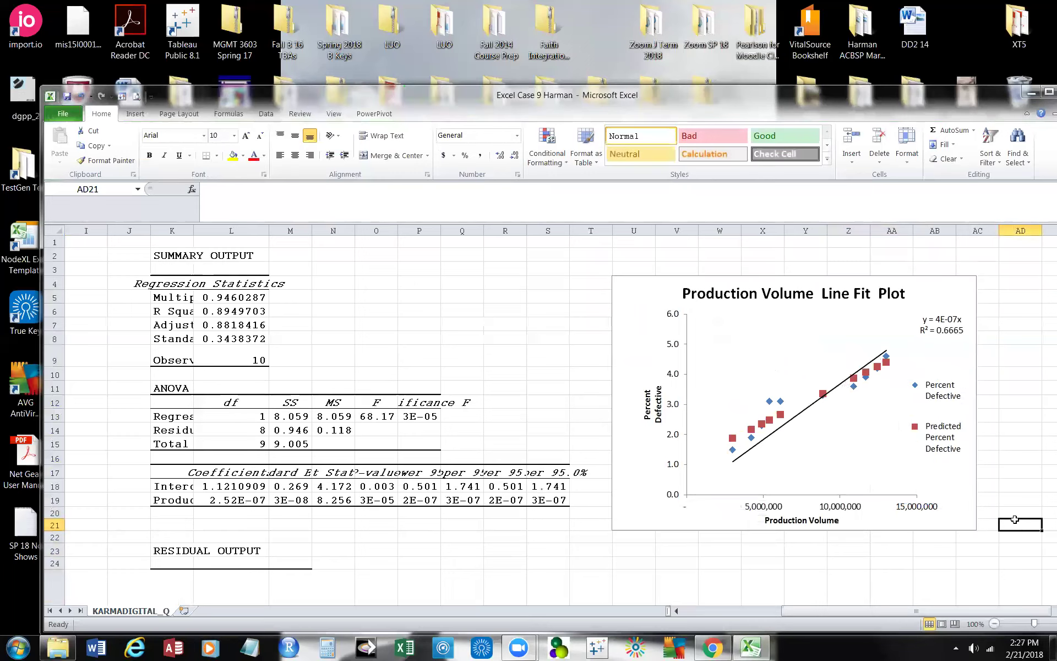
click(954, 390)
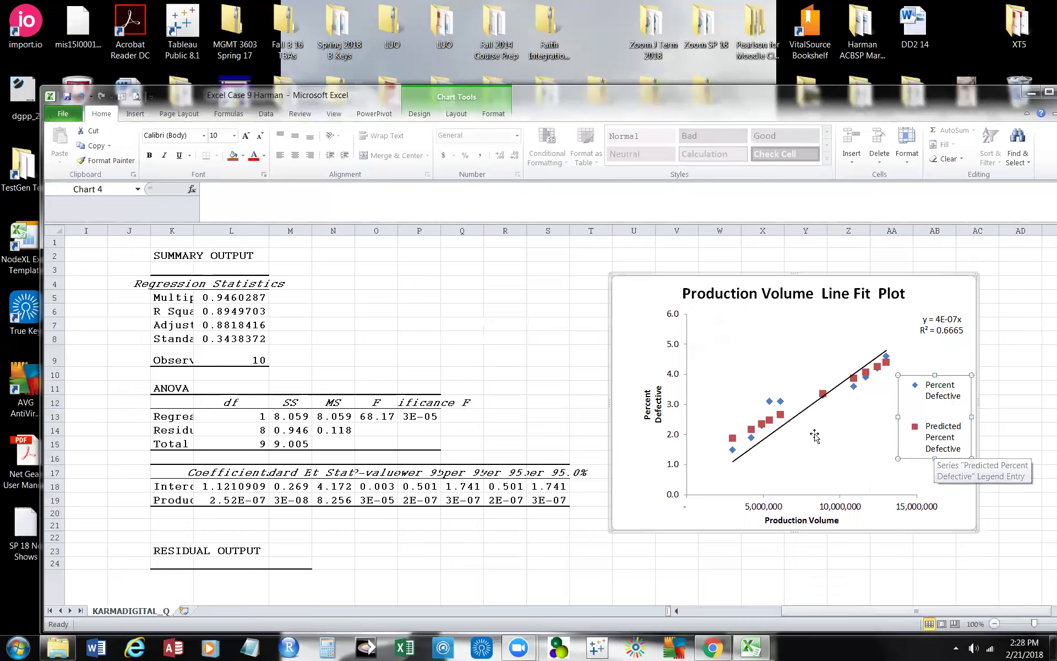
mouse_move(781, 416)
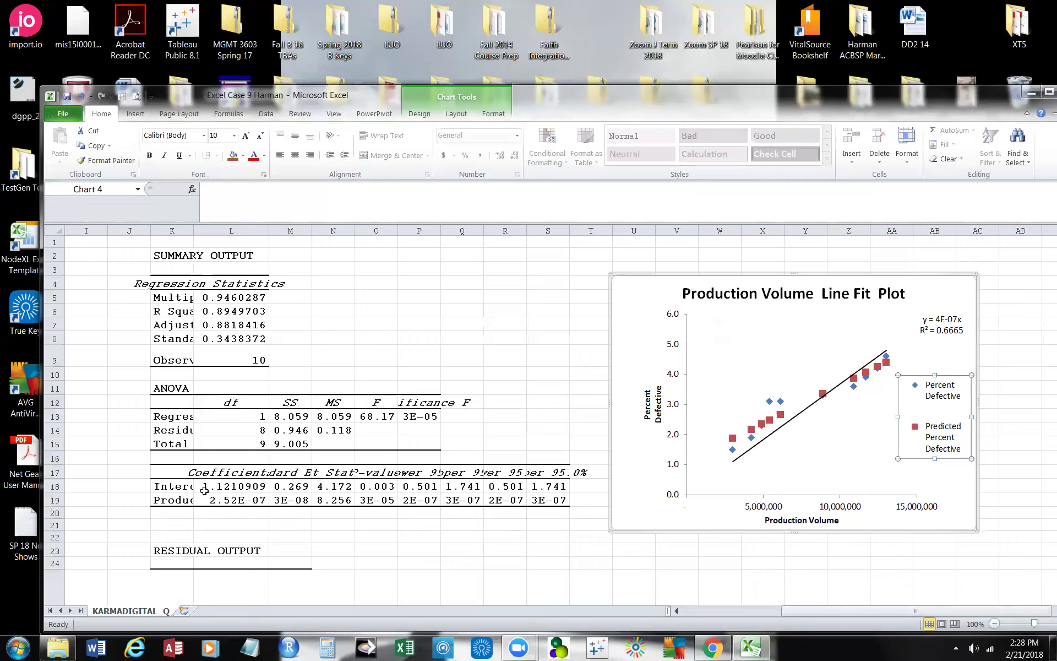
Widen column K so the regression output's row labels fit in full
drag(194, 228, 275, 231)
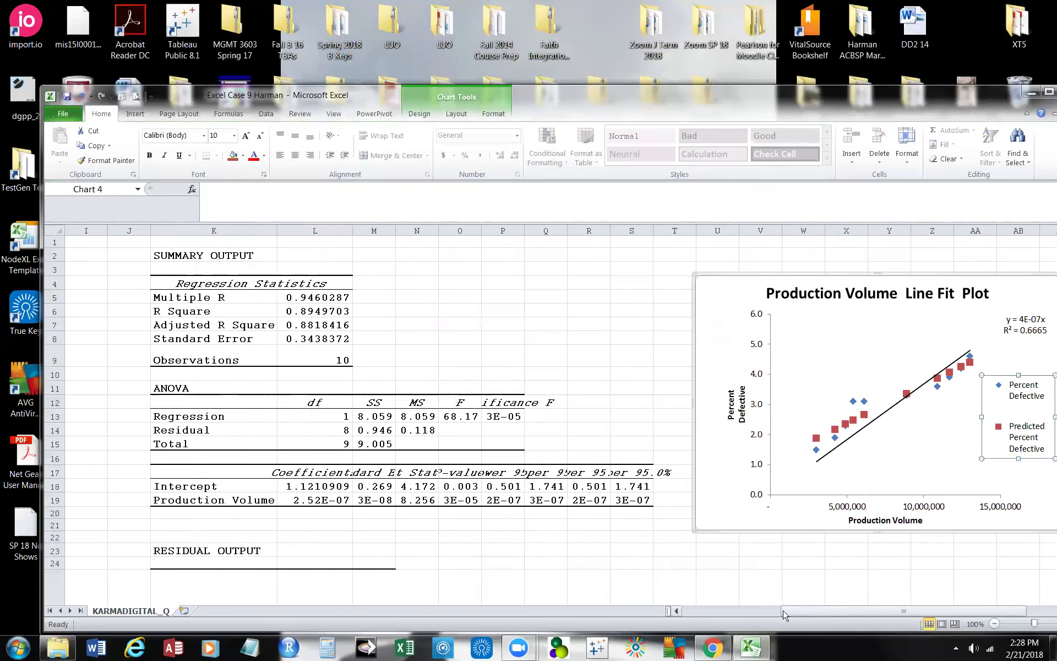
drag(802, 611, 838, 612)
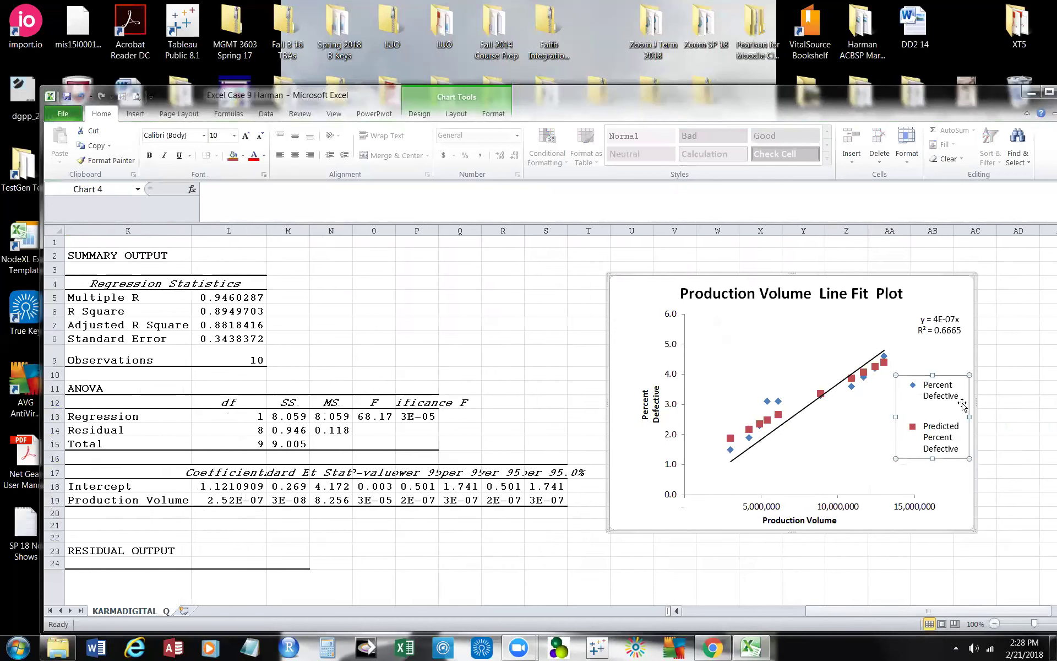
click(938, 327)
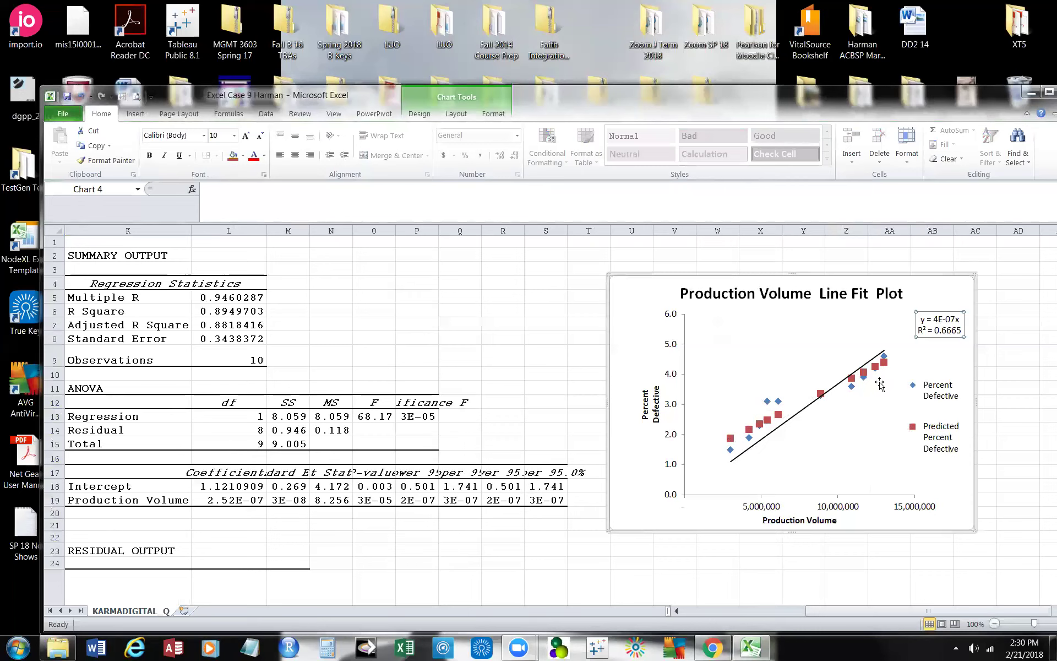
Define the workbook-scoped name Production_Volume for the production volume coefficient in cell L19
drag(838, 611, 678, 606)
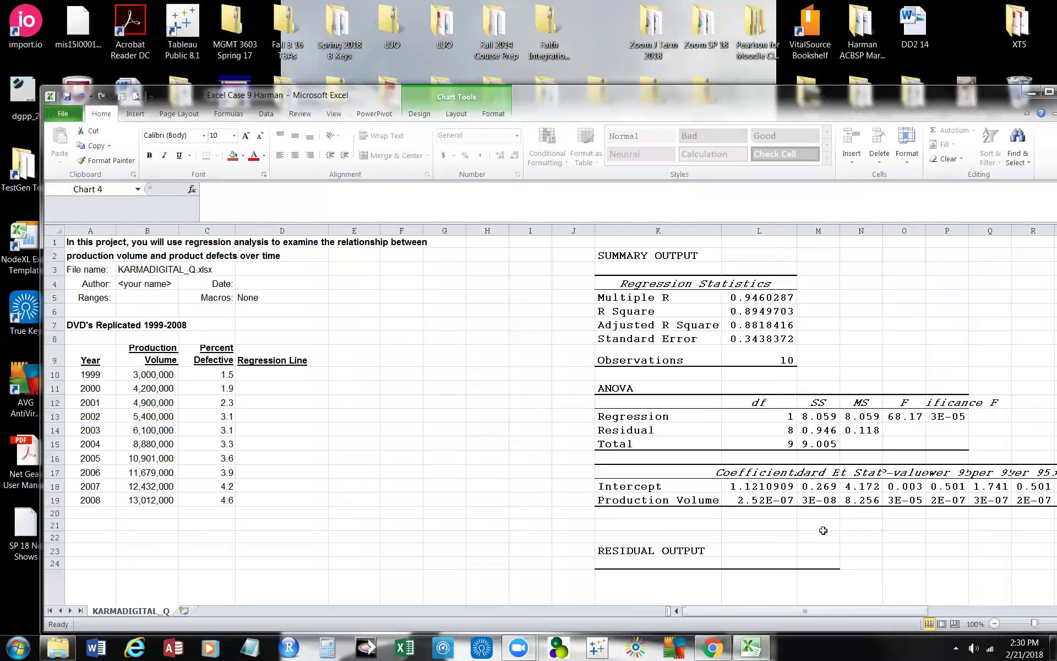
click(765, 499)
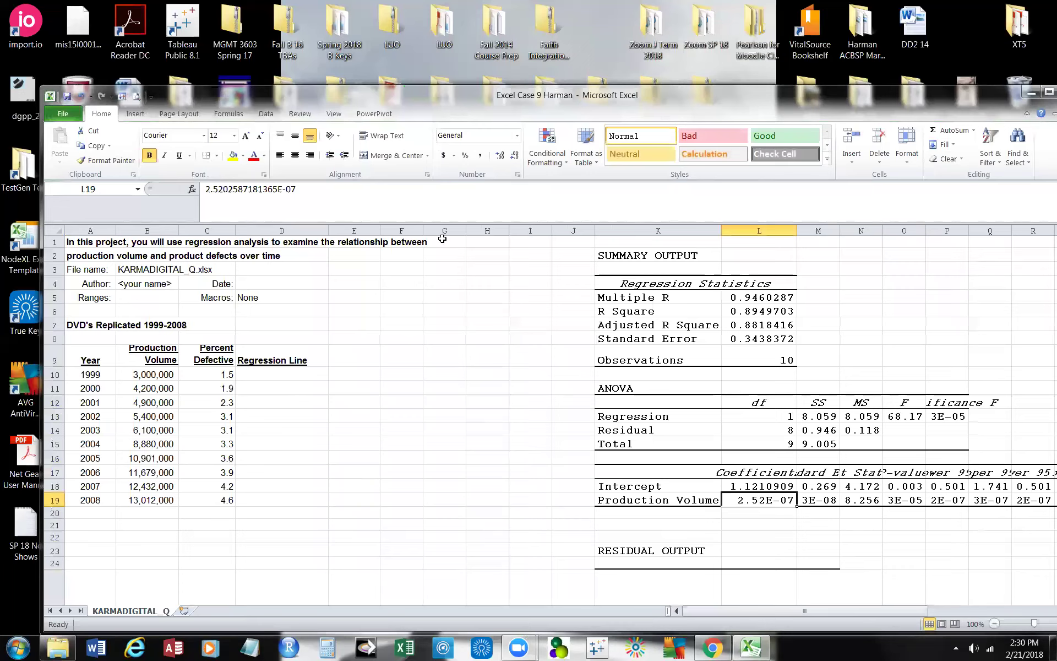
click(228, 114)
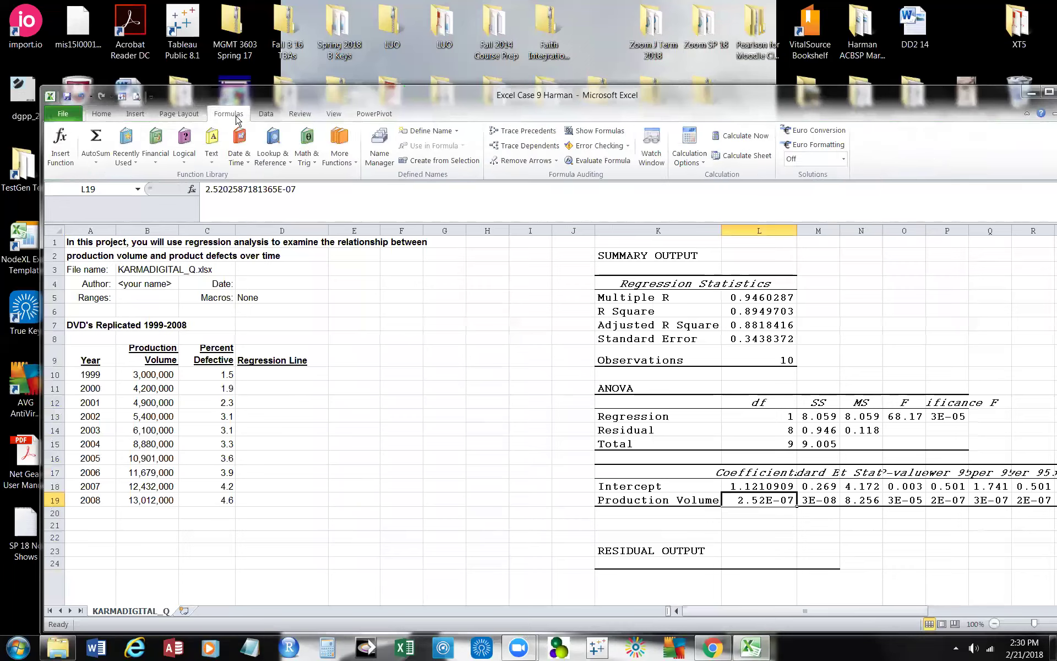
click(457, 132)
click(452, 146)
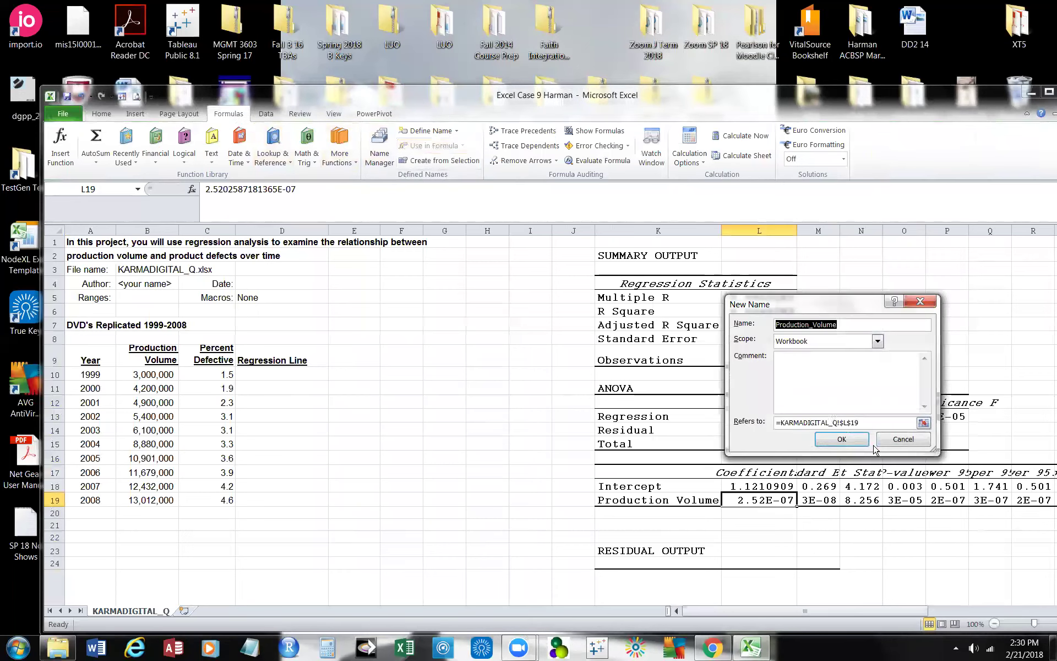
click(839, 440)
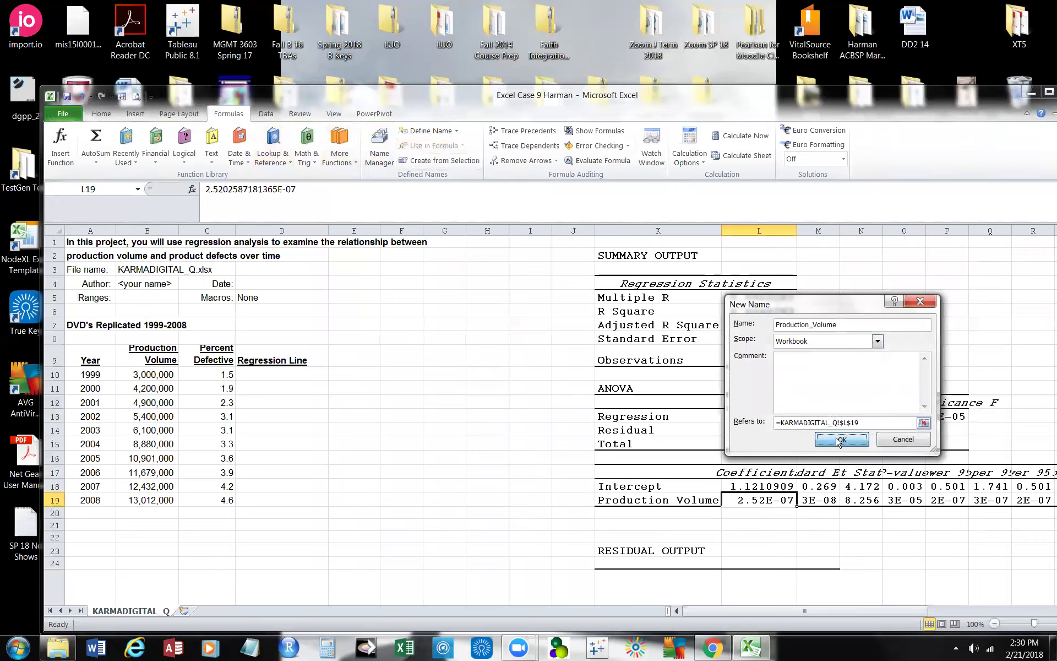
click(838, 441)
click(516, 431)
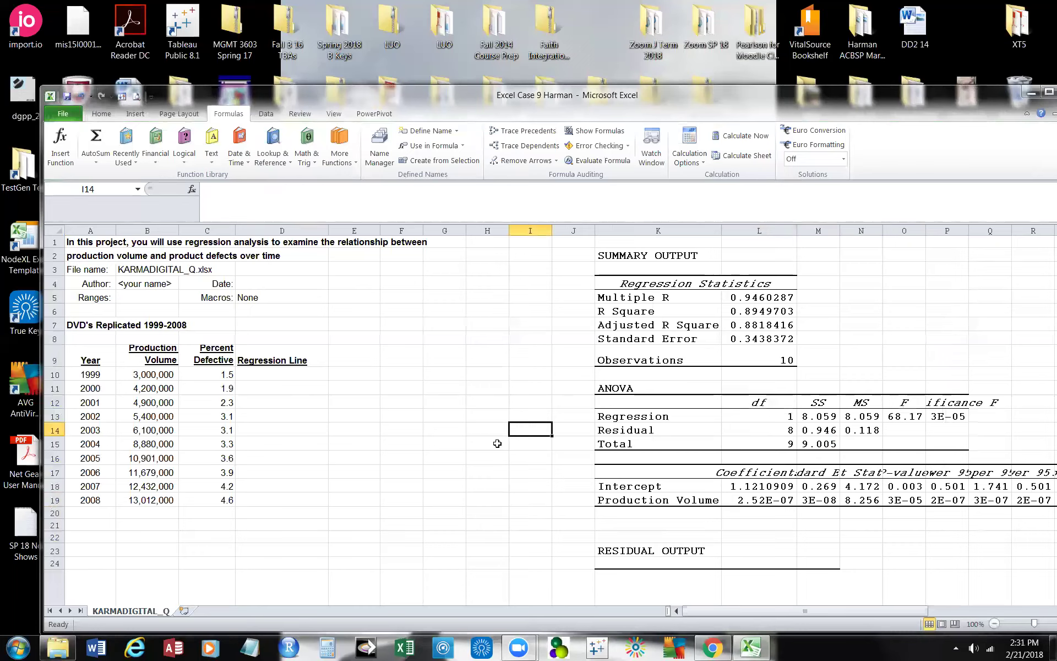
Define the name Intercept for the intercept coefficient in cell L18
click(762, 486)
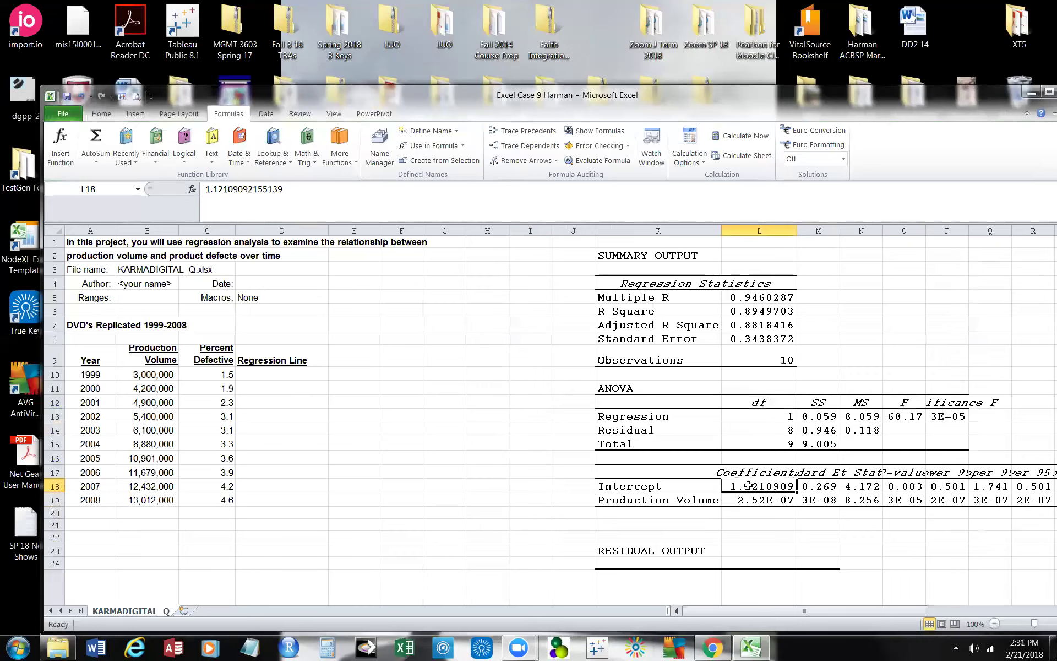
click(457, 131)
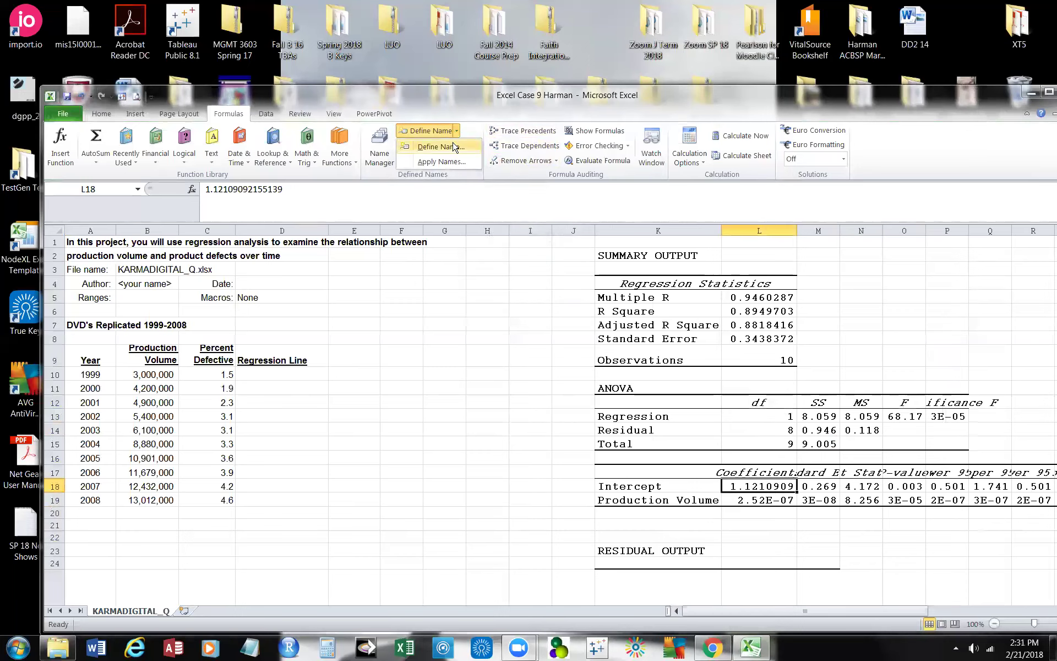
click(441, 147)
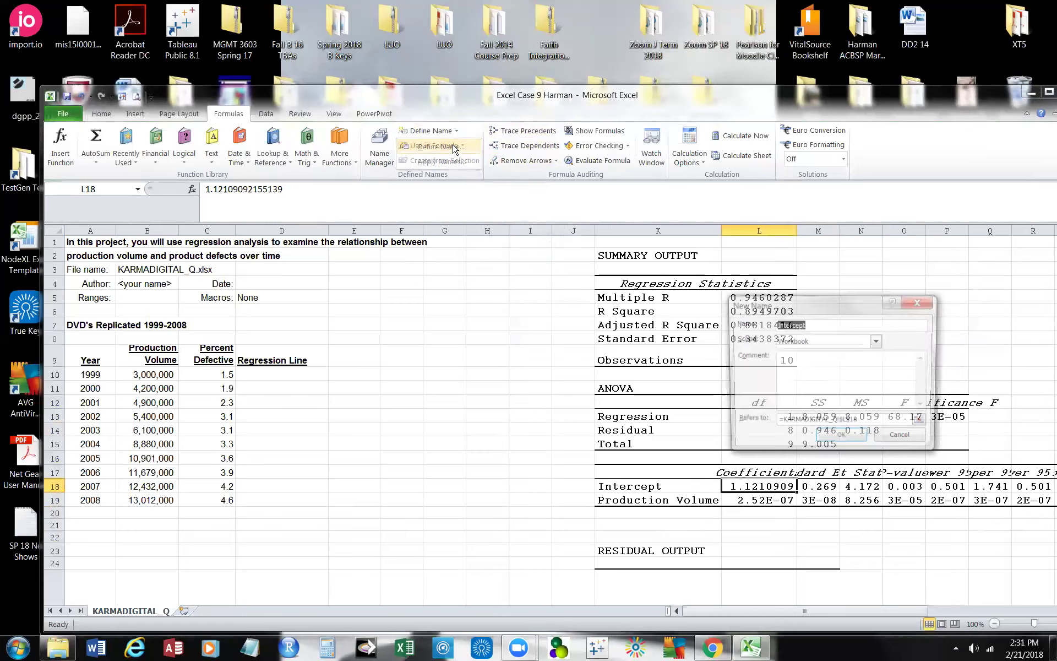
click(853, 440)
click(498, 454)
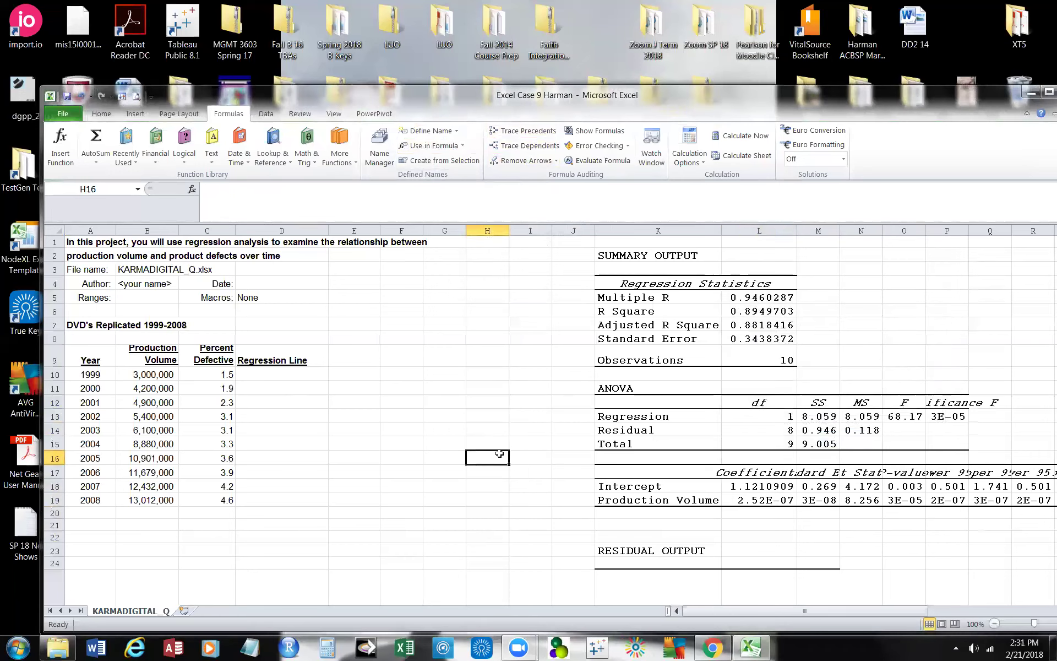
Begin the Regression Line formula in D10 by multiplying the defined name Production_Volume by cell B10
click(297, 373)
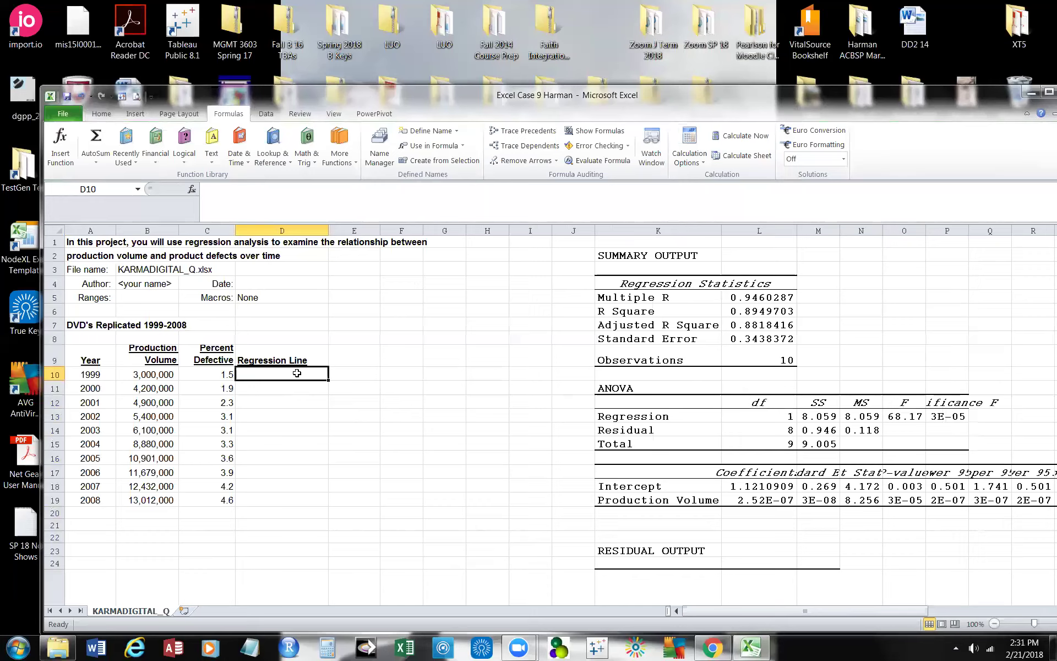
text(=)
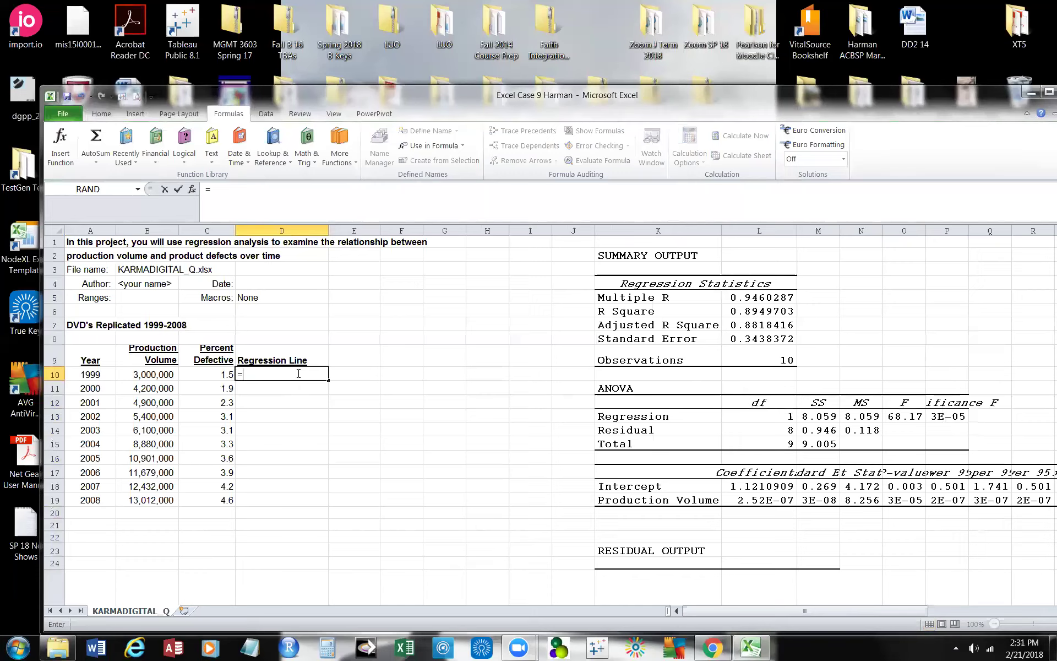
click(463, 147)
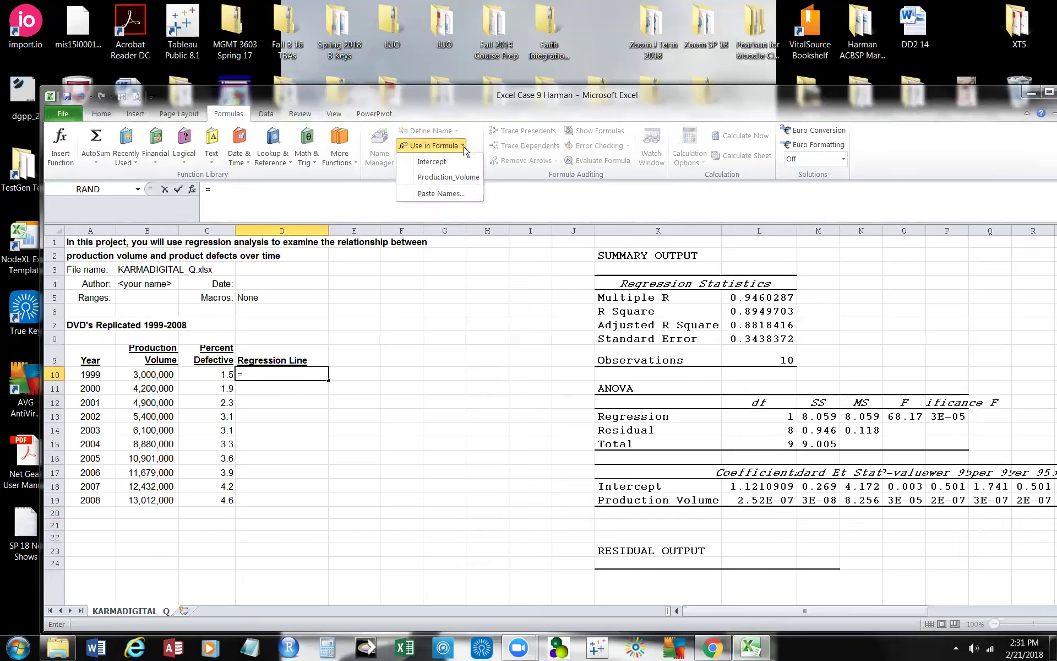
click(448, 177)
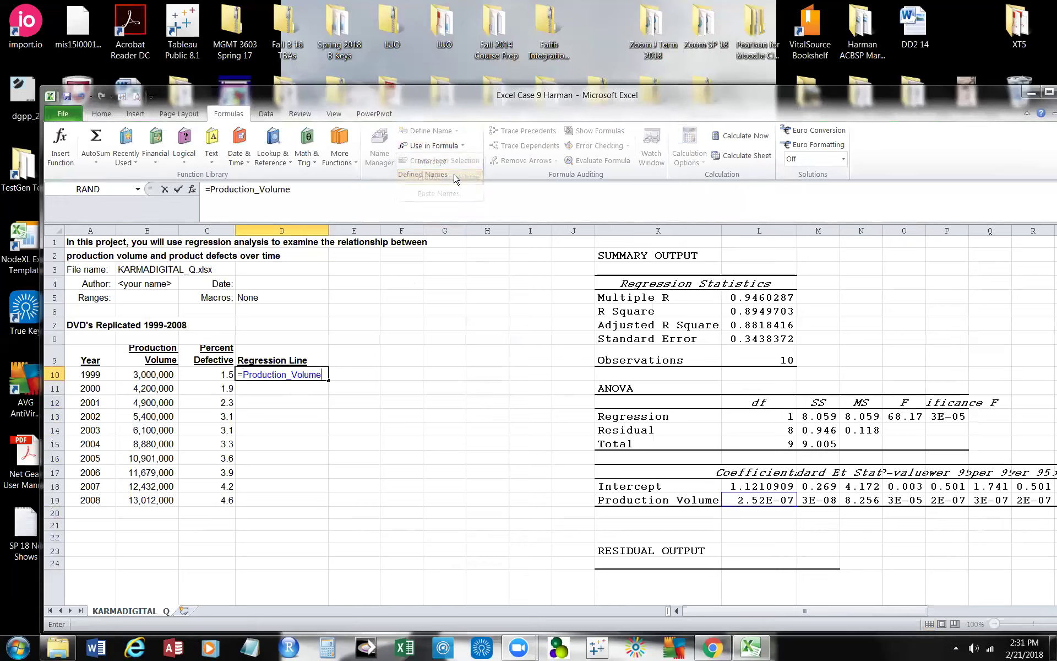
click(317, 195)
text(*)
click(167, 374)
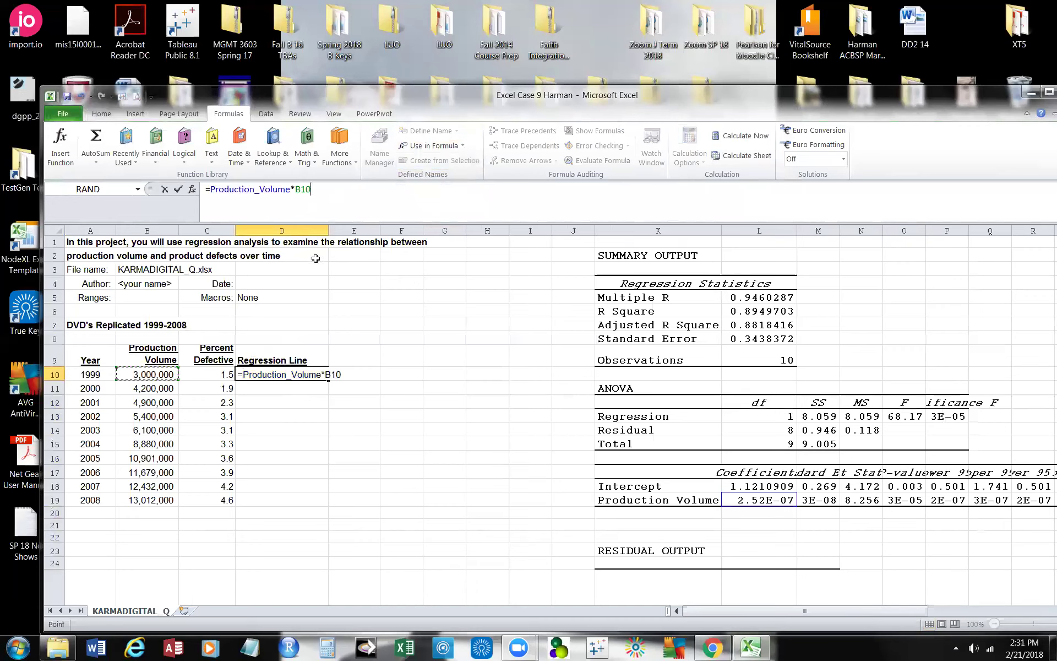
Complete the D10 formula as =(Production_Volume*$B10)+Intercept, using the defined name Intercept, and enter it
click(297, 190)
text($)
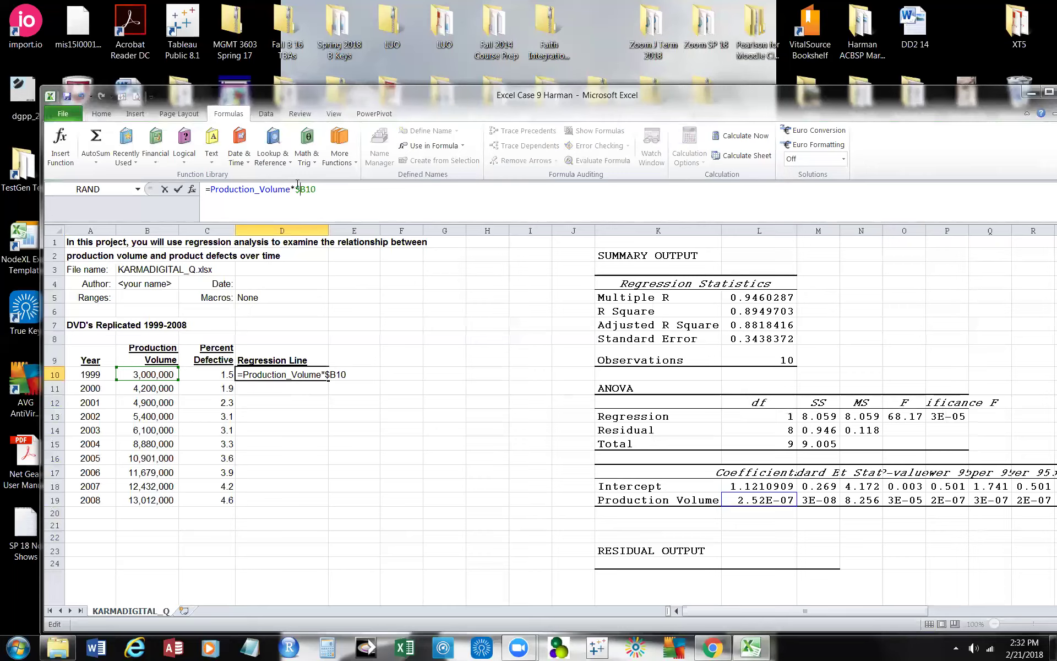
click(211, 189)
text(()
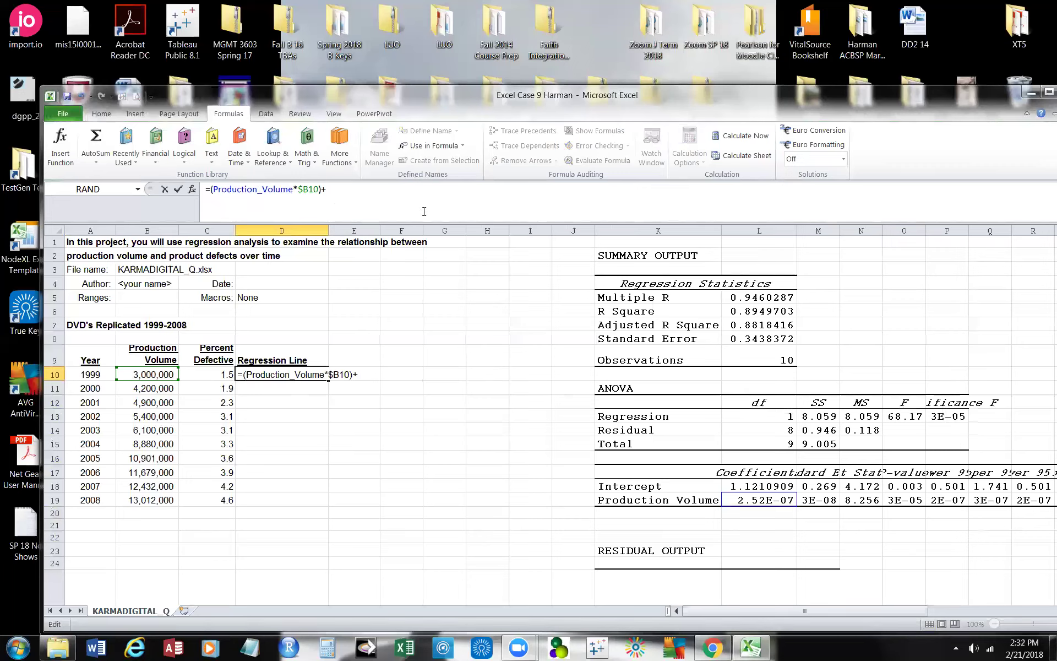
click(461, 146)
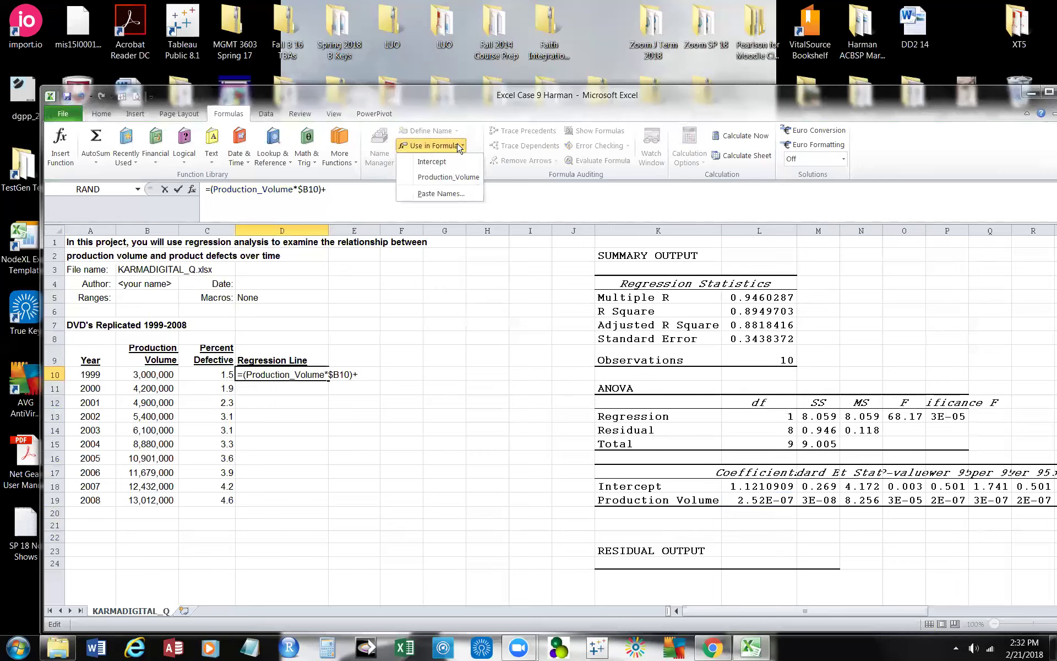
click(440, 162)
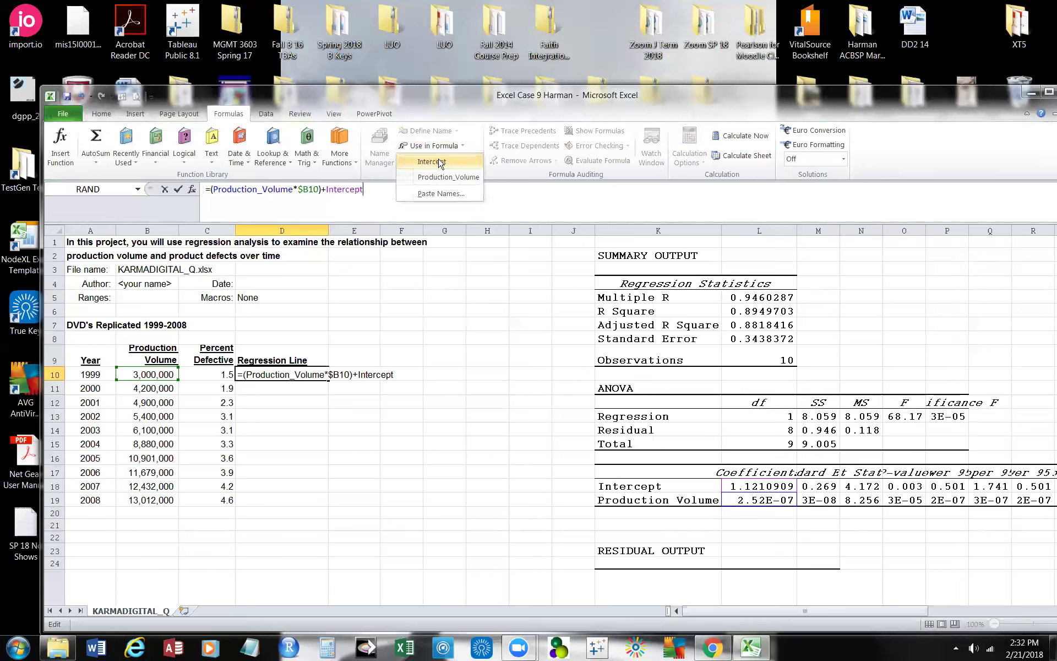
click(178, 190)
Fill the Regression Line formula from D10 down through D19
drag(308, 375, 308, 389)
click(261, 375)
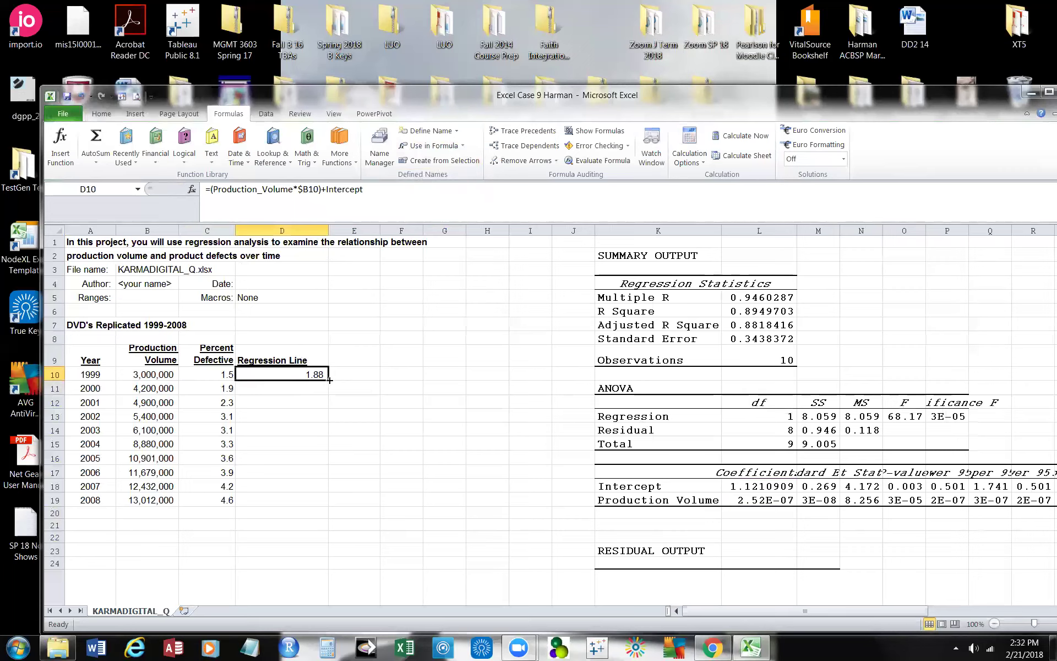
drag(327, 379, 355, 504)
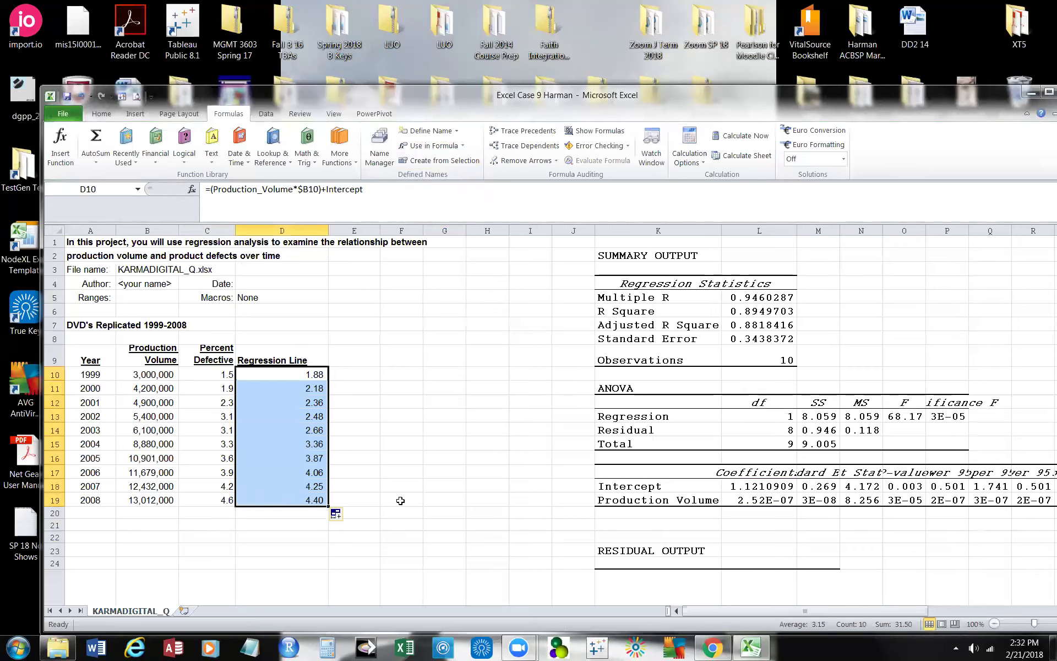
Check the copied formulas in the Regression Line column, and view the predicted percent defective values in the residual output
click(276, 379)
click(273, 390)
click(265, 403)
click(273, 485)
click(272, 513)
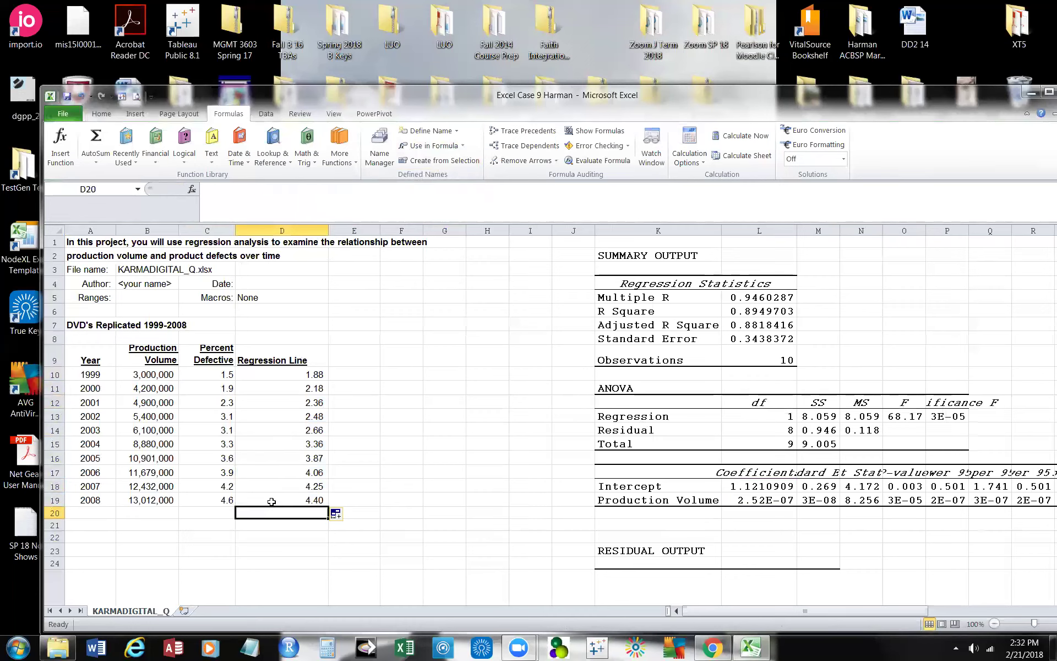
click(271, 500)
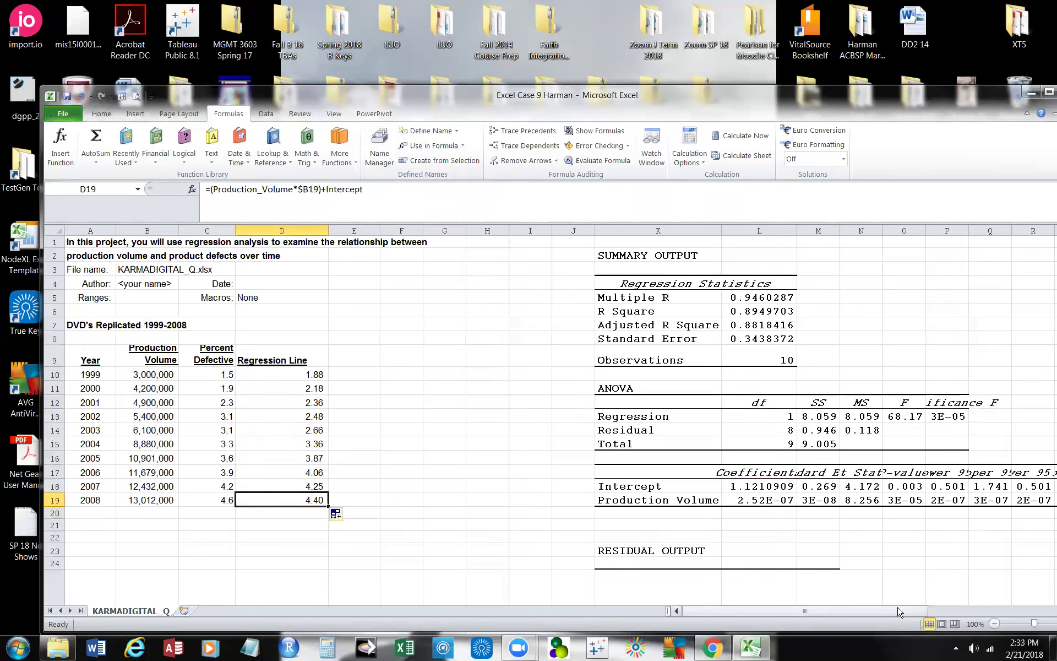
drag(852, 616, 852, 616)
scroll(906, 528, down, 3)
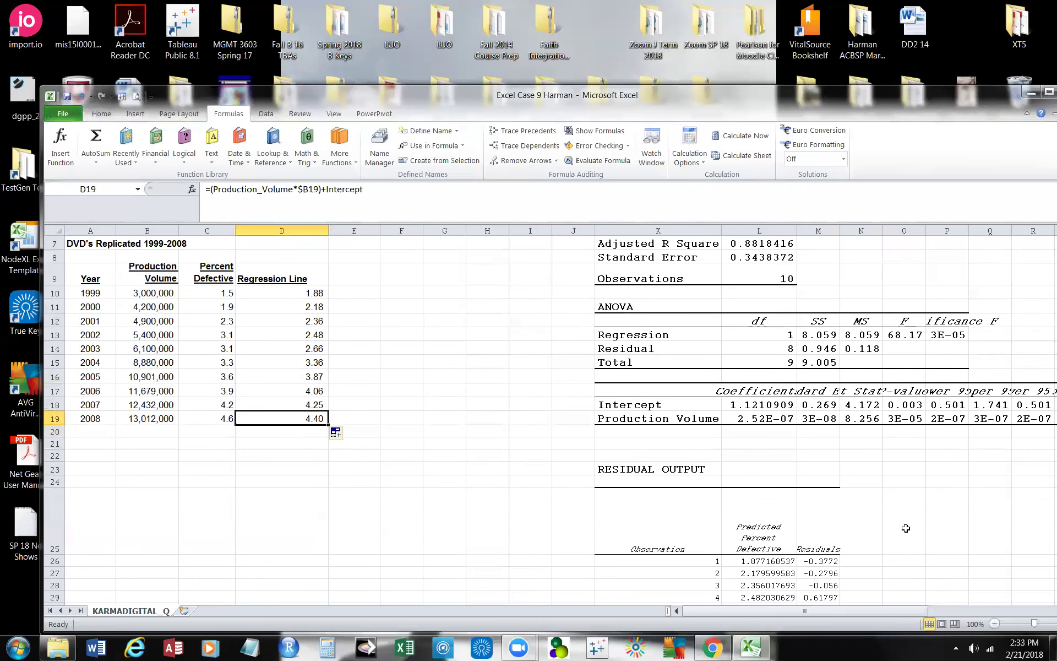
Bold the Observation, Predicted Percent Defective and Residuals headings in K25:M25 of the residual output
scroll(906, 528, up, 1)
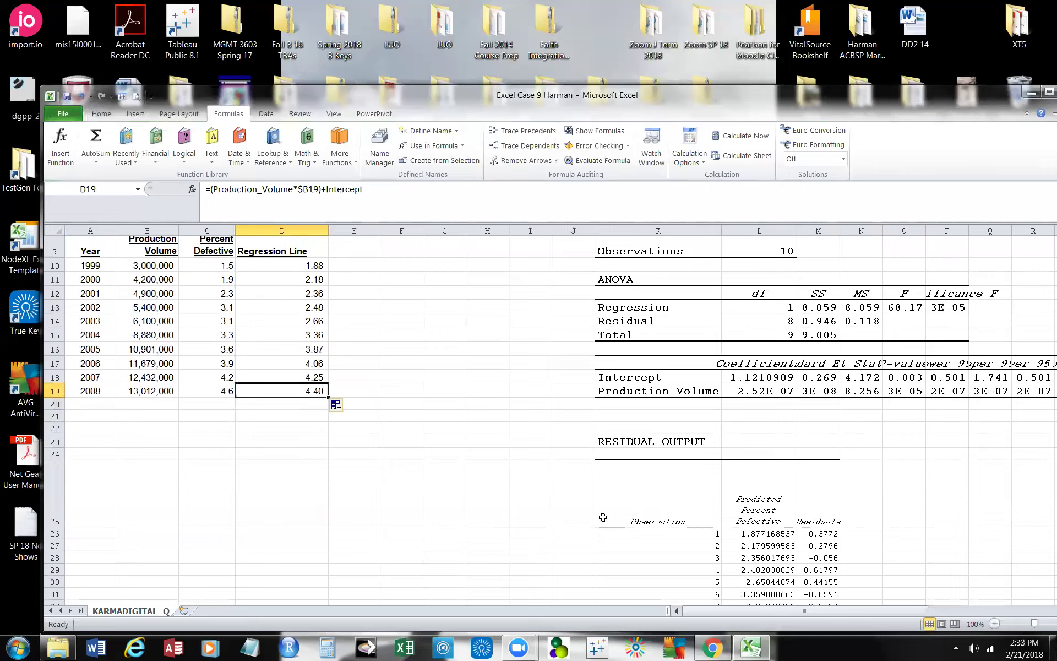
drag(617, 521, 805, 515)
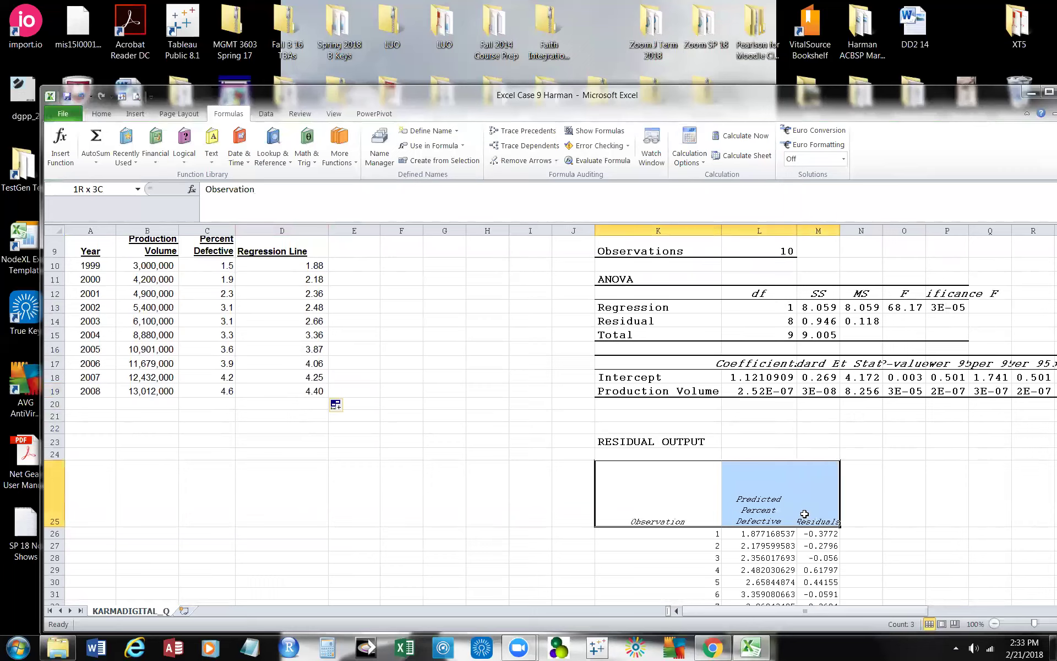
drag(805, 516, 804, 515)
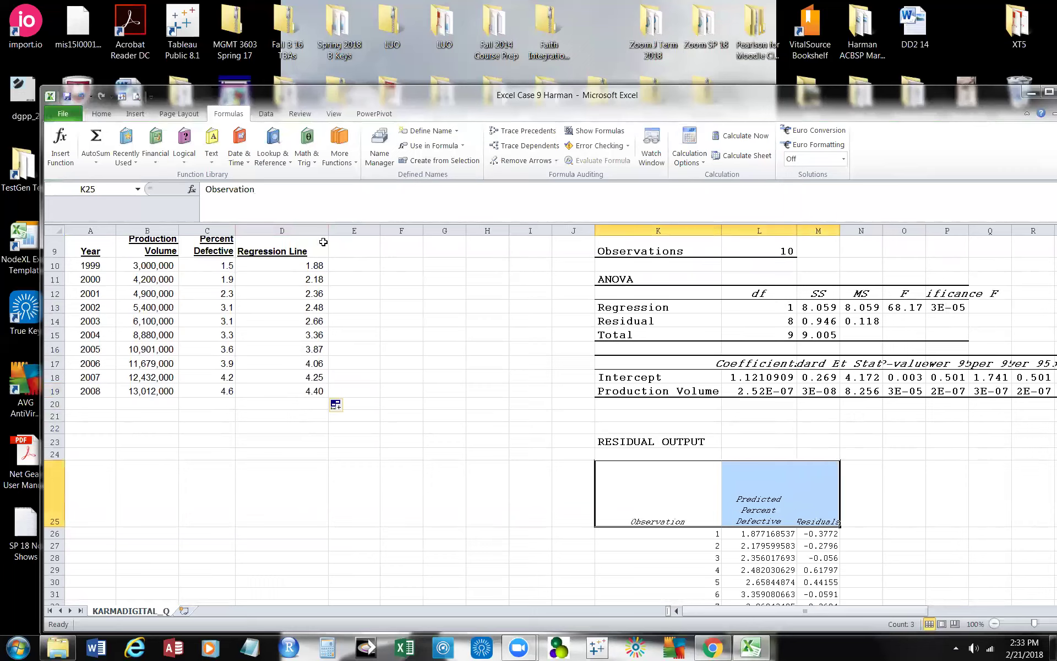
click(101, 113)
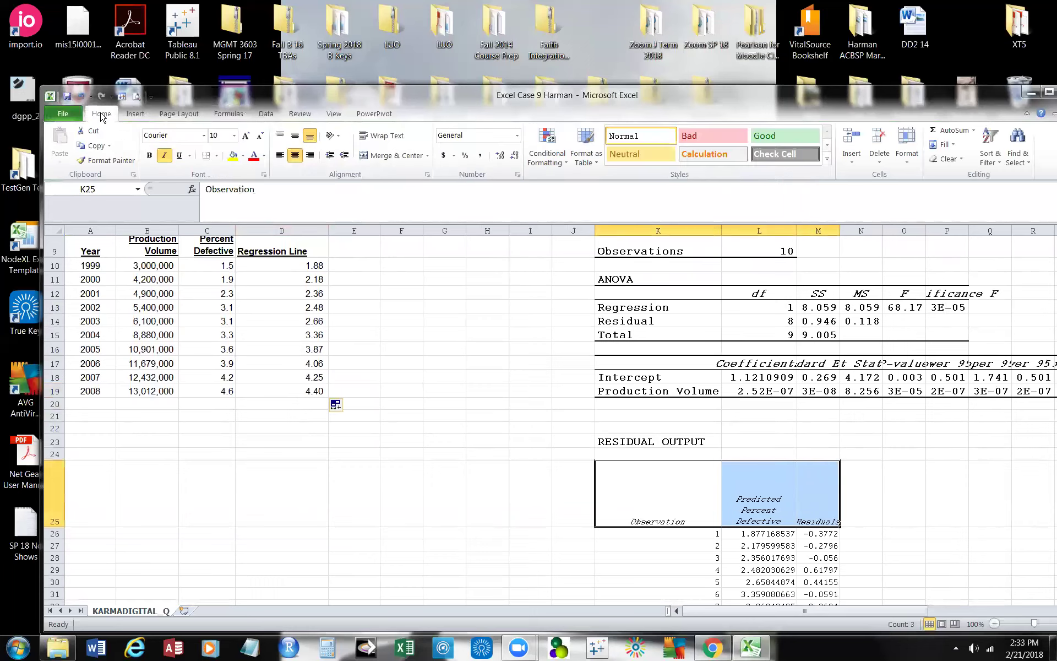
click(148, 156)
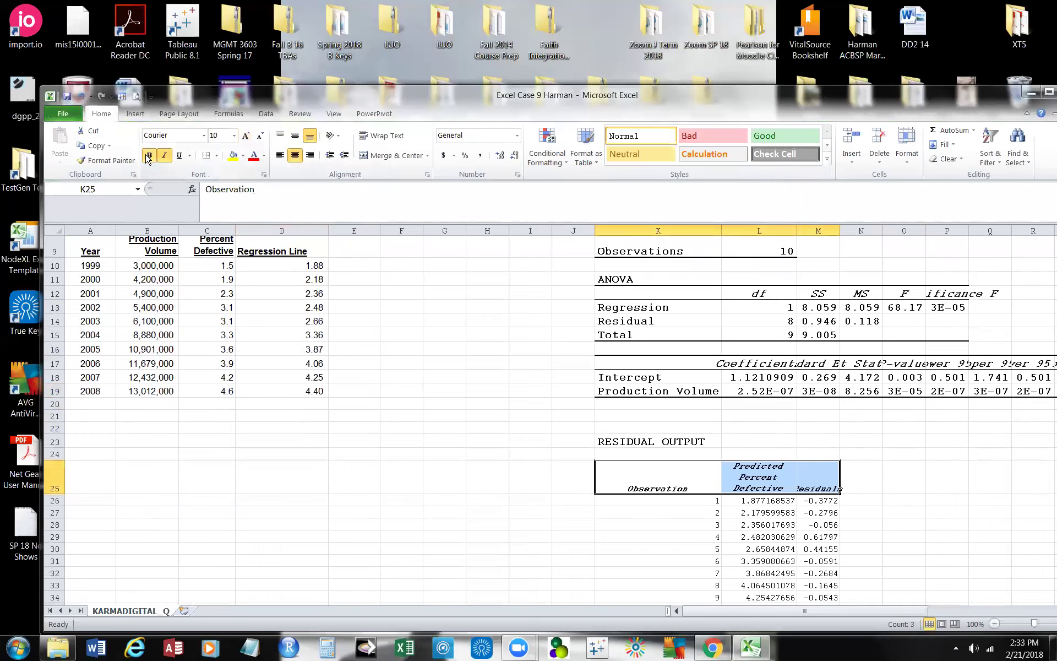
click(917, 472)
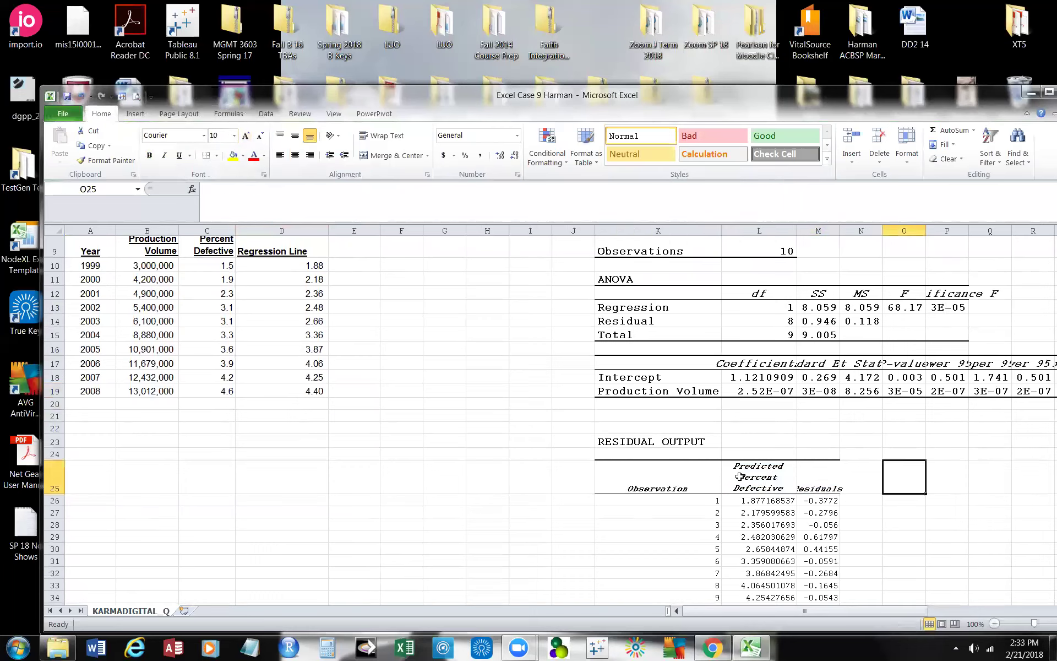
Review the observation numbers and predicted percent defective values in the residual output against the Regression Line column
click(665, 486)
scroll(583, 510, down, 2)
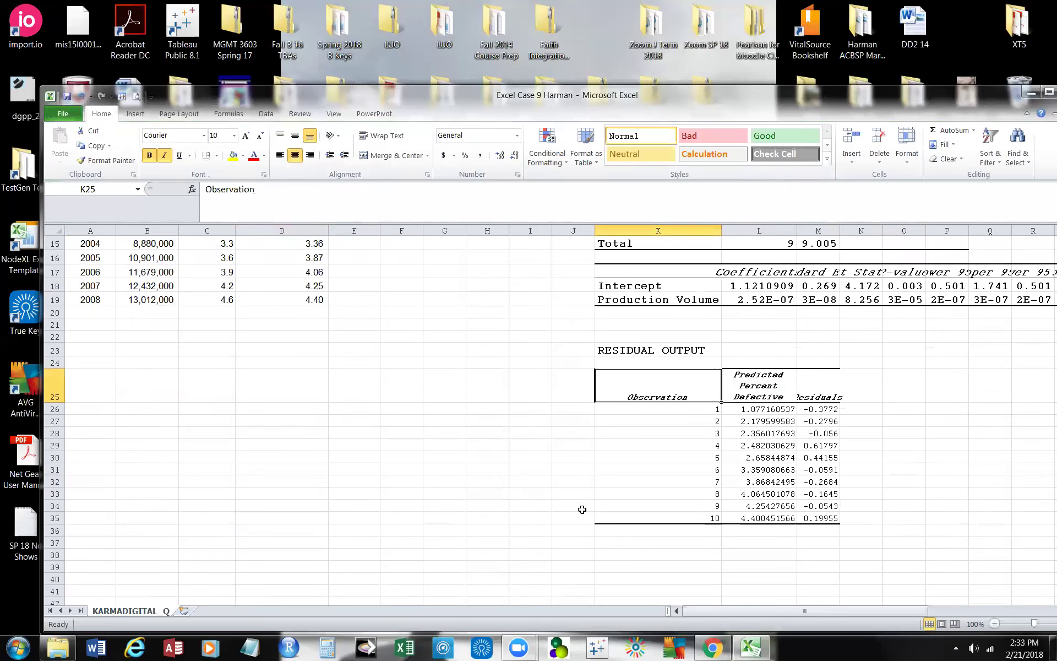
click(691, 411)
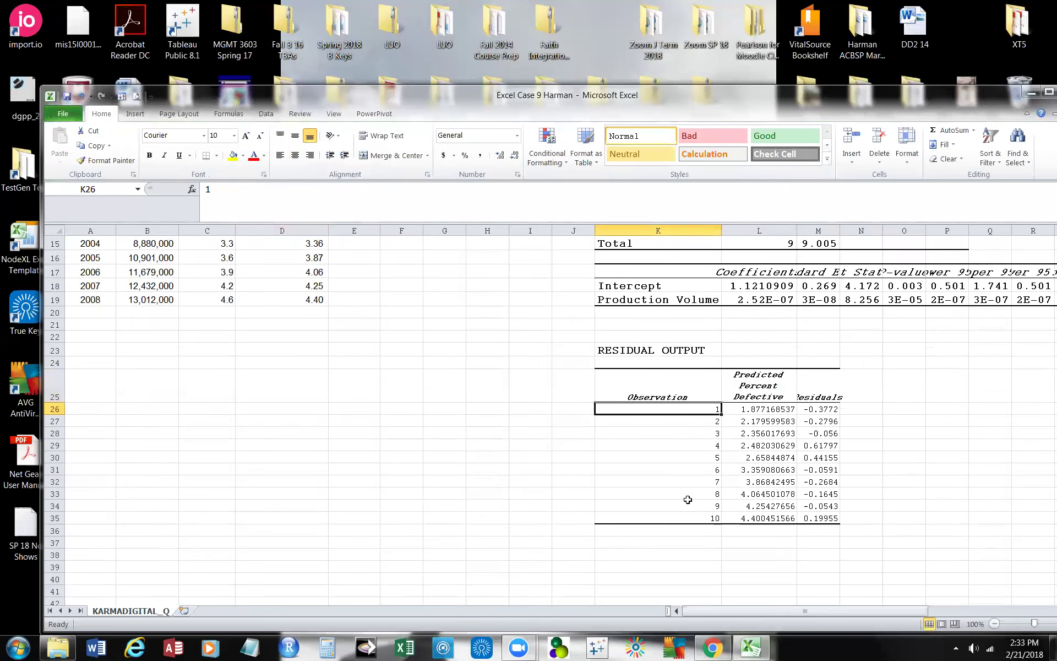
click(768, 410)
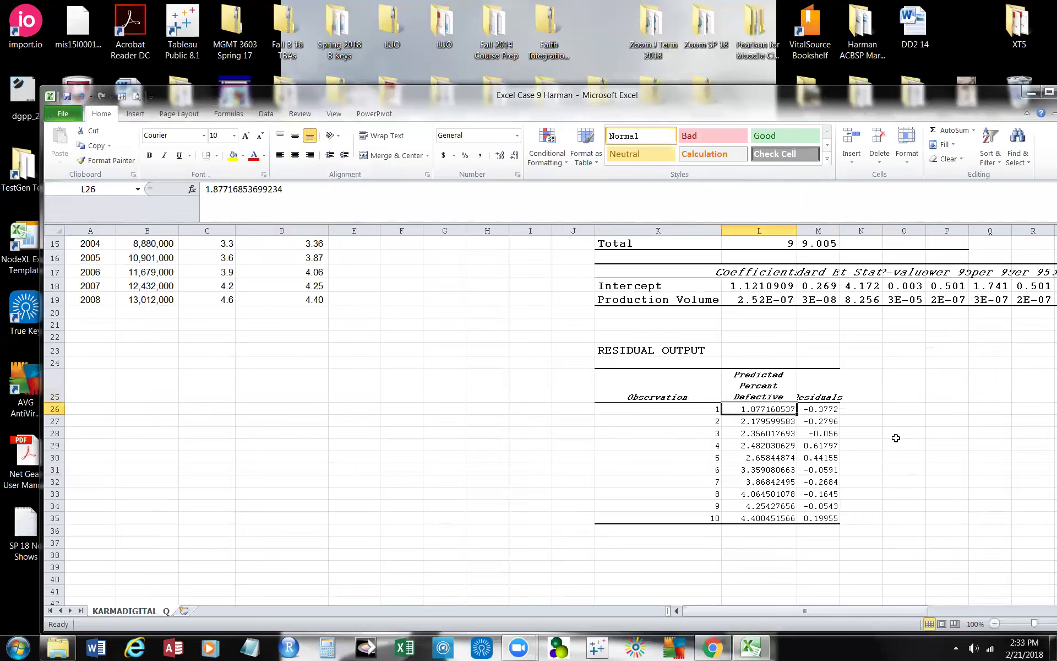
scroll(937, 475, up, 1)
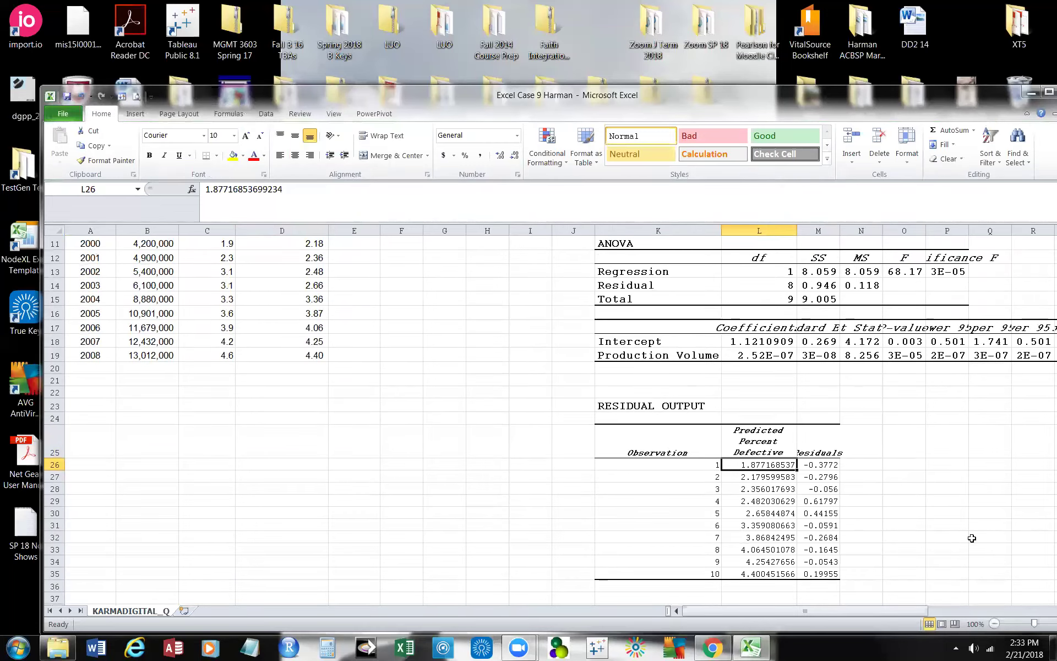
scroll(972, 538, up, 1)
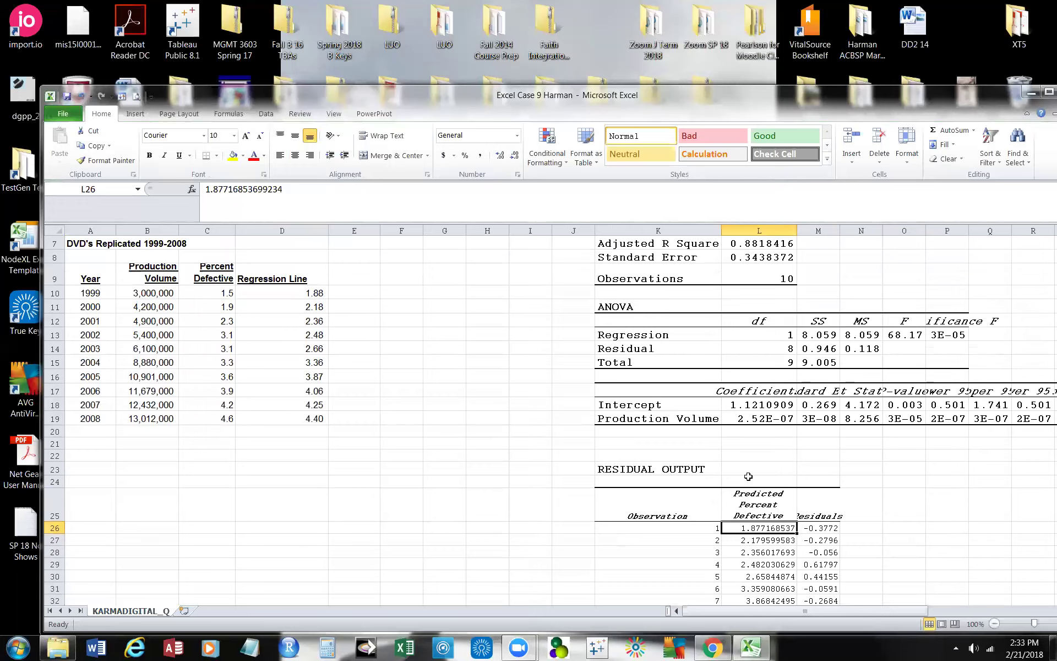
click(892, 549)
scroll(752, 527, down, 1)
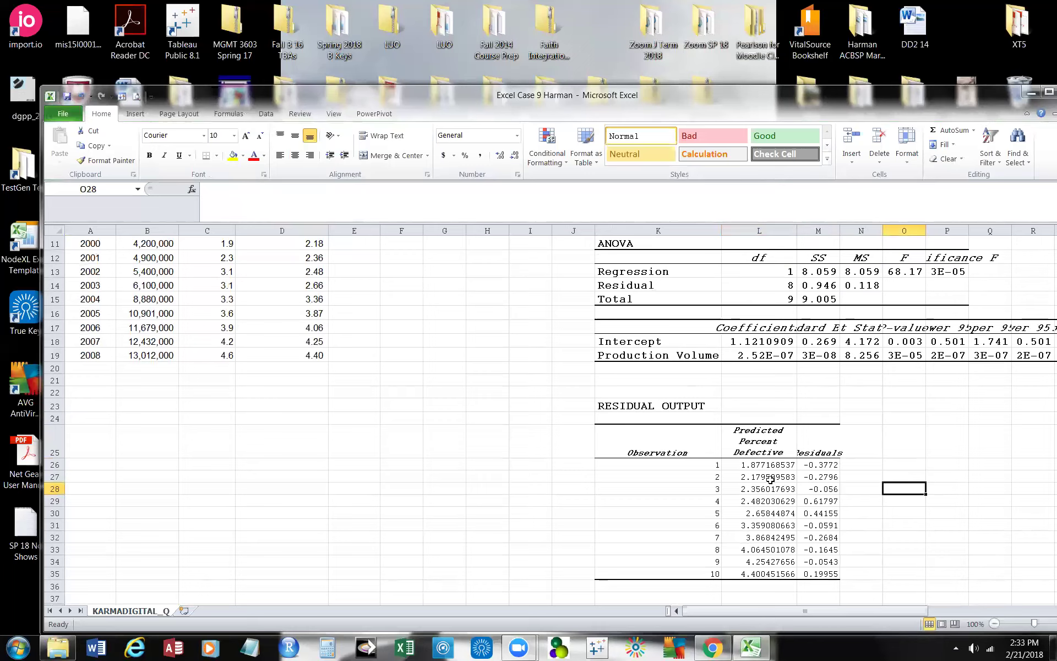
Reduce the predicted percent defective values in L26:L35 to two decimal places
drag(744, 464, 737, 574)
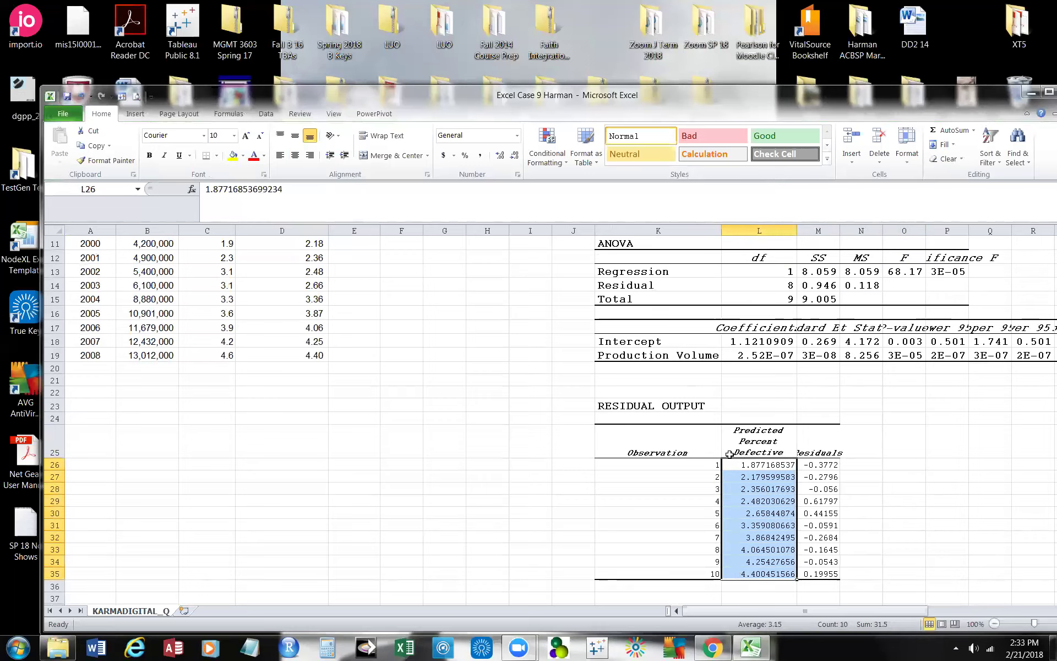
click(514, 160)
click(514, 157)
click(514, 157)
click(514, 157)
click(515, 157)
click(514, 157)
Widen column M so the Residuals heading fits, and inspect the first residual in M26
click(824, 464)
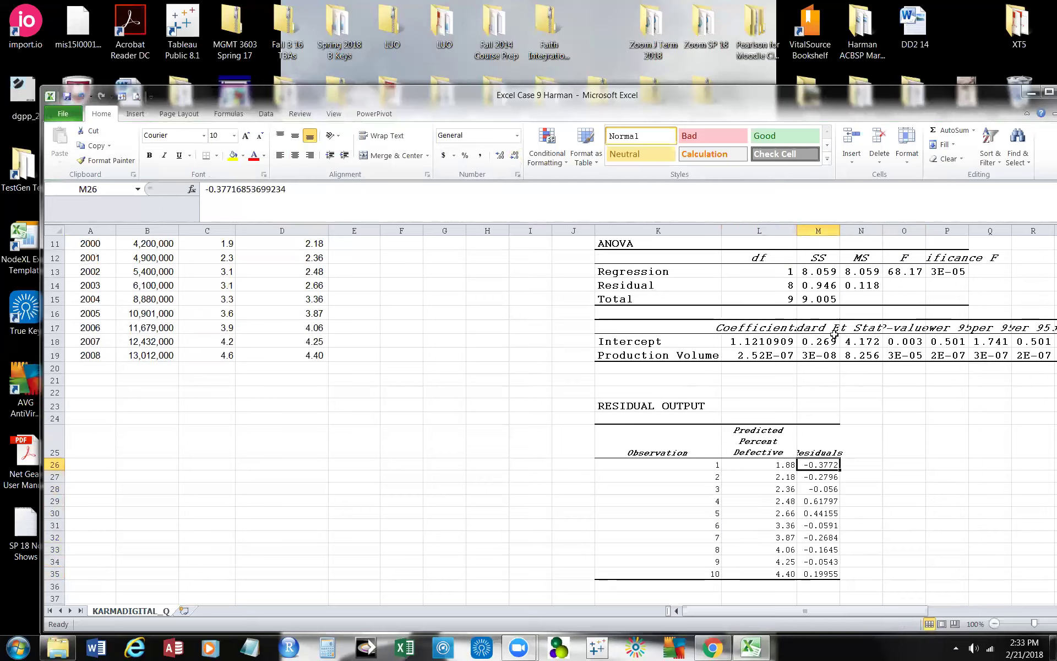
drag(839, 230, 859, 230)
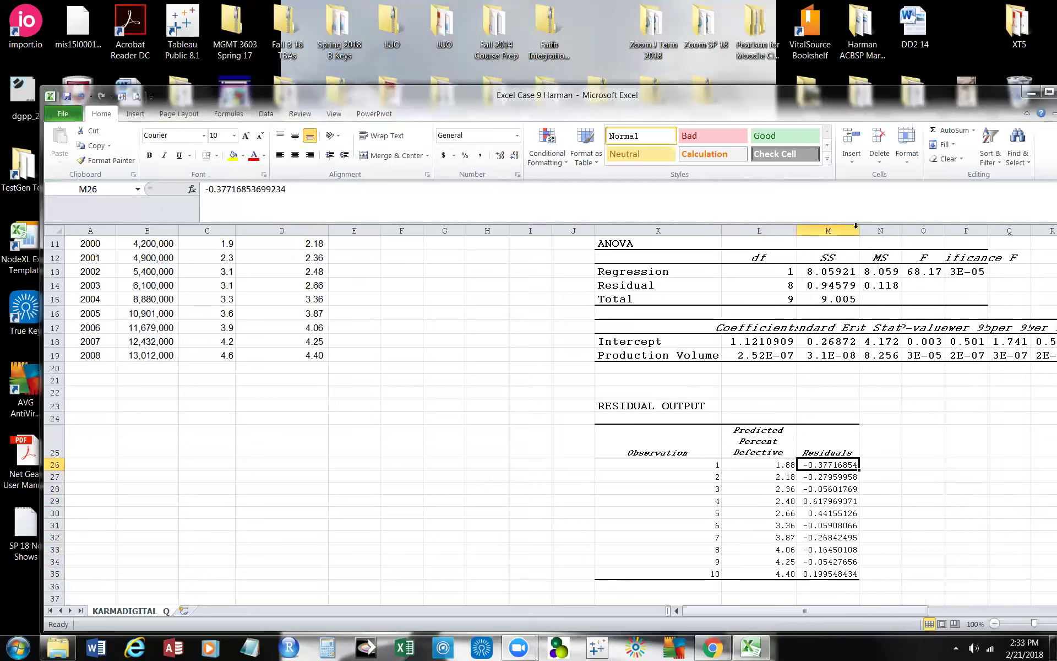
click(881, 468)
click(831, 466)
scroll(671, 451, up, 2)
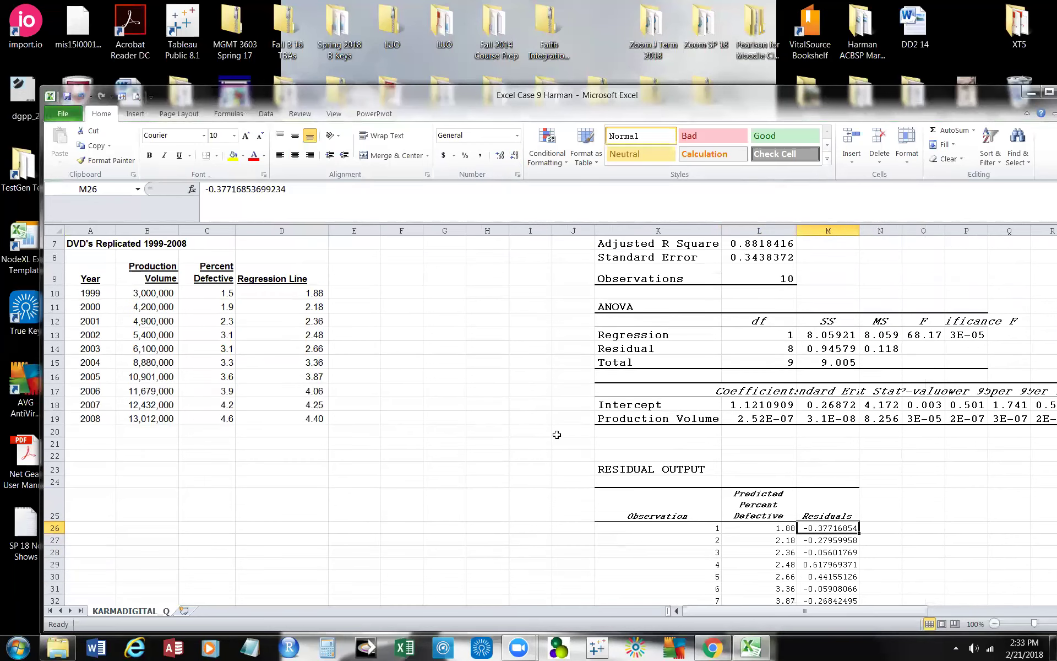
drag(904, 514, 914, 529)
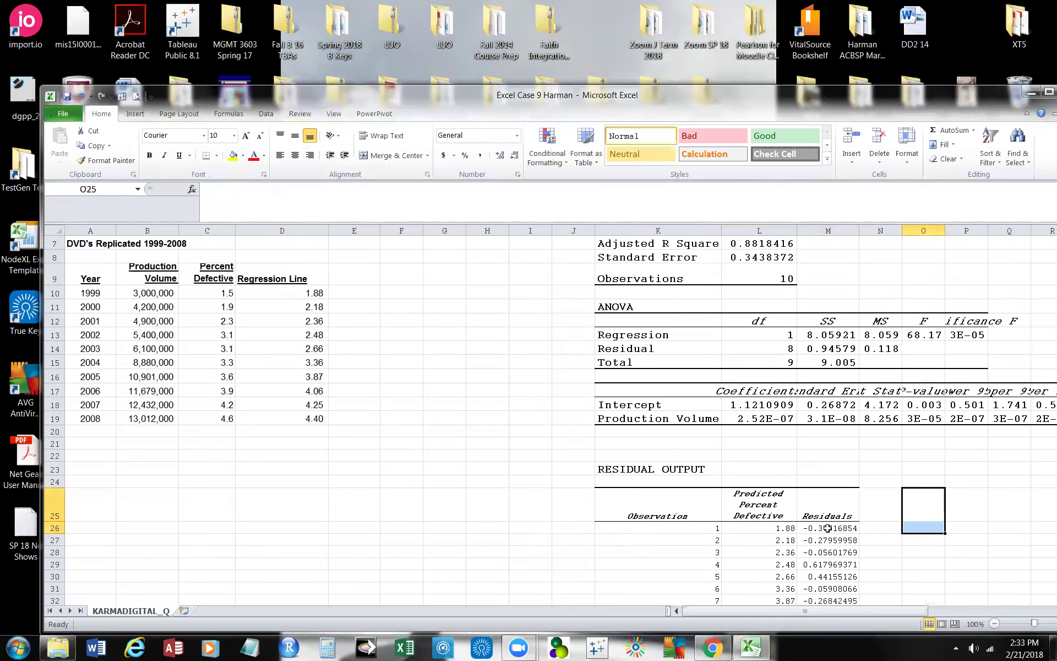
click(827, 527)
scroll(939, 503, down, 2)
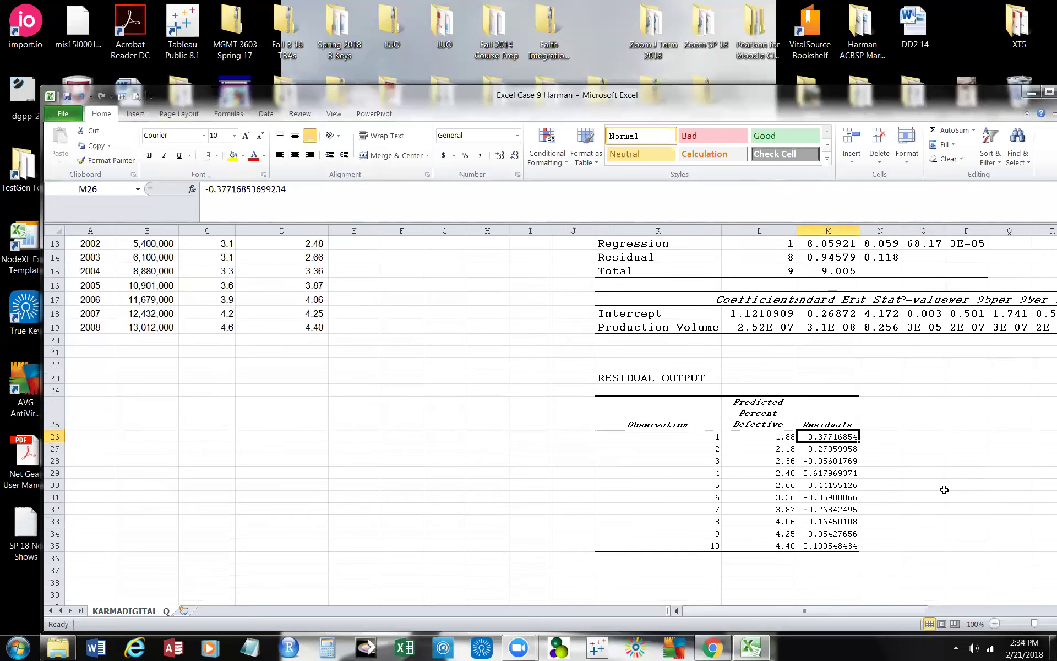
Reduce the residual values in M26:M35 to two decimal places
click(940, 486)
drag(804, 436, 812, 542)
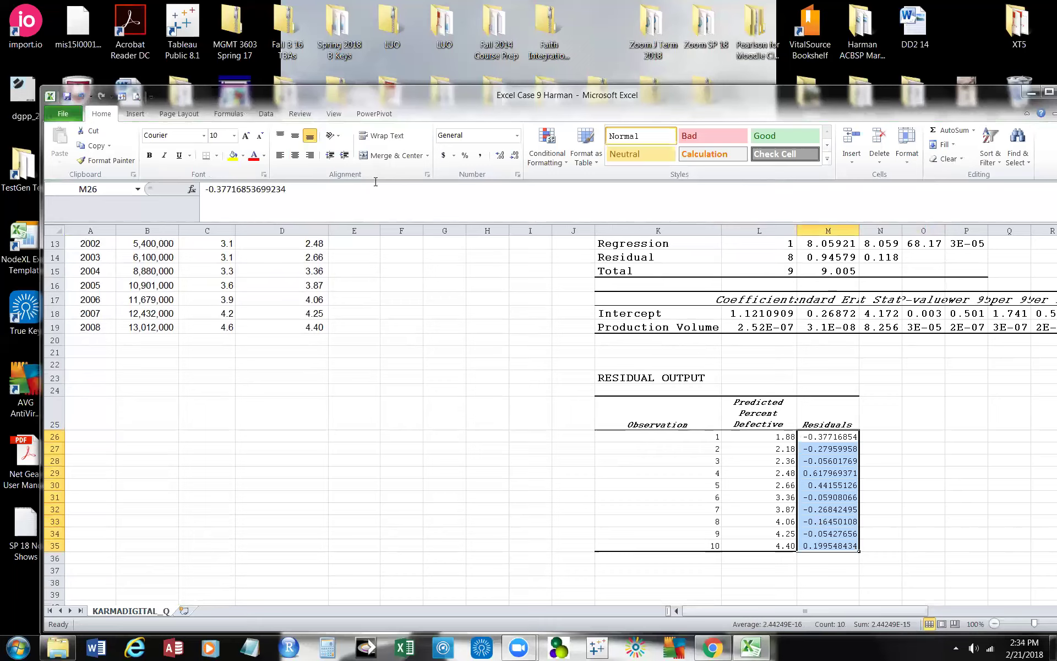
click(515, 156)
click(514, 156)
click(515, 157)
click(515, 157)
click(515, 157)
click(515, 157)
click(949, 483)
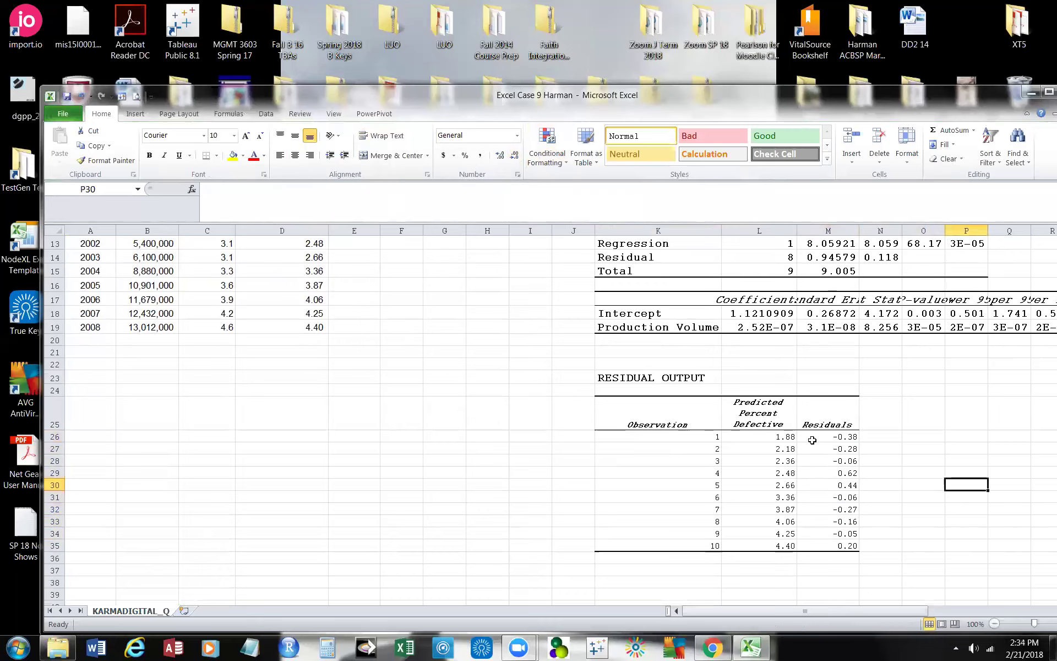
Clear the observation numbers from K26:K35 in the residual output
scroll(808, 460, up, 2)
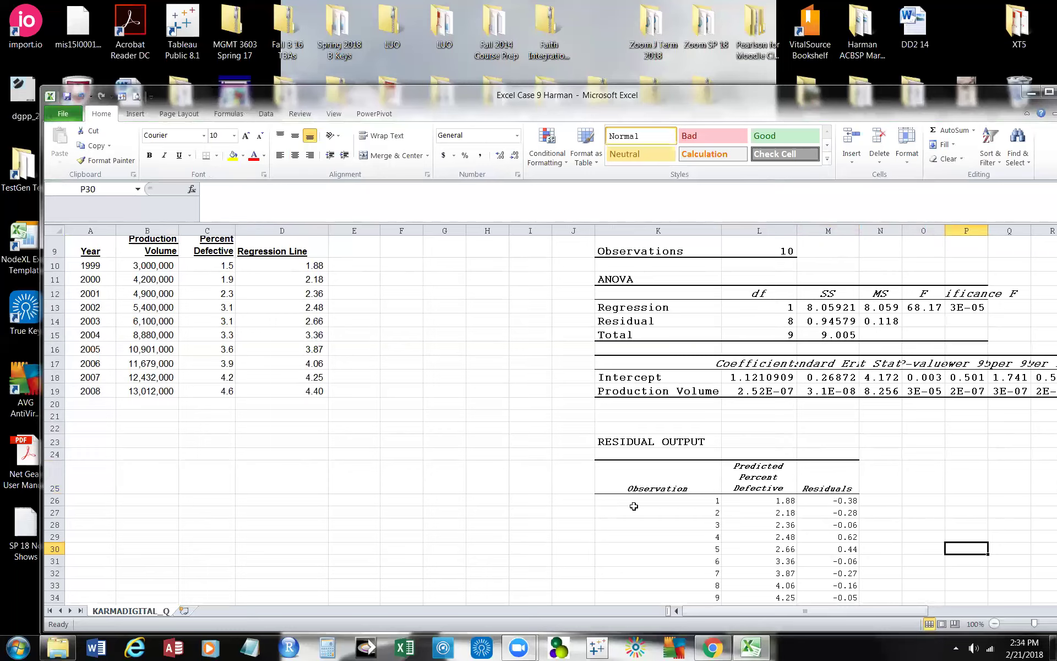
scroll(641, 504, down, 2)
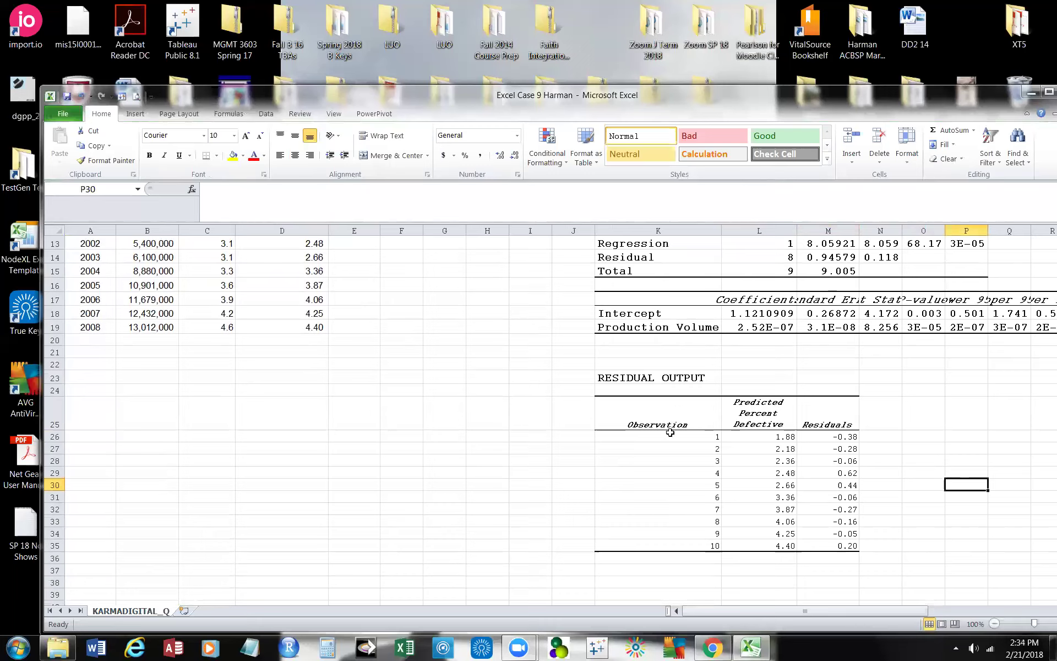
drag(670, 433, 667, 539)
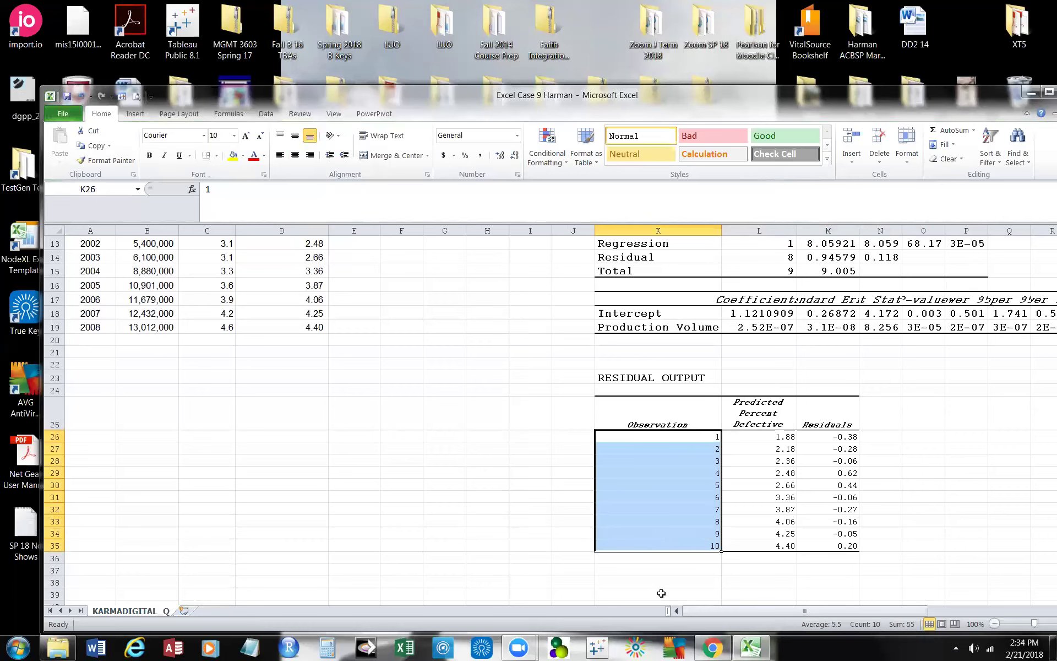
key(Delete)
Copy the years 1999 to 2008 from A10:A19 into the Observation column starting at K26
scroll(386, 551, up, 2)
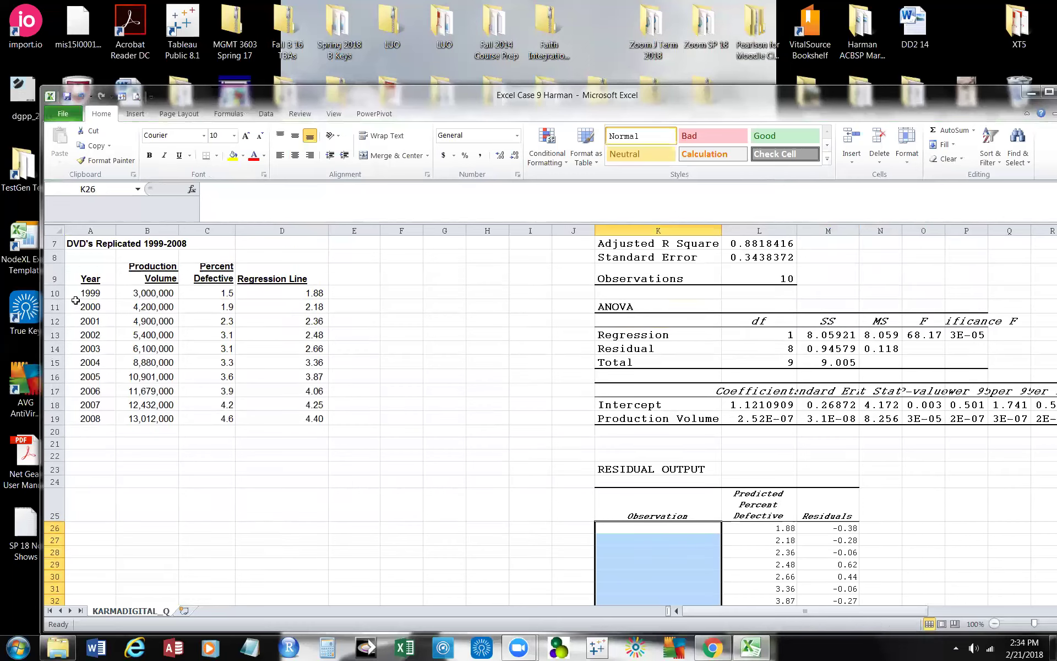
drag(91, 294, 91, 419)
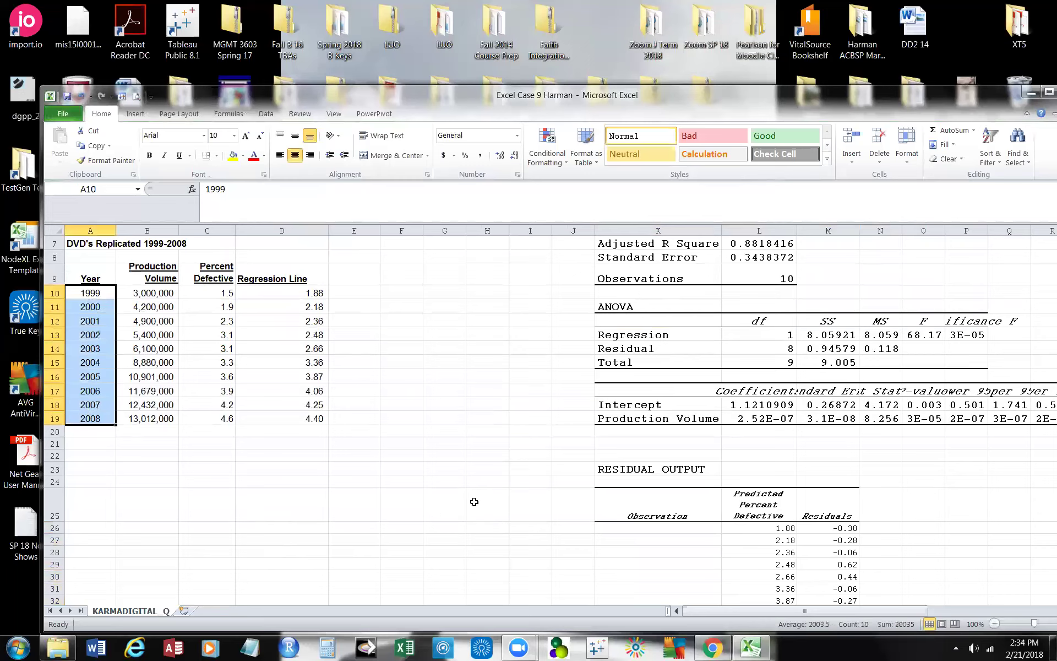
key(ctrl+c)
scroll(474, 501, down, 3)
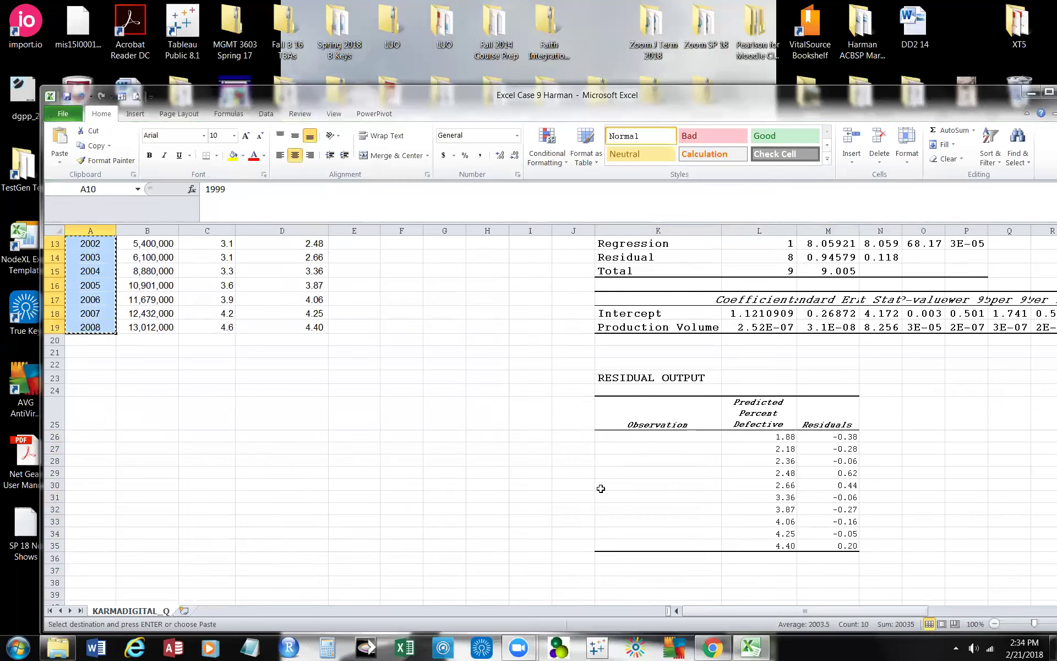
click(649, 408)
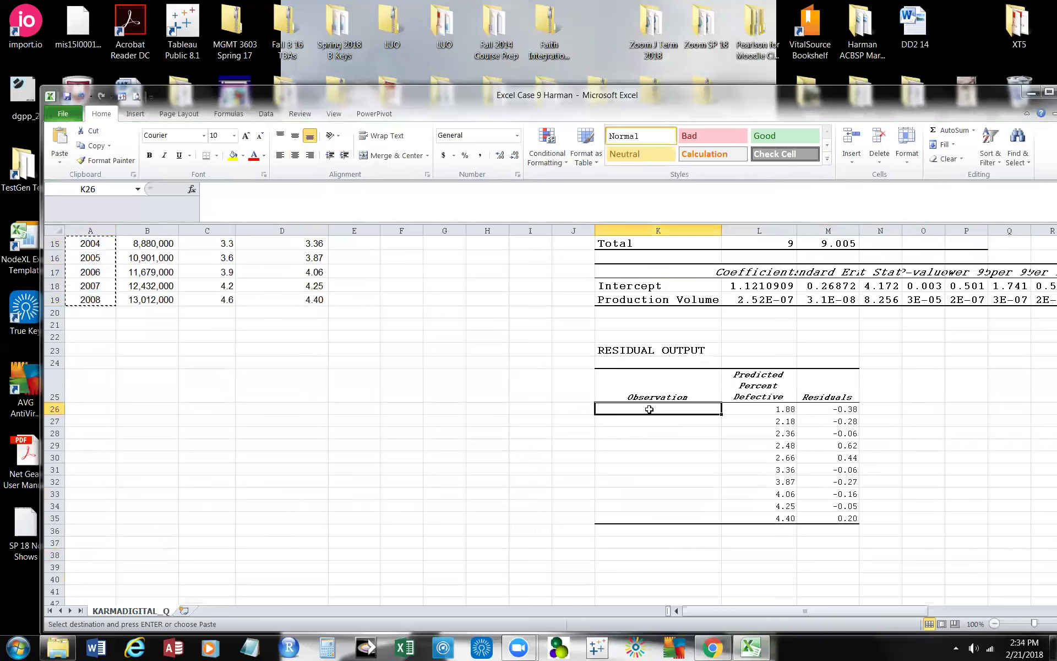
key(ctrl+v)
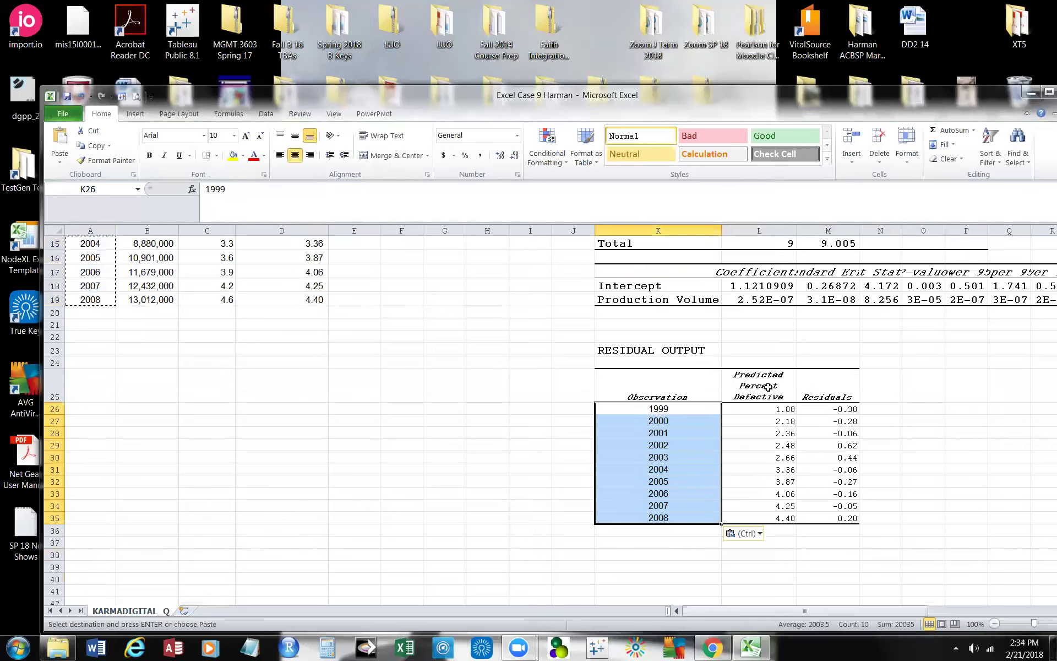
scroll(693, 448, up, 1)
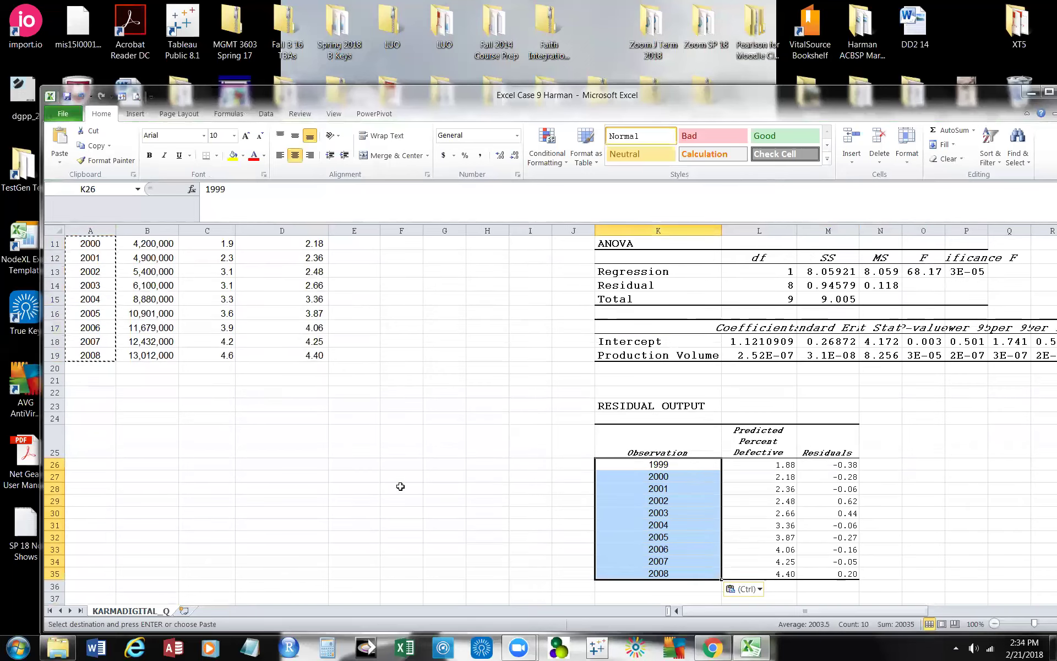
scroll(400, 487, up, 2)
text(`)
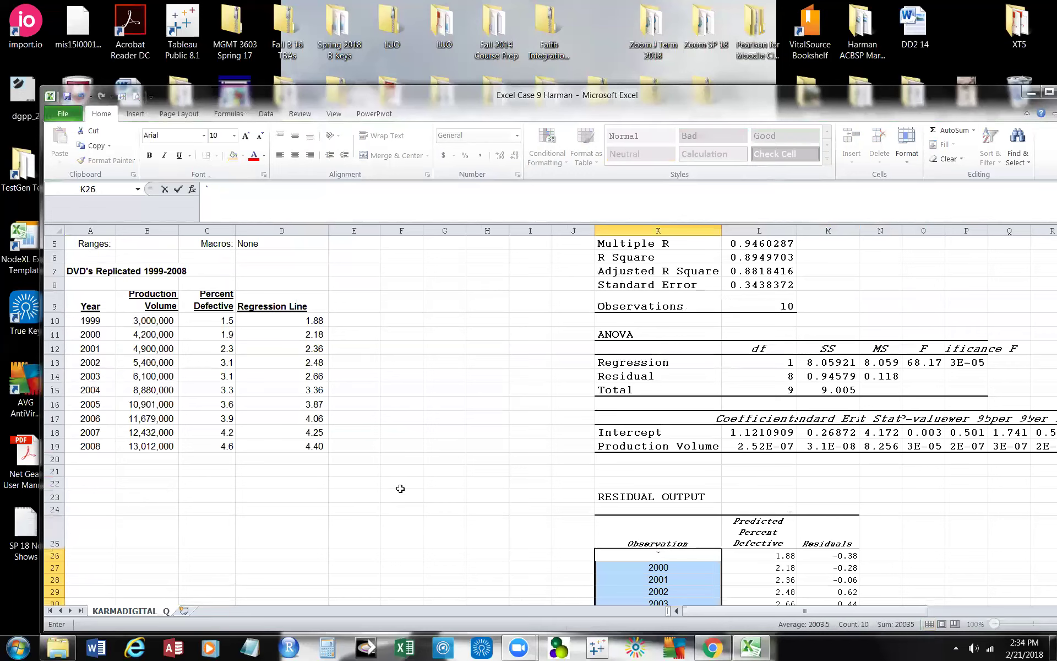
key(Escape)
scroll(462, 485, down, 2)
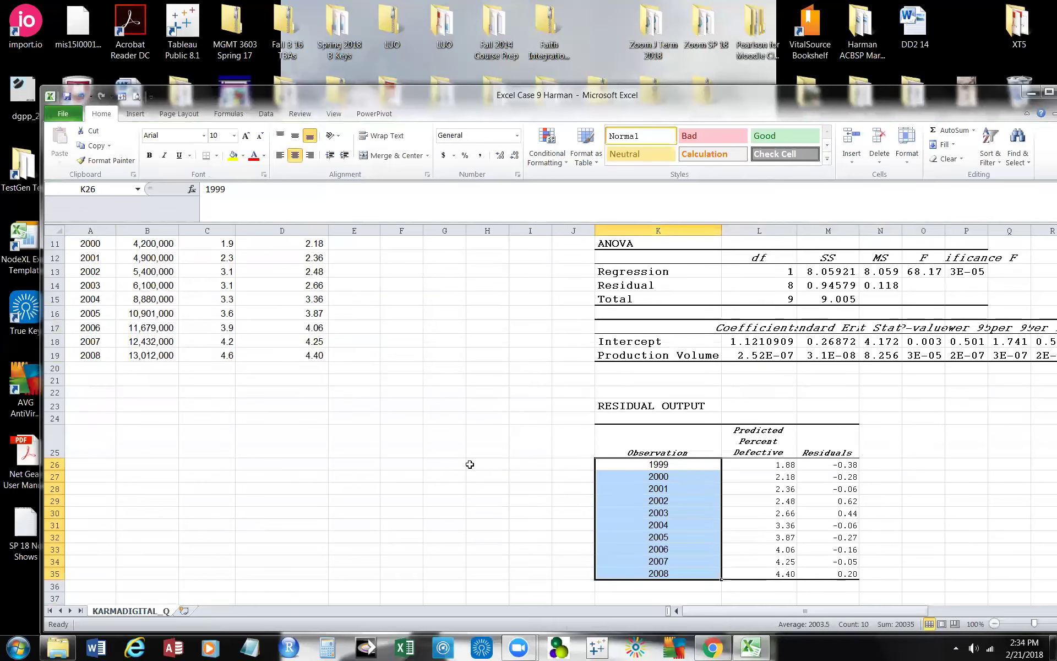
Compare the 1999 predicted value in L26 with the actual percent defective in C10 and the residual in M26
click(766, 465)
scroll(407, 446, up, 1)
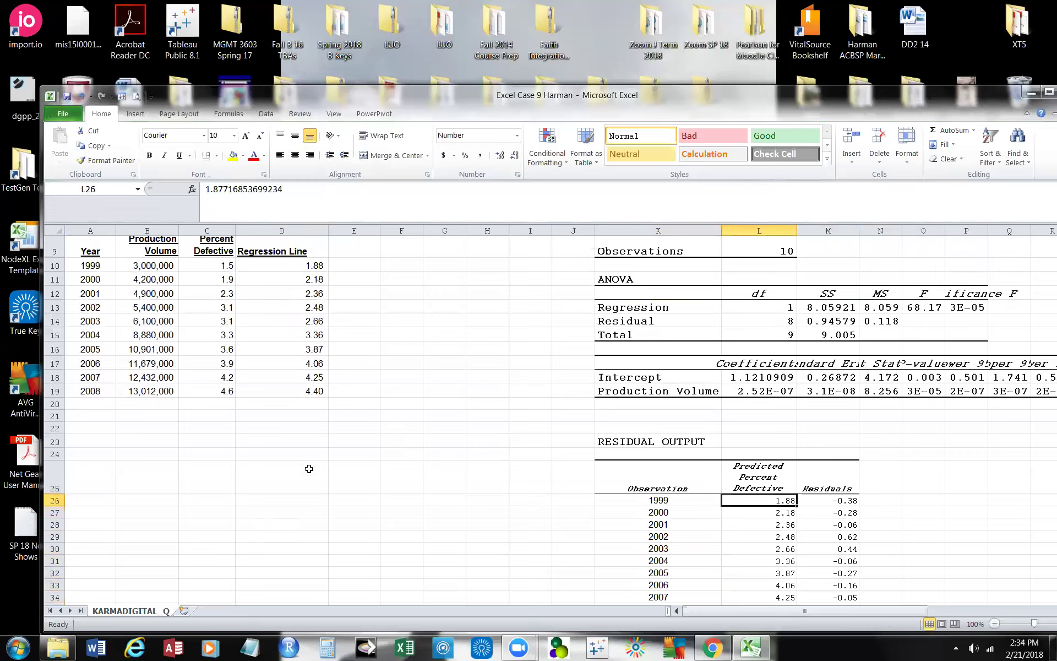
click(223, 266)
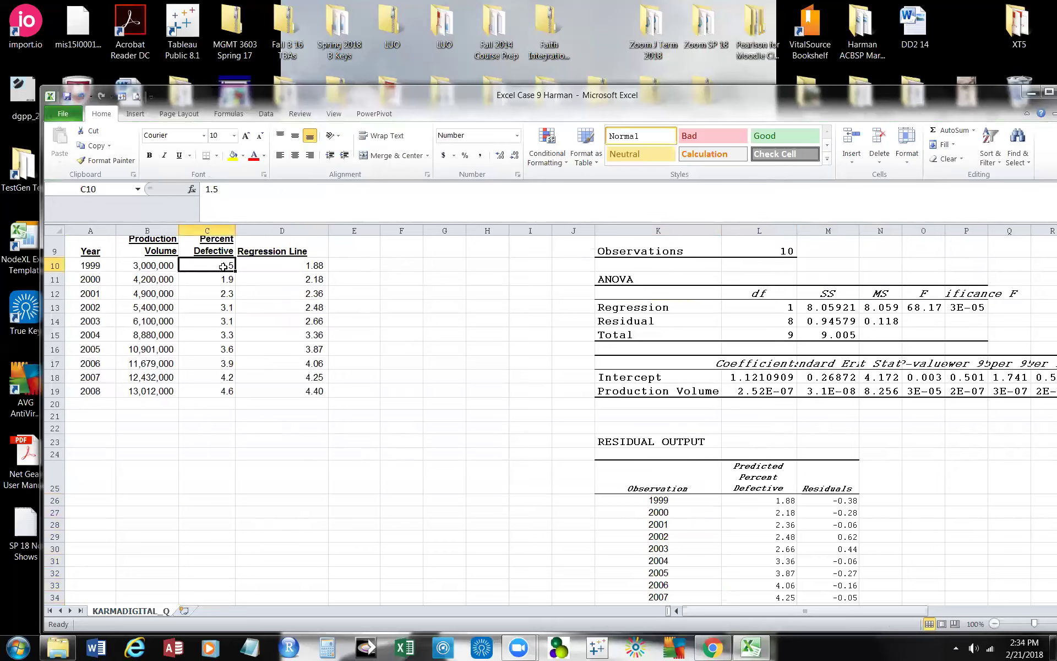
click(836, 501)
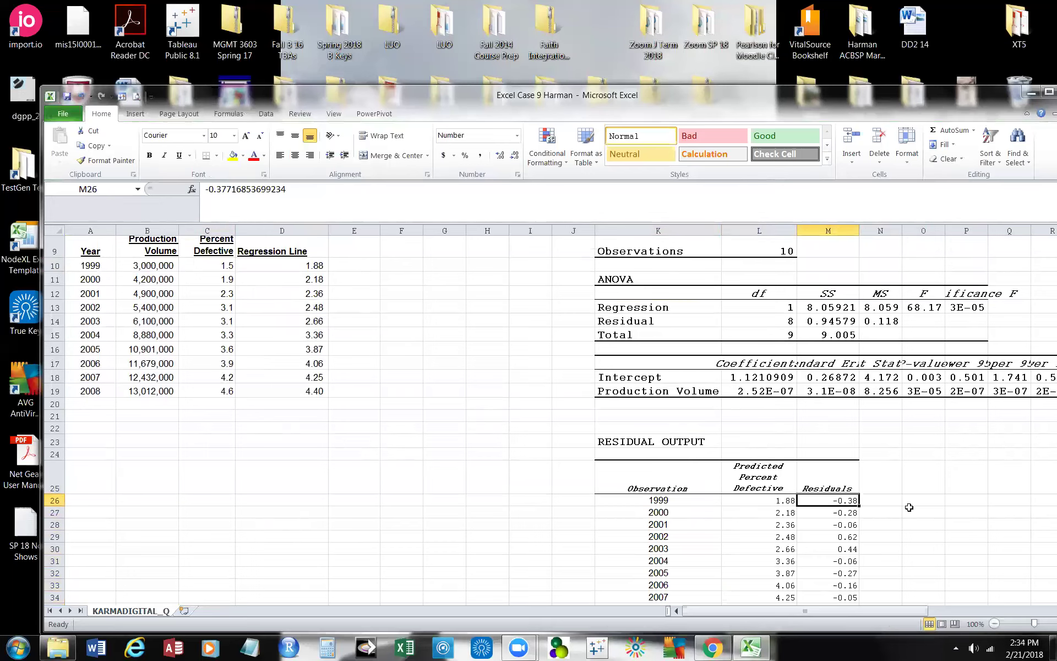
scroll(890, 510, down, 1)
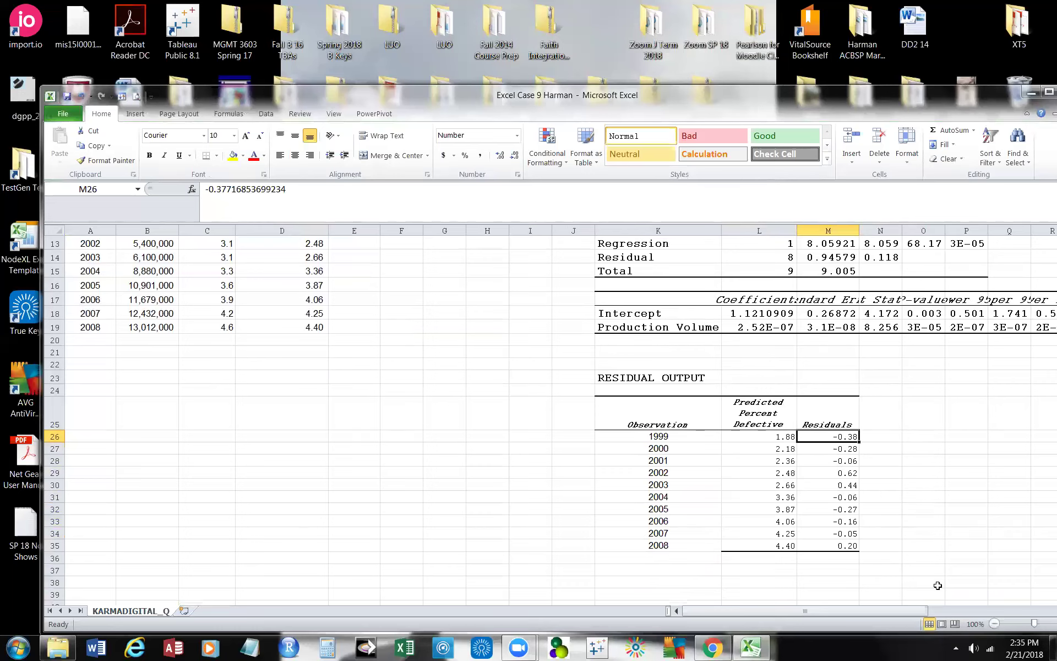
Examine the Production Volume Line Fit Plot and select its trendline equation and R-squared label
drag(892, 611, 1015, 596)
scroll(989, 517, up, 2)
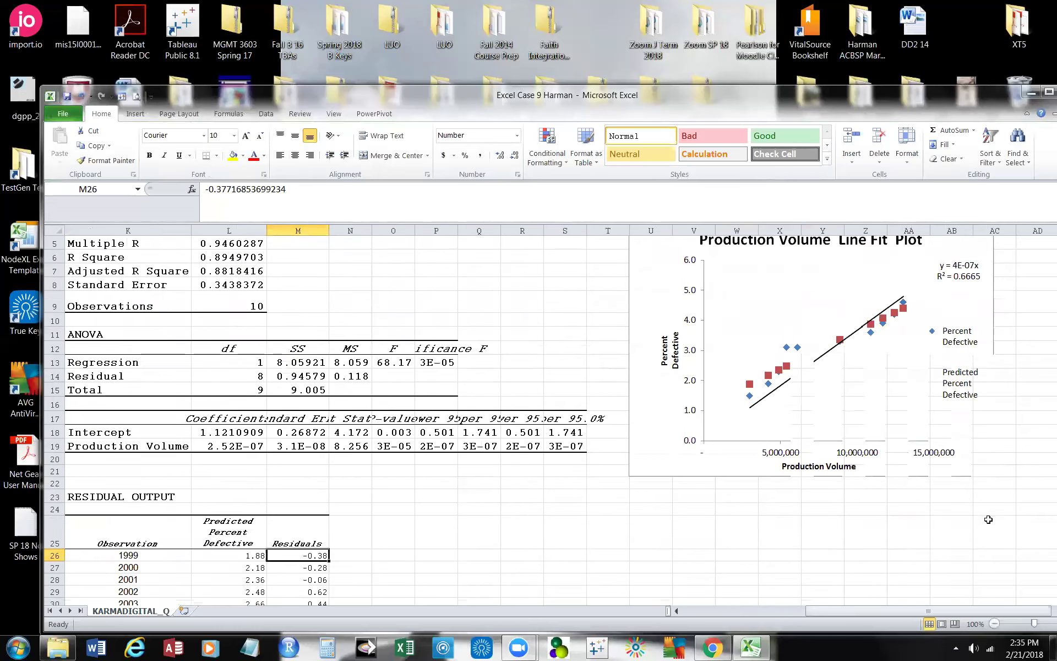
scroll(753, 542, down, 1)
click(845, 366)
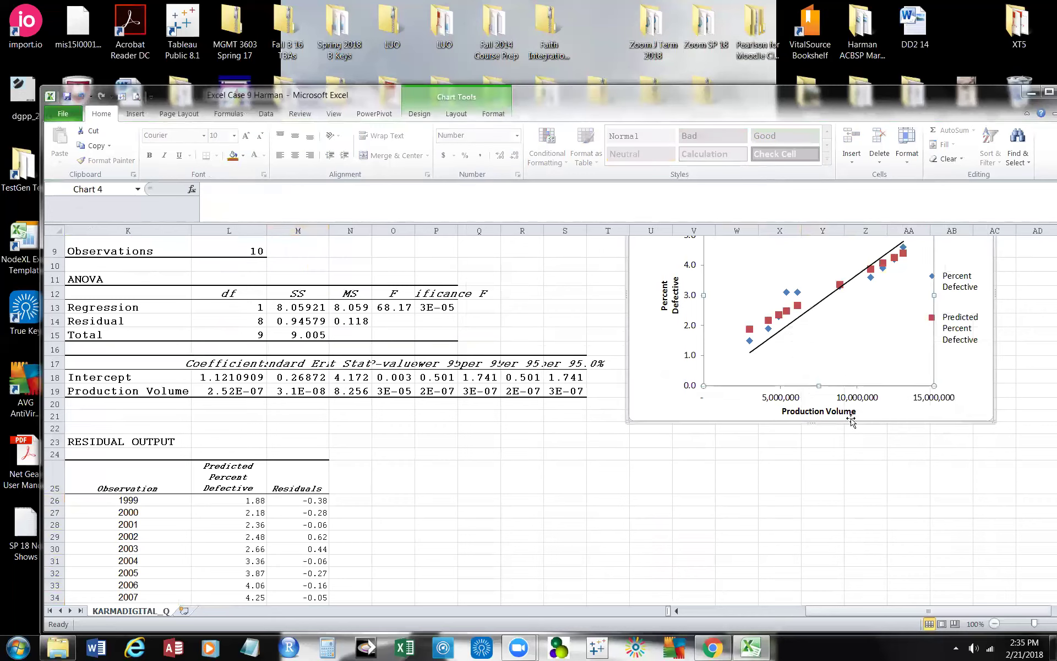
scroll(930, 573, up, 1)
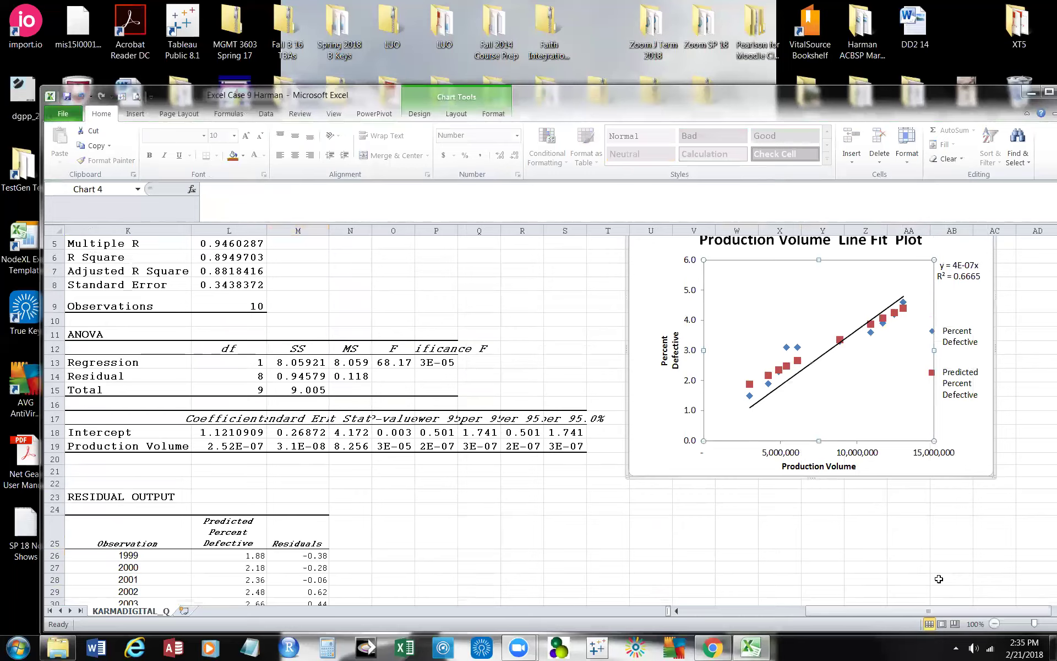
click(957, 269)
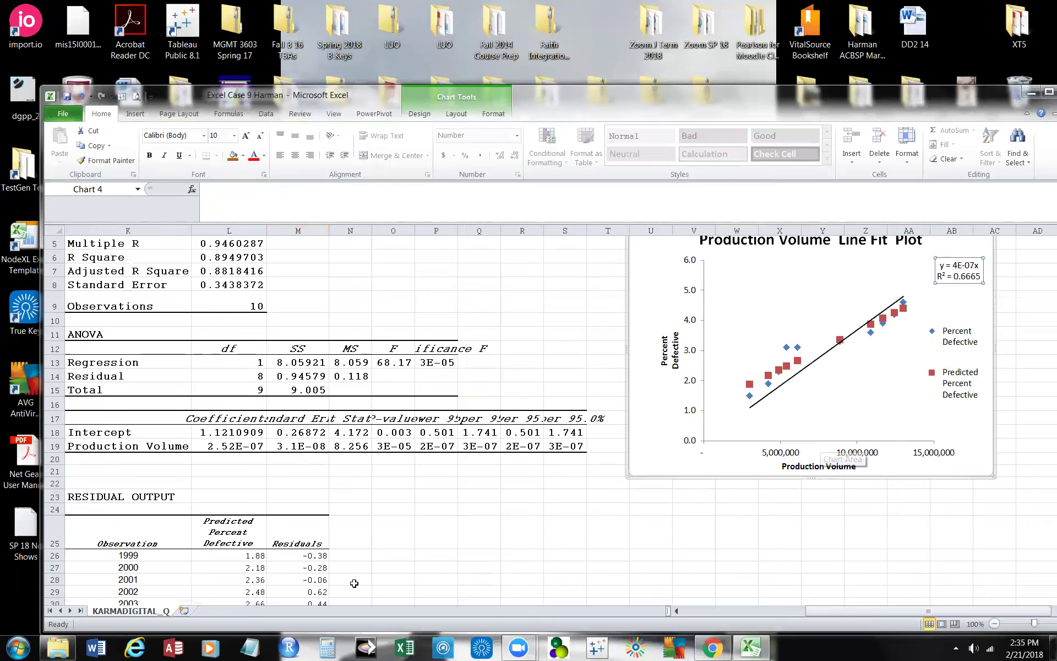
Examine the regression statistics, the residual output and the Production Volume line fit plot
scroll(349, 550, down, 3)
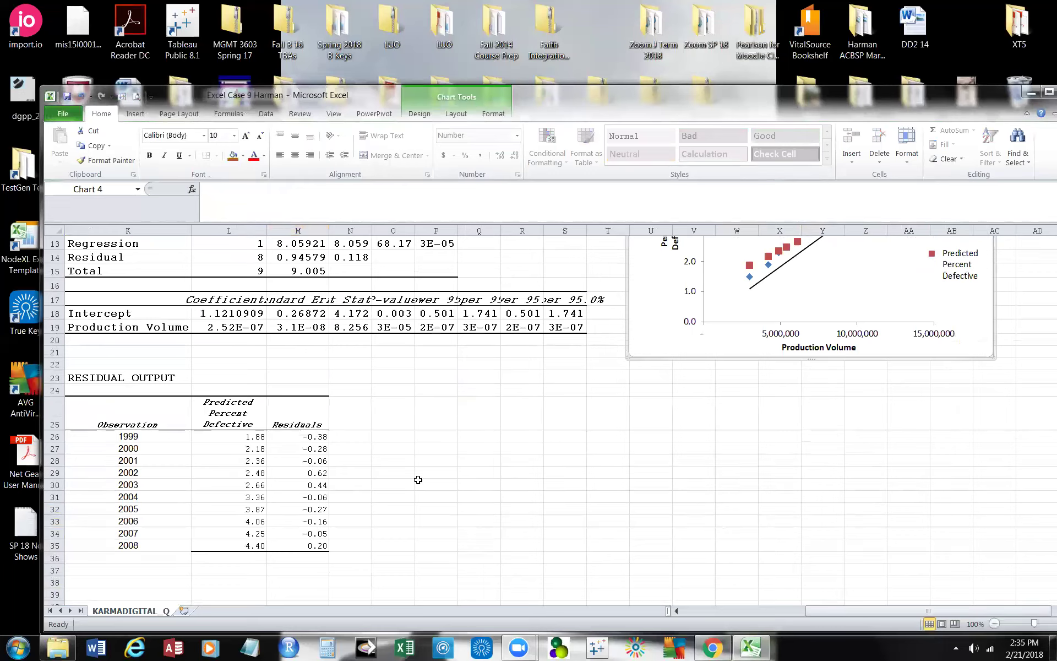
scroll(418, 480, up, 3)
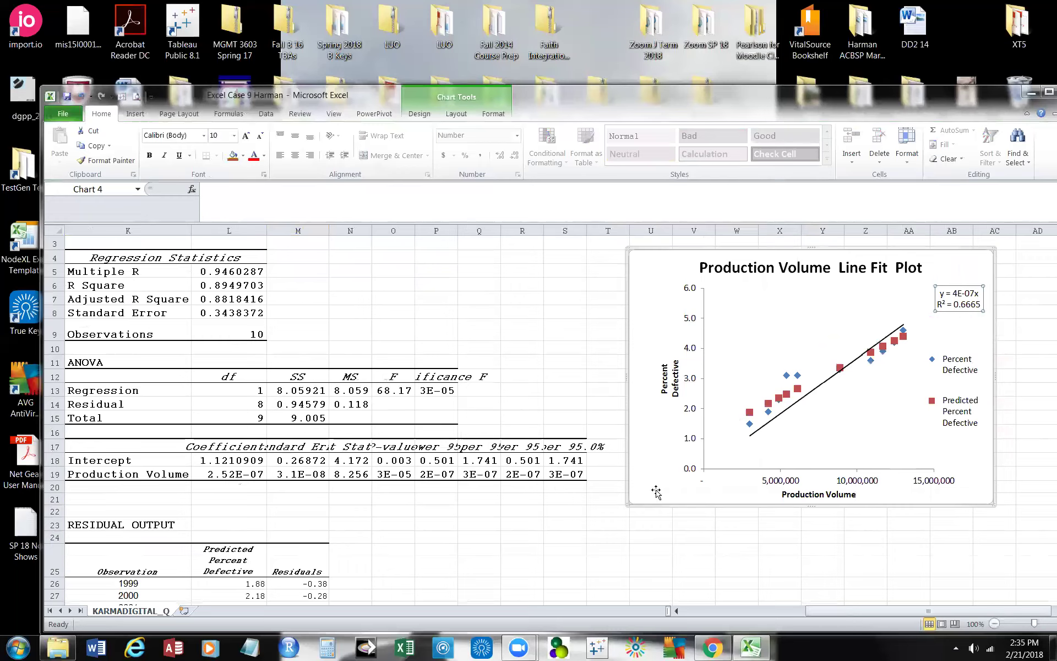
drag(857, 613, 879, 615)
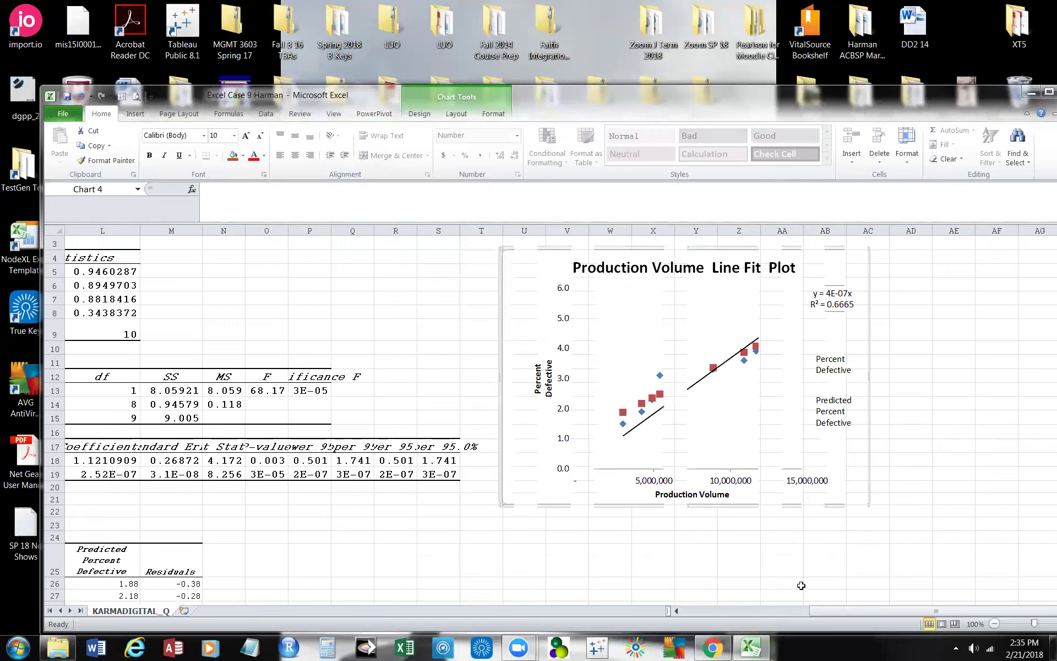
click(681, 420)
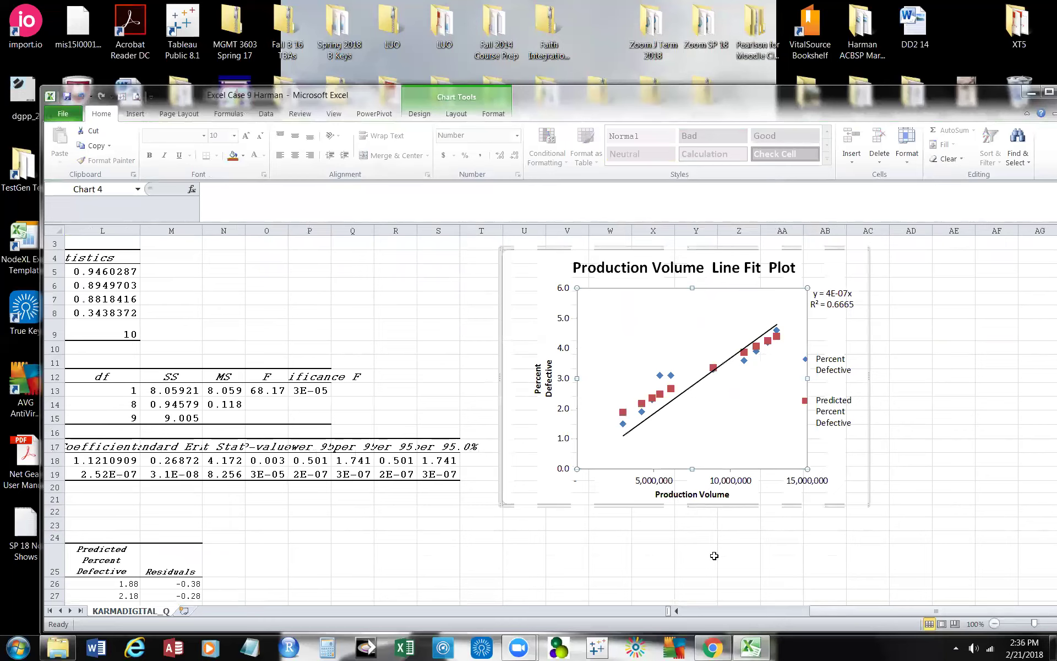
Apply blue gradient-fill data bars to the Regression Line values in D10:D19
drag(848, 610, 685, 596)
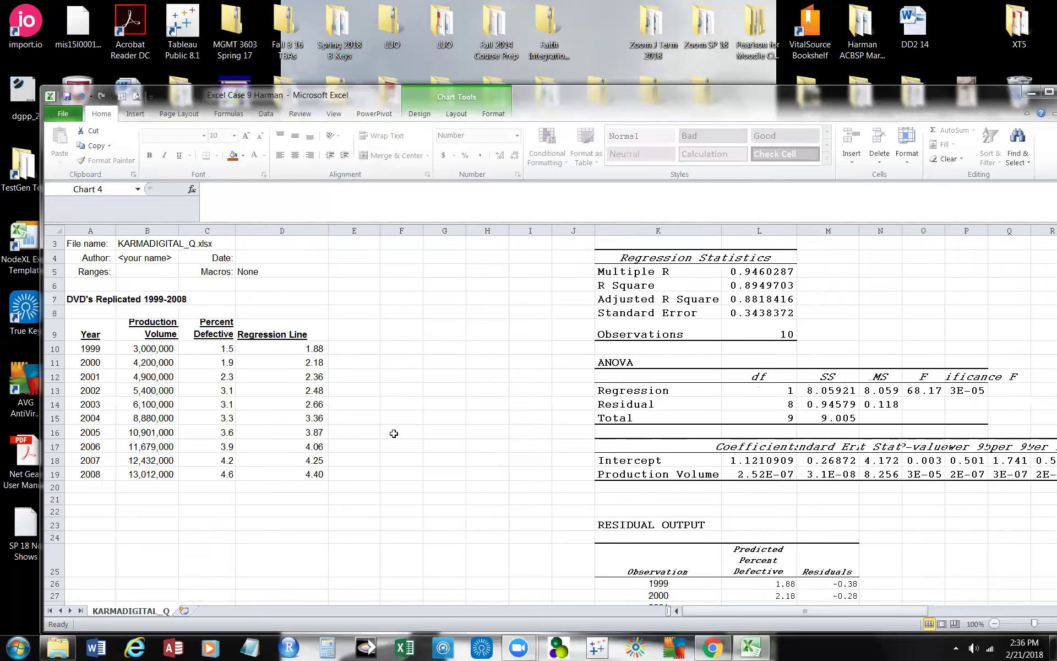
click(403, 399)
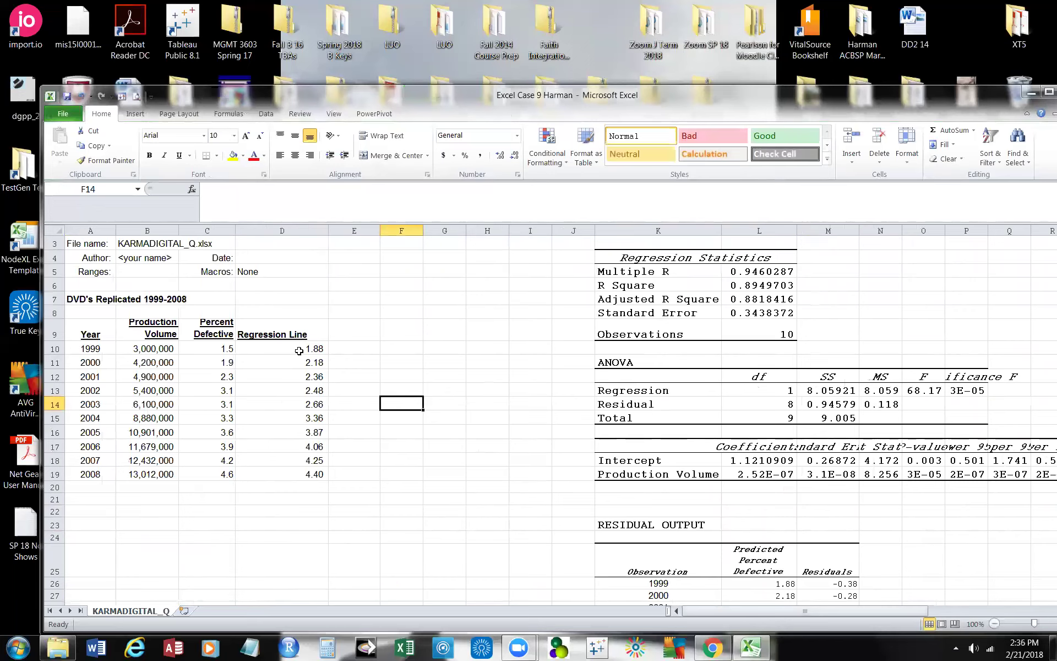
drag(291, 347, 309, 475)
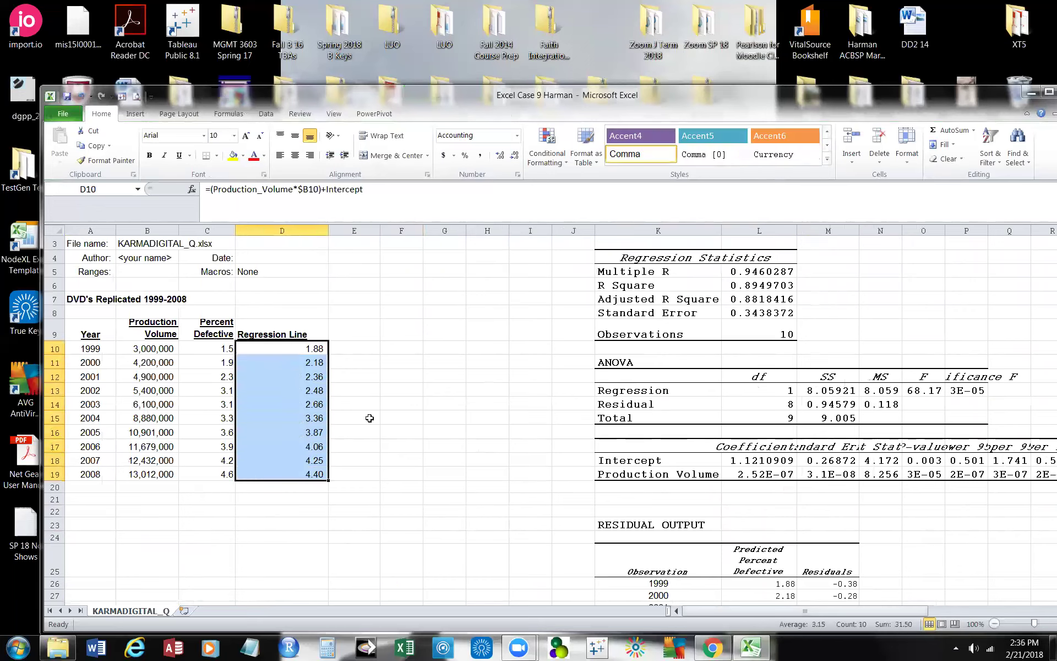
click(564, 160)
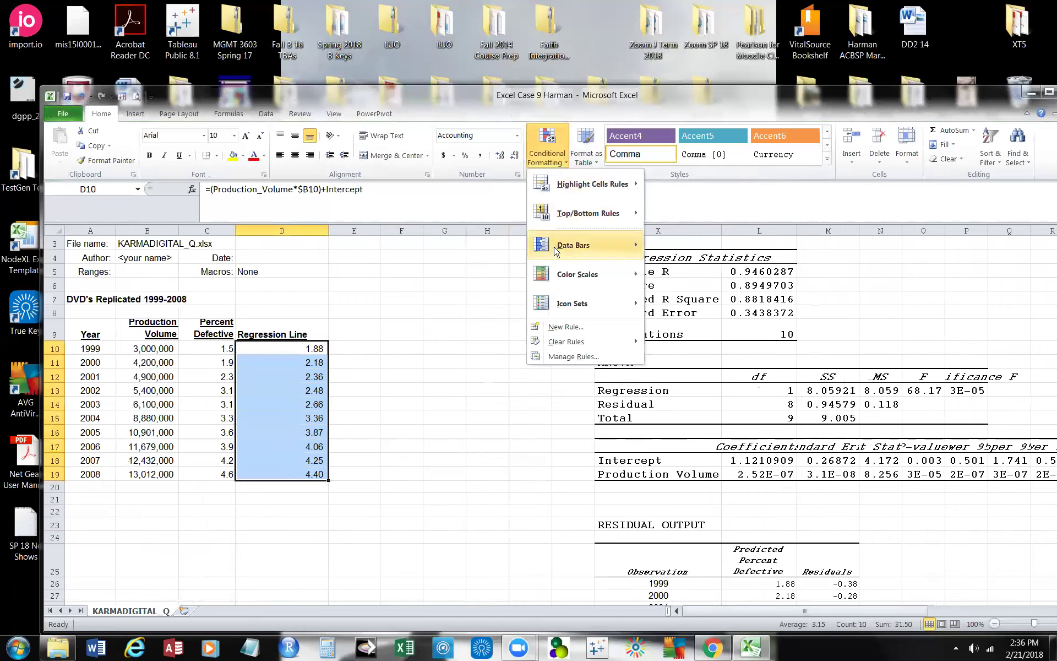
mouse_move(559, 249)
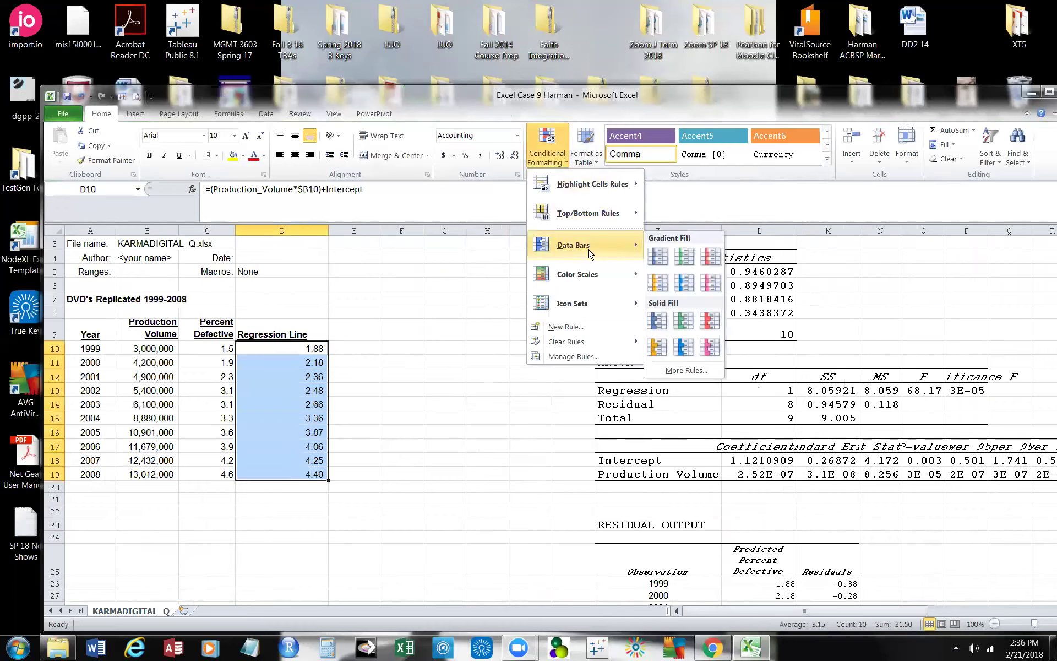
click(658, 257)
click(426, 362)
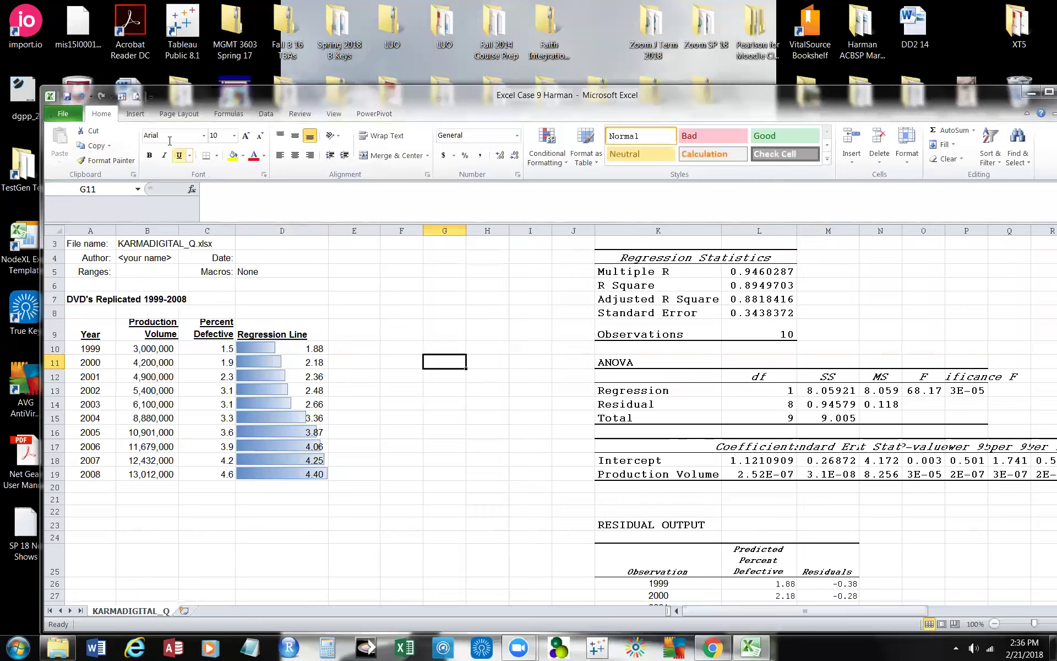
Clear the conditional formatting rules from the entire sheet
drag(283, 349, 295, 475)
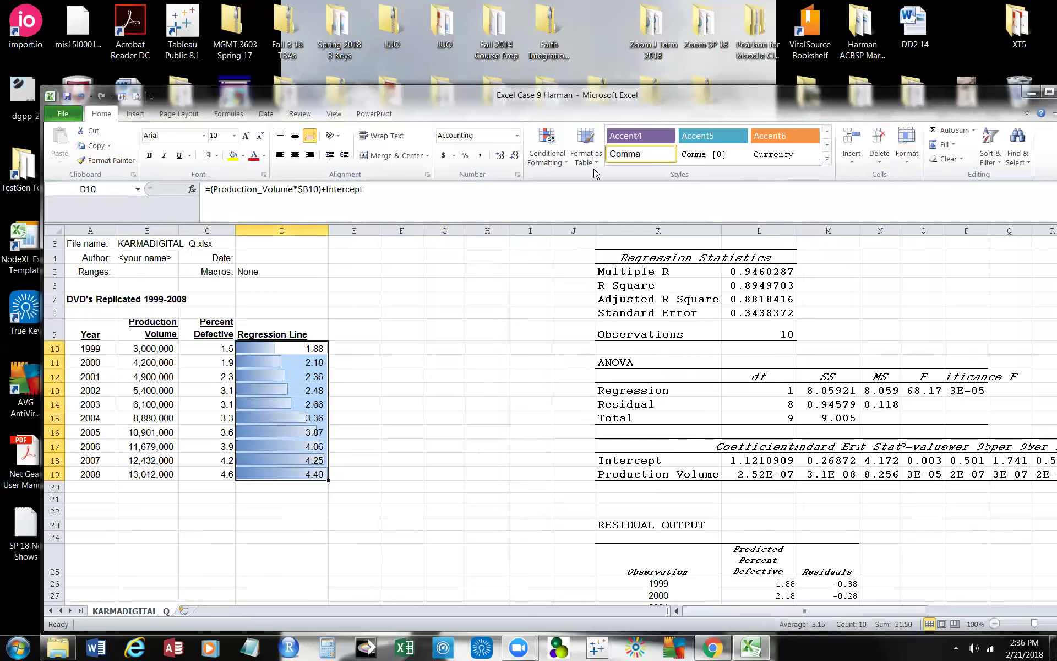
click(569, 163)
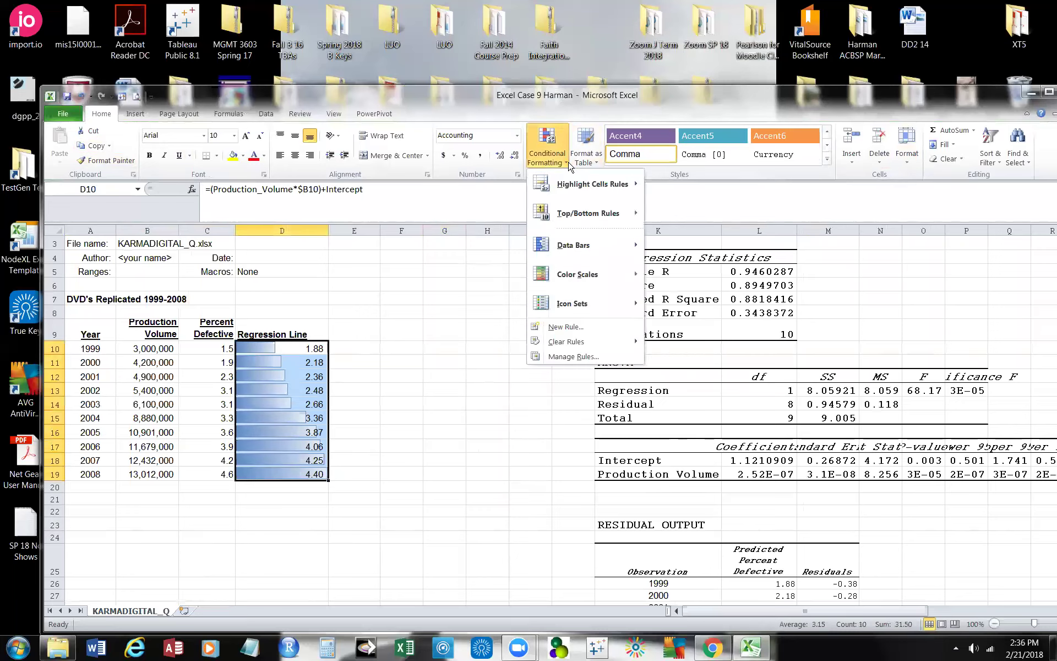
mouse_move(562, 243)
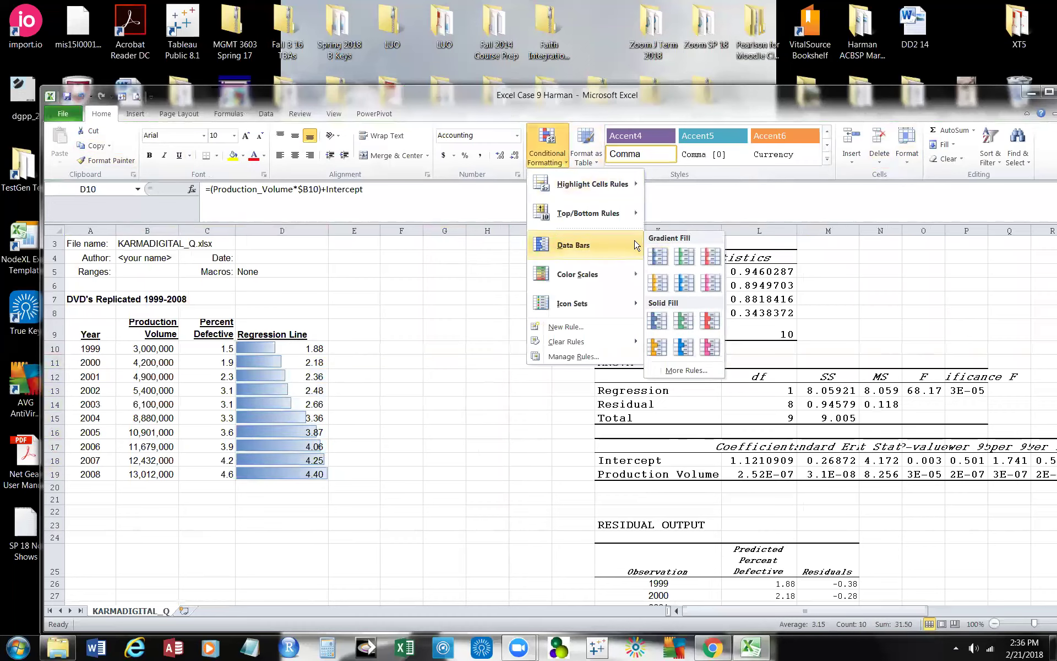
mouse_move(627, 344)
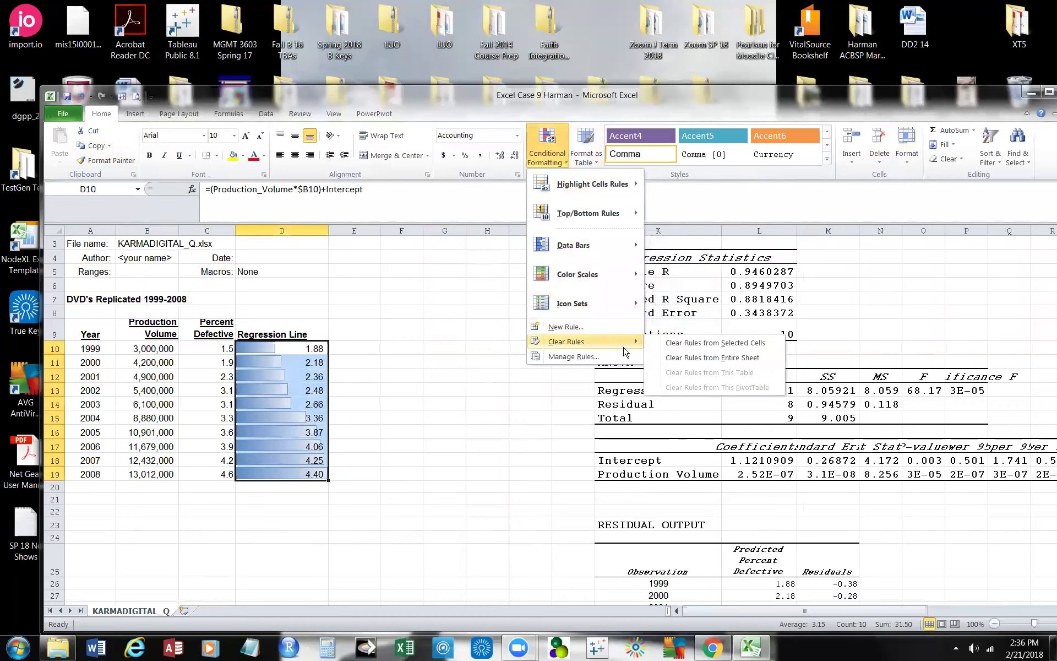
click(702, 357)
click(435, 342)
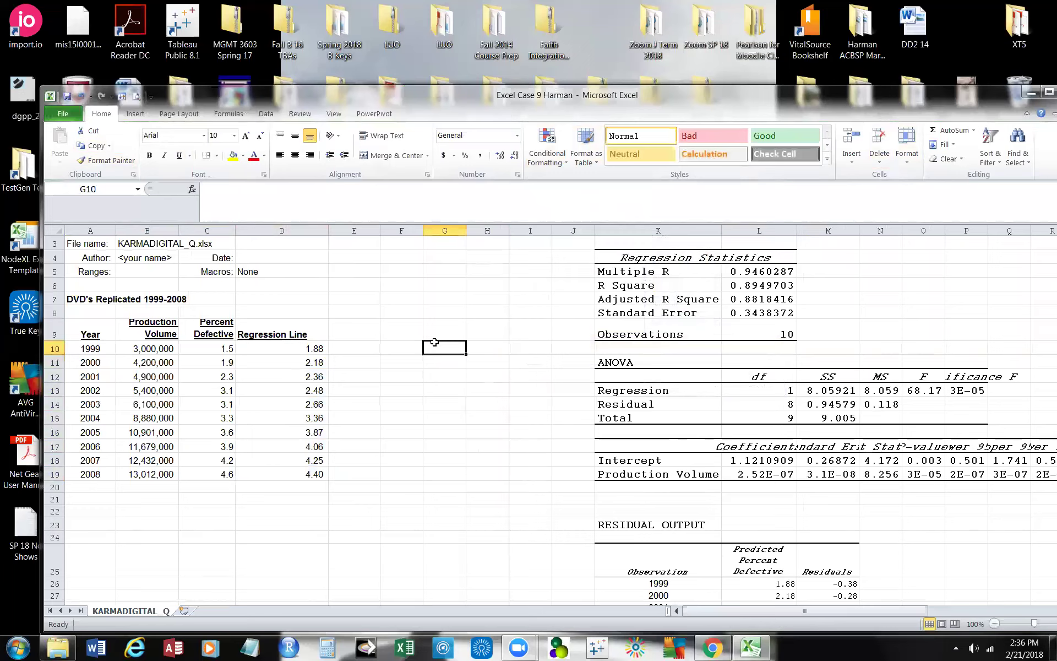
Apply blue gradient-fill data bars to the Residuals values in M26:M35 of the residual output
click(374, 353)
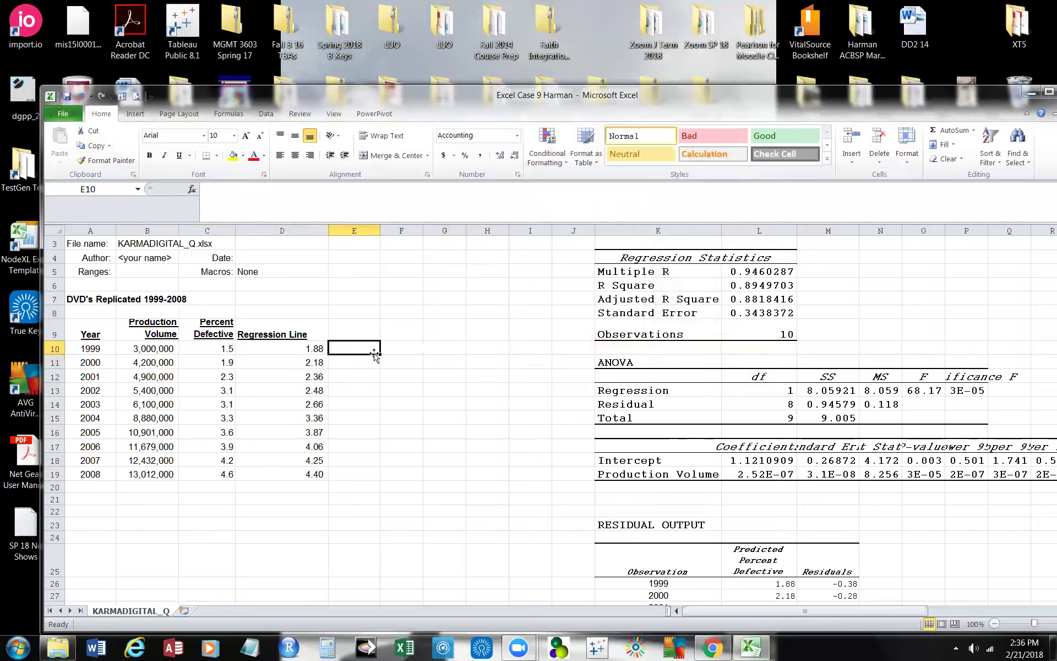
scroll(377, 352, down, 2)
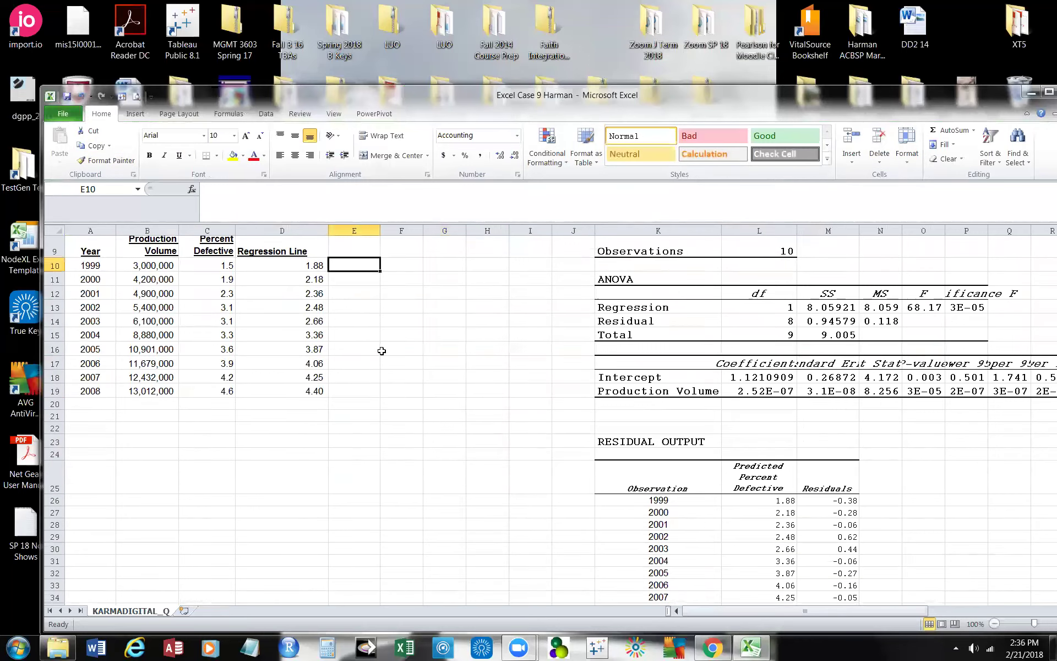
scroll(884, 542, down, 2)
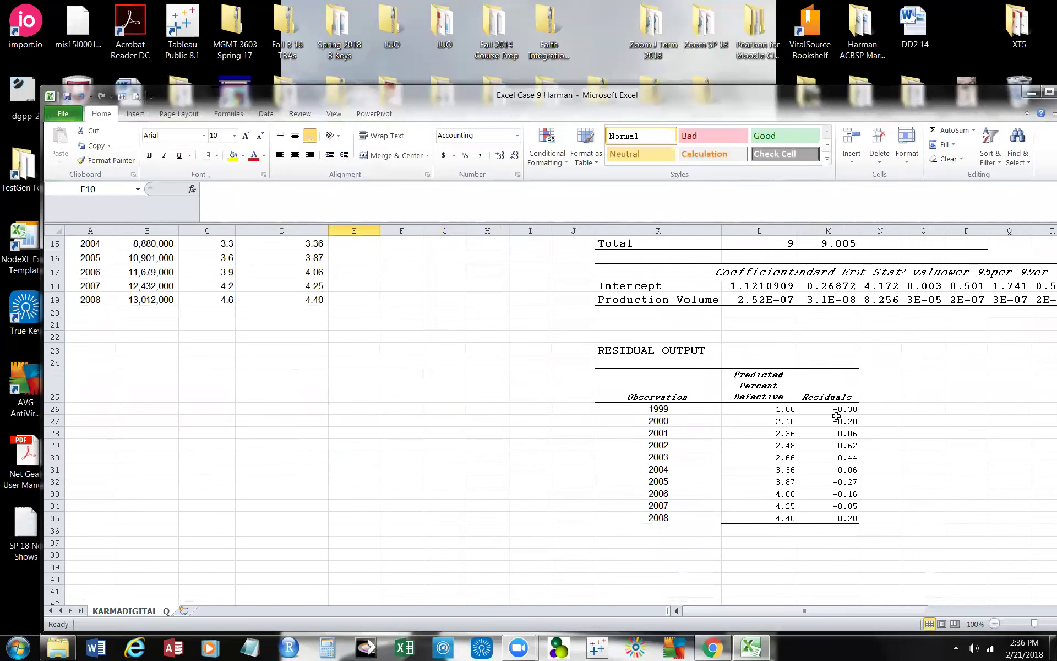
drag(822, 410, 811, 514)
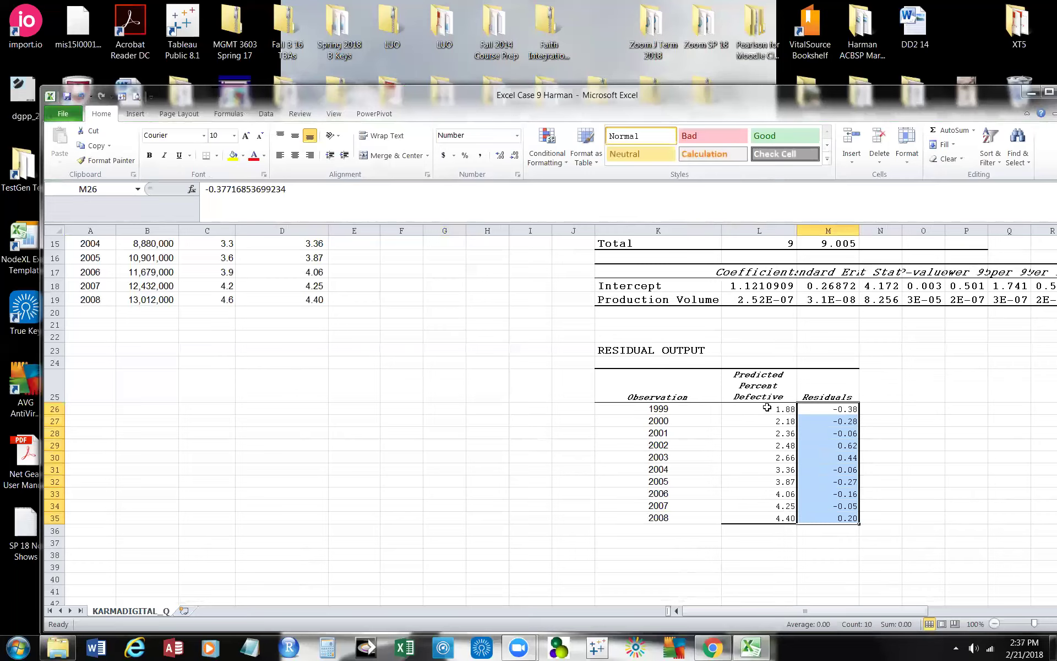
scroll(522, 364, up, 2)
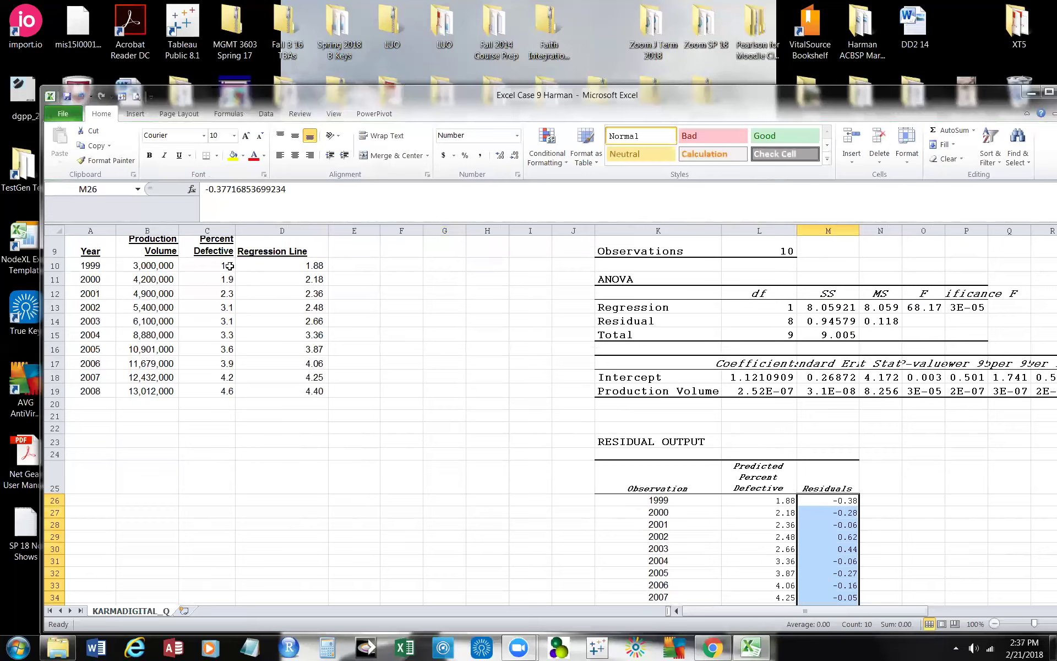
scroll(496, 386, down, 1)
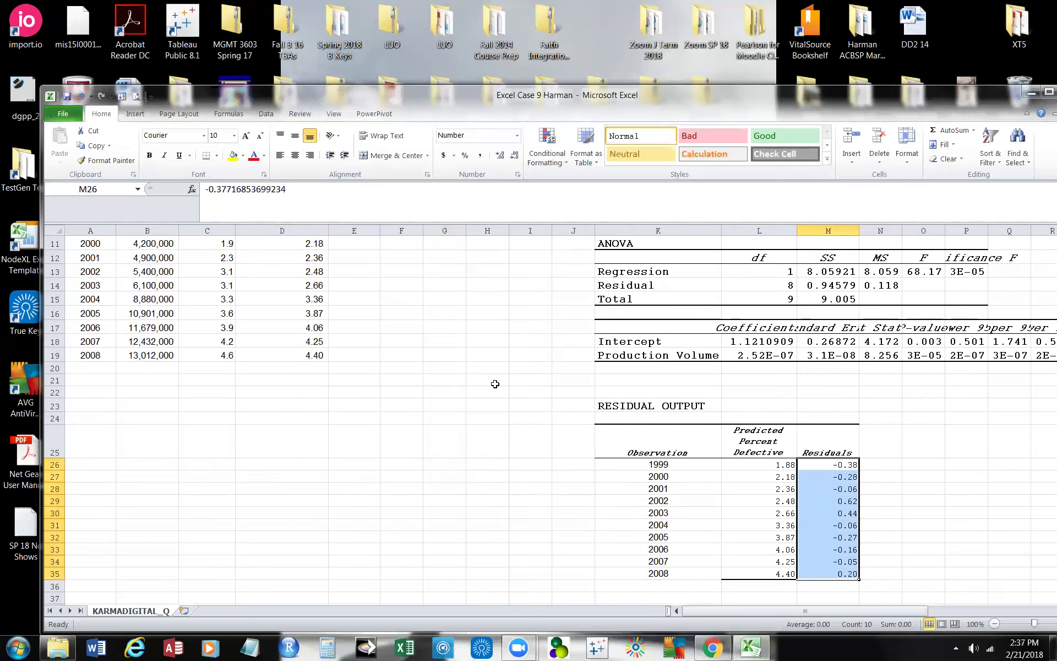
click(569, 161)
mouse_move(572, 246)
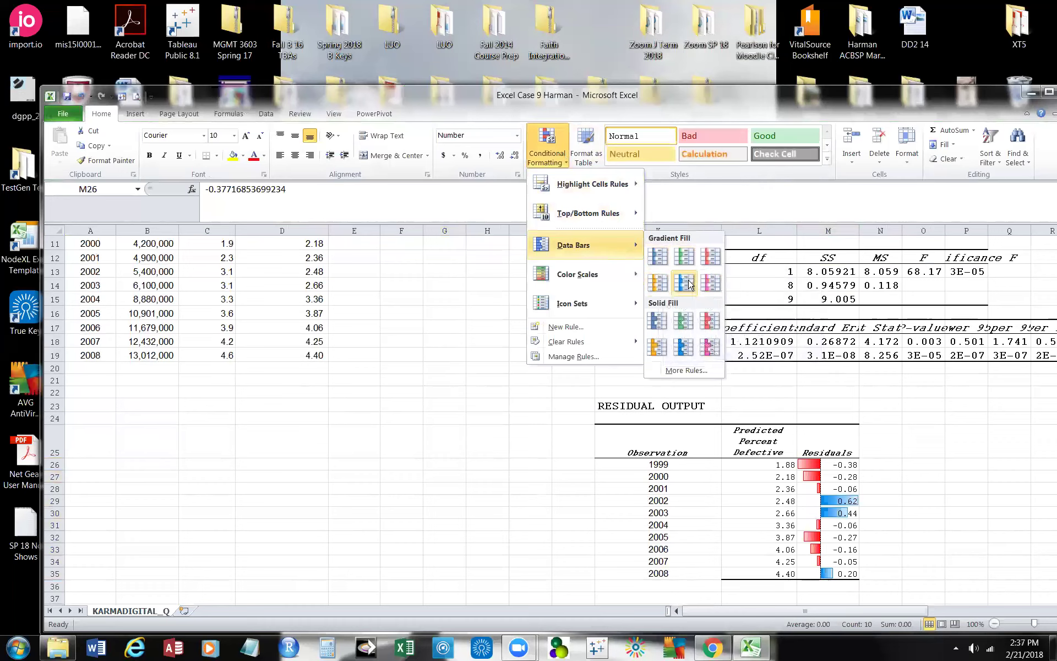
click(659, 258)
click(616, 429)
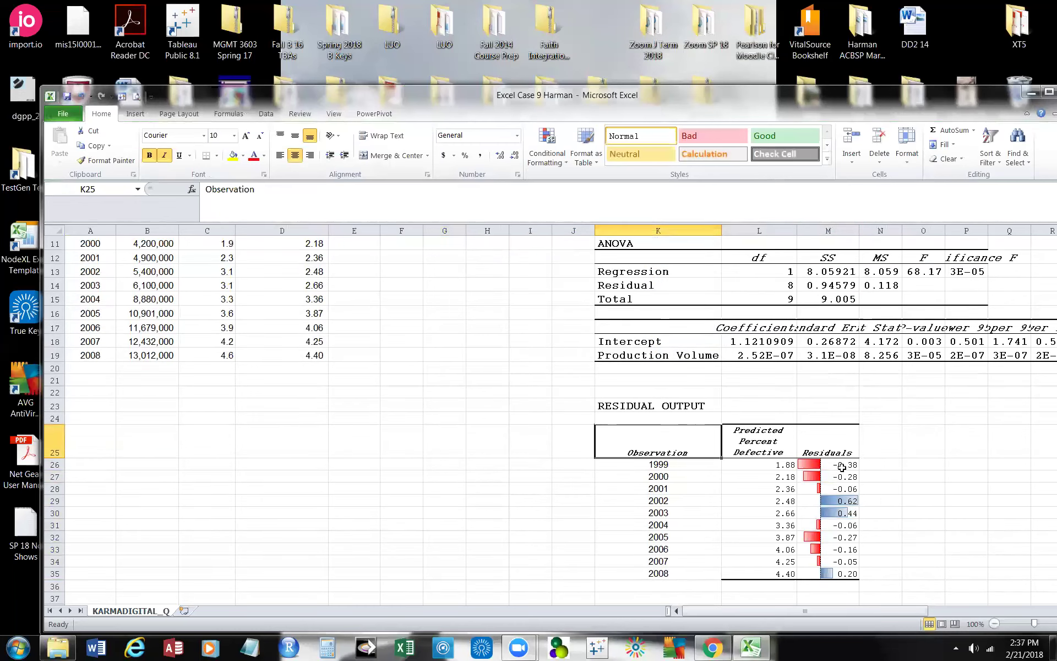
Compare the residual data bars, including the 2002 residual, with the source data and the Production Volume line fit plot
scroll(561, 444, up, 2)
scroll(562, 438, down, 2)
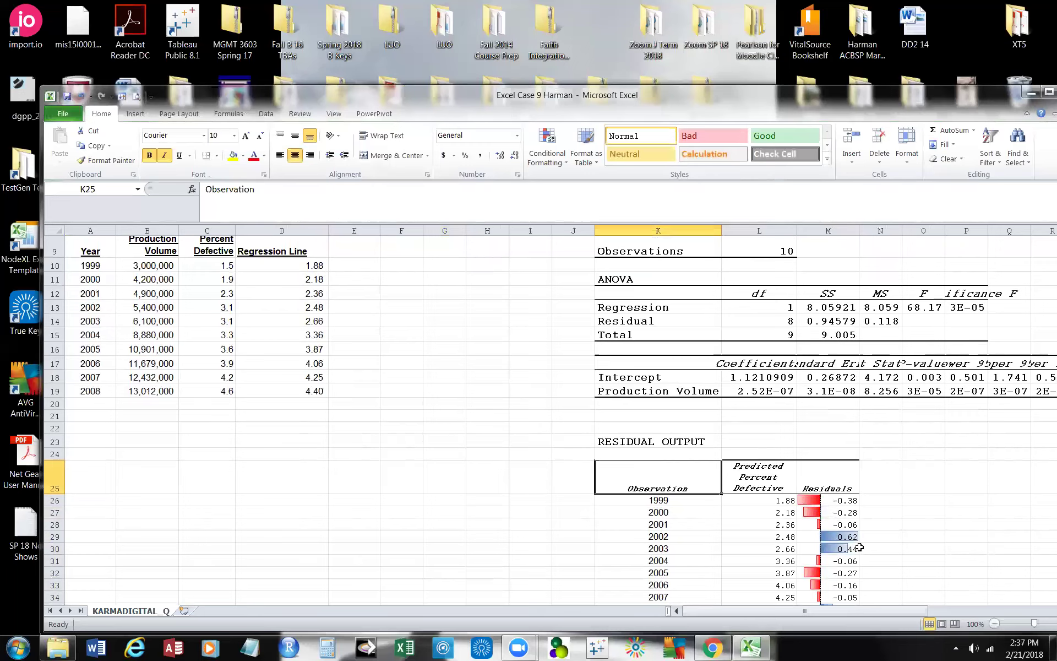
scroll(886, 532, down, 2)
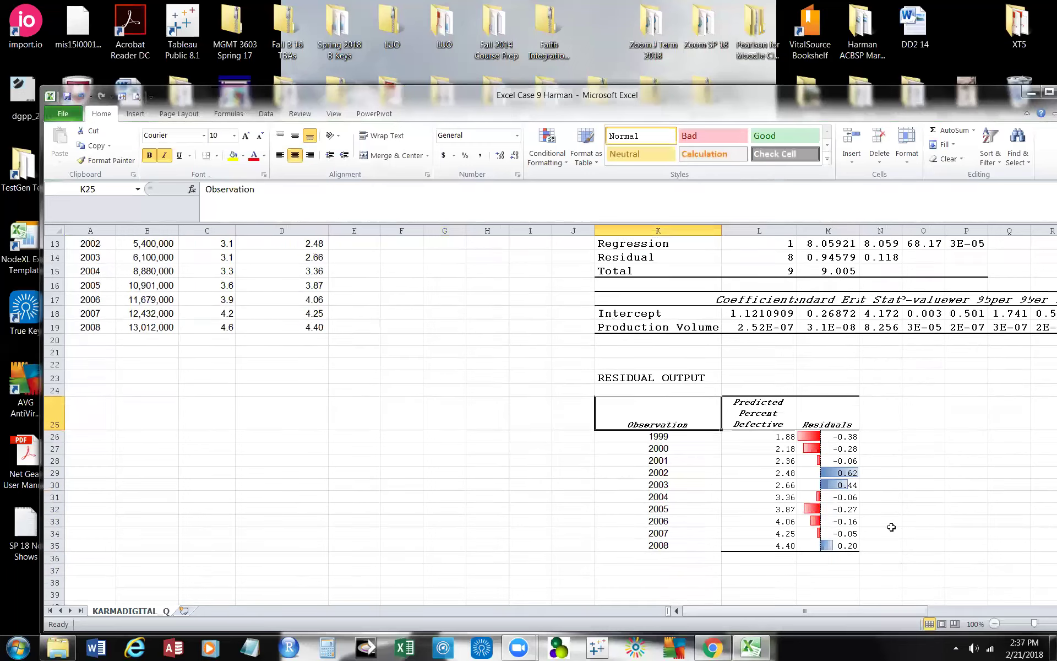
click(843, 473)
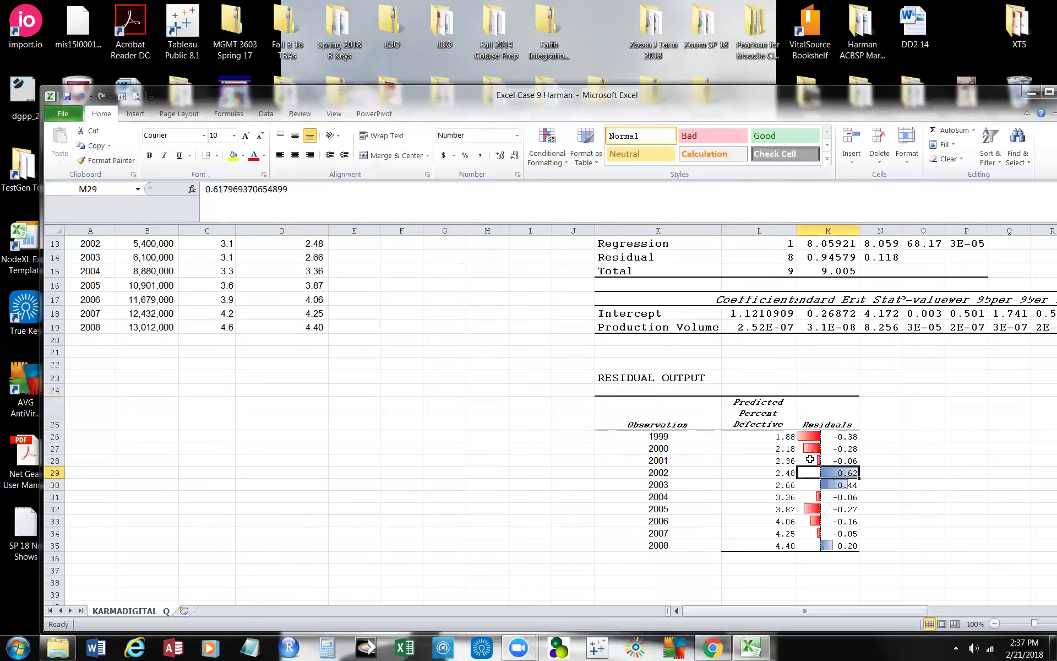
drag(806, 611, 936, 613)
scroll(746, 501, up, 3)
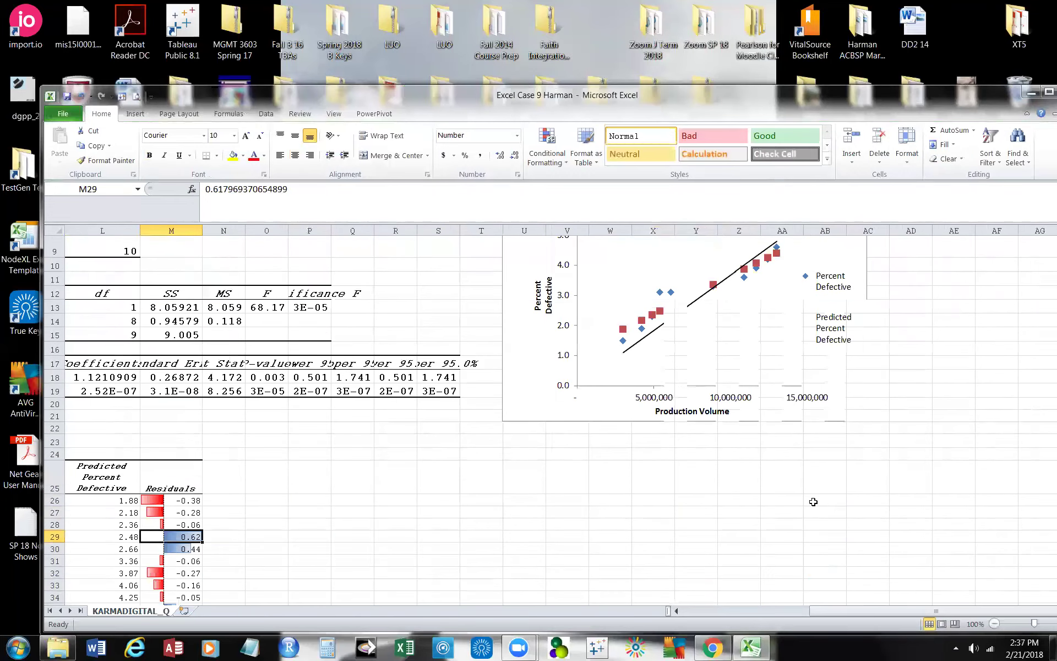
click(942, 445)
click(761, 422)
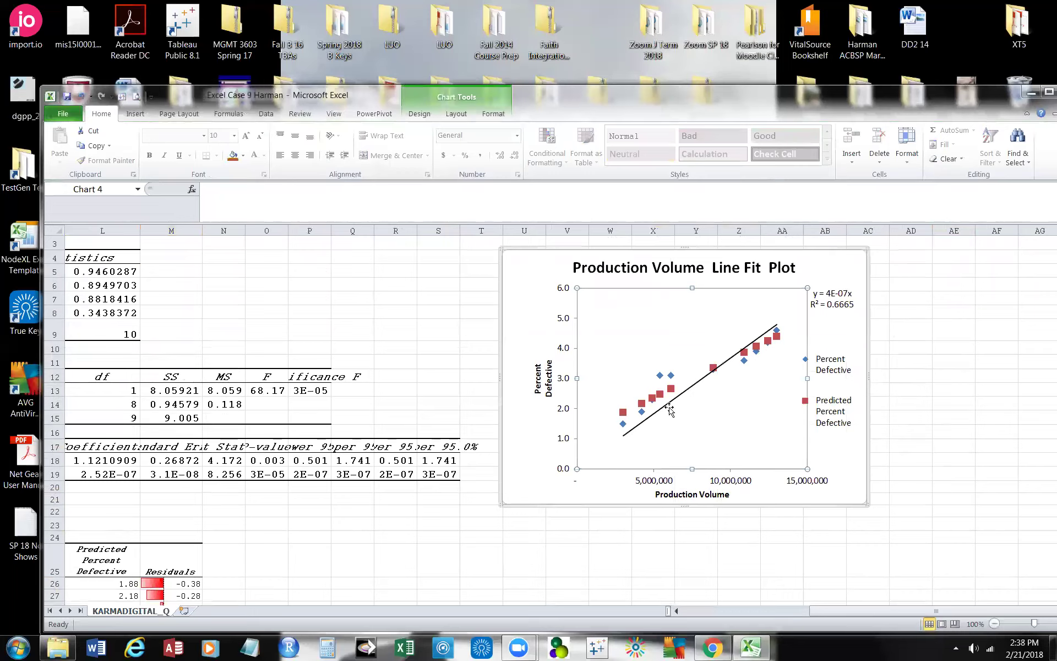
mouse_move(624, 416)
Review the DVD production data and regression summary again, along with the line fit plot and the yearly residuals
drag(826, 615, 602, 606)
click(377, 476)
scroll(437, 414, down, 2)
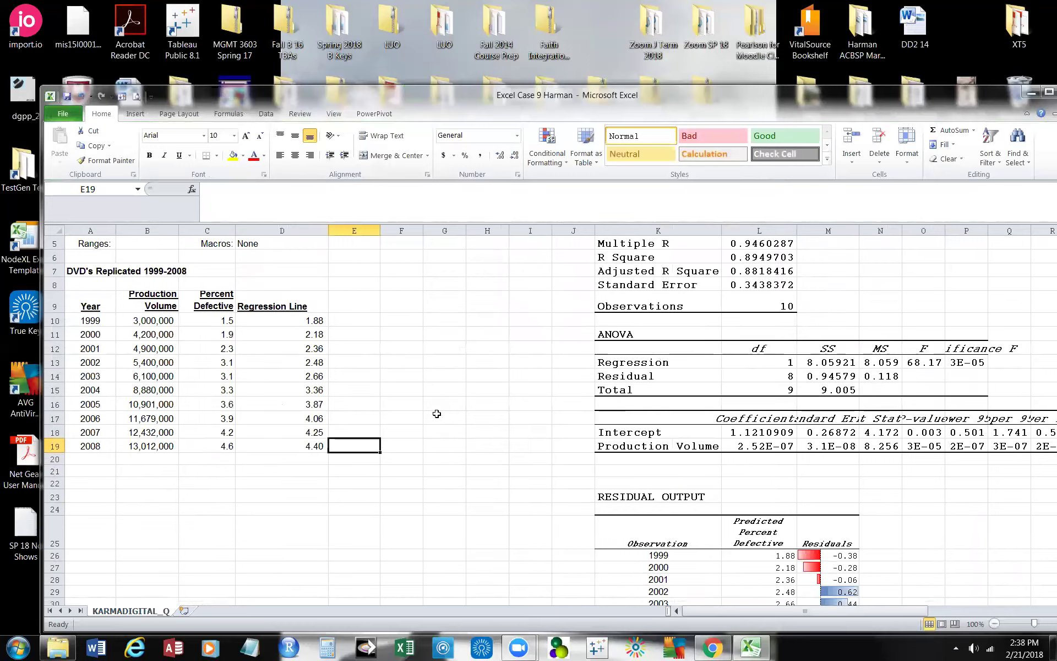
scroll(436, 415, up, 2)
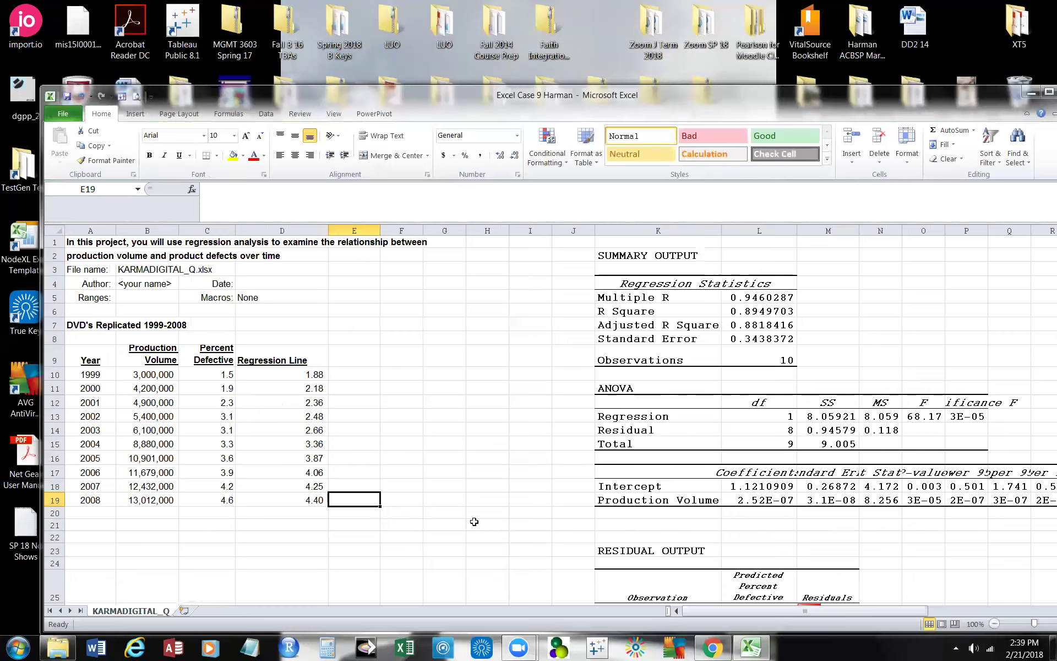
scroll(474, 519, down, 1)
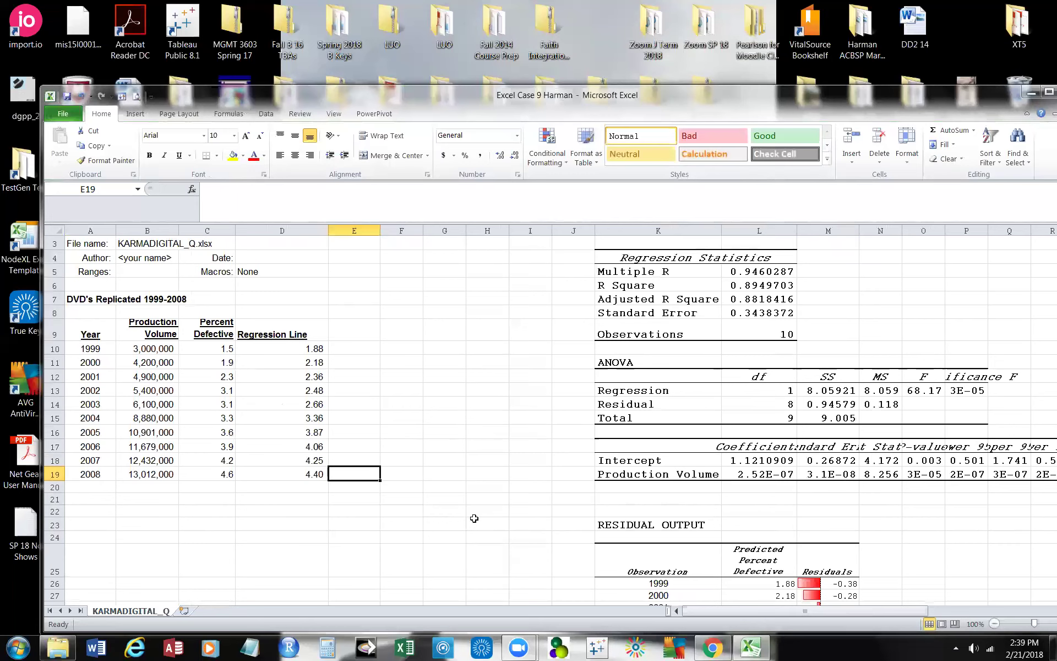
drag(879, 612, 1009, 610)
click(781, 427)
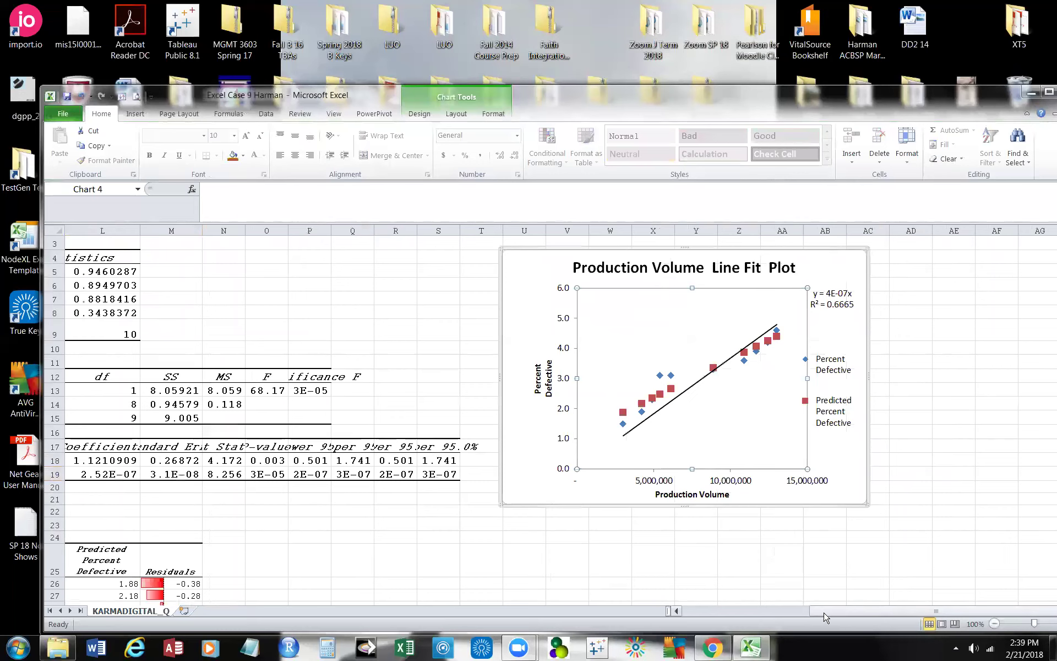
drag(831, 612, 686, 610)
scroll(132, 534, down, 2)
click(95, 434)
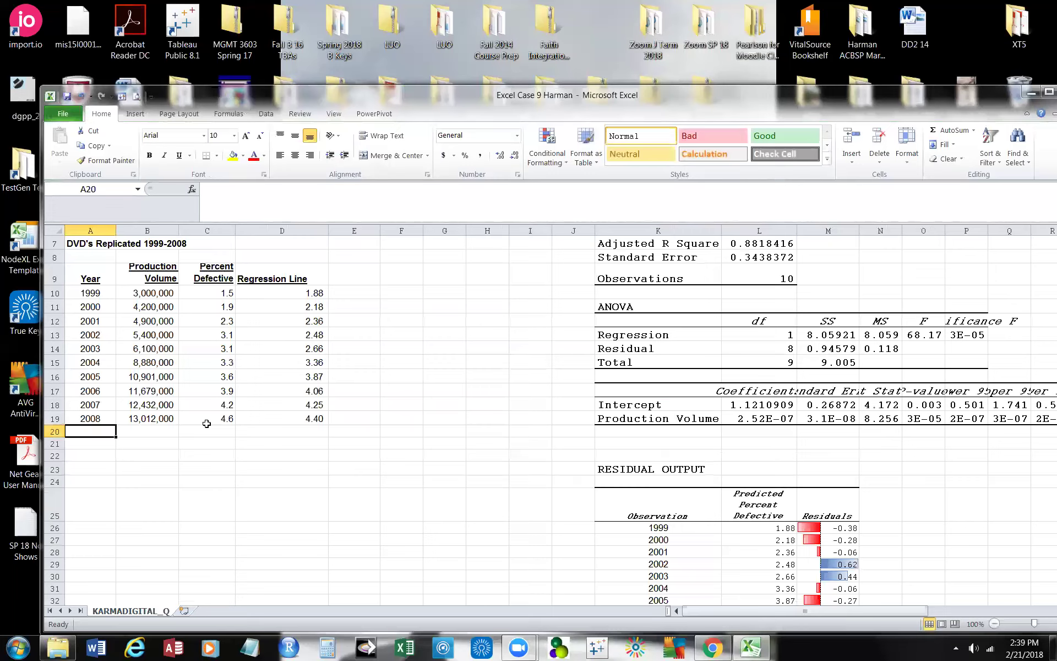
scroll(916, 540, down, 3)
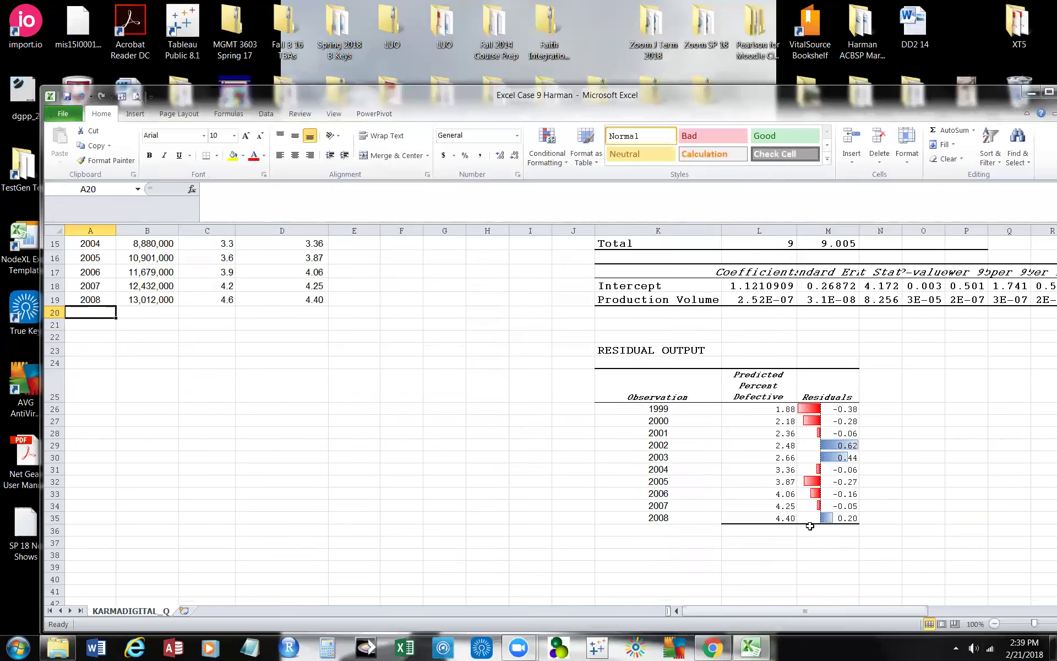
scroll(848, 612, right, 4)
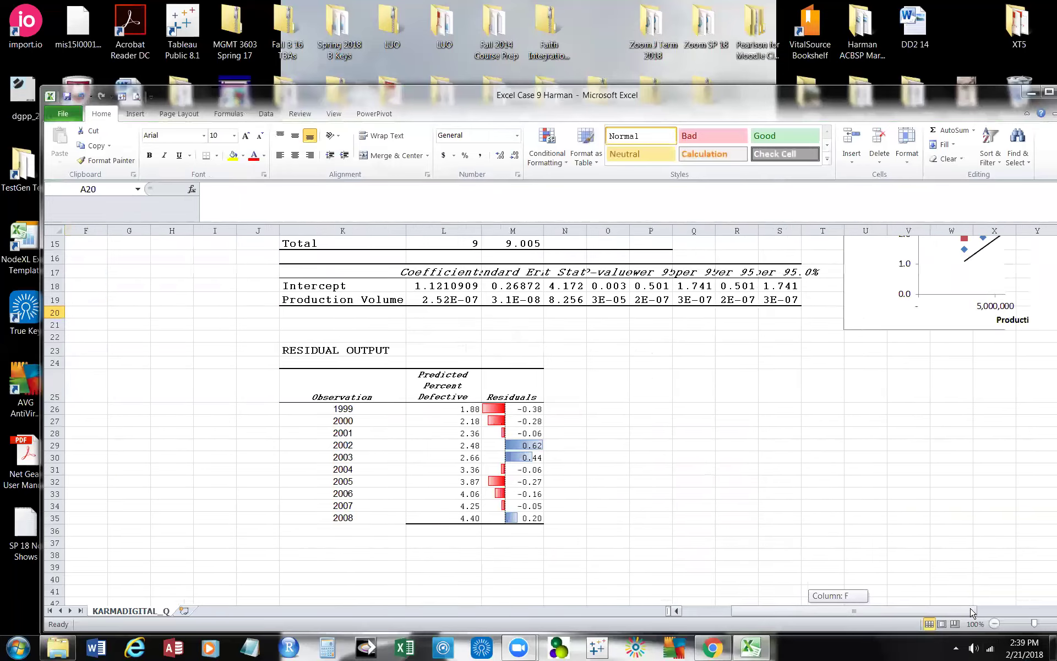
Add a 2009 row beneath the 2008 data with a production volume of 15,000,000, and centre the year in A20
scroll(826, 419, up, 3)
click(786, 361)
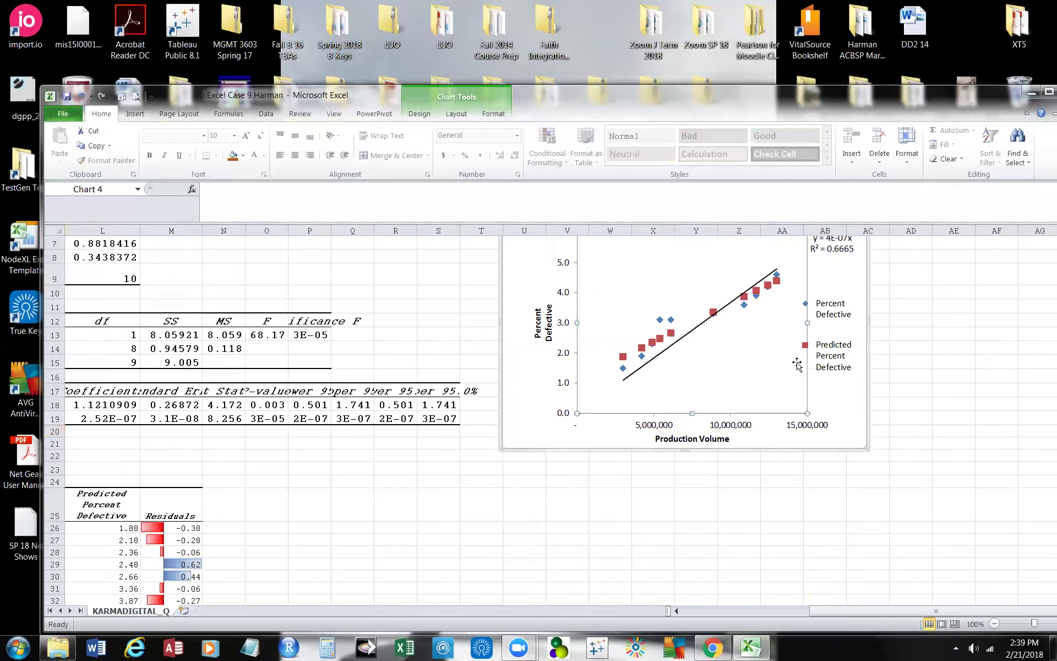
scroll(905, 415, up, 2)
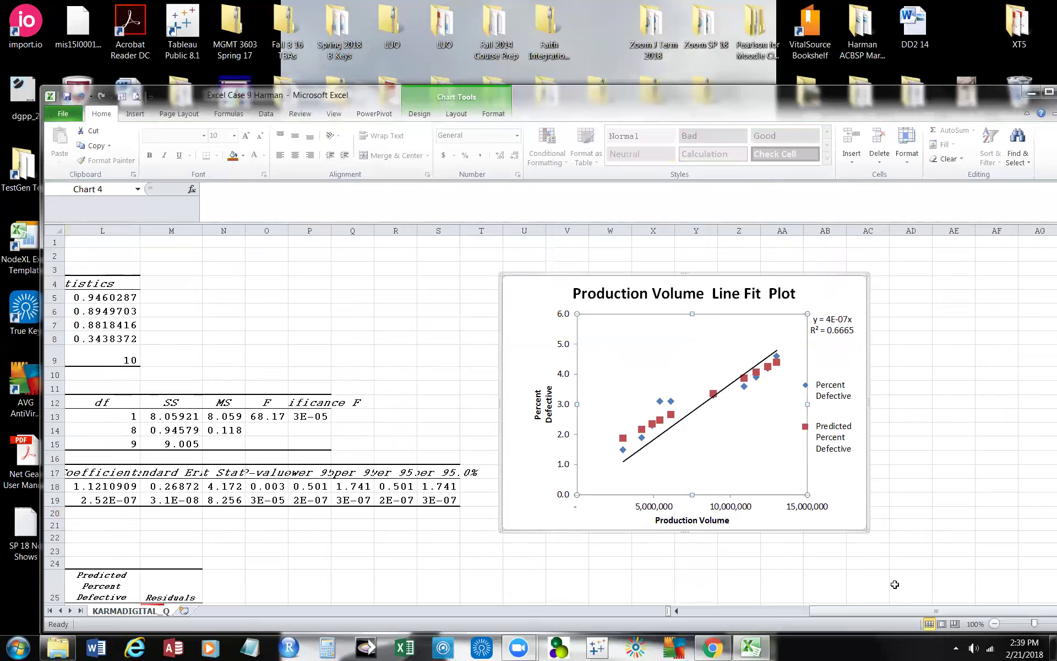
drag(881, 611, 599, 589)
click(99, 513)
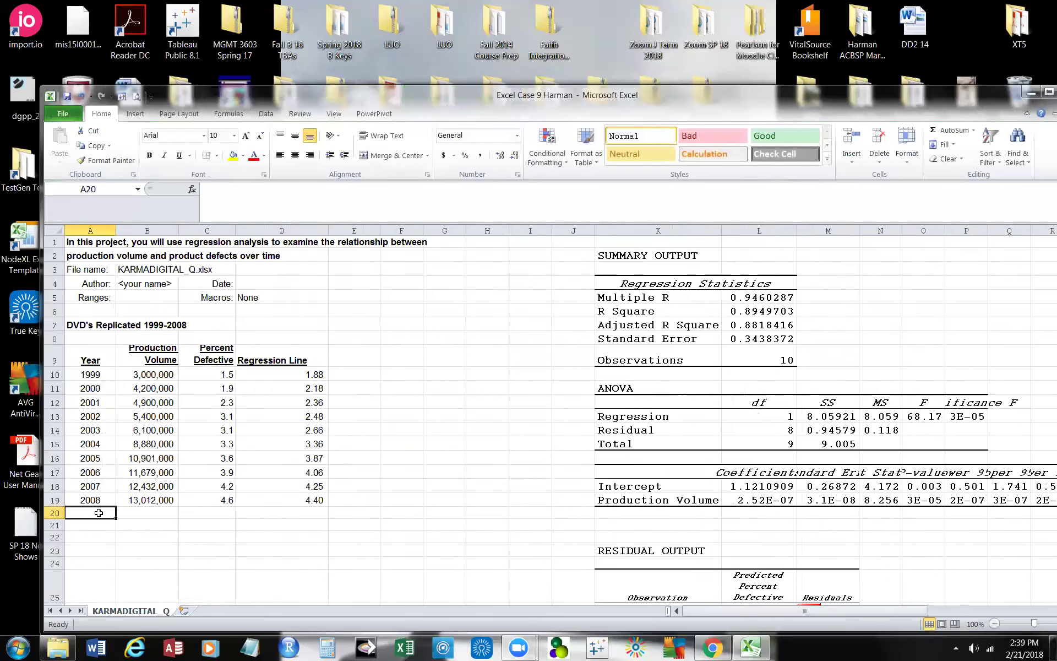
text(2009)
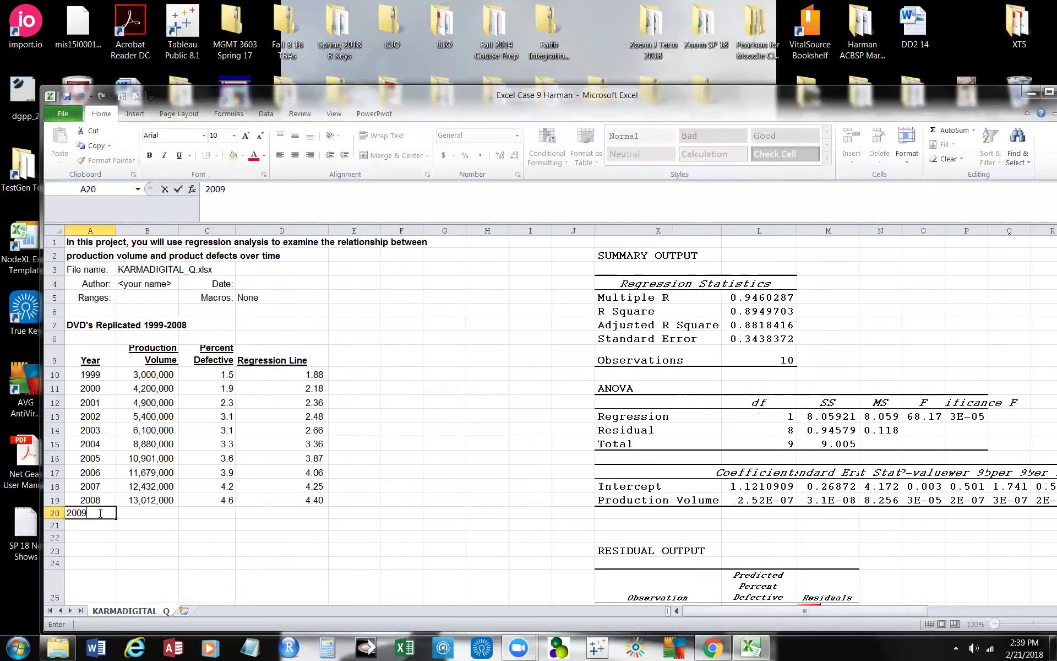
key(Tab)
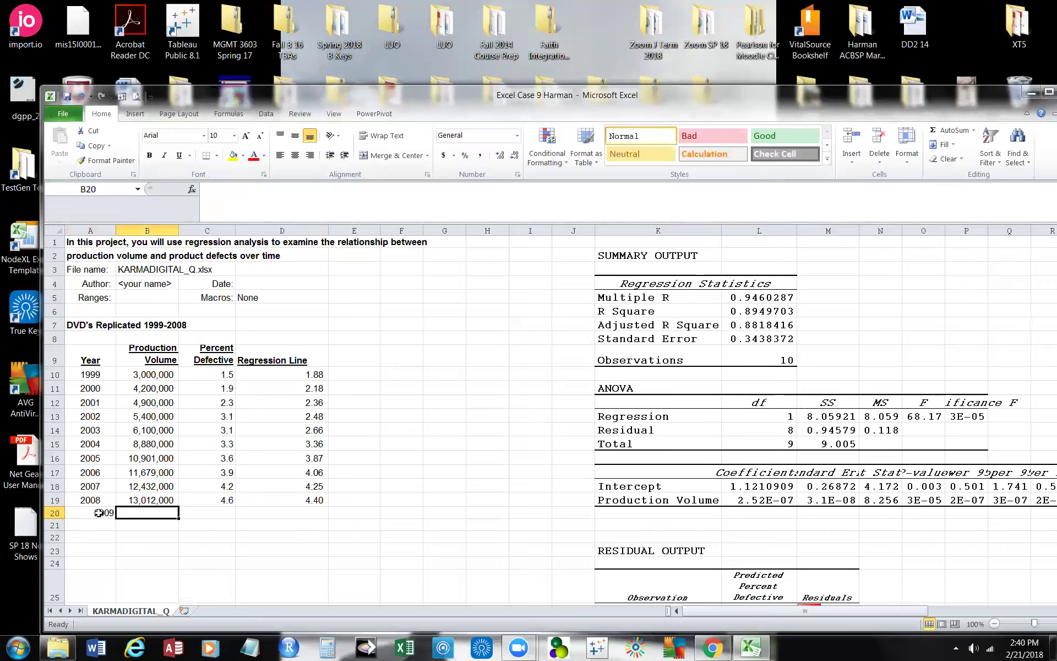
text(15,000,000)
drag(275, 572, 280, 558)
click(103, 512)
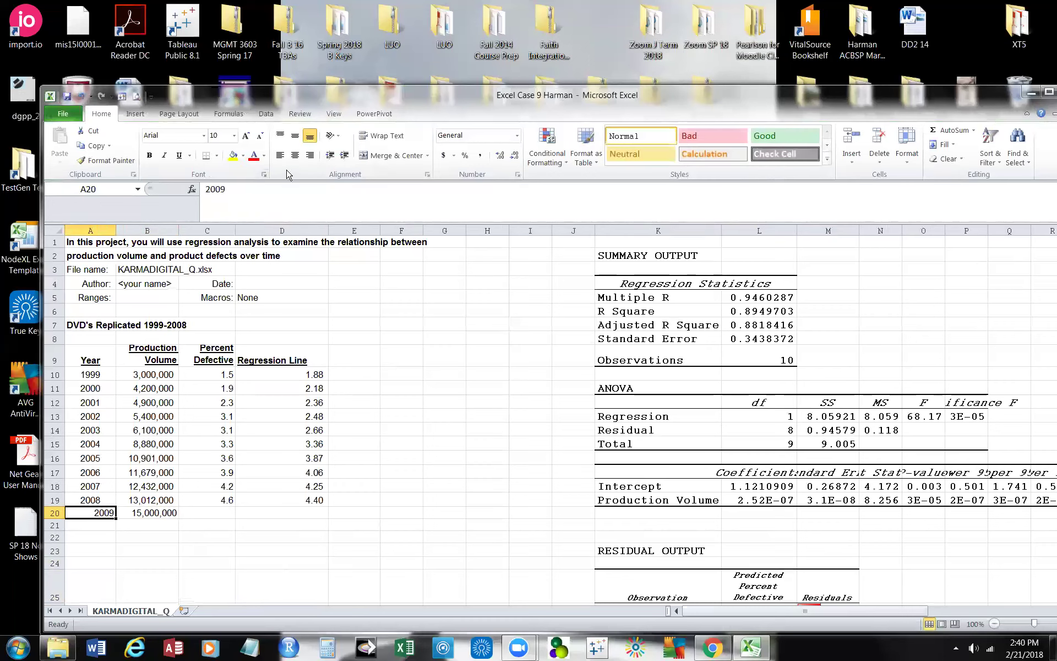
click(295, 155)
click(205, 500)
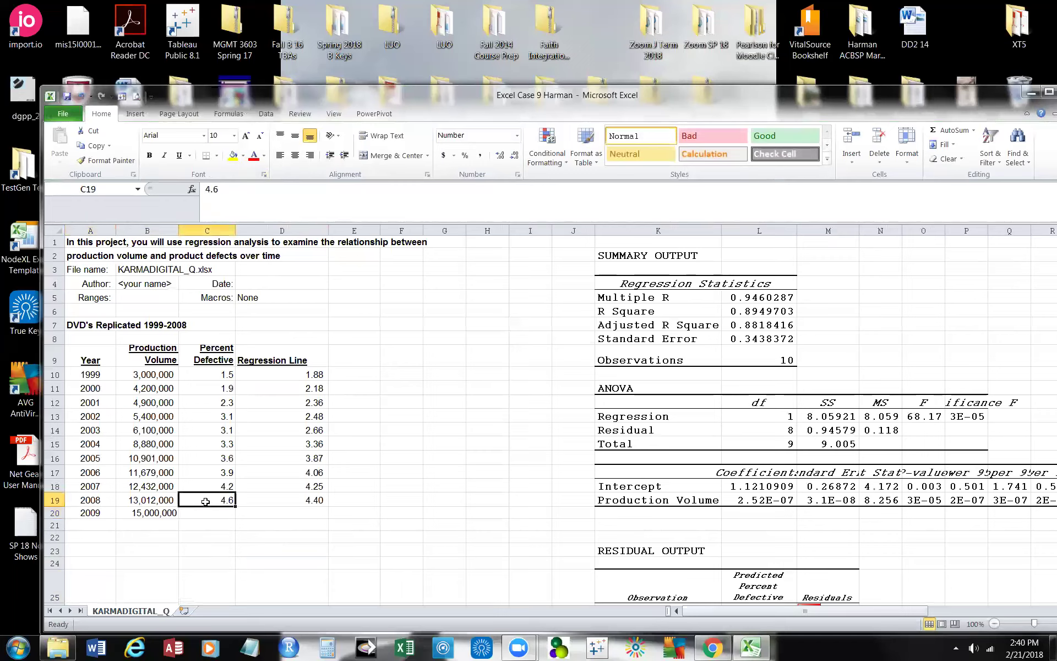
click(210, 513)
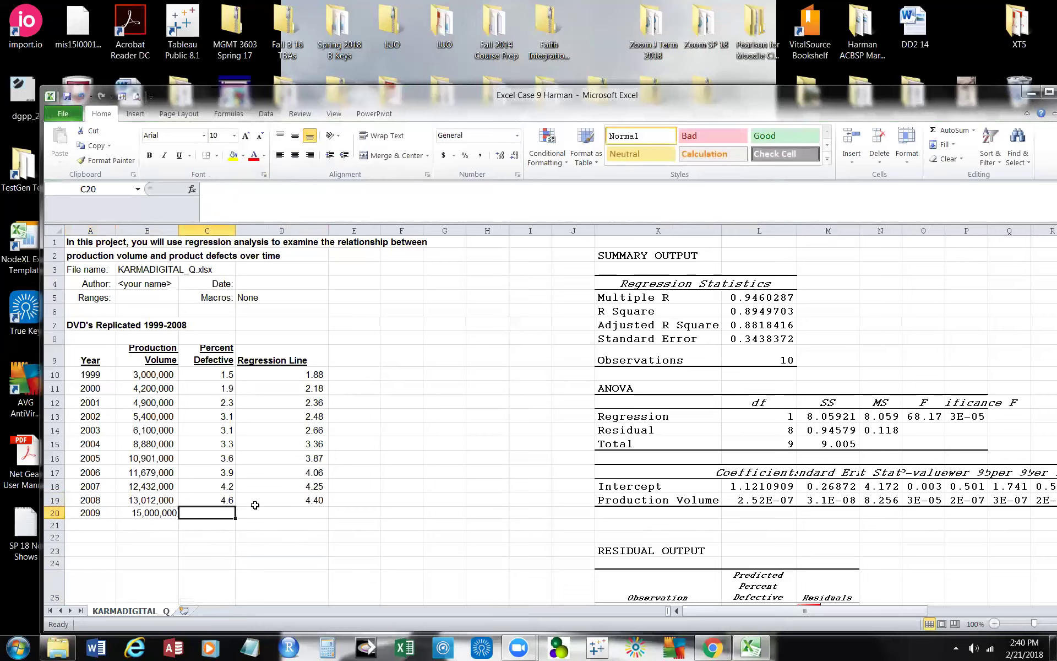
click(202, 500)
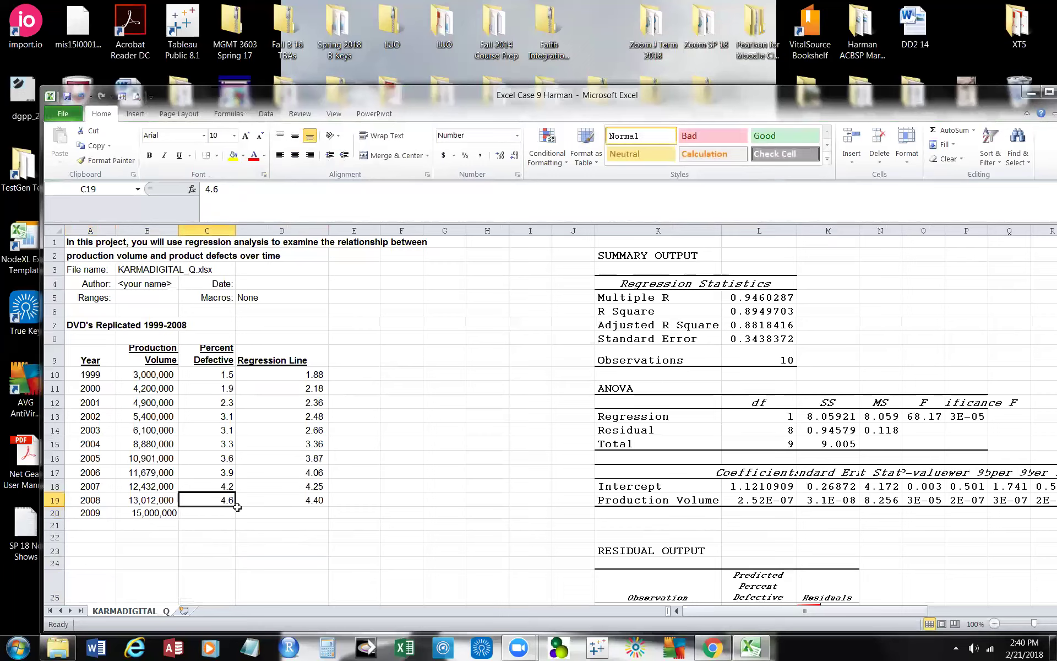
drag(237, 506, 236, 517)
click(213, 500)
click(214, 510)
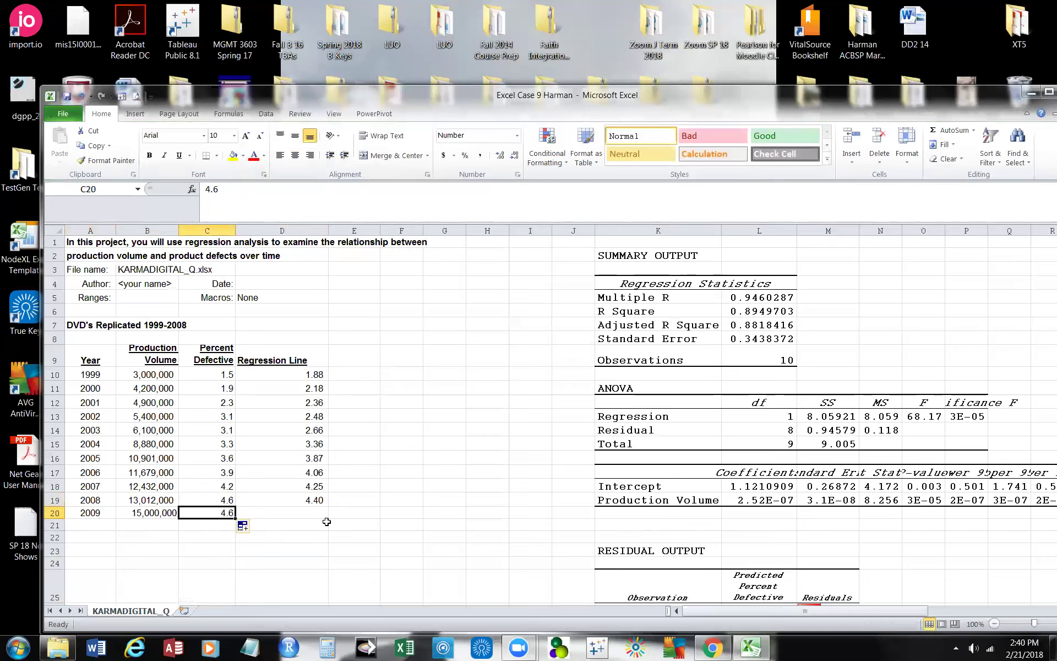
key(Delete)
click(263, 499)
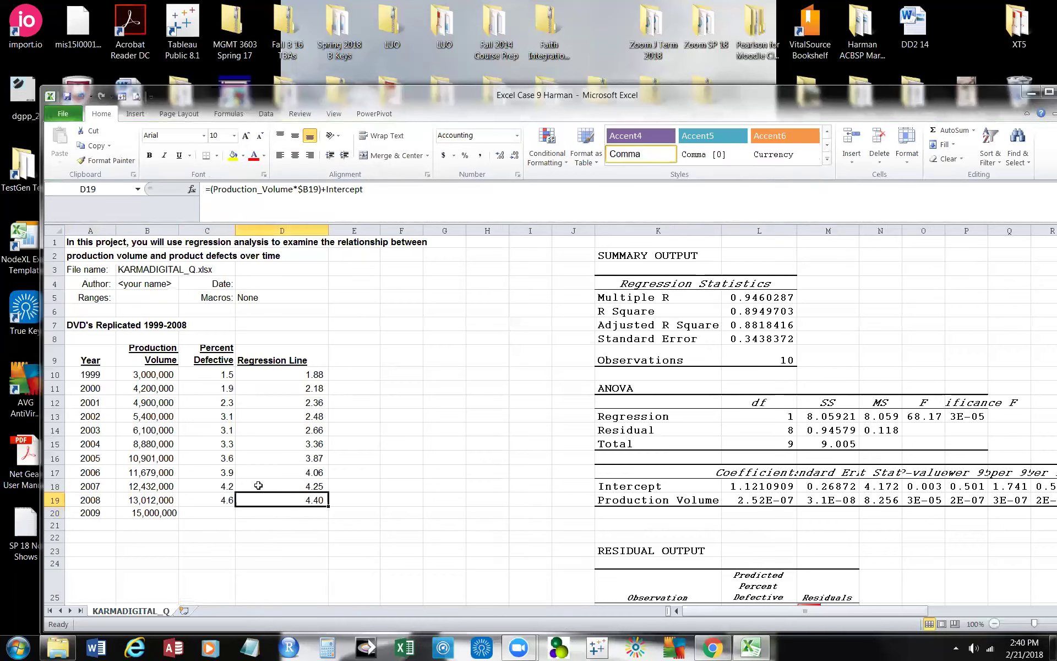
click(256, 560)
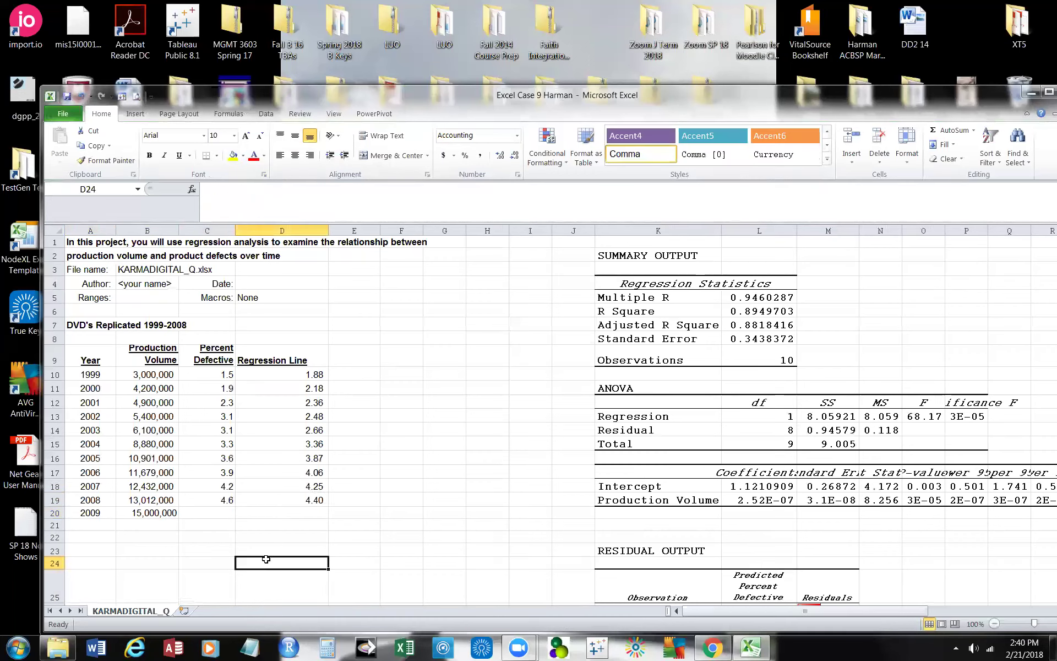
Collapse row 8 above the table headings and change the C9 heading to "Actual Percent Defective"
drag(53, 346, 58, 336)
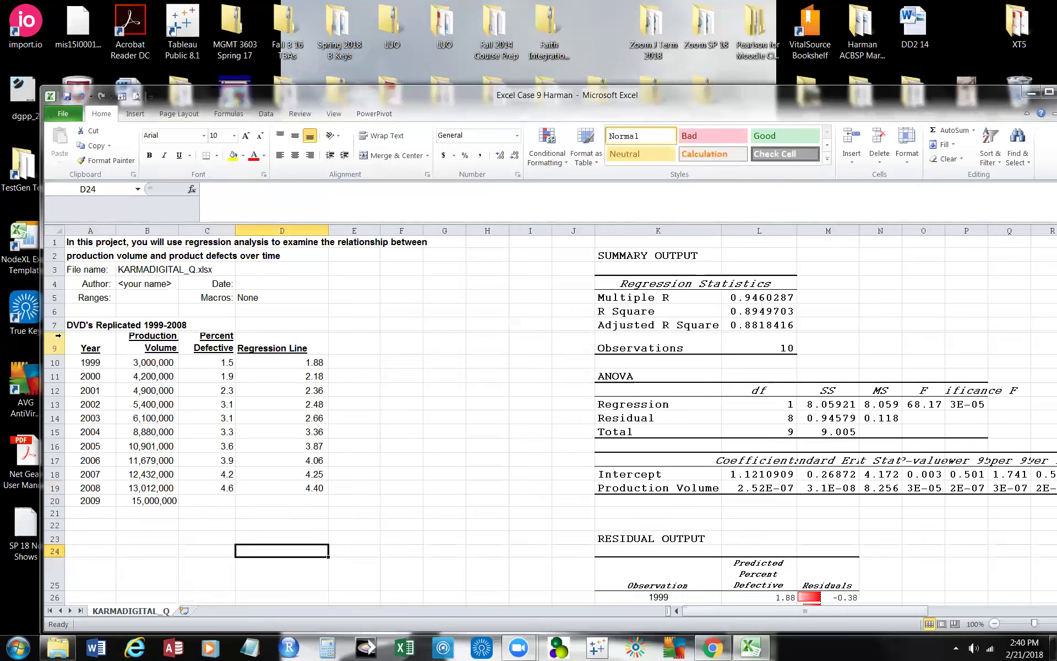
click(216, 347)
click(304, 213)
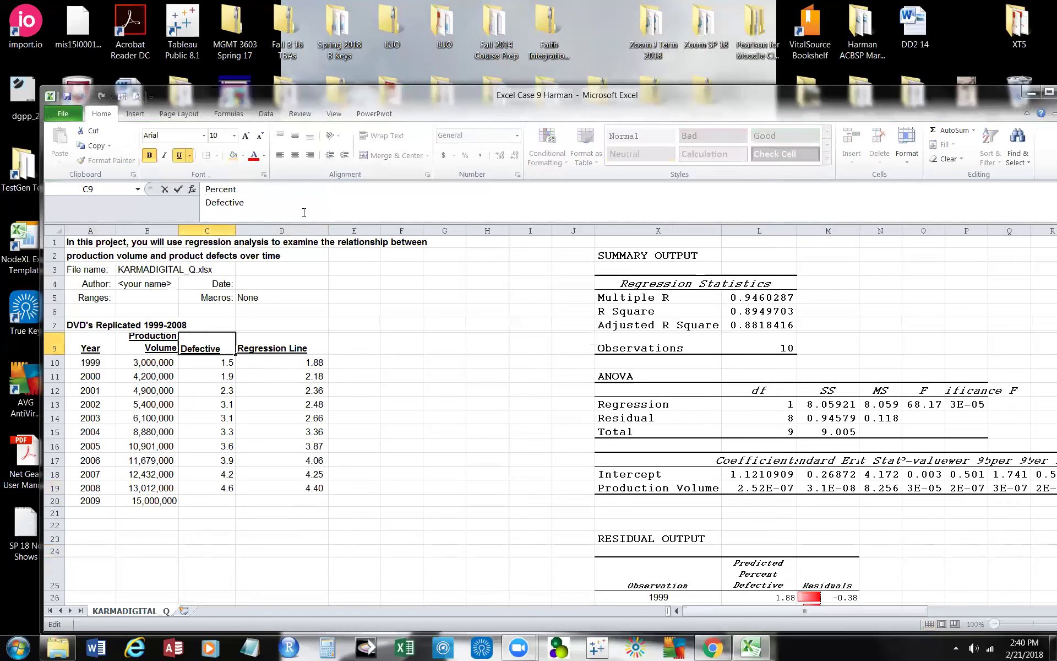
text(Actual)
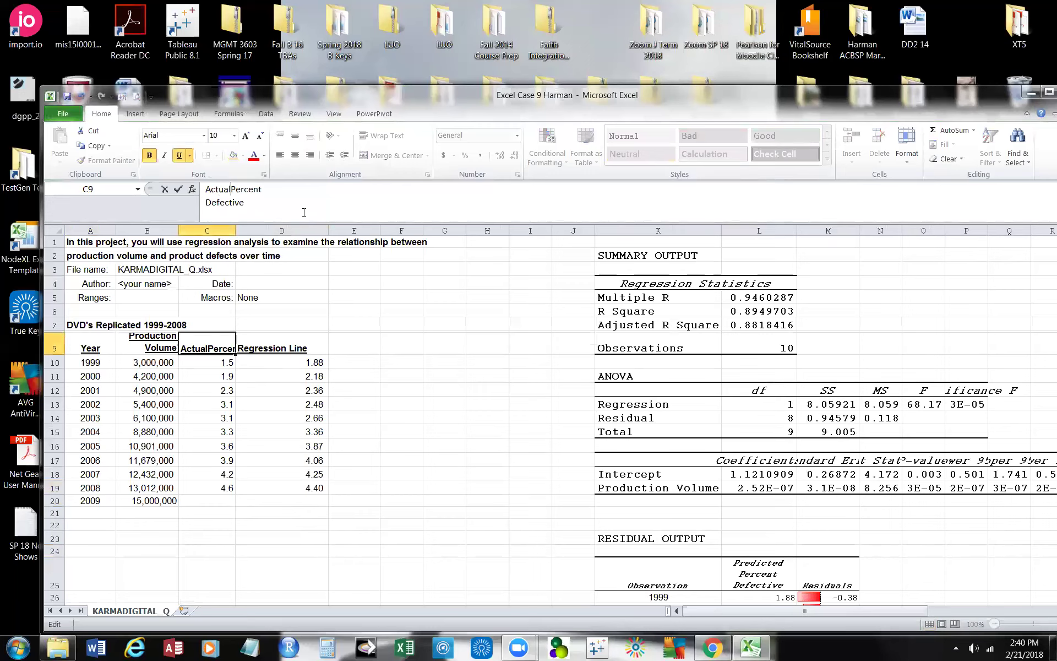
click(404, 375)
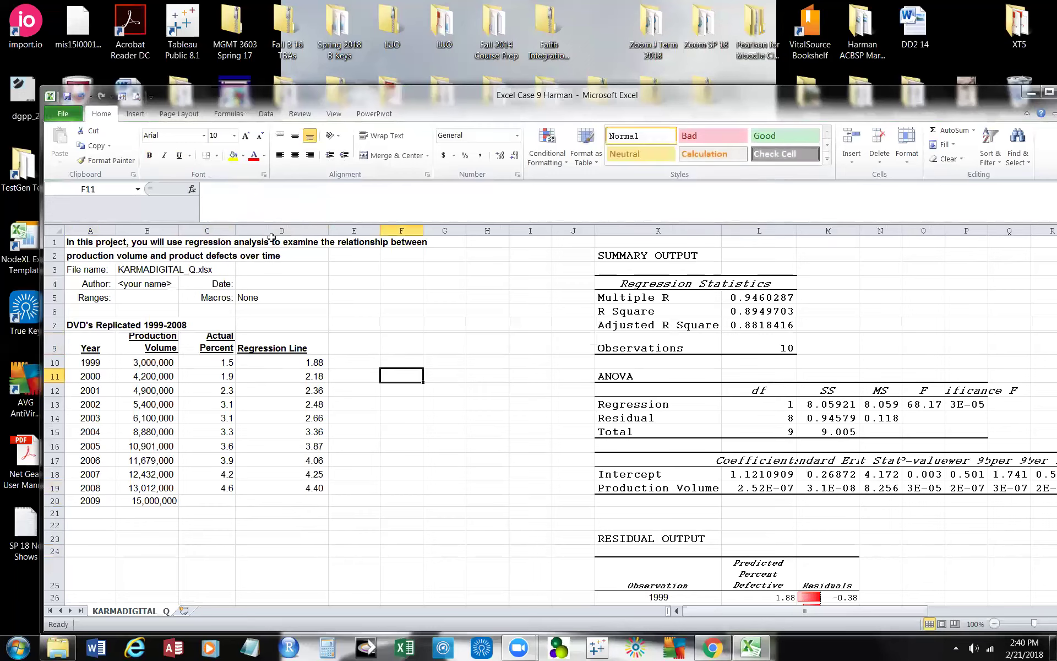
Widen column C so "Actual Percent" fits on one line, and centre the C9 heading
drag(235, 232, 284, 236)
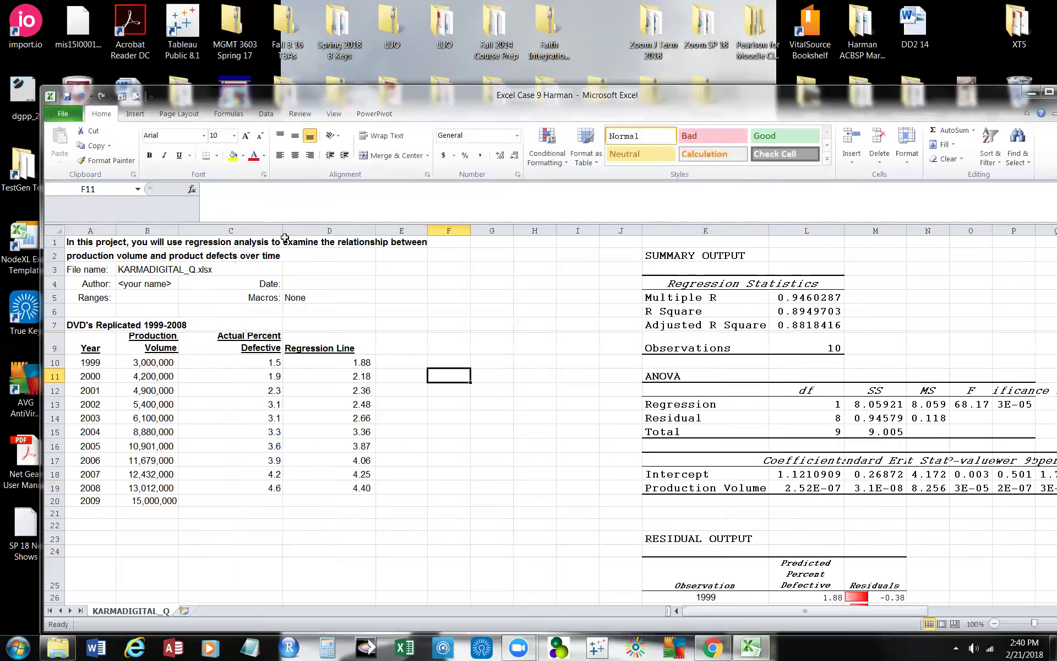
click(248, 349)
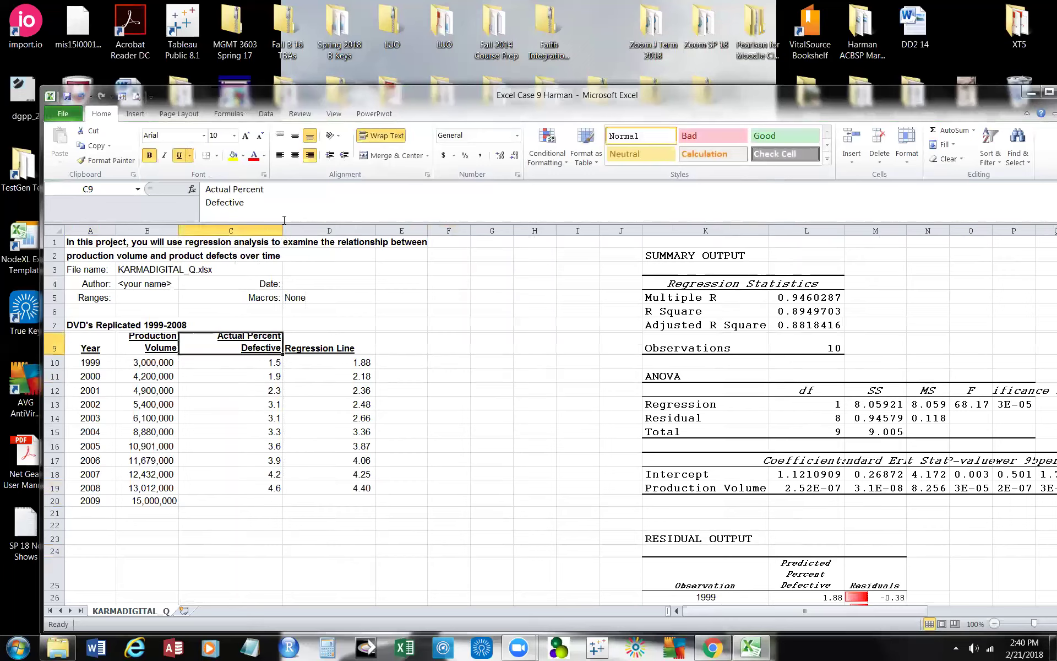
click(297, 156)
click(484, 390)
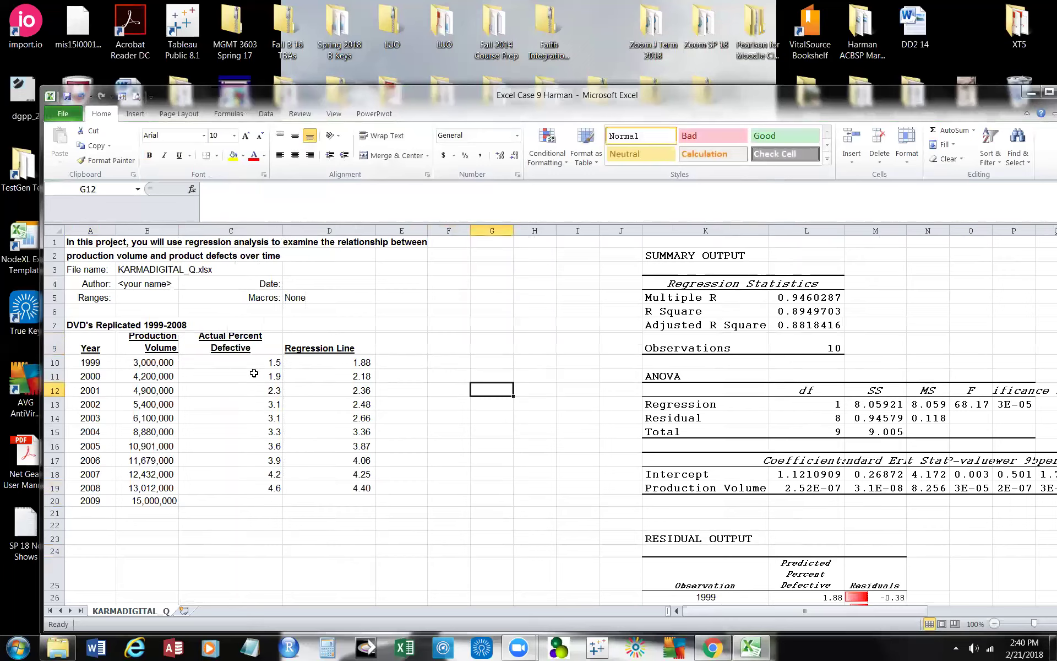
Make heading row 9 taller and change the D9 heading to "Regression Line (Predicted Percent Defective)"
drag(56, 331, 63, 361)
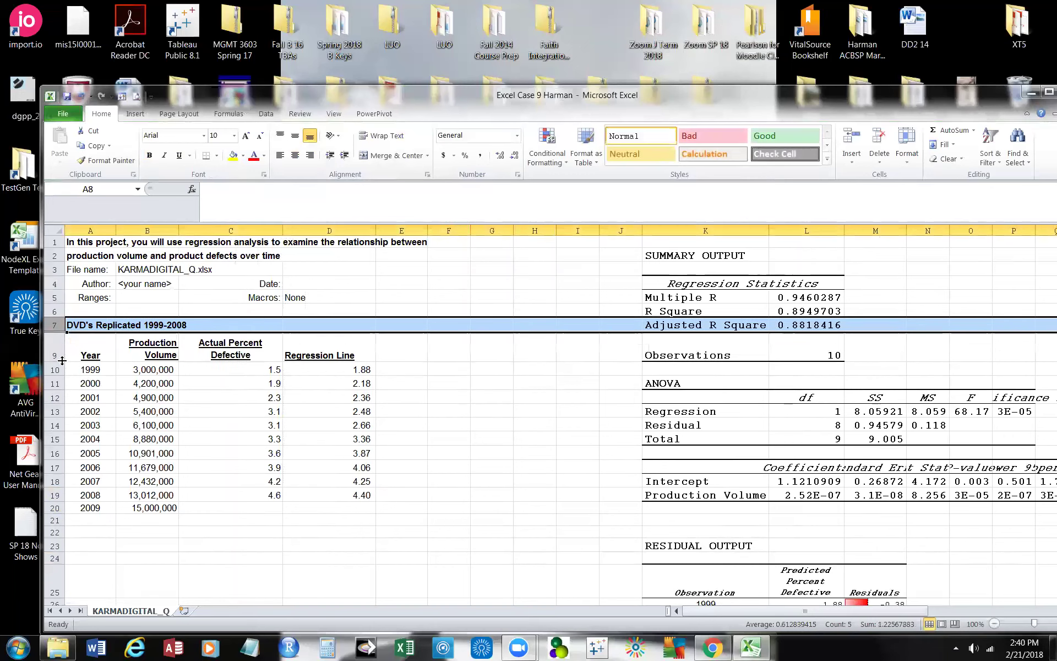
click(405, 401)
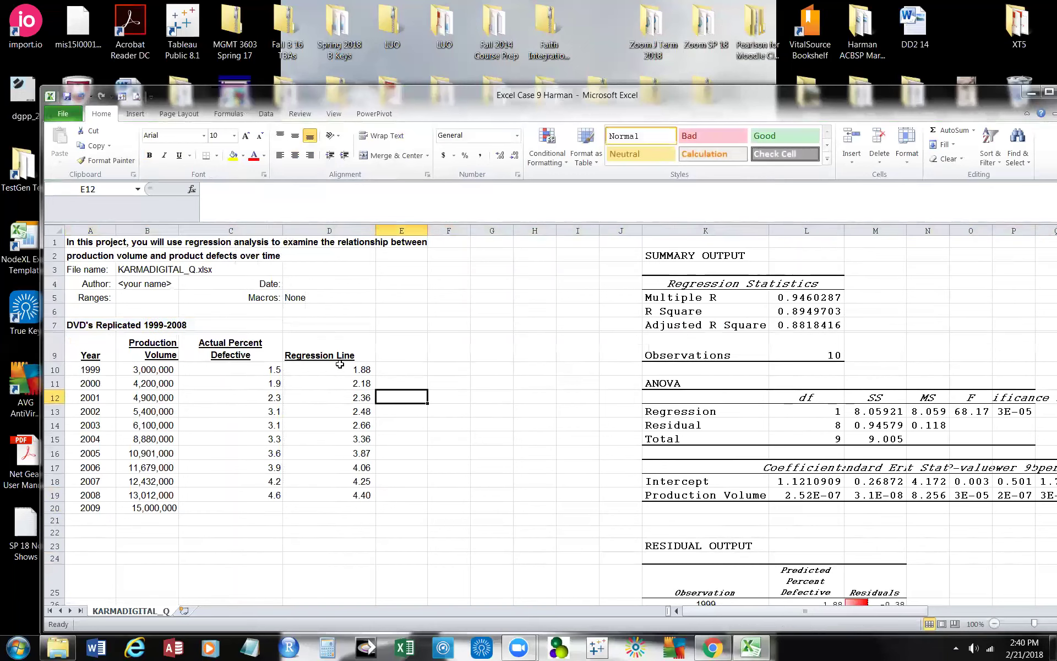
click(326, 349)
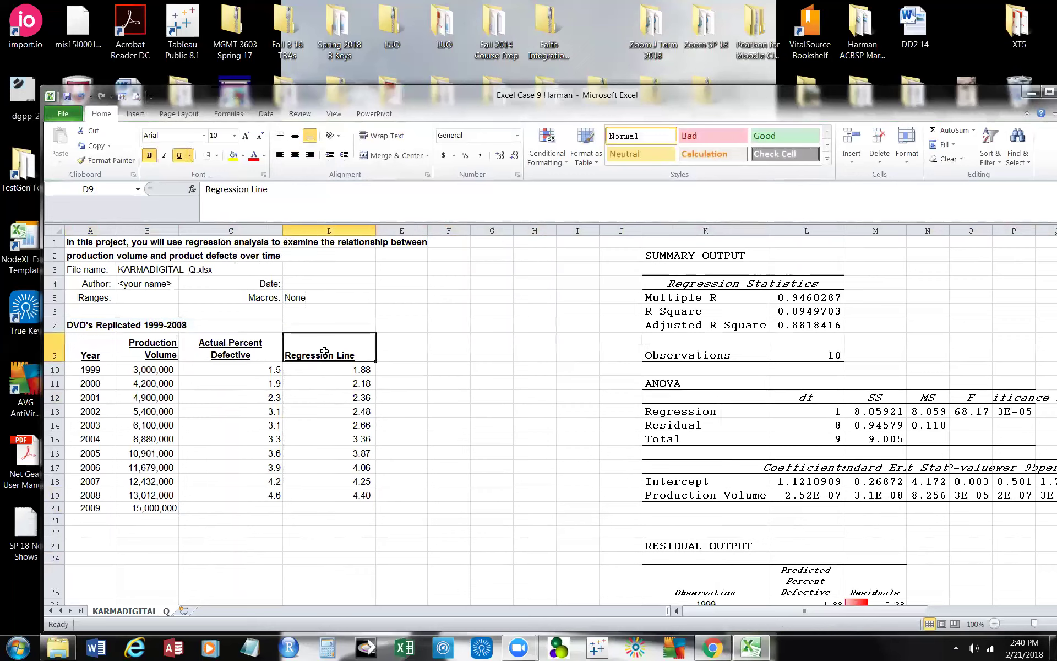
click(276, 193)
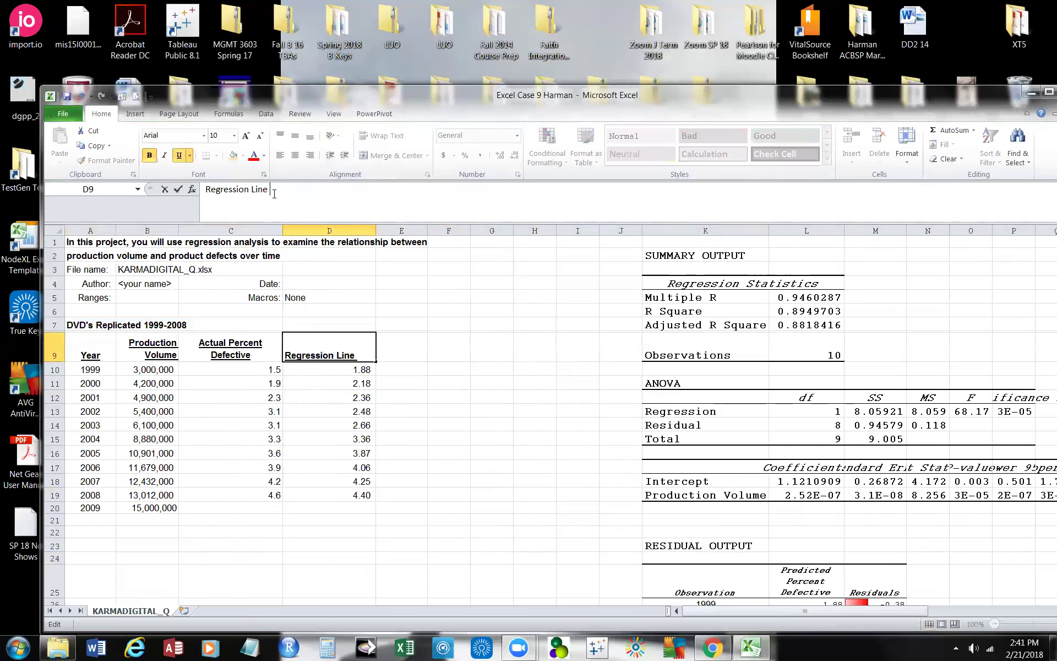
text((Predicted )
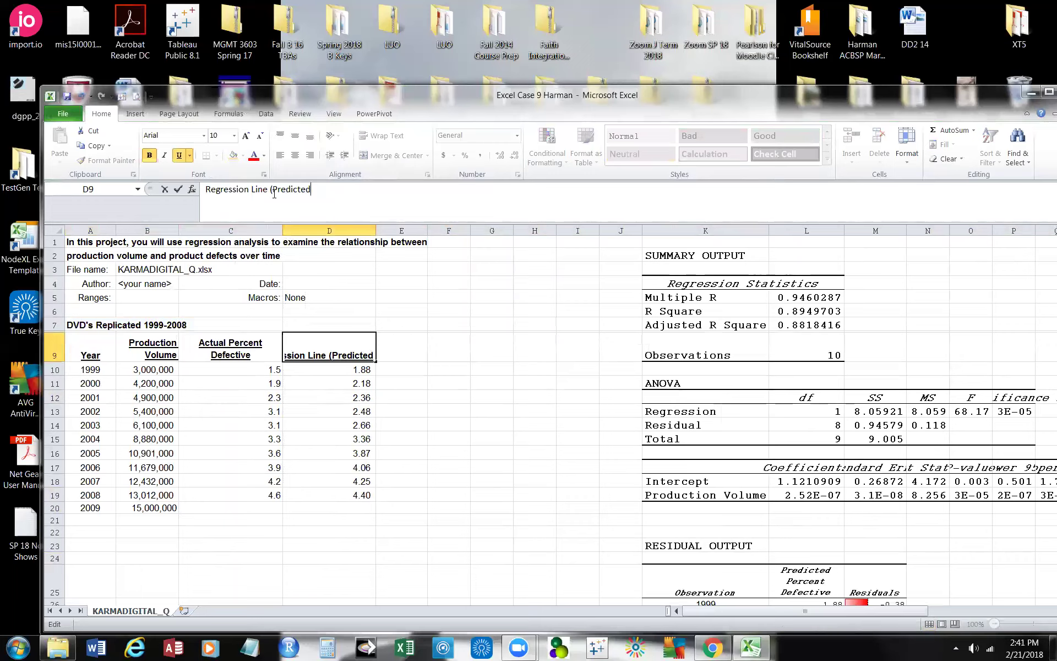
text(Percent)
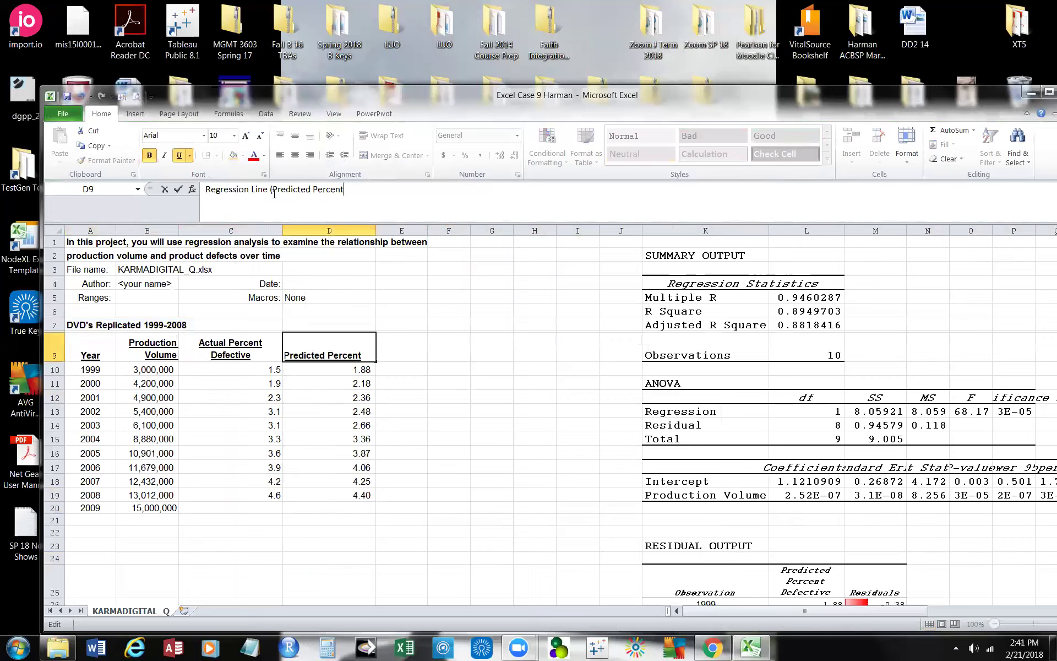
text( Defective))
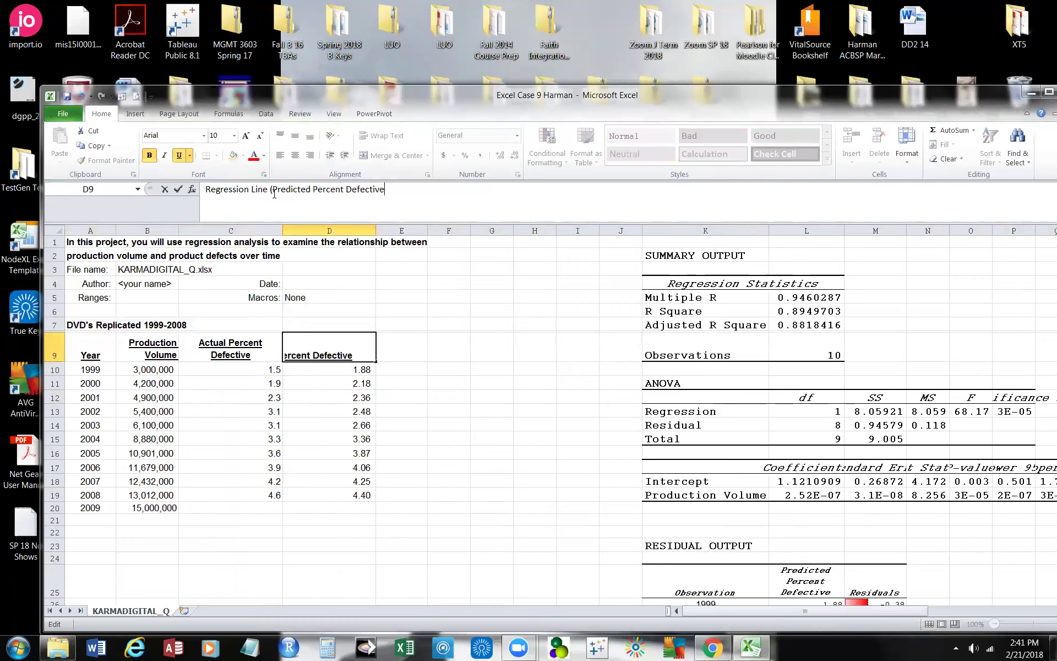
click(449, 379)
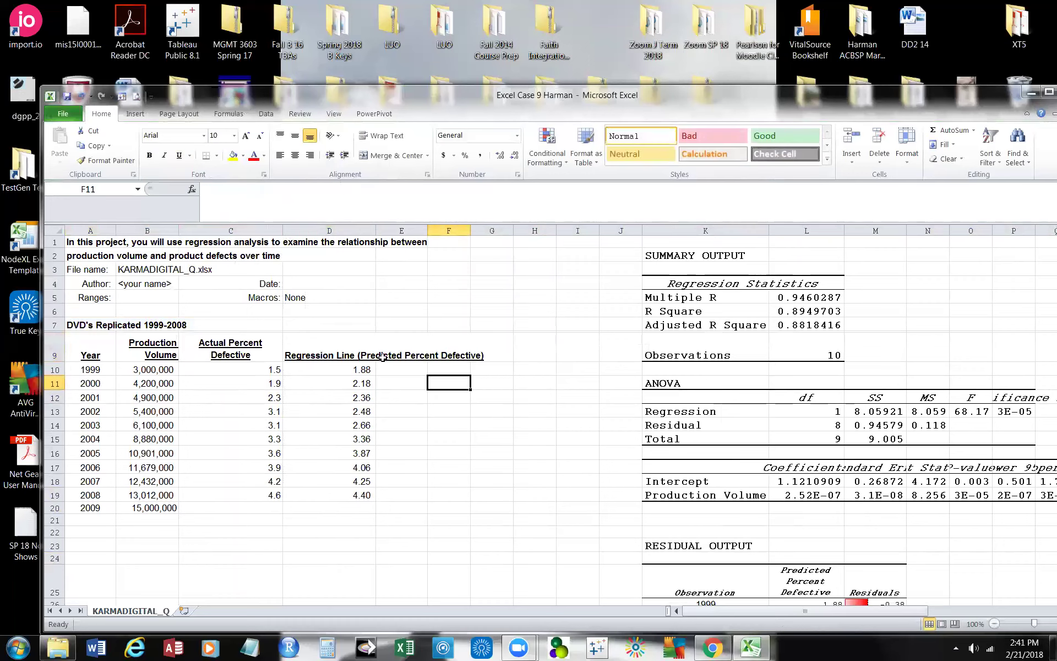
Wrap the text of the D9 heading and increase the height of row 9 to fit its three lines
click(364, 354)
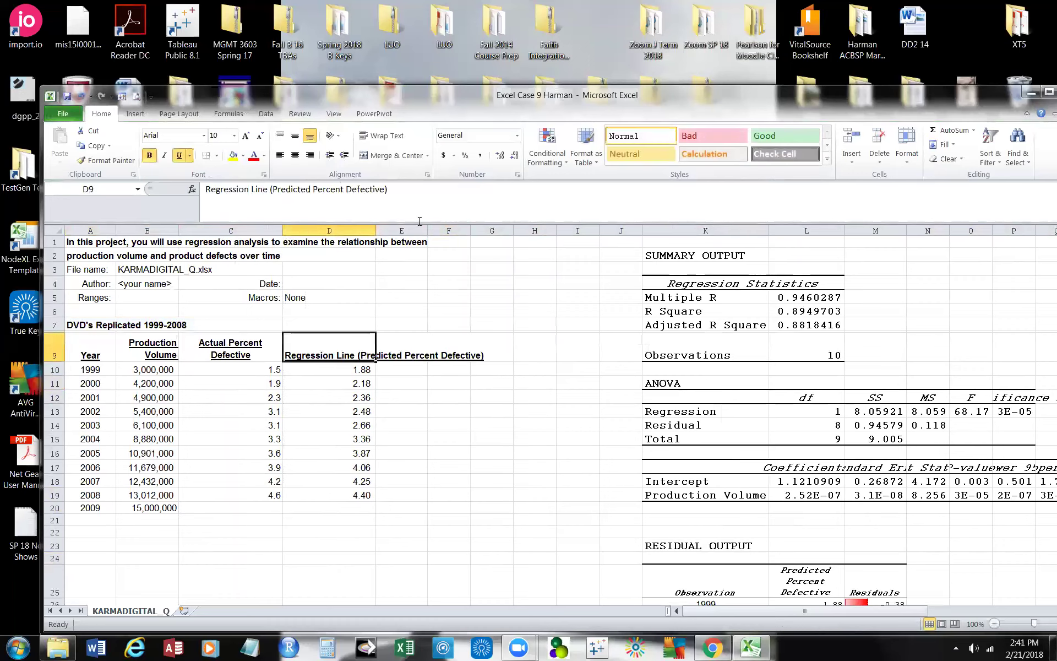
click(395, 139)
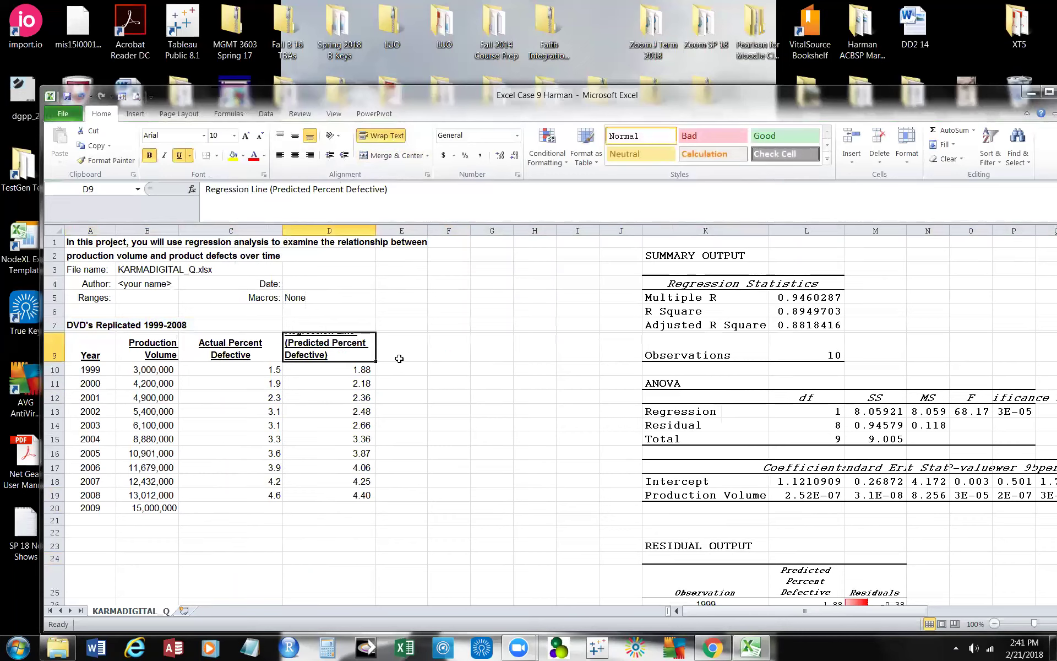
drag(56, 360, 54, 372)
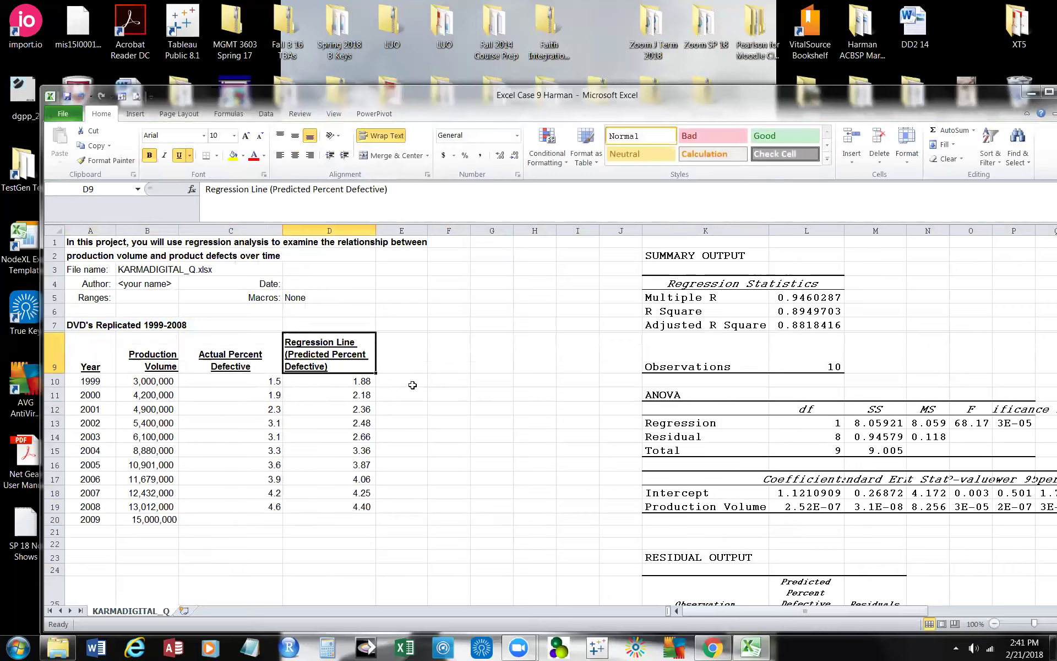
Centre the 2009 production volume in cell B20
click(309, 505)
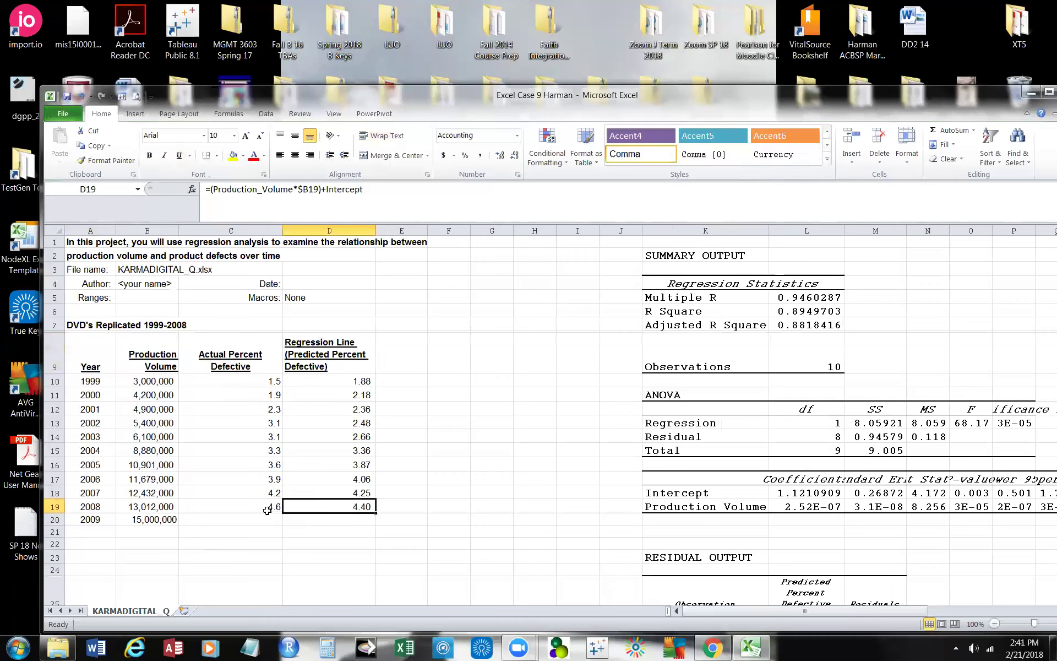
click(251, 505)
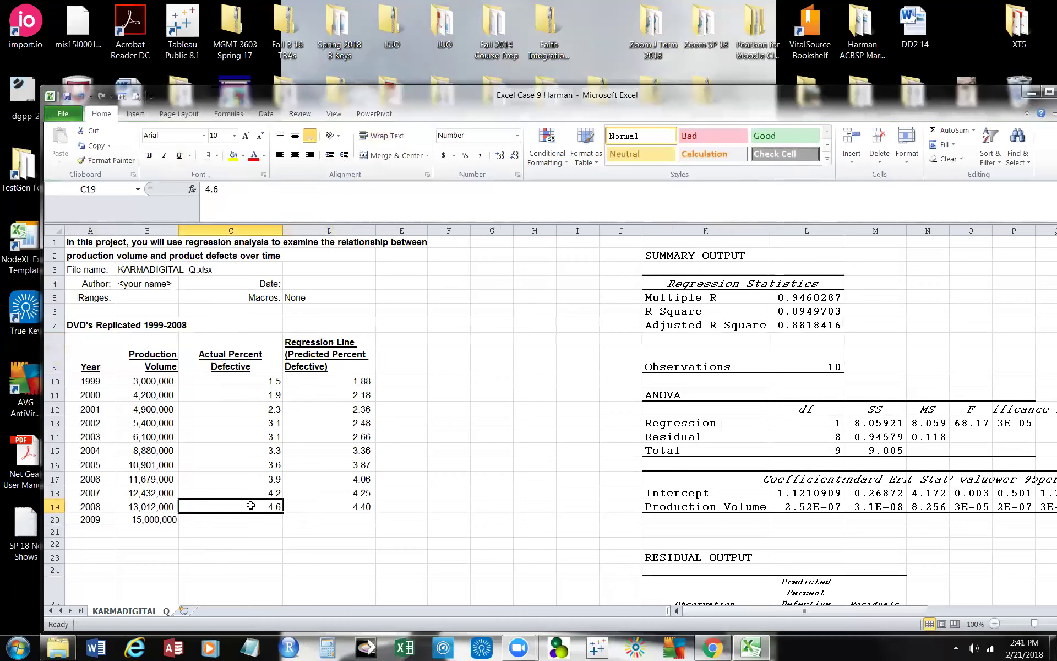
click(141, 521)
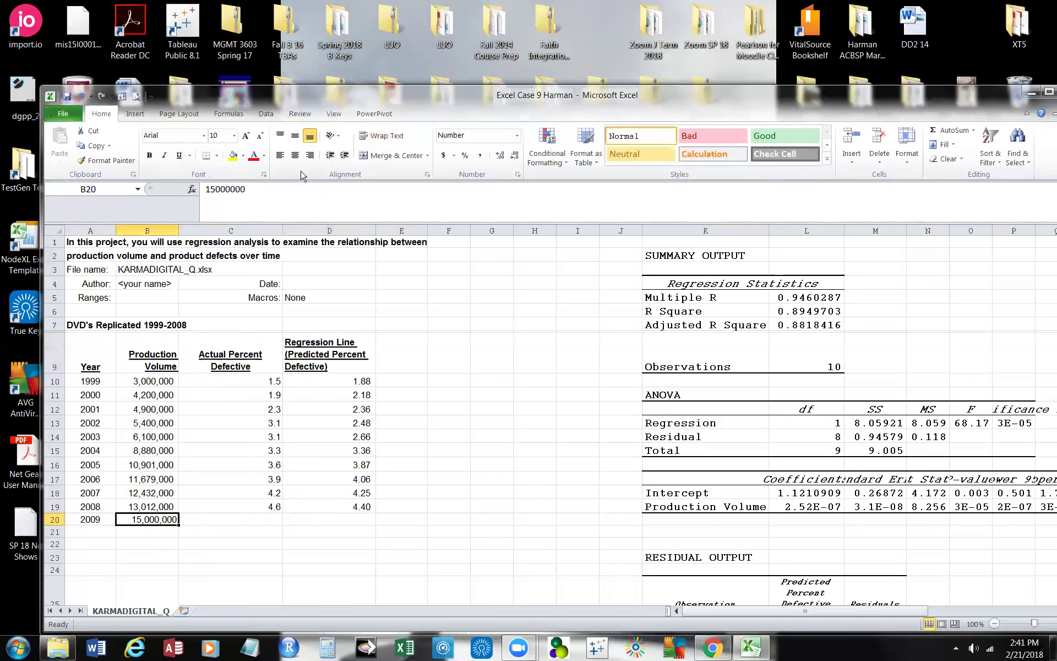
click(423, 519)
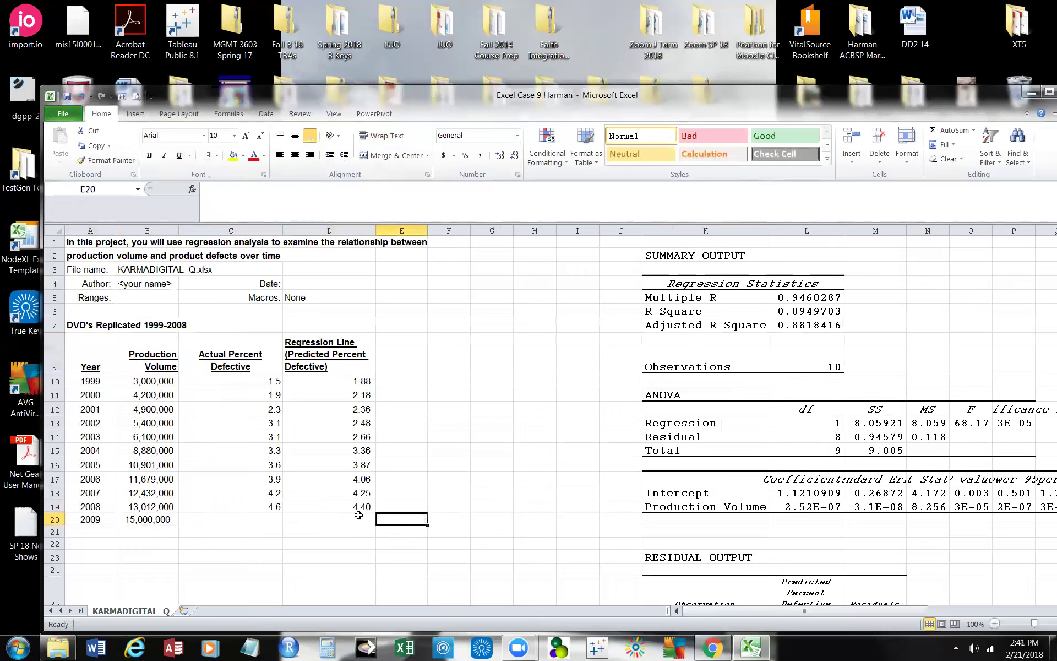
Extend the predicted percent defective formula from D19 down to D20 for 2009
click(353, 509)
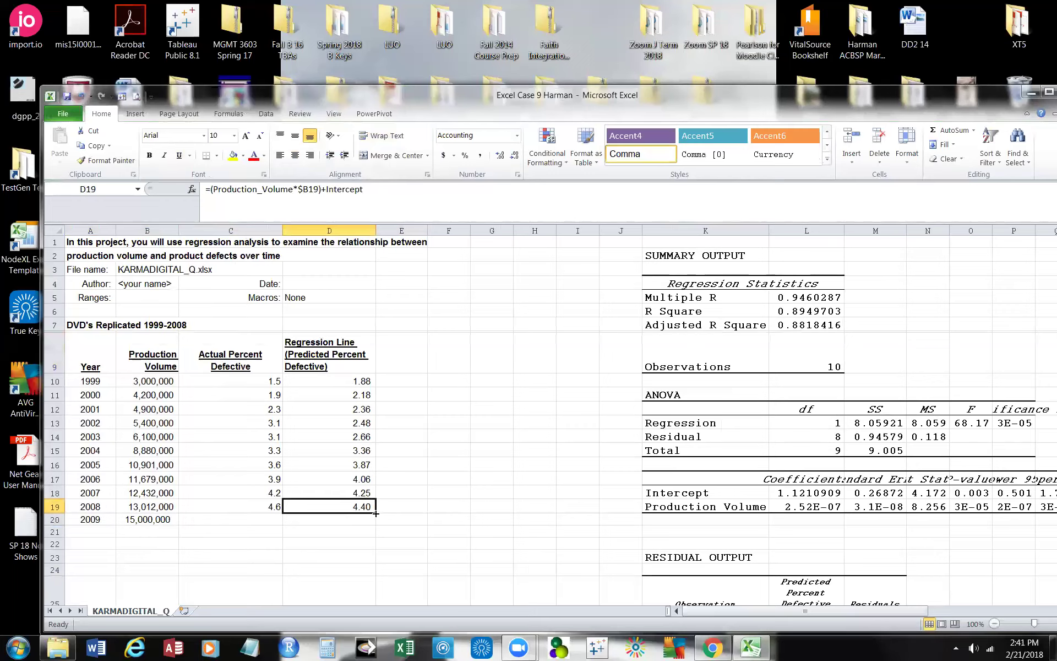
drag(376, 513, 371, 525)
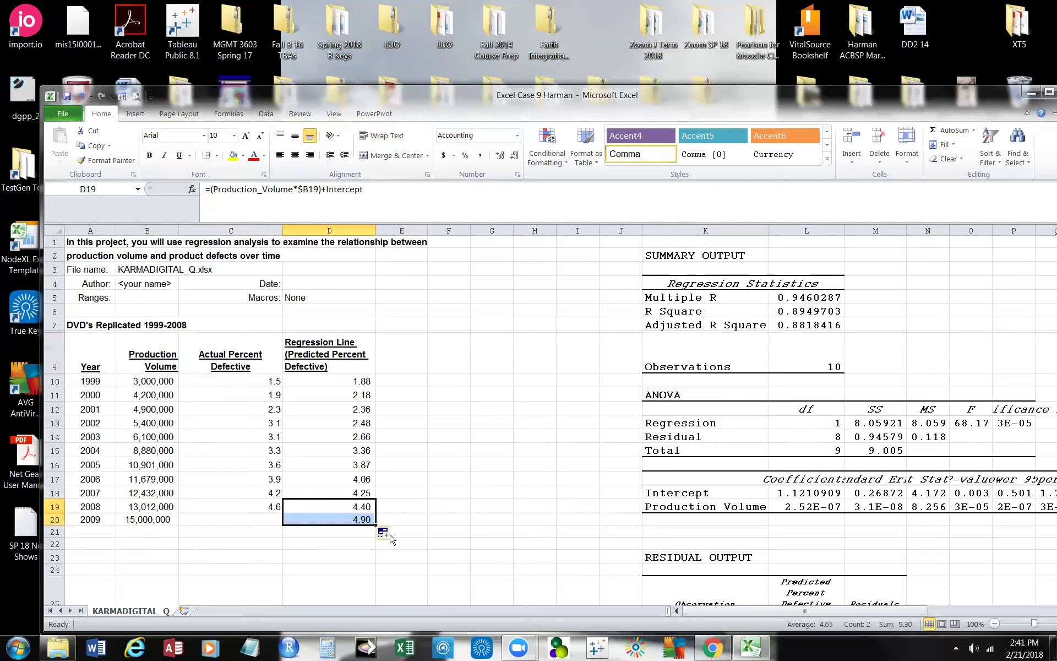
click(346, 521)
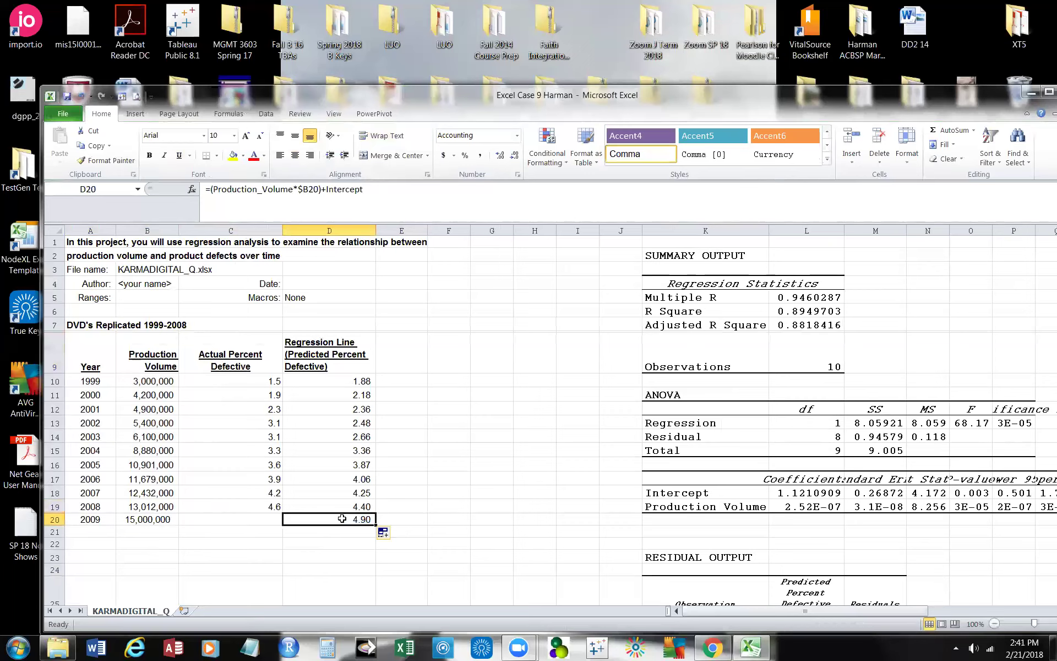
click(89, 530)
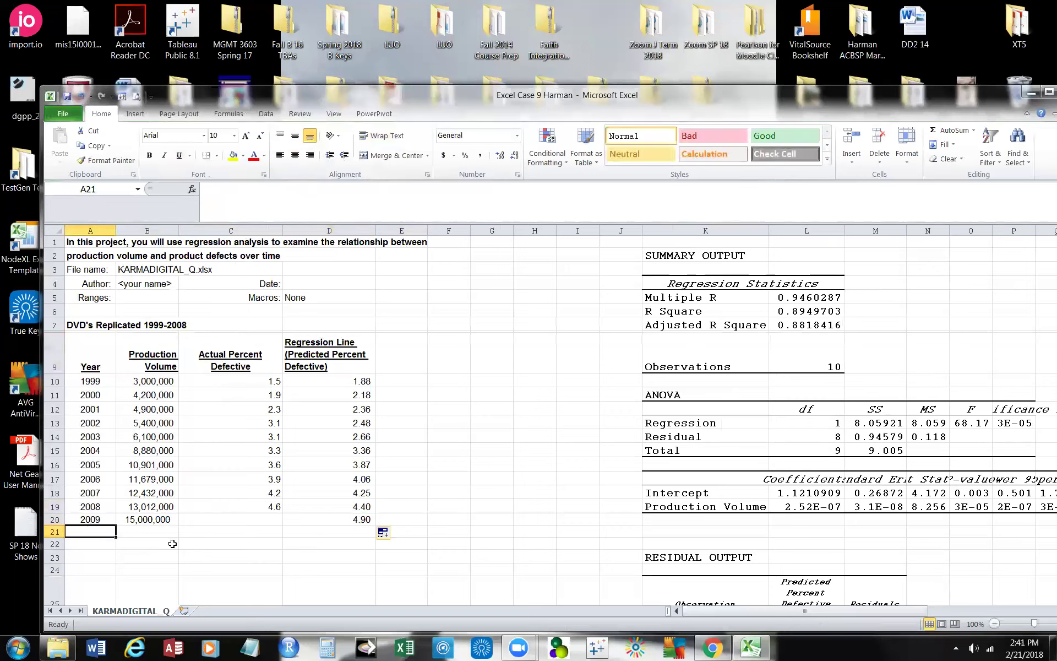
Compare the prediction formula for 2009 in D20 with the one for 1999 in D10
click(335, 522)
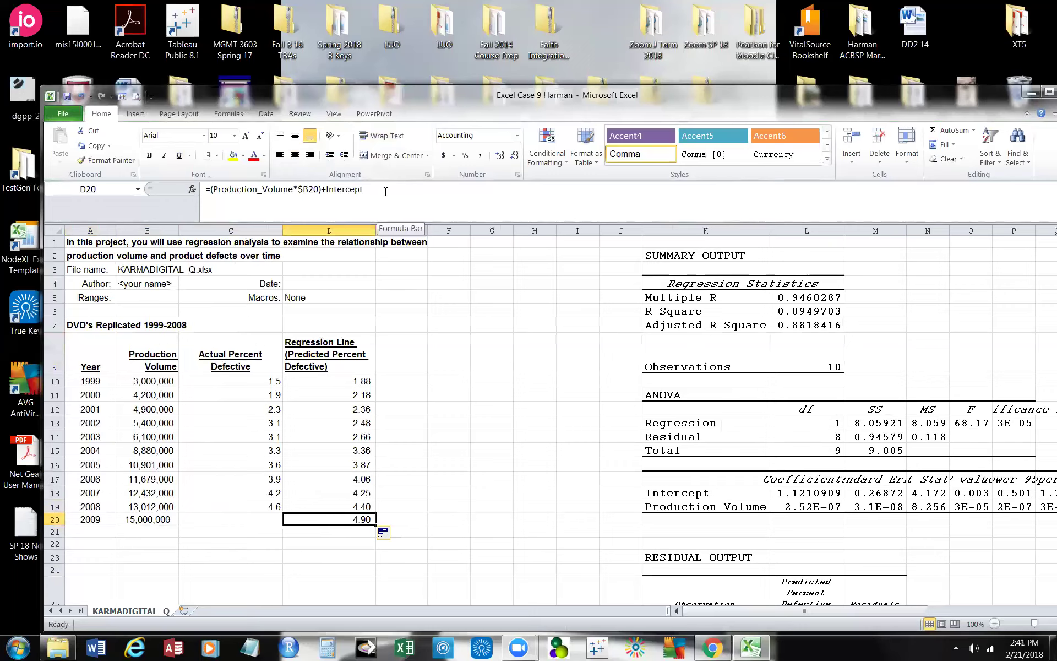
click(320, 382)
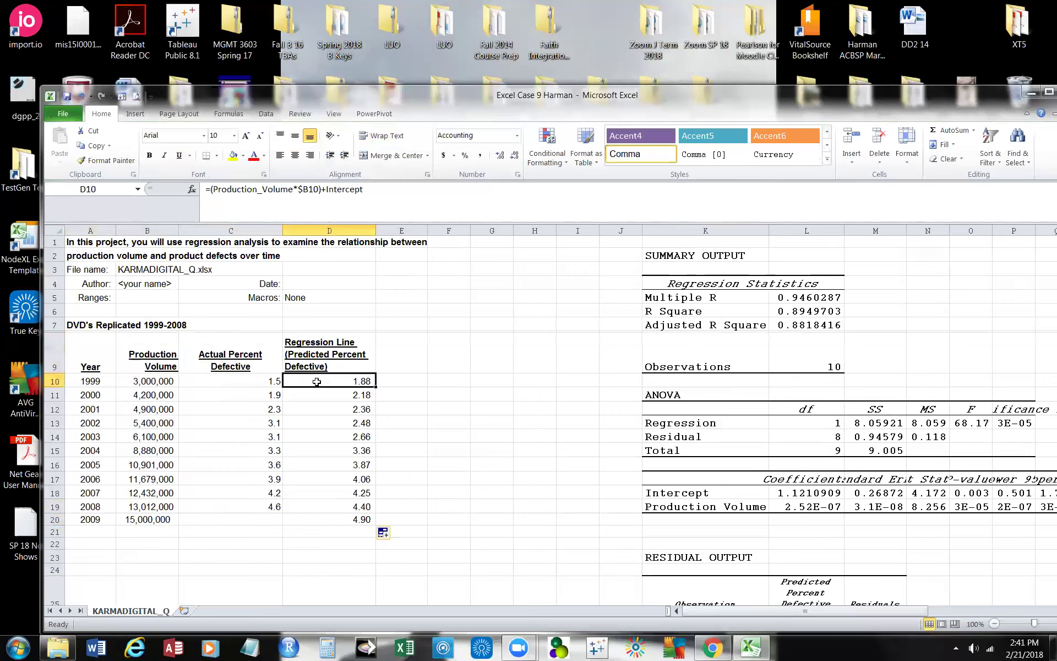
click(398, 199)
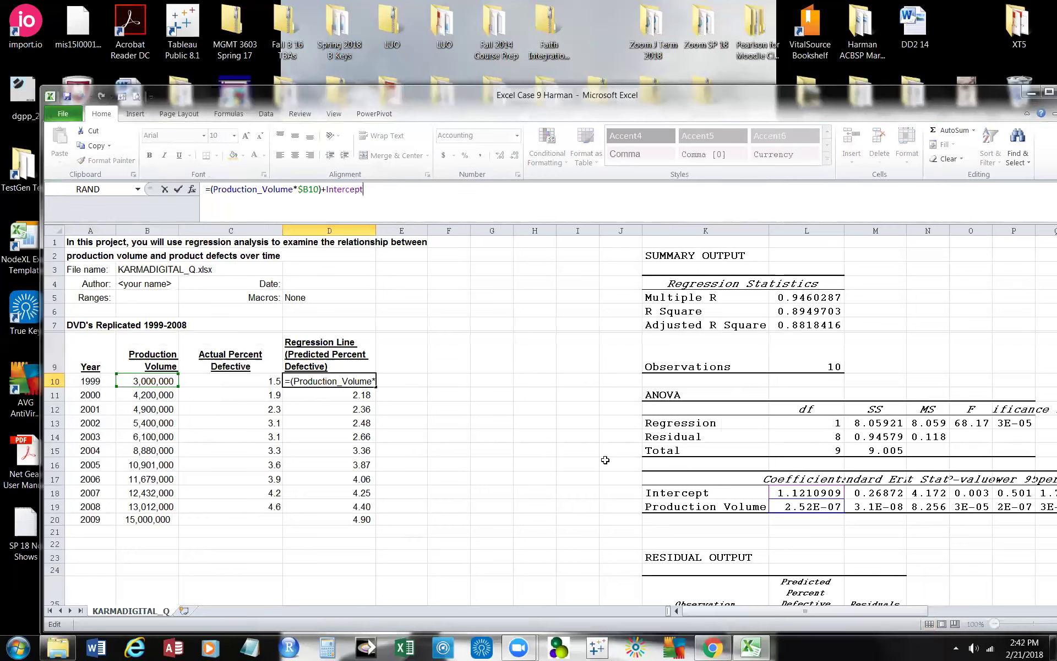
click(353, 523)
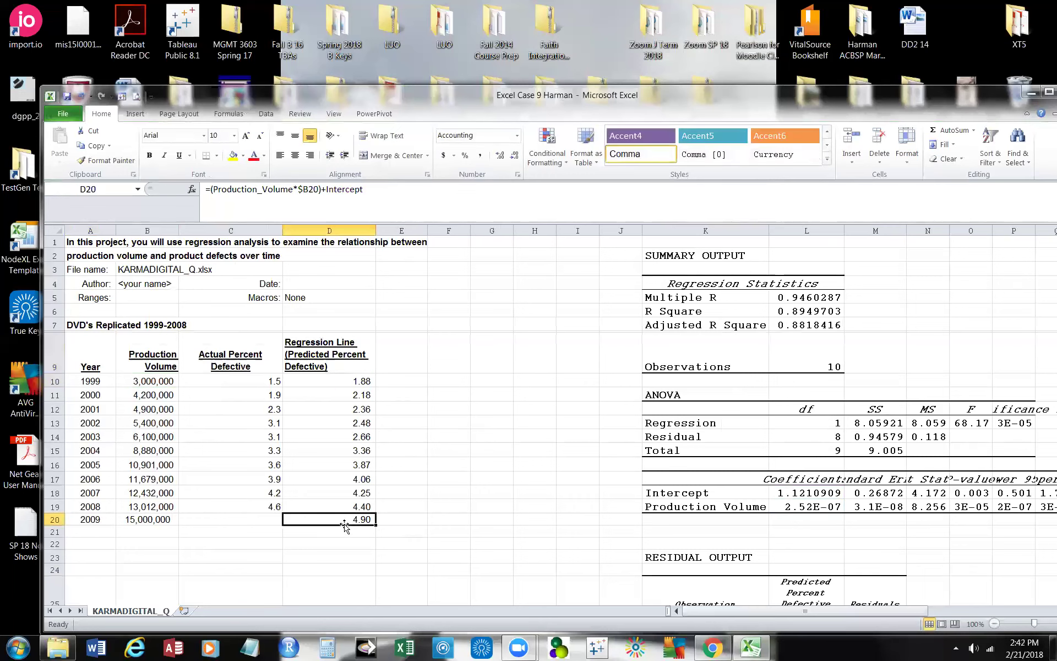
Add the year 2010, centred, in A21 with a production volume of 200,000,000 in B21
click(99, 529)
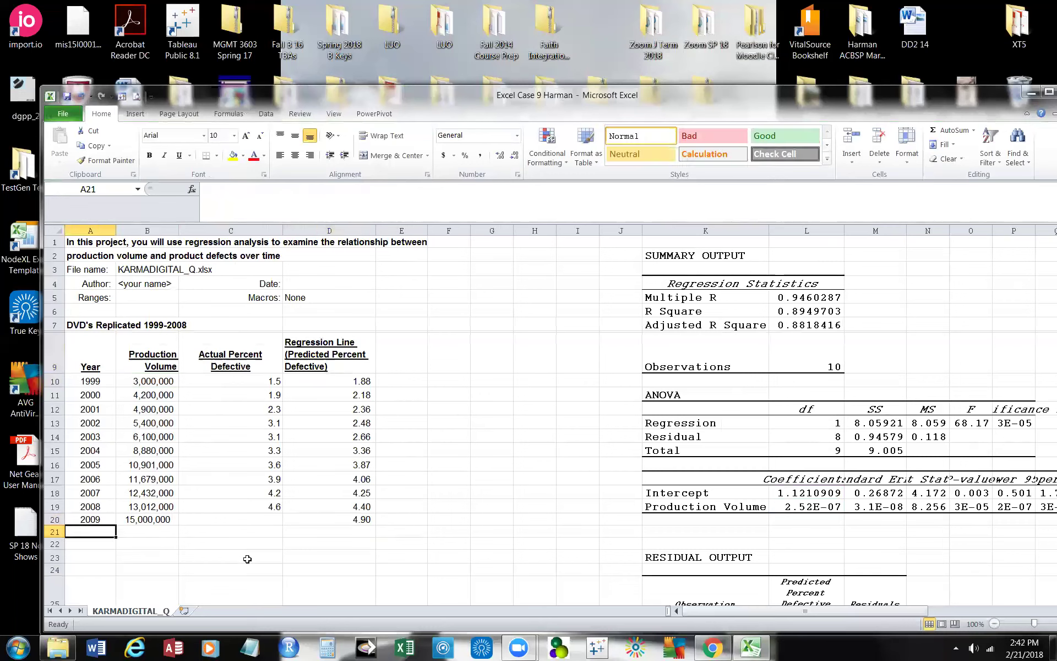
text(2010)
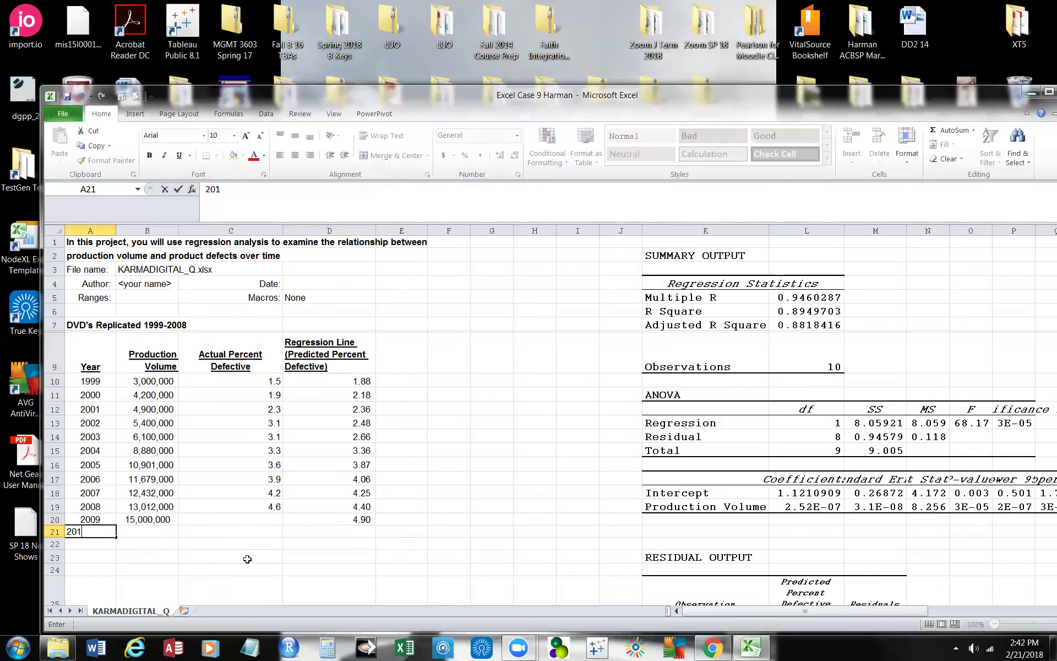
click(160, 535)
text(20,000)
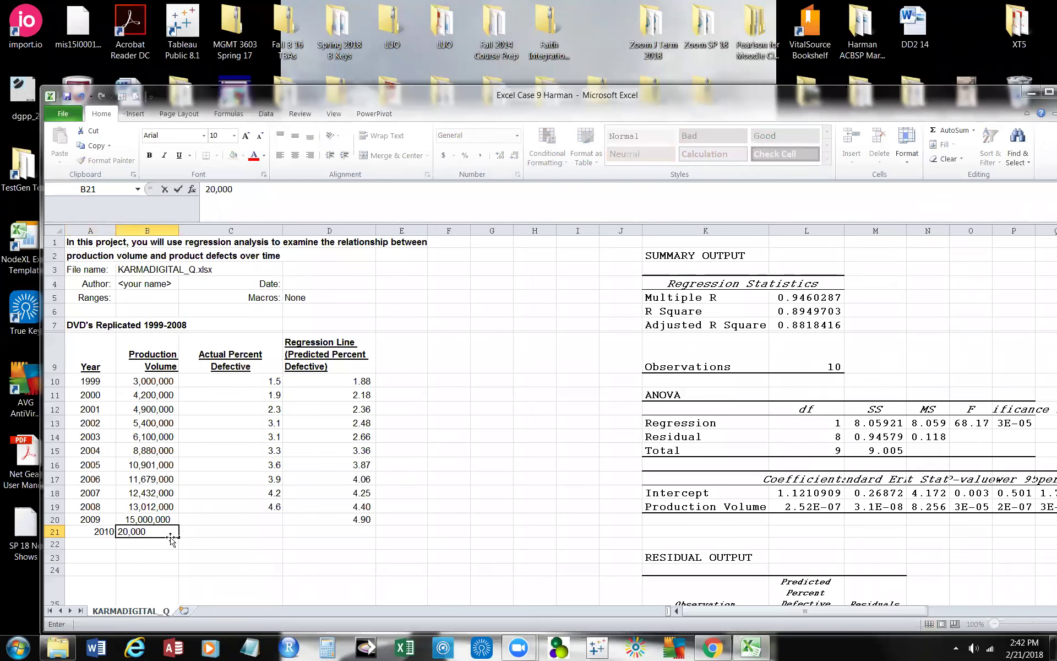
text(0,000)
click(437, 519)
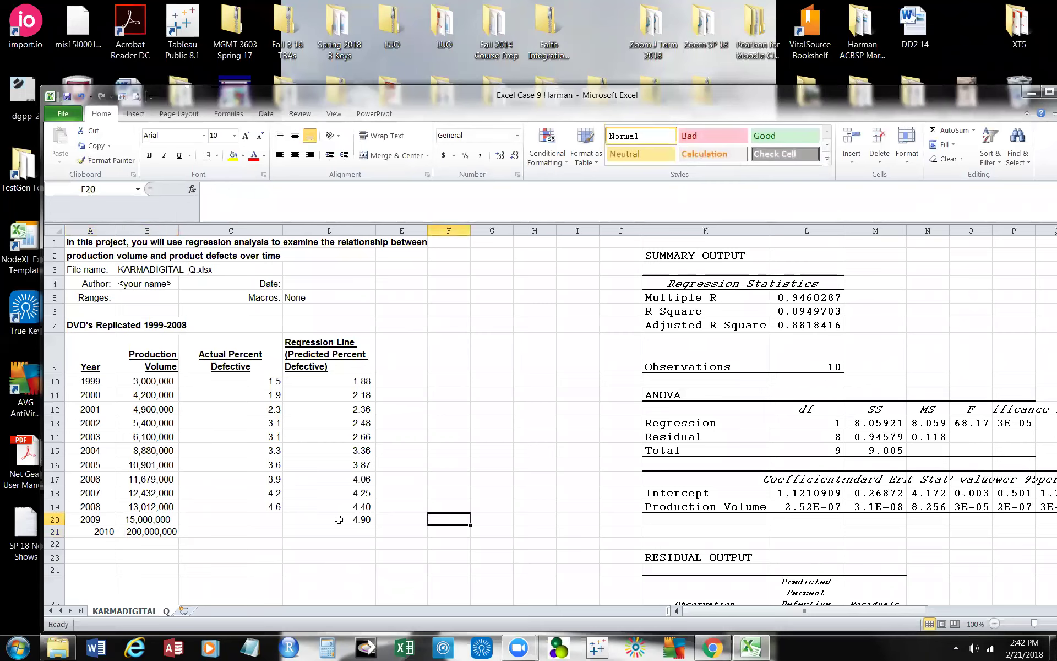
click(113, 532)
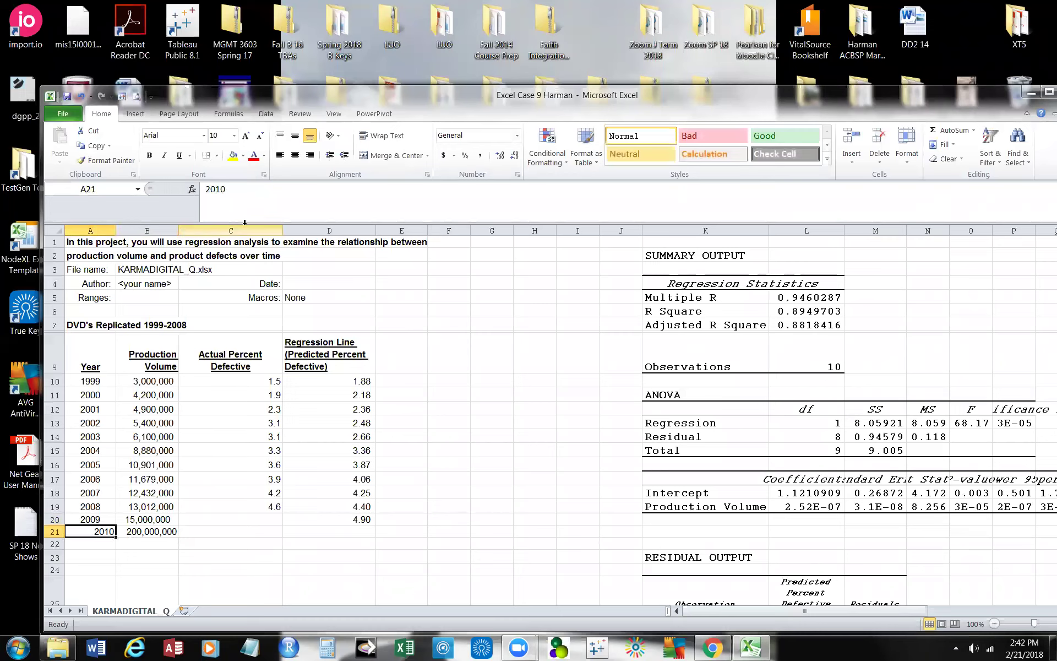
click(295, 155)
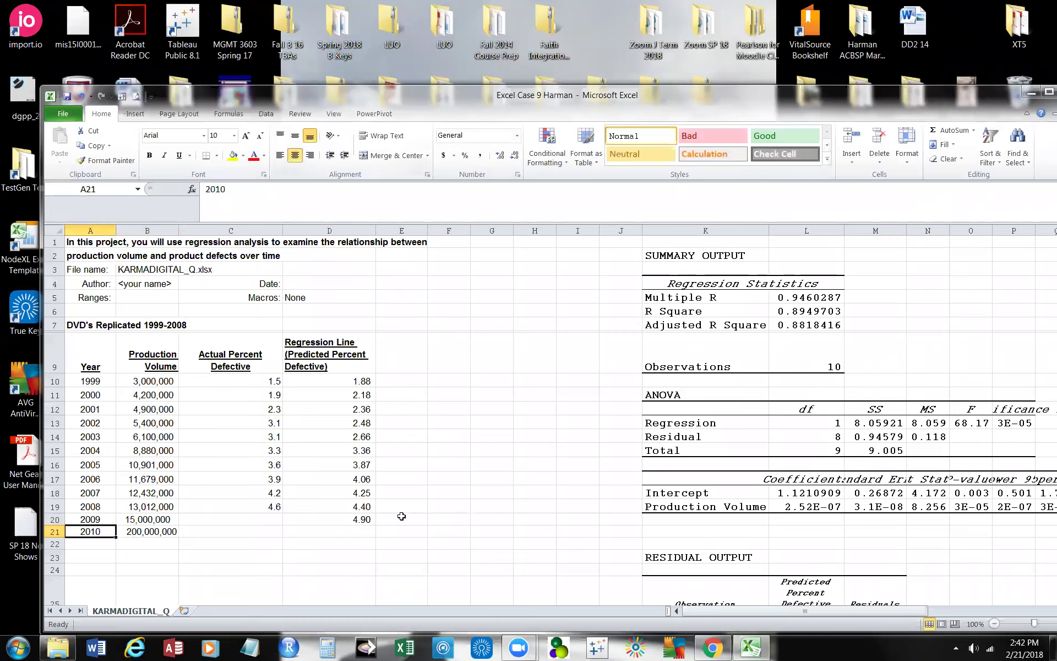
Copy the predicted percent defective formula from D20 down to D21 for 2010
click(352, 519)
drag(374, 524, 375, 537)
click(340, 528)
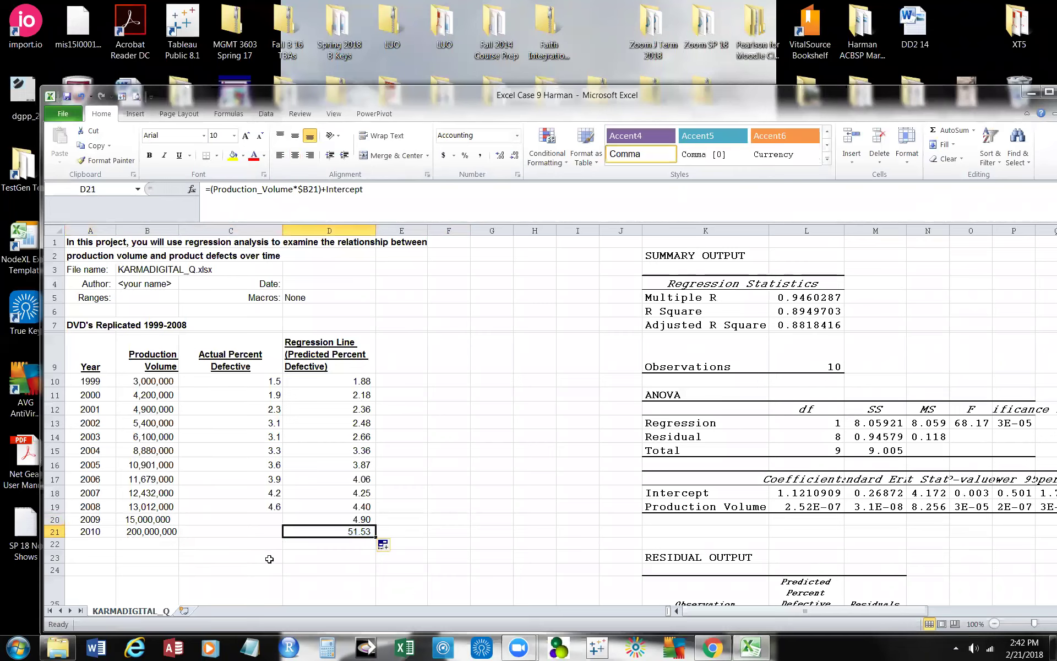
Change the 2010 production volume in B21 to 20,000,000 and centre it in its cell
click(137, 530)
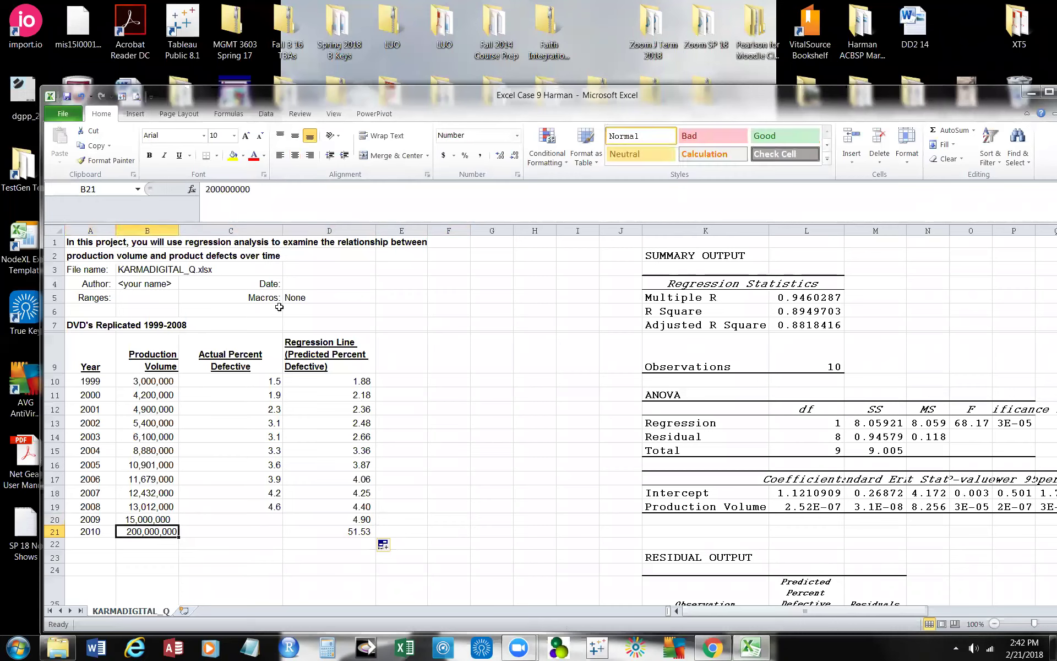
click(259, 190)
key(BackSpace)
key(BackSpace)
key(BackSpace)
key(BackSpace)
key(BackSpace)
key(BackSpace)
key(BackSpace)
key(BackSpace)
key(BackSpace)
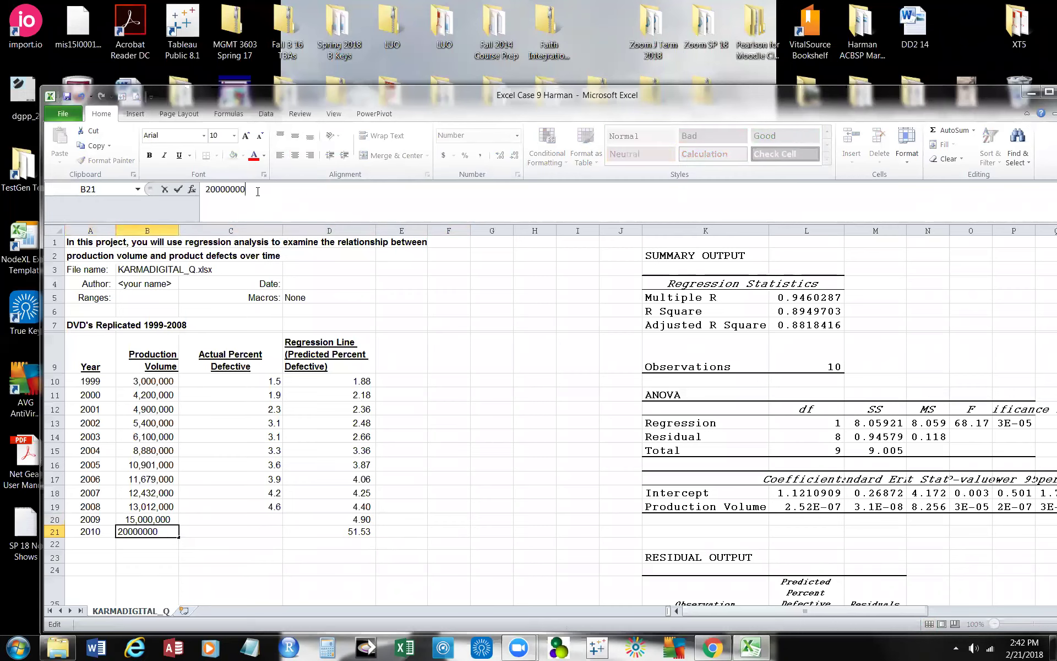
text(20,000,000)
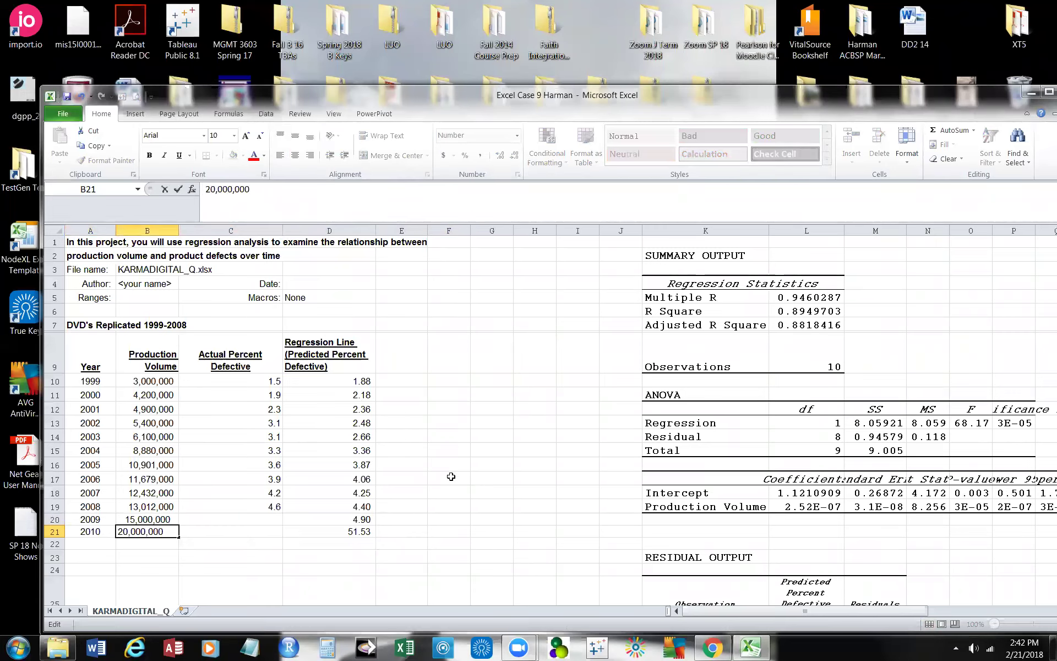
click(424, 516)
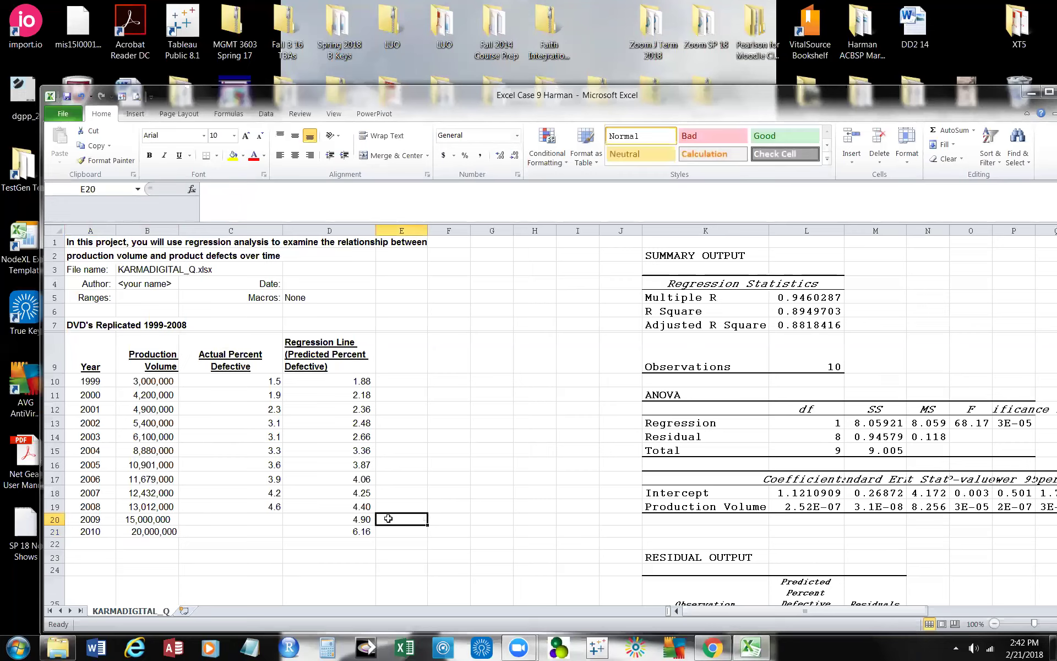
click(147, 532)
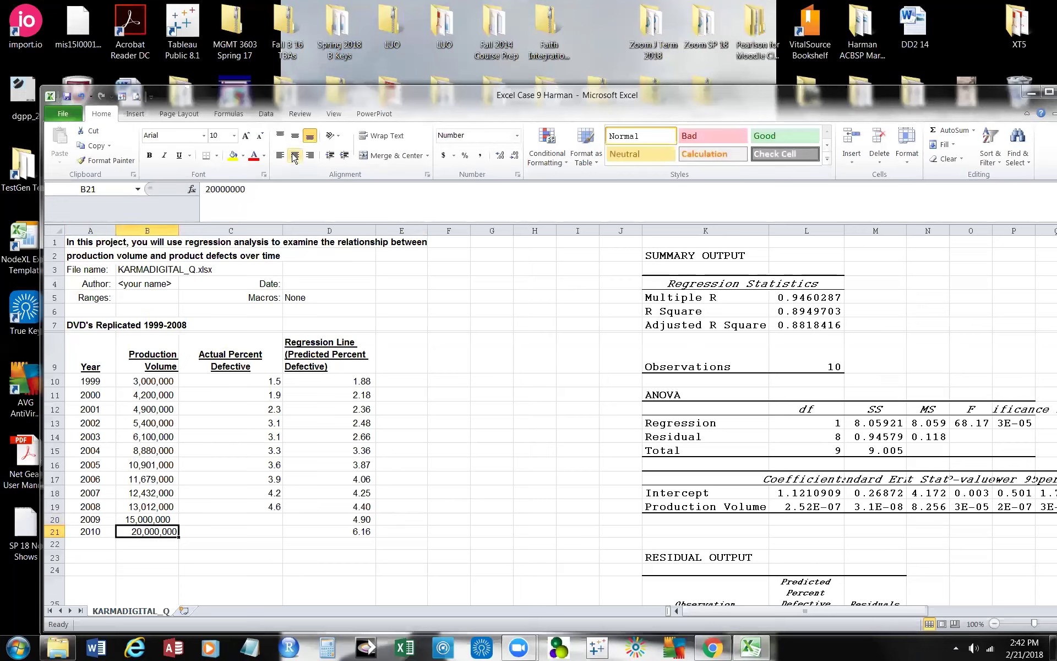
click(413, 521)
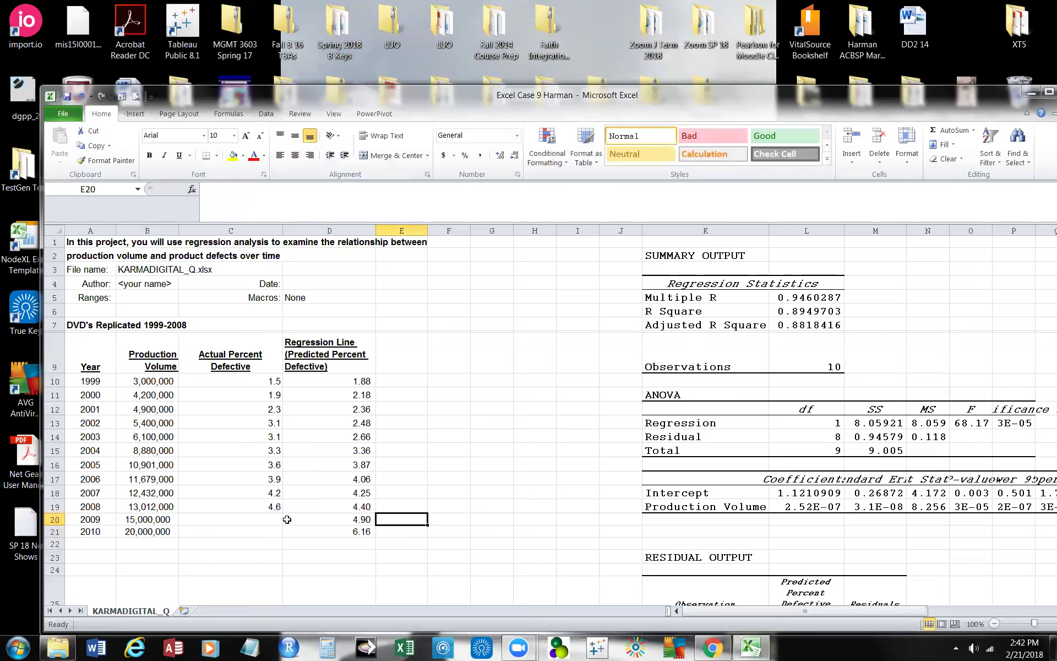
click(486, 530)
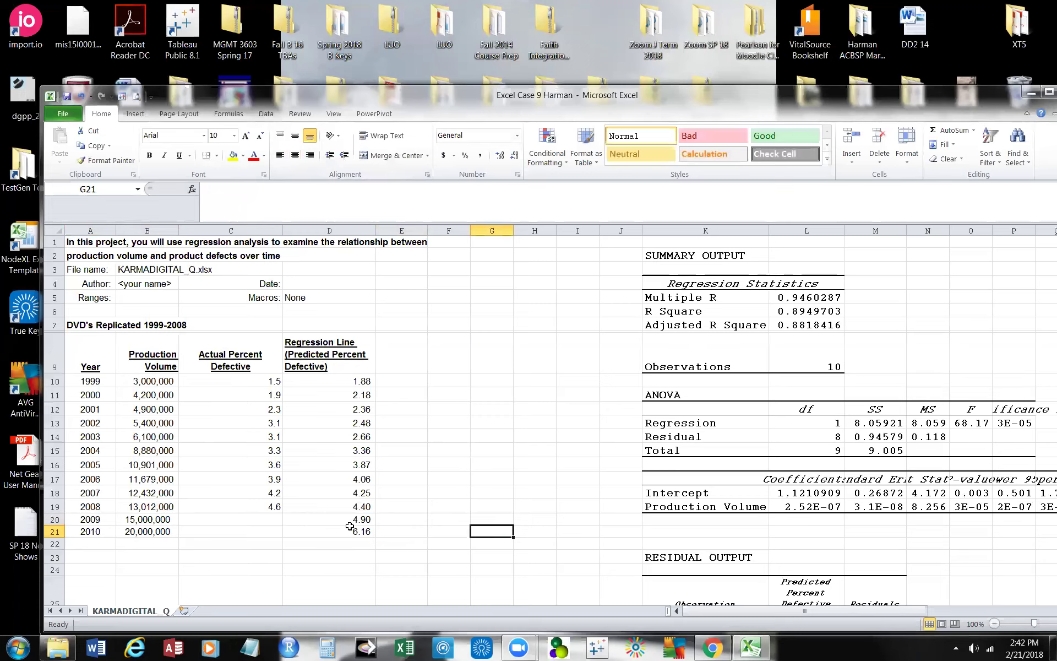
Examine the highest-volume predicted point on the Production Volume Line Fit Plot and return to the data table past the residual output
drag(830, 611, 965, 572)
click(915, 462)
click(707, 408)
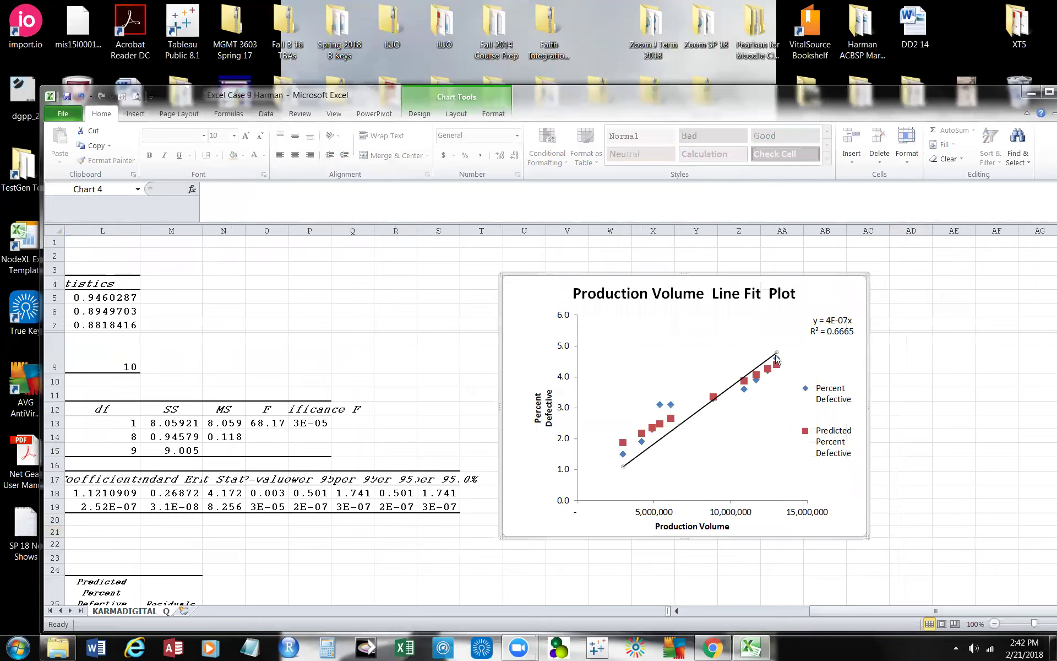
mouse_move(778, 368)
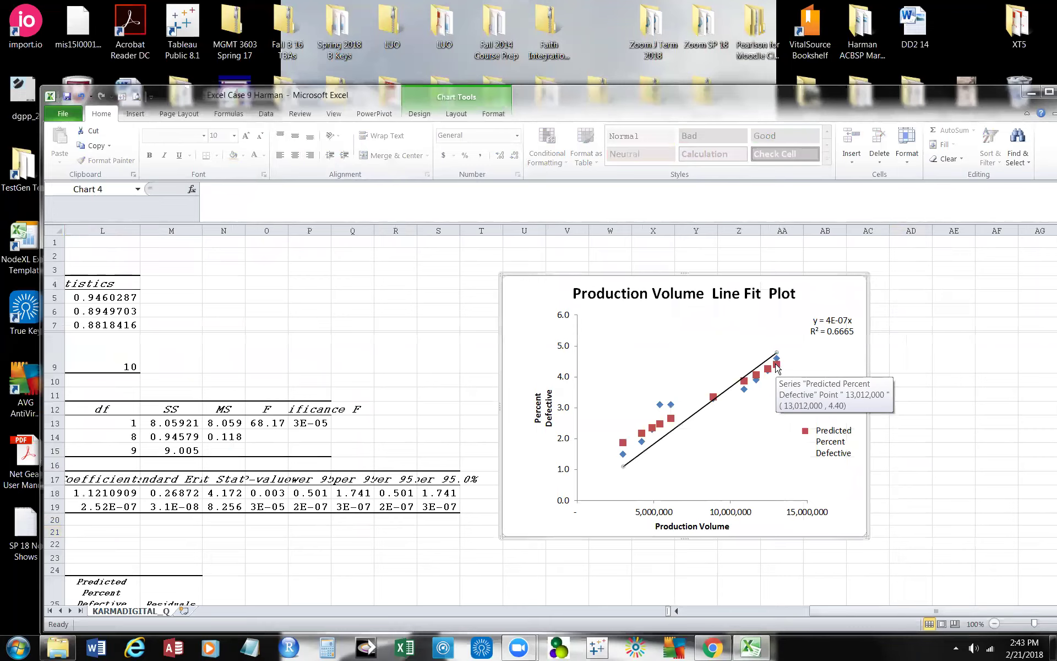
drag(848, 612, 722, 612)
scroll(578, 484, down, 6)
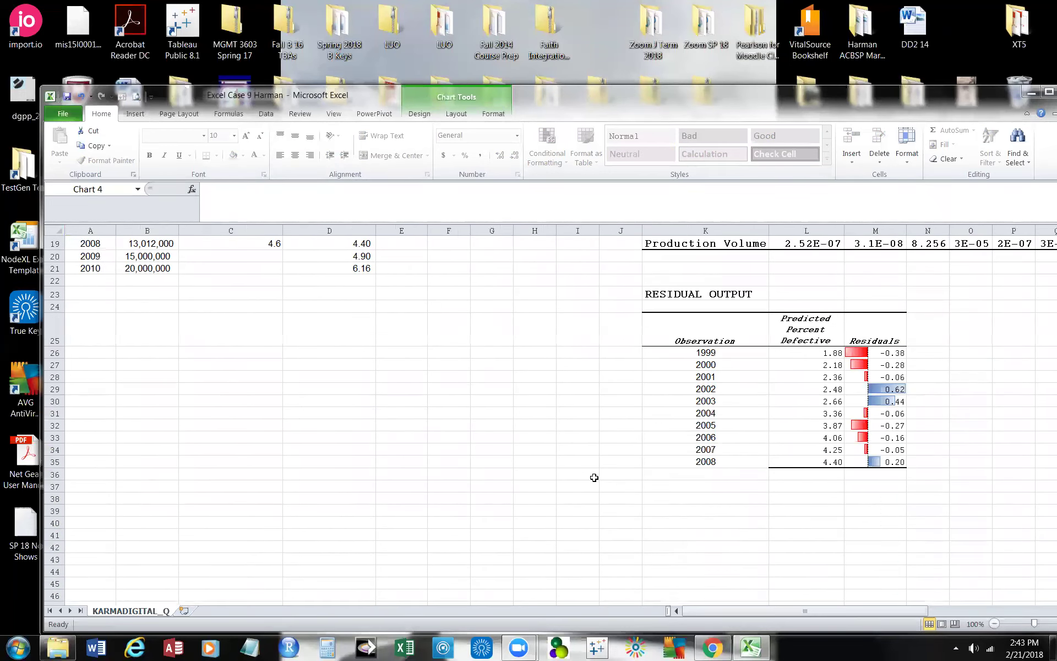
scroll(594, 476, up, 4)
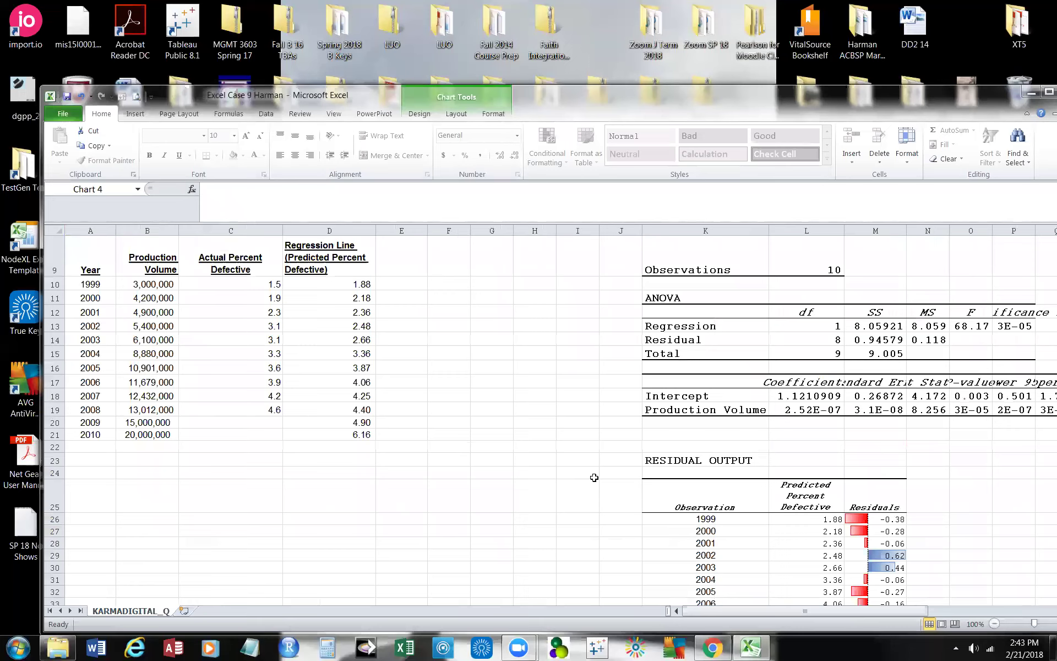
scroll(605, 476, up, 2)
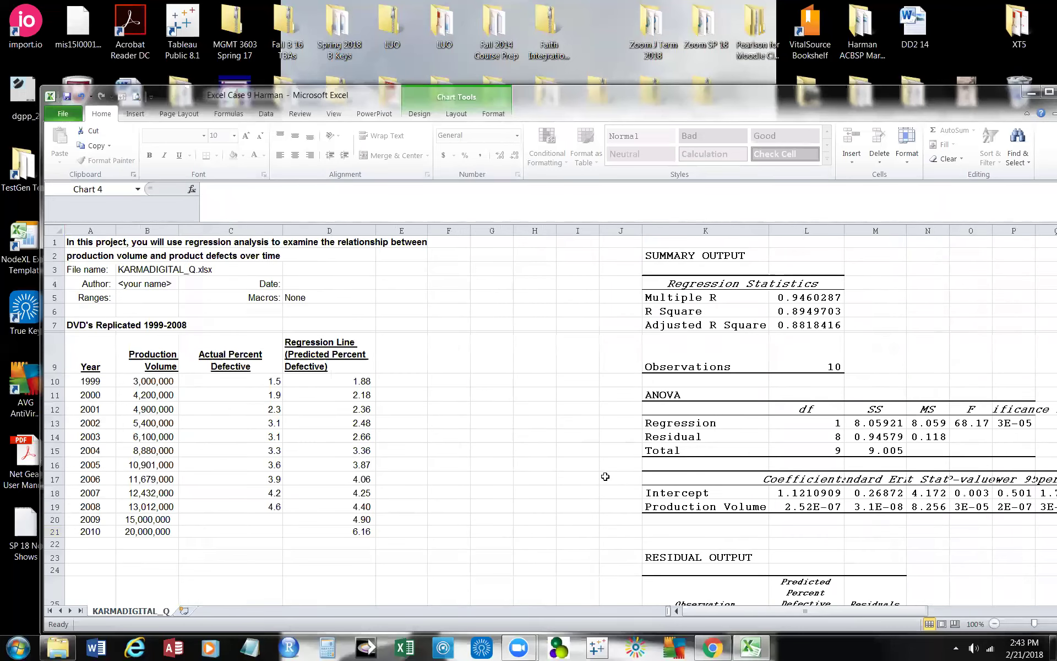
Review the predicted percent defective for 2009 in D20 and for 2010 in D21
click(346, 518)
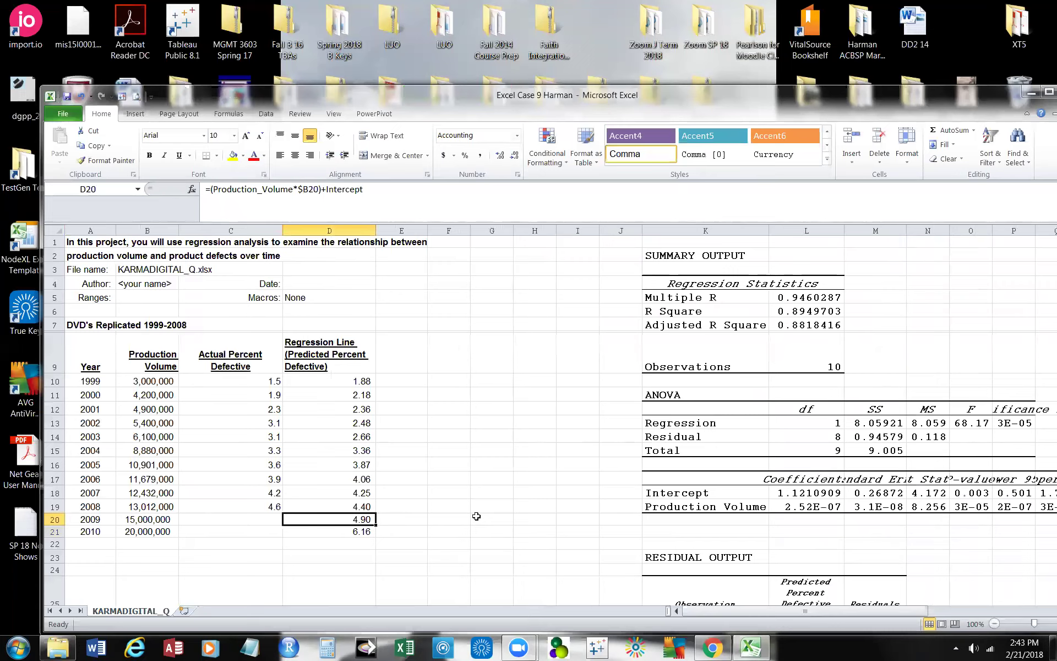
click(350, 532)
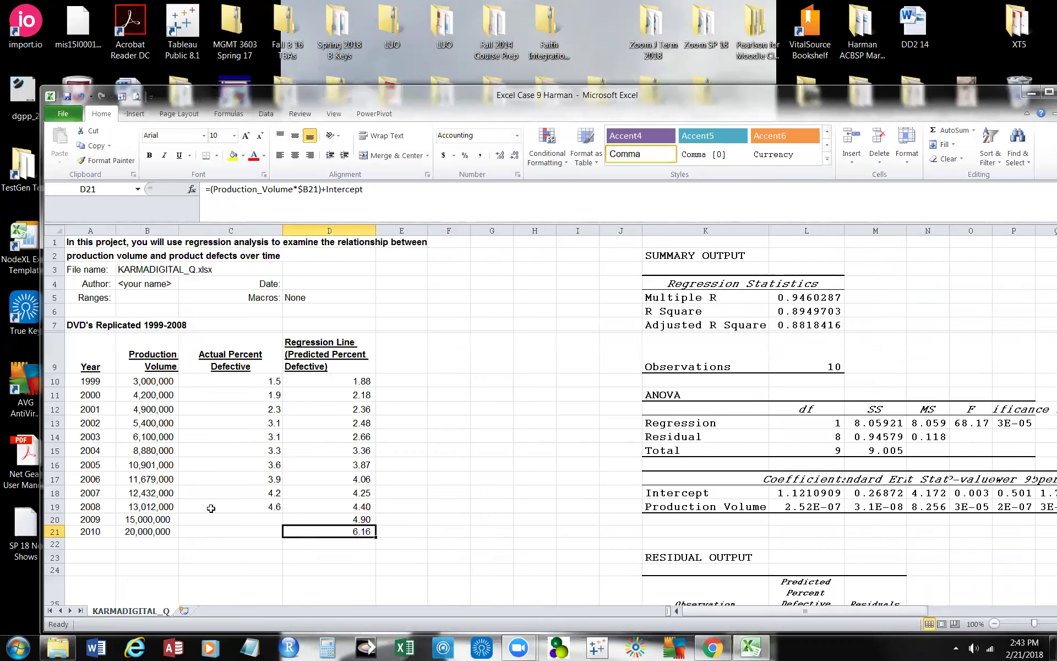
click(452, 529)
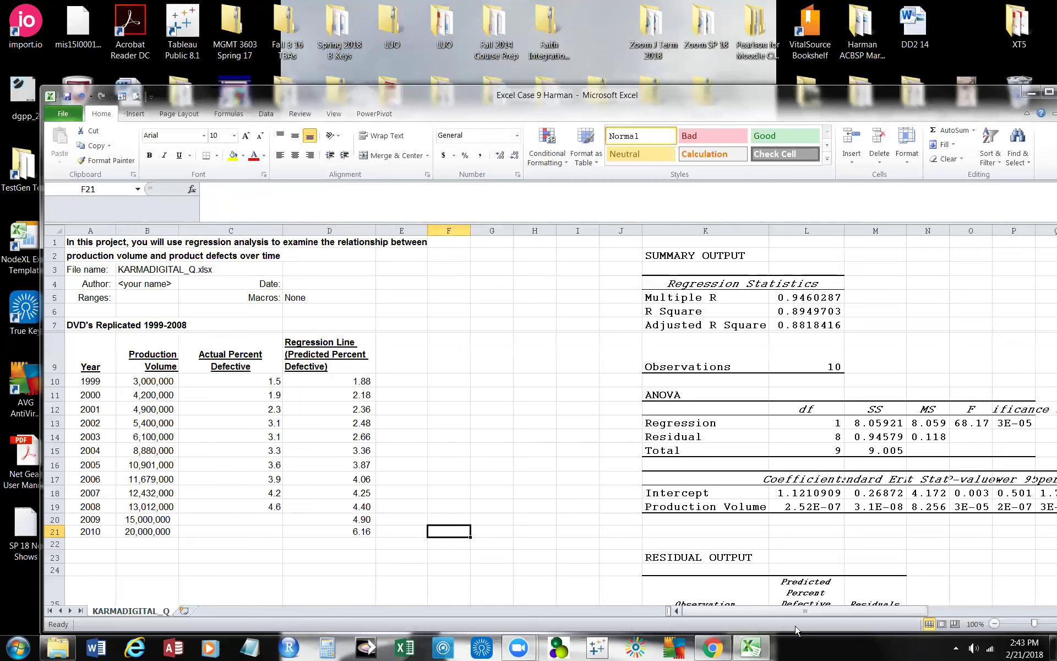
Enlarge the Production Volume Line Fit Plot to about column AE and row 25 so its legend shows every entry
drag(820, 614, 952, 614)
click(842, 472)
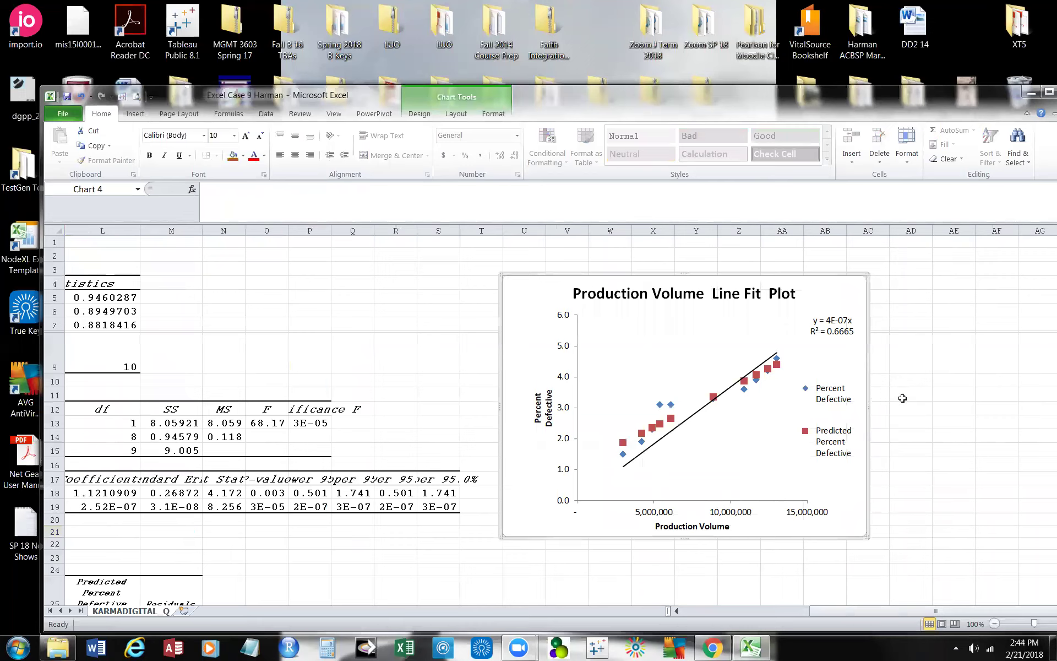
click(903, 396)
click(855, 402)
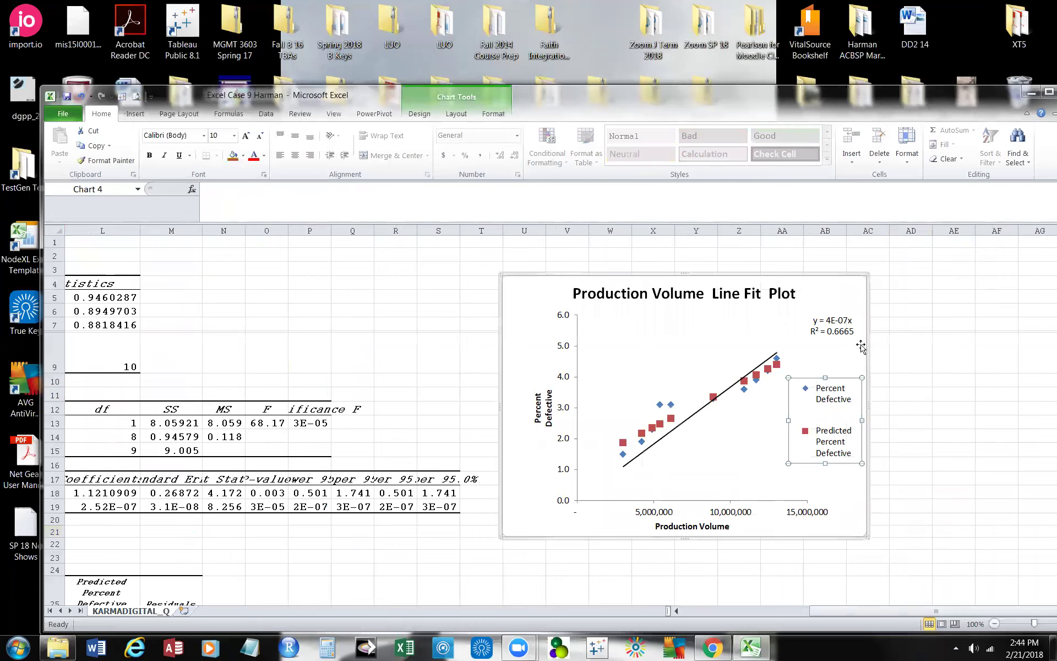
drag(866, 535, 974, 586)
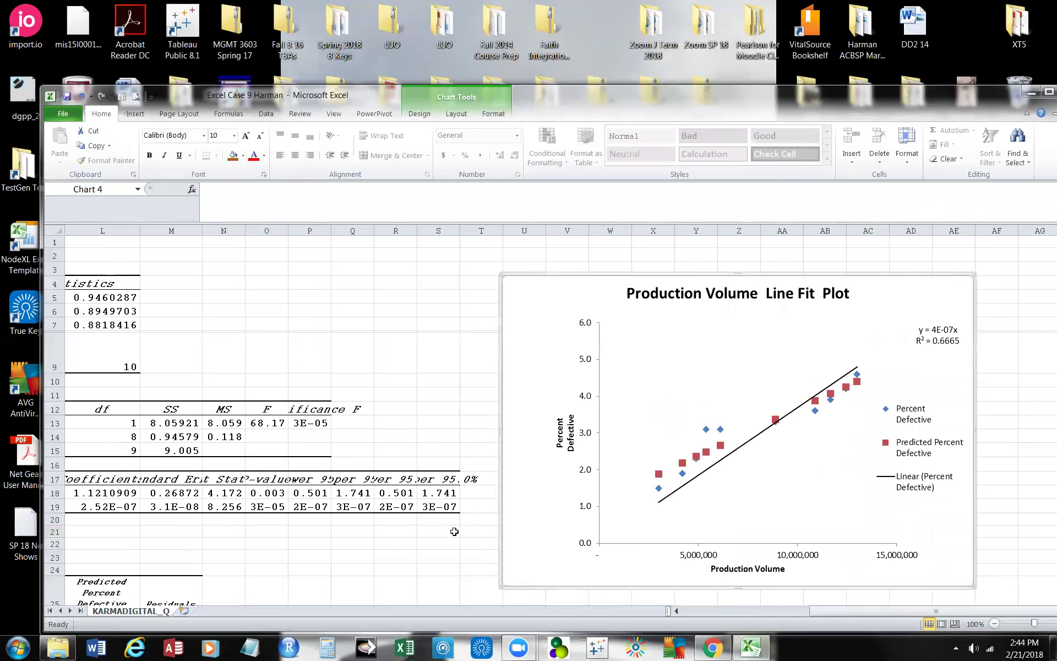
mouse_move(659, 477)
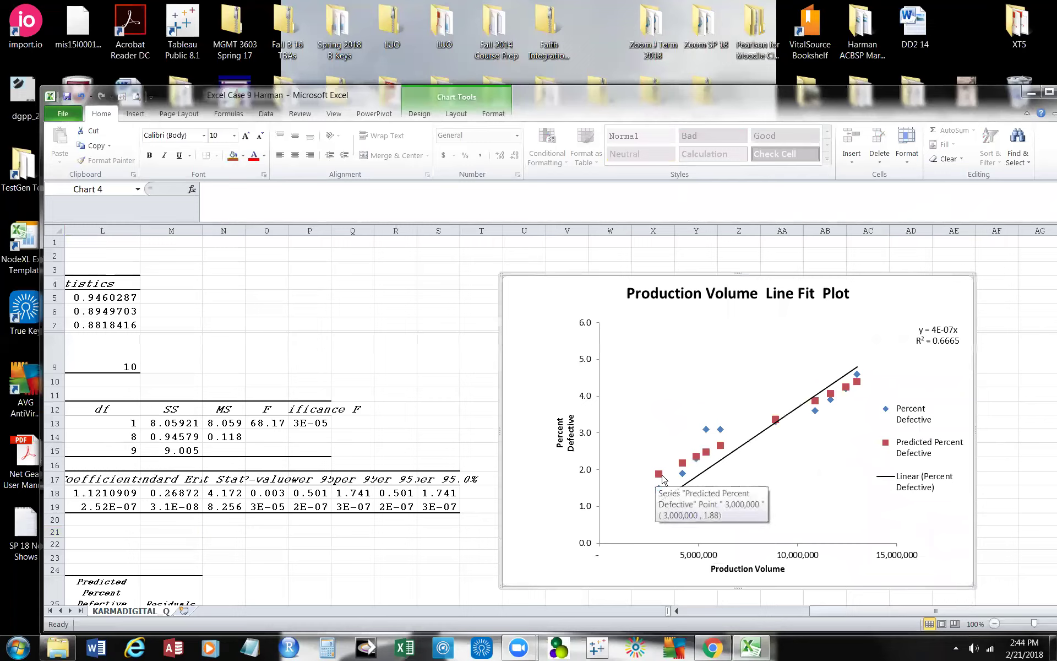
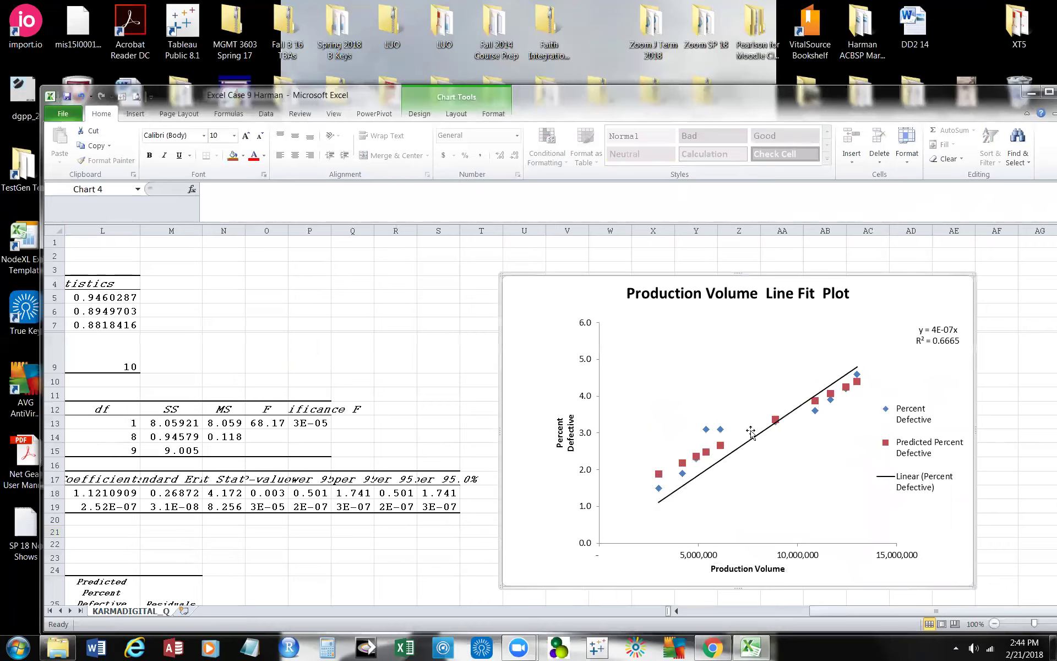
Return from the line fit plot to the data table and check the 2010 predicted percent defective in D21
mouse_move(776, 422)
drag(841, 616, 480, 552)
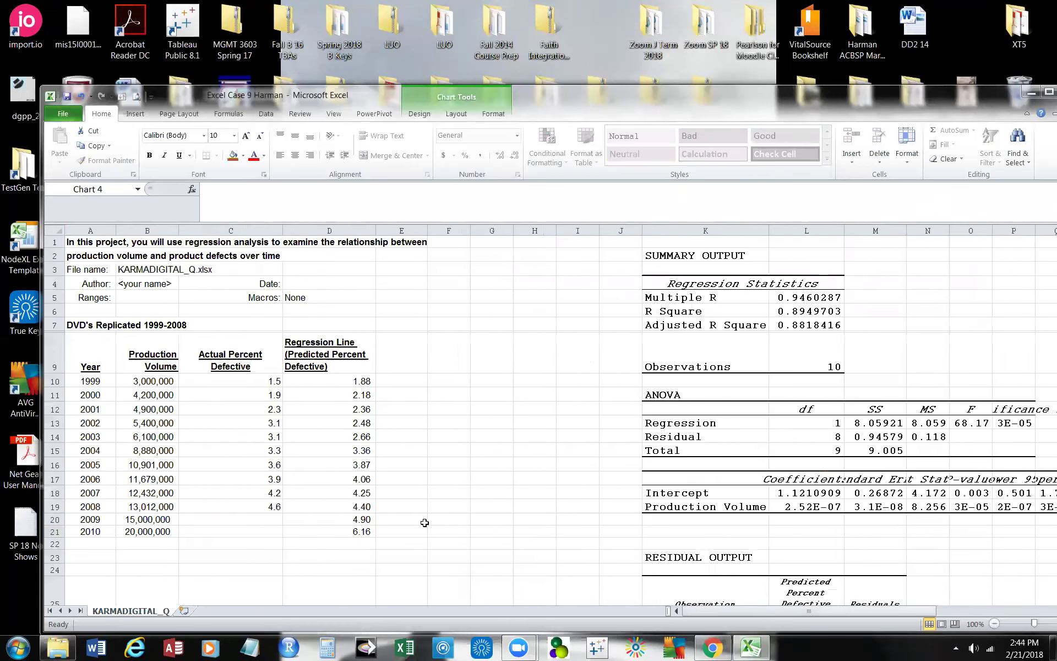
scroll(480, 552, down, 4)
scroll(470, 493, up, 3)
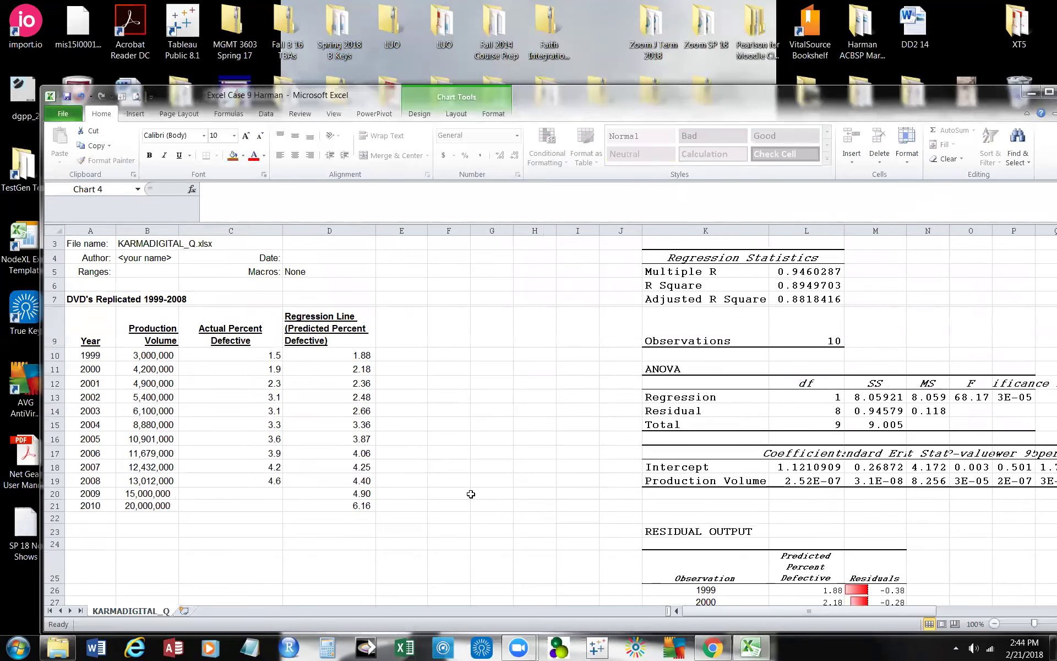
click(340, 504)
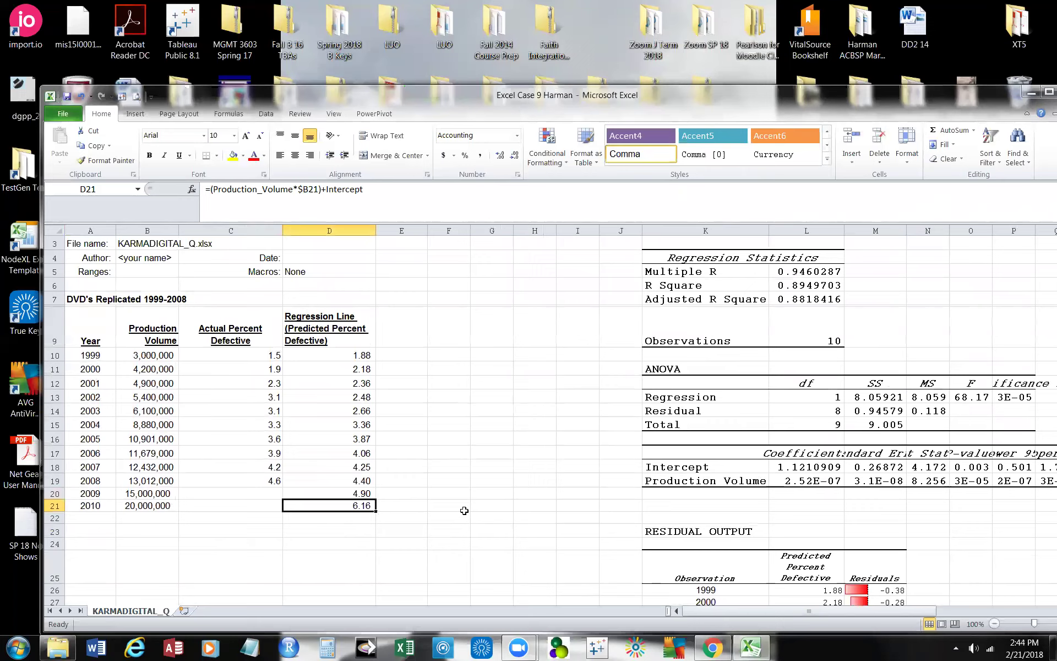
Add the year 2011 in A22 below 2010 and centre it in its cell
click(99, 518)
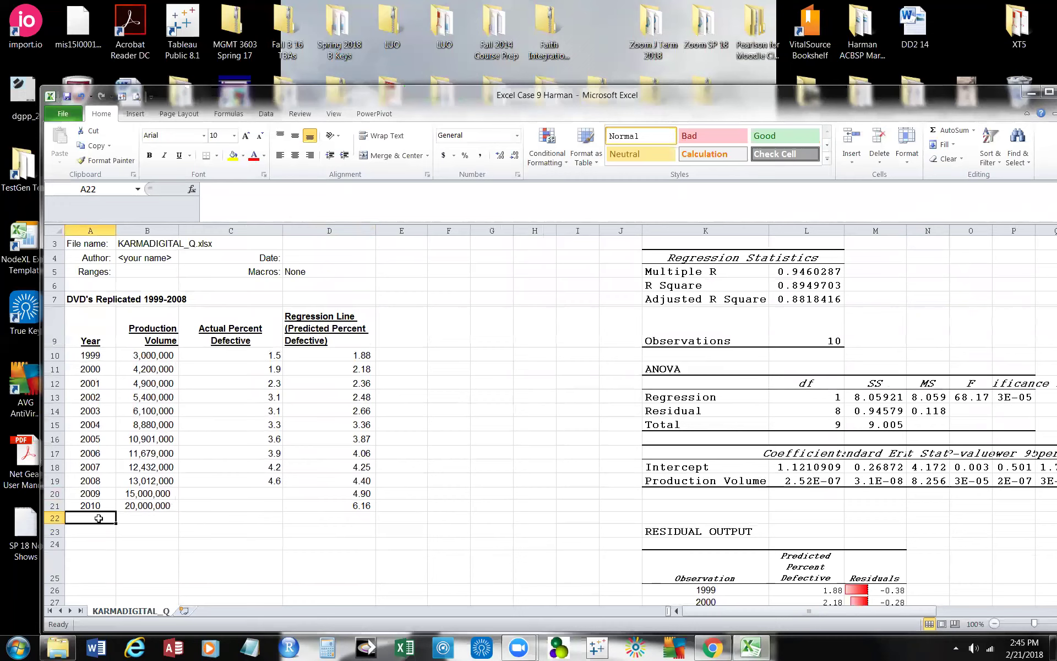
text(2011)
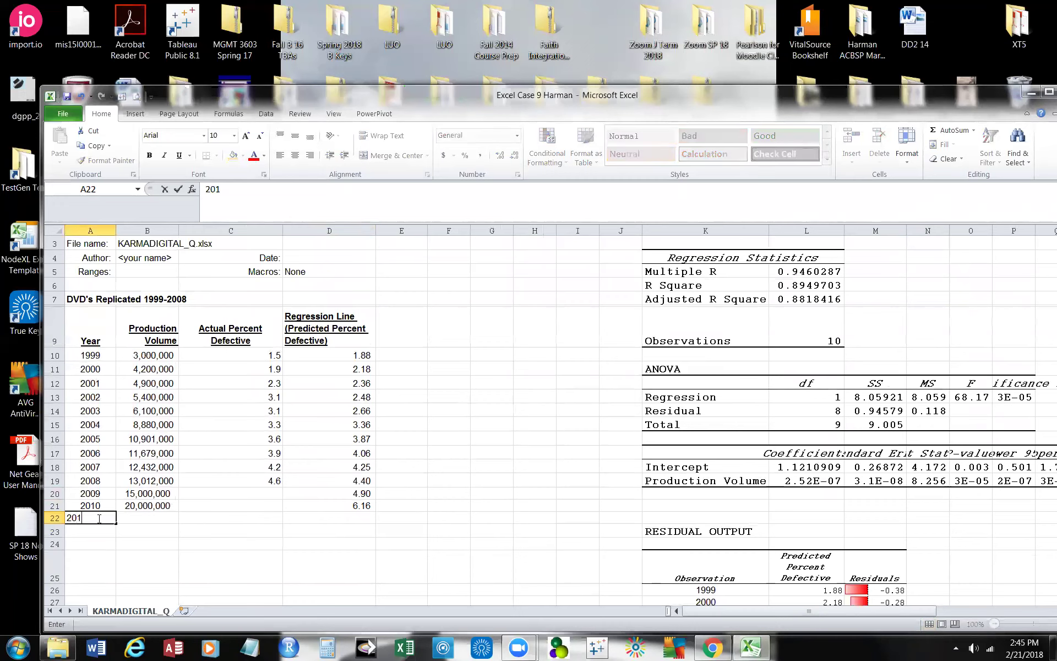
click(145, 515)
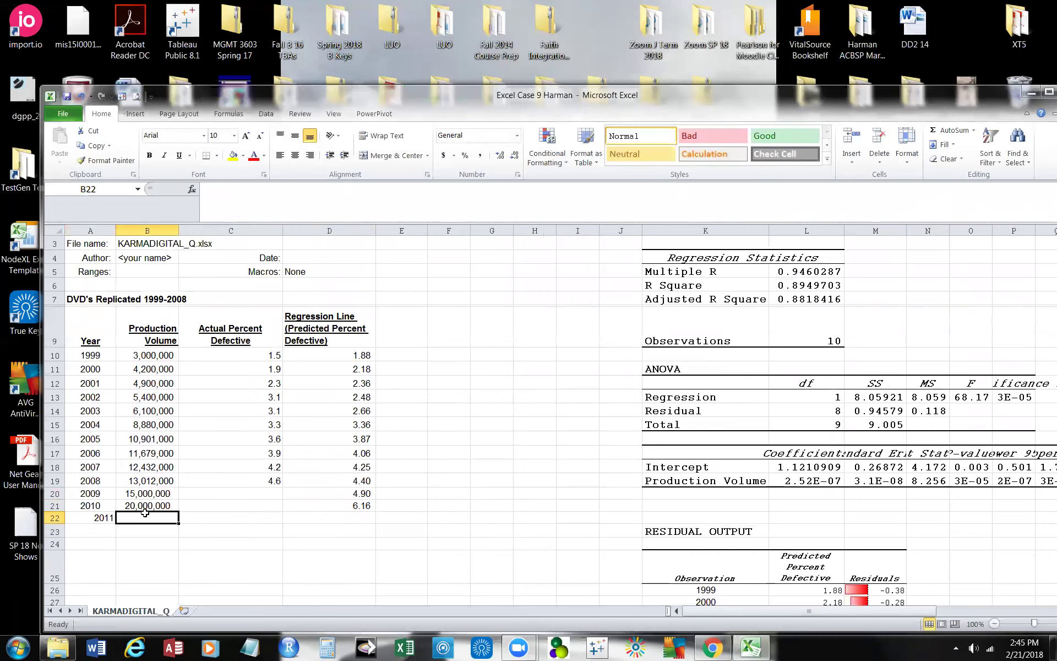
click(90, 518)
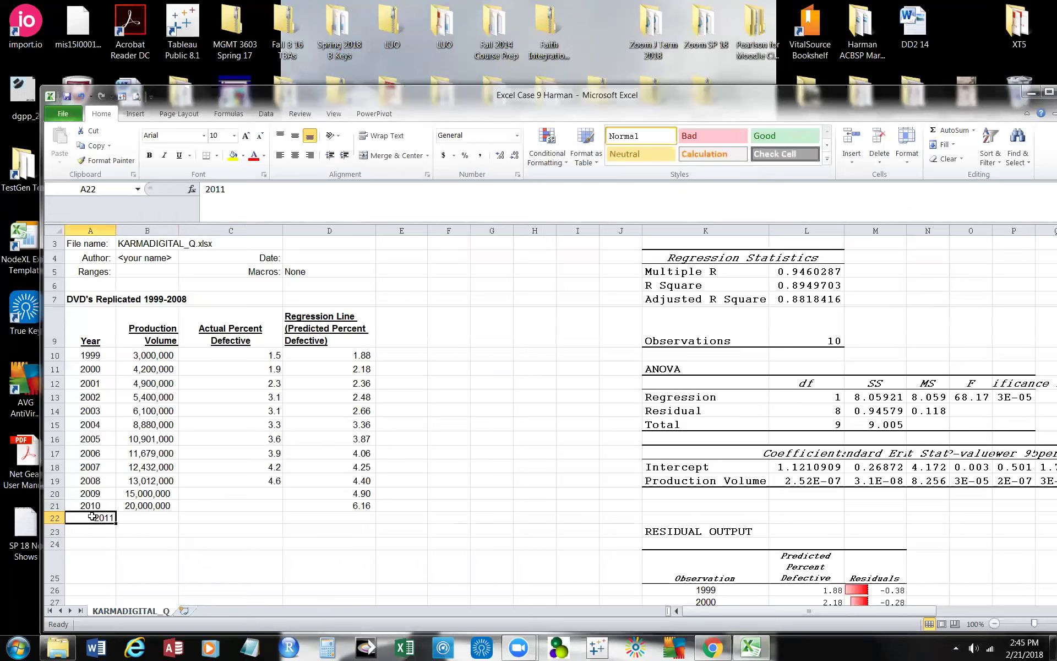
click(296, 156)
Enter 22,500,000 as the 2011 production volume in B22
click(131, 517)
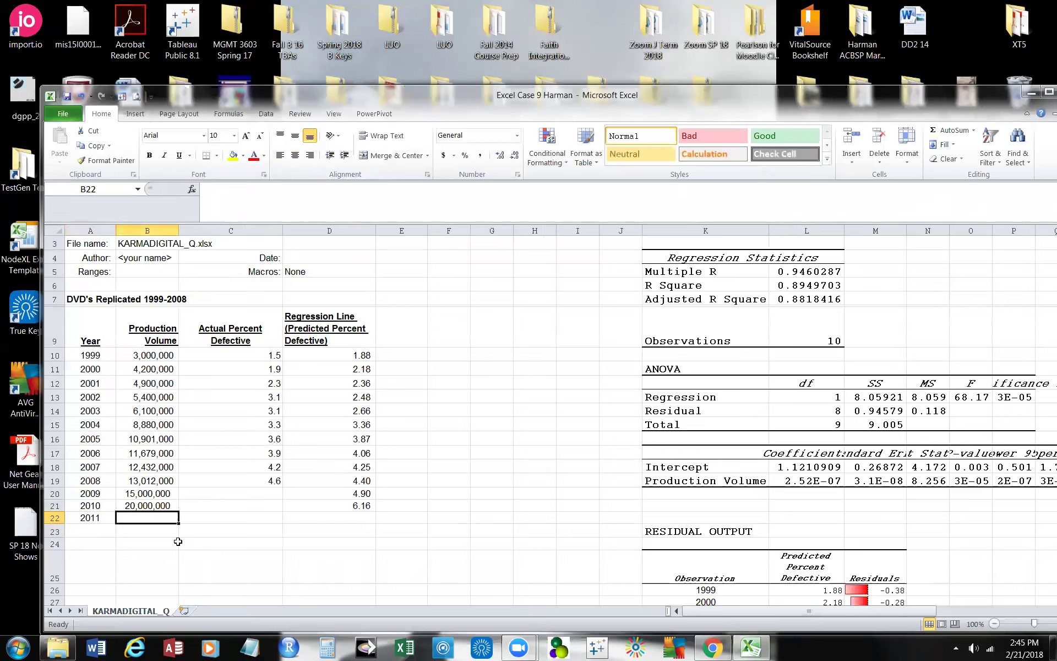
text(22)
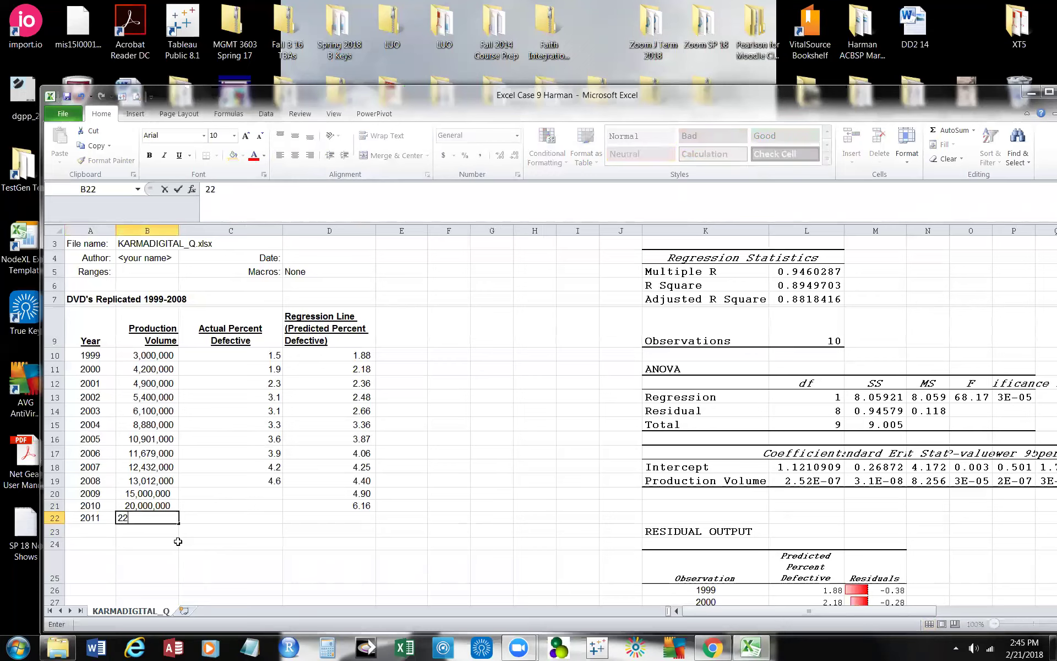
text(,500,000)
click(425, 520)
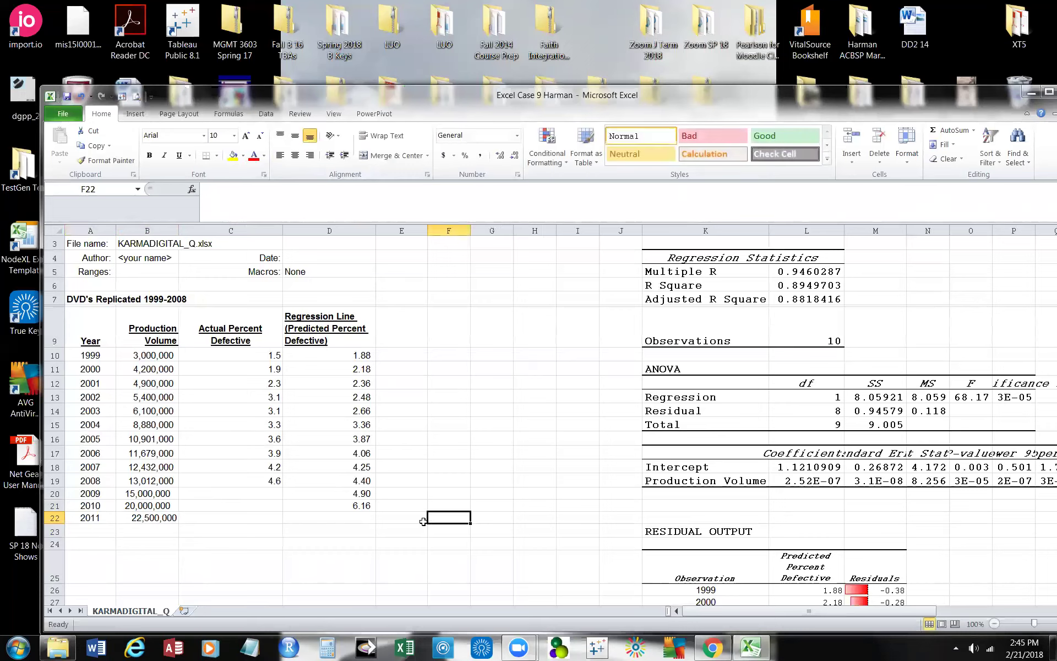
Extend the prediction formula from D21 to D22 for 2011 and centre the production volume in B22
click(340, 504)
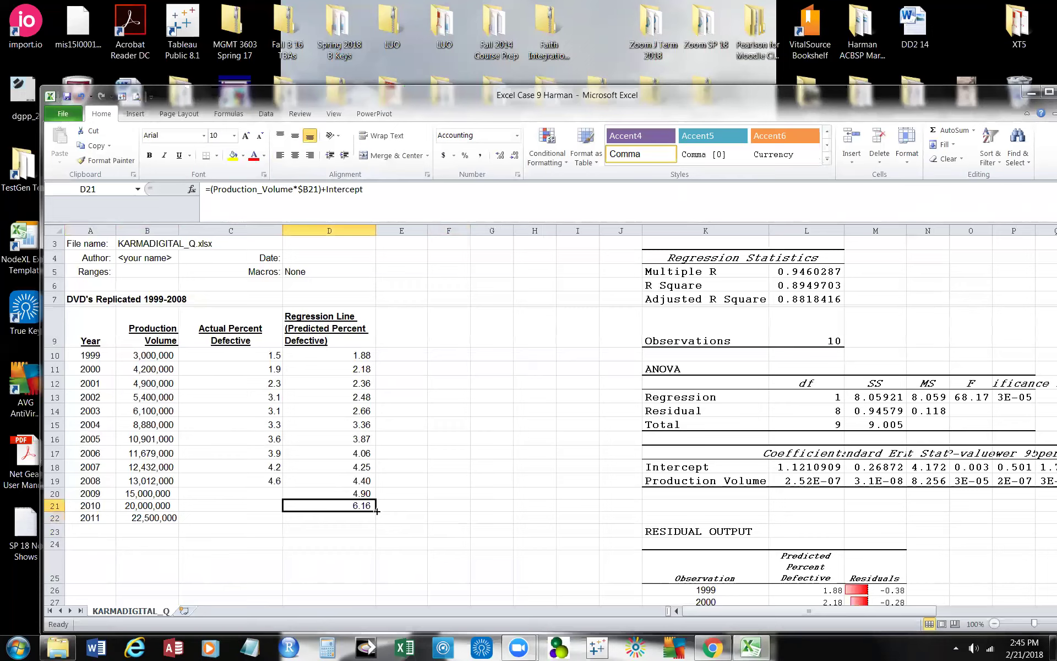
drag(376, 510, 375, 521)
click(398, 521)
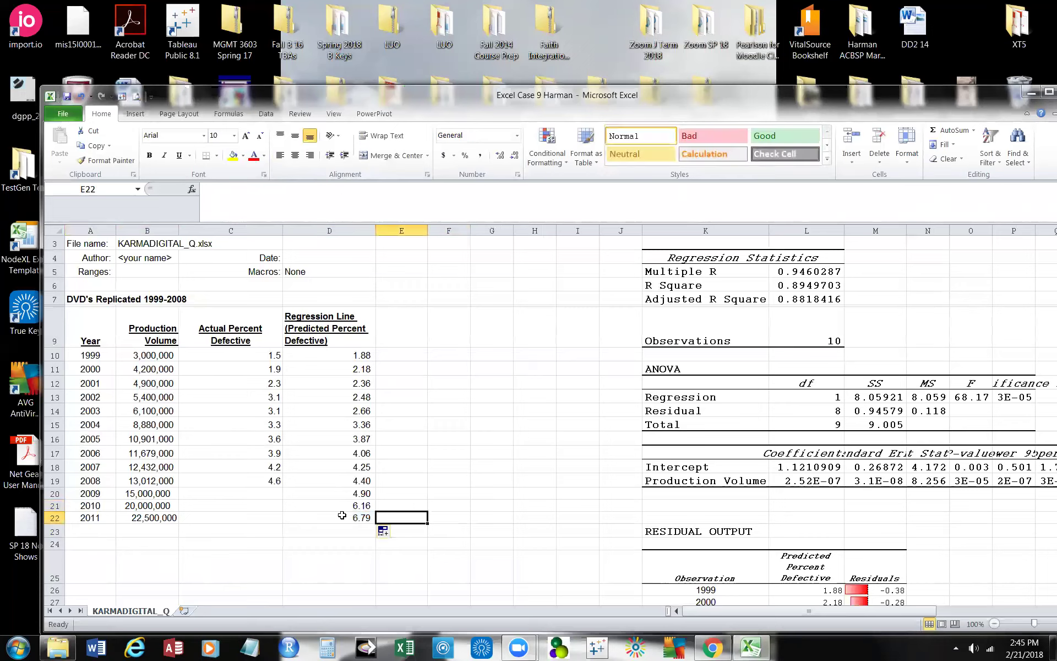
click(151, 518)
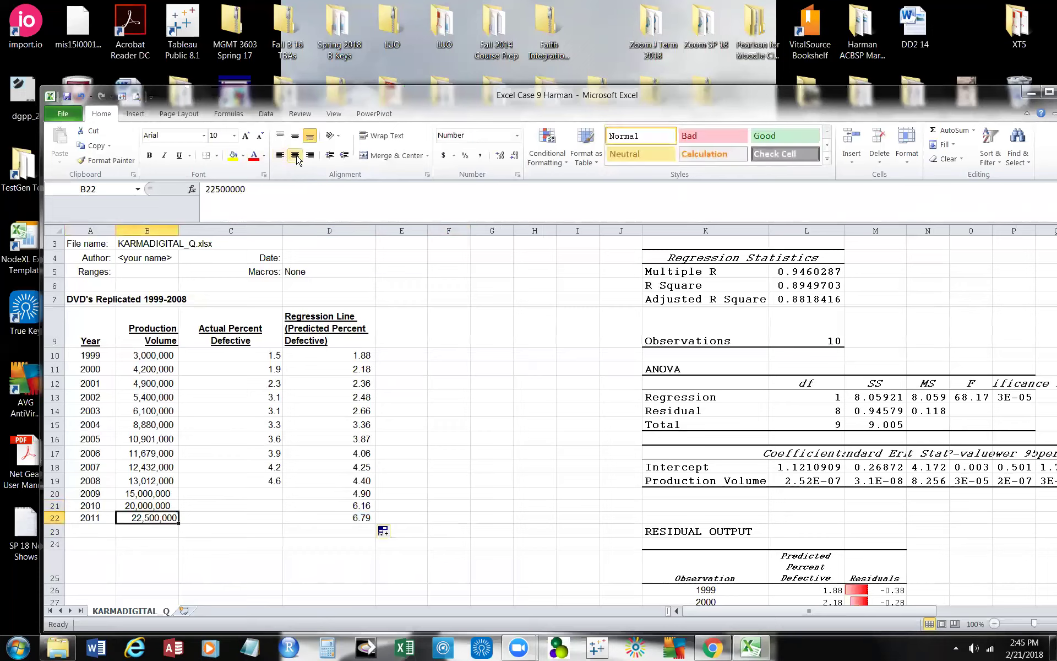
Review the predicted percent defective for 2009 to 2011 in D20:D22 alongside the earlier years and the residual output
click(366, 518)
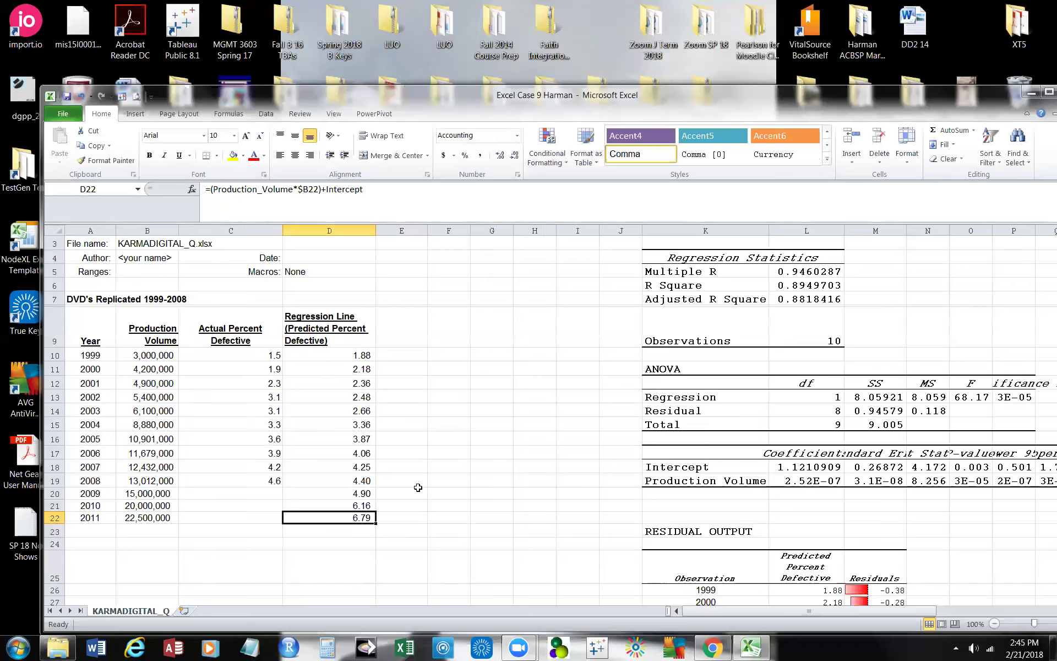
click(319, 396)
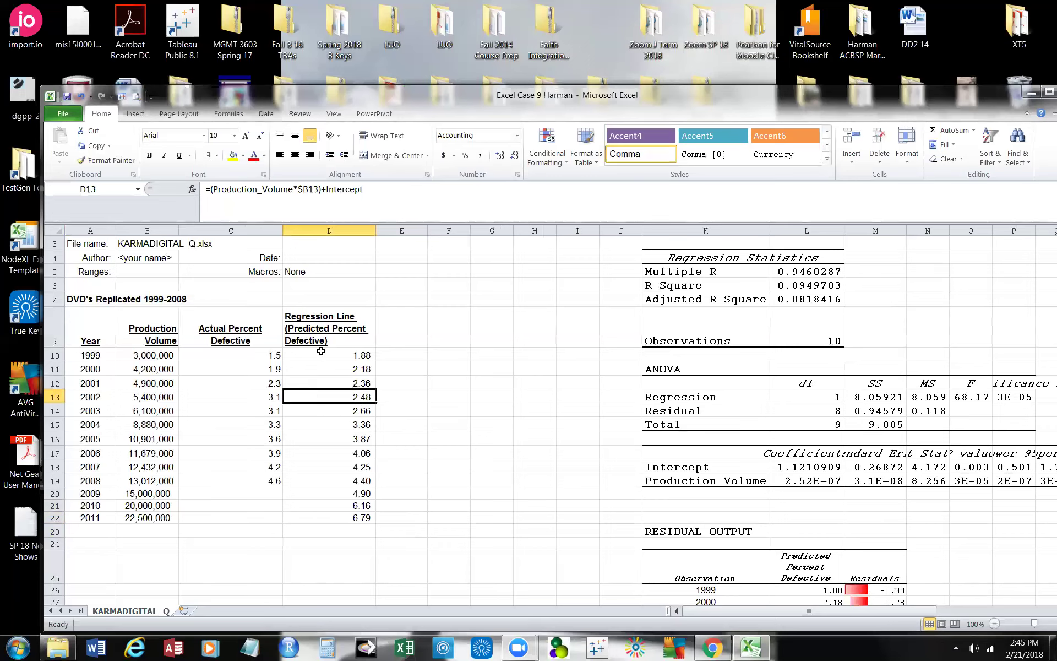
scroll(510, 462, down, 2)
click(488, 446)
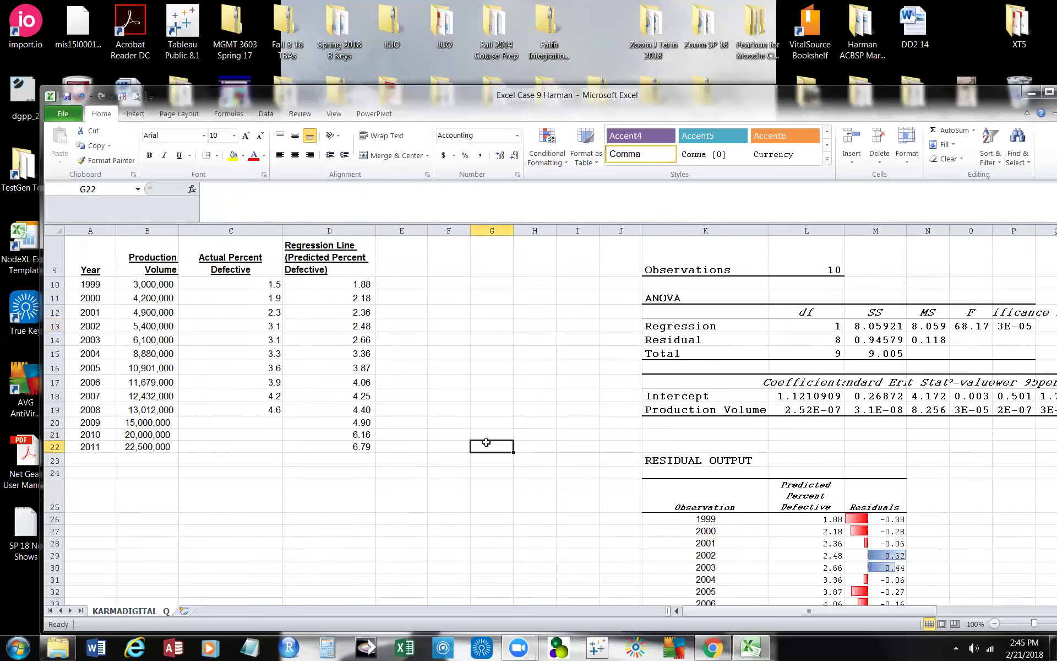
scroll(488, 444, down, 3)
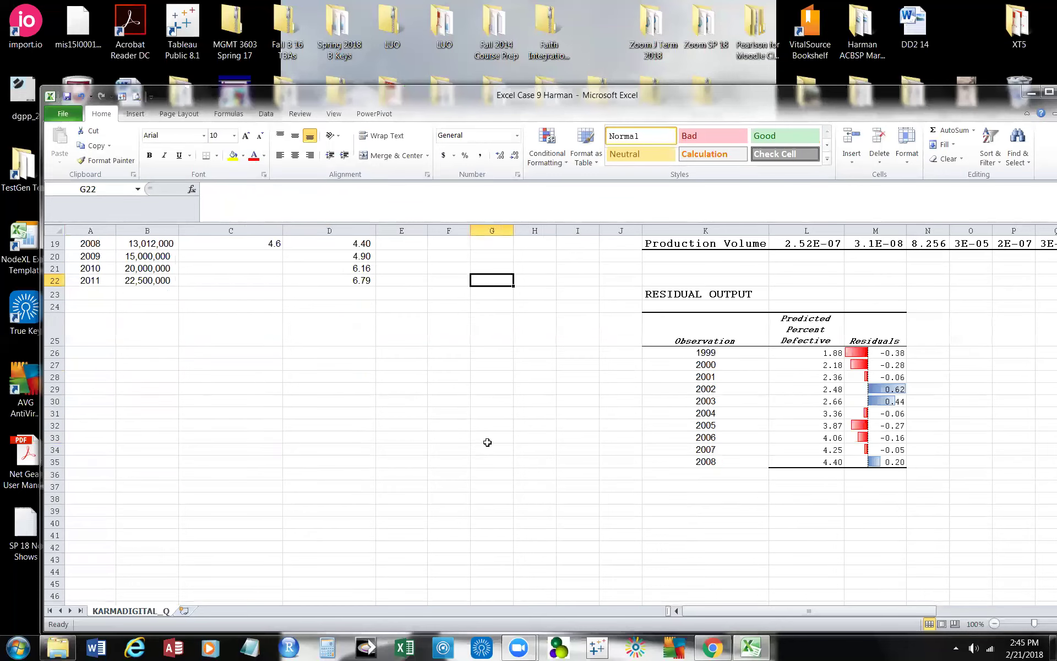
scroll(488, 444, up, 3)
scroll(487, 446, up, 1)
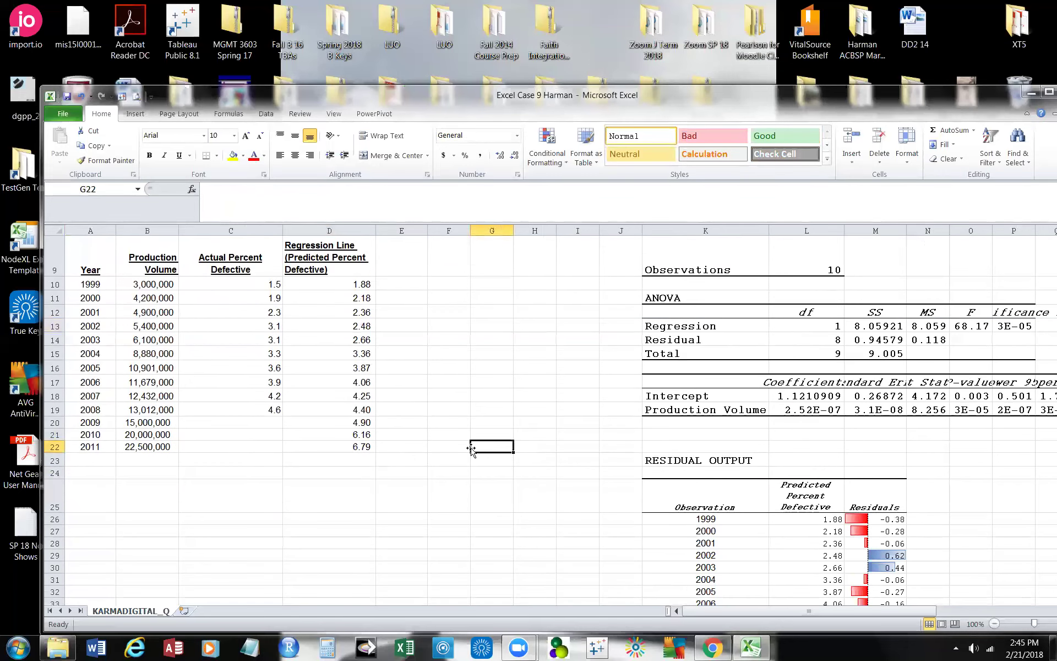
click(396, 423)
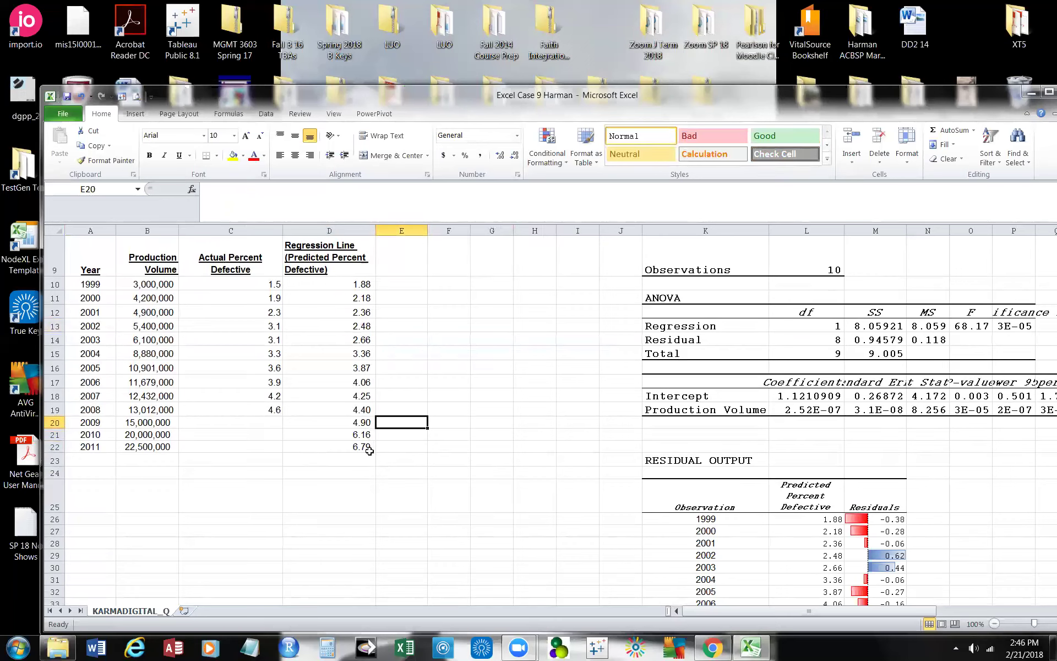
scroll(490, 520, down, 1)
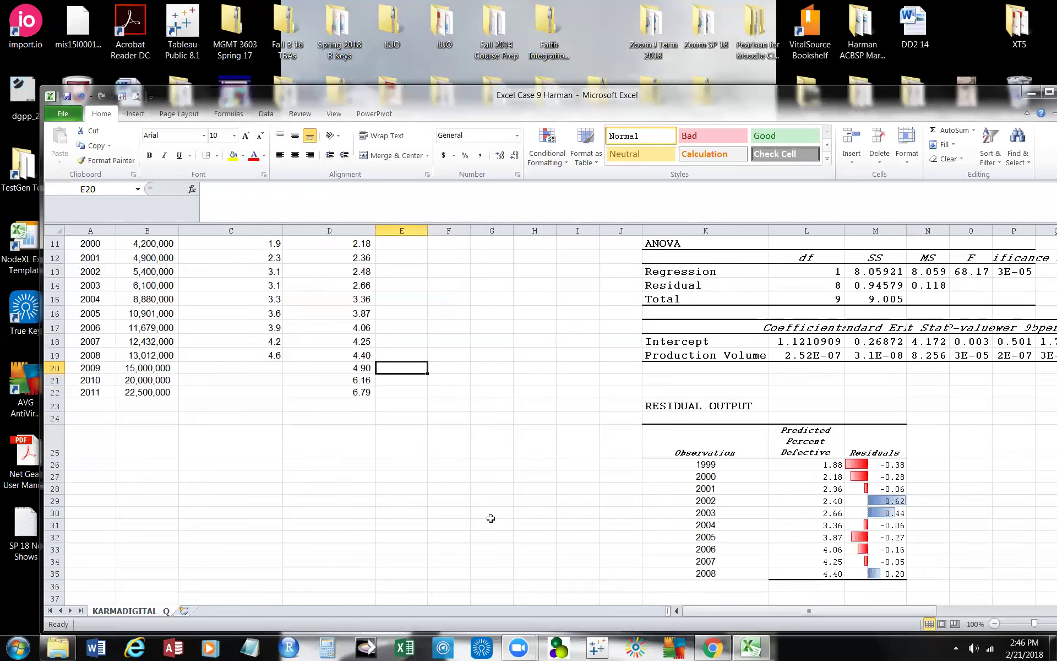
scroll(490, 517, down, 2)
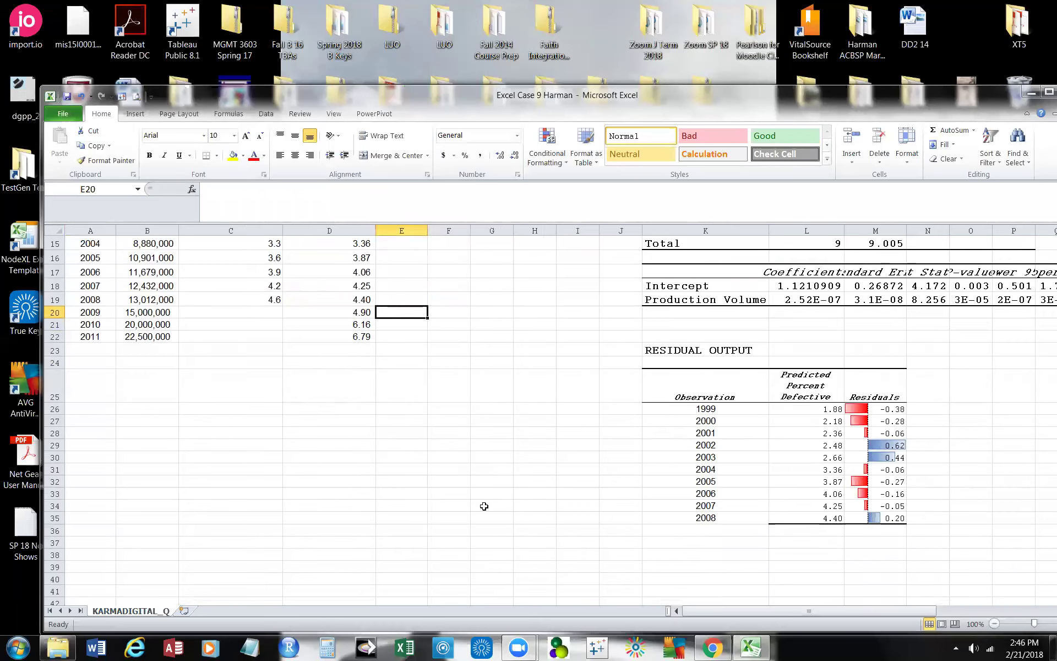
scroll(484, 506, up, 2)
scroll(484, 506, up, 1)
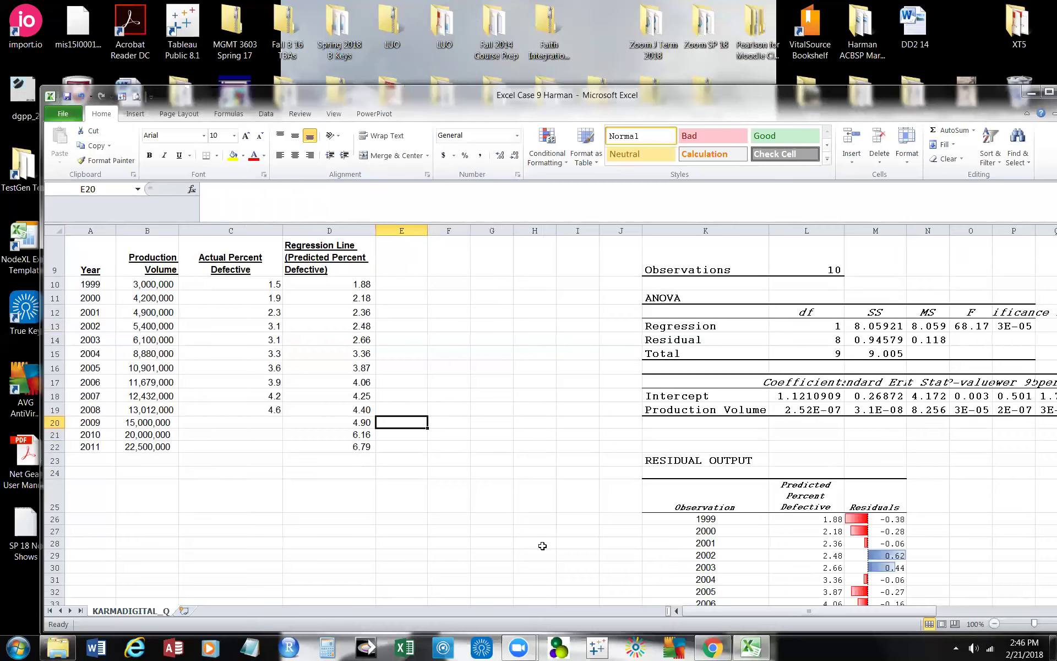
click(365, 445)
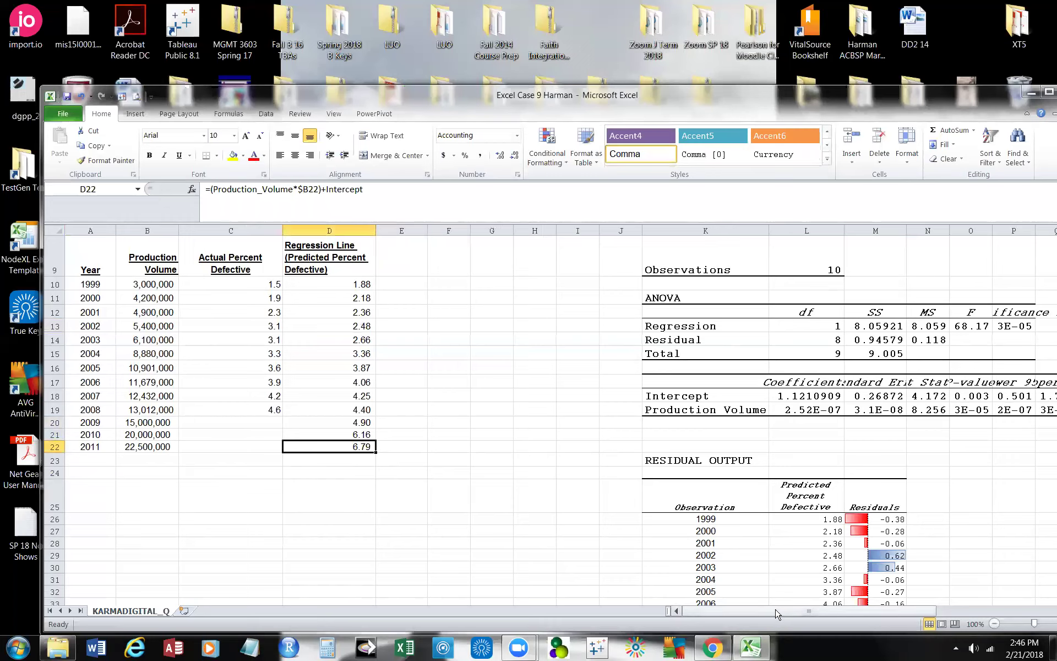
click(458, 533)
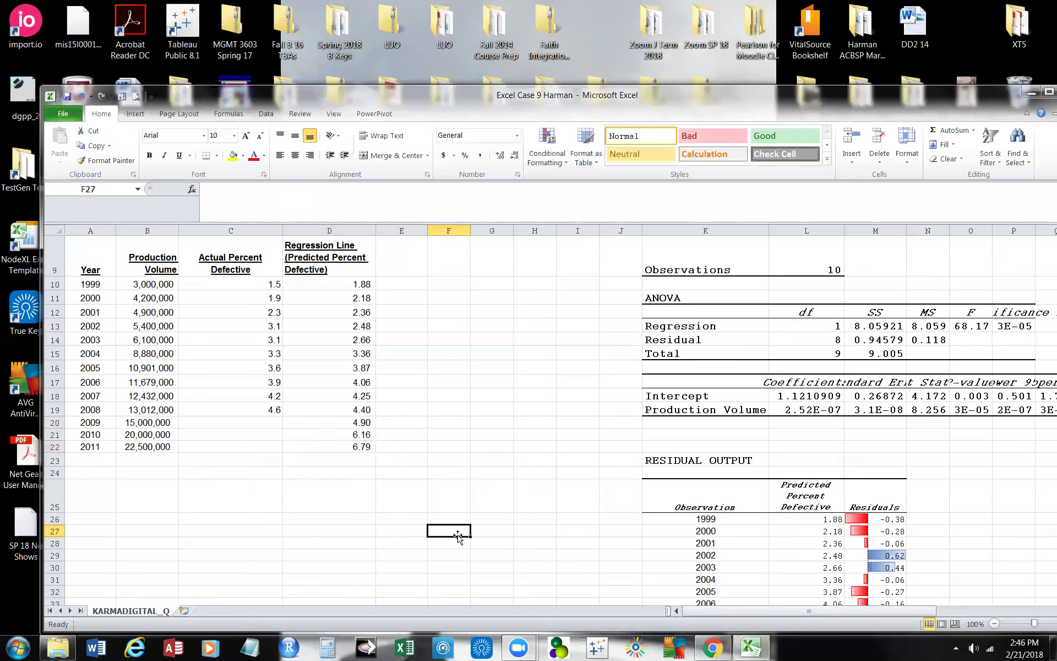
Examine the blank Actual Percent Defective cells C20:C22 for 2009 to 2011
drag(231, 422, 219, 448)
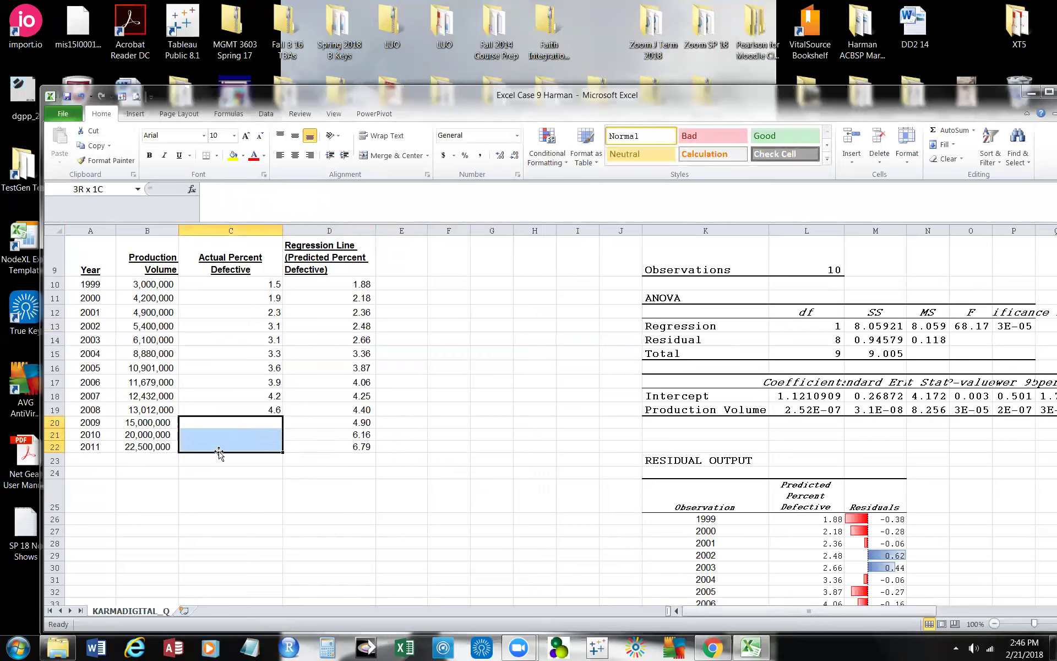
click(229, 424)
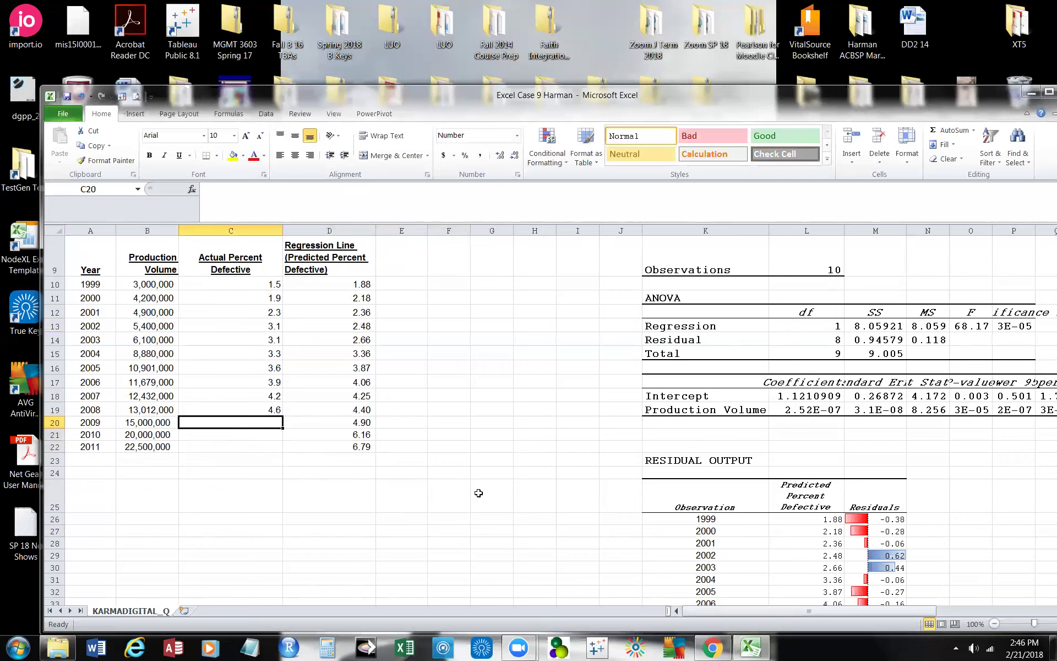
scroll(479, 493, down, 1)
scroll(469, 486, up, 3)
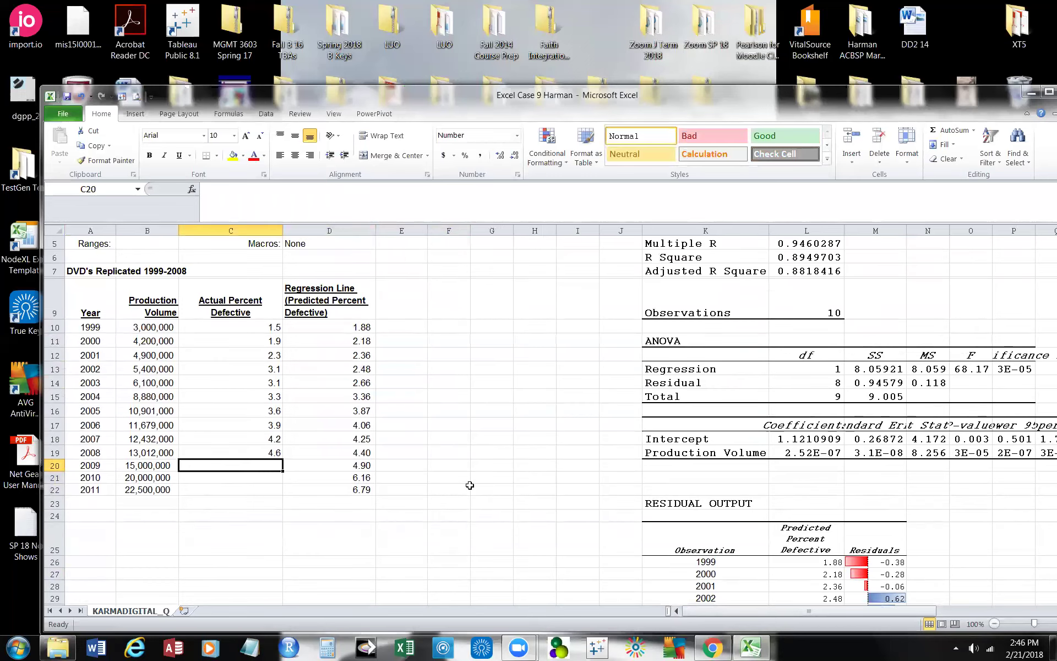
Shrink the legend of the Production Volume Line Fit Plot slightly by moving its upper-left corner inward, clear of the plot area
drag(786, 612, 826, 616)
click(804, 442)
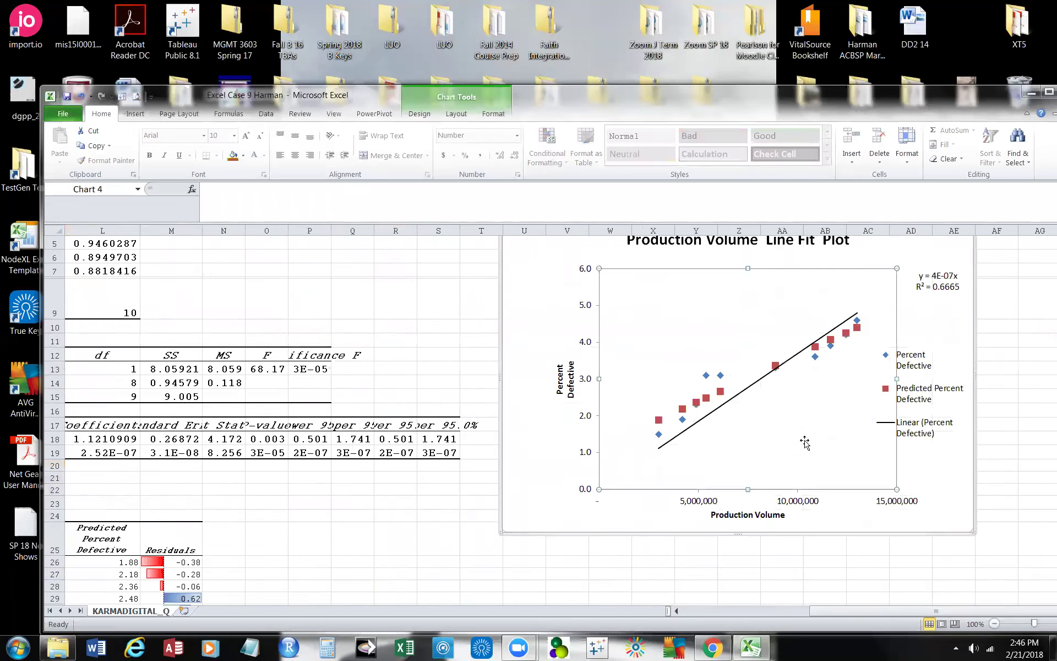
scroll(998, 499, up, 2)
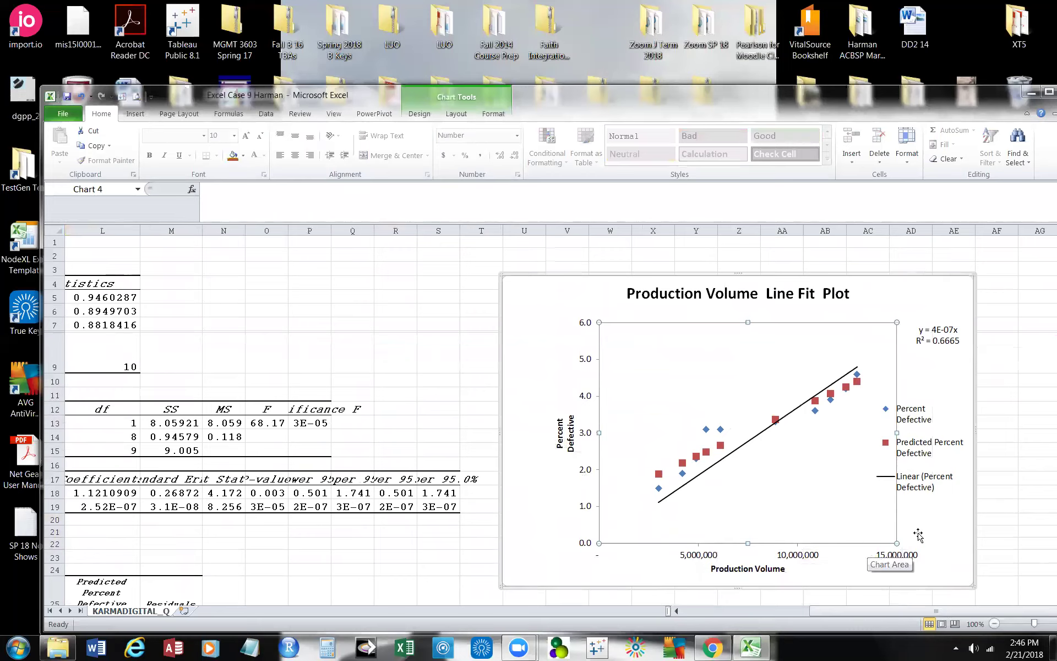
click(906, 412)
drag(869, 394, 879, 407)
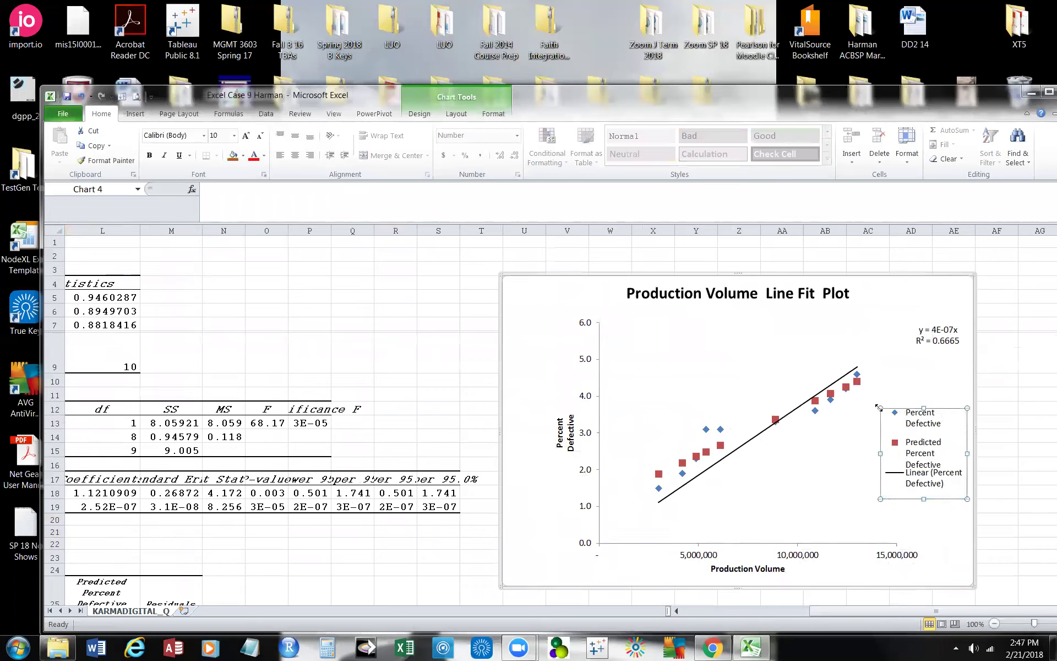
click(942, 546)
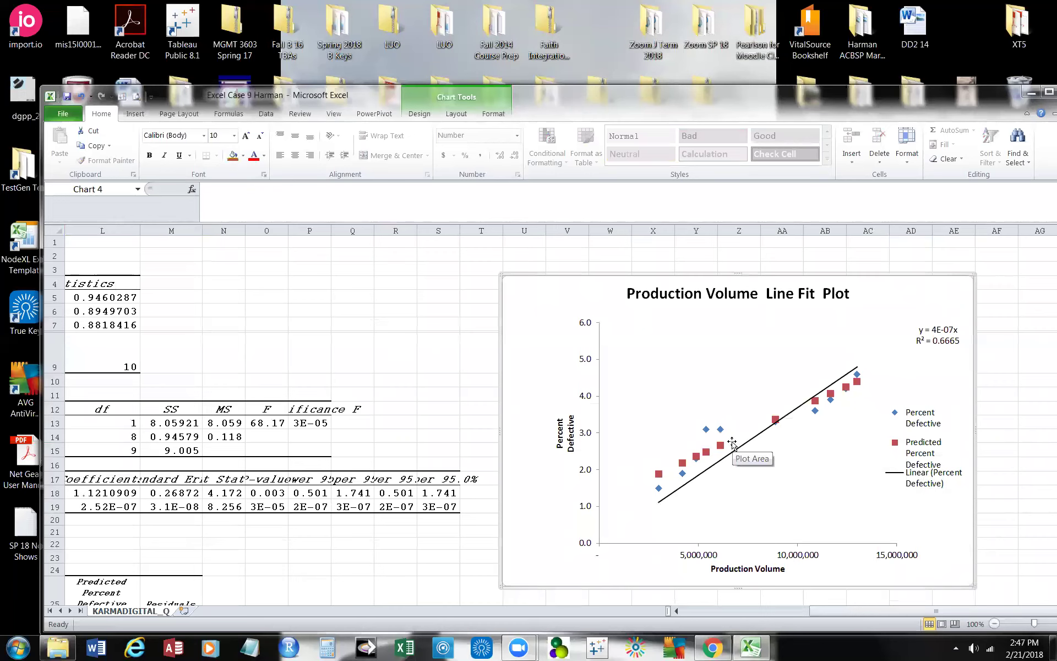
Return to the data table and review the missing actual defect rates in C20:C22 and the 2011 production volume in B22
drag(936, 611, 808, 610)
scroll(415, 514, down, 1)
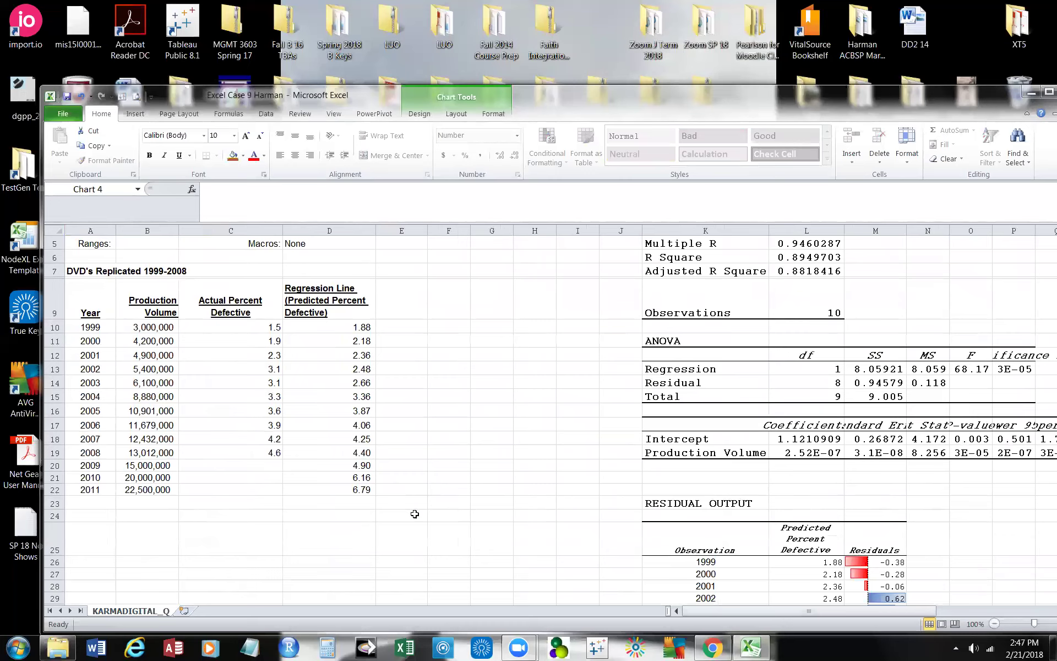
click(224, 467)
key(ctrl+v)
key(Escape)
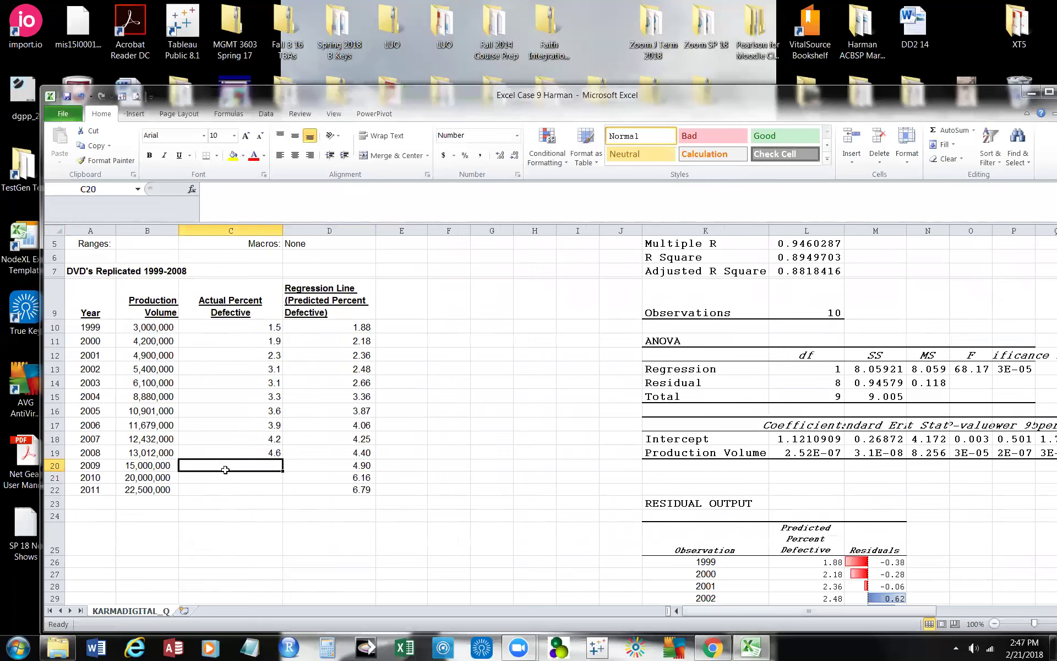
drag(225, 470, 224, 487)
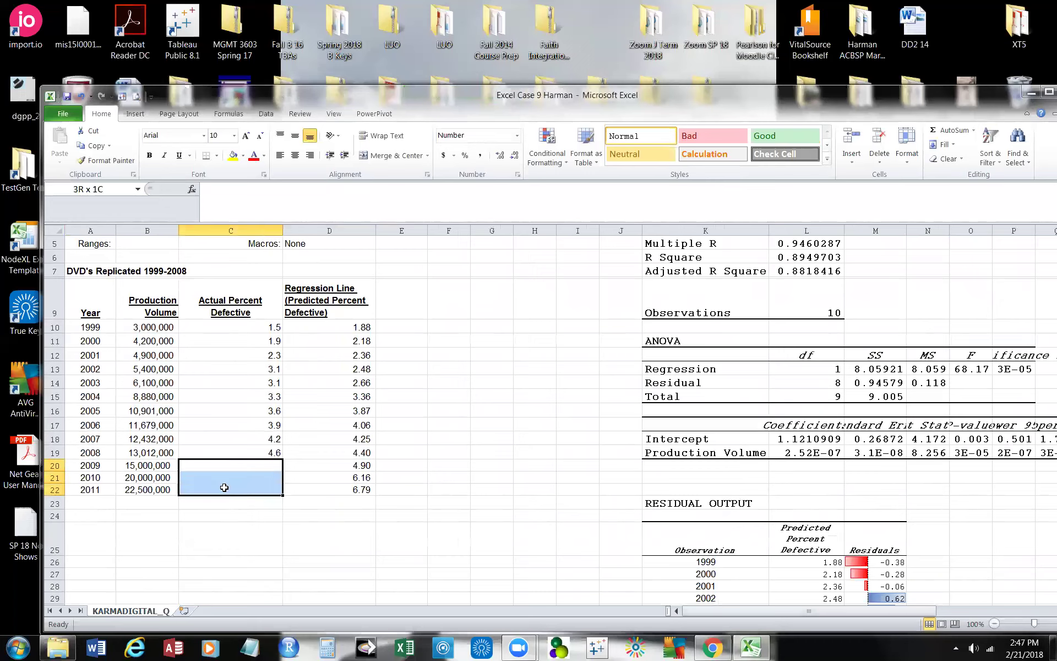
drag(224, 487, 224, 487)
click(145, 489)
click(248, 524)
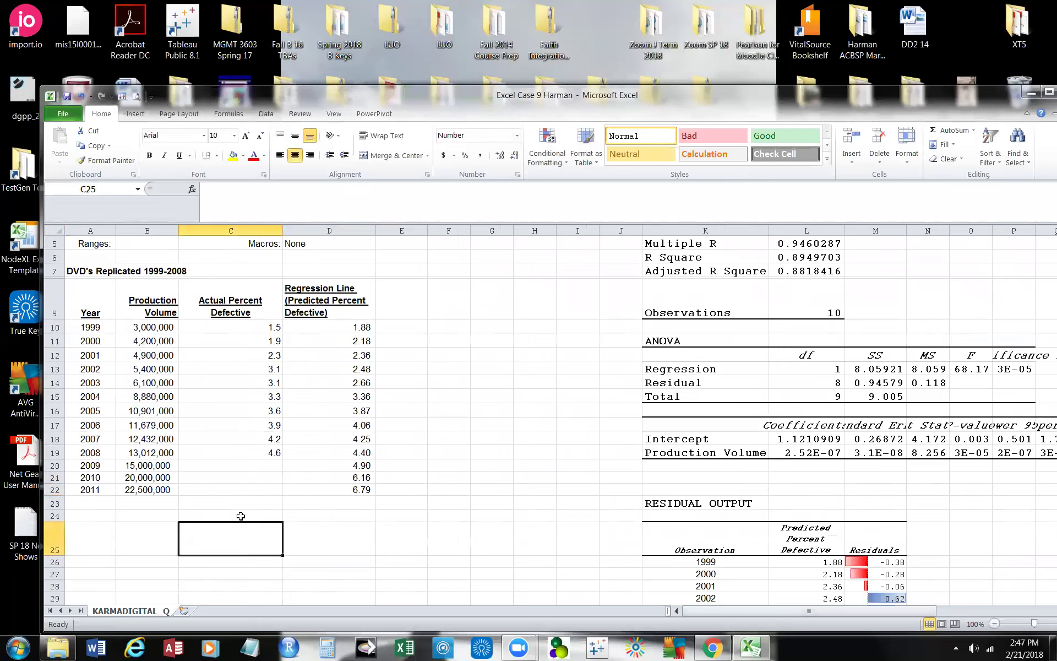
Review the 2009 to 2011 production volumes in B20:B22 against the regression predictions in D20:D22
click(147, 466)
click(149, 477)
click(155, 491)
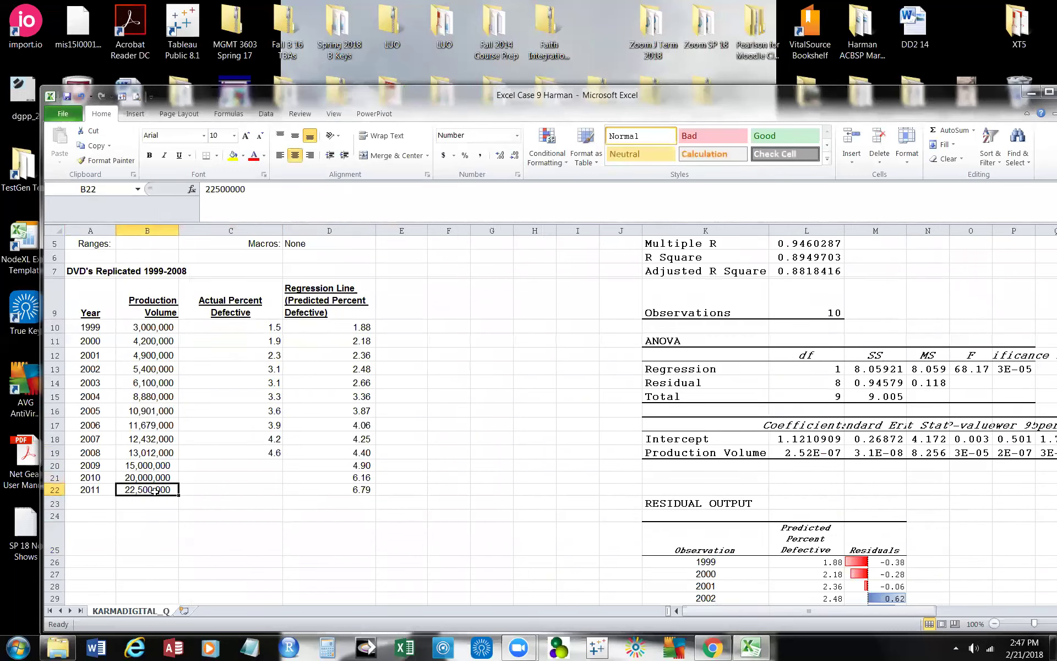
click(236, 466)
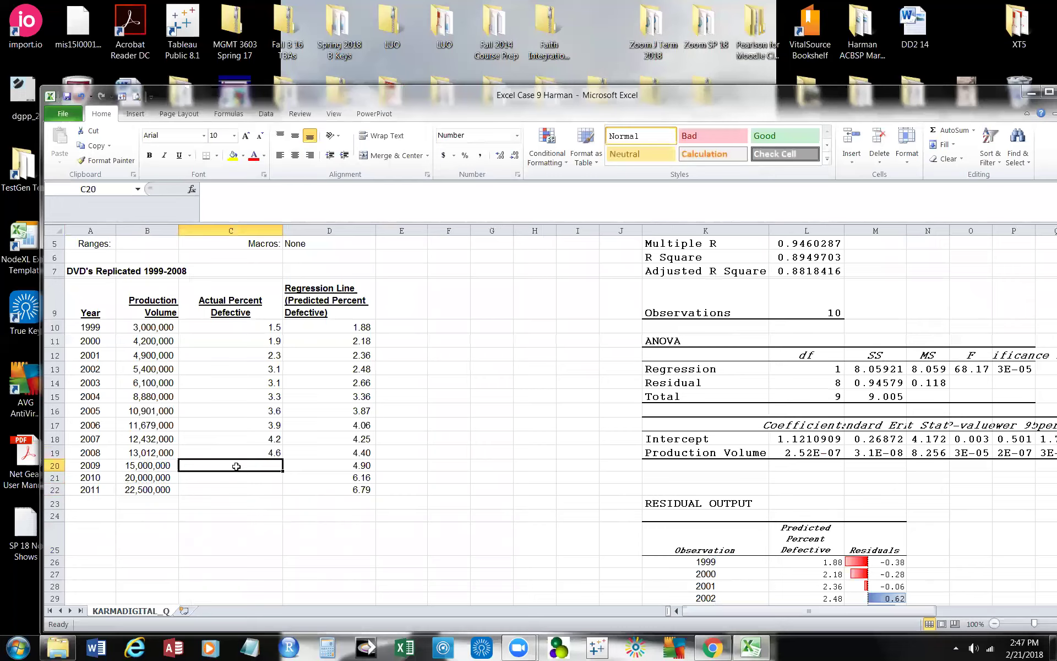
click(321, 465)
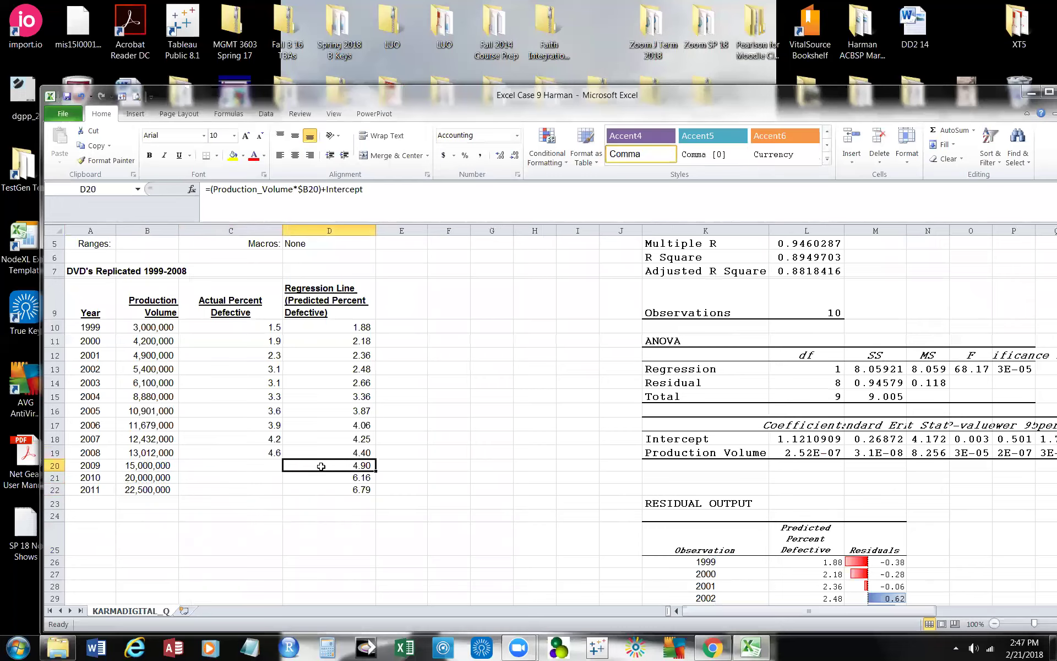
click(347, 478)
click(334, 489)
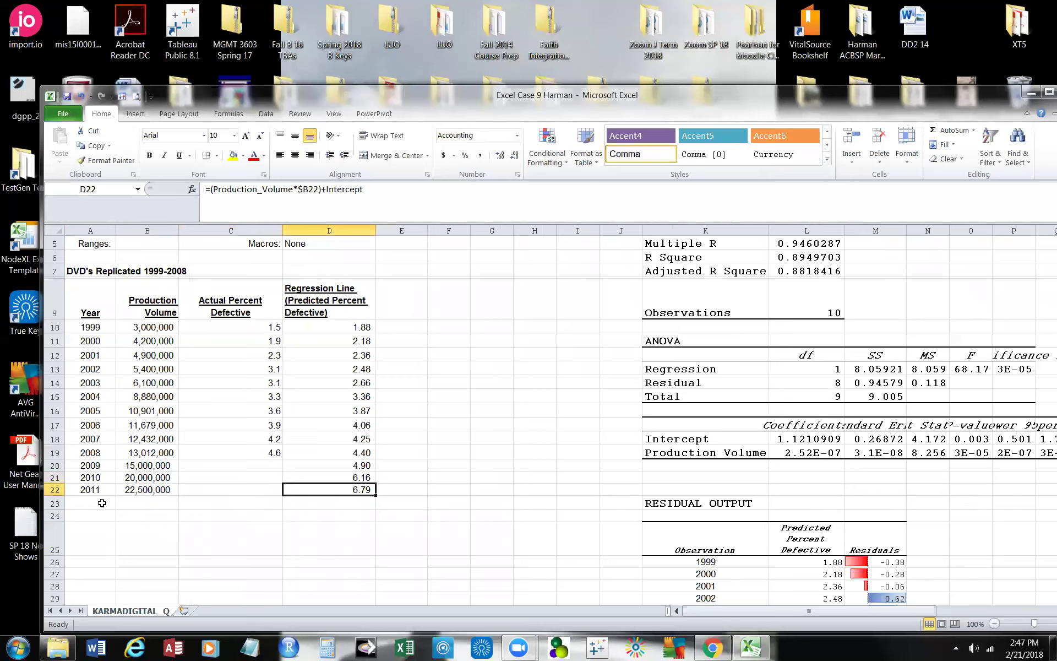
Add the year 2012 in A23 below 2011 and centre it in the cell
click(101, 502)
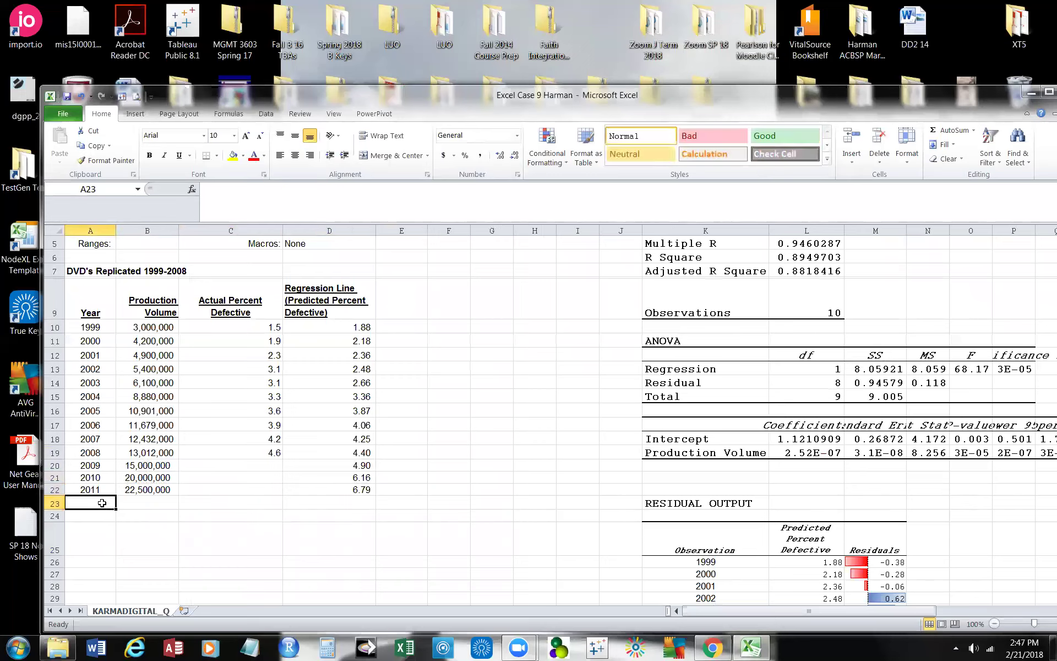
text(2012)
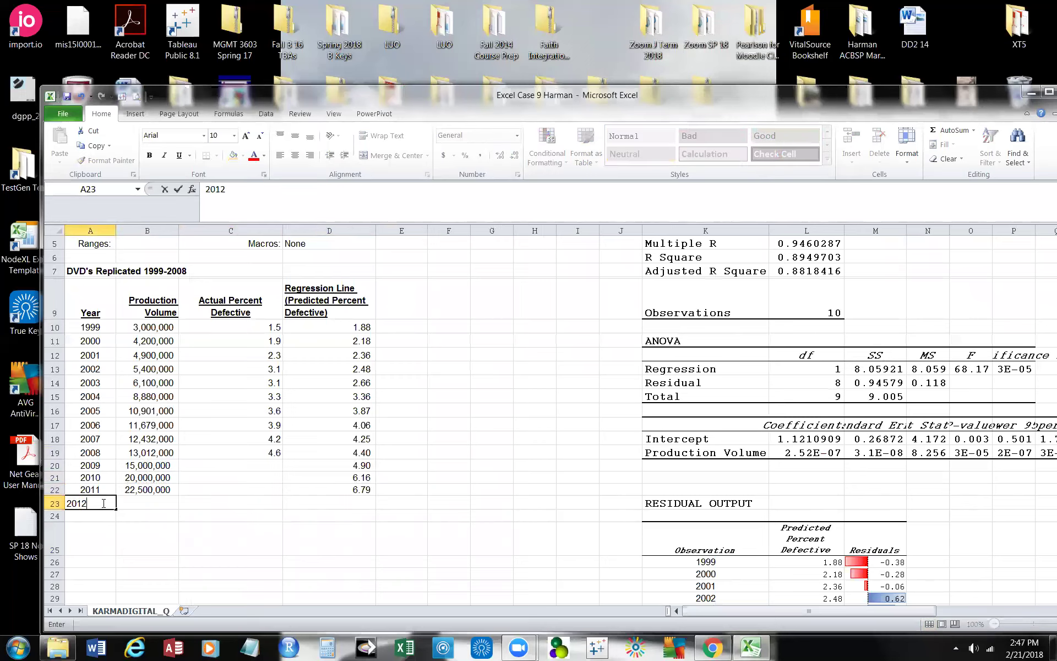
click(163, 503)
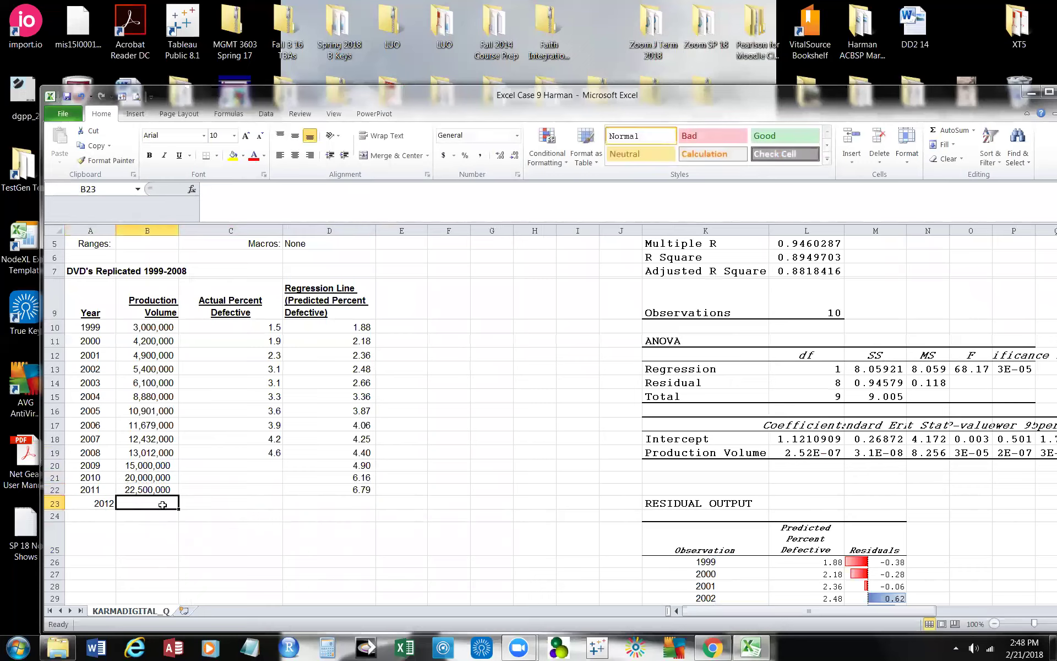
click(110, 506)
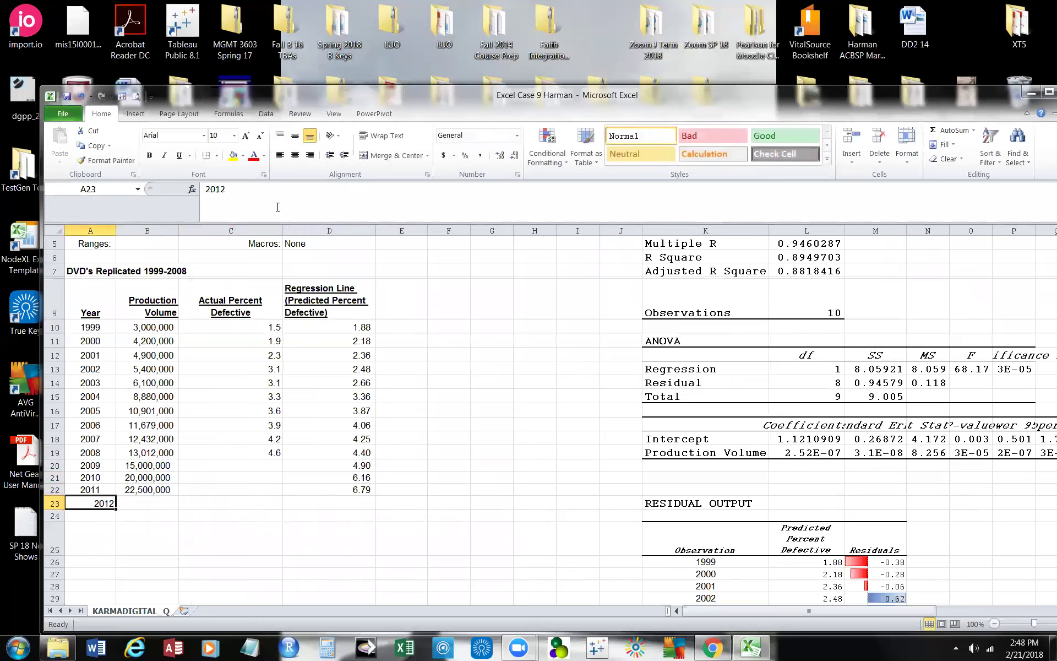
click(296, 156)
Enter a 2012 production volume of 25,000,000 in B23 and centre it in the cell
click(145, 501)
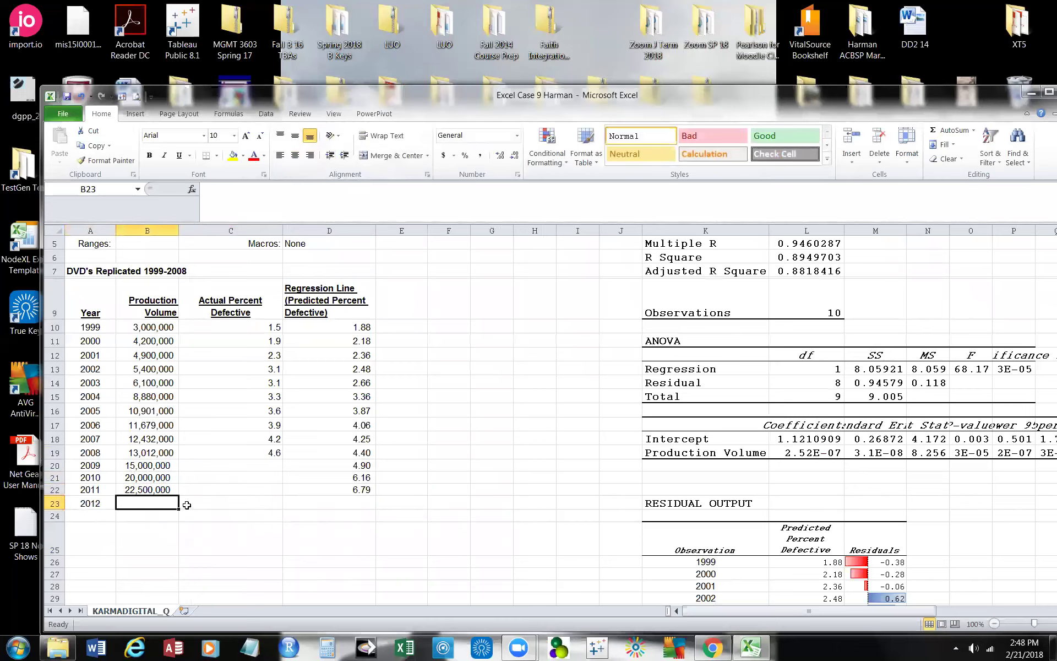
text(25)
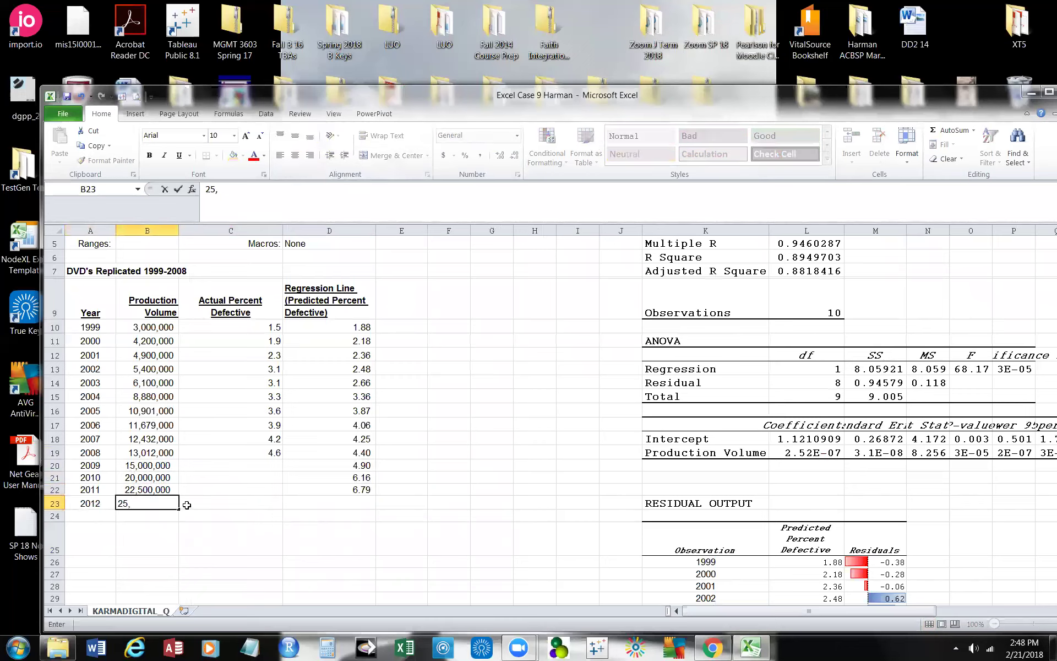
text(,000,000)
click(331, 503)
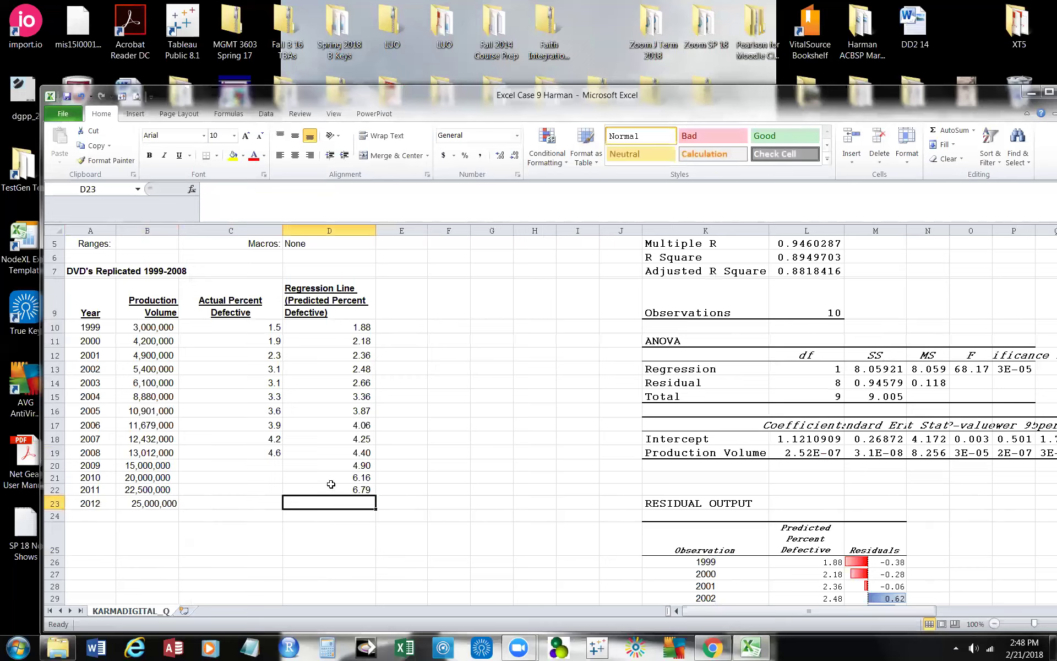
click(331, 488)
click(160, 503)
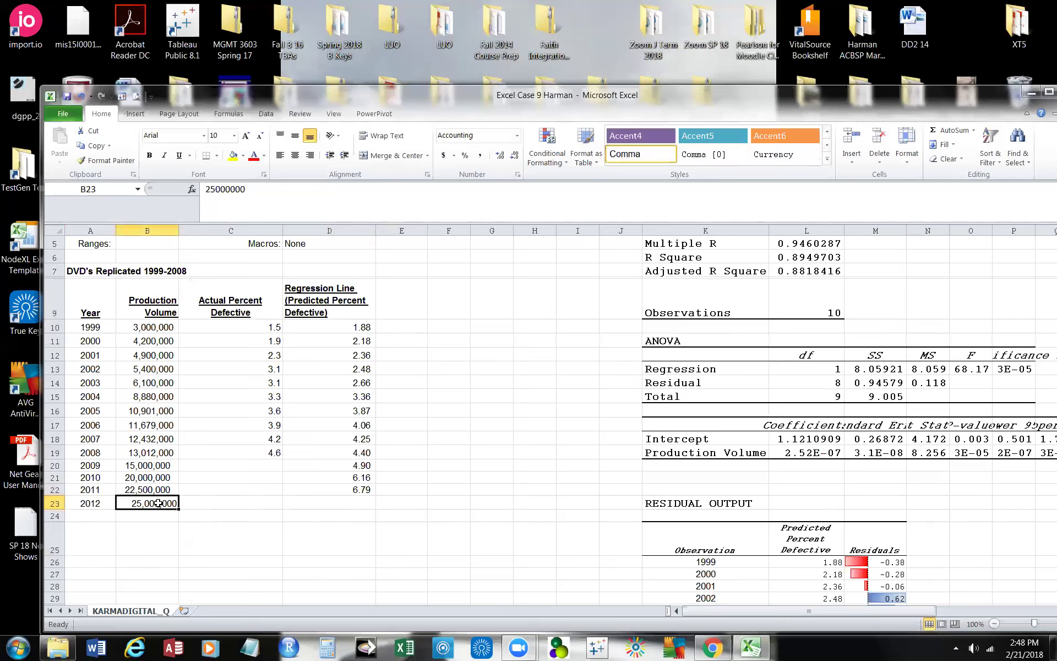
click(296, 158)
Extend the regression prediction formula from D22 down to D23 for 2012
click(345, 490)
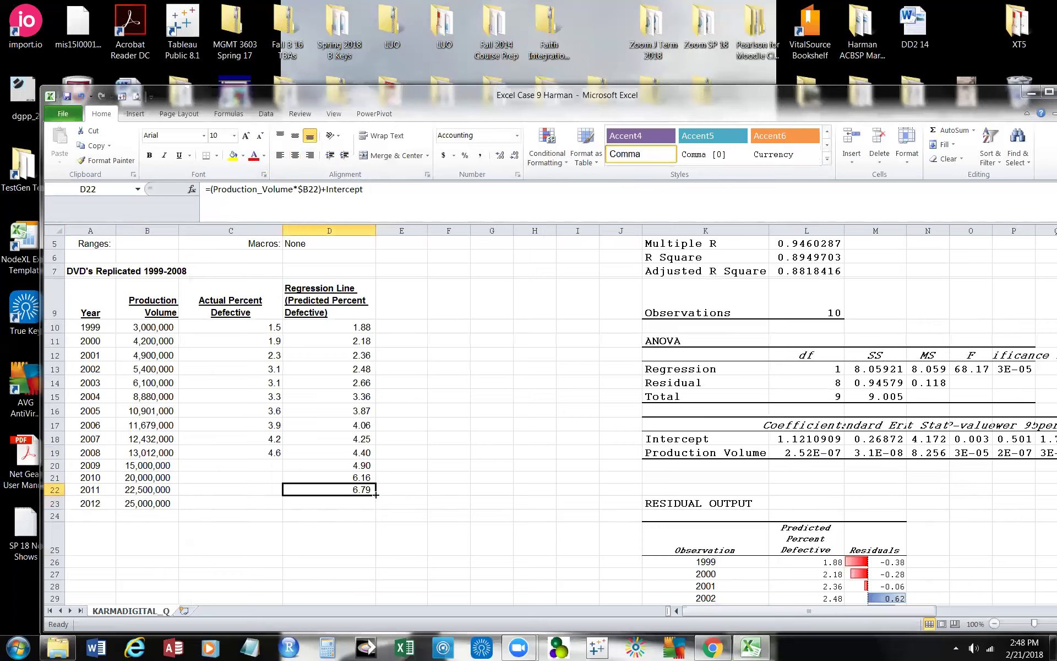
drag(376, 493, 377, 507)
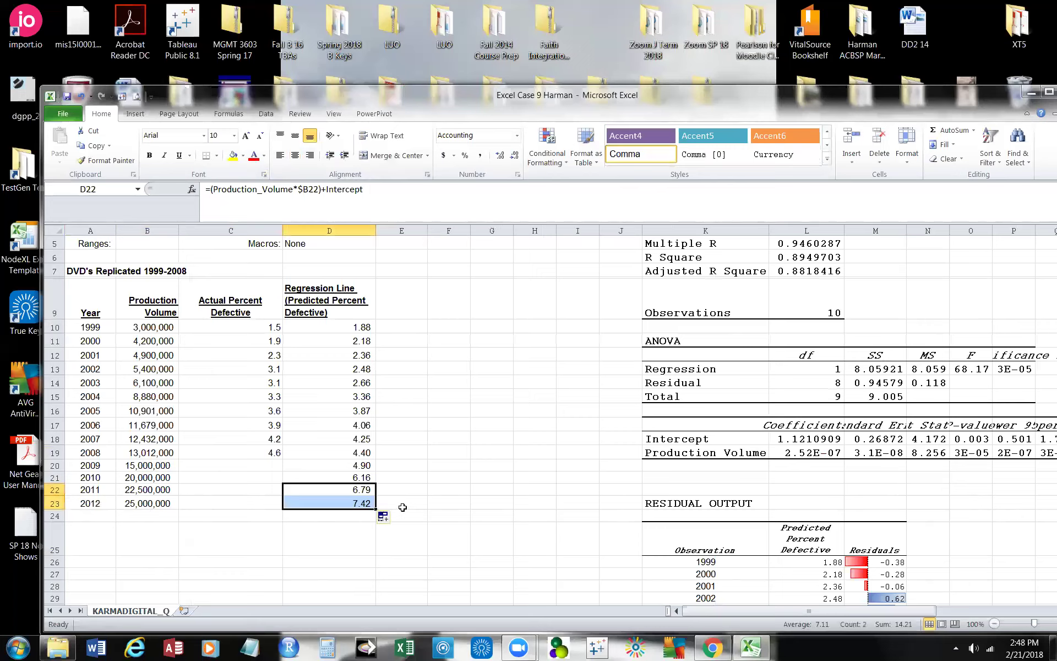
click(344, 502)
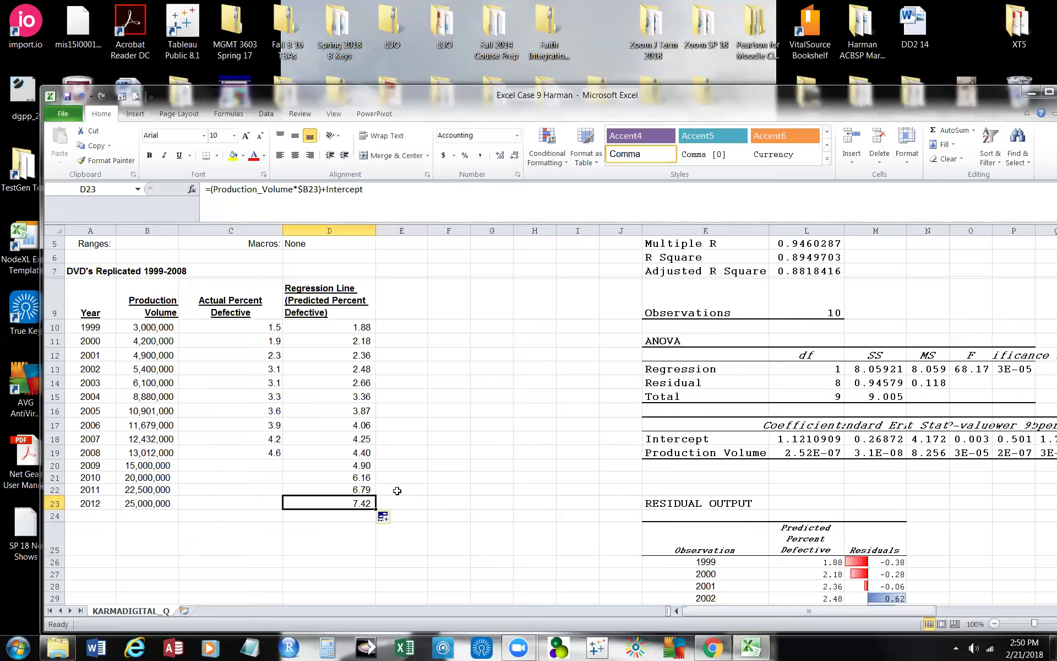
Examine the predicted percent defective and its formula for each year from 1999 to 2012 in D10:D23
click(366, 327)
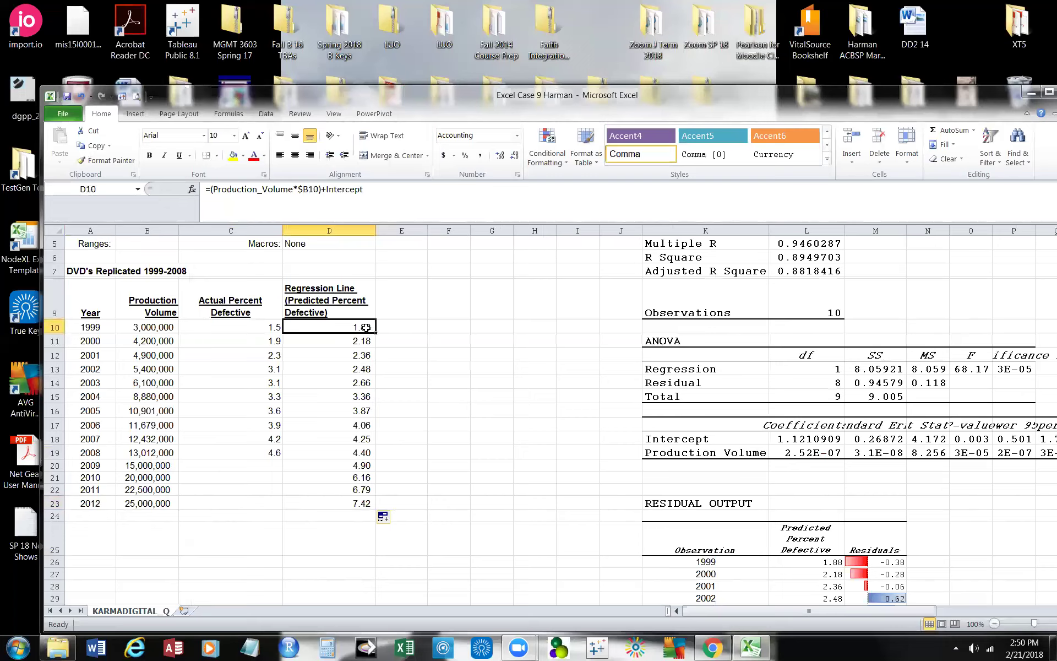
click(367, 341)
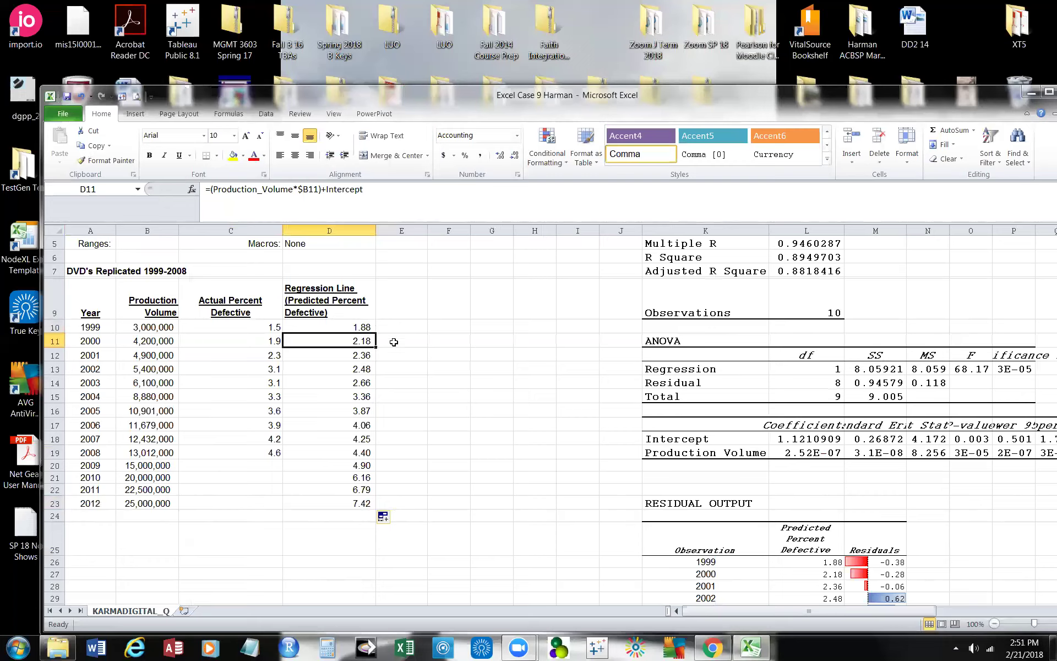
click(366, 357)
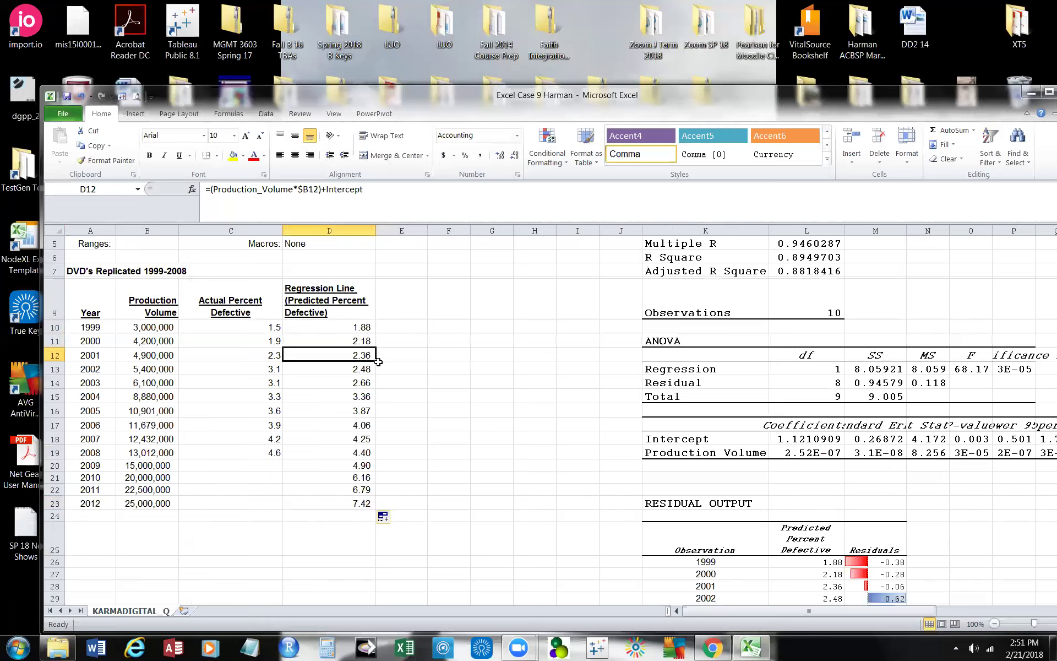
click(370, 370)
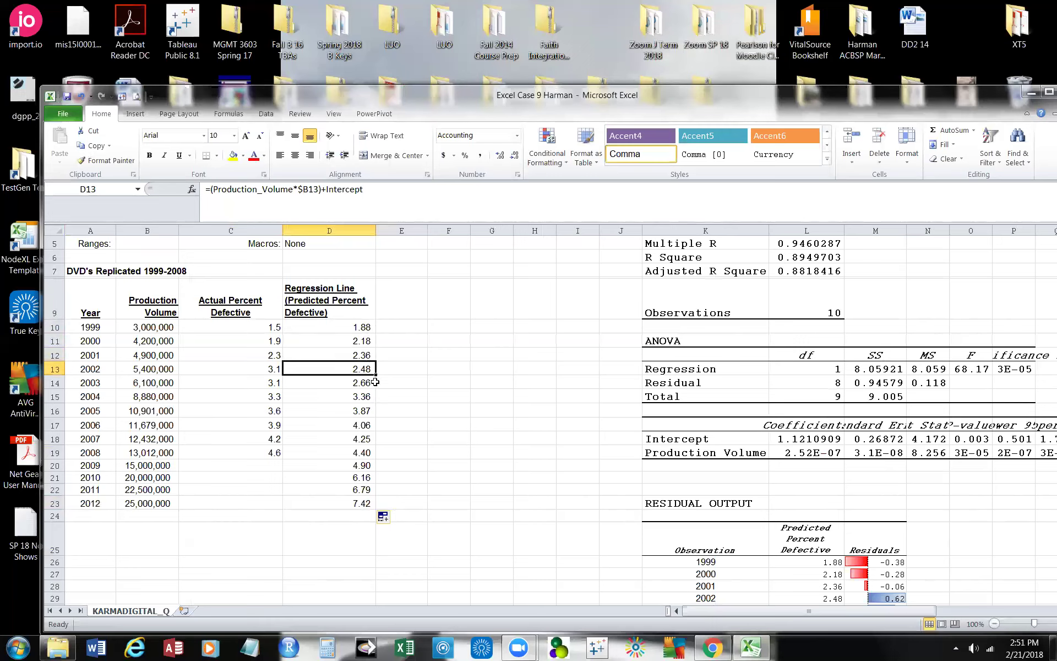
click(364, 383)
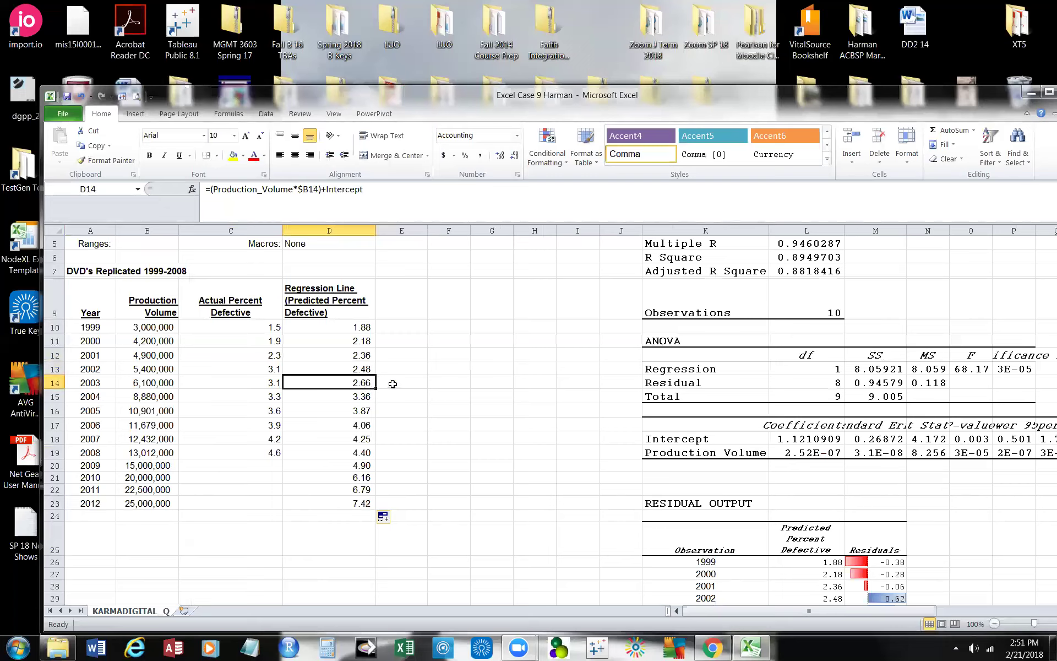
click(369, 397)
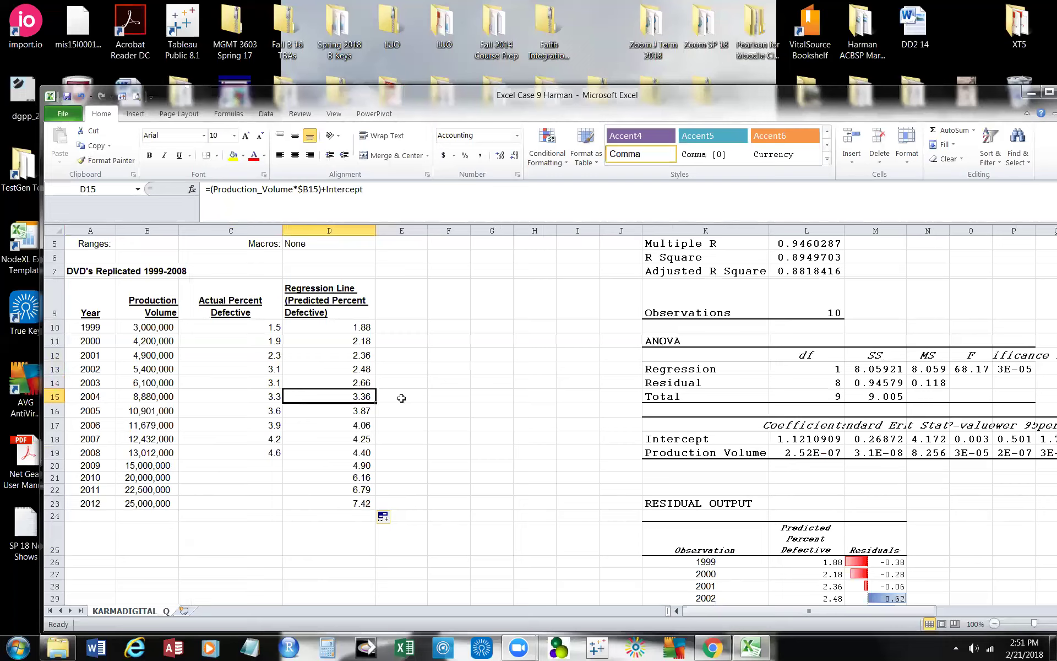
click(363, 411)
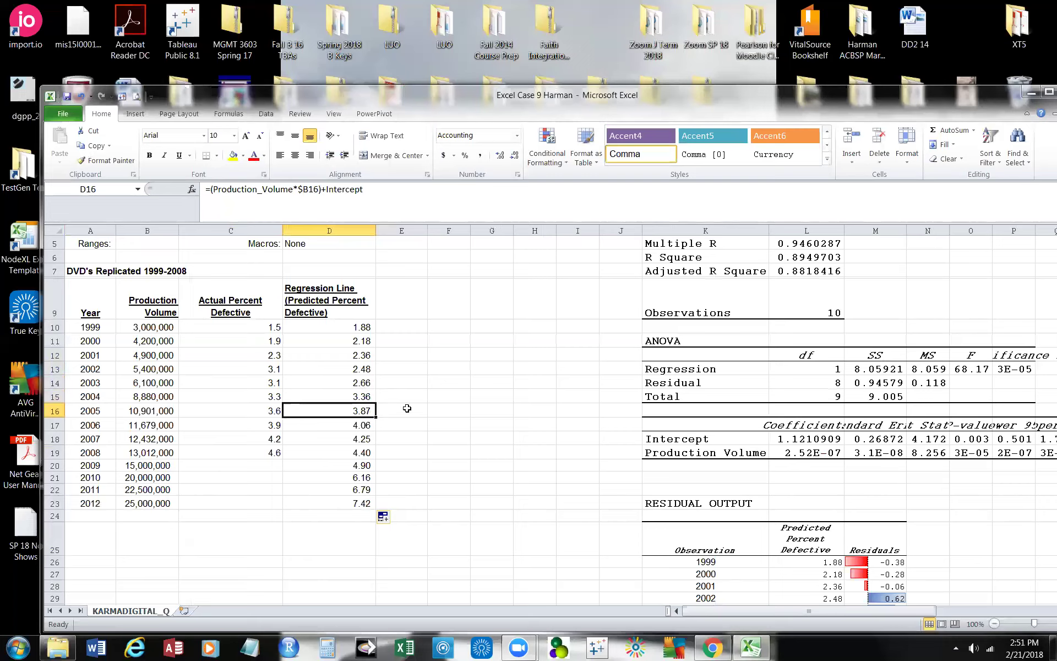
click(360, 428)
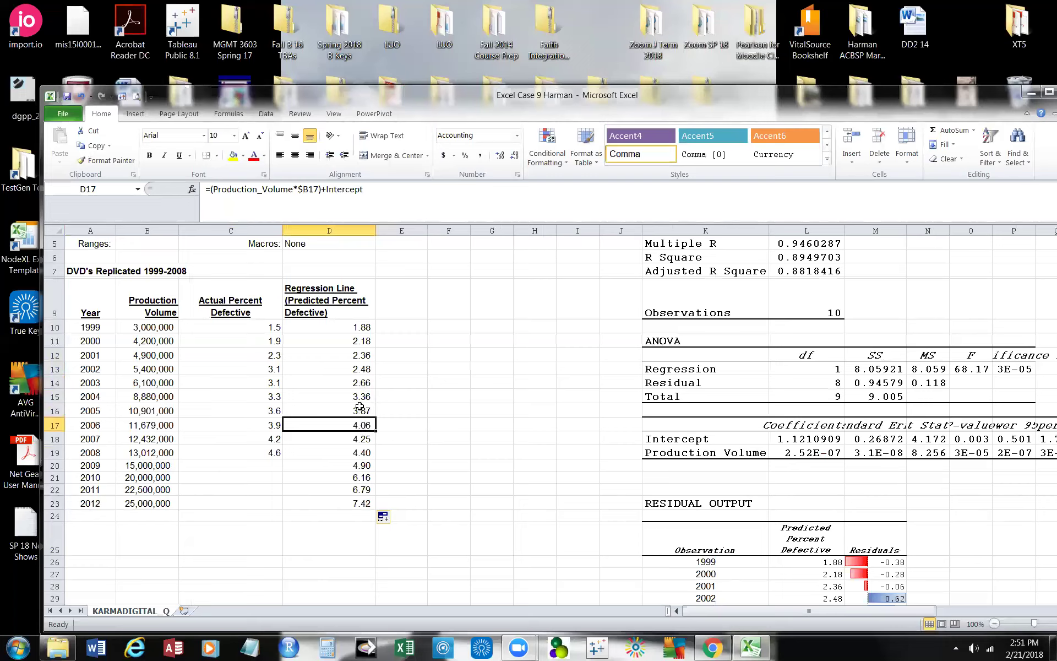
click(366, 441)
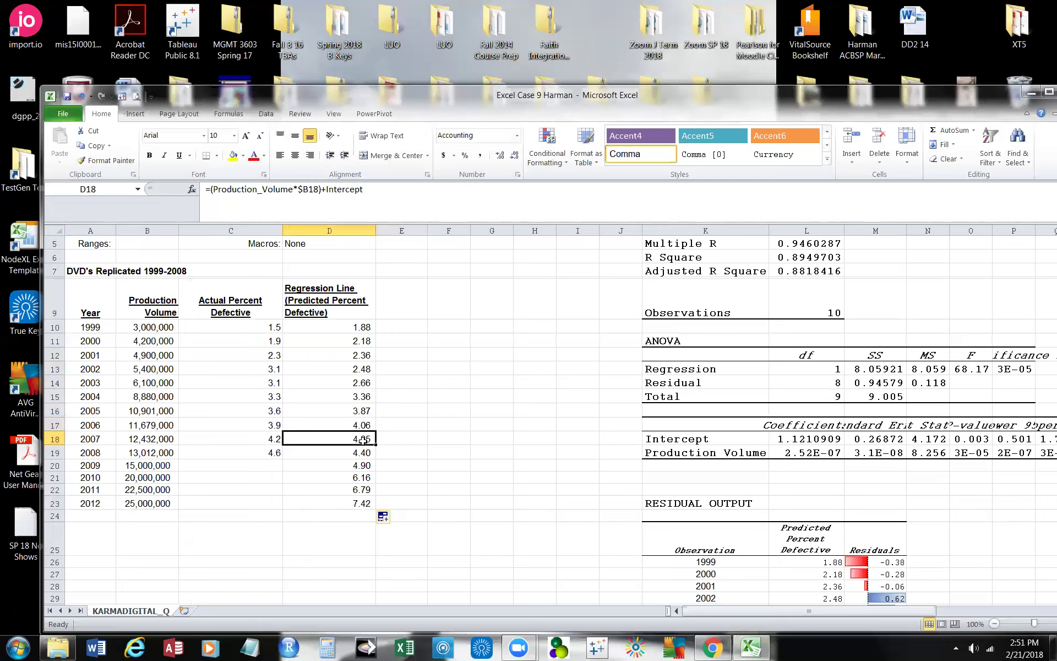
click(358, 454)
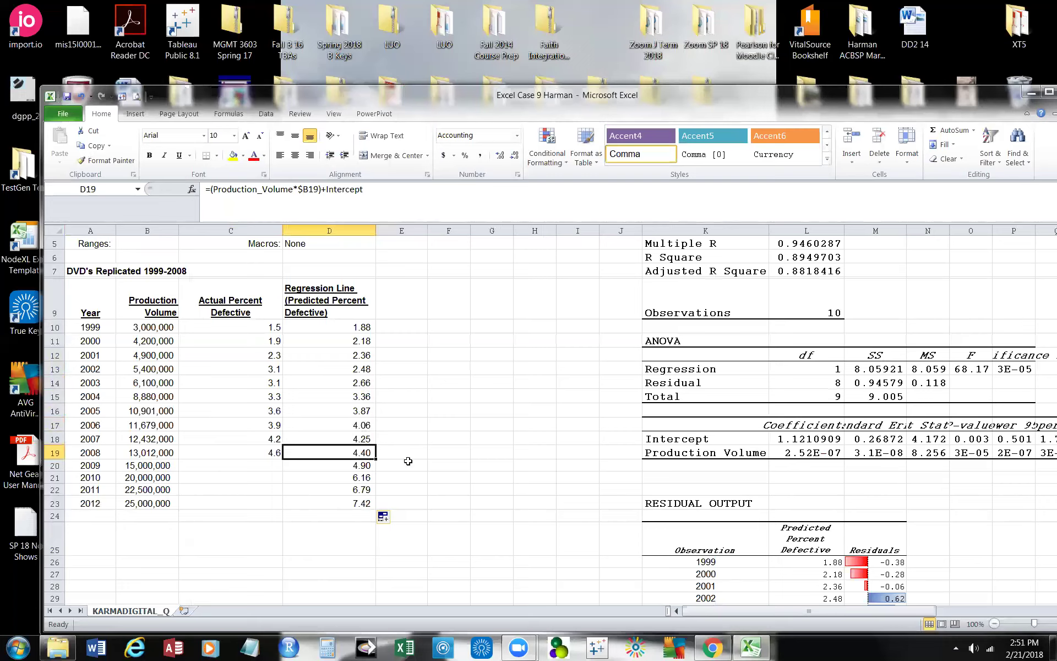
click(358, 464)
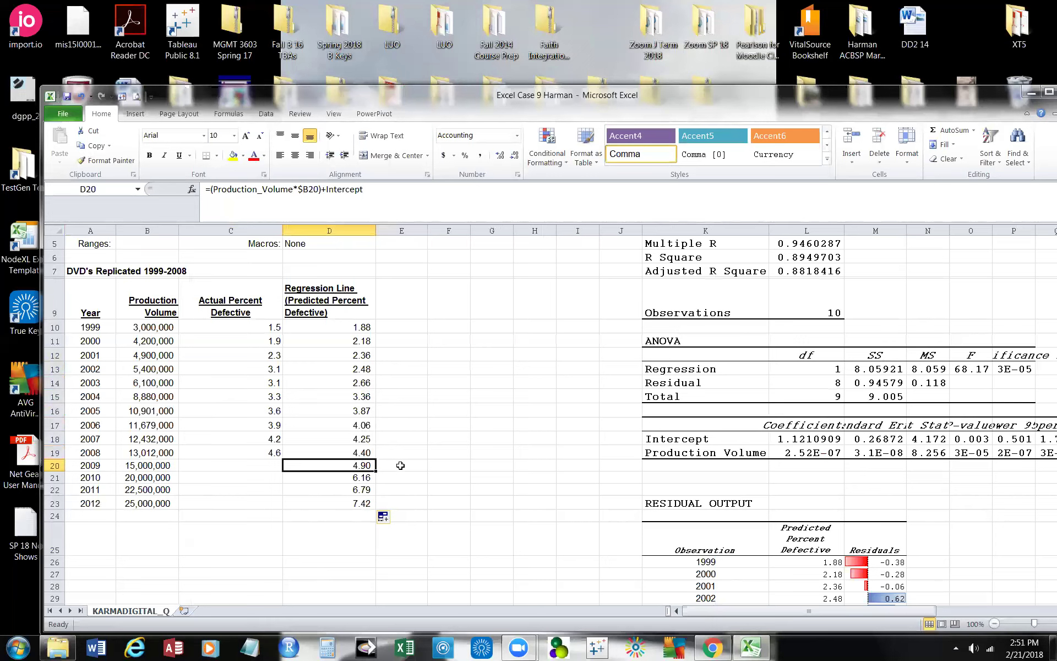
click(361, 478)
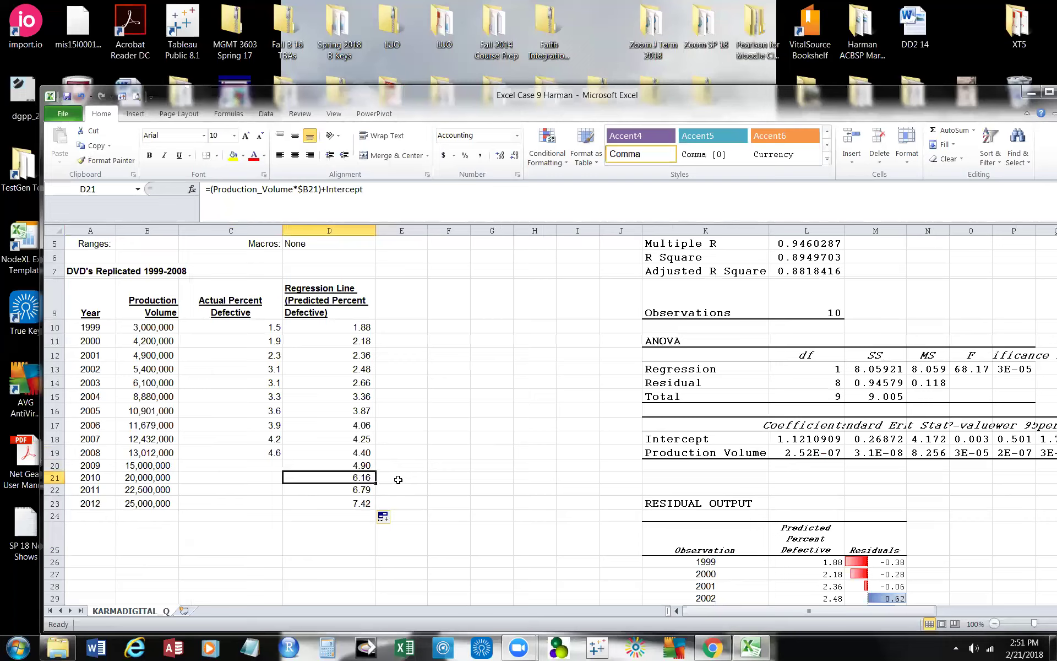
click(368, 489)
click(365, 501)
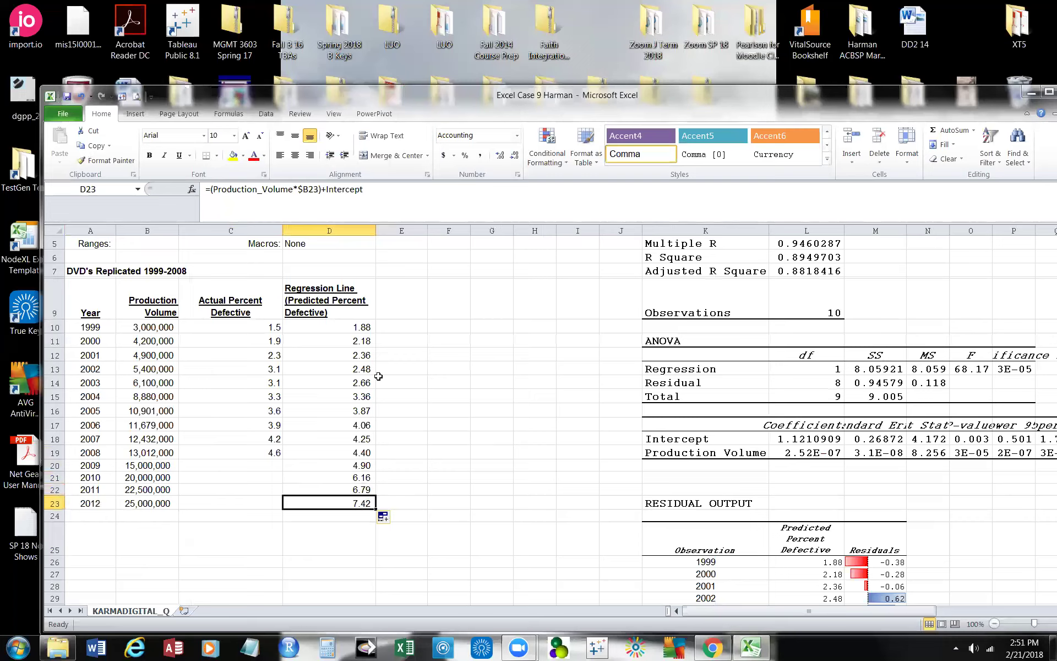
Inspect the trendline and the actual and predicted points in the Production Volume Line Fit Plot
click(399, 341)
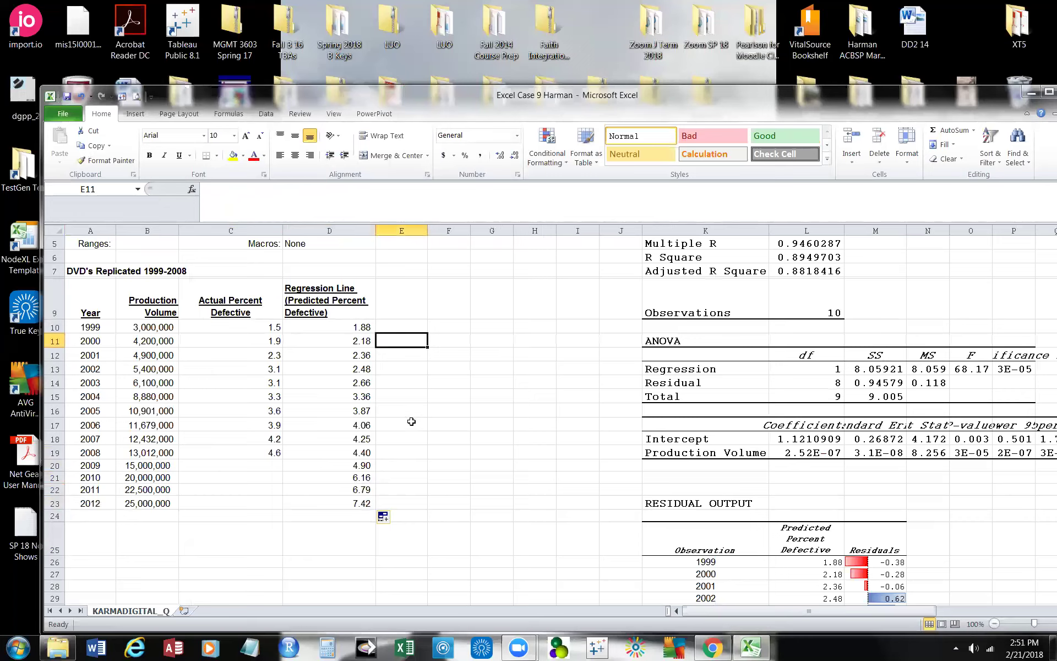
click(503, 530)
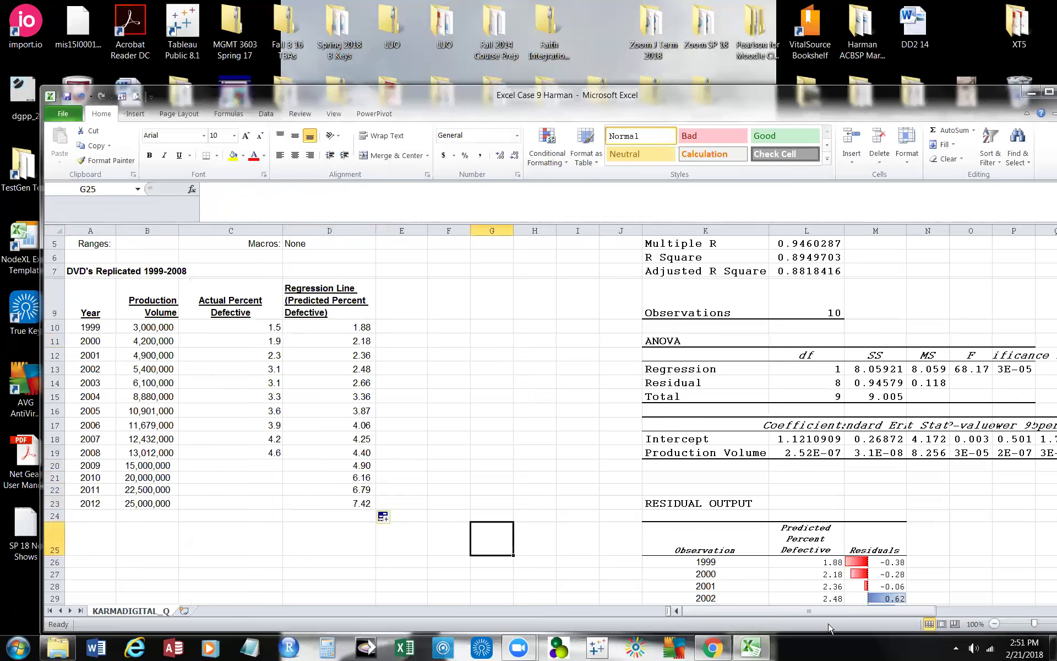
drag(680, 611, 931, 597)
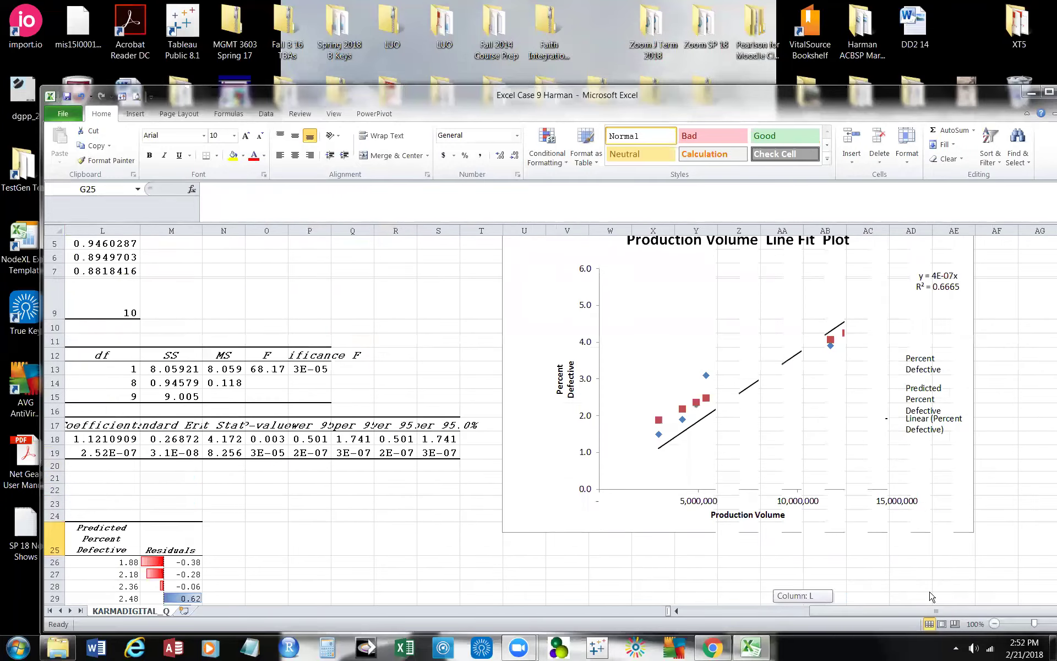
click(811, 471)
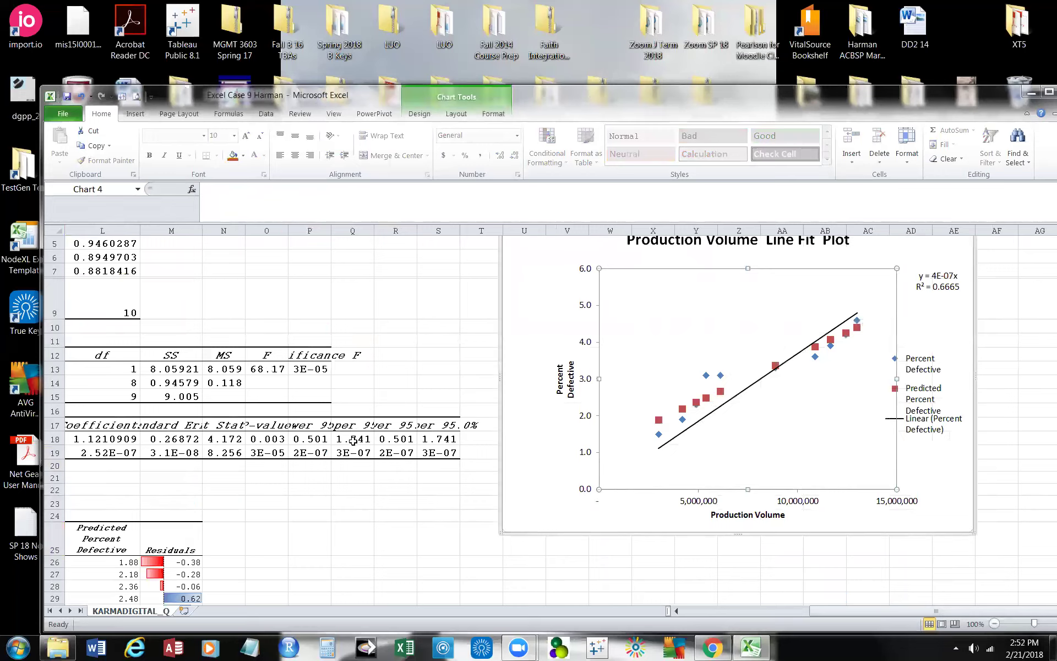
Shade the table header row A9:D9 with a light blue fill
drag(845, 610, 569, 578)
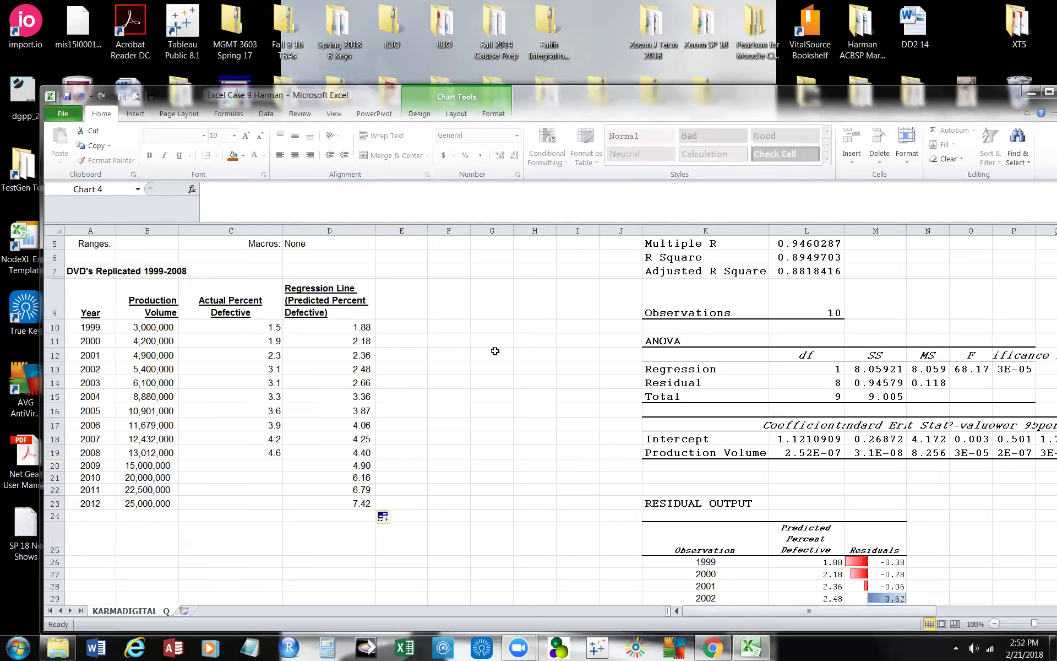
scroll(495, 351, up, 2)
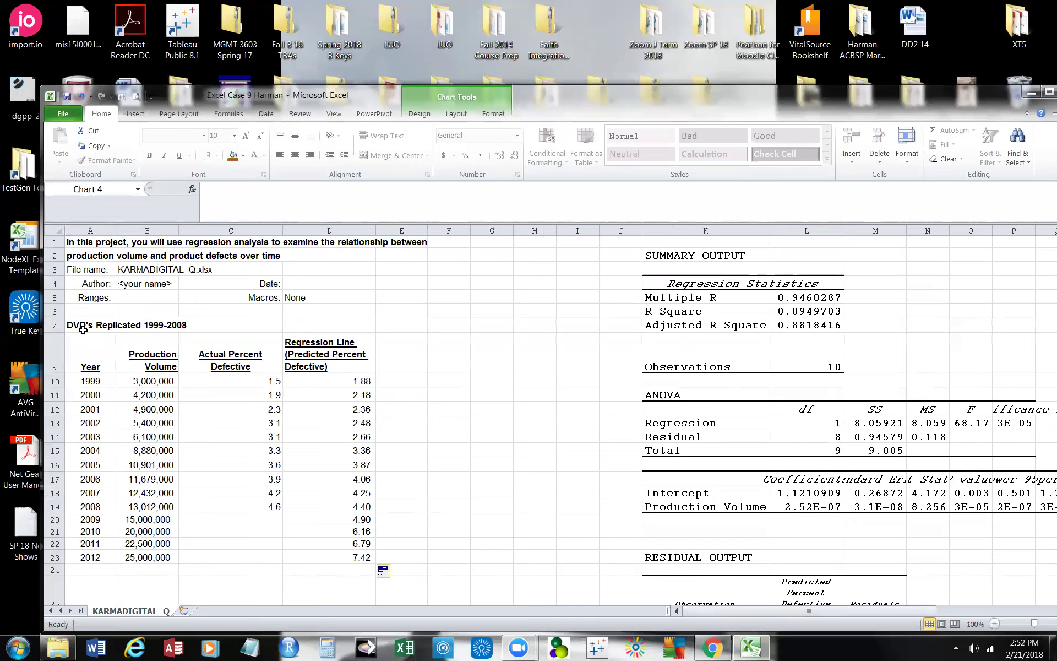
click(79, 351)
drag(78, 350, 315, 358)
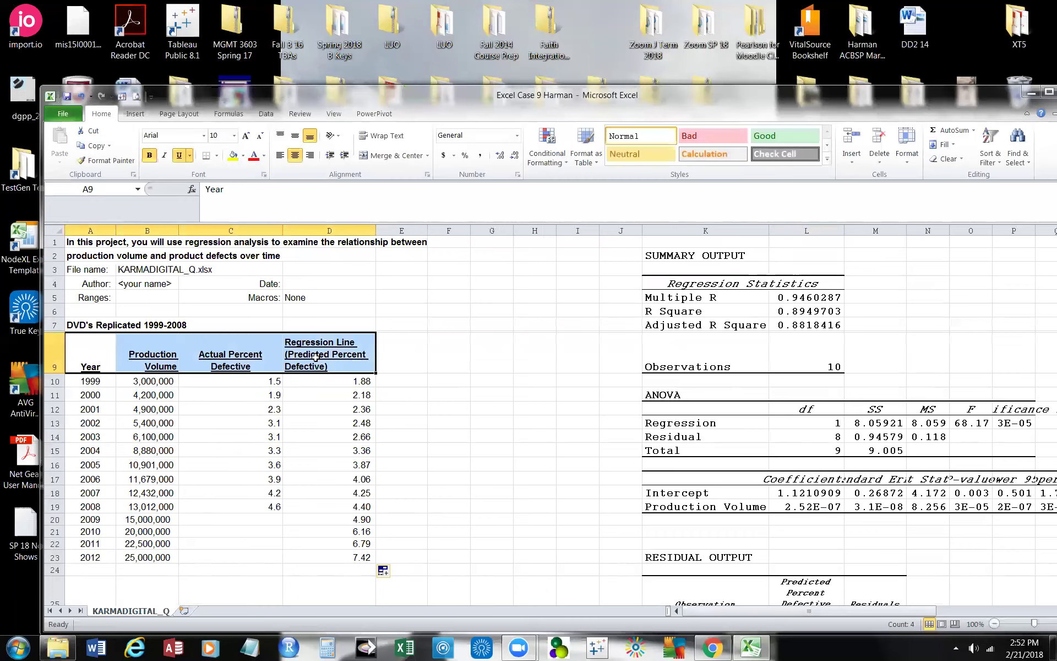
click(244, 157)
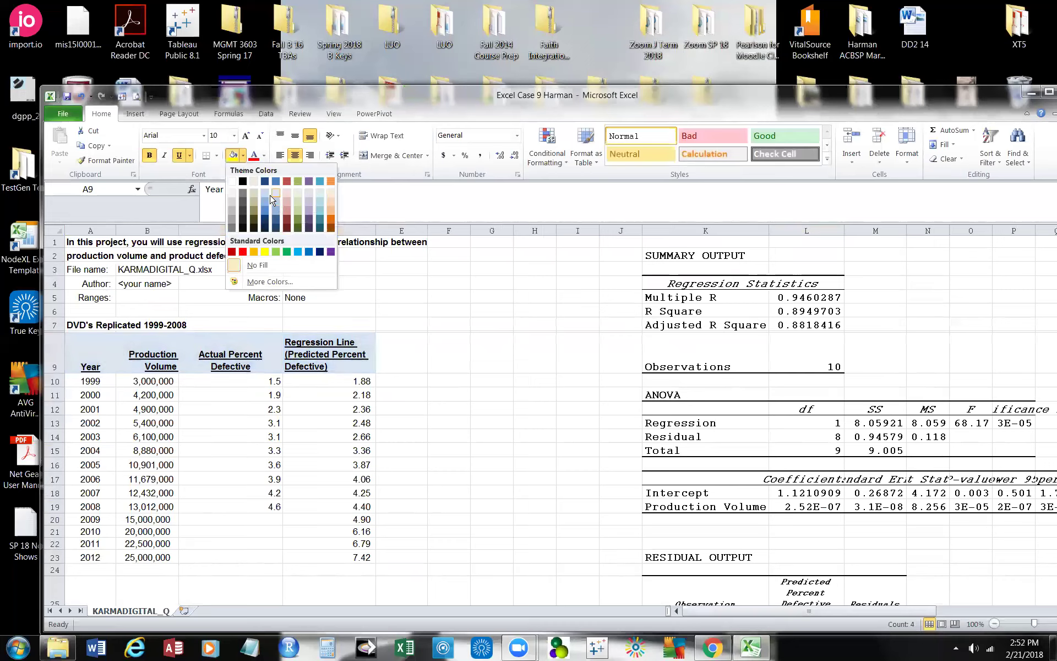
click(395, 325)
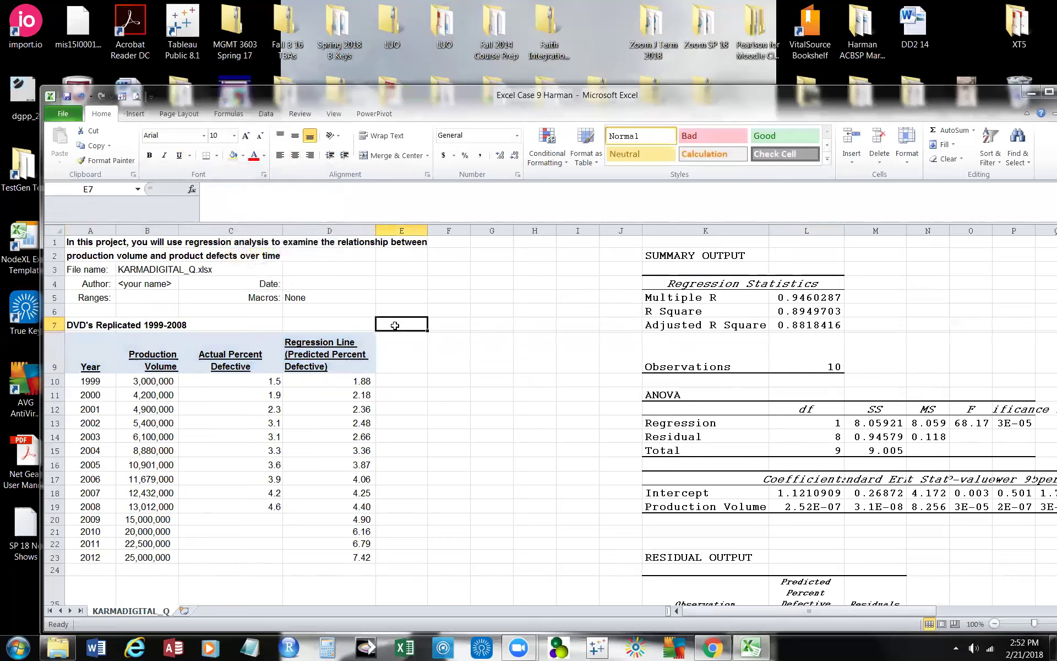
Apply the same light blue fill to A24:D24 directly below the 2012 row
drag(72, 573, 303, 569)
click(233, 156)
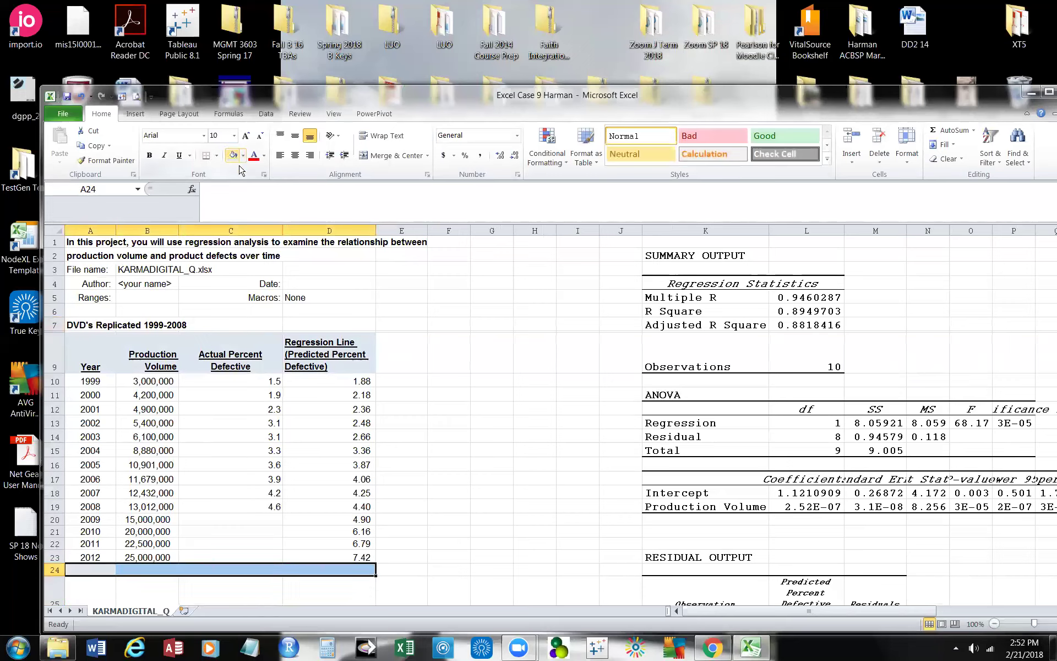
click(423, 454)
Add all borders to the yearly production and defect data in A10:D23
drag(80, 380, 305, 553)
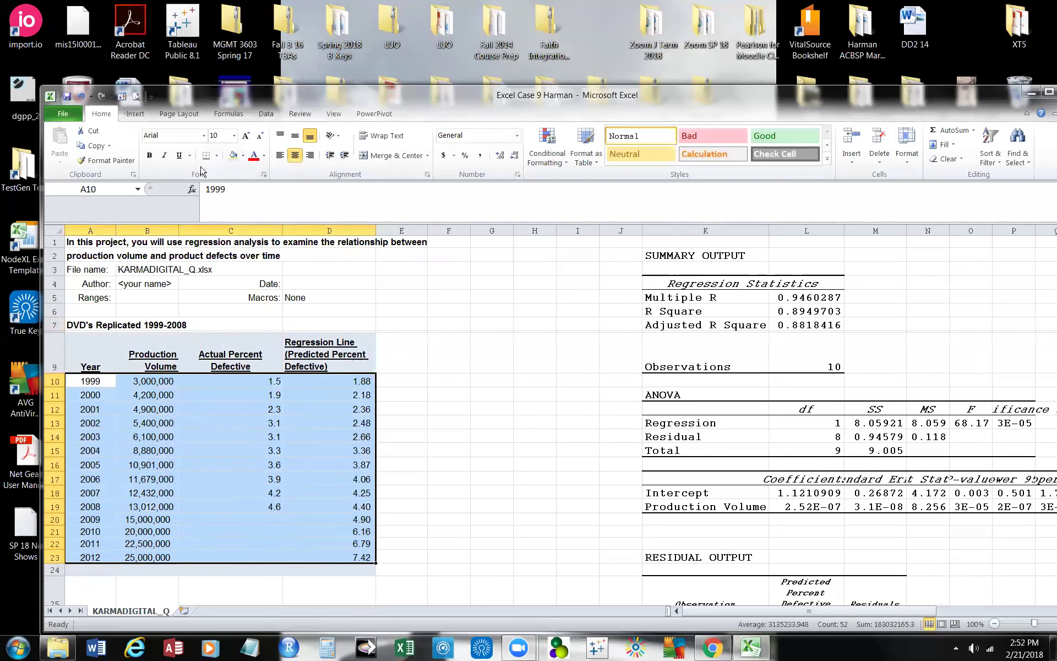
click(216, 155)
click(237, 262)
click(449, 378)
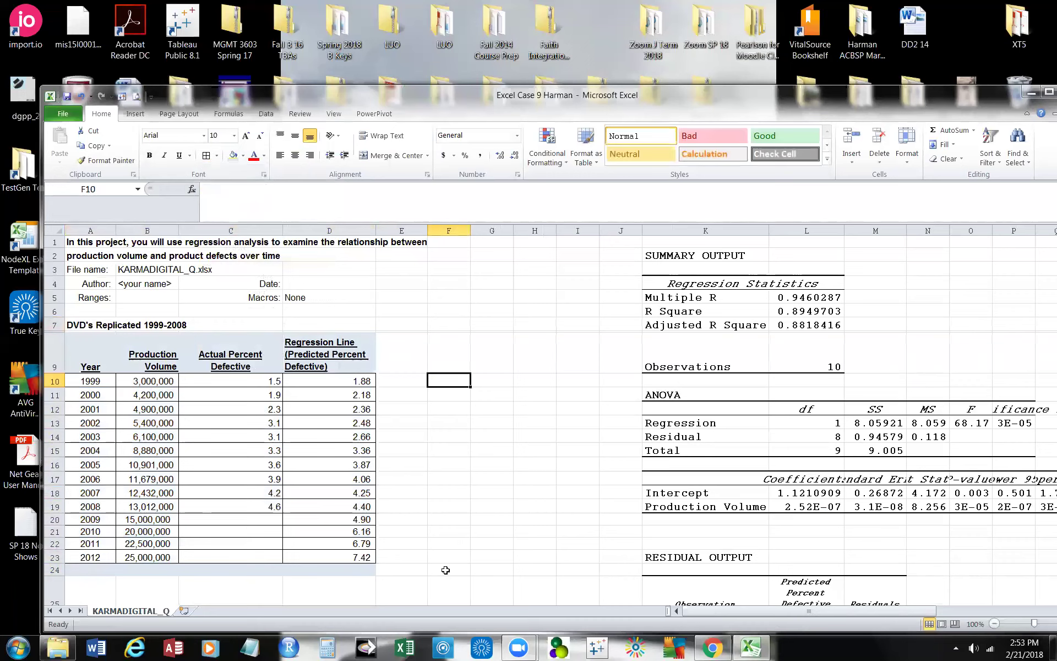
click(404, 369)
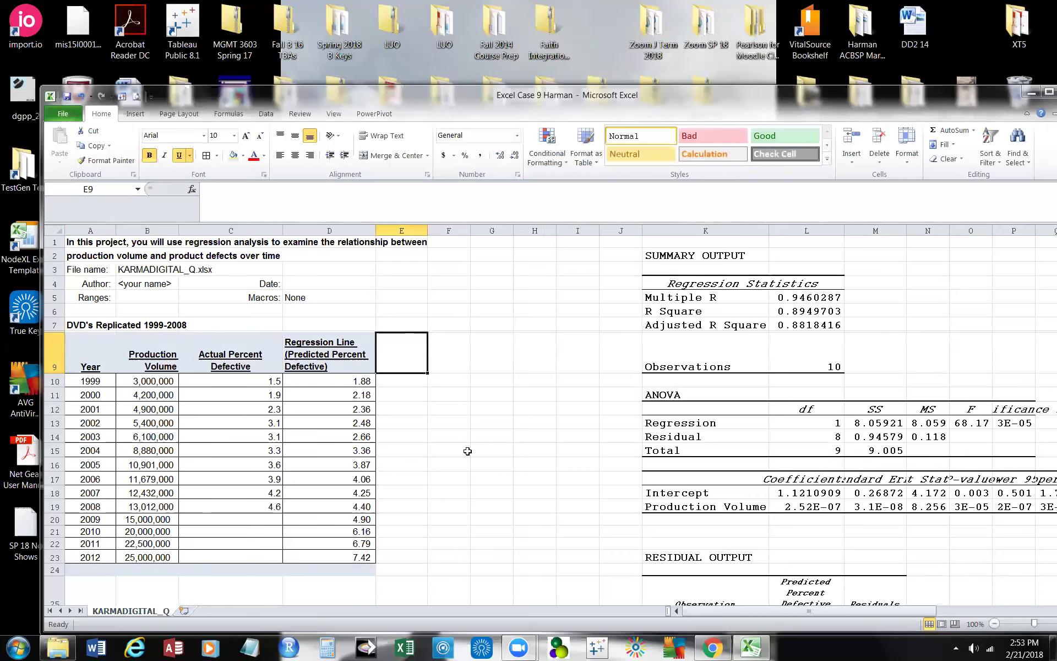
Examine the Multiple R, R Square and Adjusted R Square values in L5:L7 alongside the line fit plot
scroll(527, 493, down, 3)
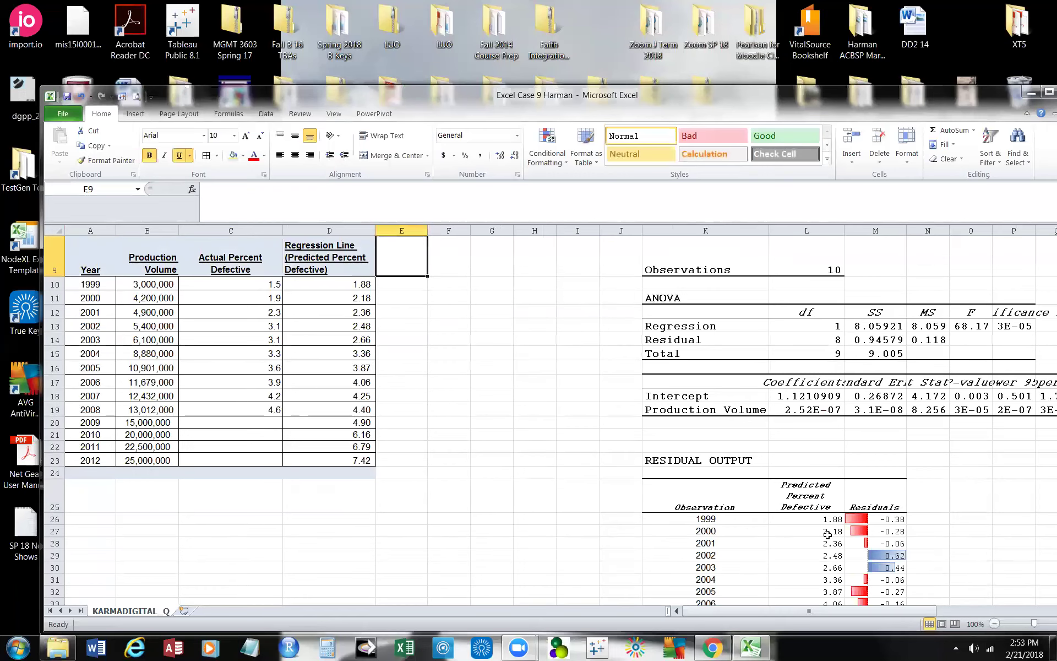
scroll(826, 536, down, 3)
scroll(557, 472, up, 5)
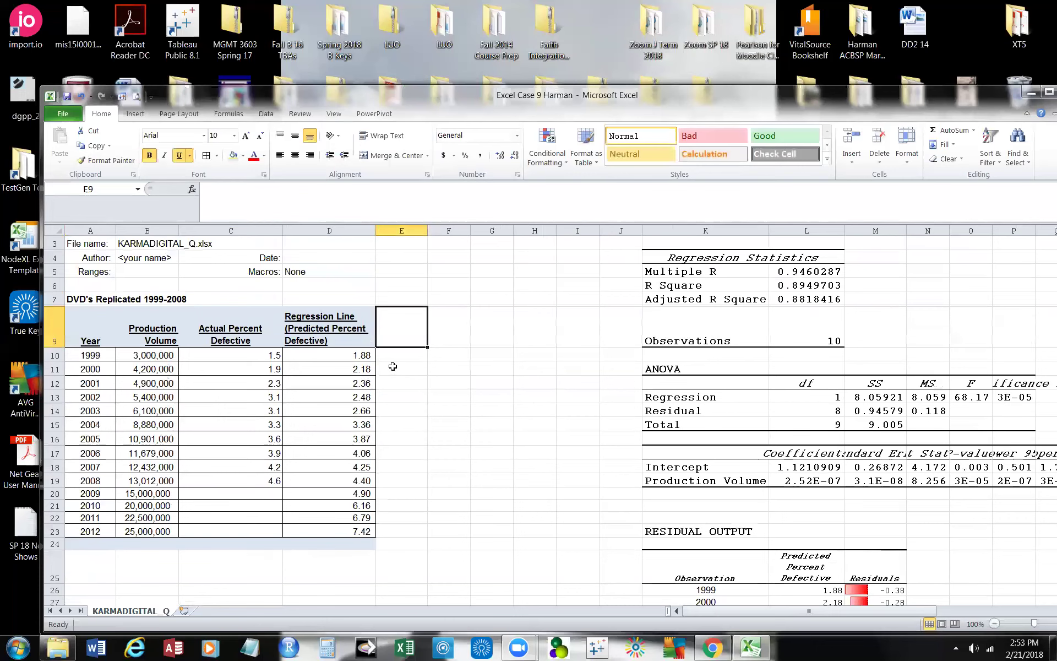
scroll(573, 395, up, 1)
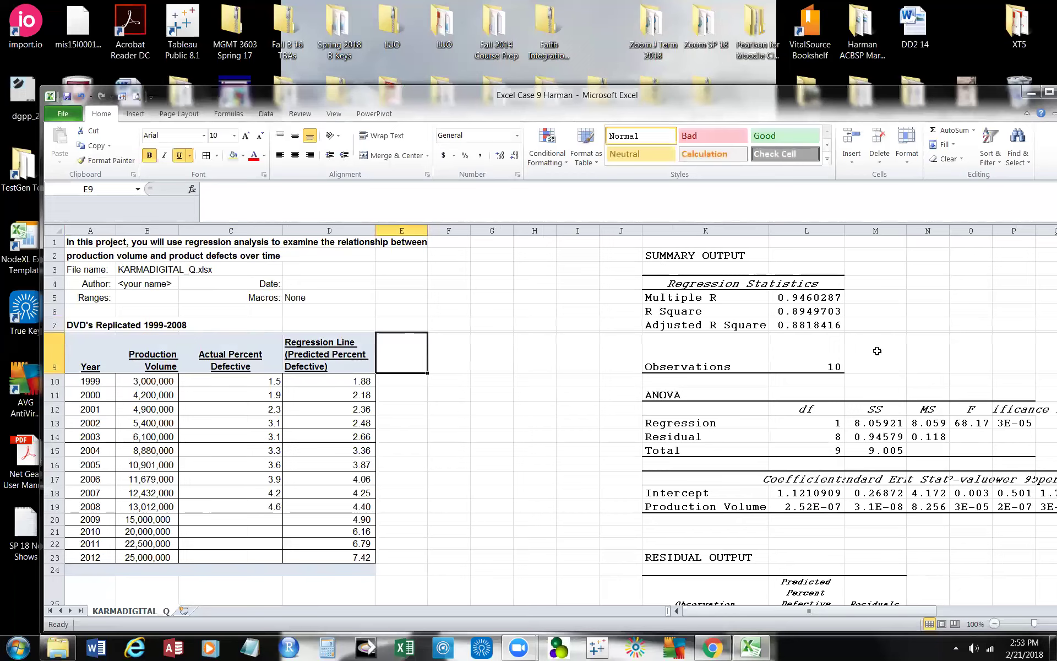
click(815, 303)
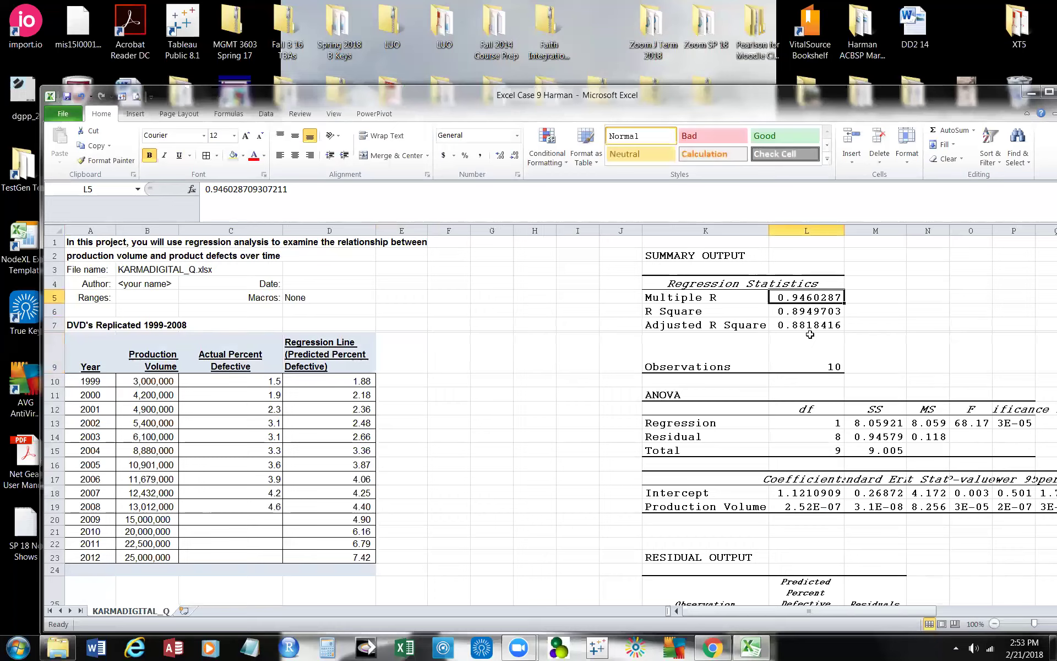
drag(913, 612, 1041, 573)
click(889, 424)
click(878, 316)
drag(834, 613, 698, 611)
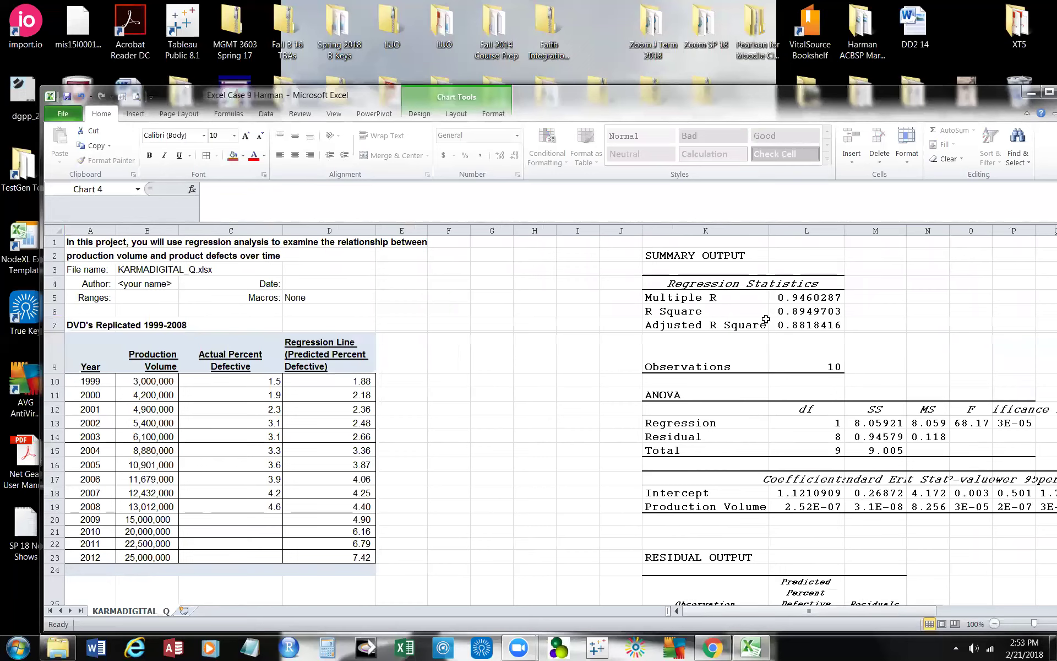
click(787, 302)
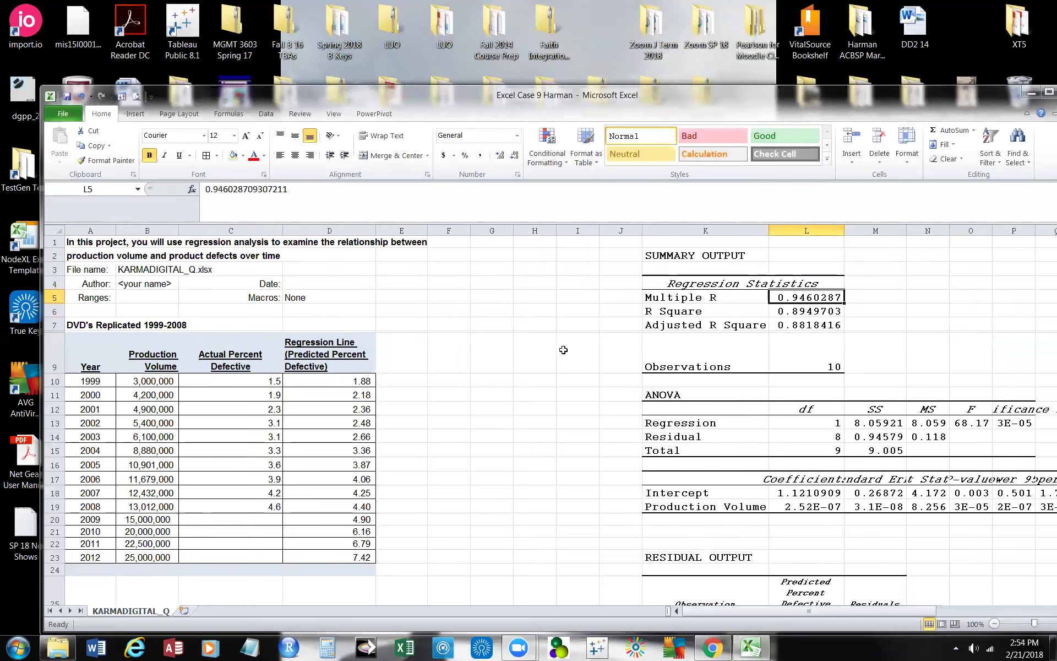
click(790, 311)
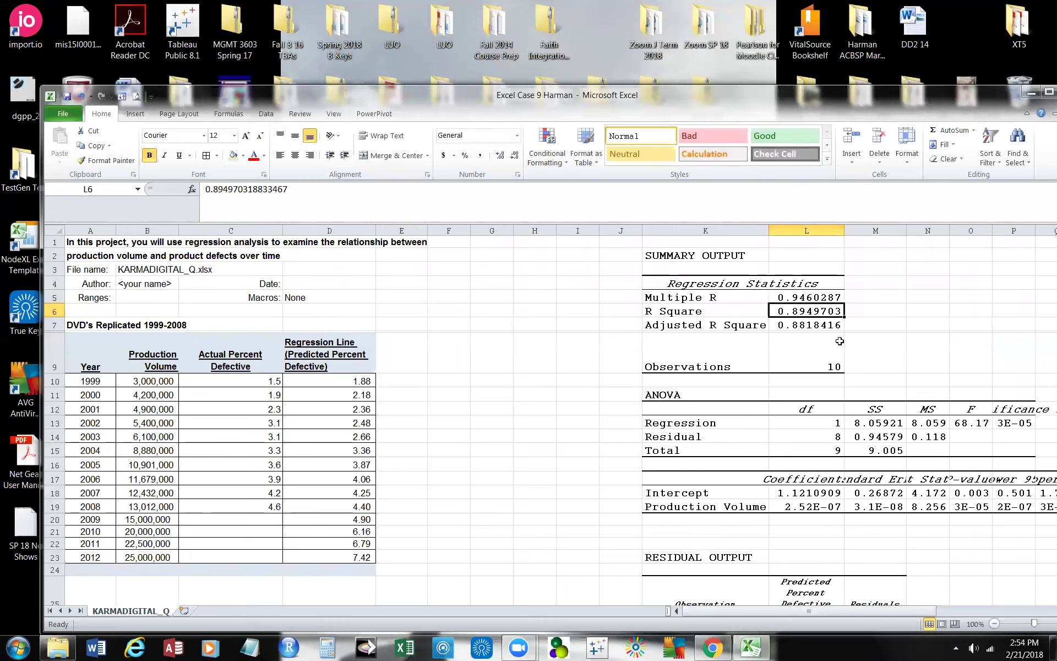
click(829, 327)
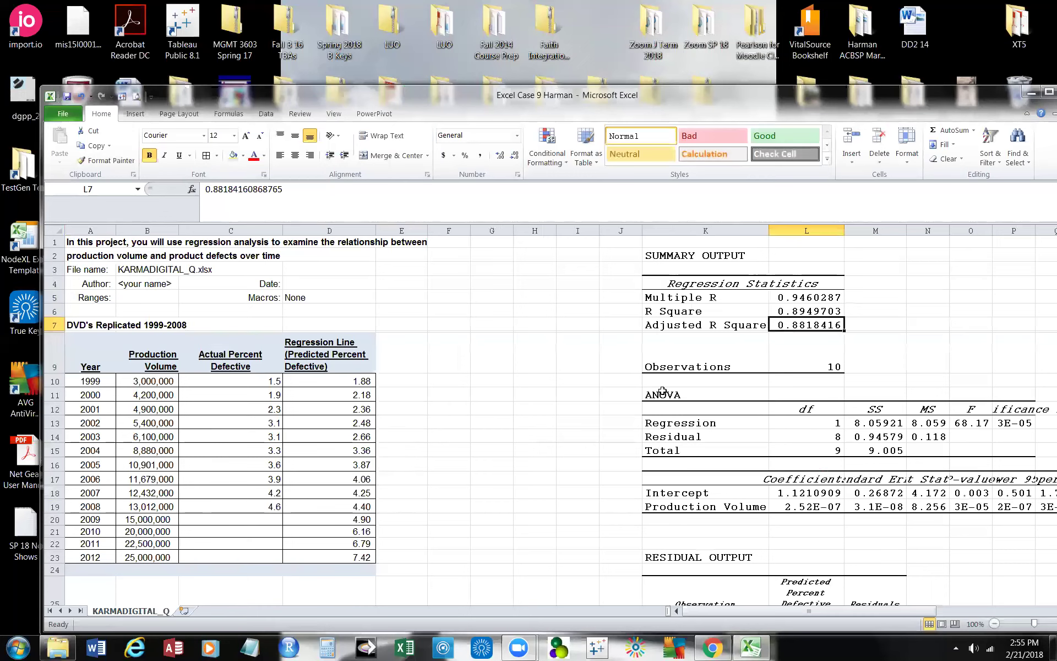
Inspect the actual and predicted points in the line fit plot, reading the predicted point at the 4,900,000 production volume
drag(925, 611, 1052, 600)
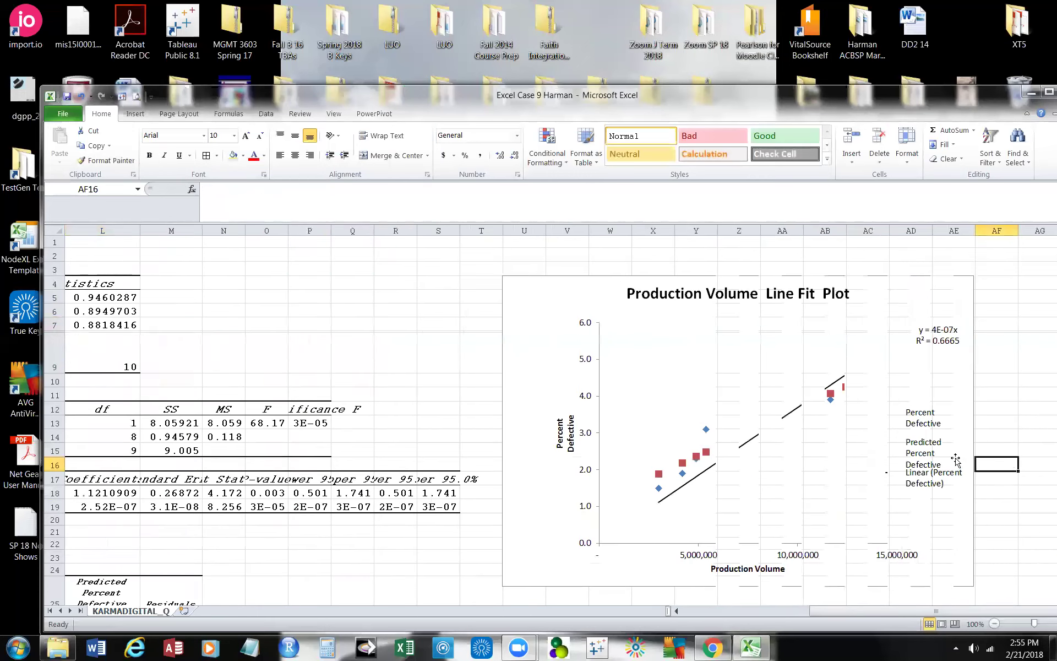
click(915, 464)
click(991, 503)
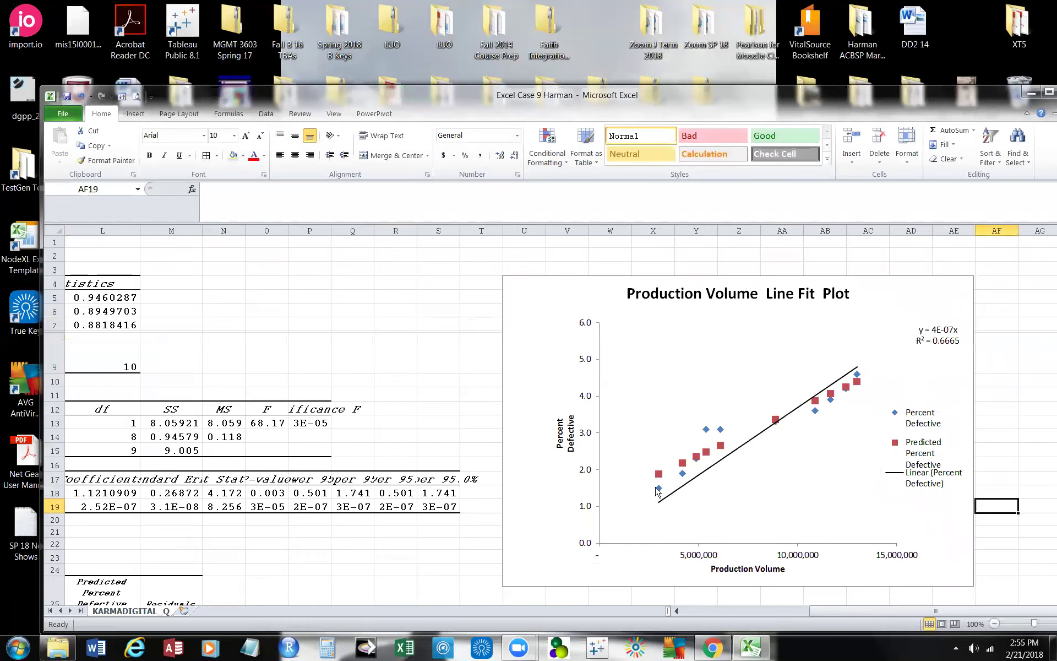
mouse_move(710, 434)
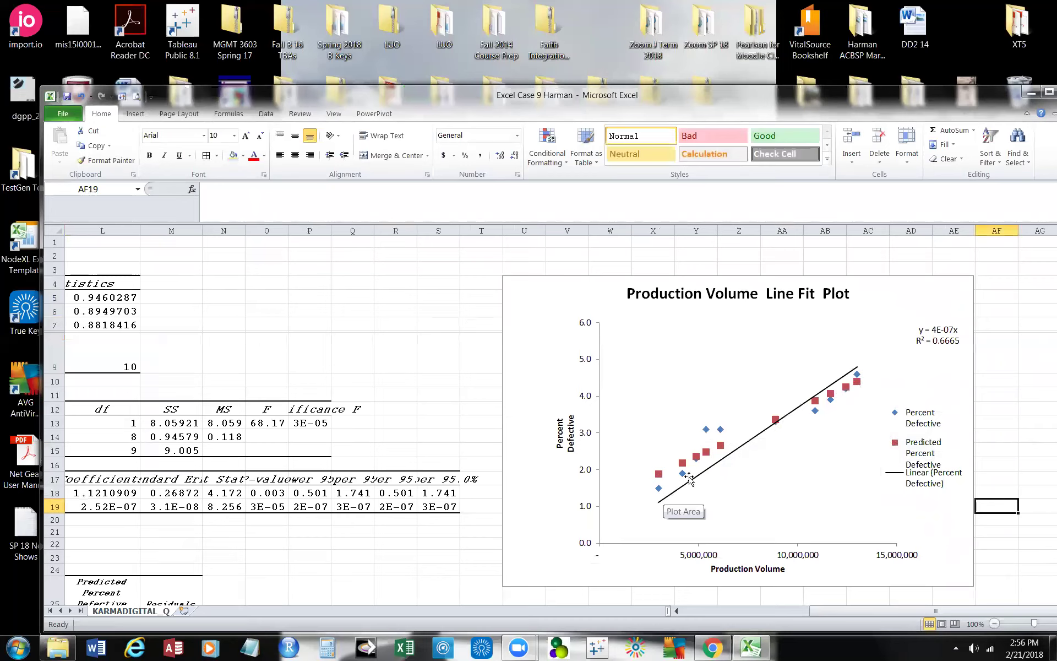
mouse_move(697, 459)
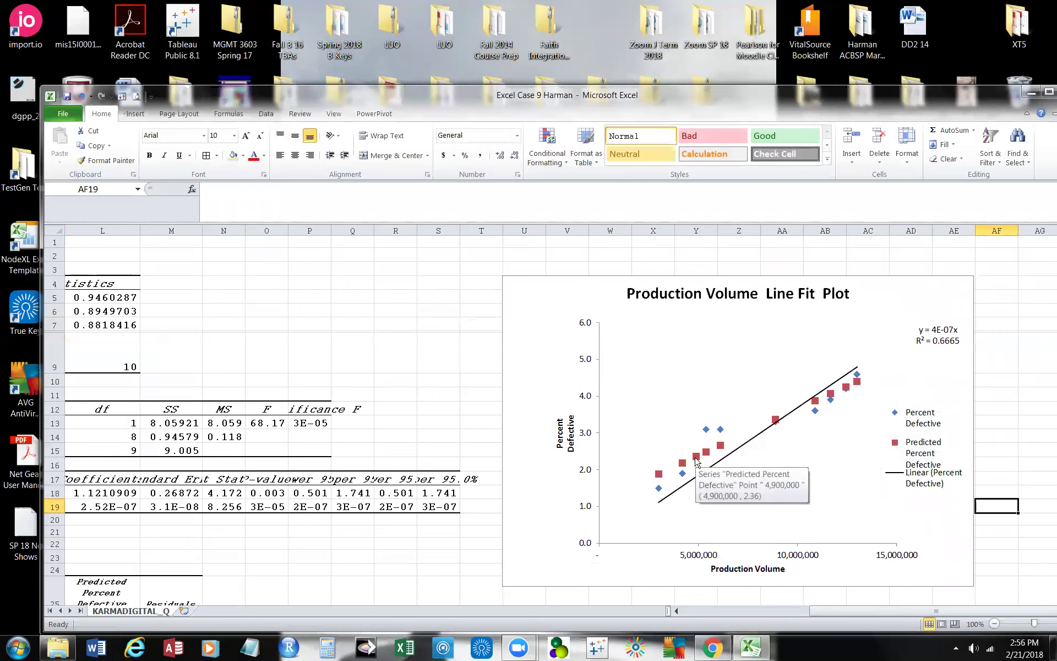
drag(856, 611, 886, 616)
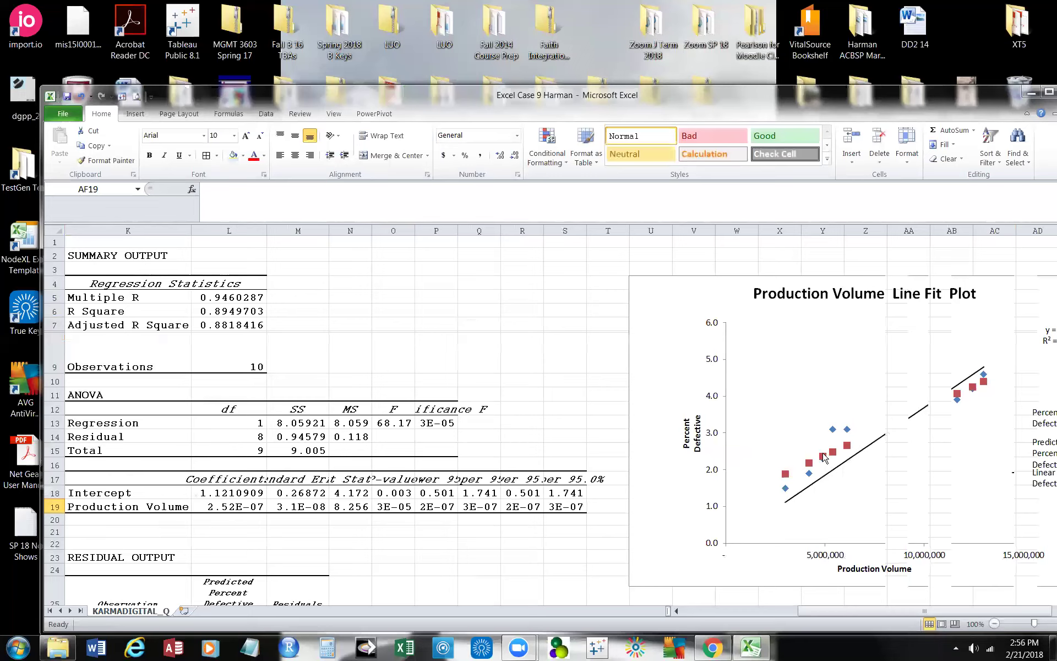
mouse_move(825, 458)
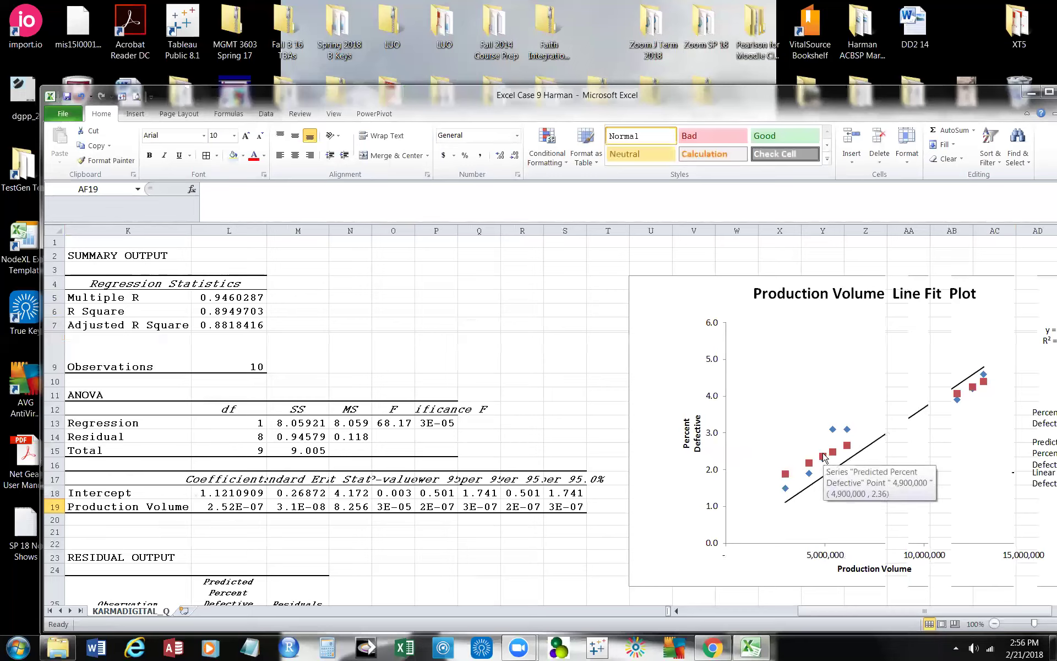
Compare the actual and predicted percent defective for 2001 in C12:D12
click(676, 611)
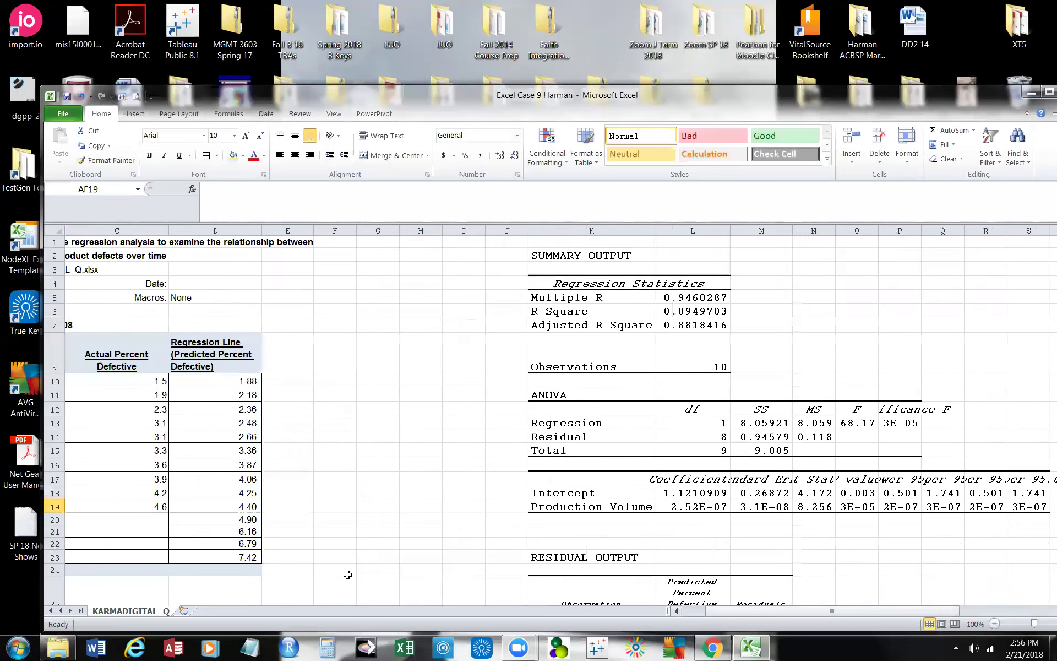
drag(751, 611, 727, 618)
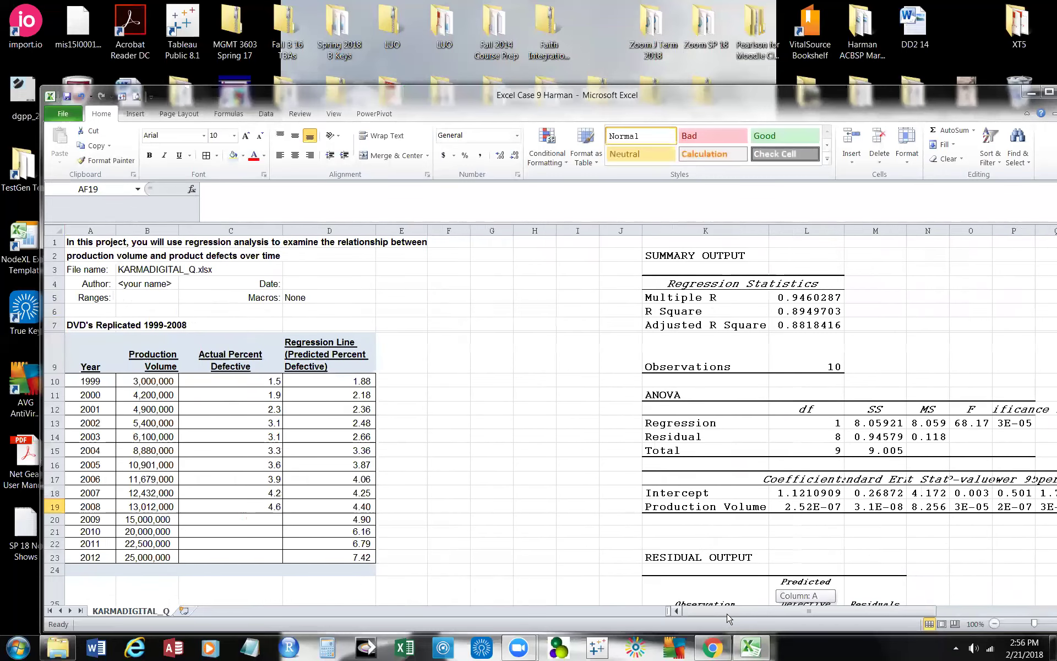
click(246, 410)
click(330, 409)
drag(265, 410, 312, 412)
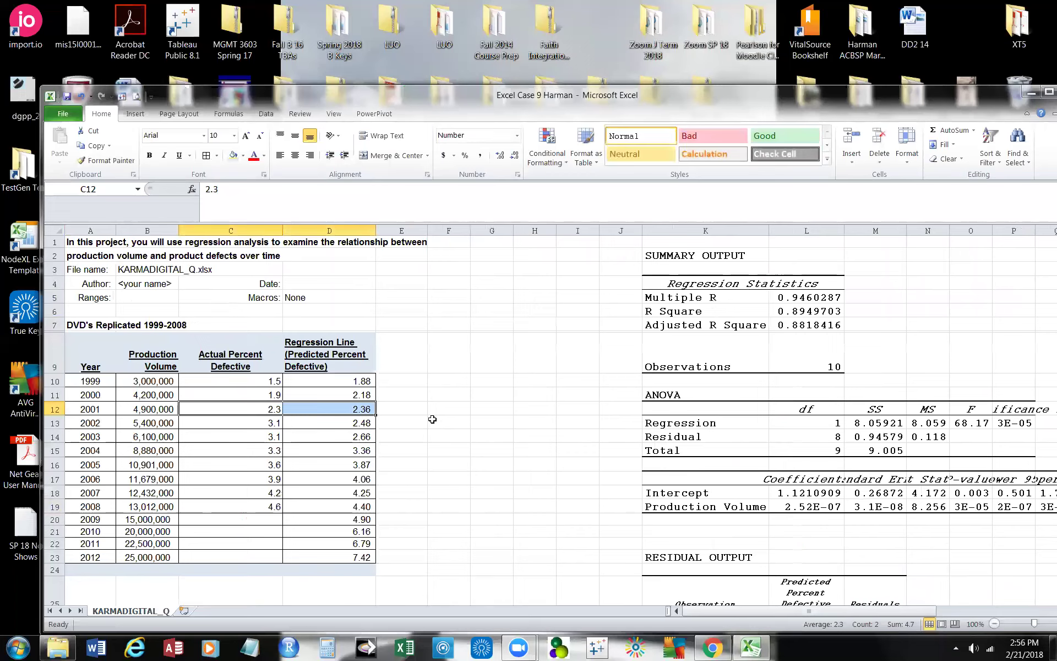
click(501, 447)
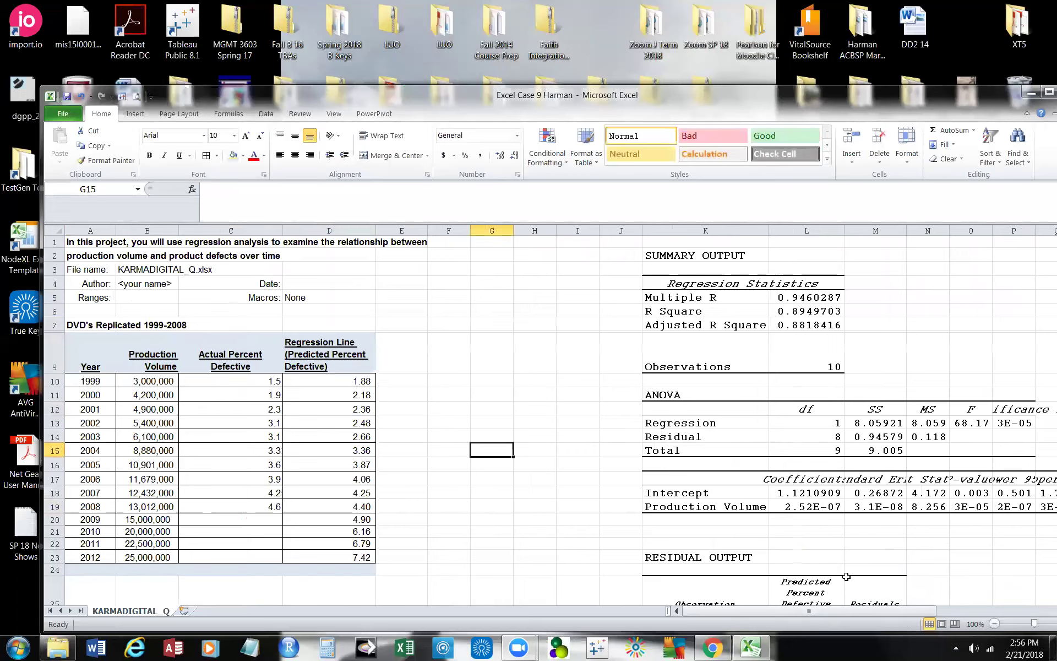
Enlarge the Production Volume Line Fit Plot so that it reaches down to about row 29
drag(857, 610, 984, 610)
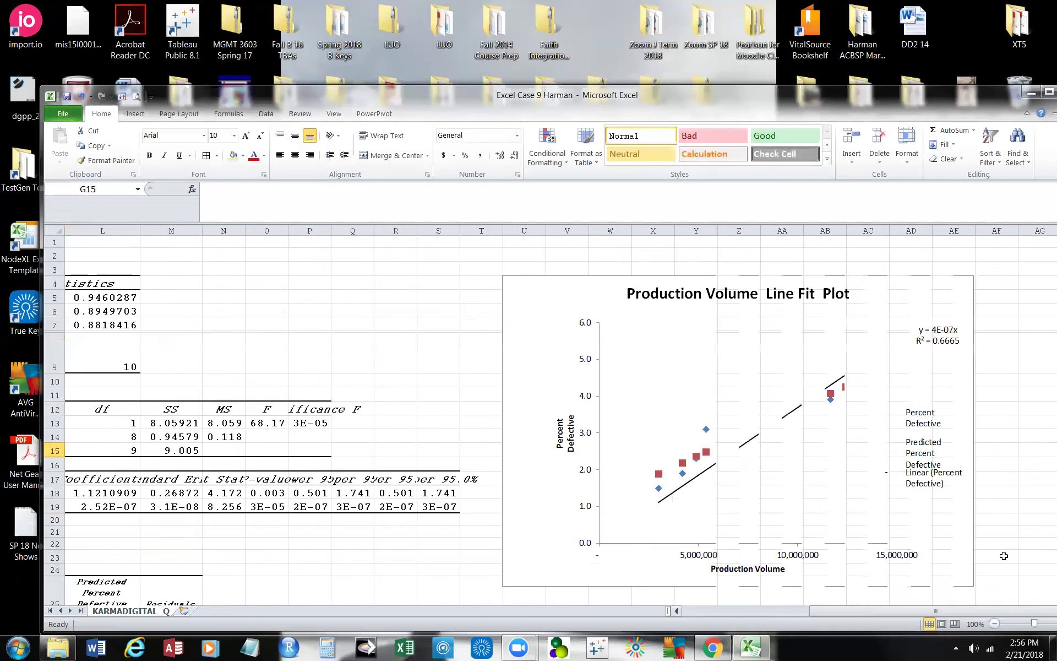
click(925, 496)
scroll(958, 484, down, 3)
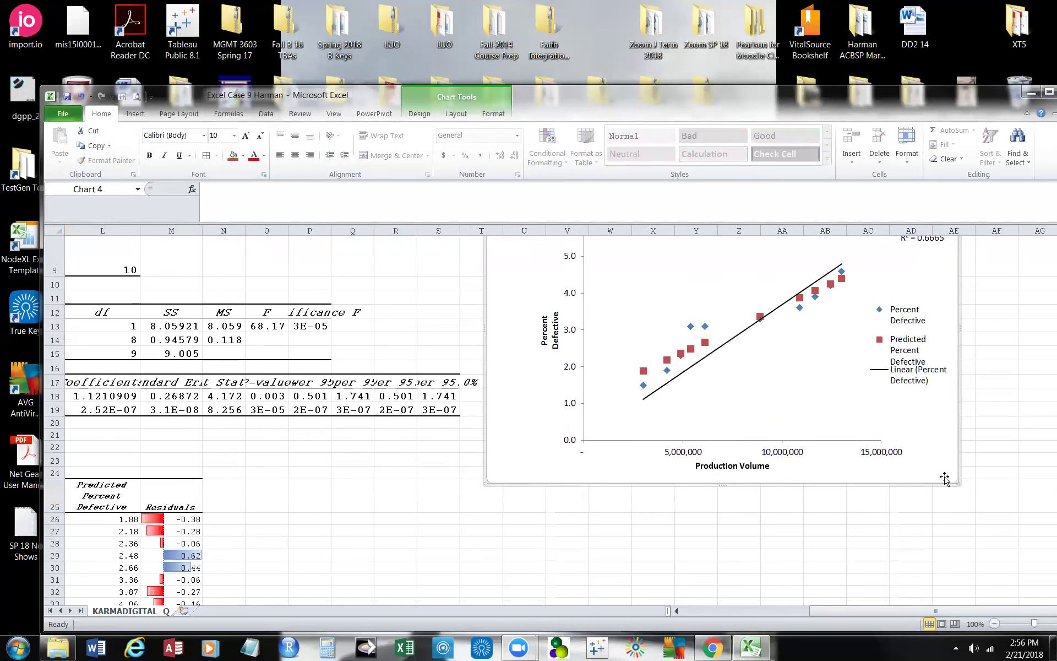
drag(959, 482, 976, 549)
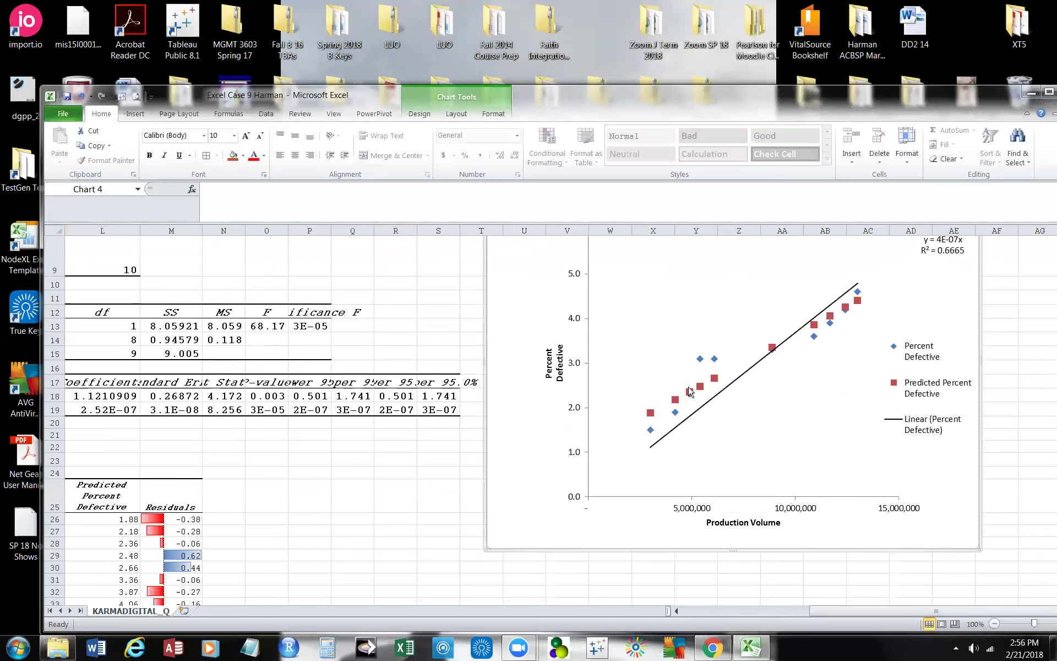
Try a larger plot area inside the Production Volume Line Fit Plot, undo the resize, and return to the data table
click(718, 388)
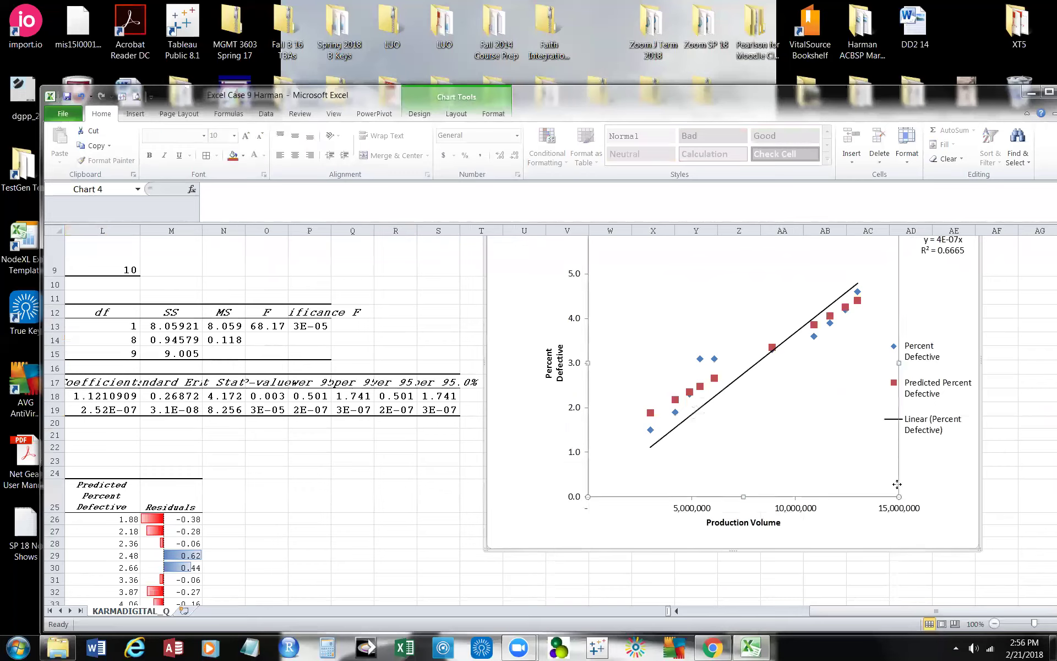
drag(898, 496, 916, 525)
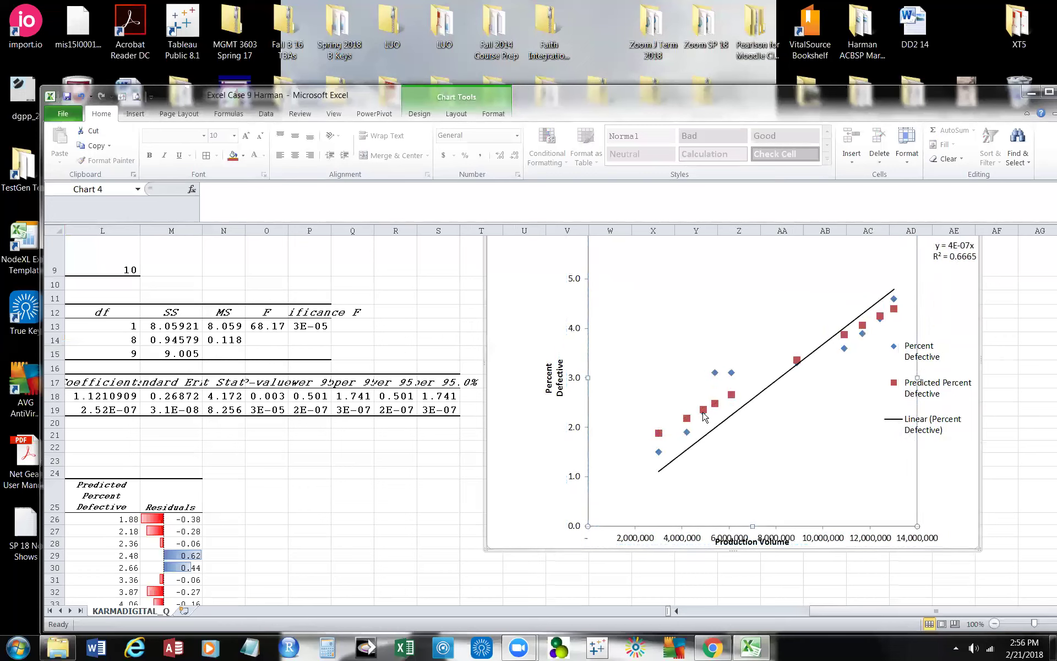
mouse_move(704, 412)
click(79, 98)
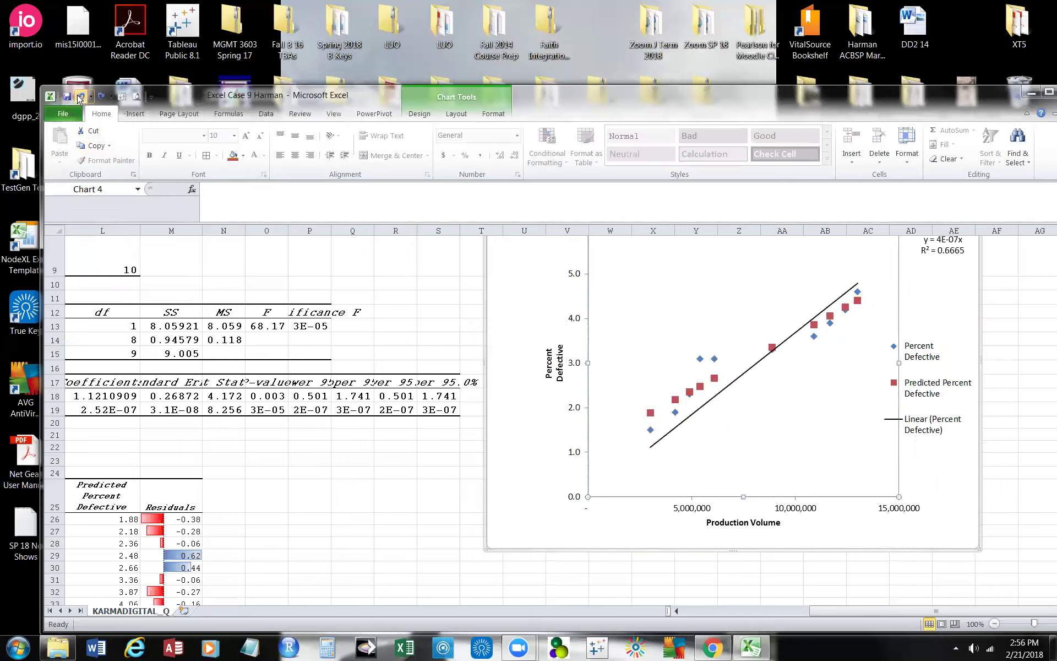
click(344, 447)
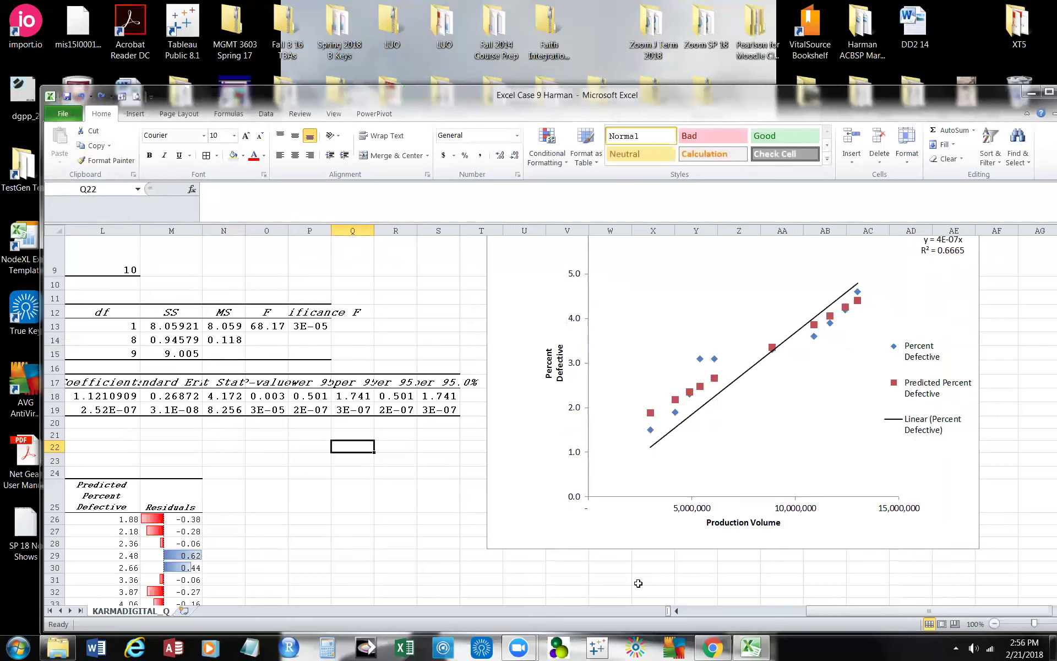
drag(817, 612, 689, 612)
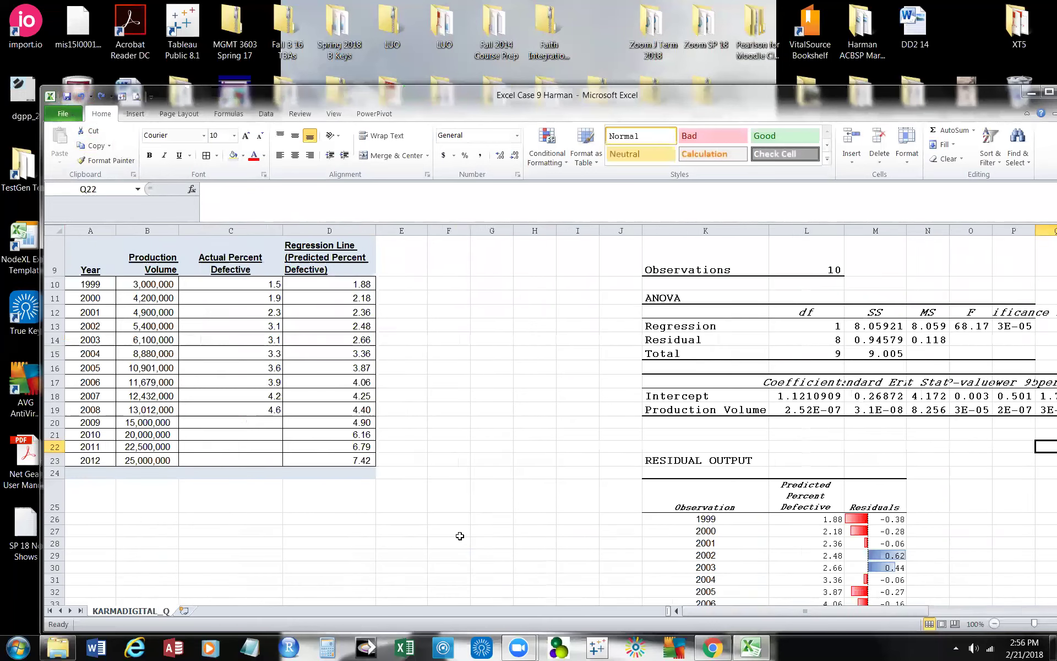
Review the residual output and the predicted percent defective formulas for 1999 through 2004 in D10:D15
scroll(416, 526, down, 2)
scroll(399, 517, up, 1)
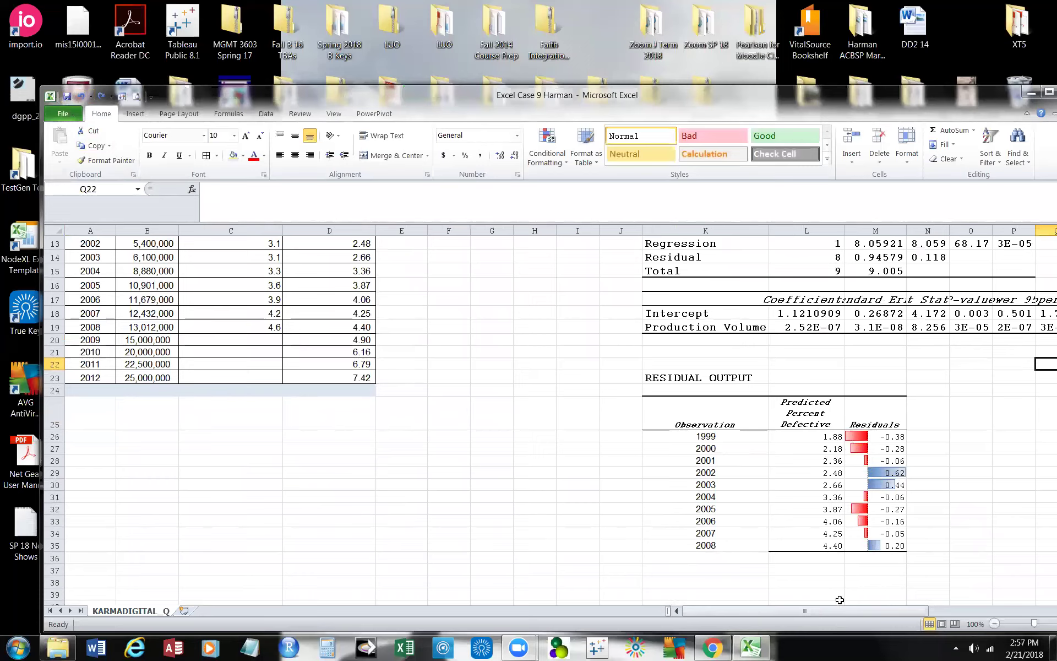
click(805, 605)
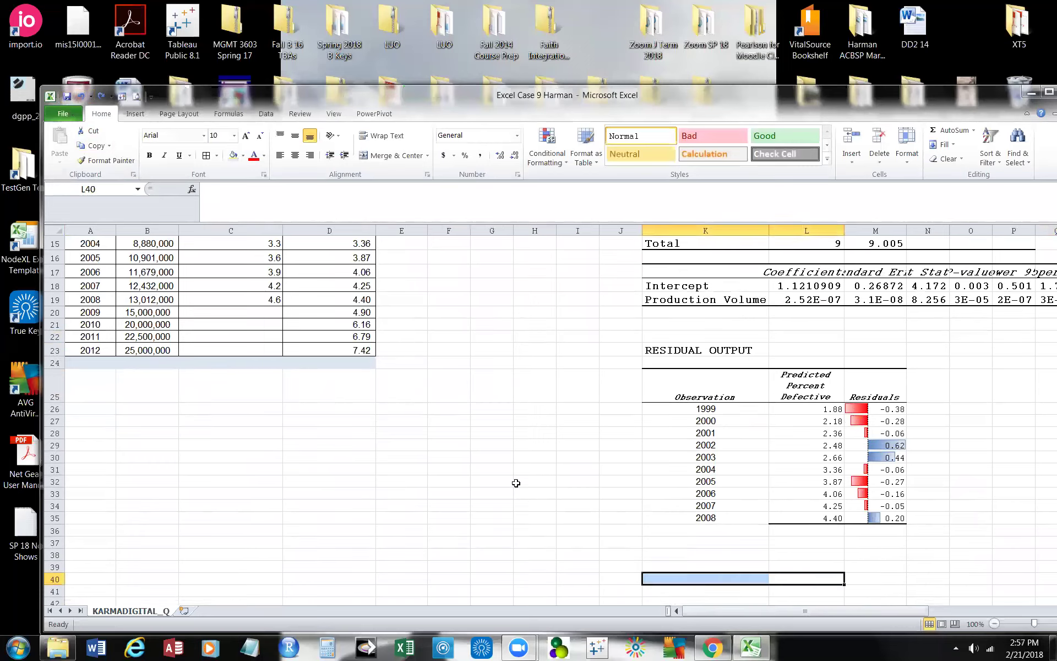
scroll(460, 432, up, 3)
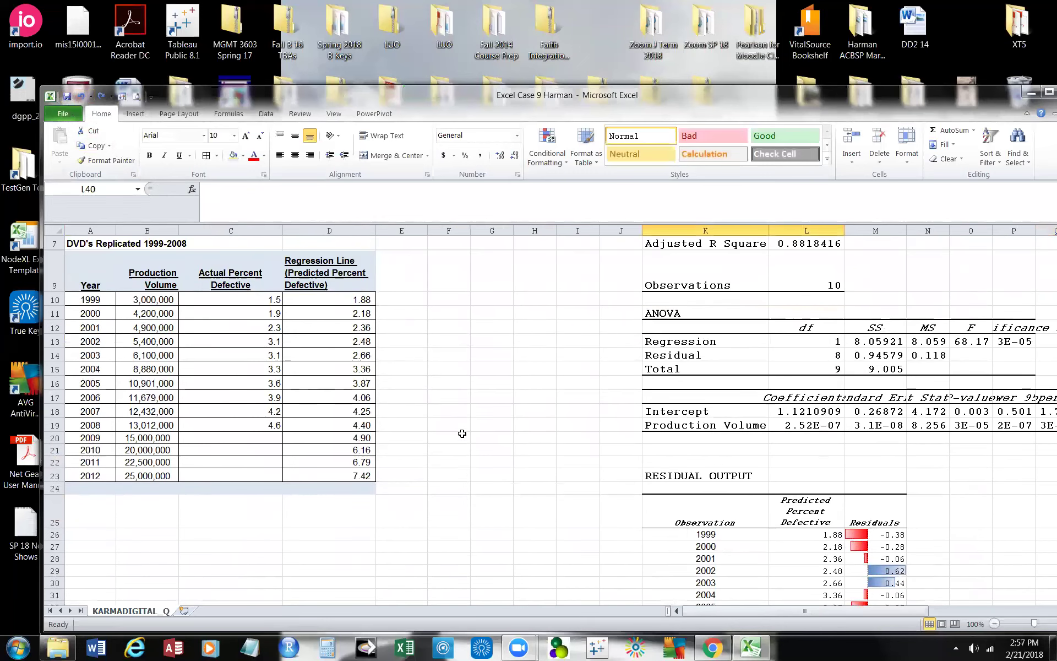
scroll(462, 433, up, 1)
click(326, 330)
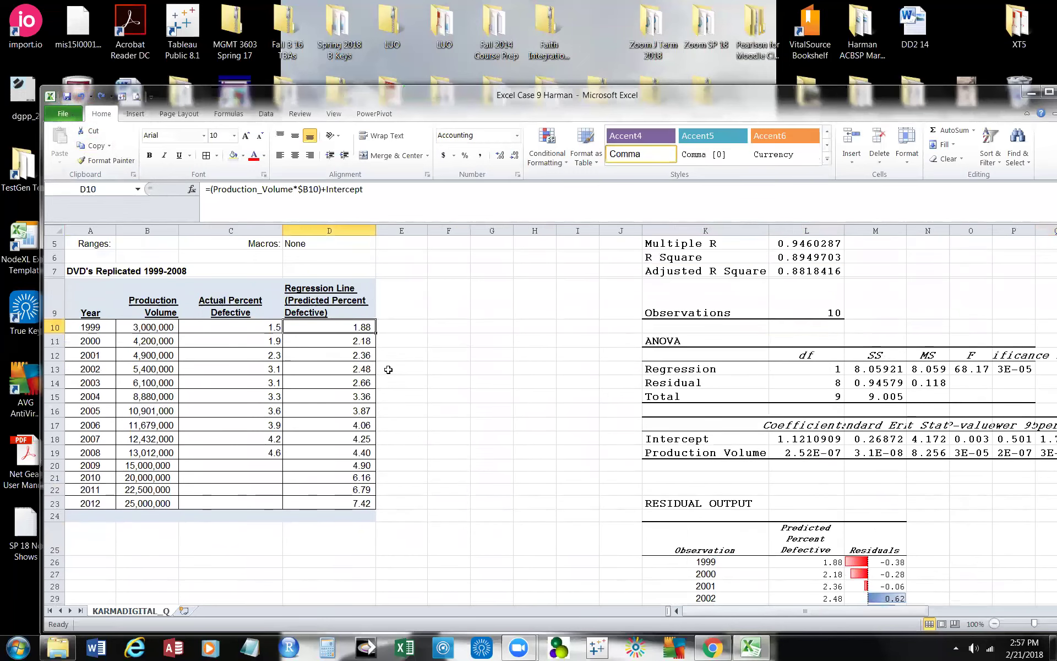
click(329, 339)
click(314, 355)
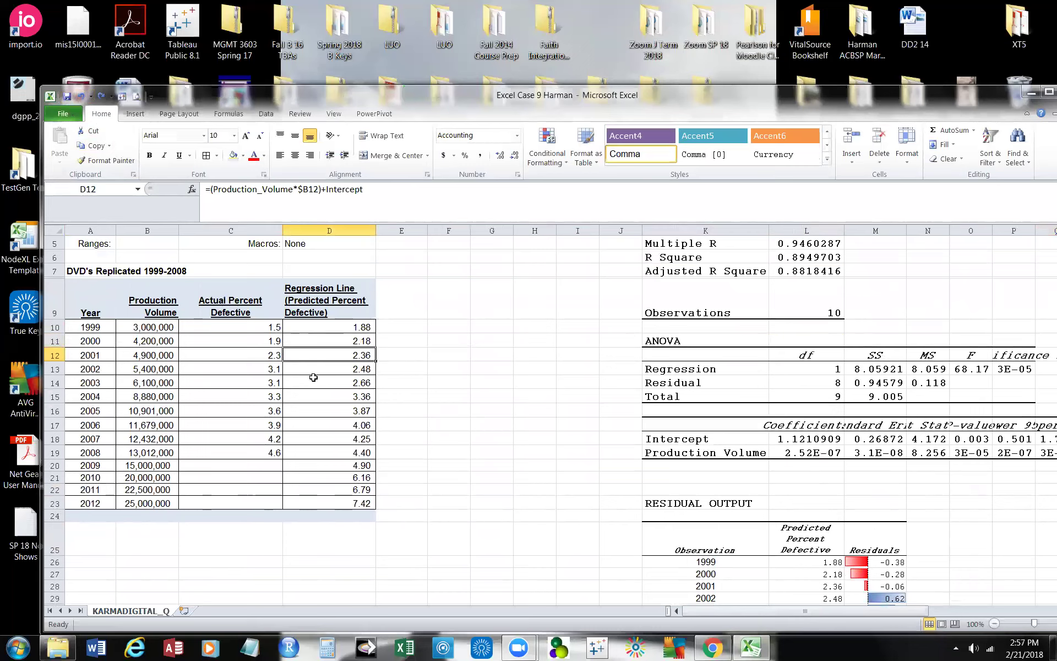
click(317, 394)
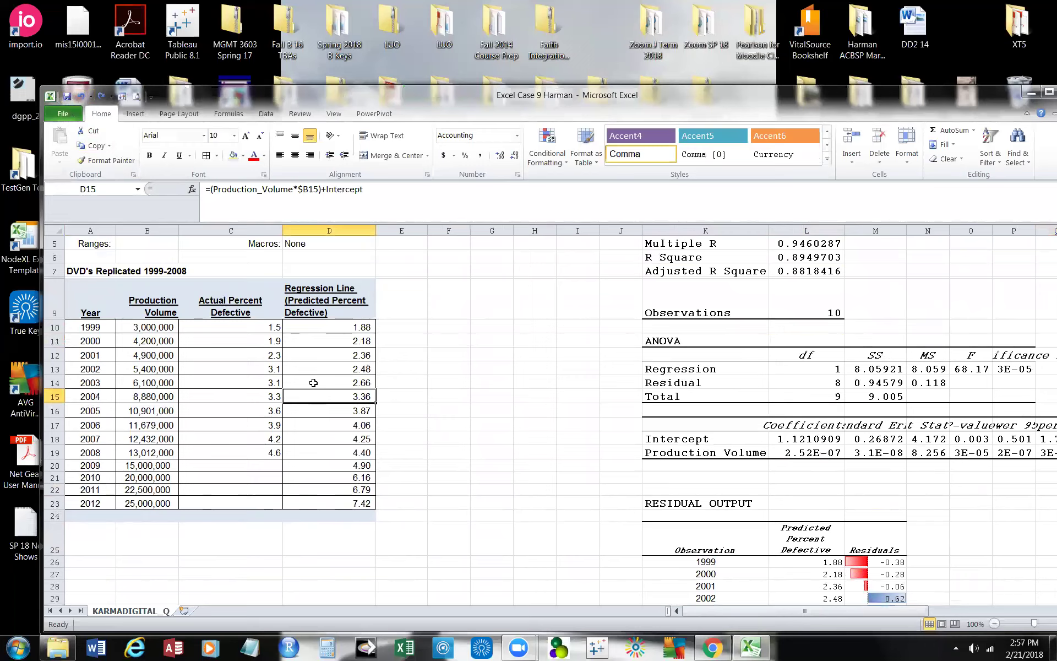
click(303, 381)
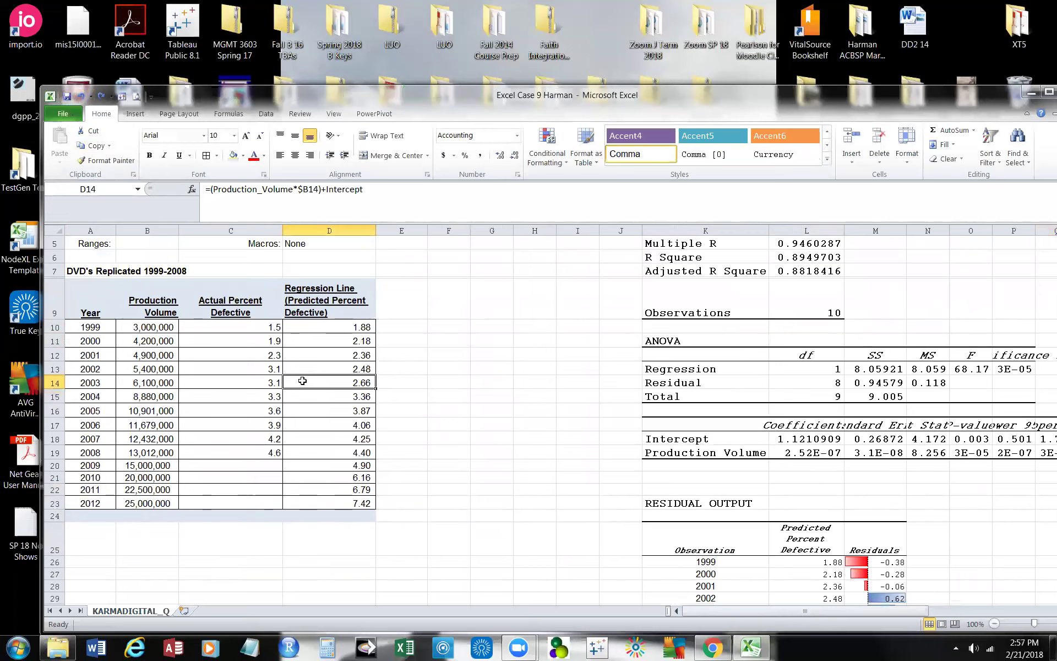
click(297, 371)
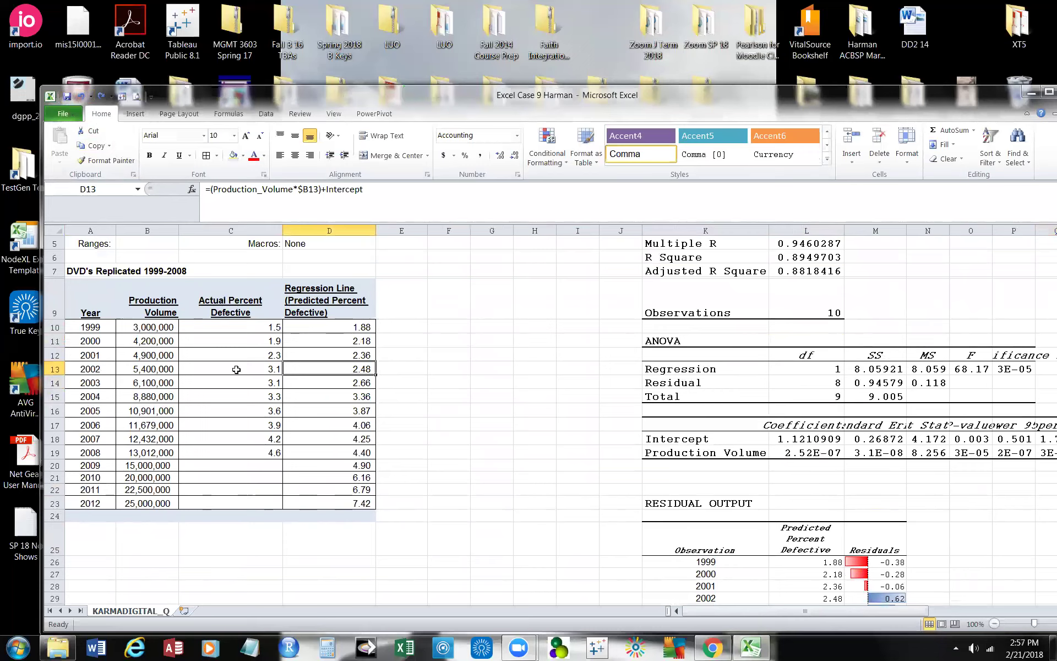
Select the 2002 and 2003 rows of the data table, A13:D14, to compare actual and predicted percent defective
click(88, 369)
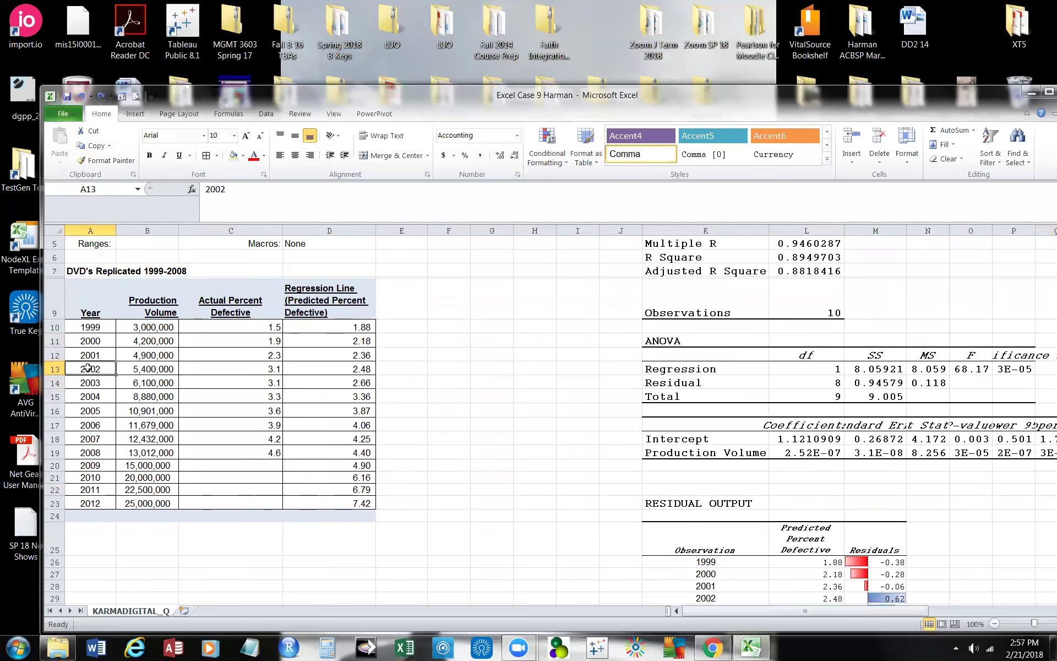
drag(89, 370, 290, 389)
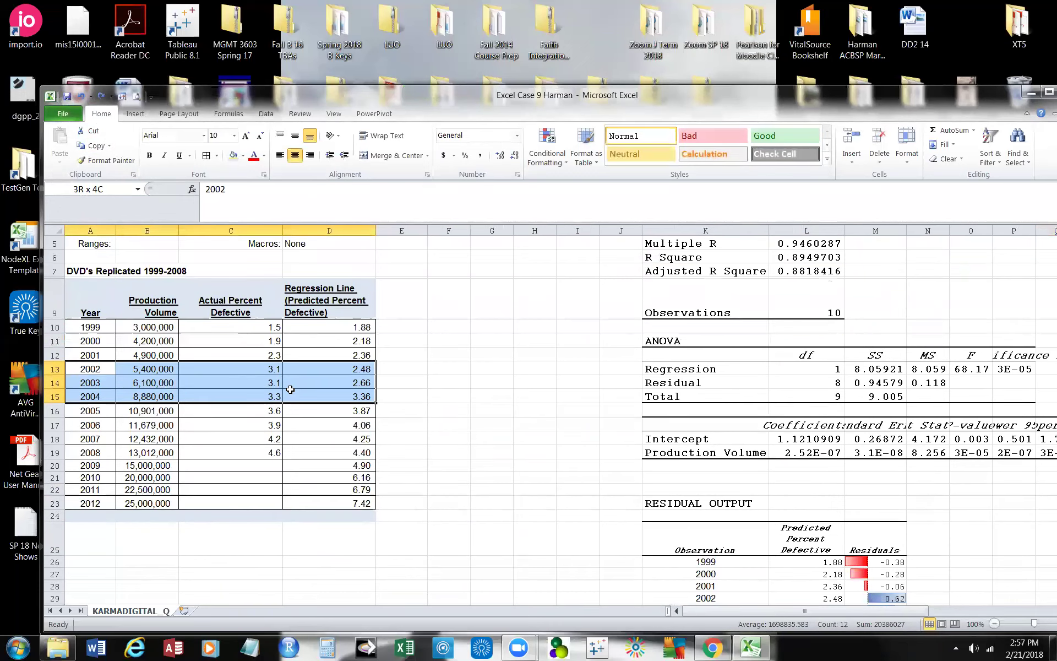
drag(290, 390, 290, 383)
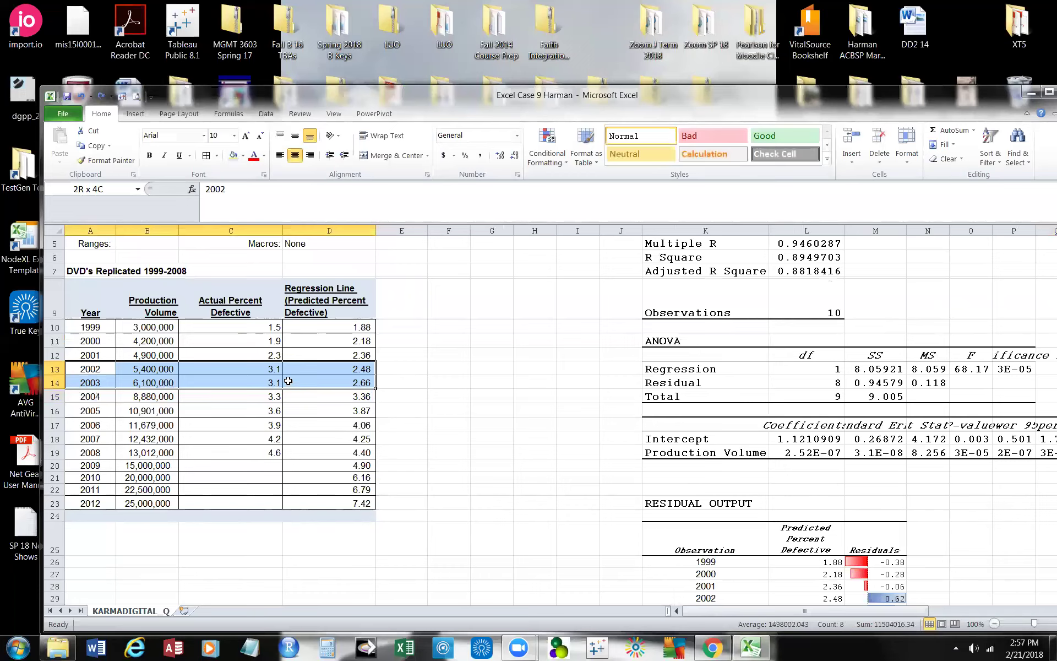
drag(288, 381, 288, 381)
Save the Excel Case 9 workbook and close it
click(67, 97)
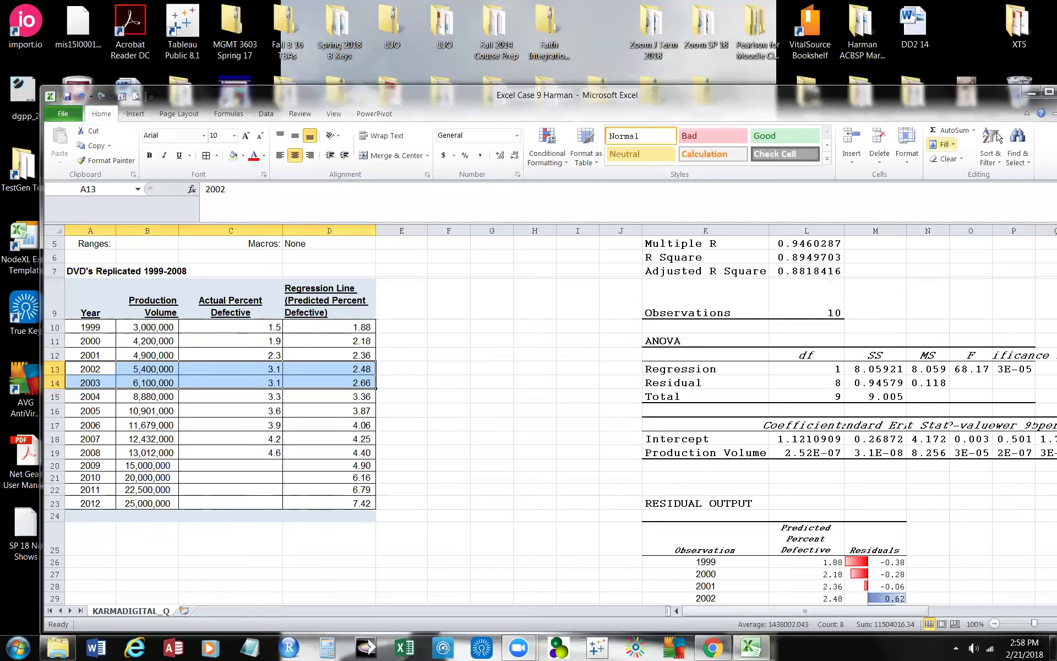
drag(955, 87, 867, 103)
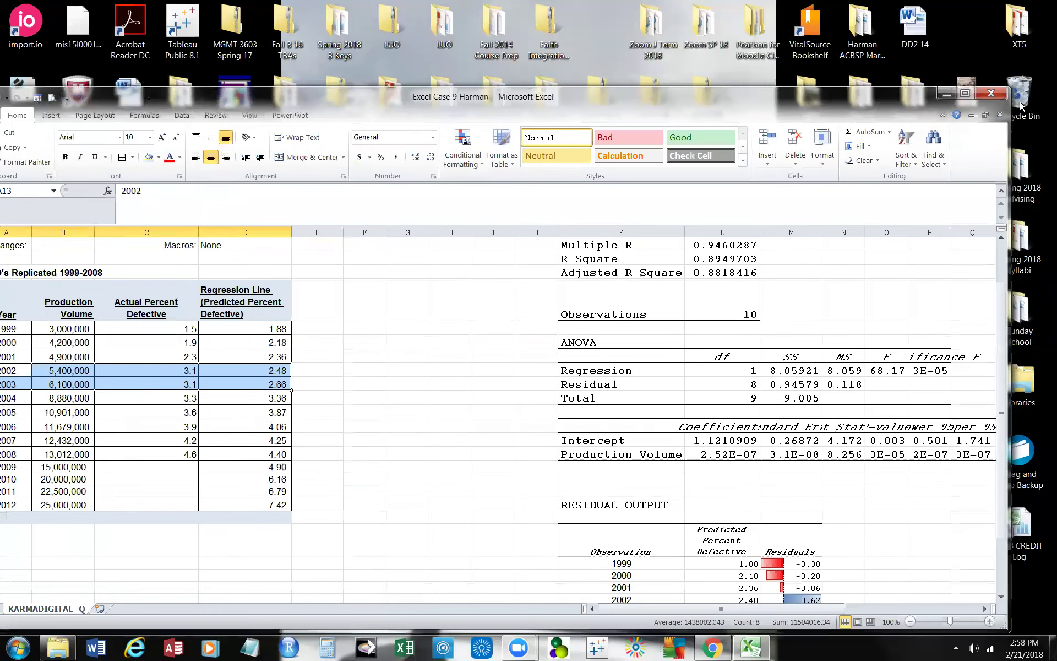
click(991, 95)
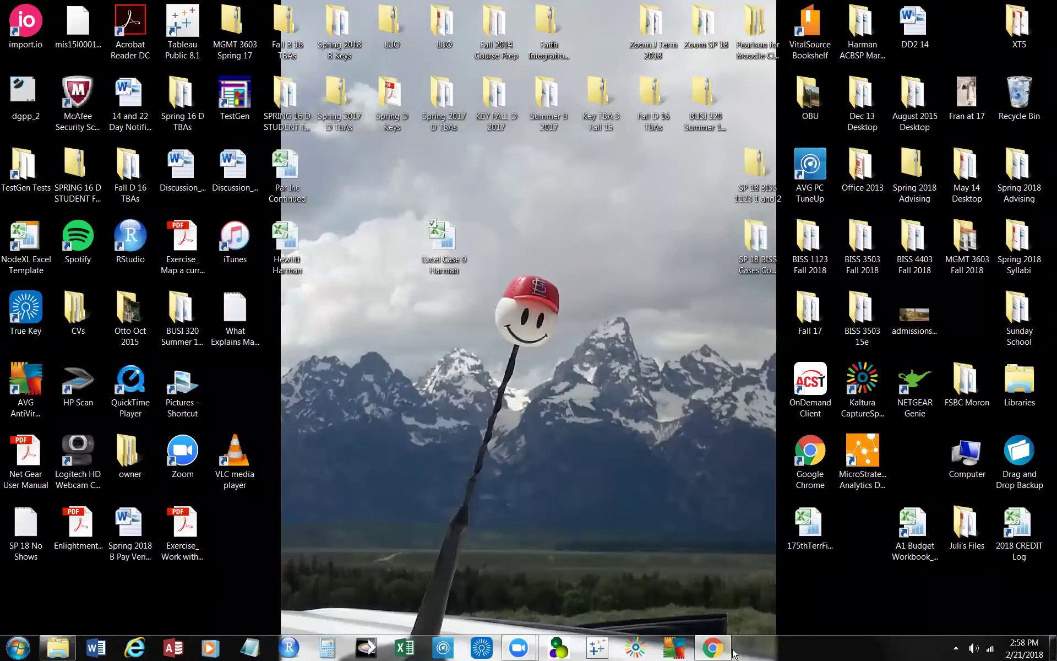
Switch to Chrome and upload the Excel Case 9 workbook from the desktop to the BISS-1123-B course files
click(716, 648)
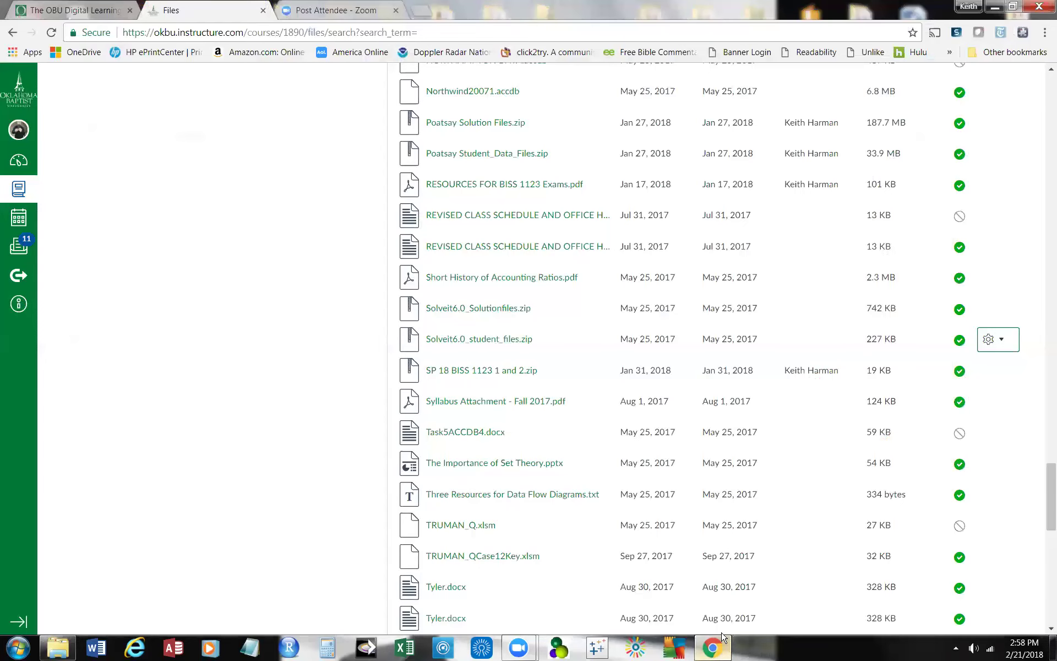
drag(1045, 486, 1047, 109)
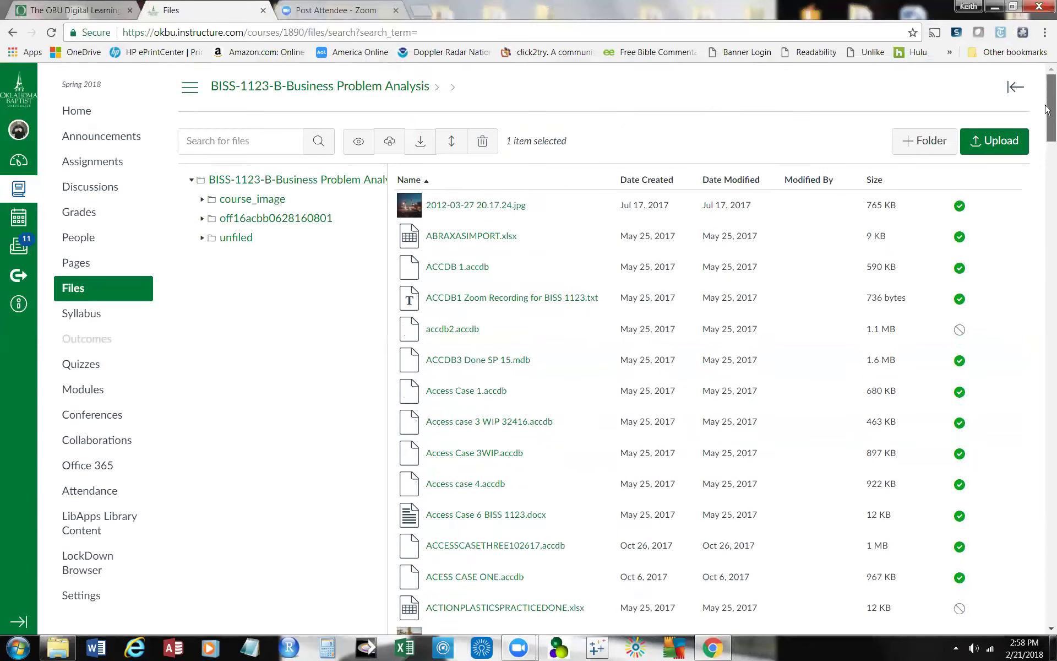
click(998, 139)
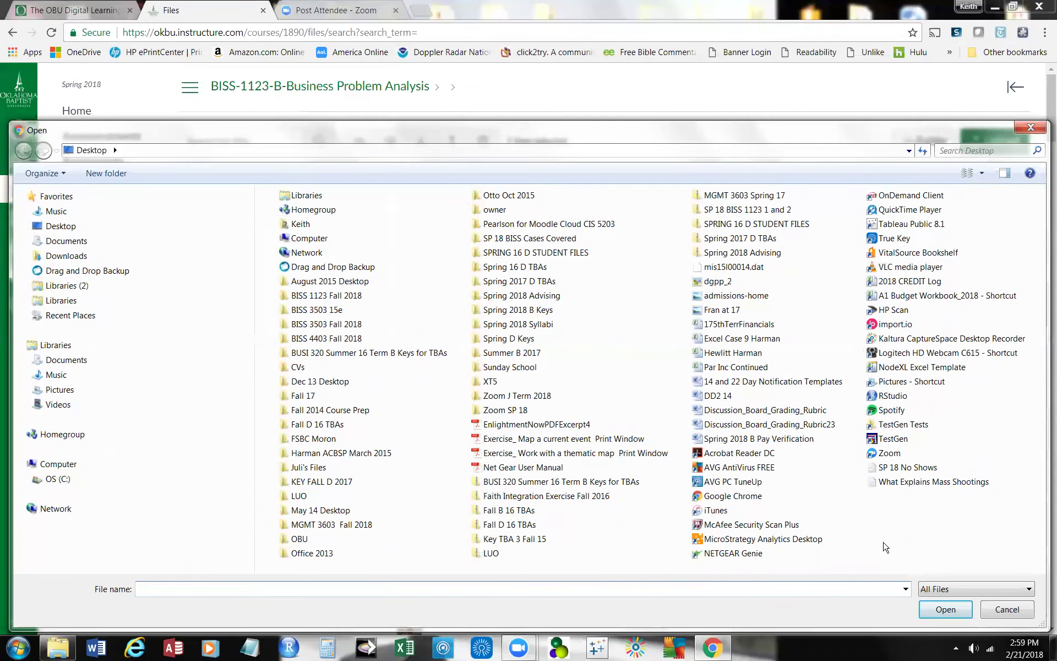
click(760, 338)
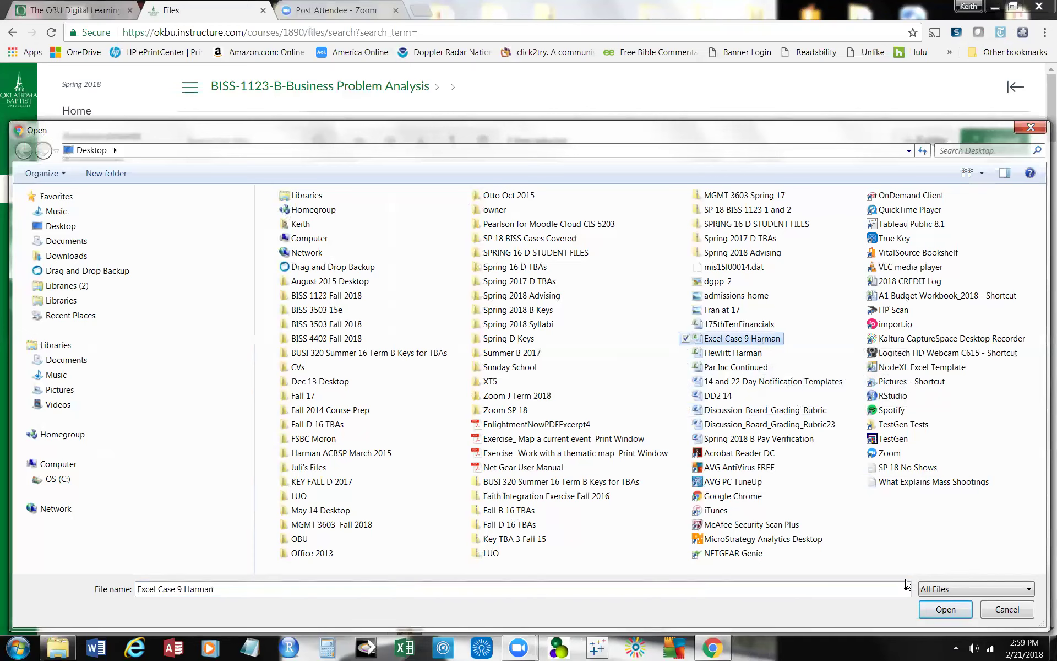
click(932, 608)
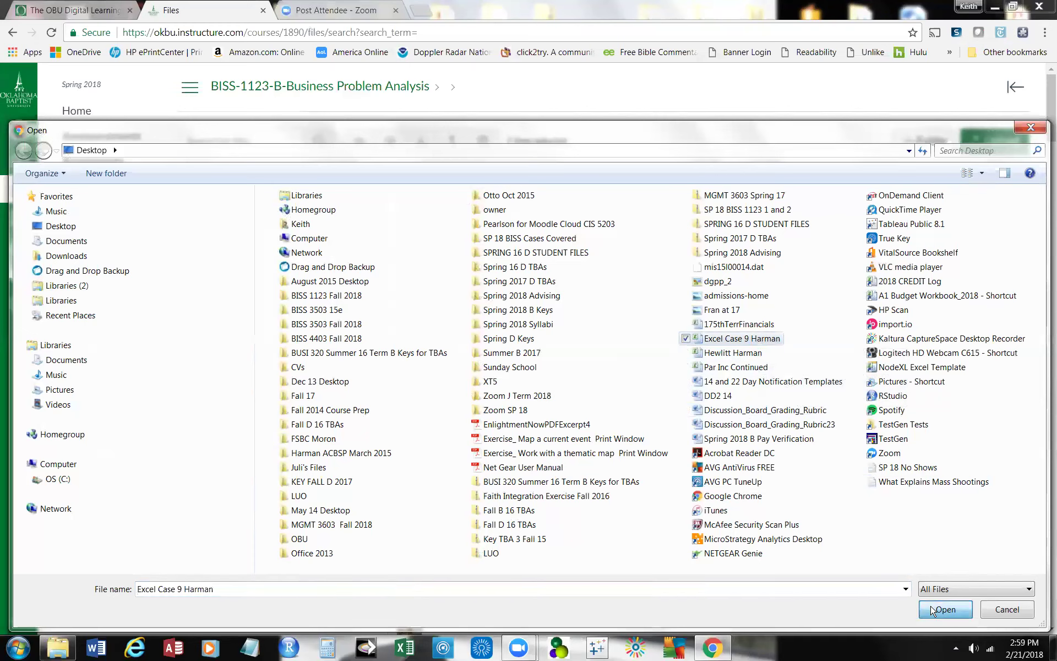
click(933, 610)
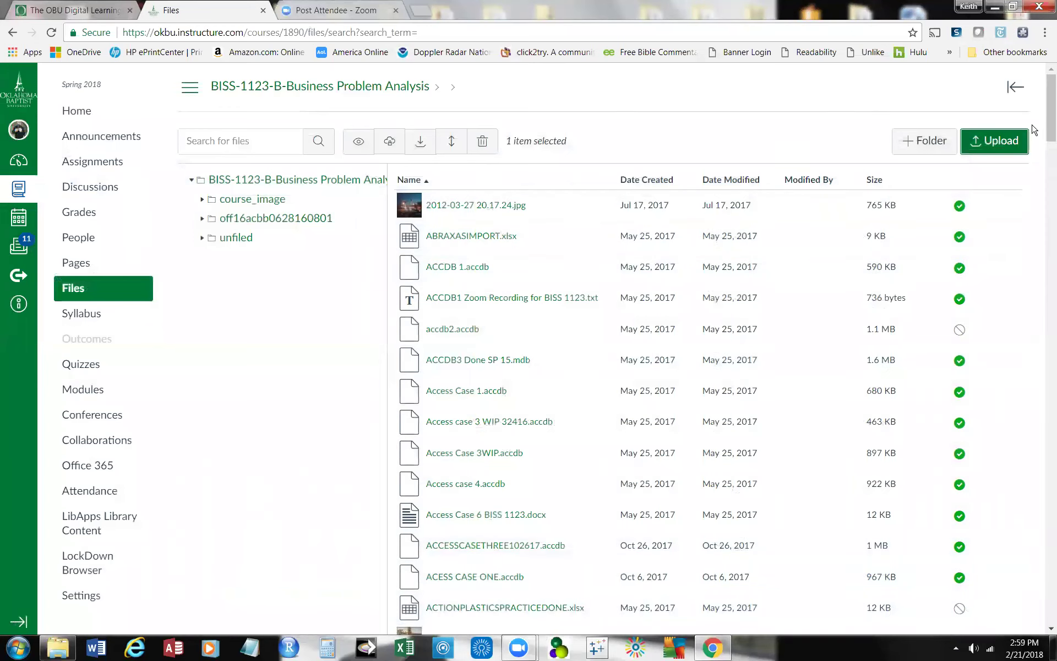
Repeat the upload of the Excel Case 9 workbook from the desktop to the course files
click(998, 141)
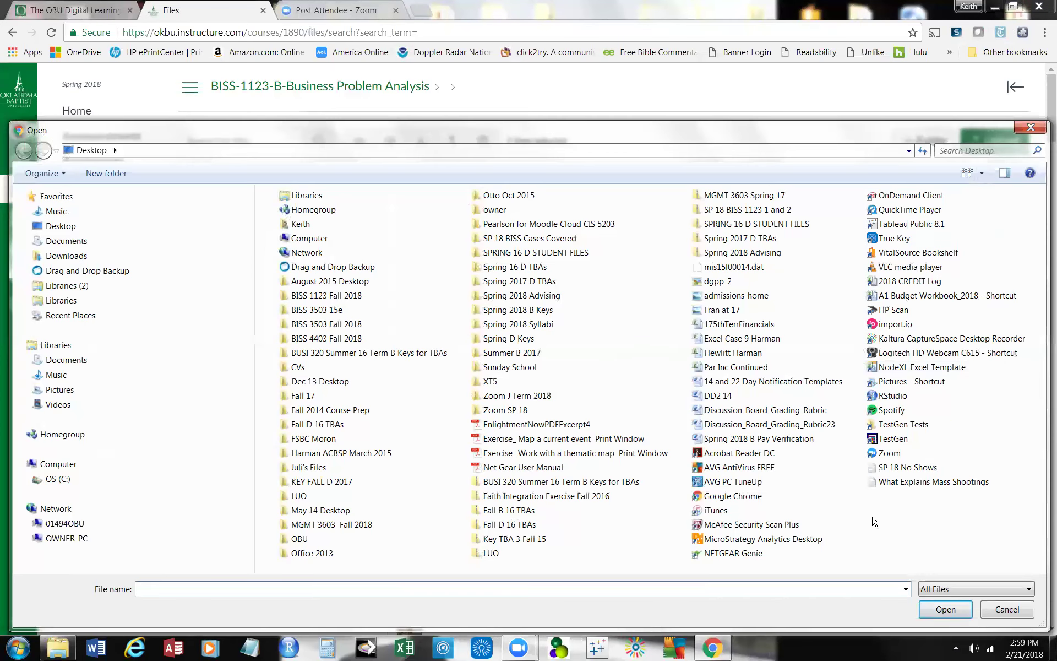
click(760, 344)
click(939, 611)
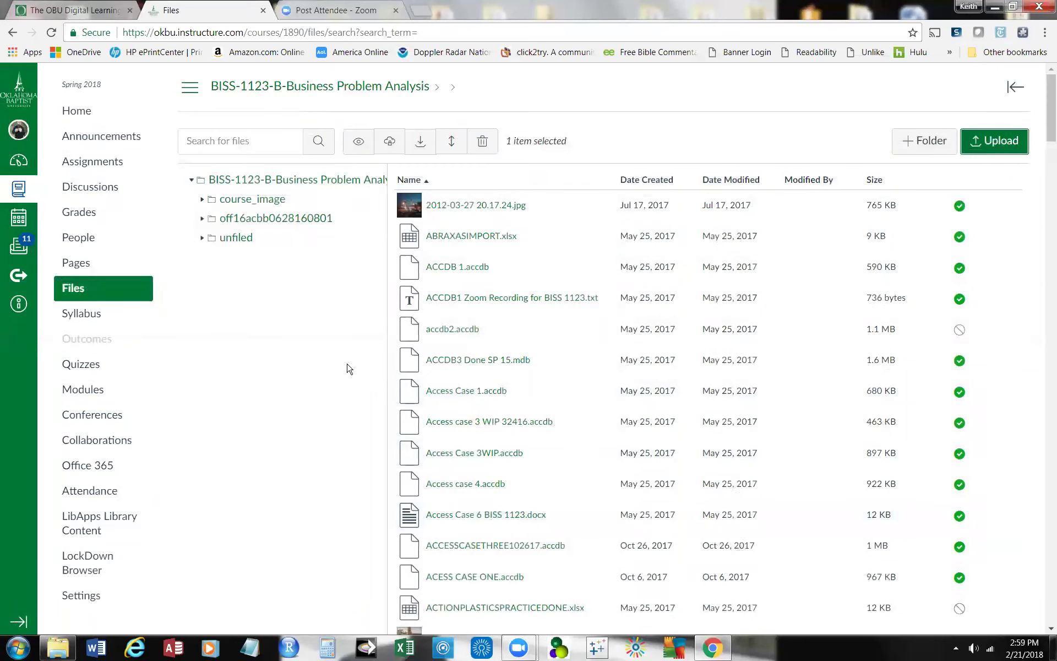
Look through the alphabetical course file list for the uploaded Excel Case 9 workbook
scroll(346, 424, down, 4)
scroll(345, 424, down, 9)
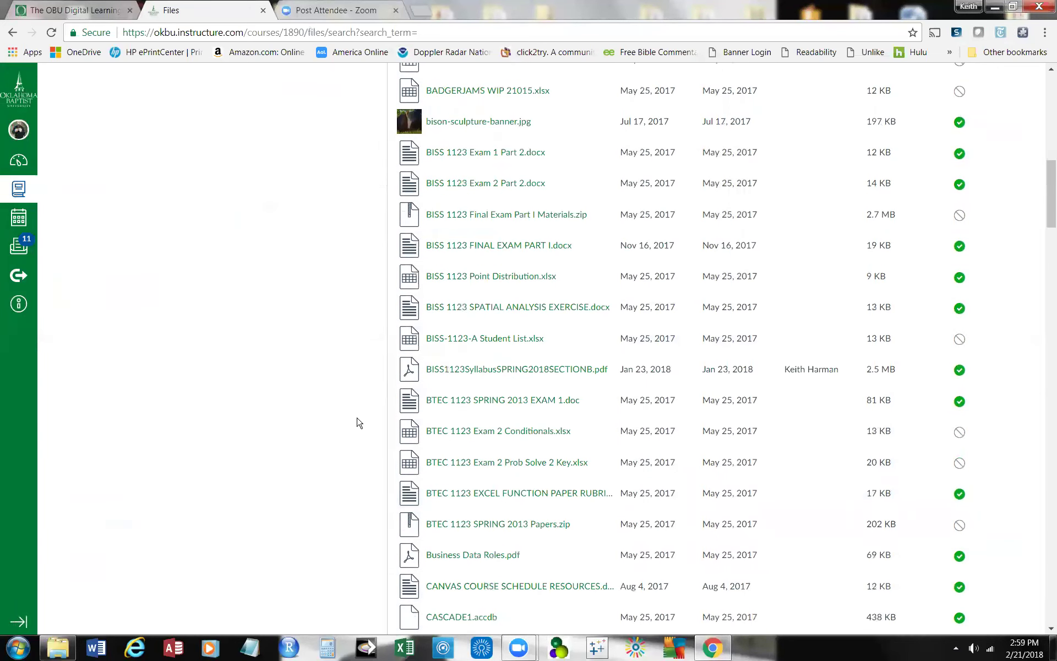
scroll(357, 422, down, 4)
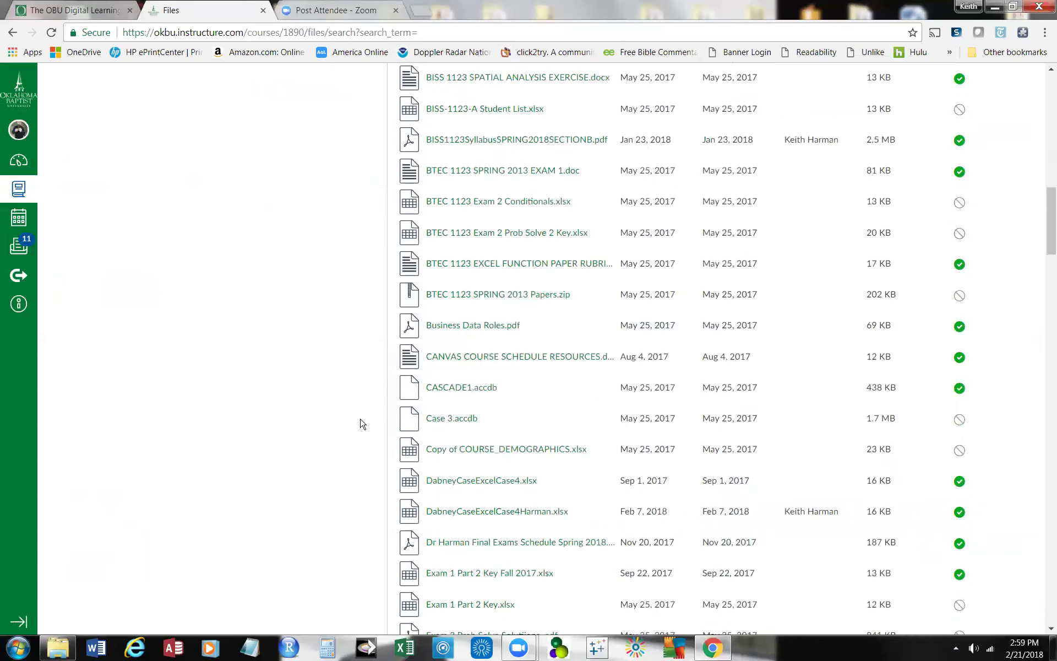
scroll(363, 424, down, 2)
scroll(363, 423, down, 4)
scroll(364, 423, down, 11)
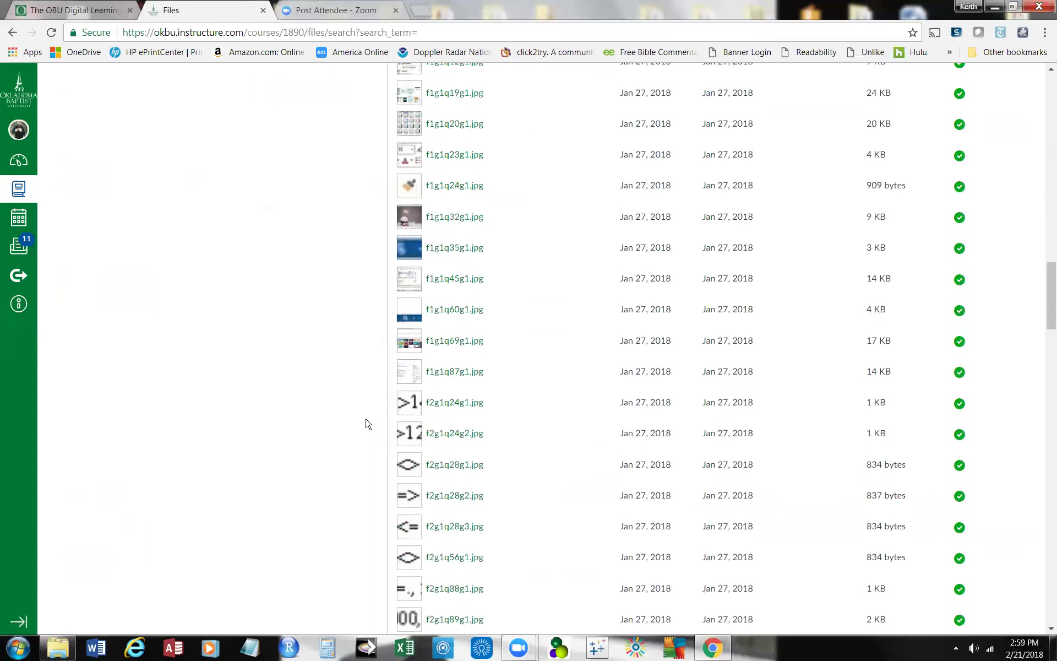
scroll(368, 423, down, 4)
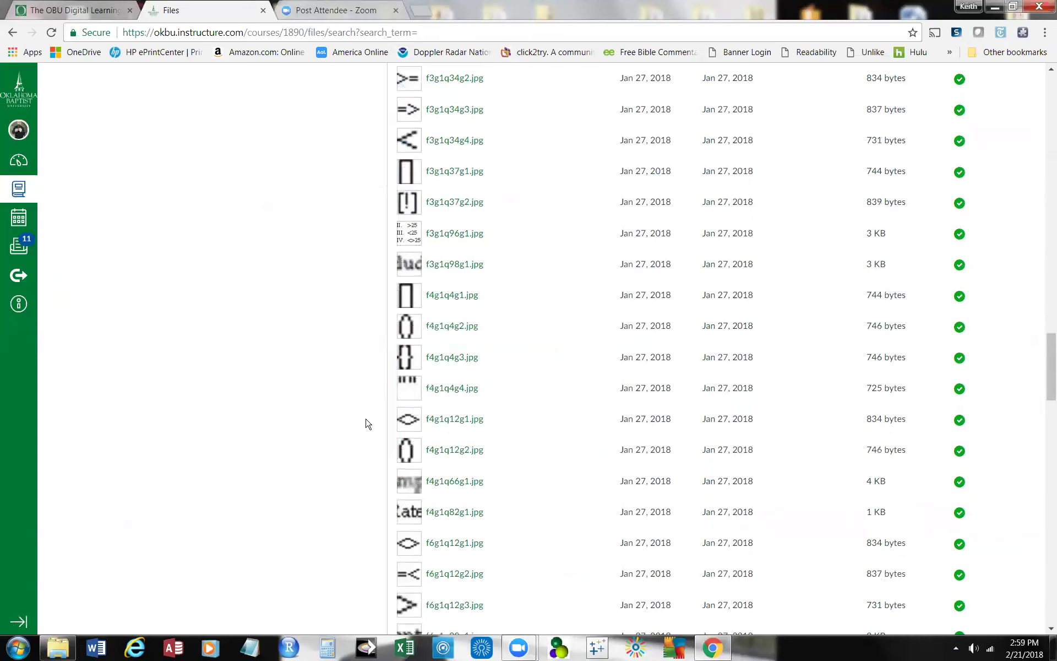
scroll(368, 424, down, 6)
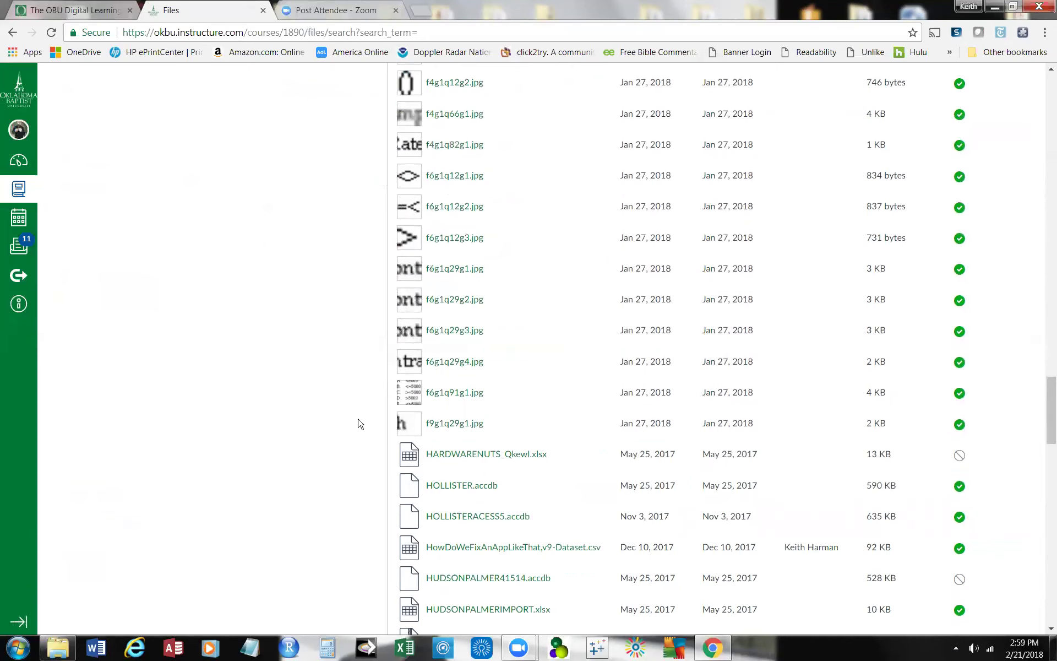
drag(1048, 411, 1048, 88)
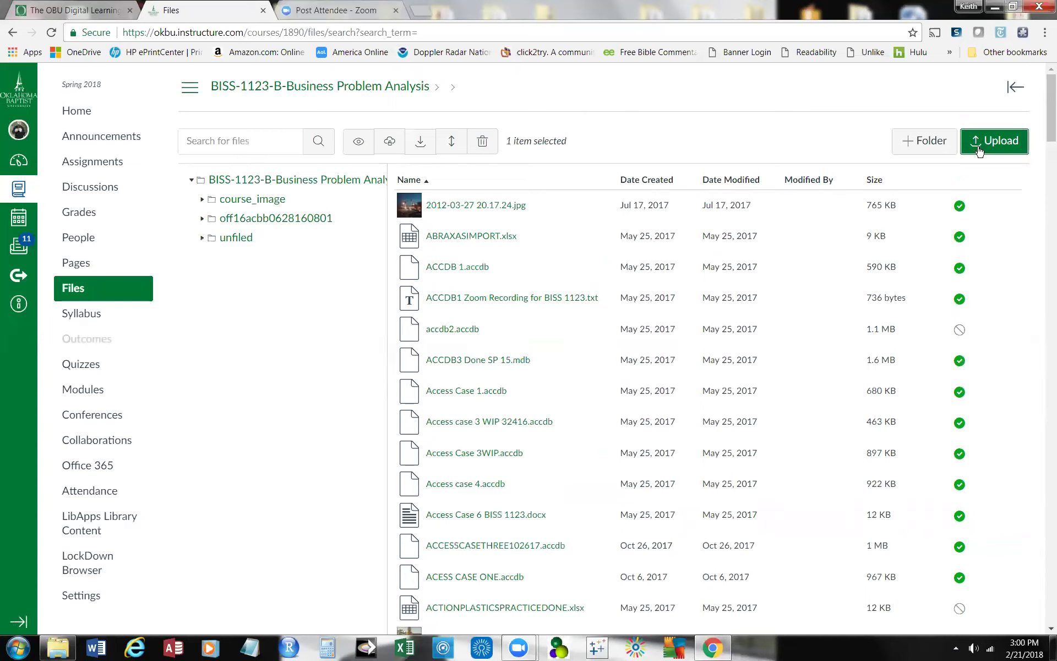
Reload the course files page and search the files for "Excel case 9"
click(51, 33)
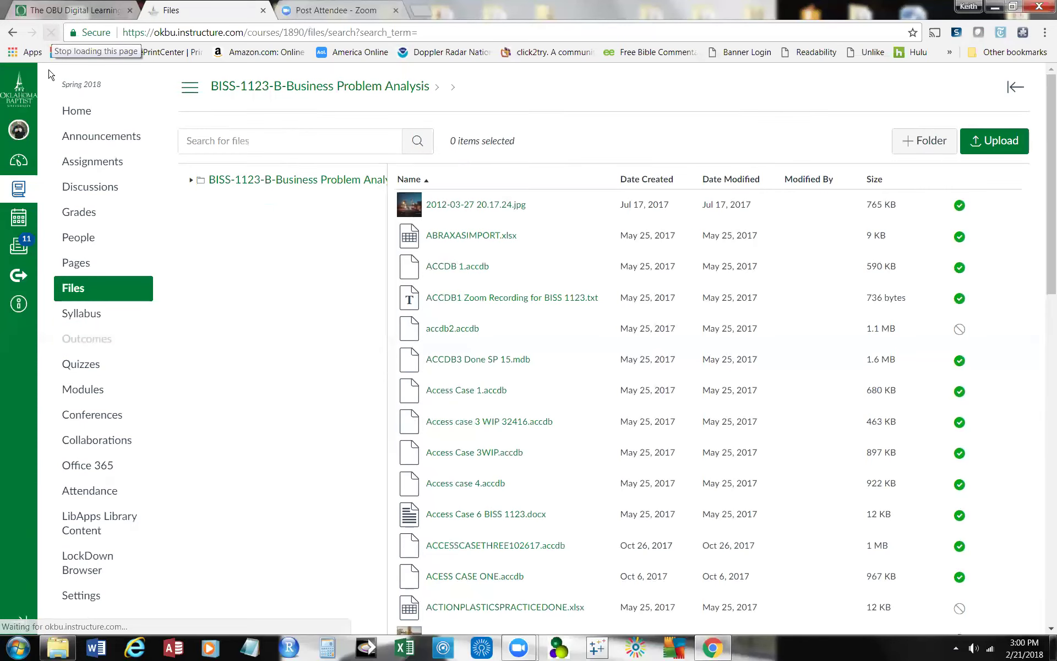
click(218, 142)
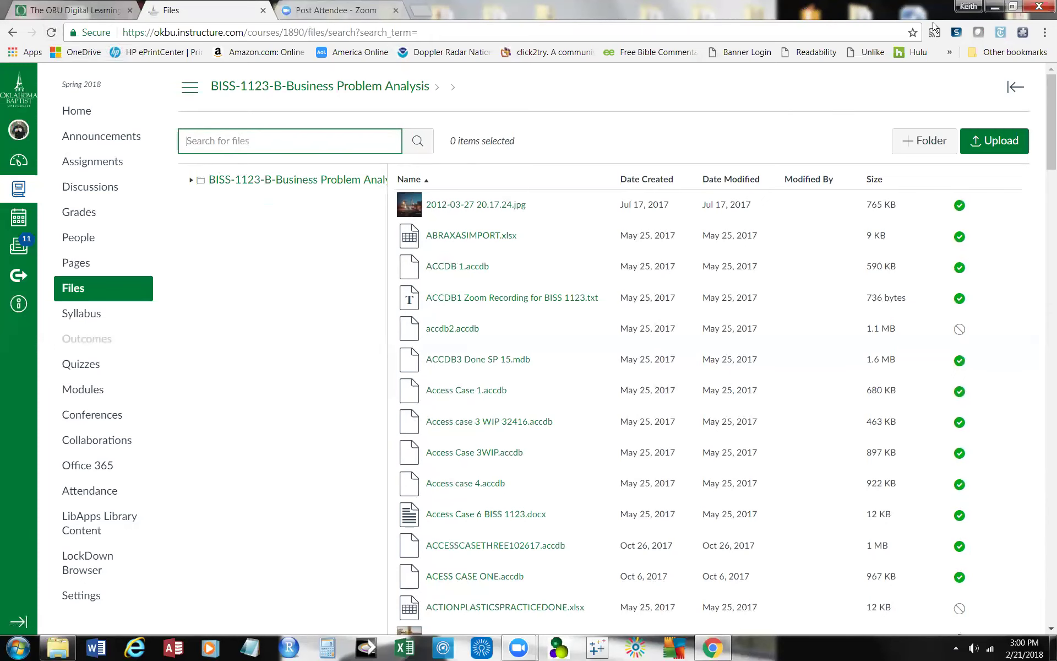
click(996, 8)
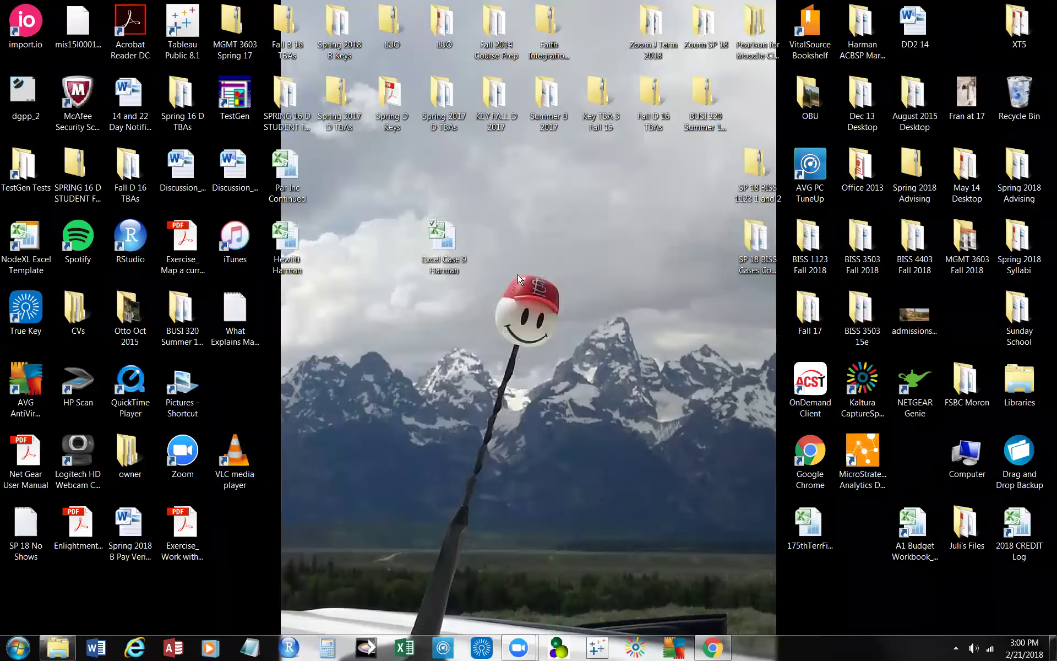
click(712, 647)
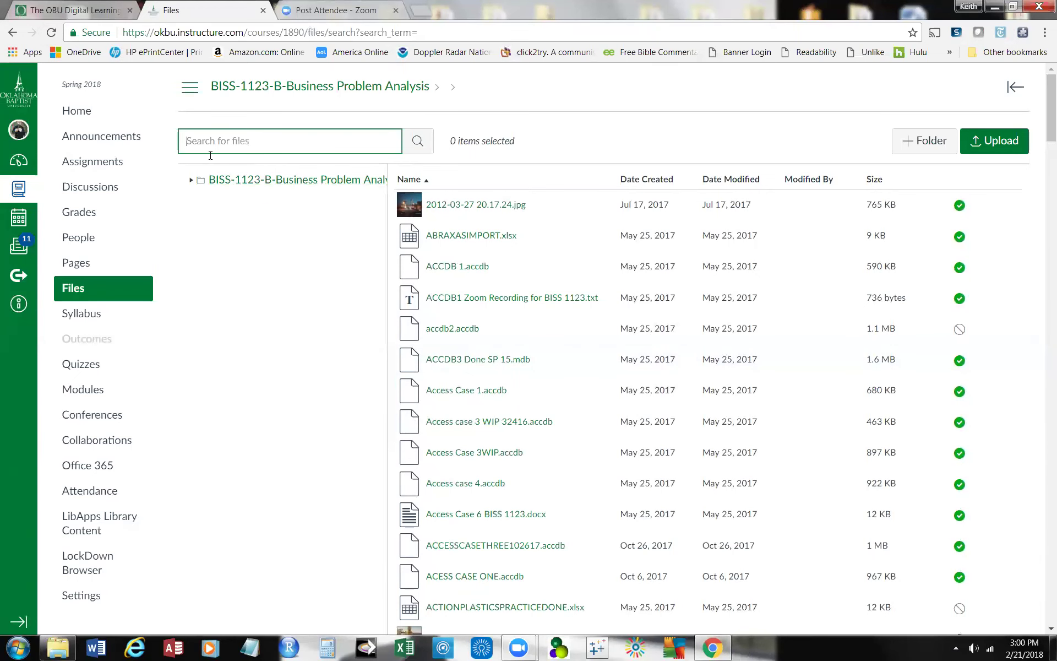
text(Excel case 9)
key(Return)
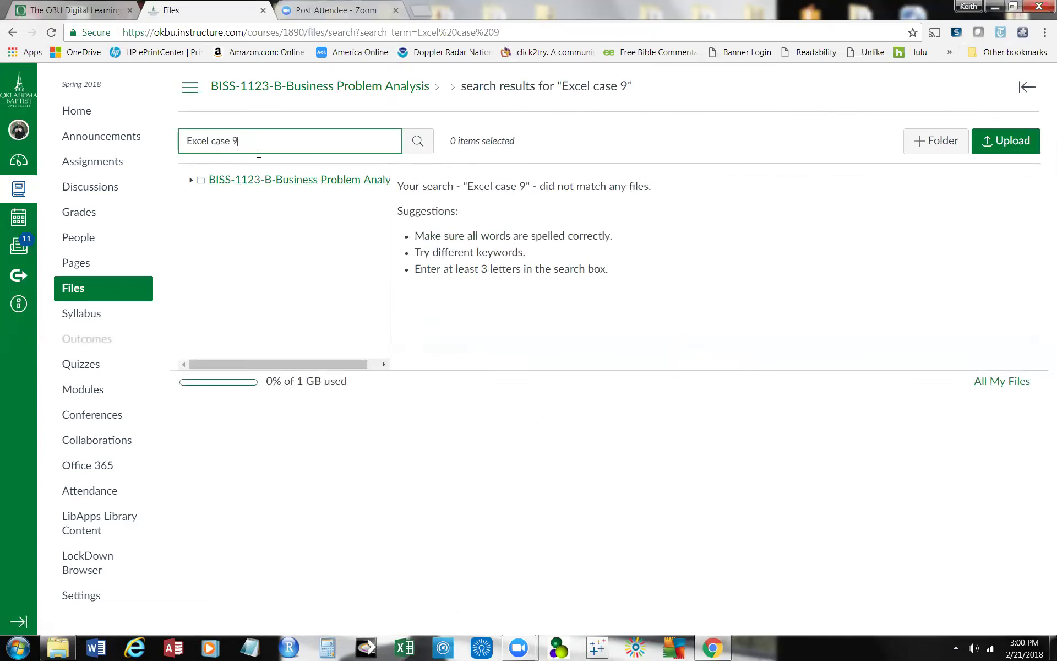
Clear the file search to list all course files again and check the end of the list for the workbook
key(BackSpace)
key(BackSpace)
key(BackSpace)
key(BackSpace)
key(BackSpace)
key(BackSpace)
key(BackSpace)
key(BackSpace)
key(BackSpace)
key(BackSpace)
click(420, 145)
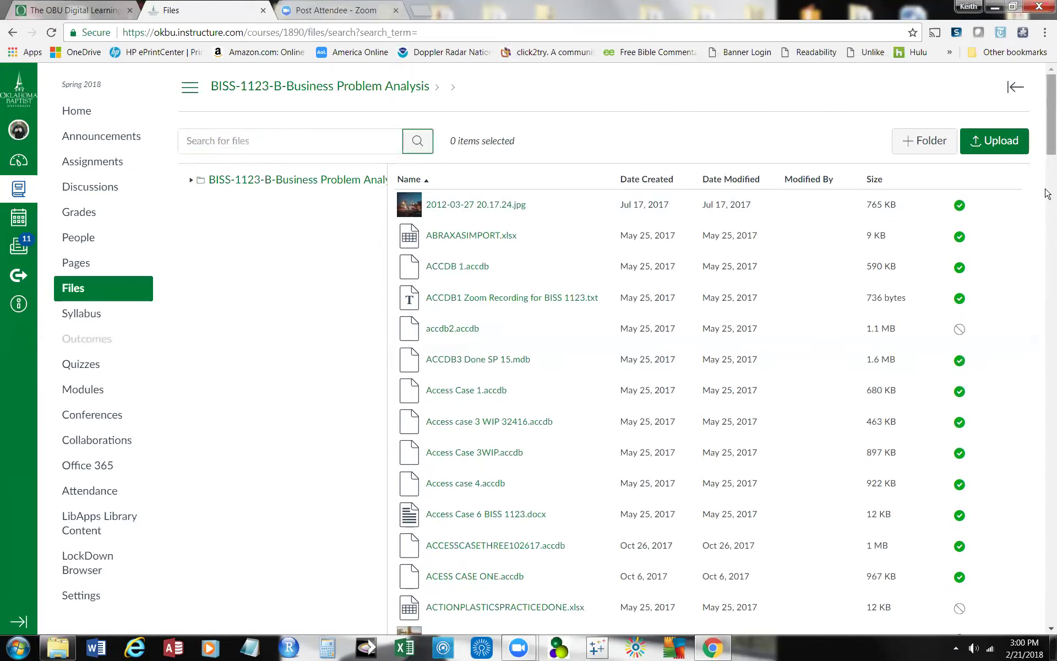
scroll(1046, 275, down, 5)
drag(1048, 162, 1047, 610)
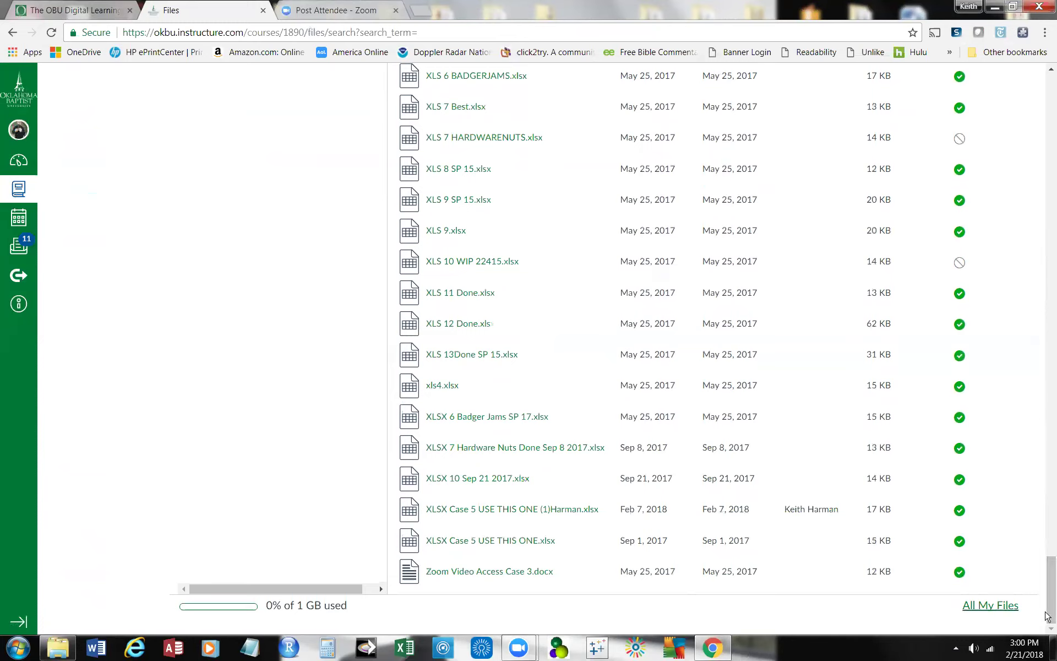
Return to the course files after checking all personal files and upload the Excel Case 9 workbook from the desktop once more
click(1001, 611)
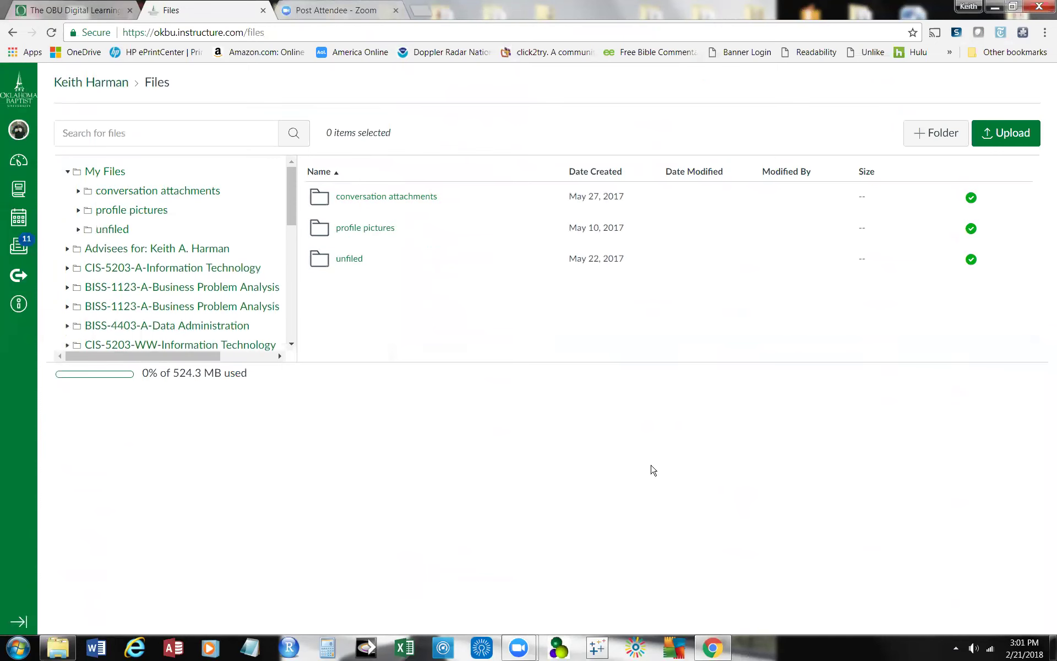
click(14, 33)
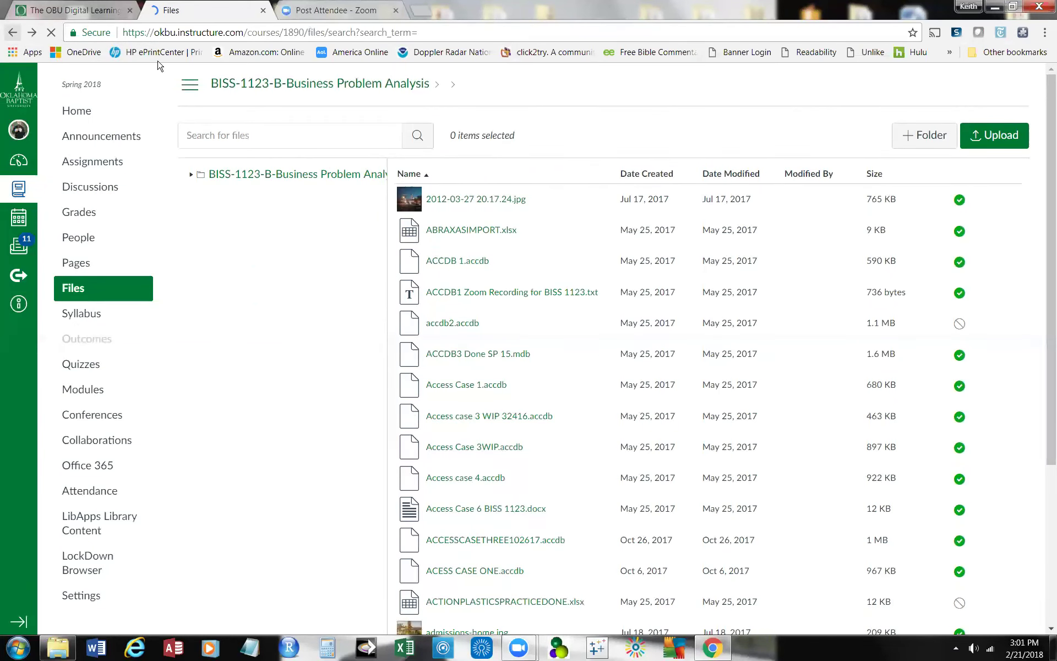
click(998, 138)
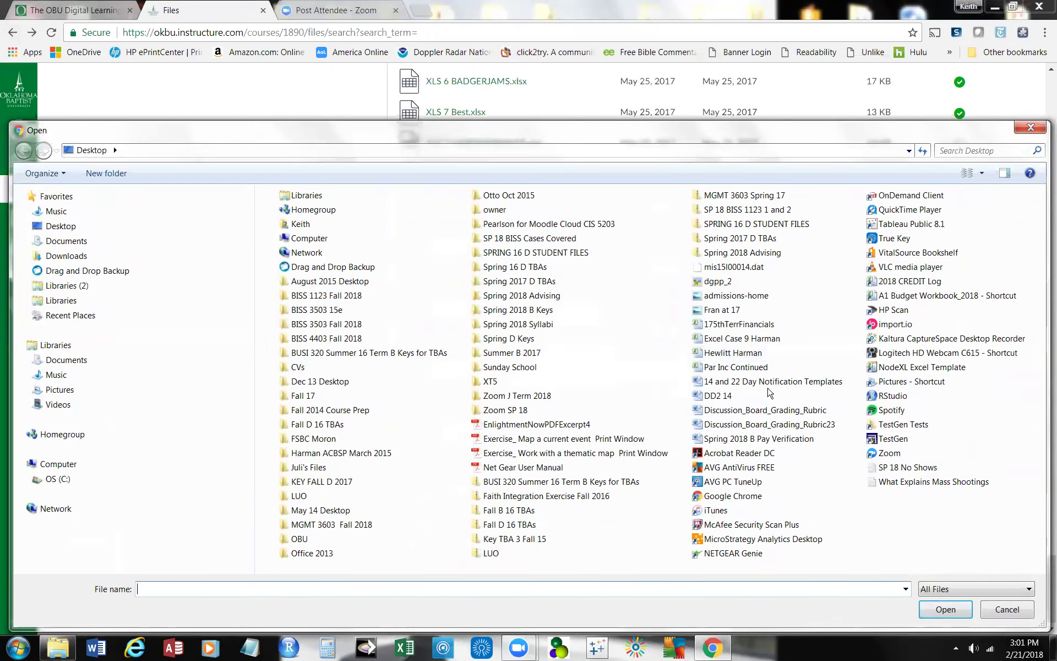
click(742, 342)
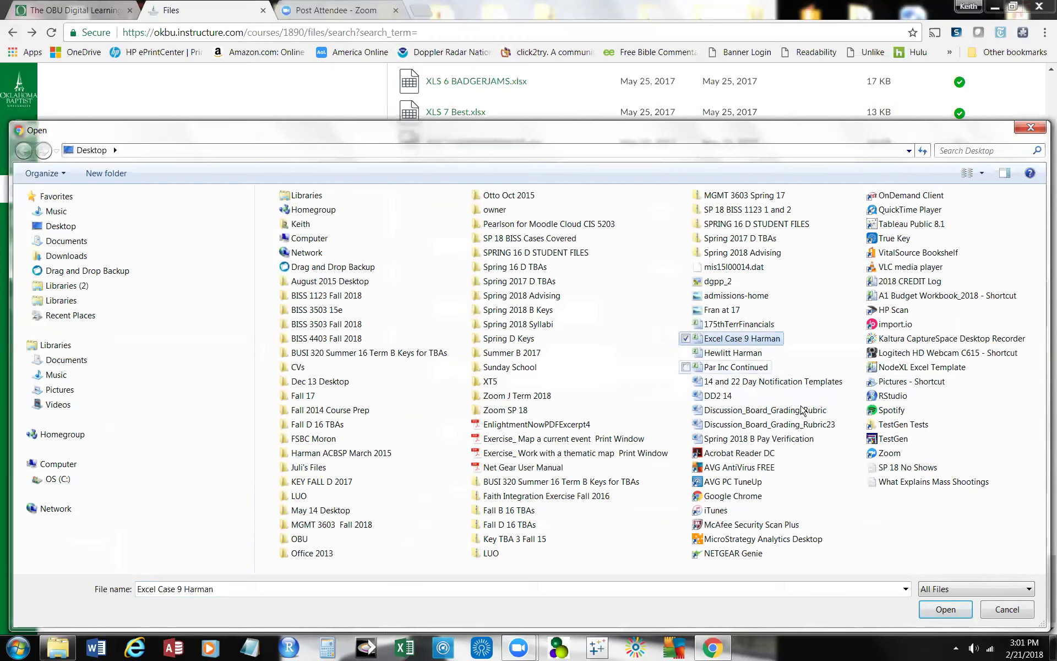
click(945, 611)
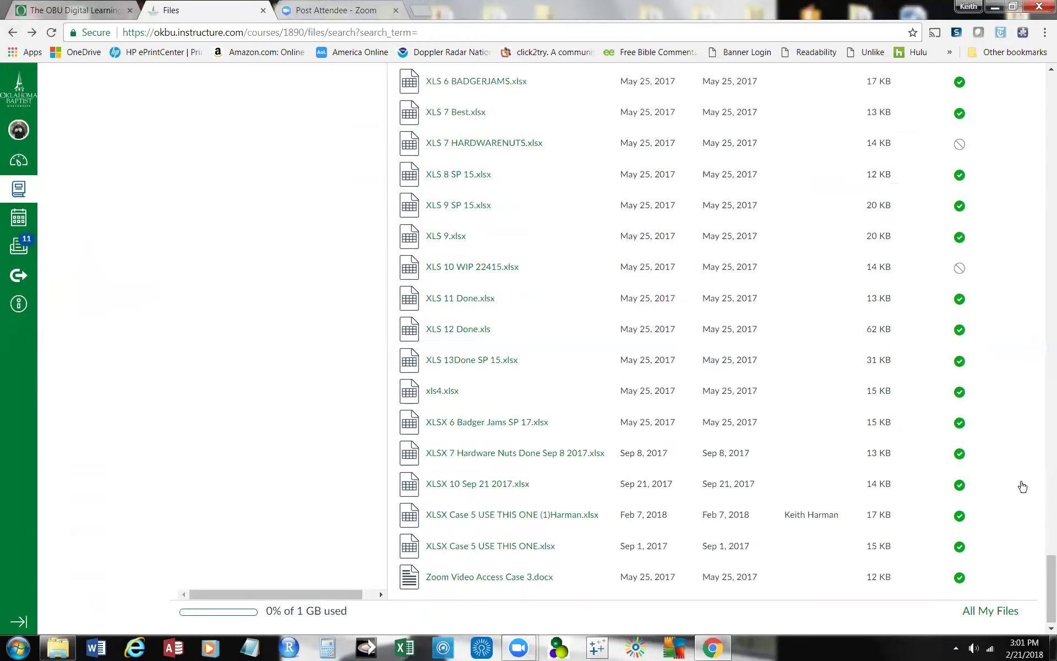
Look through the whole course file list from beginning to end for the Excel Case 9 workbook
drag(1047, 574, 1047, 83)
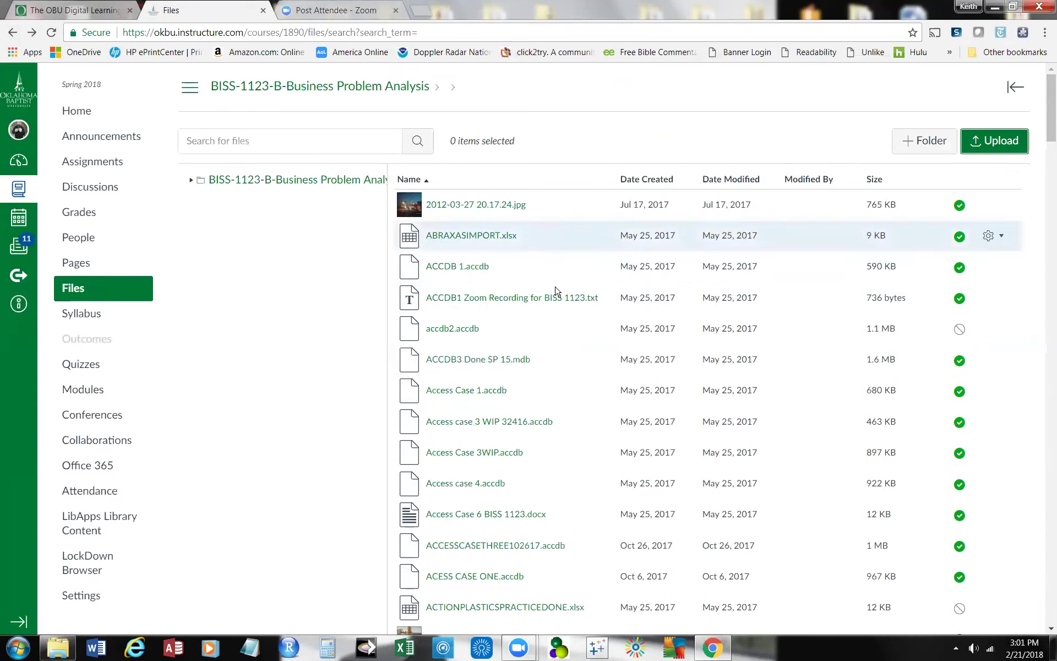
scroll(366, 333, down, 4)
scroll(374, 331, down, 5)
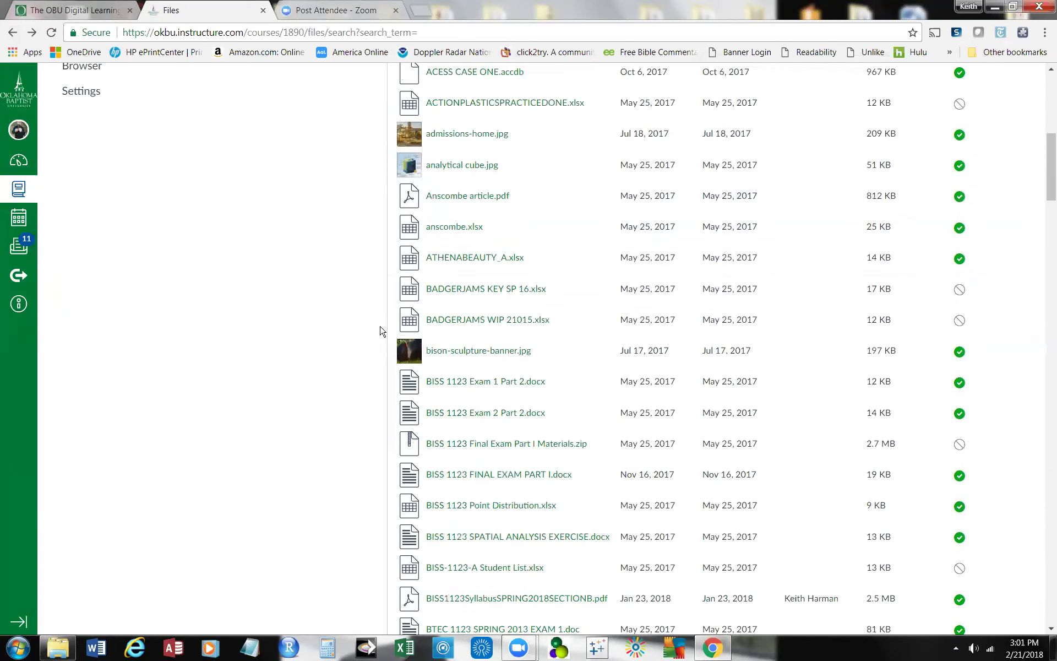
scroll(382, 331, down, 8)
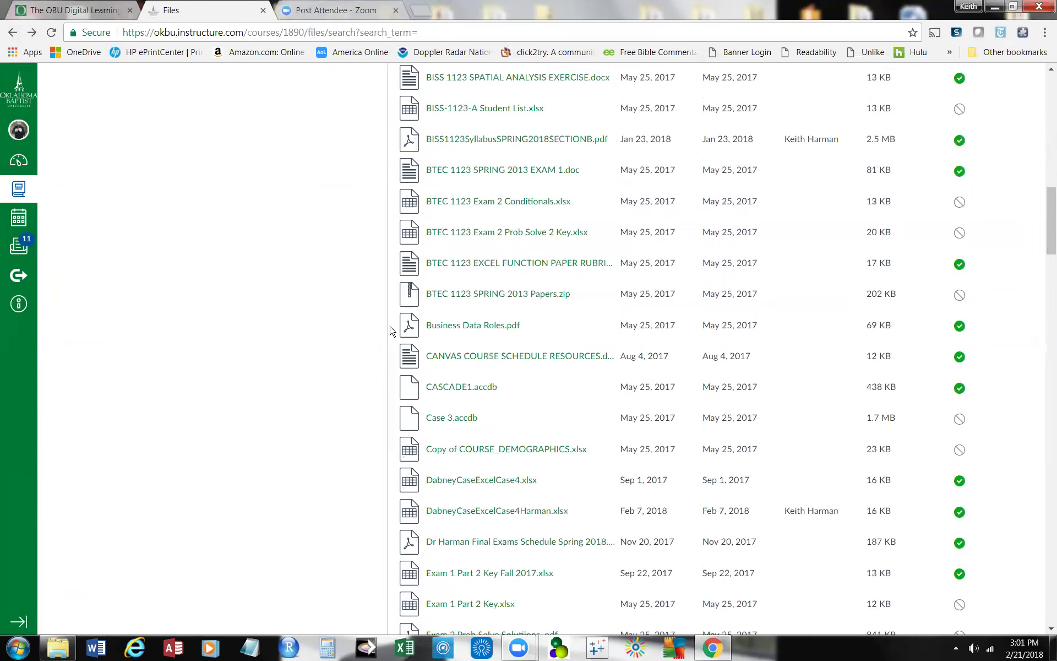
scroll(391, 330, down, 3)
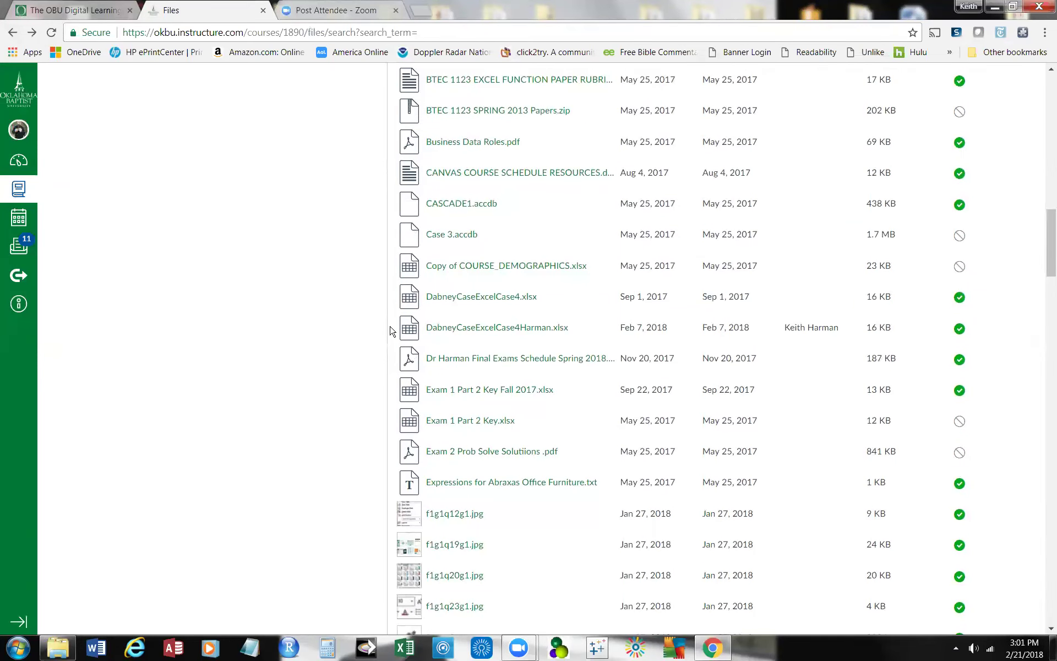
scroll(387, 338, down, 4)
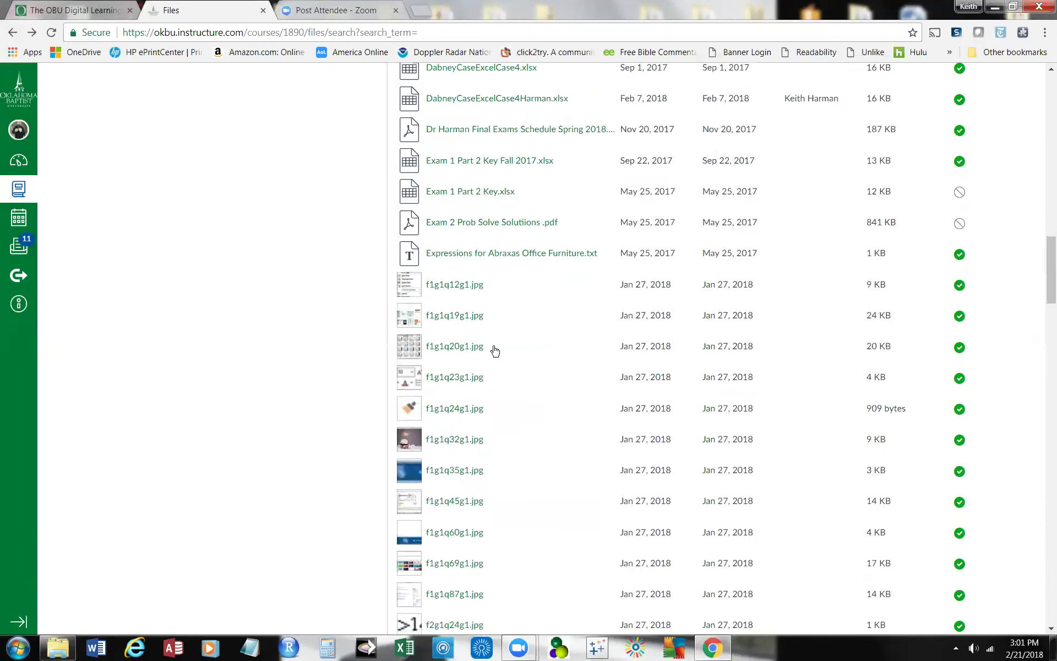
drag(1048, 294, 1048, 126)
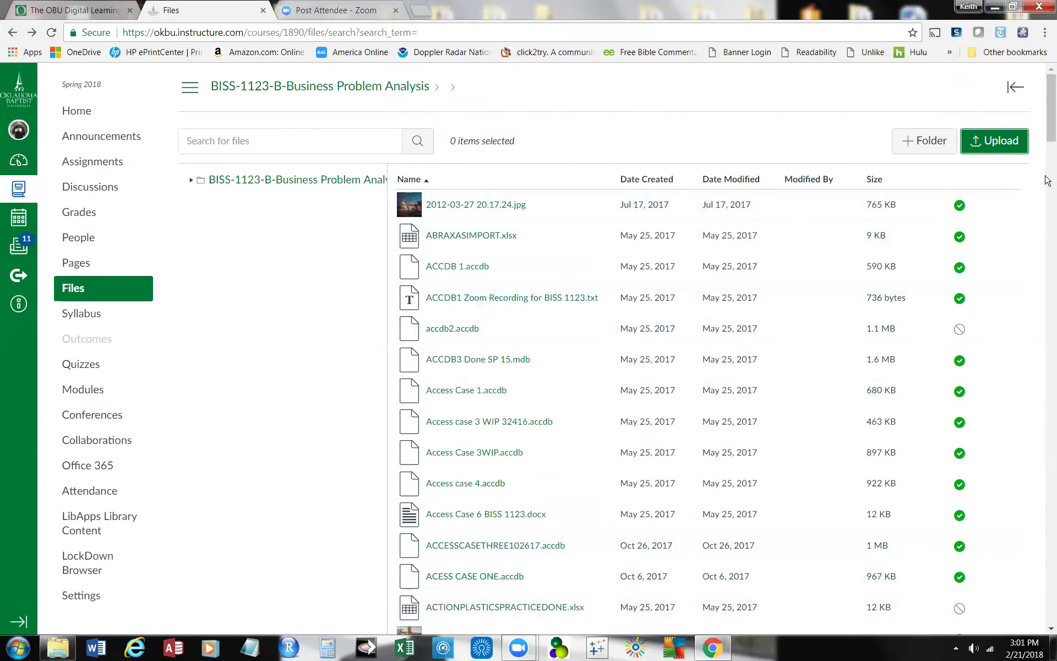
scroll(1047, 259, down, 8)
scroll(1047, 258, down, 10)
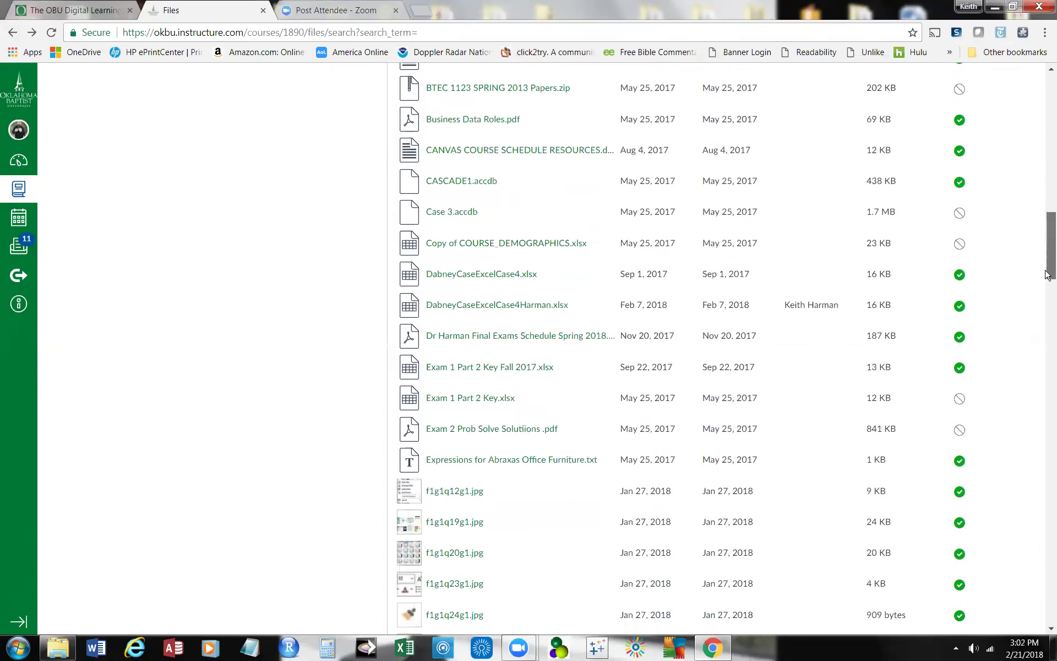
drag(1048, 273, 1048, 596)
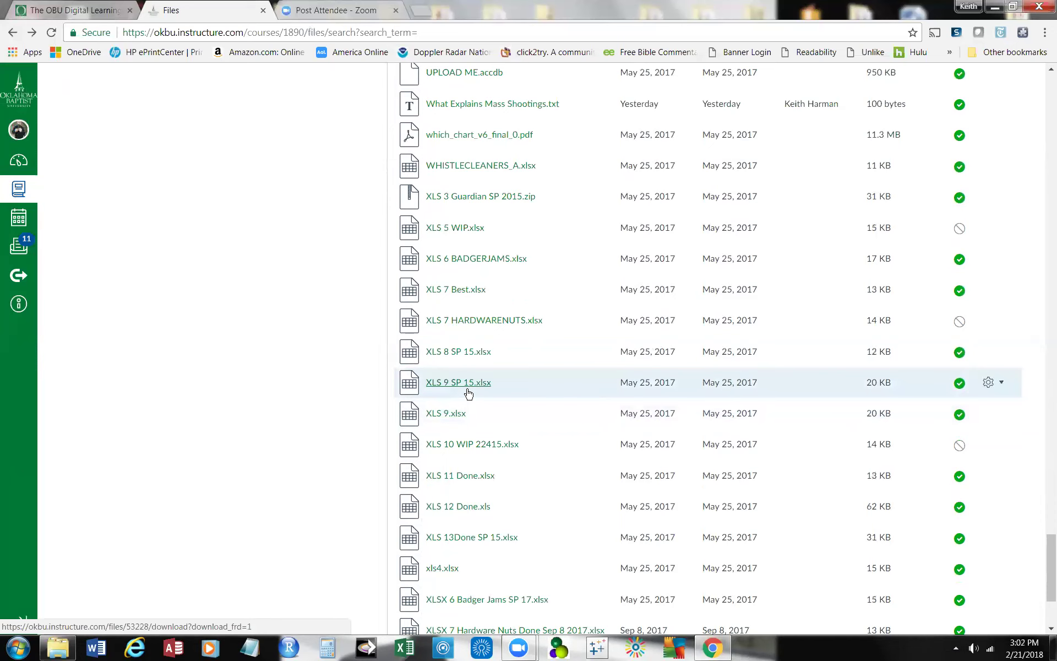
drag(1048, 588, 1048, 115)
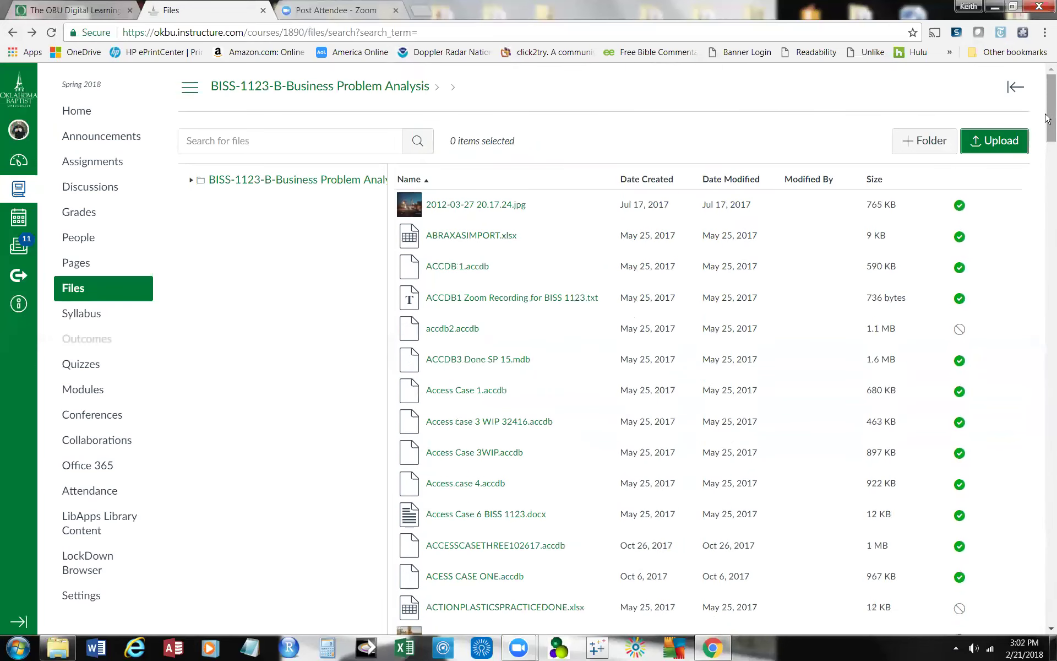
Open the course's modules, look through the welcome module's items and start a text search on the page
click(86, 392)
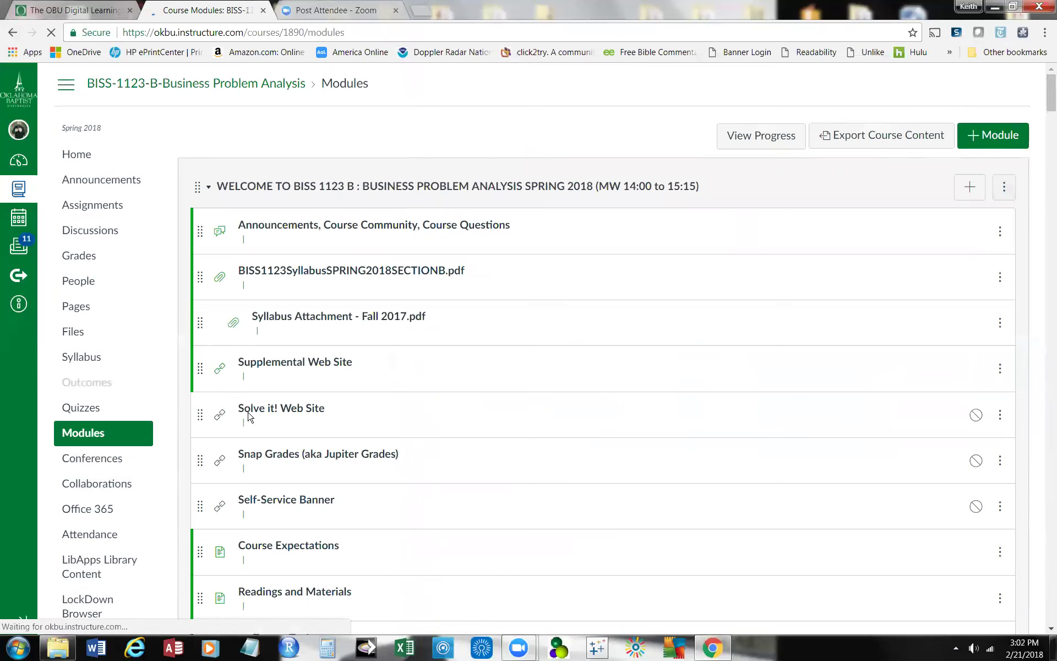
scroll(256, 355, down, 8)
scroll(337, 424, down, 4)
scroll(508, 374, up, 3)
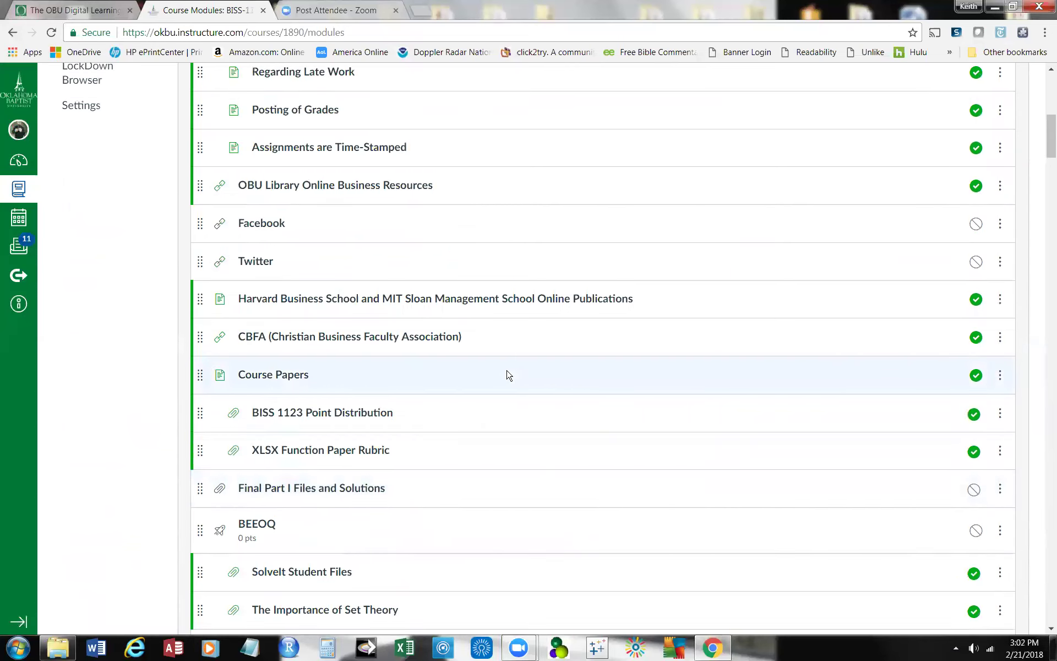
key(ctrl+f)
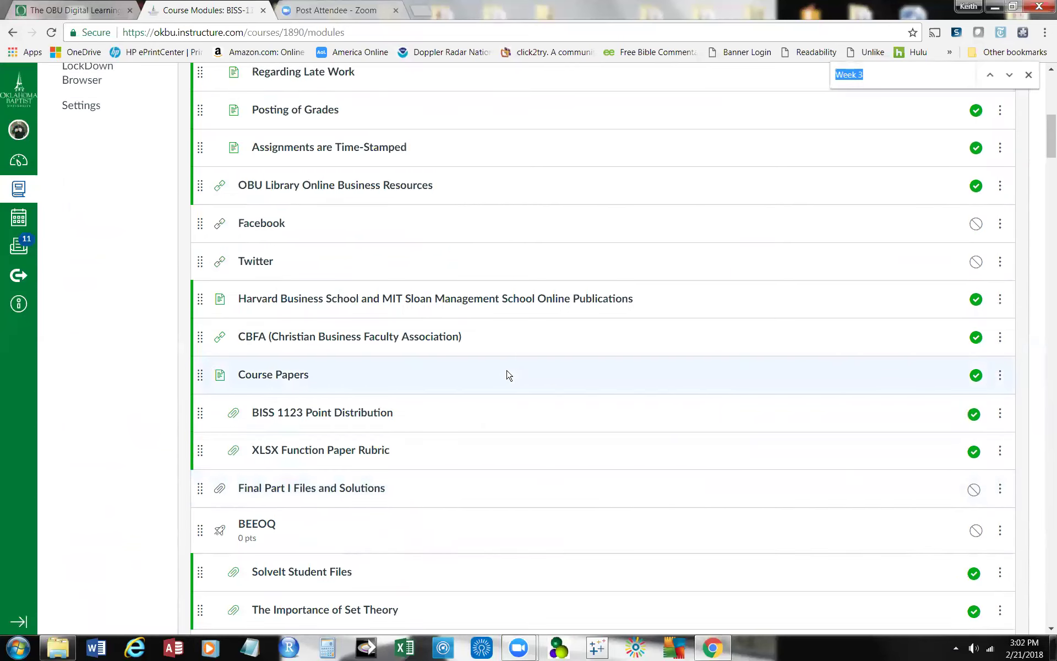
key(ctrl+w)
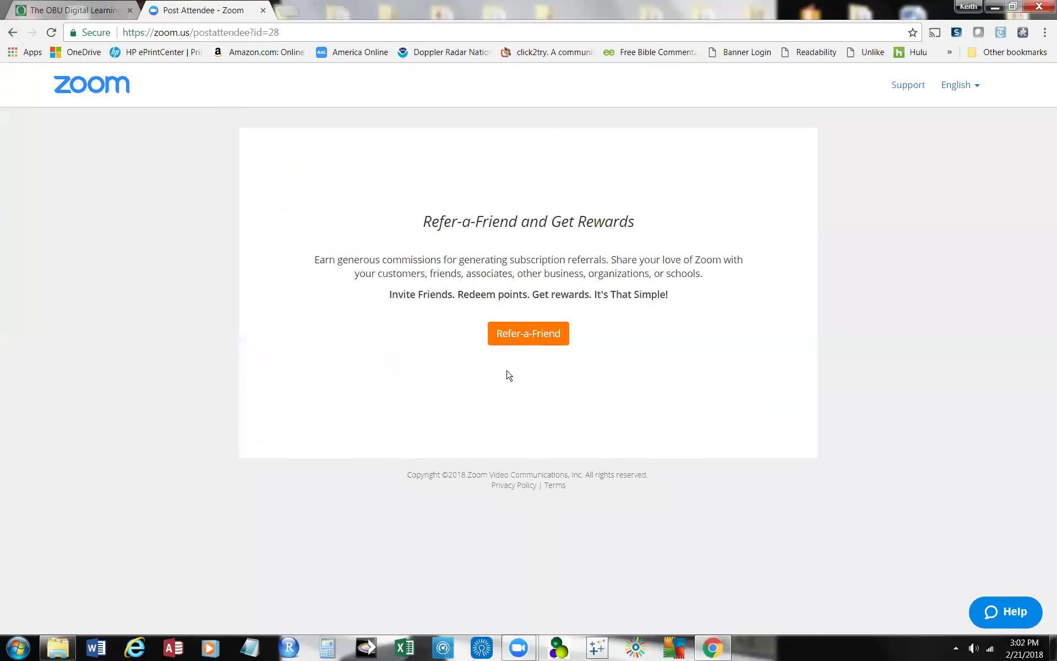
Open the bookmarked Oklahoma Baptist University website in a new browser tab and log in to Canvas from its login links
click(99, 7)
click(211, 12)
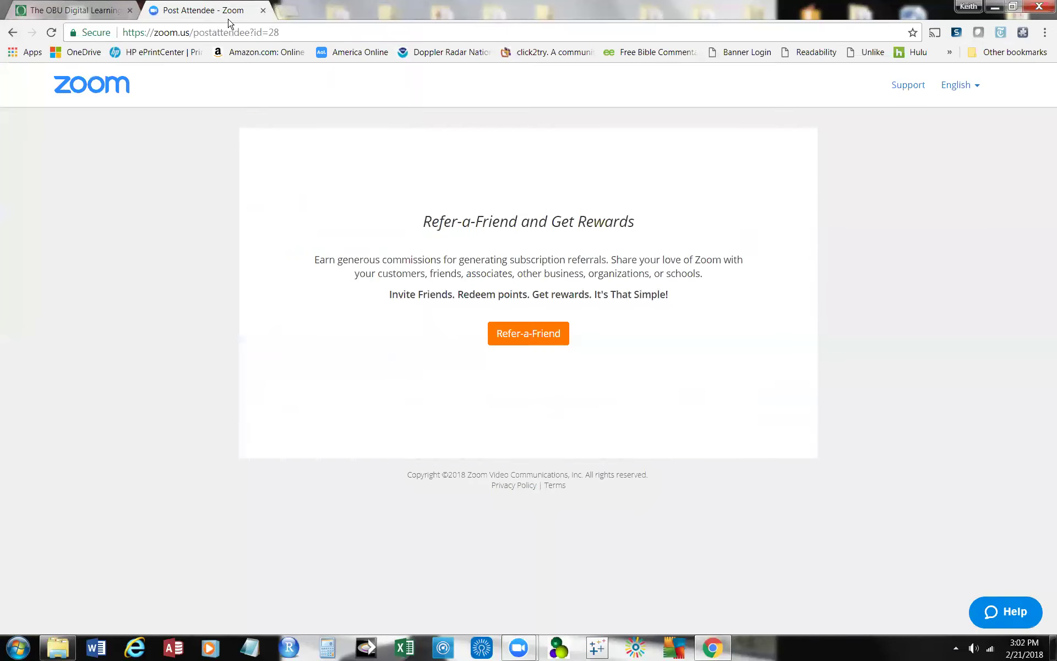
click(286, 13)
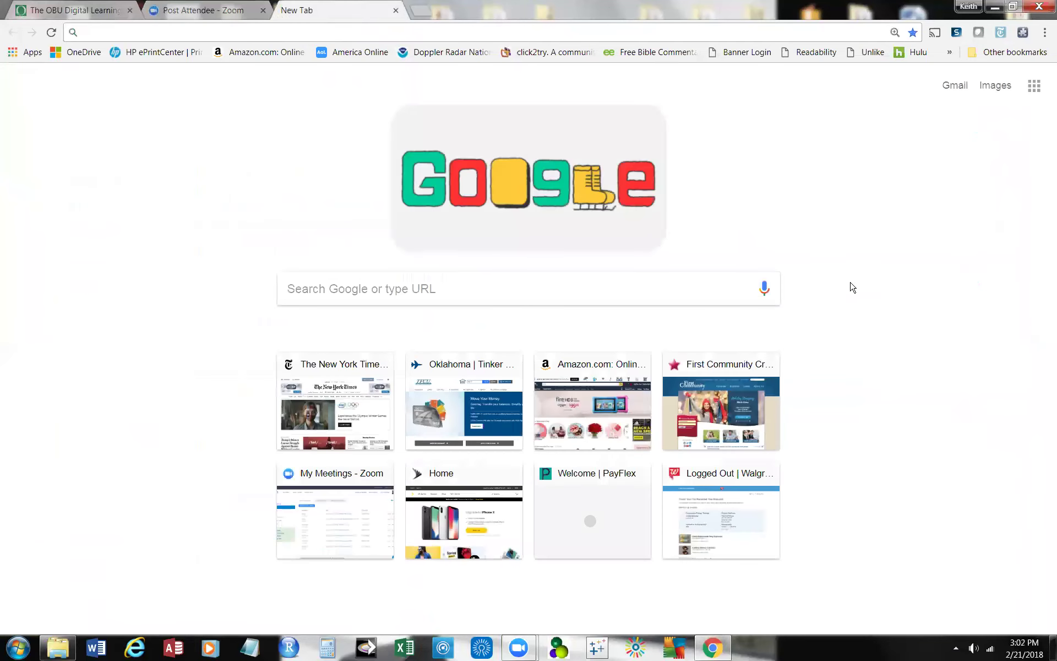
click(949, 51)
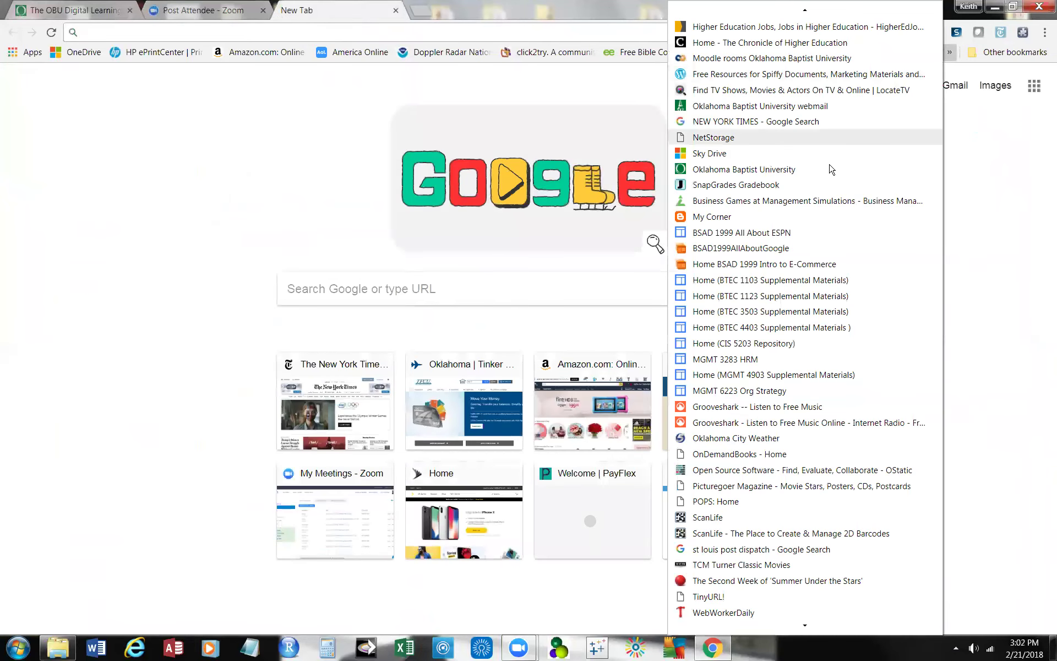
click(788, 170)
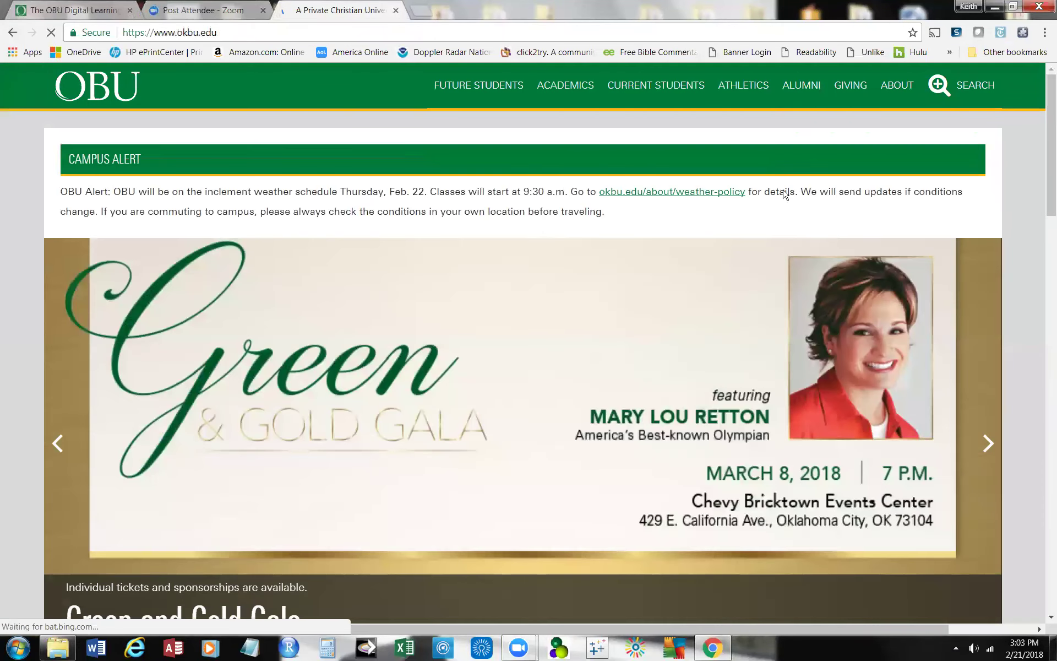
click(930, 87)
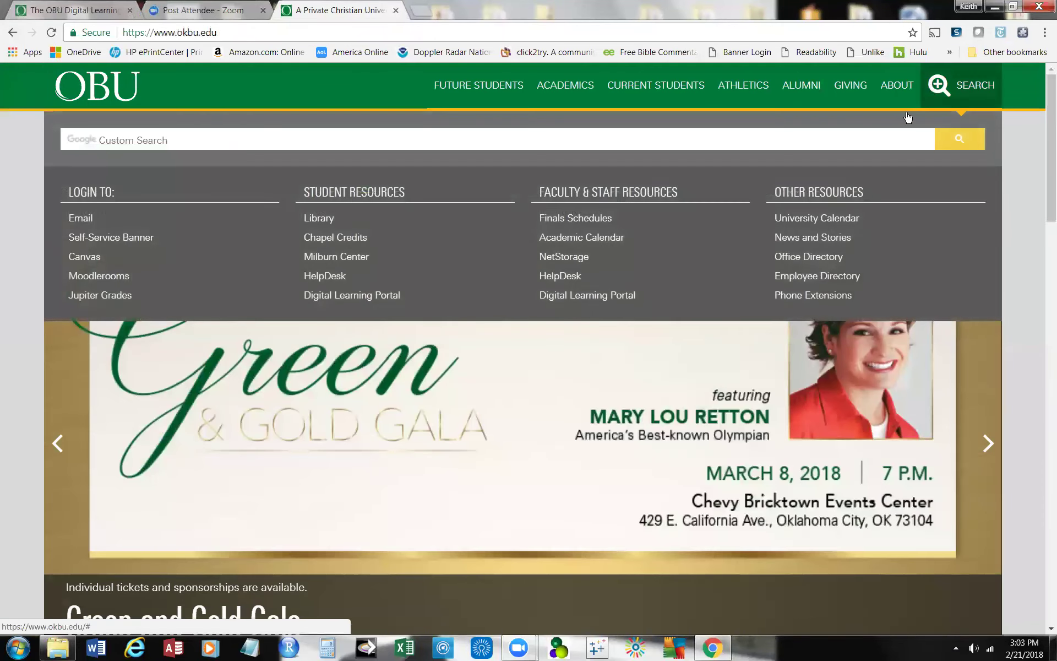
click(88, 257)
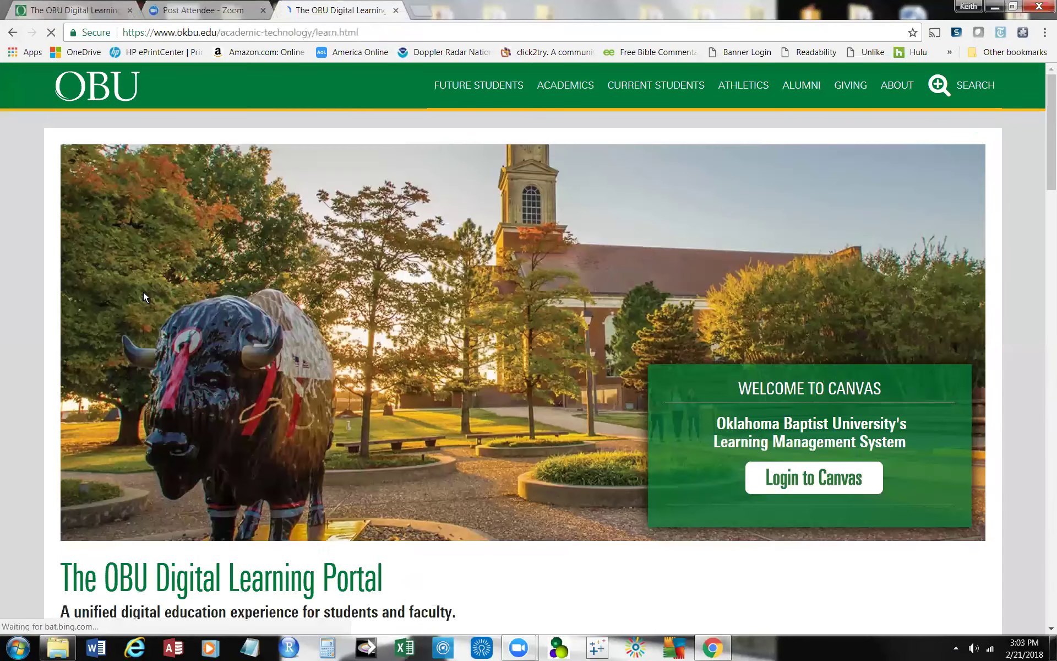
click(791, 481)
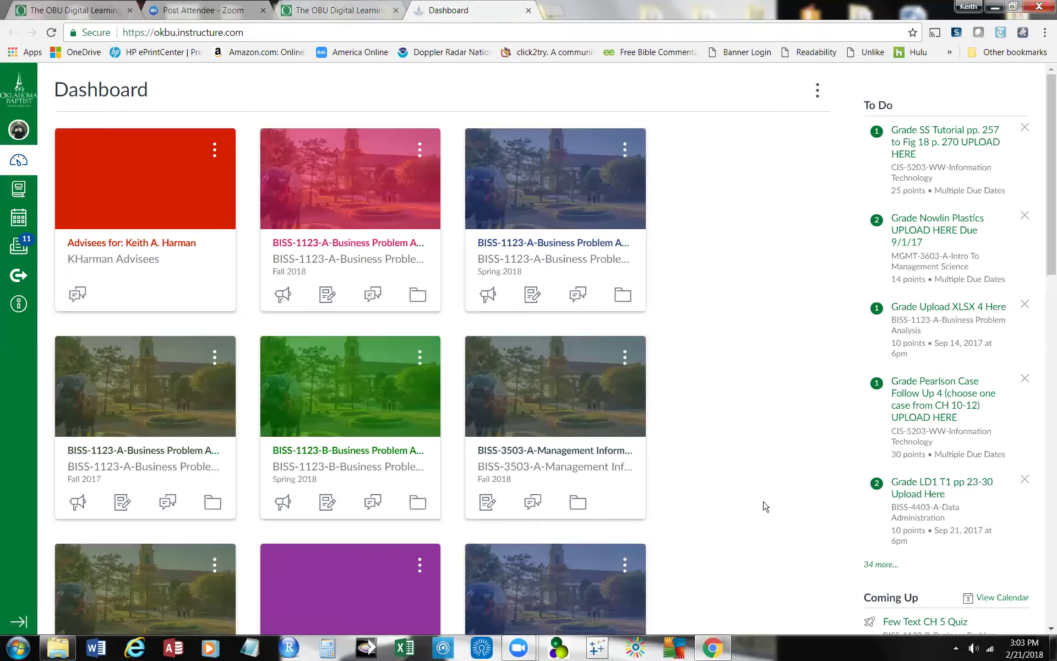
In the Spring 2018 BISS-1123-B course modules, collapse the welcome module and expand Week 4: 2/26, 2/28
click(371, 468)
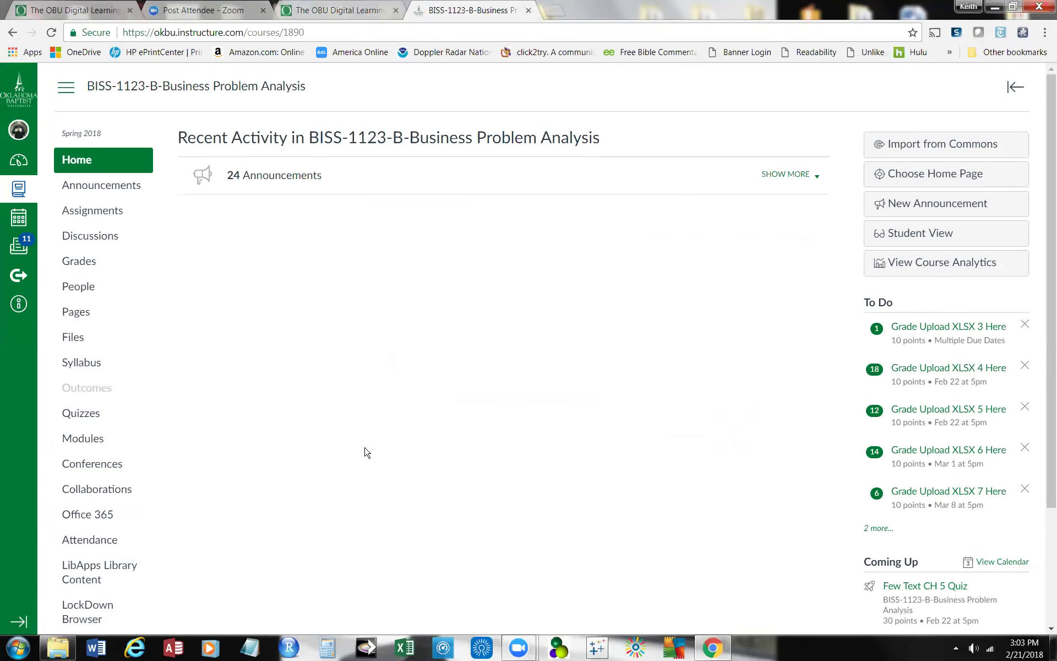
click(79, 436)
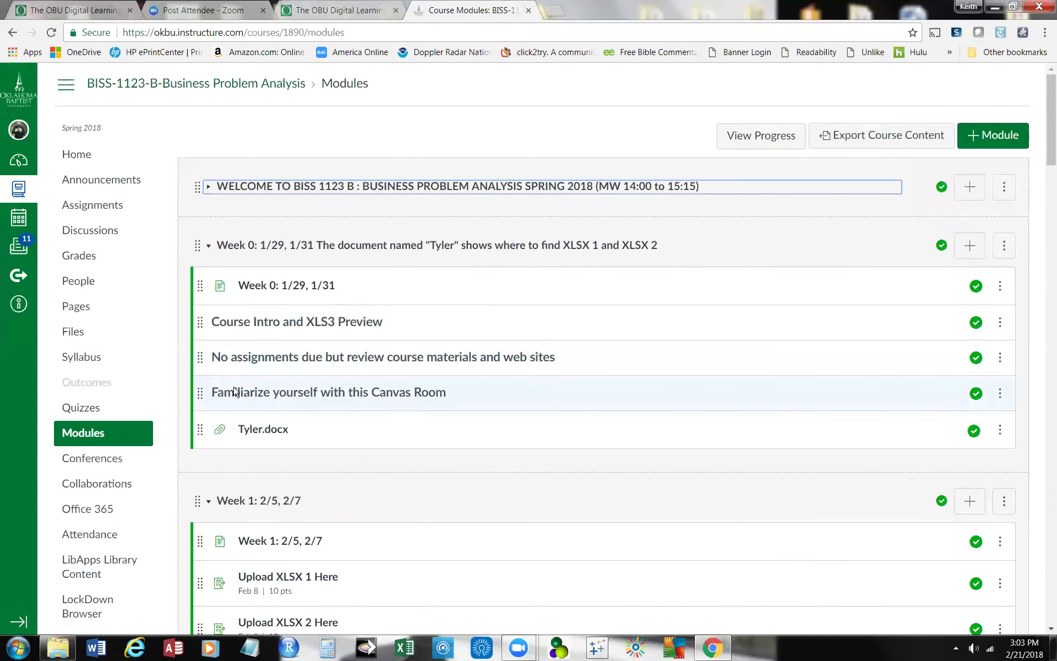
scroll(231, 385, down, 8)
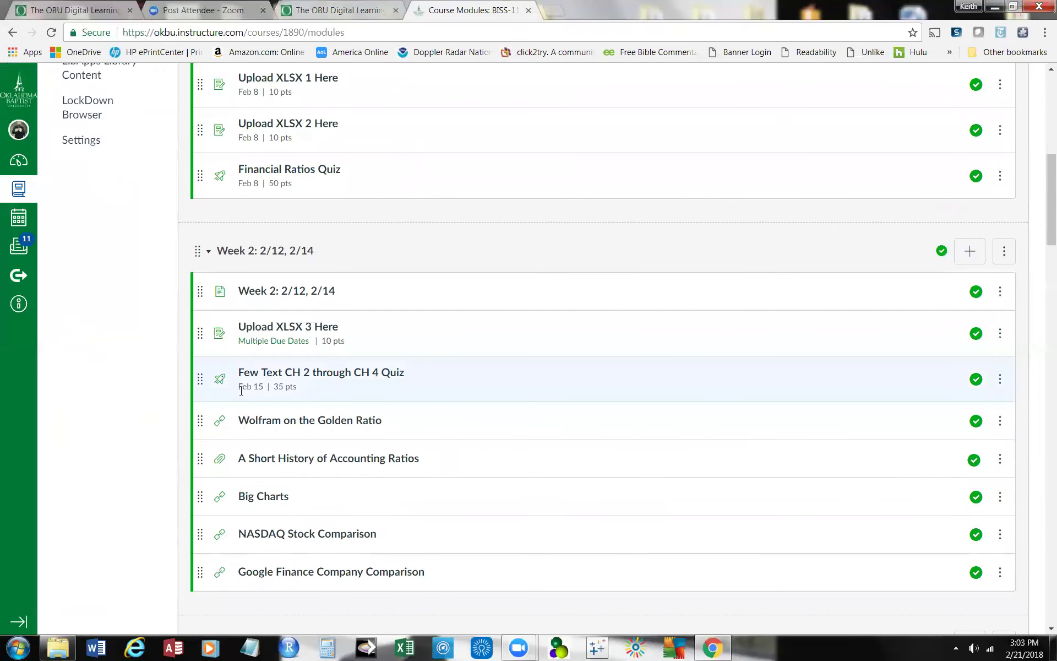
scroll(240, 391, down, 7)
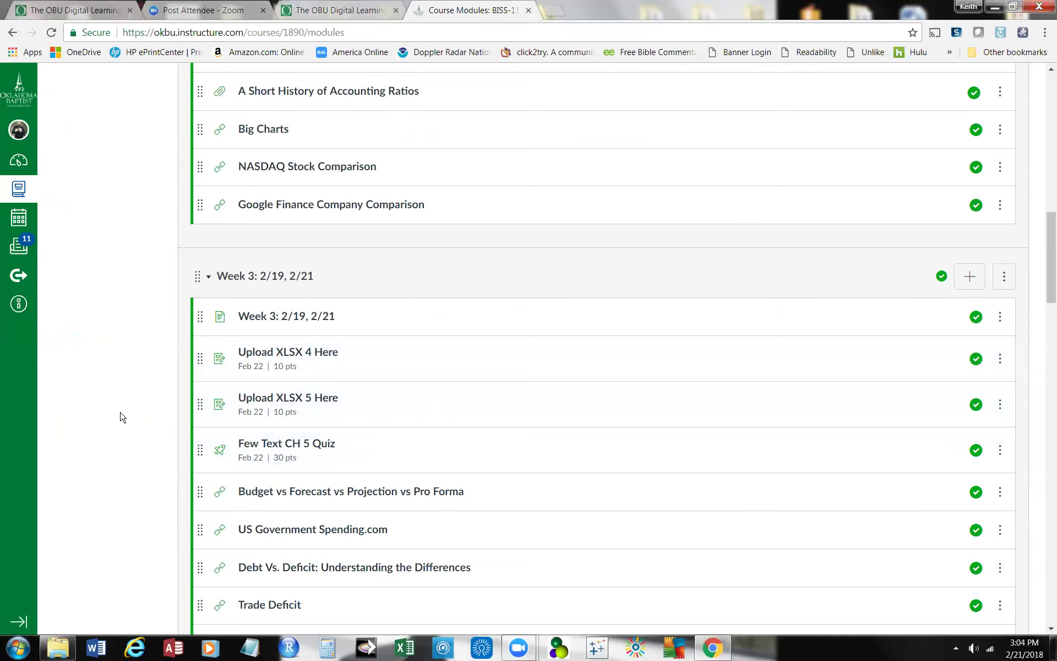
scroll(130, 408, down, 8)
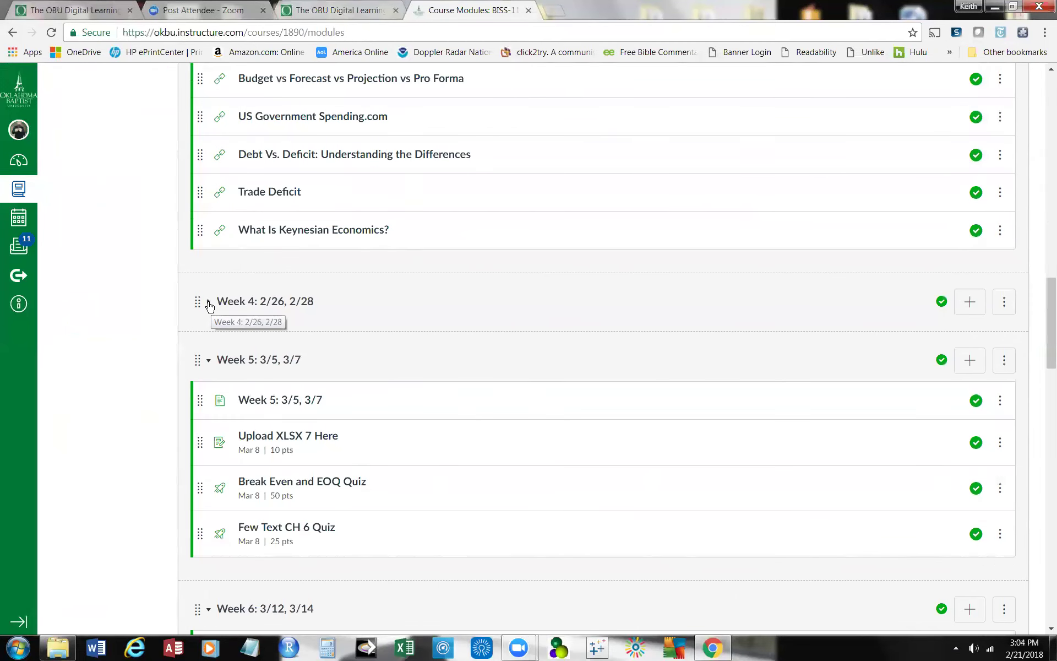
click(208, 303)
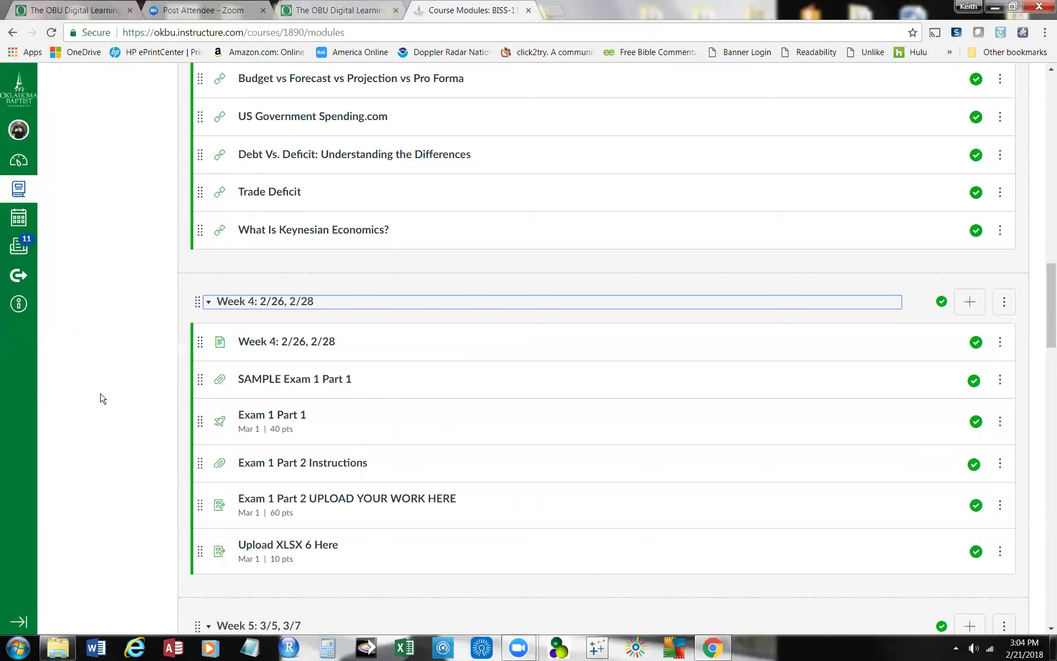
Review the Week 3 and Week 4 module items, including the XLSX uploads, the CH 5 quiz and the Exam 1 items
scroll(100, 398, up, 4)
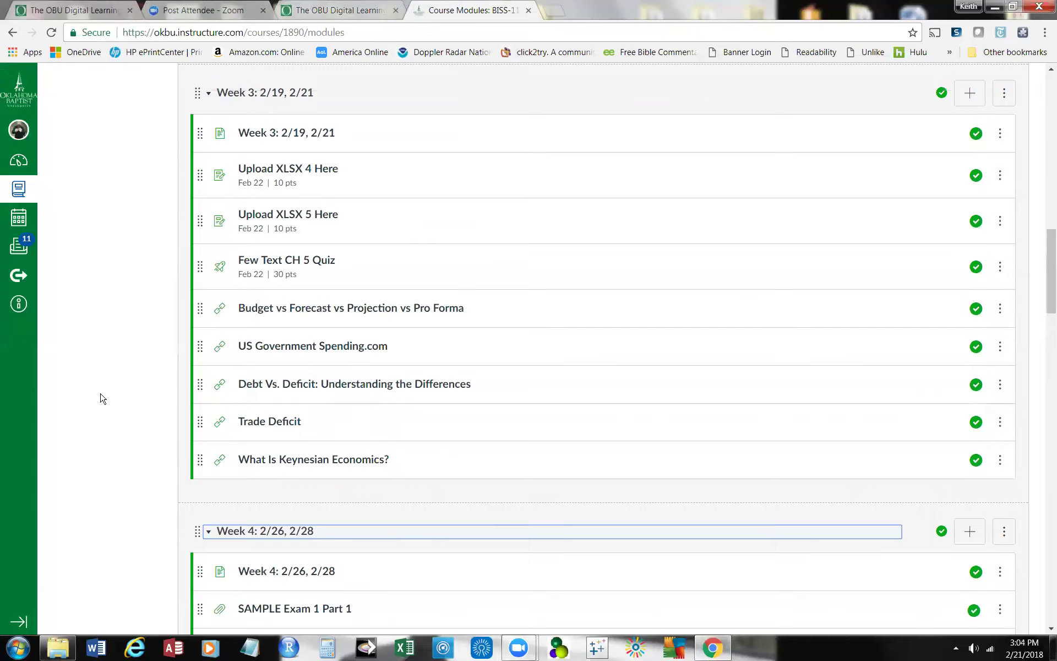
scroll(100, 398, down, 4)
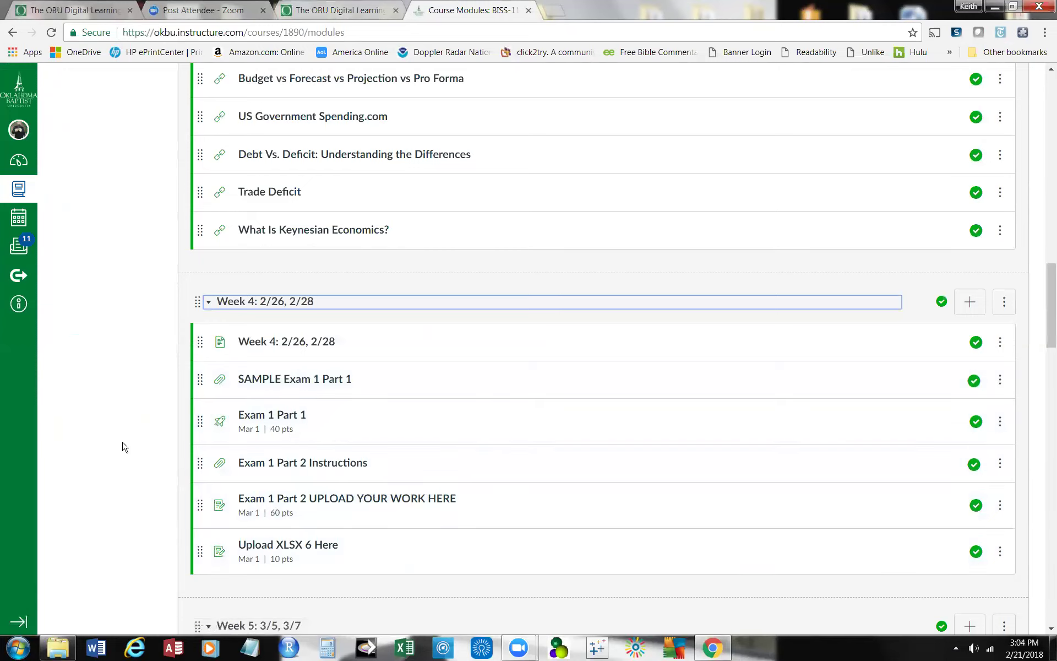
scroll(123, 443, up, 4)
scroll(132, 442, down, 4)
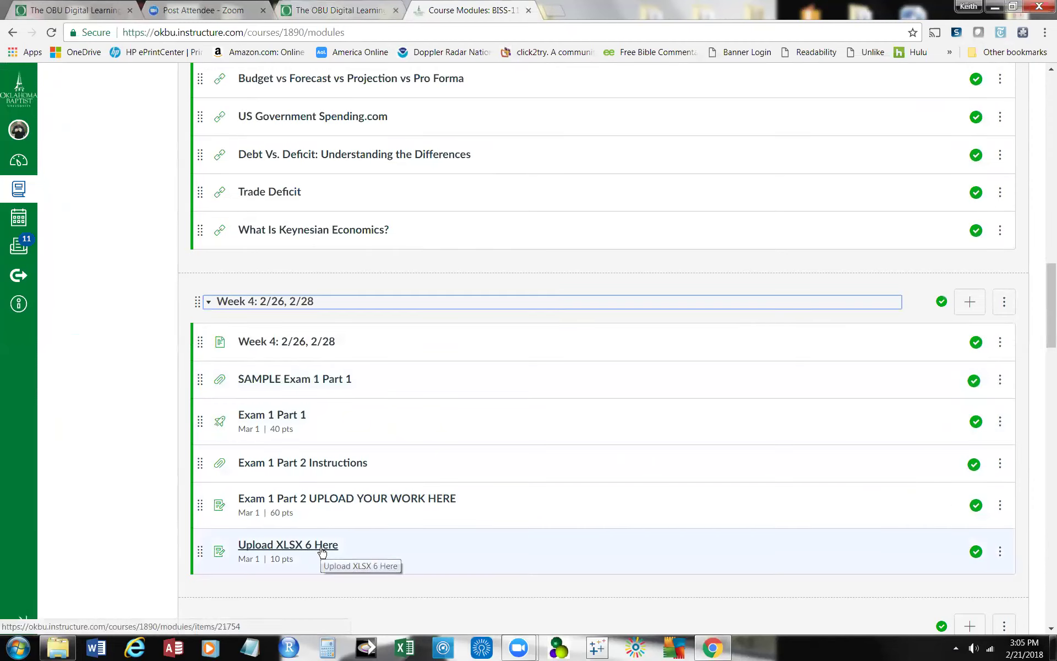
scroll(109, 440, down, 1)
scroll(109, 441, down, 2)
scroll(109, 441, up, 4)
scroll(109, 441, up, 6)
scroll(109, 441, up, 15)
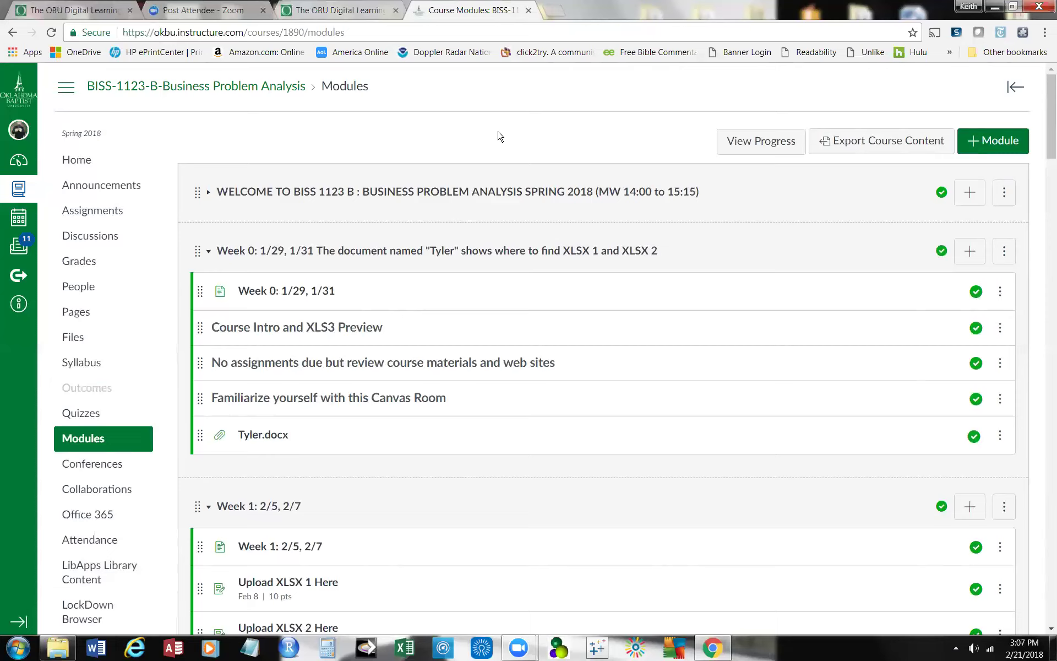
Open the announcements of the BISS-1123-B course
click(102, 187)
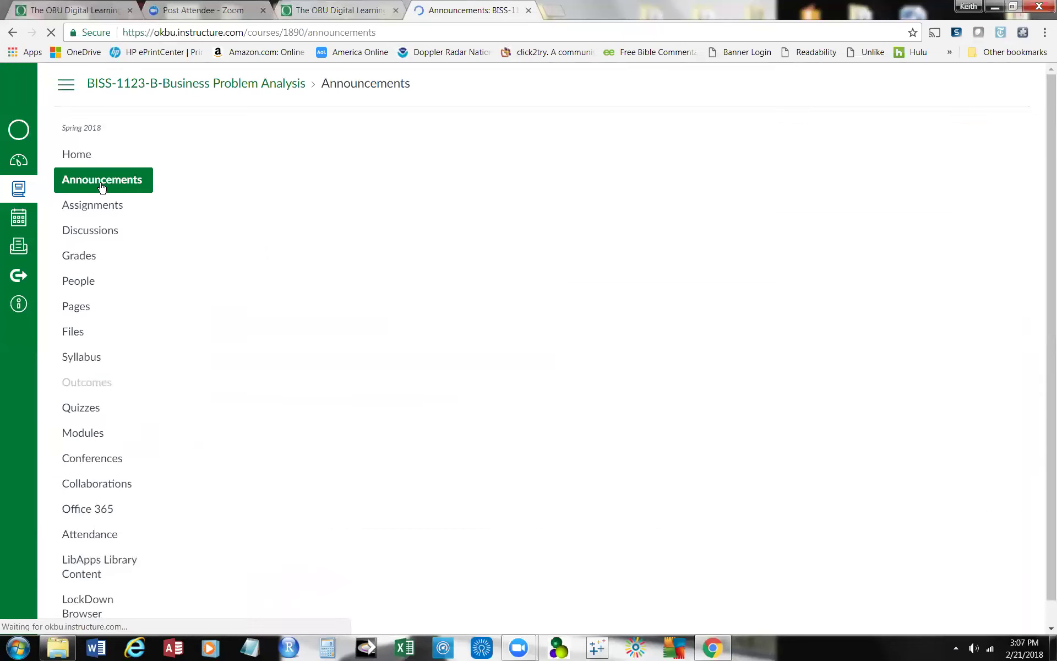